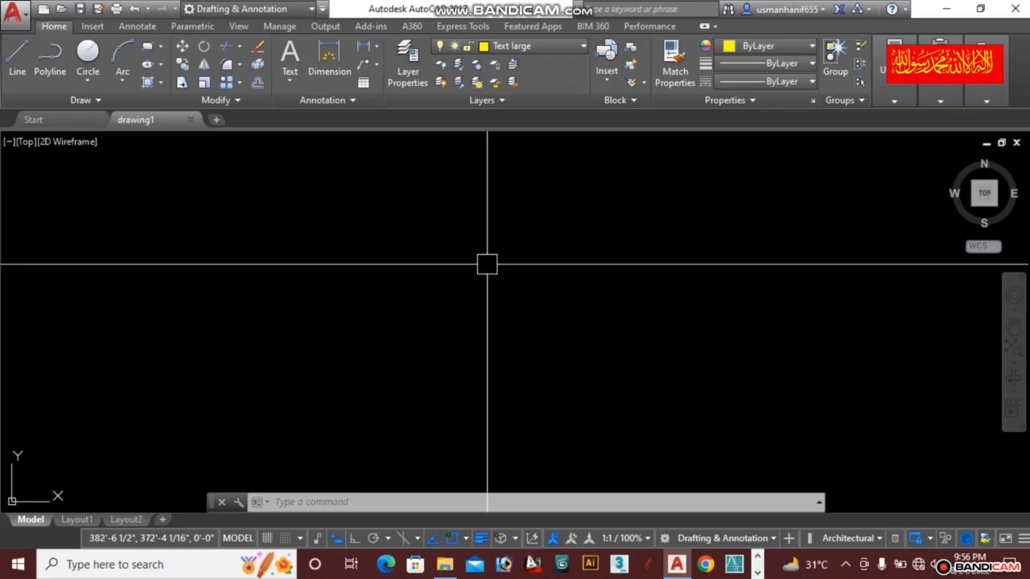
Switch the workspace to AUTOCAD and back to Drafting & Annotation
click(261, 21)
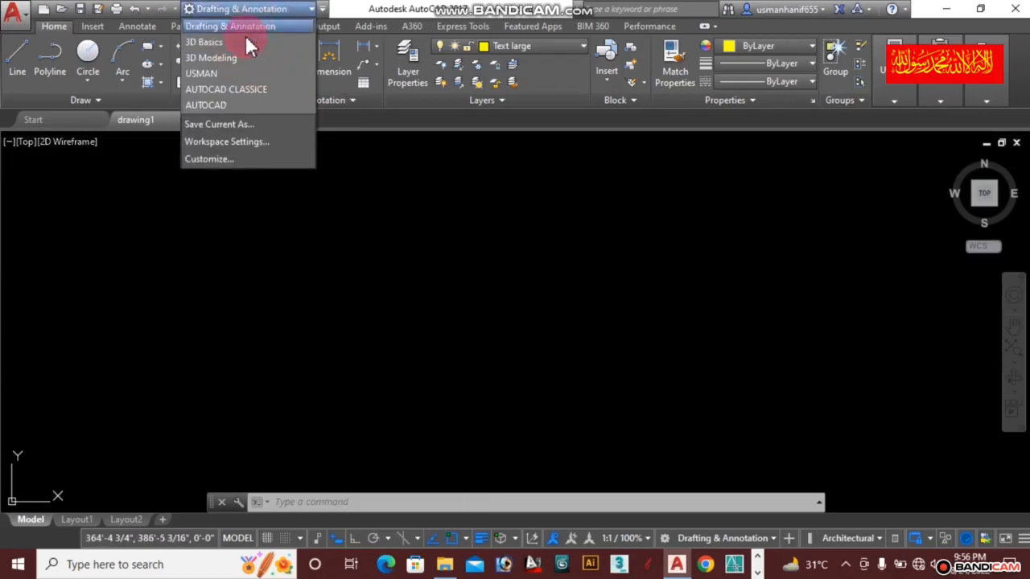
click(236, 105)
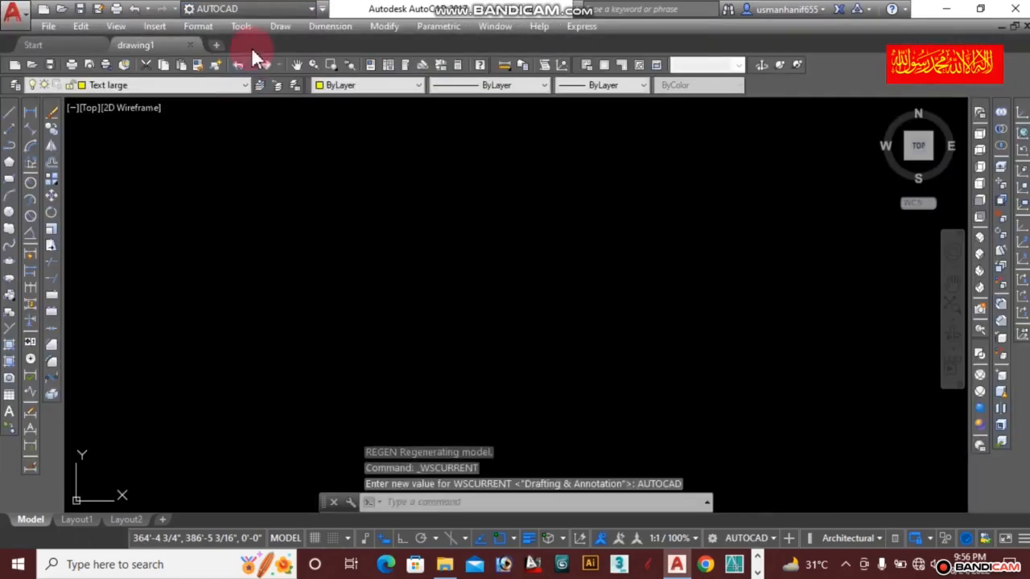
click(259, 10)
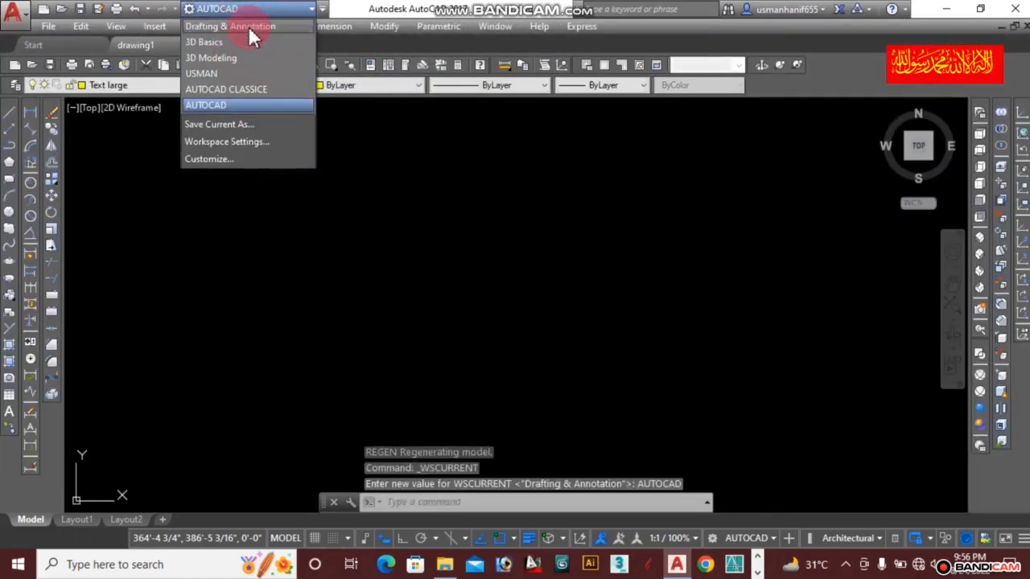
click(249, 26)
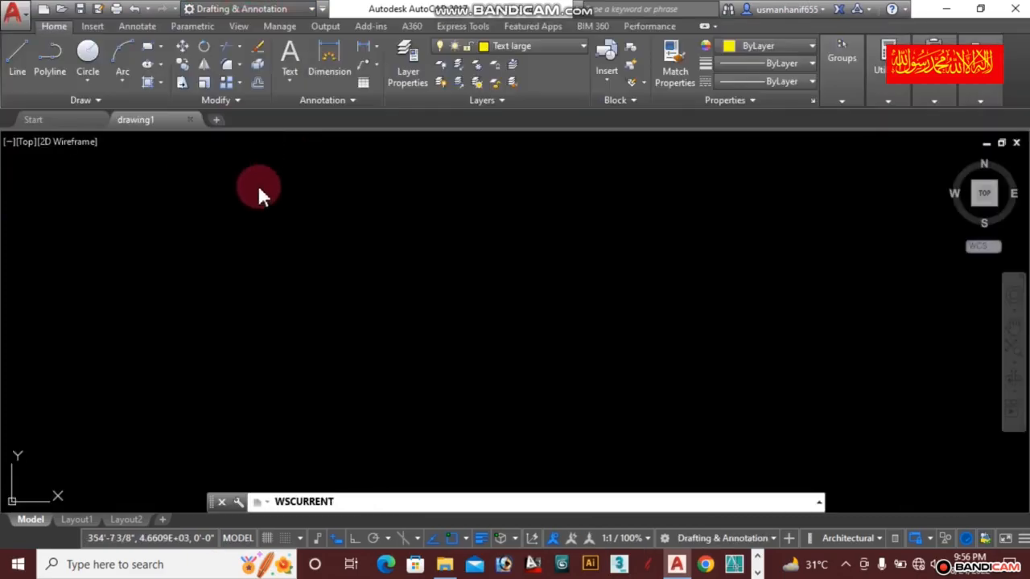
Switch the workspace to AUTOCAD and regenerate the drawing
click(242, 10)
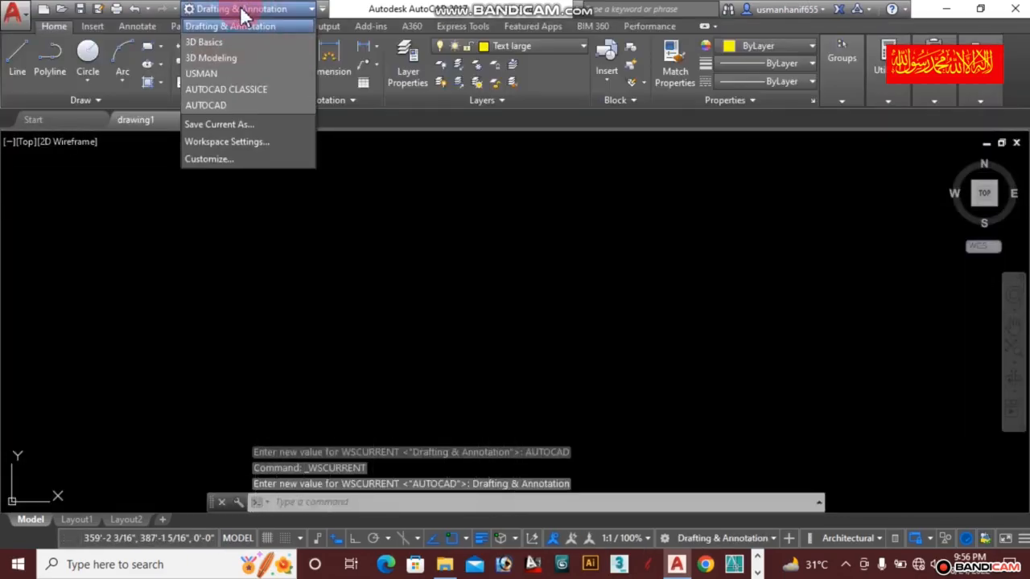
click(230, 107)
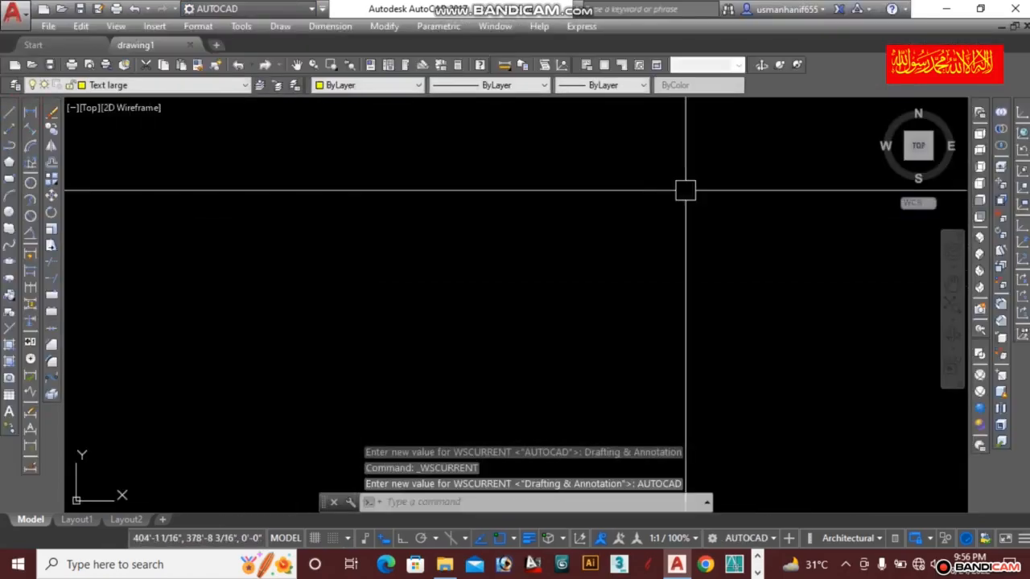
text(re)
key(Return)
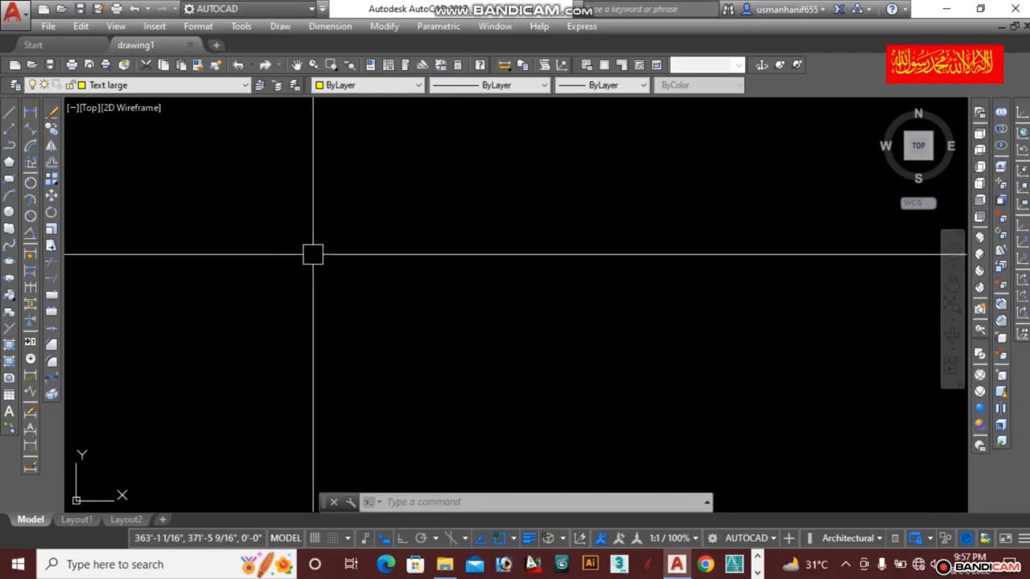
key(Escape)
key(Escape)
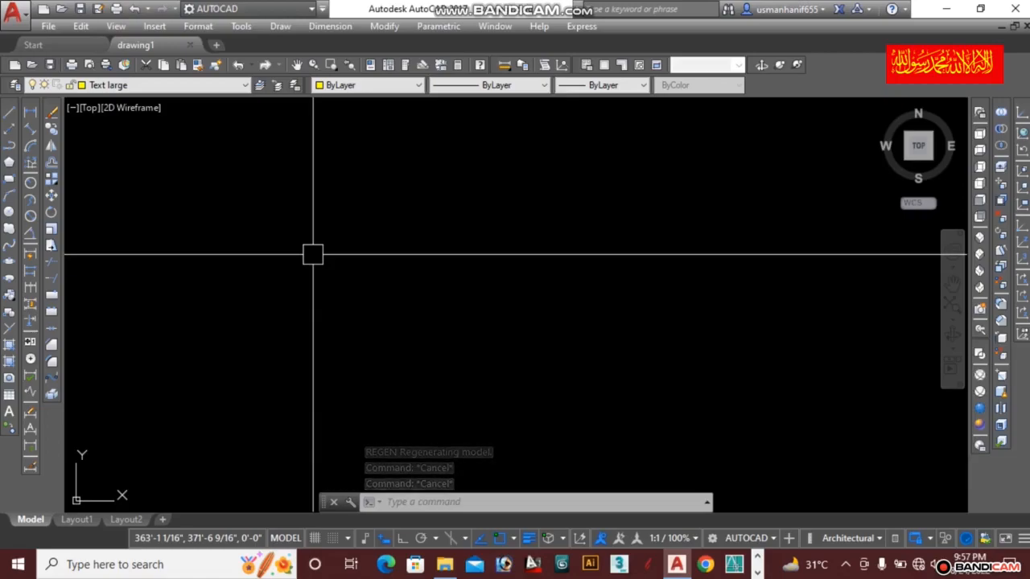
text(L)
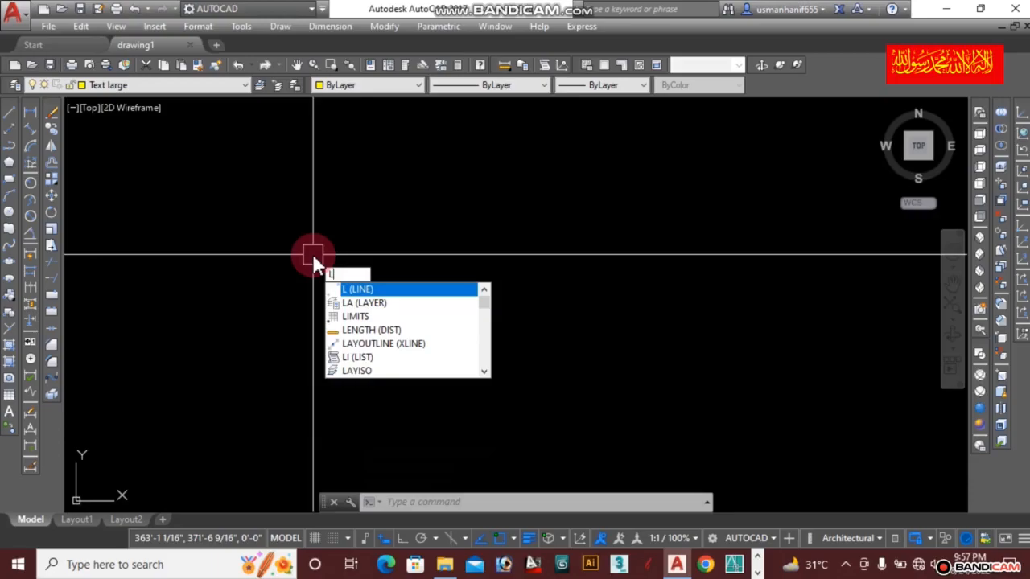
key(Escape)
key(Escape)
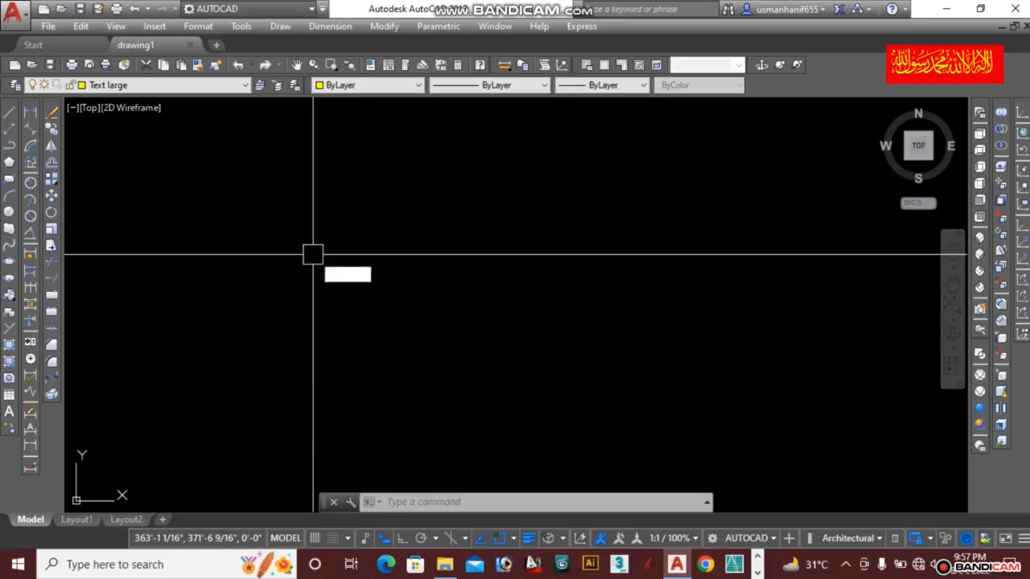
Draw a single horizontal line 10' long in the empty drawing, with ortho mode turned on
text(l)
key(Return)
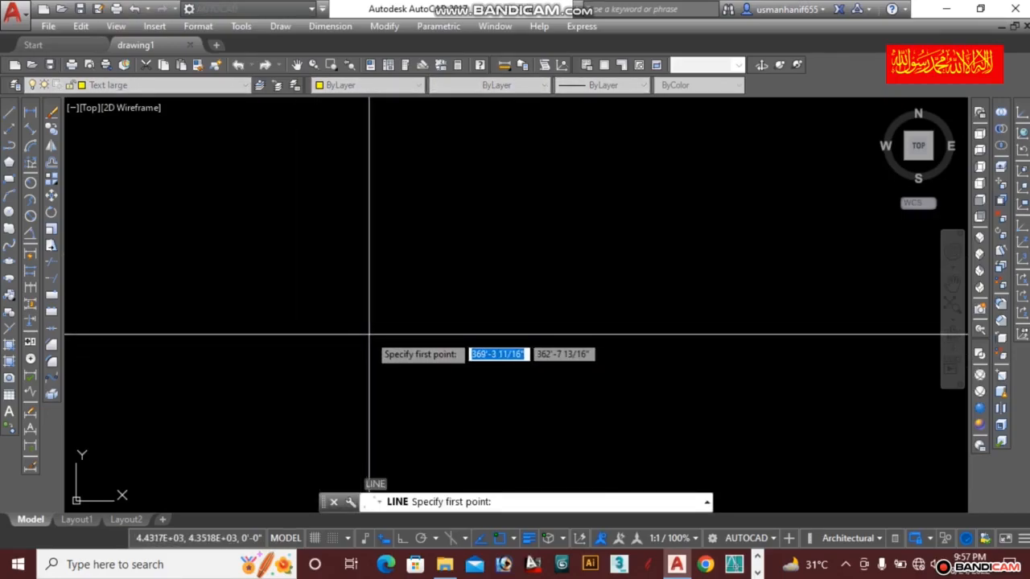
key(ctrl+alt+d)
mouse_move(498, 399)
mouse_down()
mouse_move(434, 485)
mouse_move(464, 489)
mouse_up()
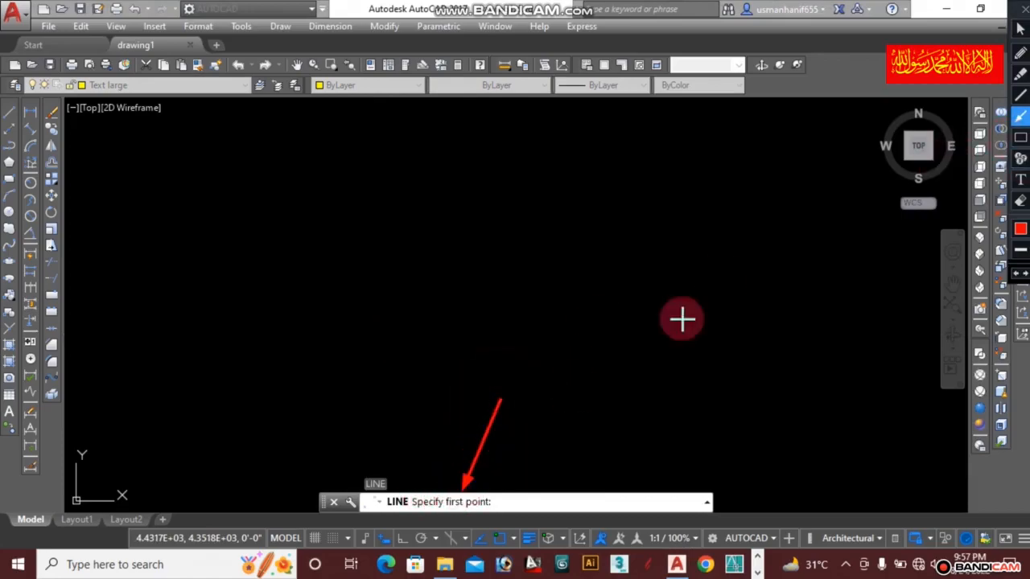
click(1024, 10)
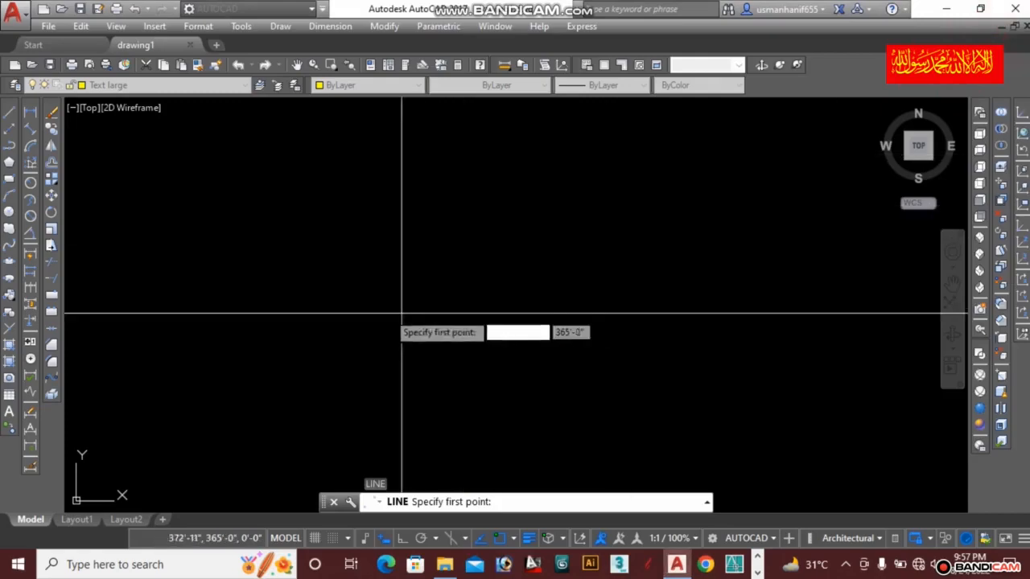
click(316, 294)
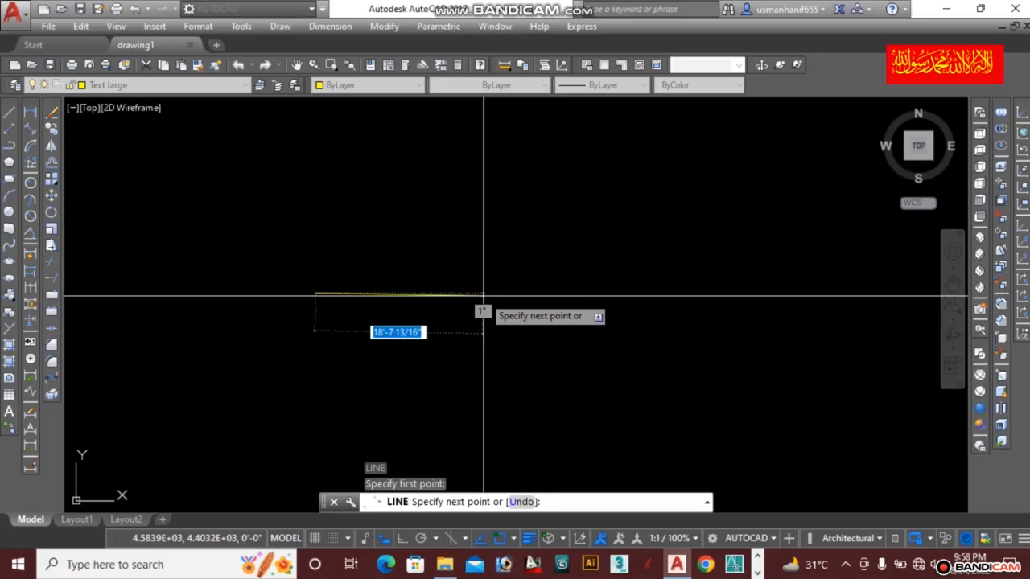
key(F8)
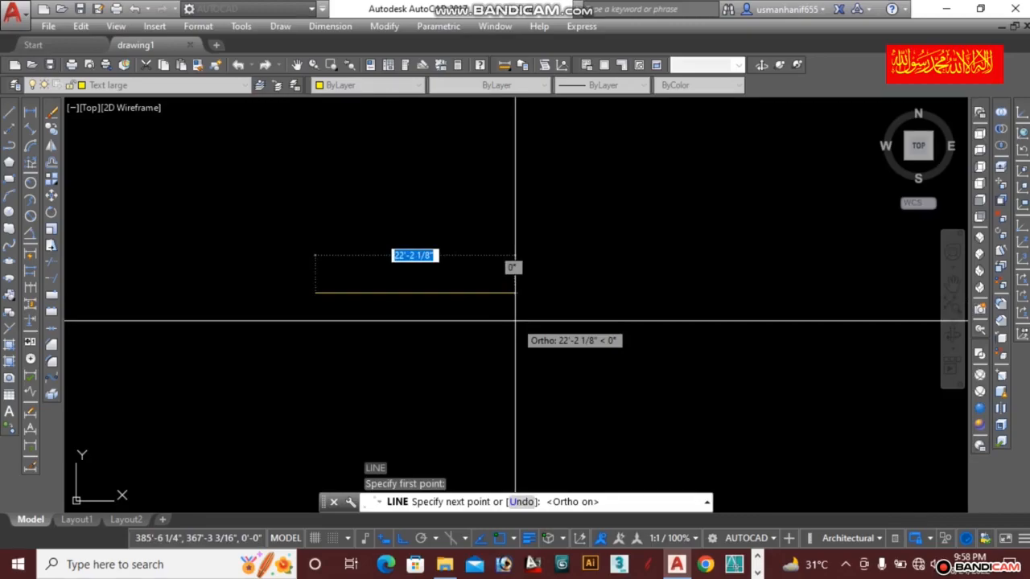
text(10)
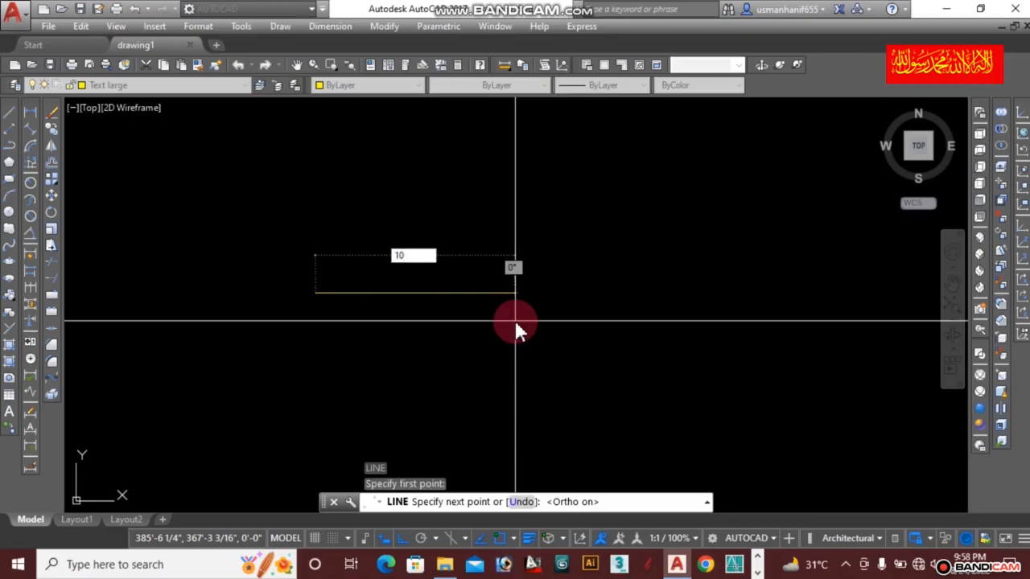
text(')
key(Return)
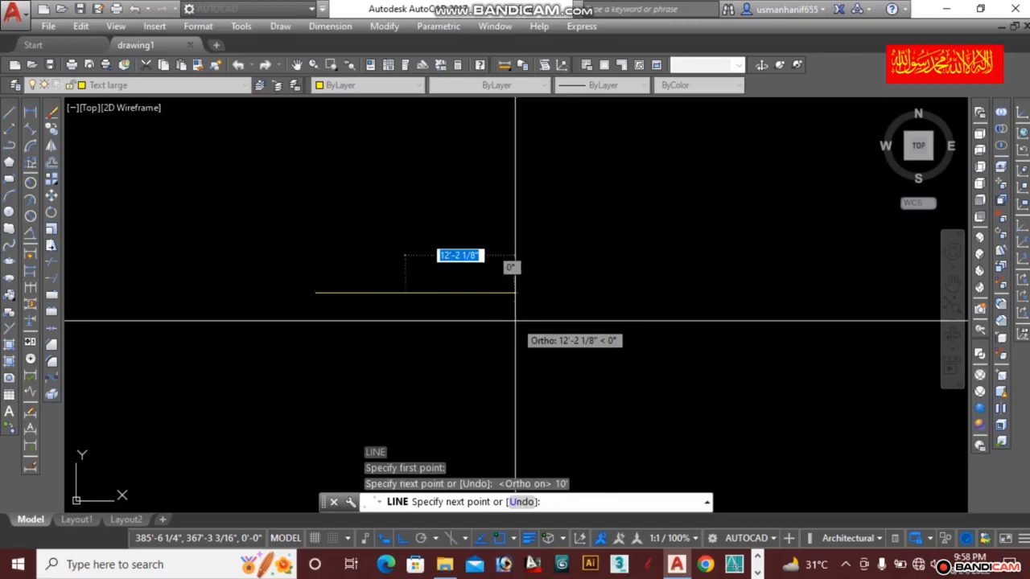
key(Escape)
Regenerate the drawing with the horizontal line centred in view
scroll(334, 303, up, 4)
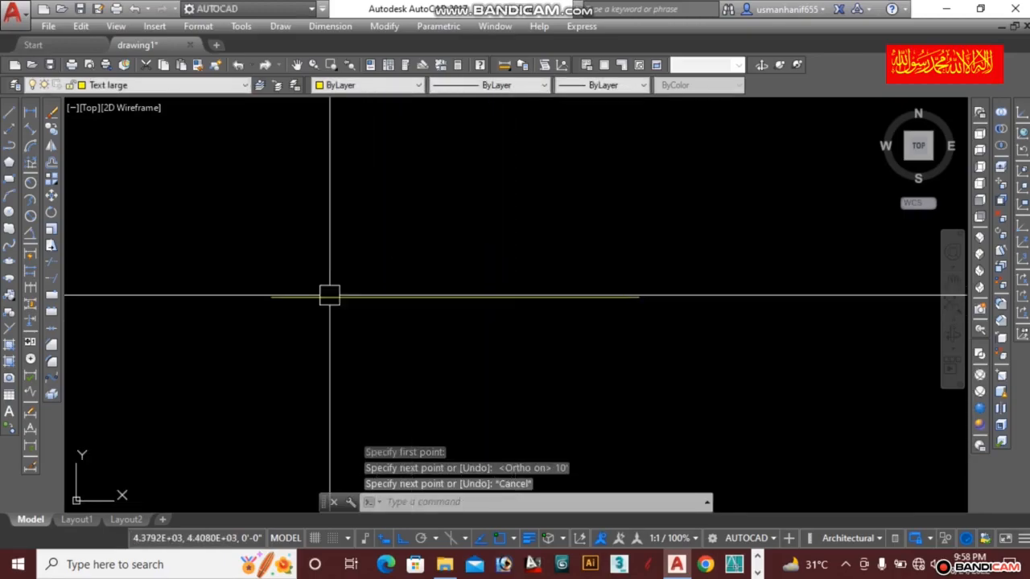
middle_drag(338, 298, 409, 279)
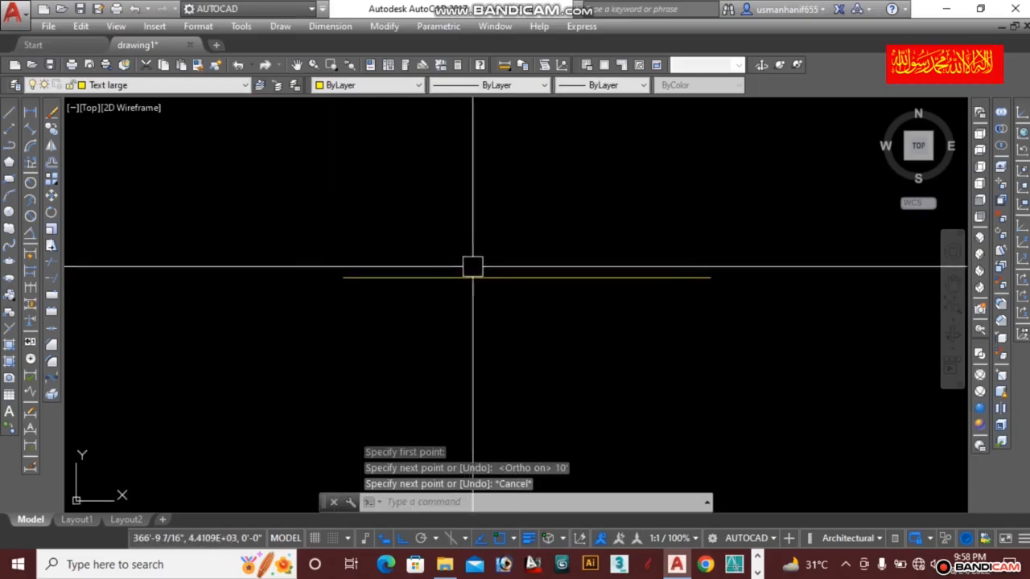
text(re)
key(Return)
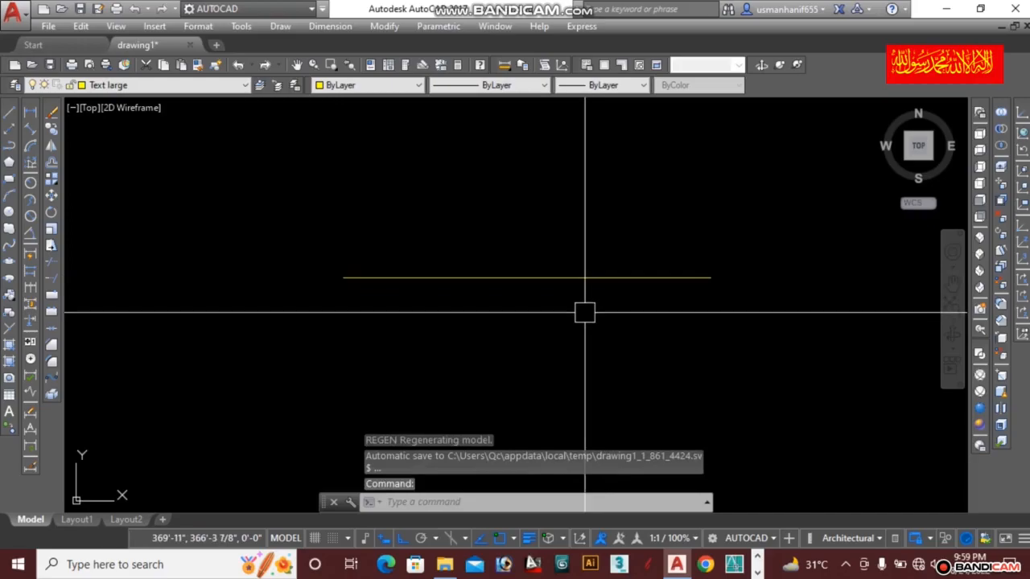
Draw a second horizontal line 10' long above the first one
scroll(368, 287, down, 2)
scroll(494, 307, up, 2)
middle_drag(494, 307, 584, 354)
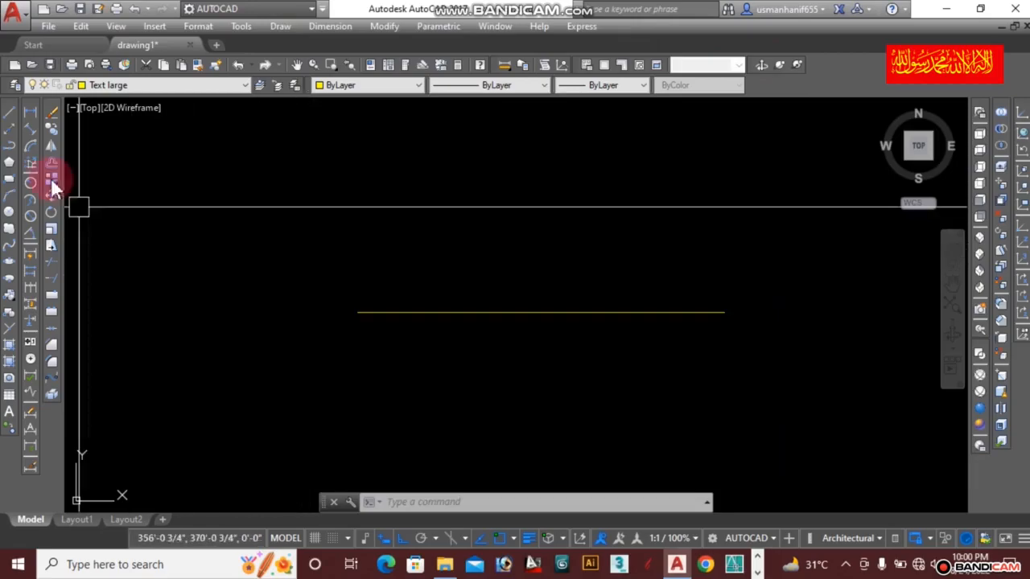
click(19, 123)
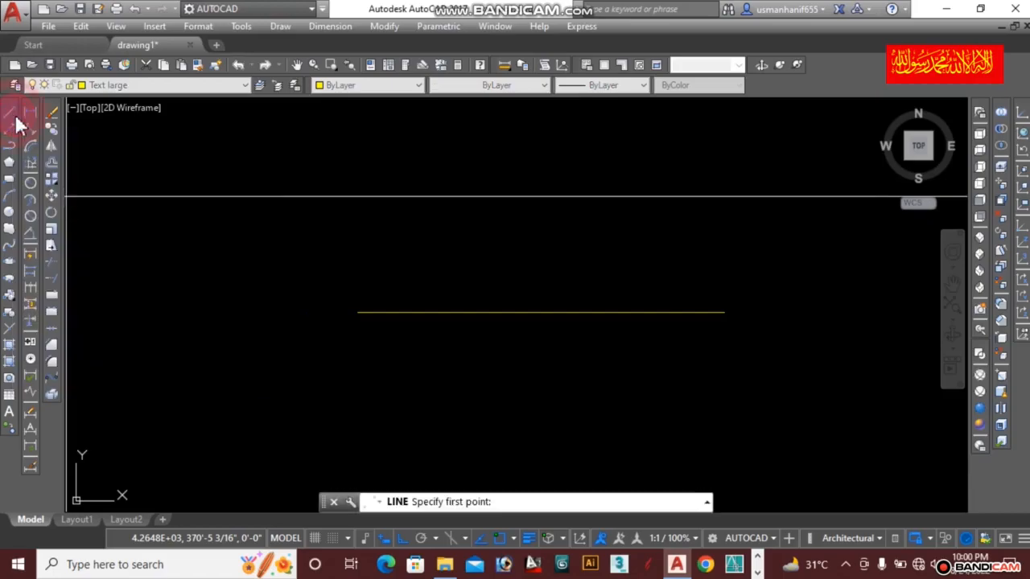
click(343, 239)
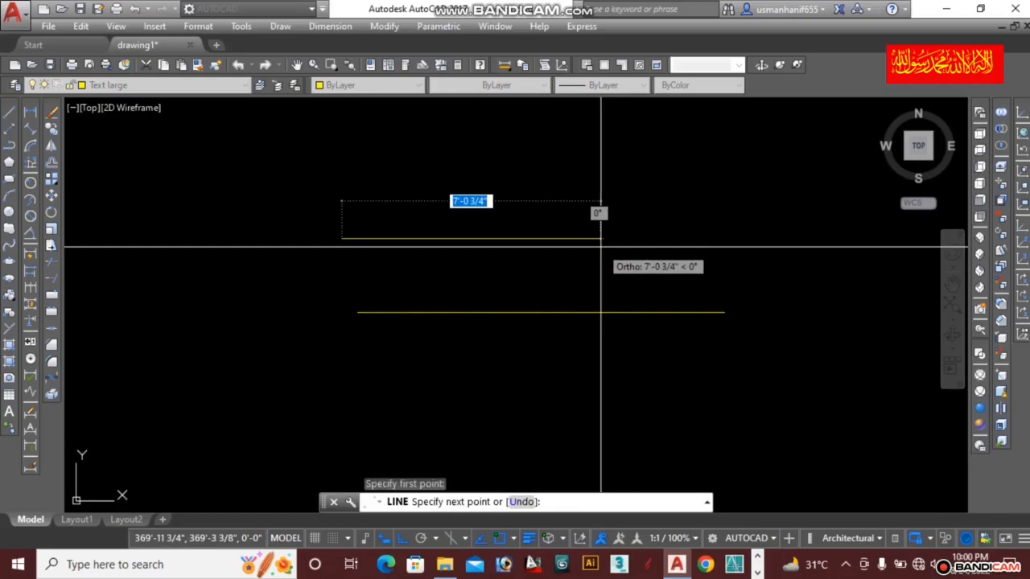
text(10)
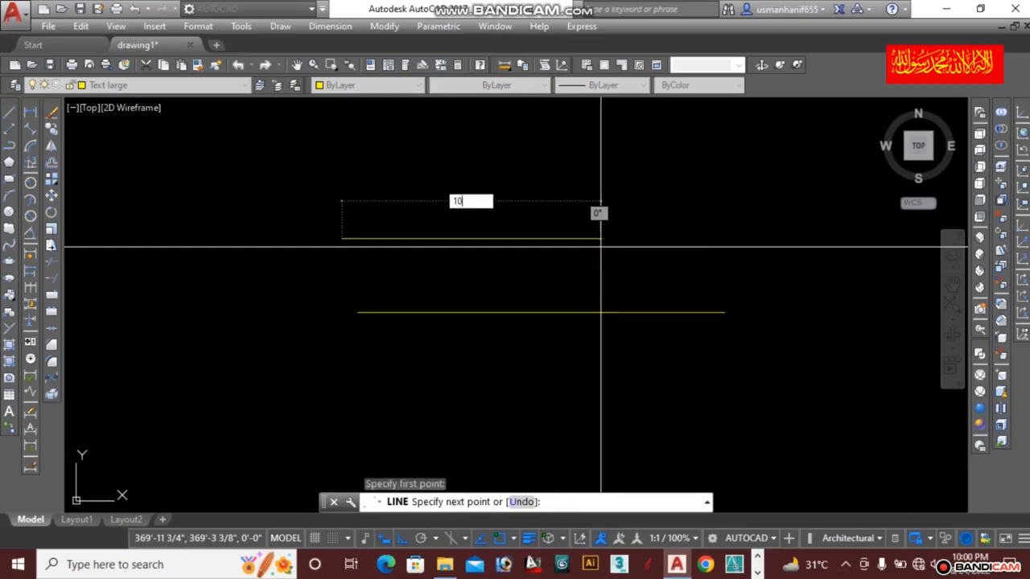
text(')
key(Return)
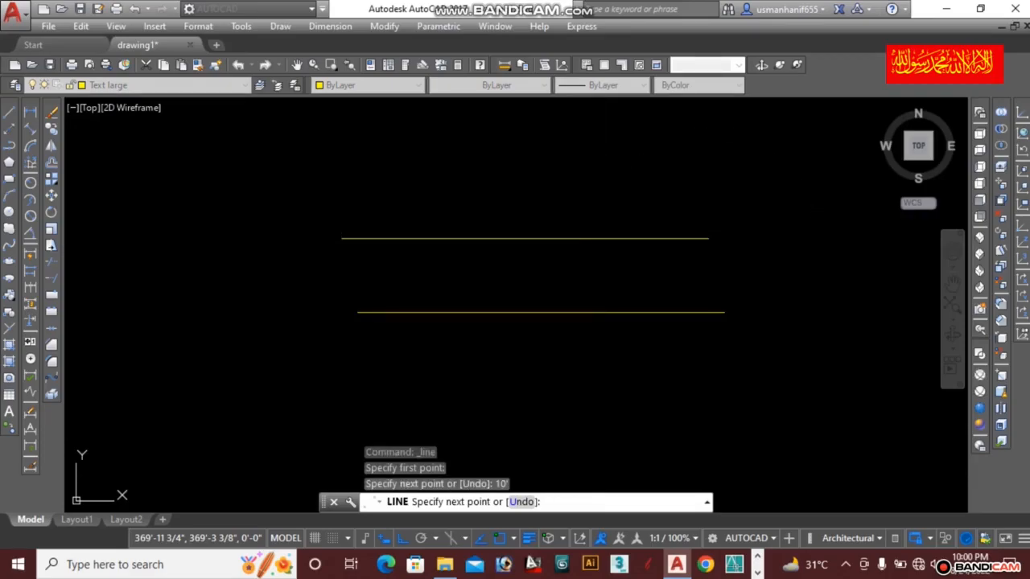
key(Escape)
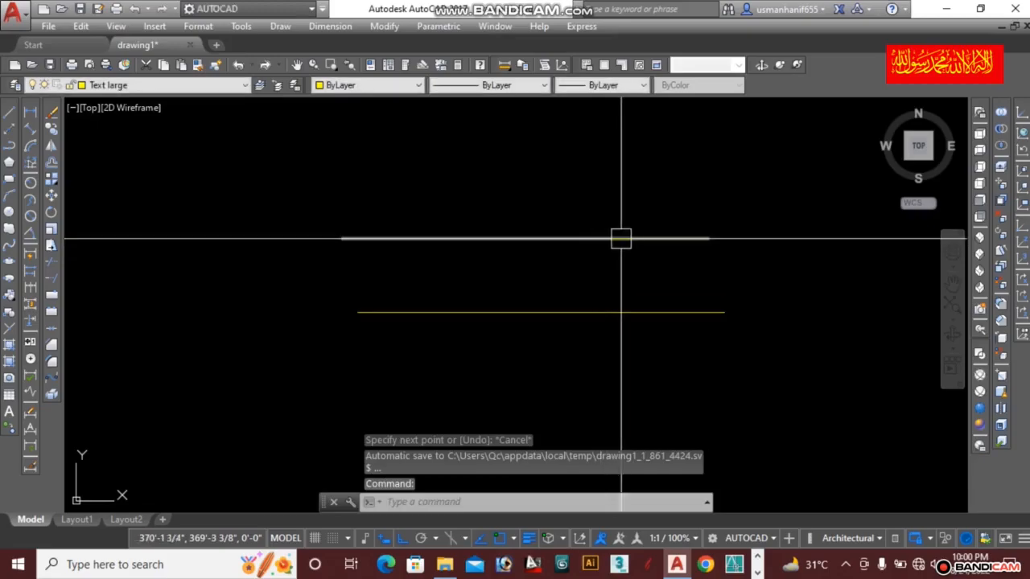
Draw an open zigzag polyline of five slanted segments below the two lines, with ortho mode turned off
middle_drag(722, 262, 591, 264)
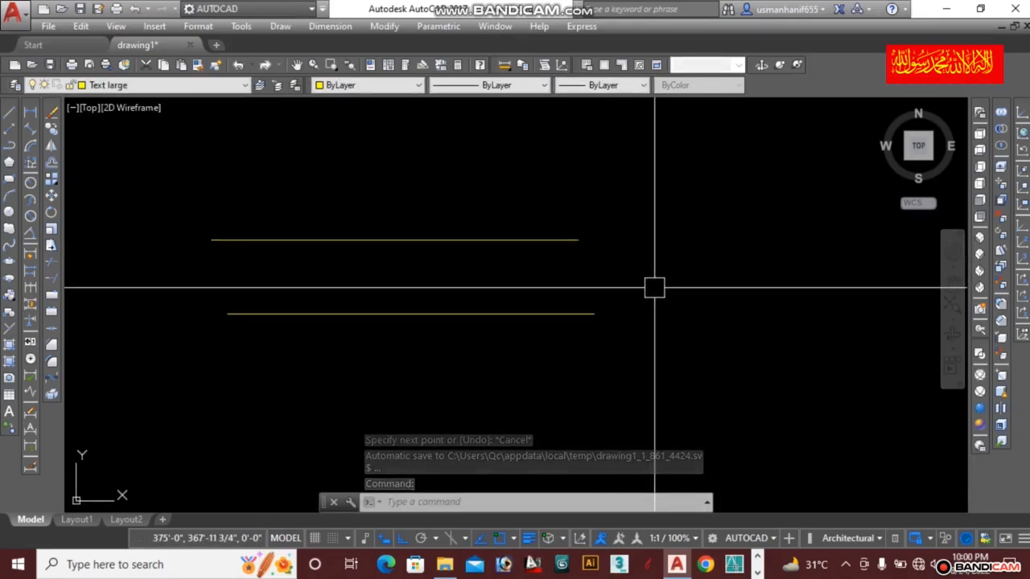
scroll(636, 343, down, 2)
middle_drag(636, 343, 586, 278)
scroll(532, 269, down, 2)
scroll(474, 275, up, 2)
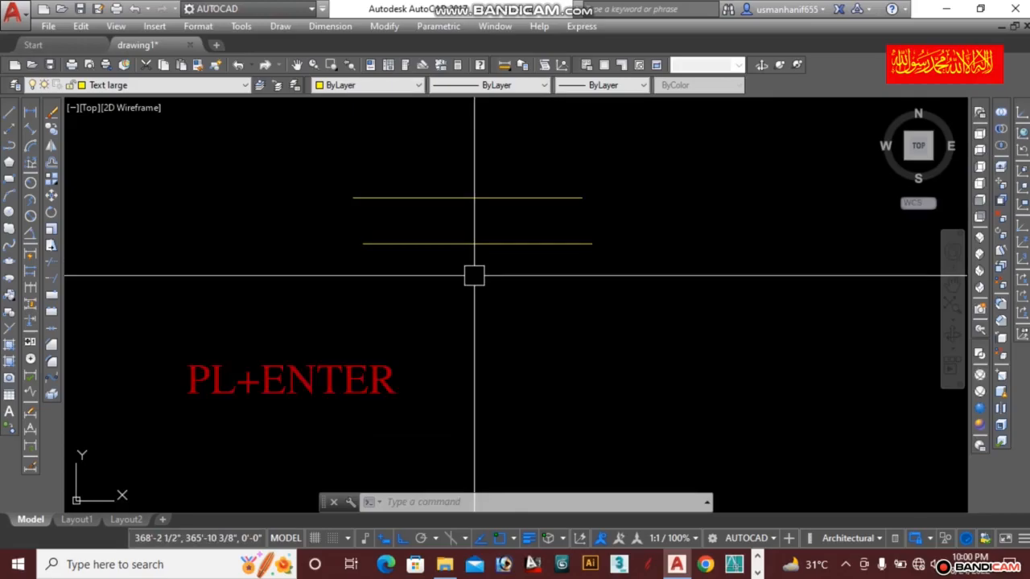
text(PL)
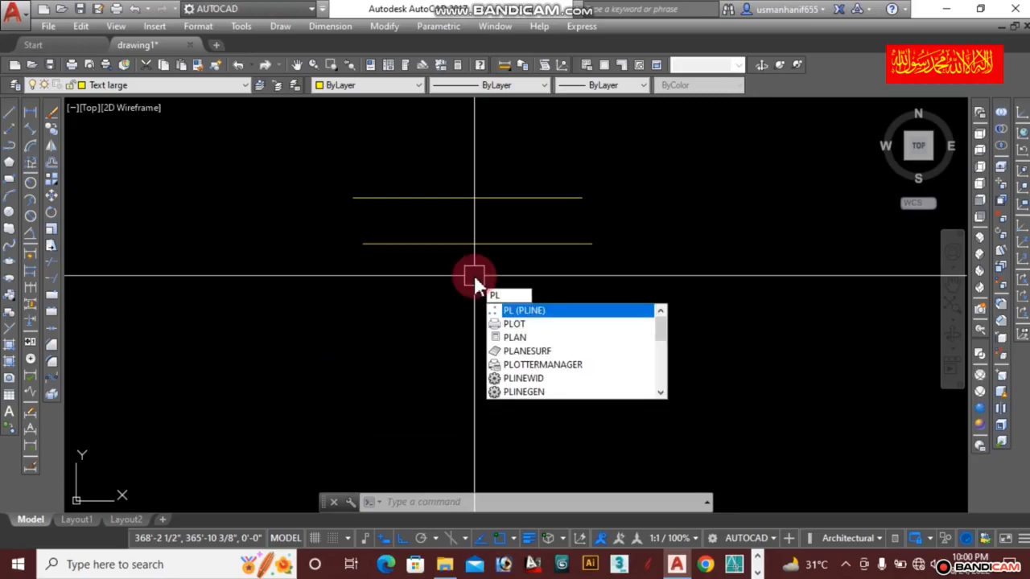
key(Return)
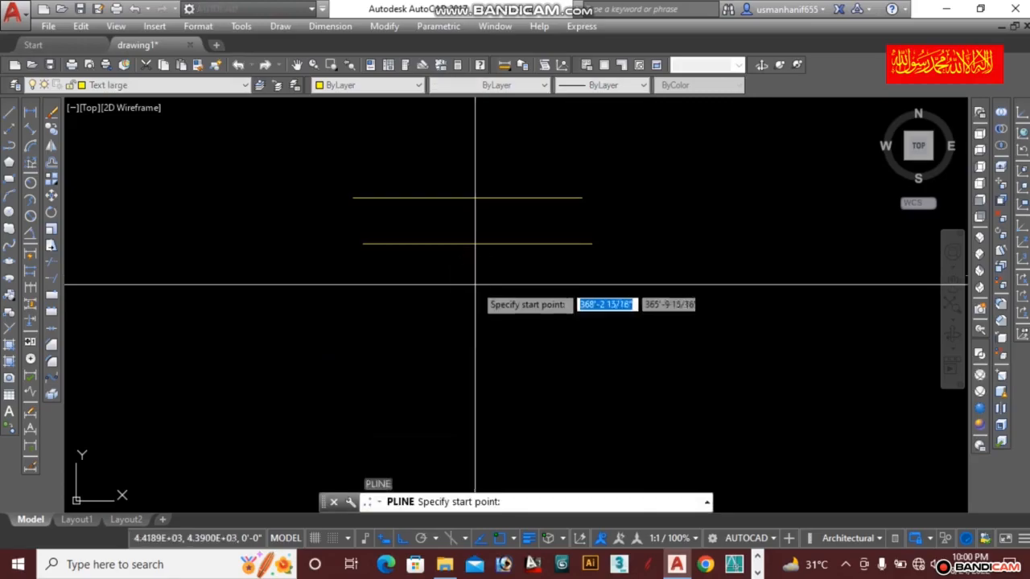
click(349, 325)
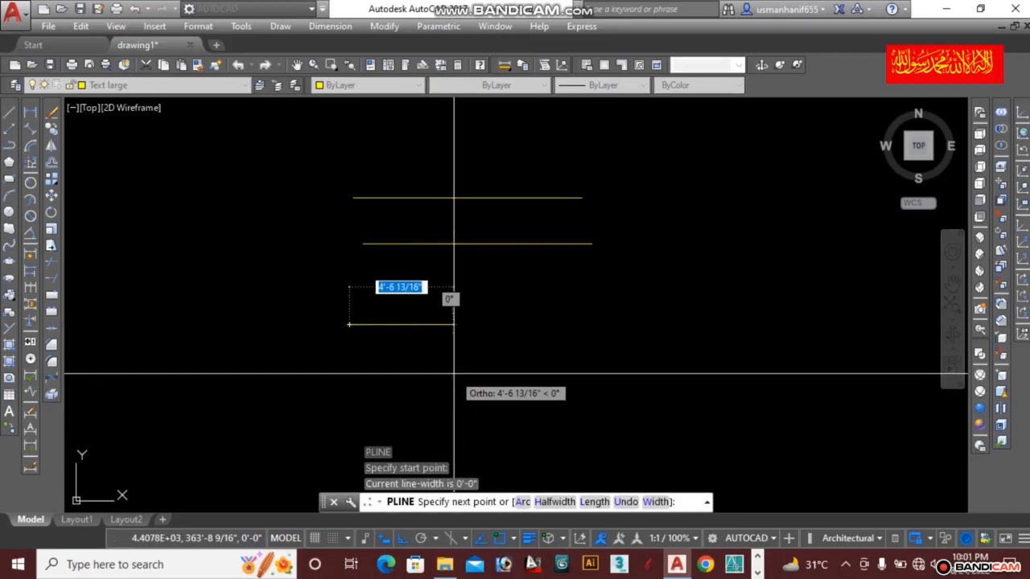
key(F8)
scroll(389, 297, up, 2)
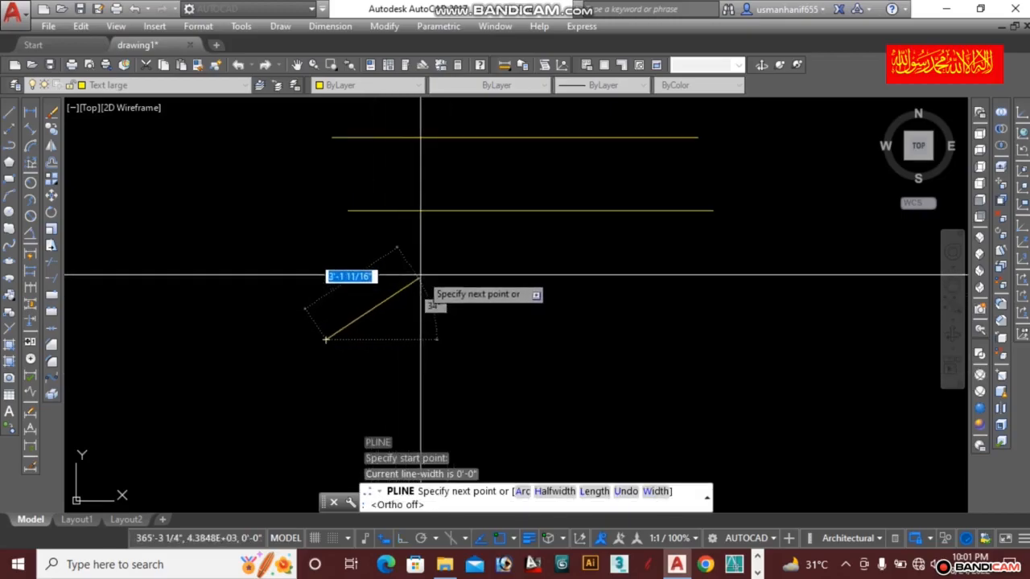
click(420, 275)
scroll(471, 261, down, 2)
click(541, 336)
click(677, 290)
click(833, 262)
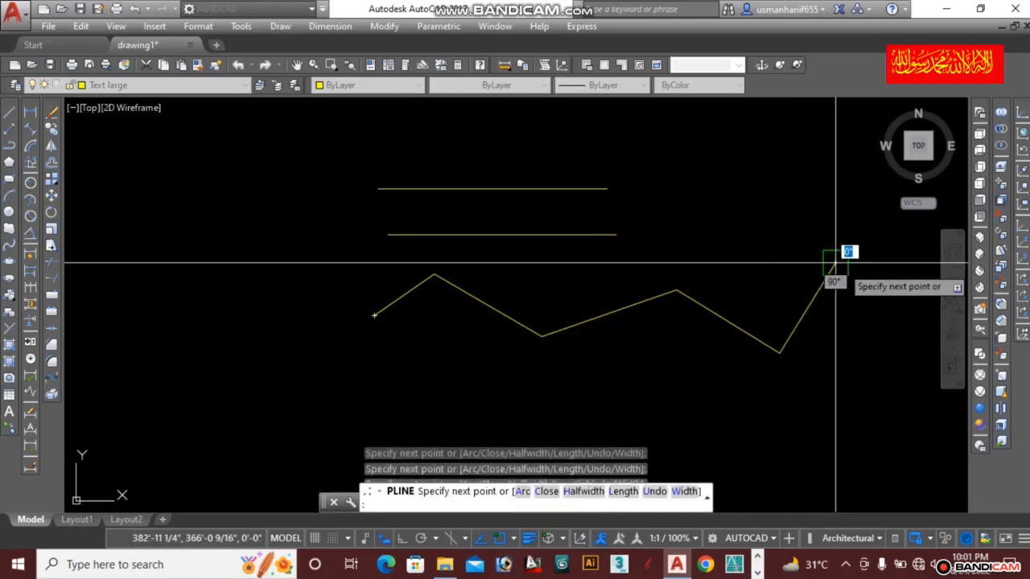
key(Escape)
Select the zigzag polyline to examine how its segments are joined
middle_drag(609, 340, 494, 313)
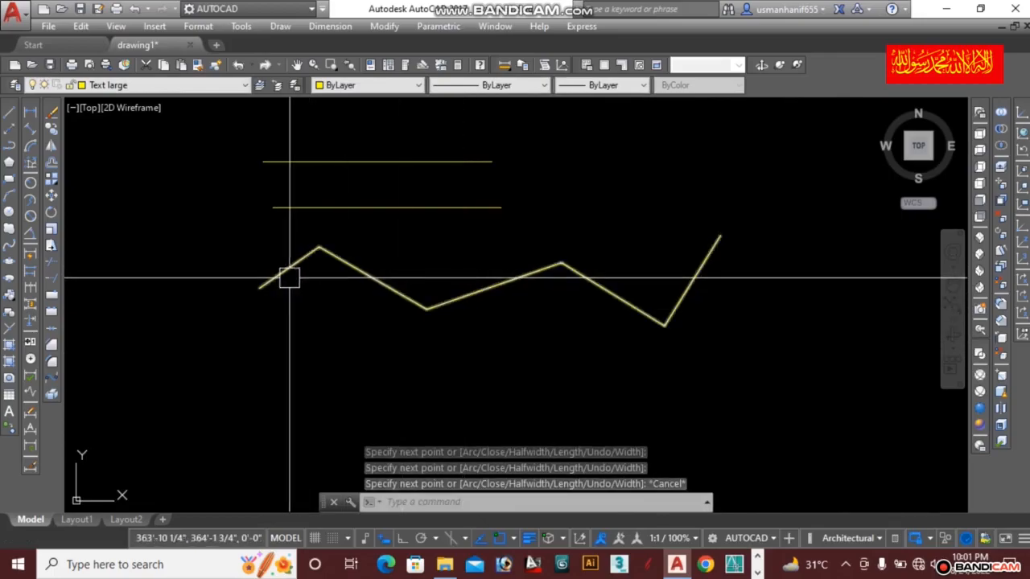
click(445, 309)
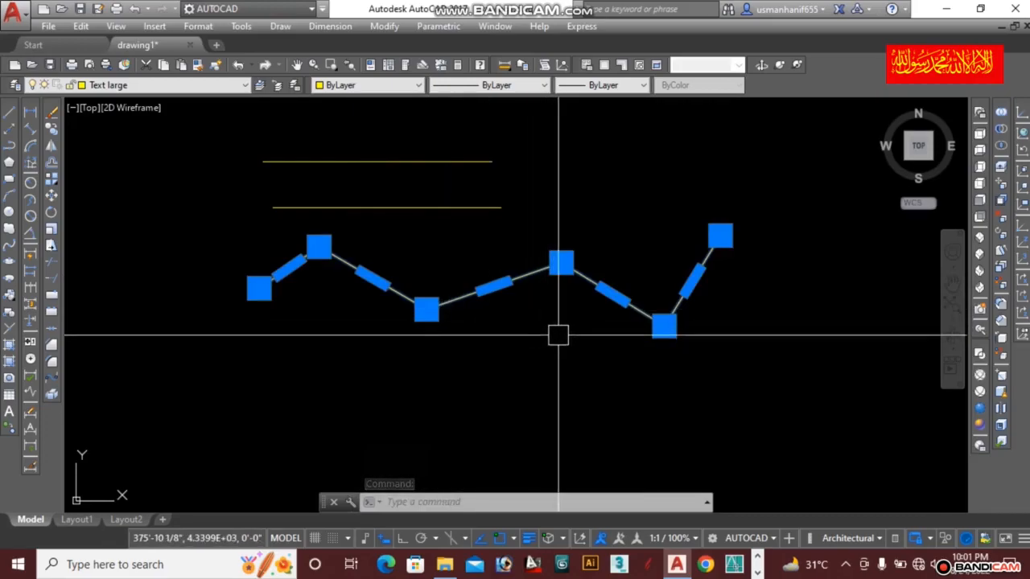
Reselect the zigzag polyline to examine its grips and the editing options of a middle segment, then clear the selection
key(Escape)
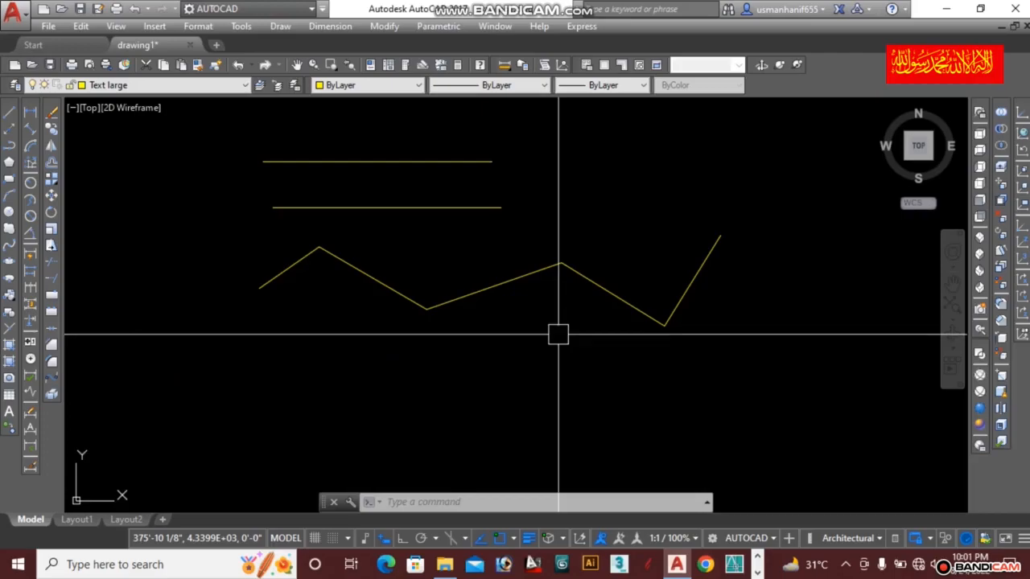
mouse_move(602, 293)
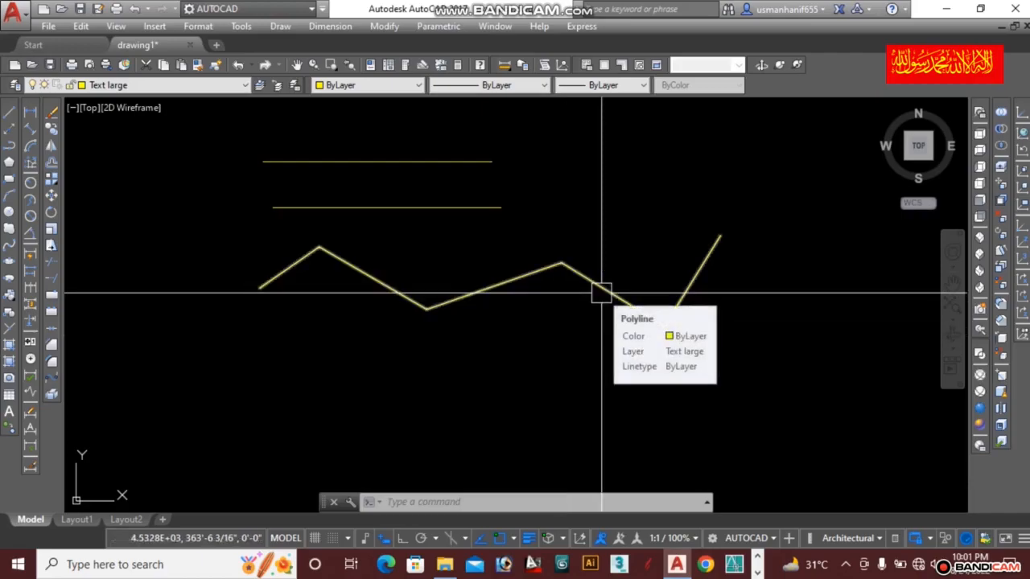
click(601, 293)
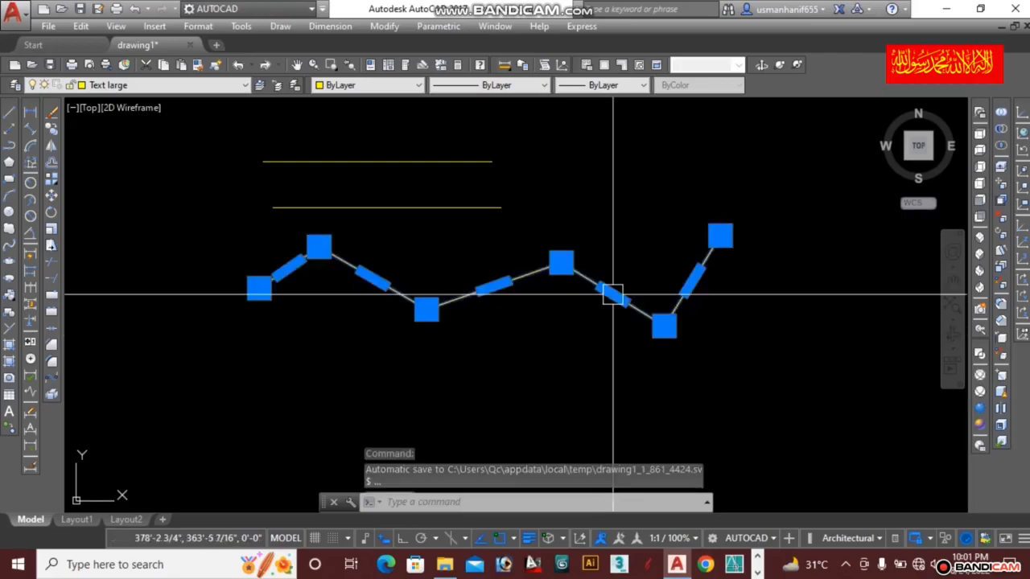
mouse_move(494, 287)
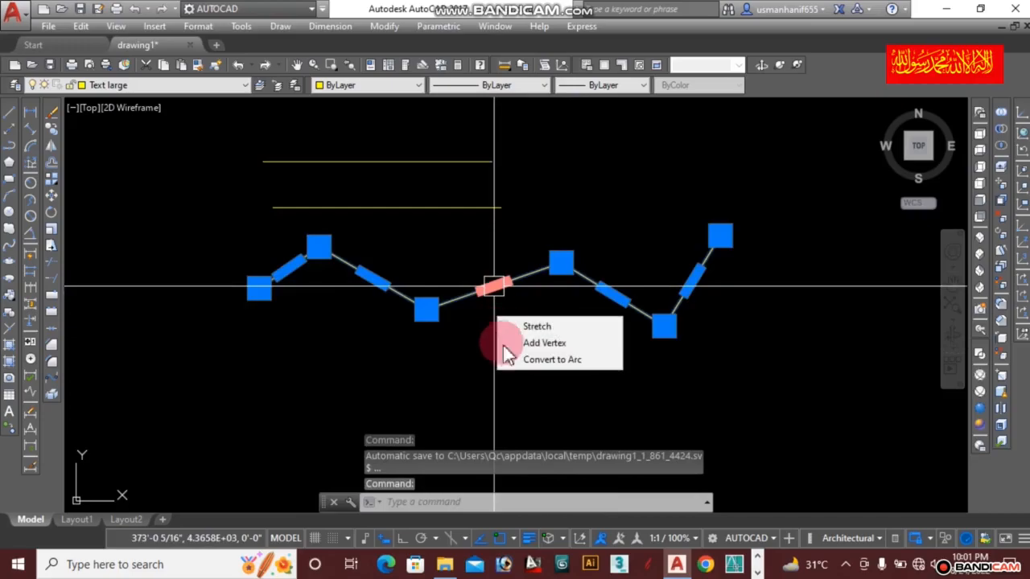
key(Escape)
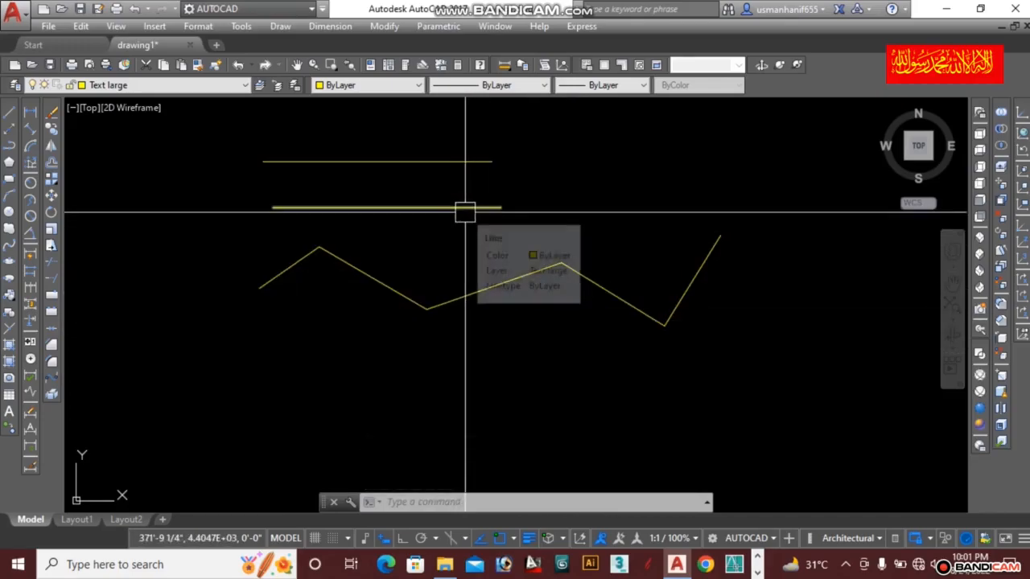
Draw a chain of five connected slanted line segments with the Line command, beside the two horizontal lines and above the zigzag polyline
text(l)
key(Return)
click(477, 248)
click(588, 216)
click(693, 185)
click(570, 159)
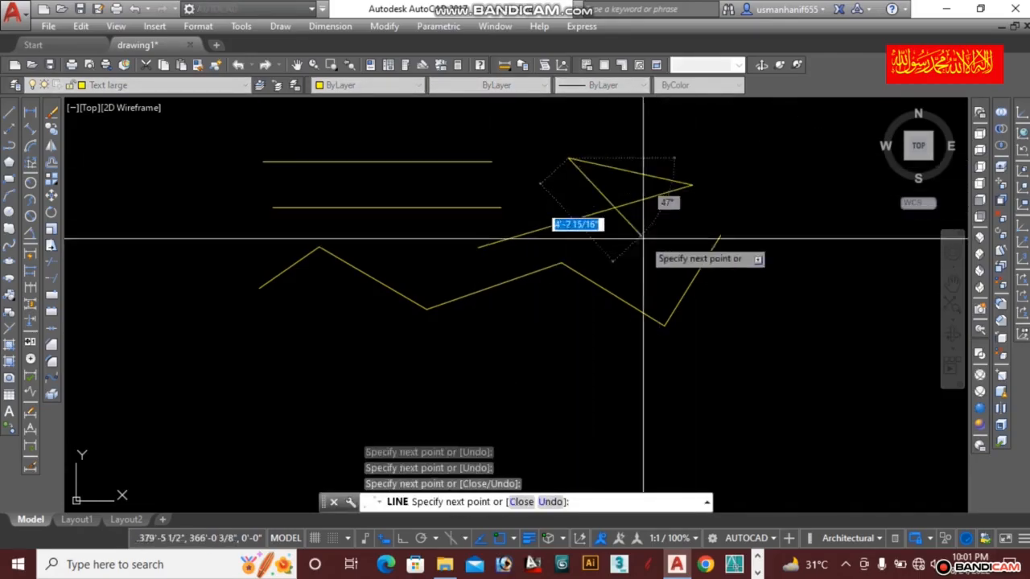
click(657, 257)
click(749, 177)
key(Escape)
Select segments of the new line chain one at a time to examine whether they are separate objects
click(713, 209)
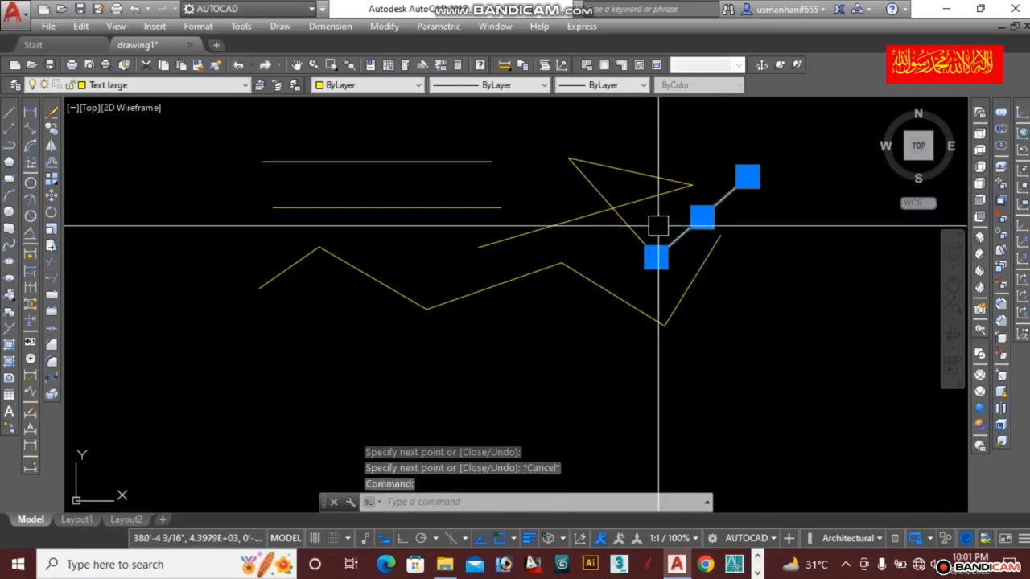
key(Escape)
scroll(639, 226, up, 2)
click(636, 267)
key(Escape)
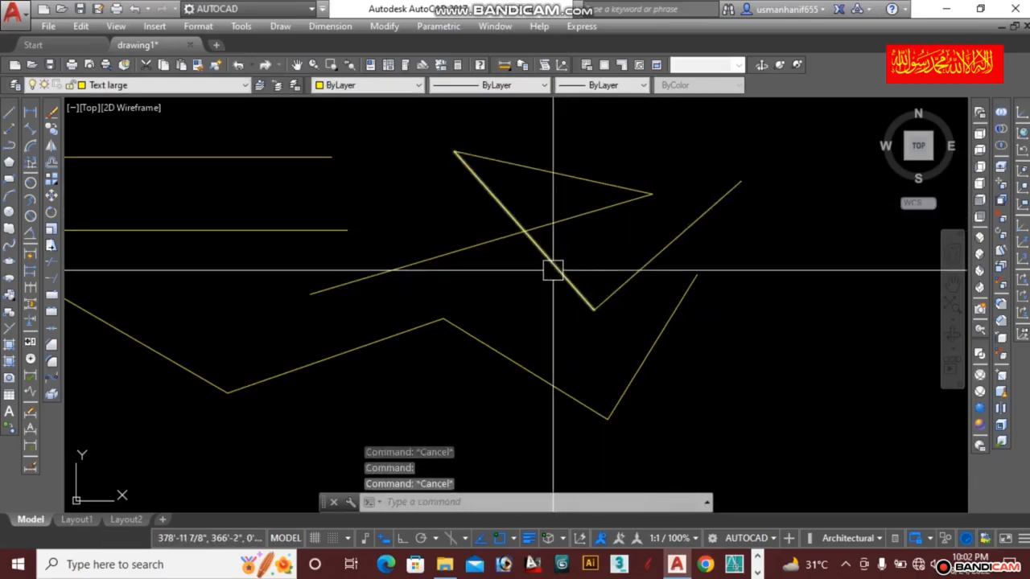
click(555, 268)
click(568, 217)
key(Escape)
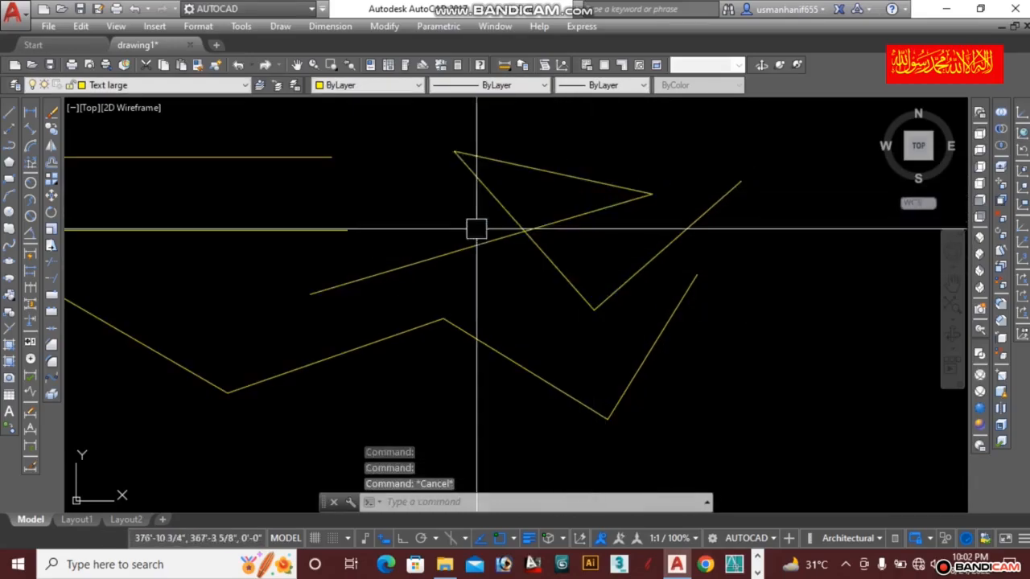
click(429, 260)
key(Escape)
scroll(555, 290, down, 2)
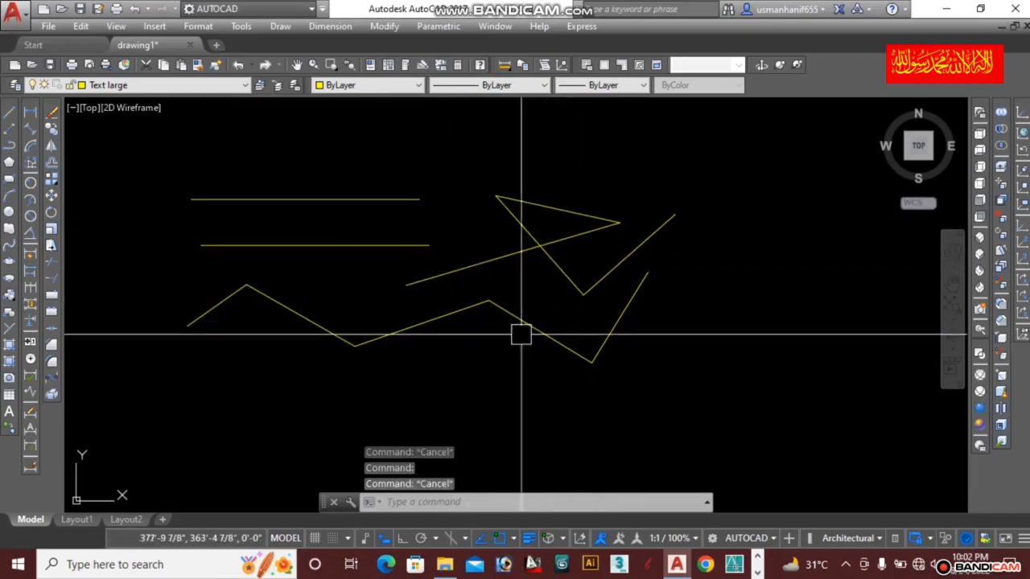
Select the zigzag polyline again to compare its selection with that of the separate line segments
middle_drag(453, 333, 528, 292)
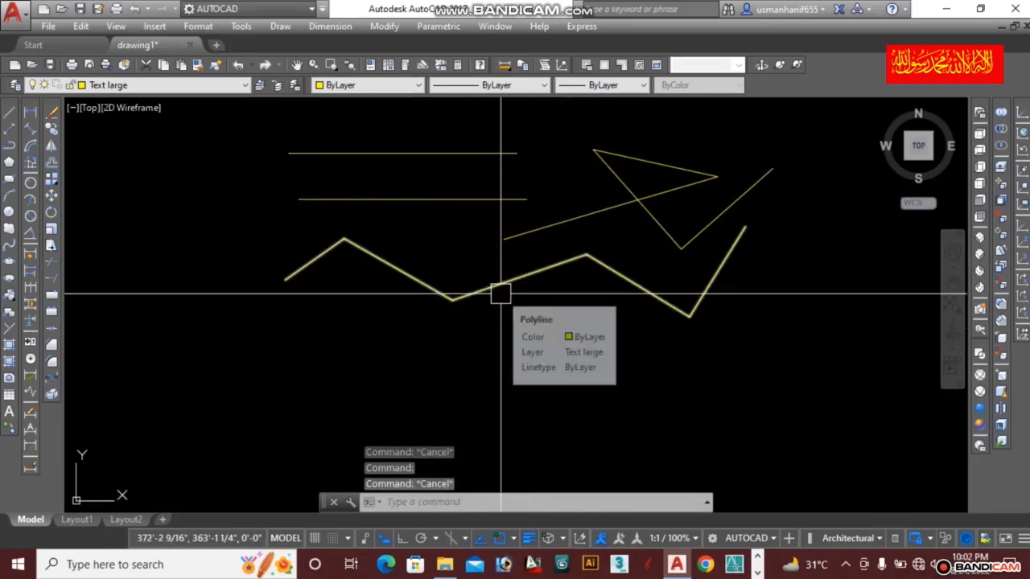
click(500, 293)
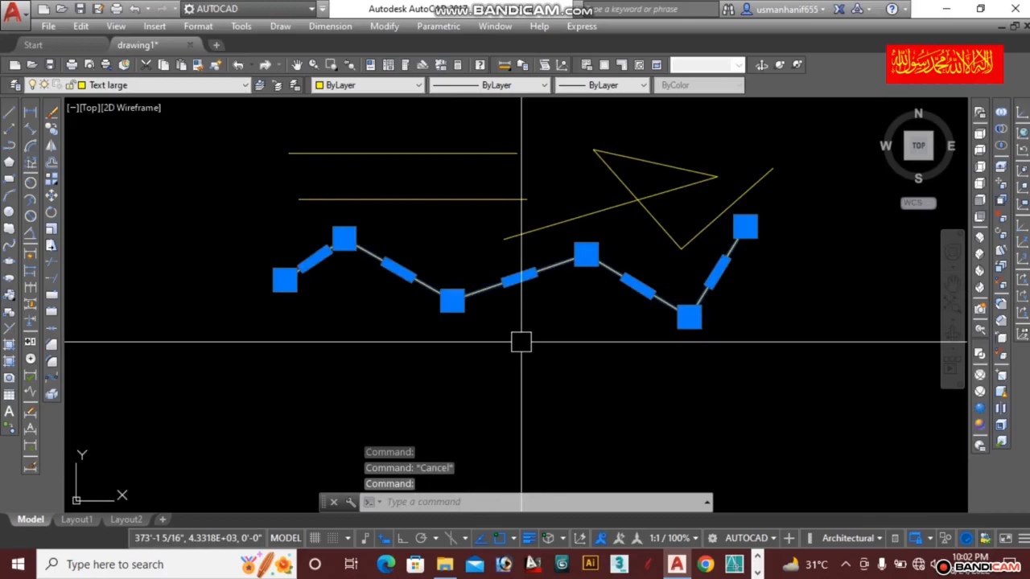
key(Escape)
scroll(556, 285, down, 2)
mouse_move(600, 288)
middle_down()
mouse_move(524, 253)
mouse_move(584, 289)
middle_up()
key(Escape)
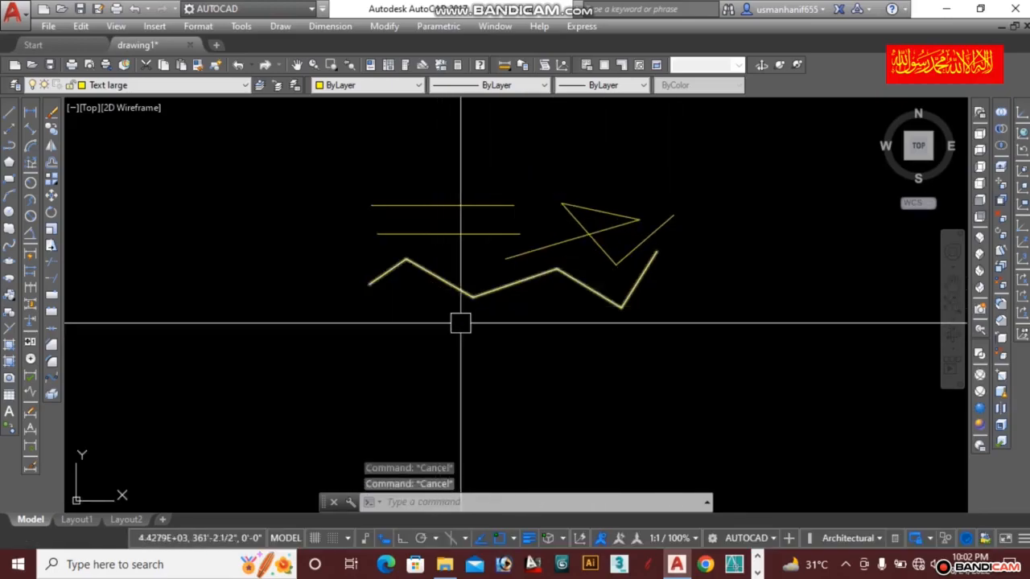
Draw a second open zigzag polyline of five slanted segments below the first polyline
text(pl)
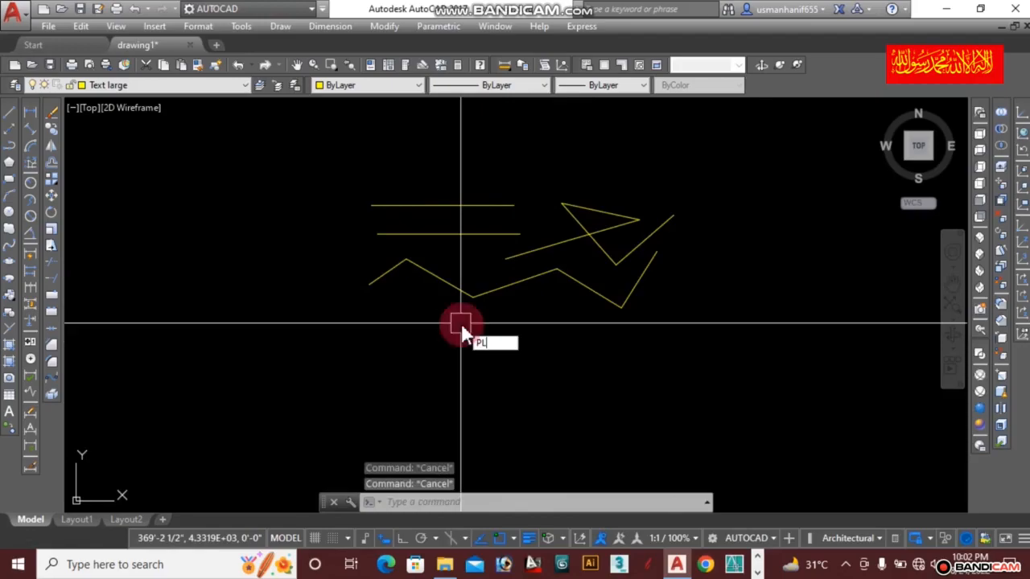
key(Escape)
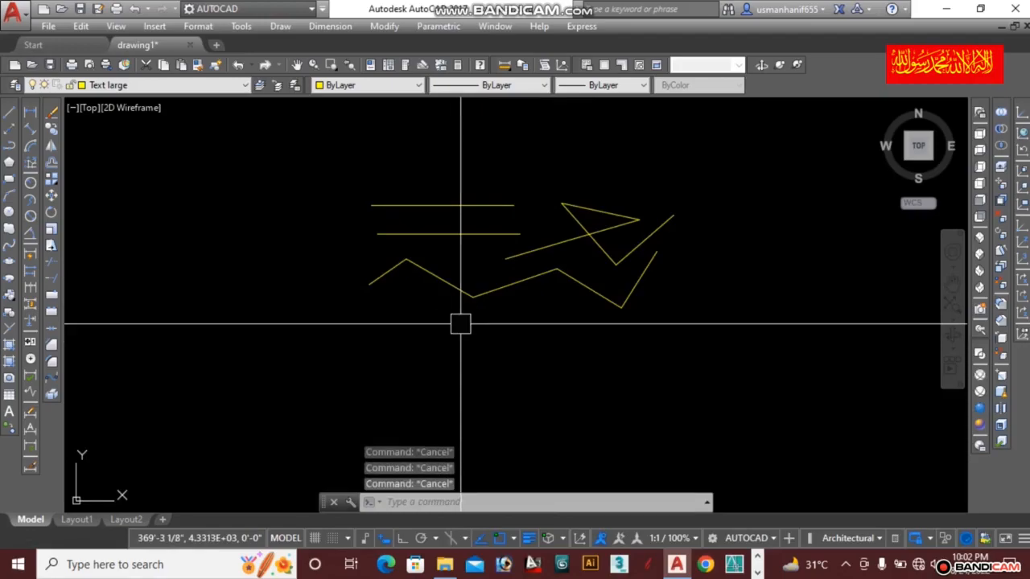
click(11, 153)
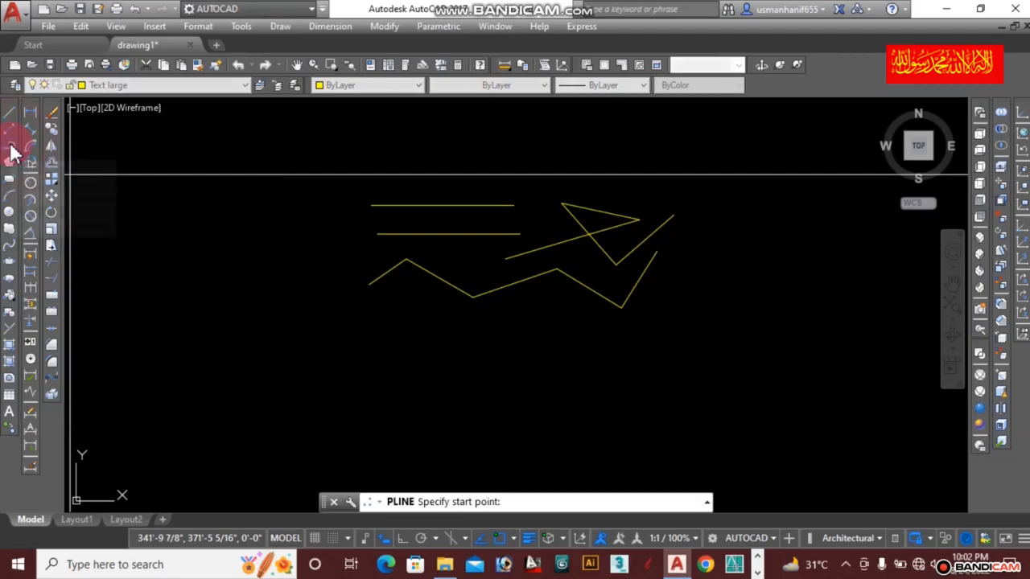
click(248, 388)
click(325, 331)
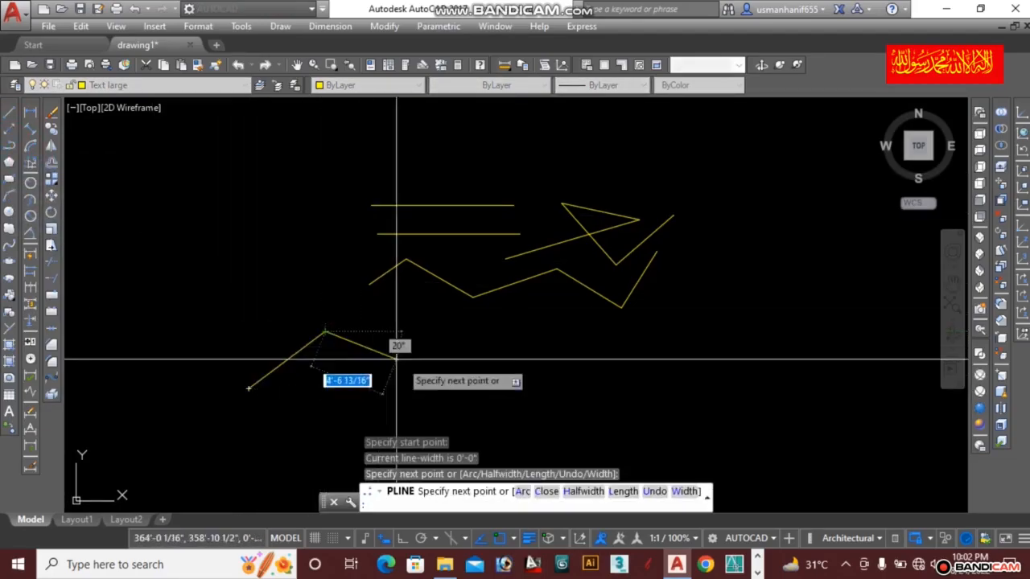
click(465, 382)
click(540, 336)
click(641, 393)
click(713, 331)
key(Escape)
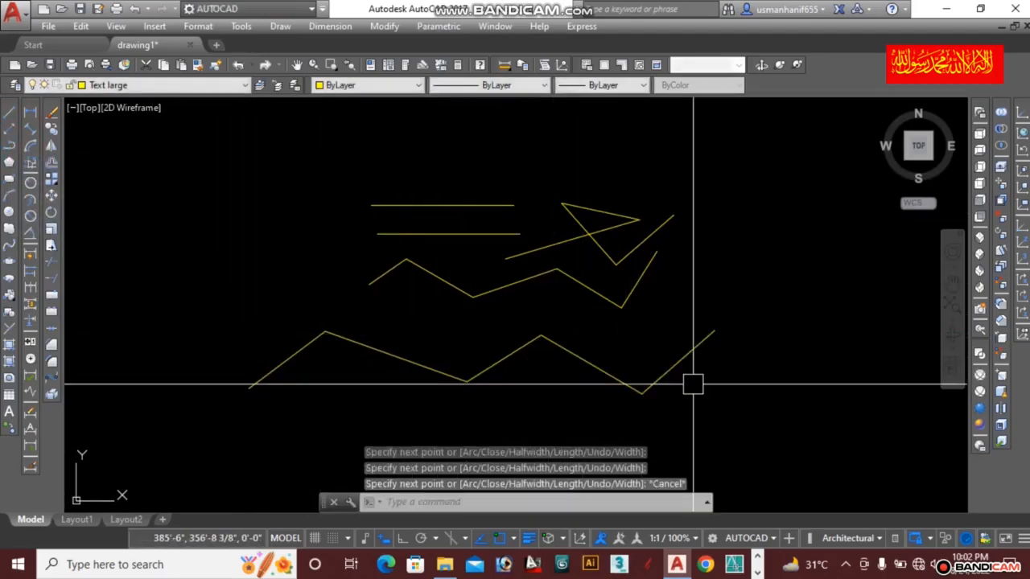
Draw a rectangle 5' long and 10' wide by dimensions in the empty area beside the lines and polylines
scroll(701, 388, down, 1)
scroll(639, 333, down, 3)
middle_drag(726, 315, 523, 330)
scroll(510, 288, up, 1)
scroll(595, 281, up, 1)
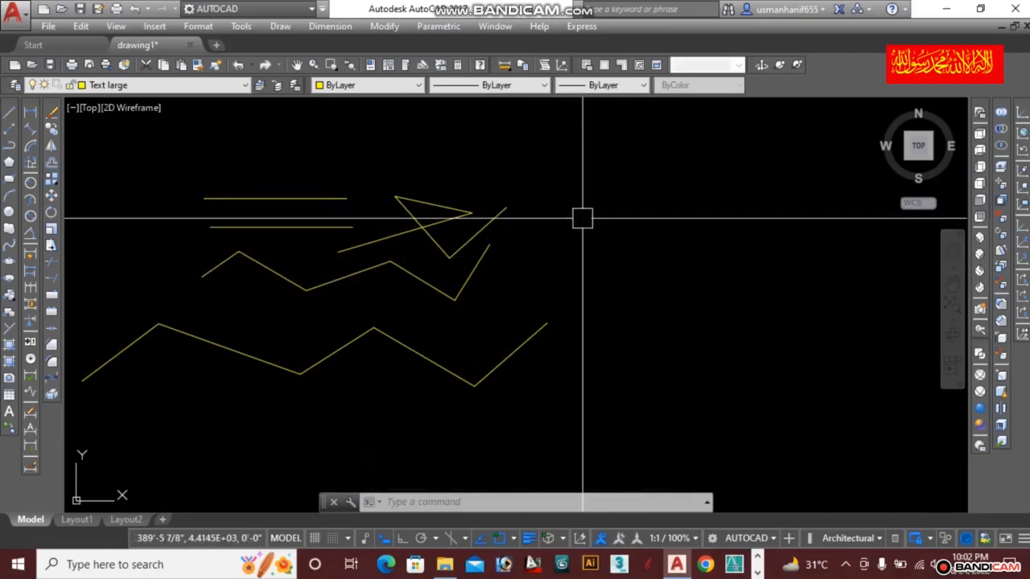
middle_drag(635, 219, 504, 218)
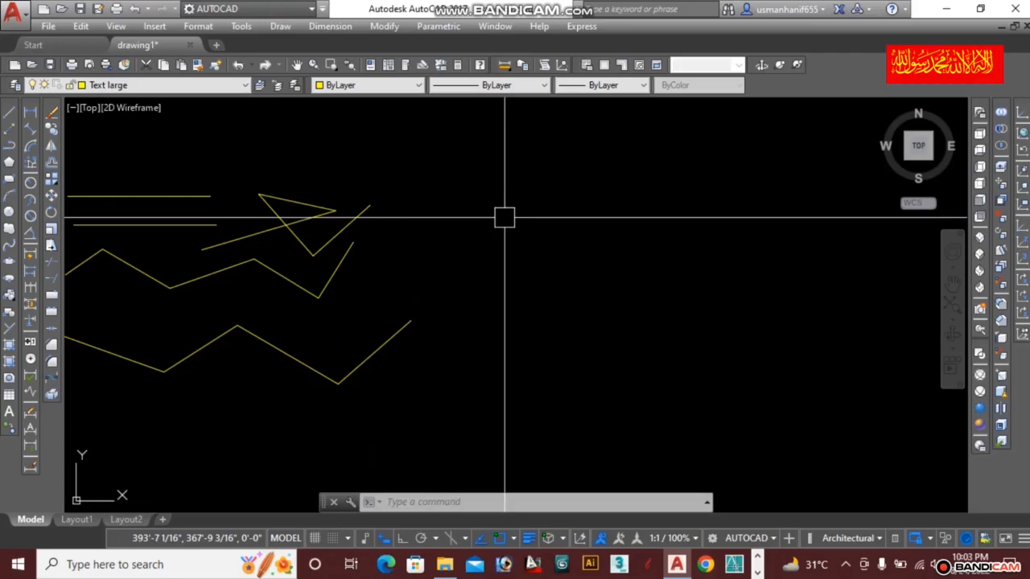
text(EC)
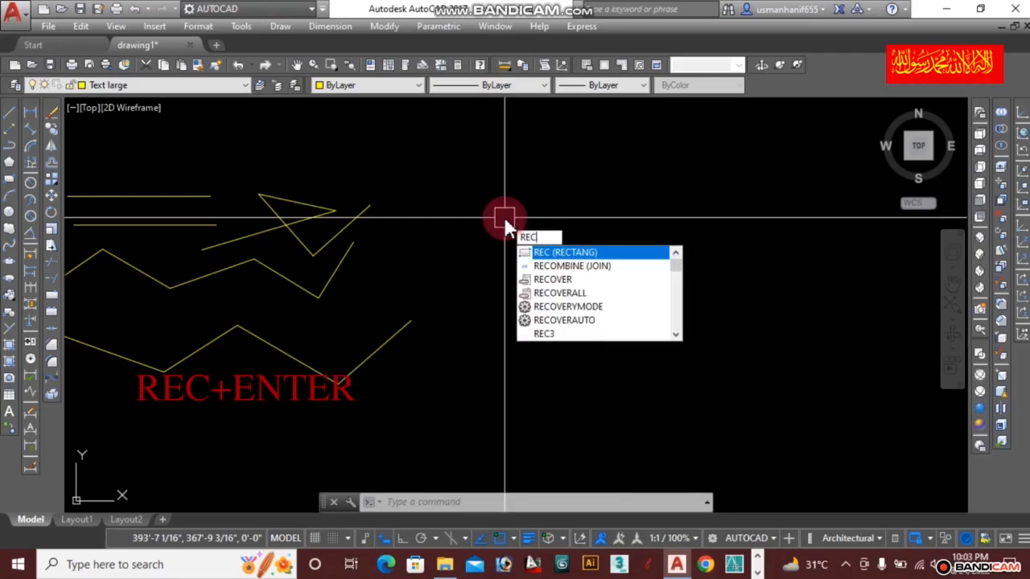
key(Return)
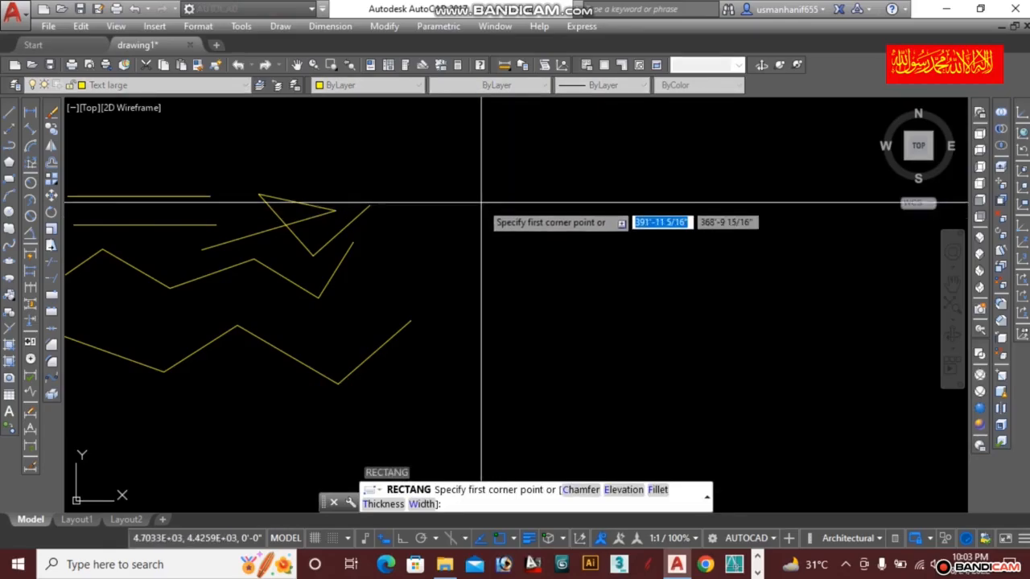
click(481, 203)
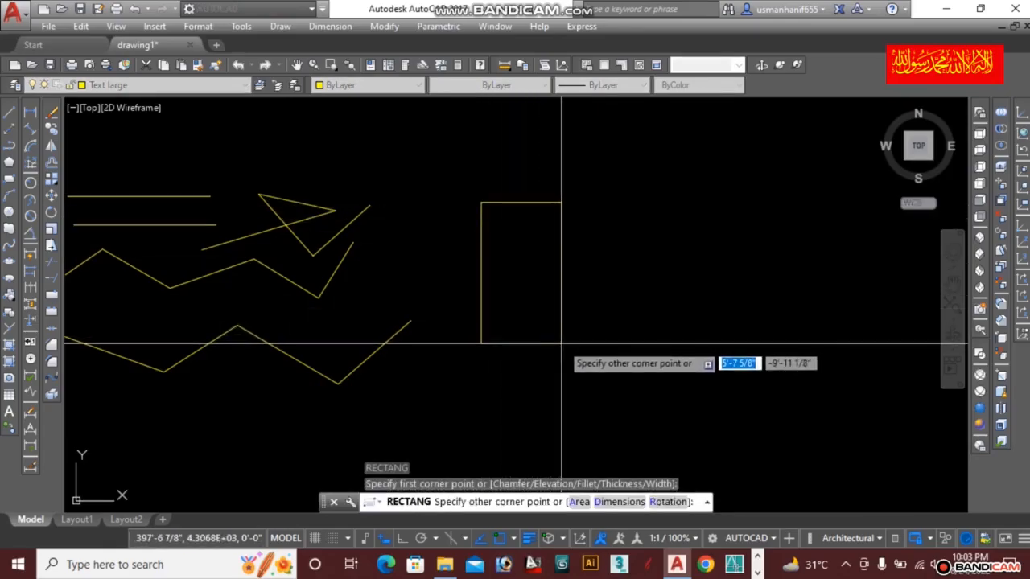
text(D)
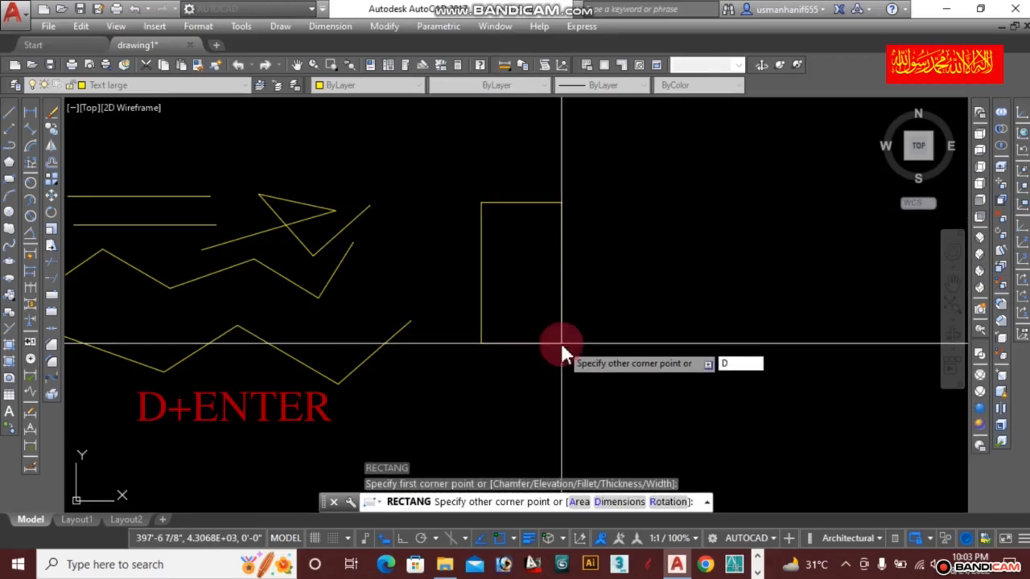
key(Return)
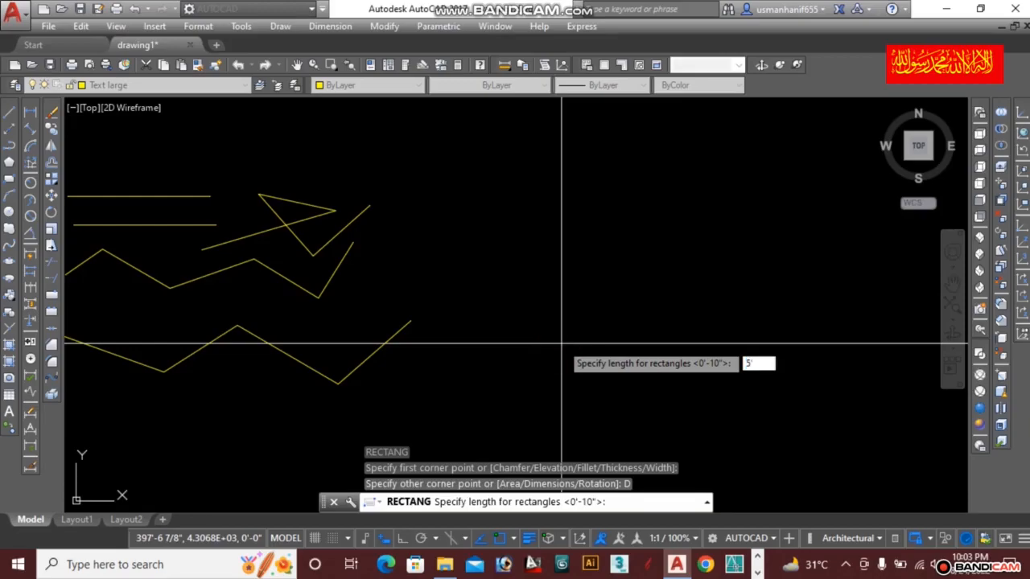
key(Return)
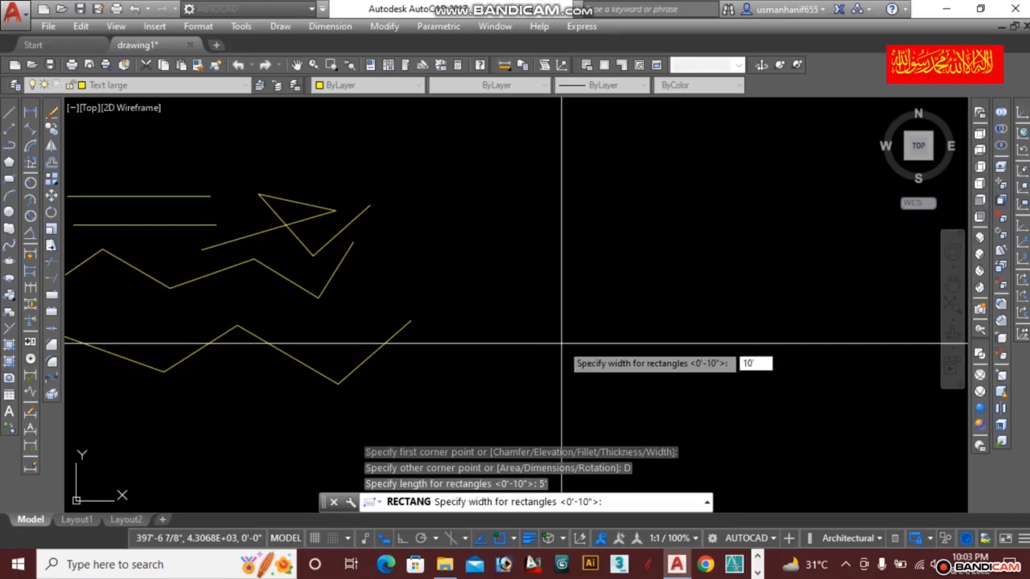
key(Return)
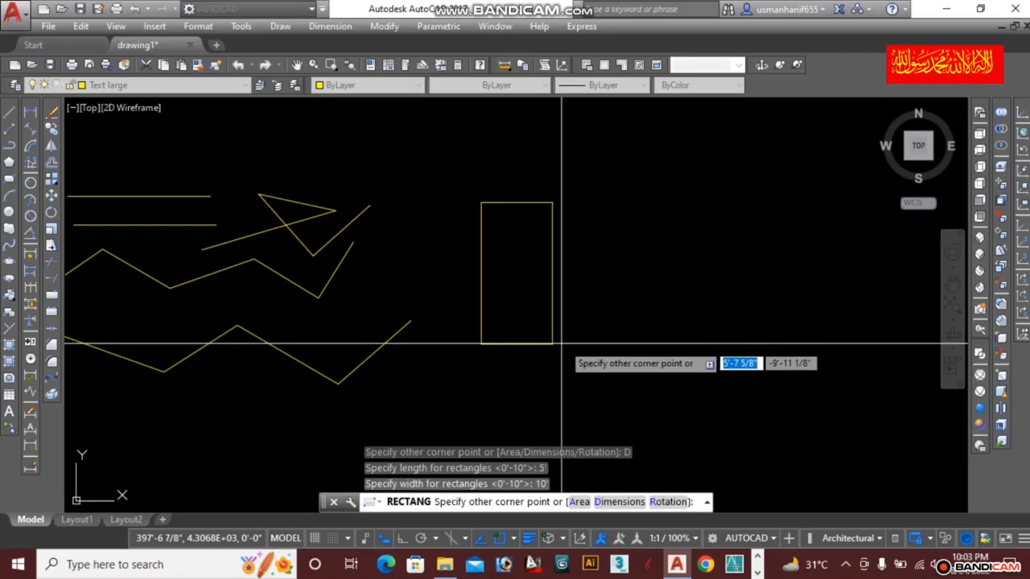
click(603, 293)
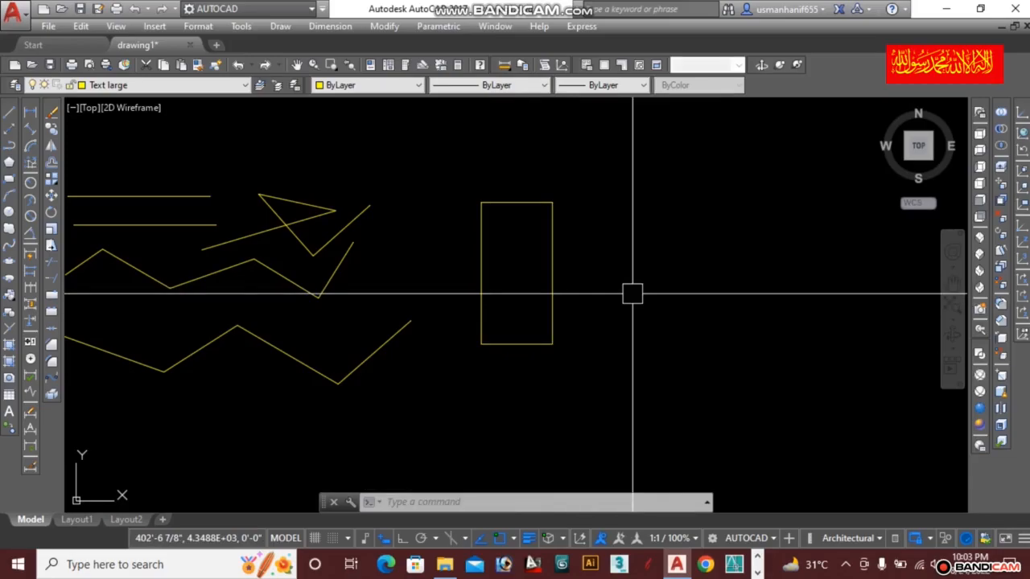
key(Escape)
Add an aligned dimension to the rectangle's top edge, with the dimension line placed just above it
middle_drag(515, 202, 557, 207)
scroll(557, 207, up, 2)
middle_drag(584, 281, 509, 284)
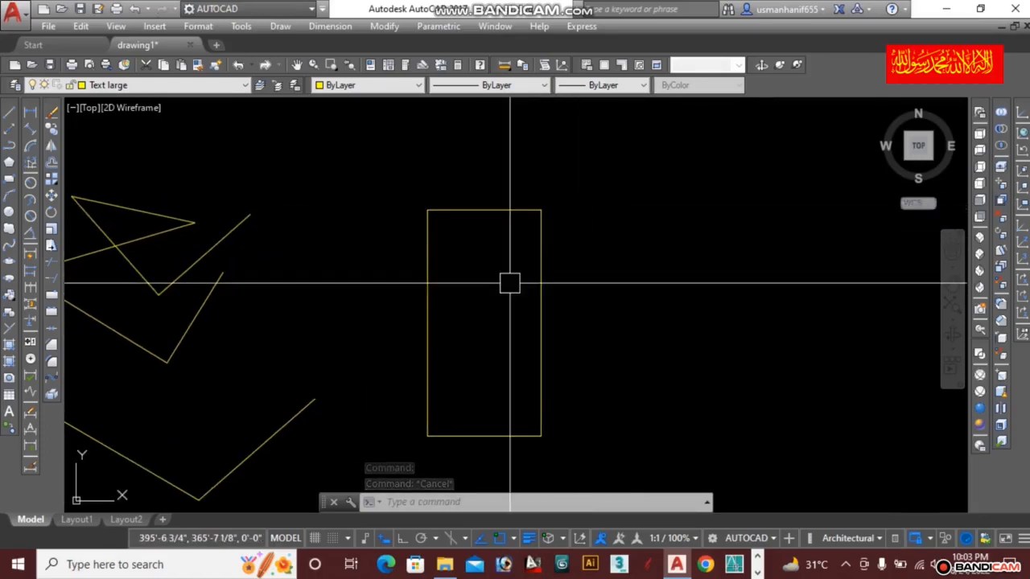
scroll(510, 284, down, 2)
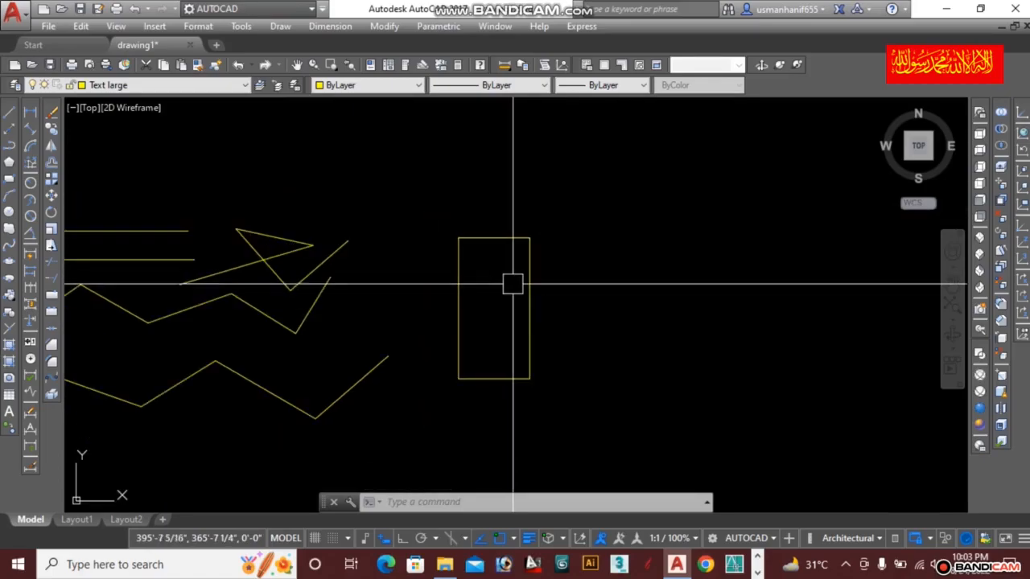
middle_drag(513, 284, 580, 284)
text(D)
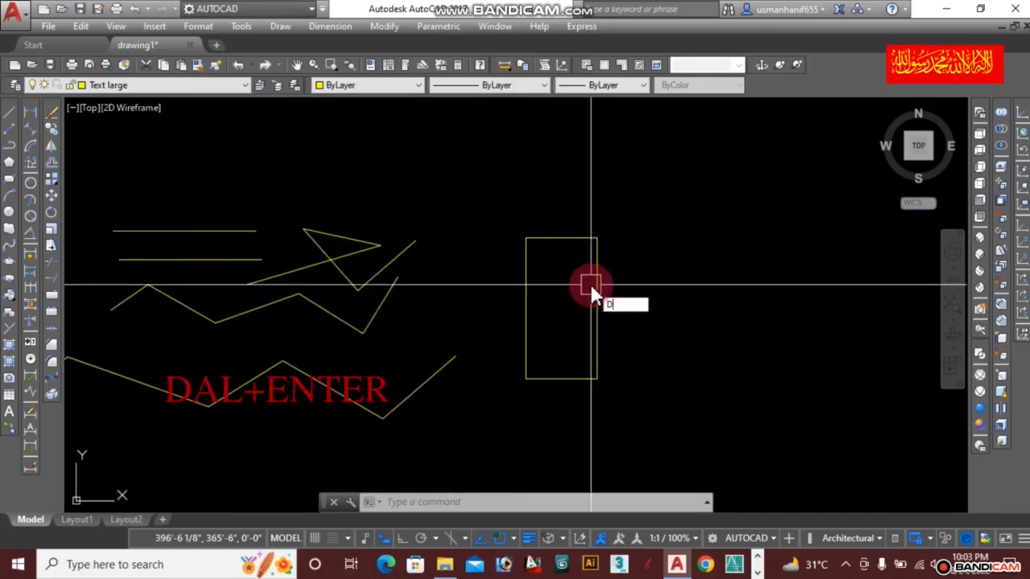
text(AL)
key(Return)
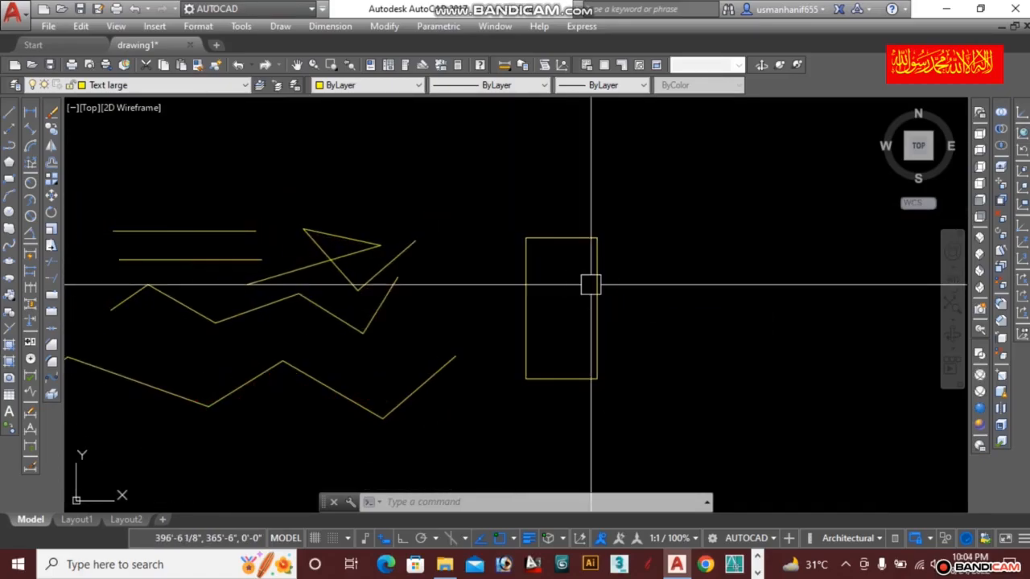
click(526, 237)
click(596, 238)
scroll(588, 232, up, 8)
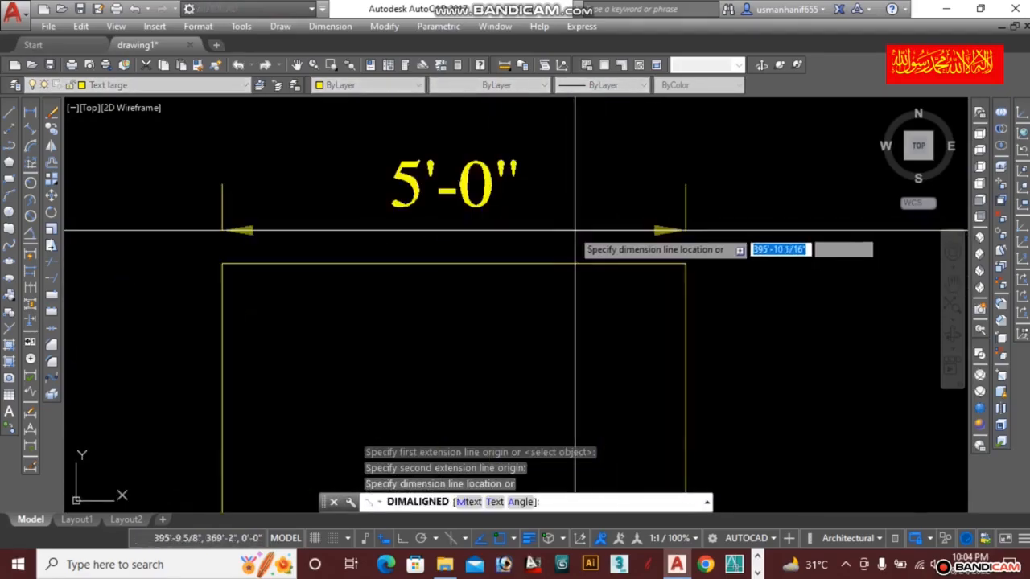
click(567, 213)
scroll(573, 238, down, 8)
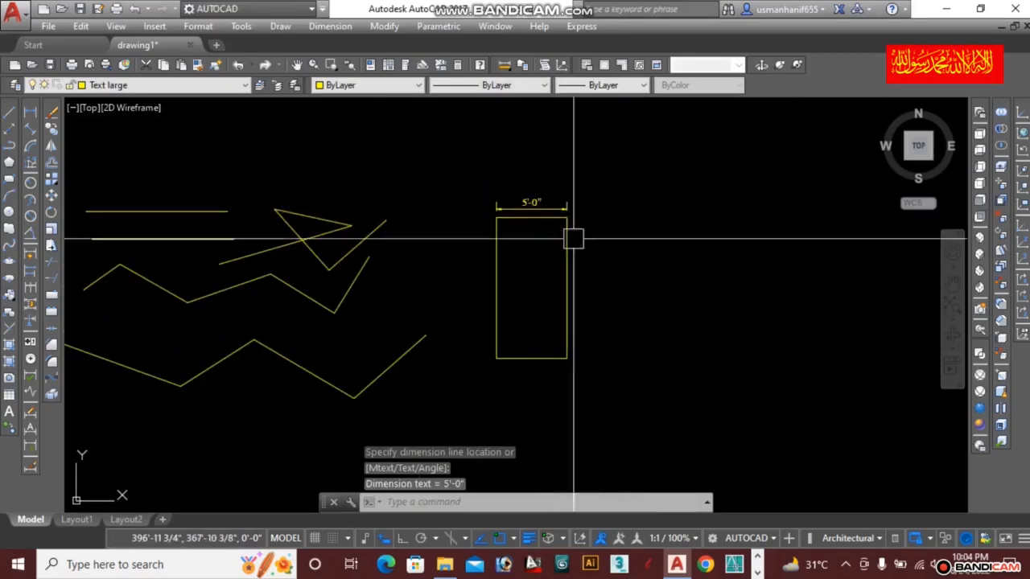
scroll(584, 248, up, 3)
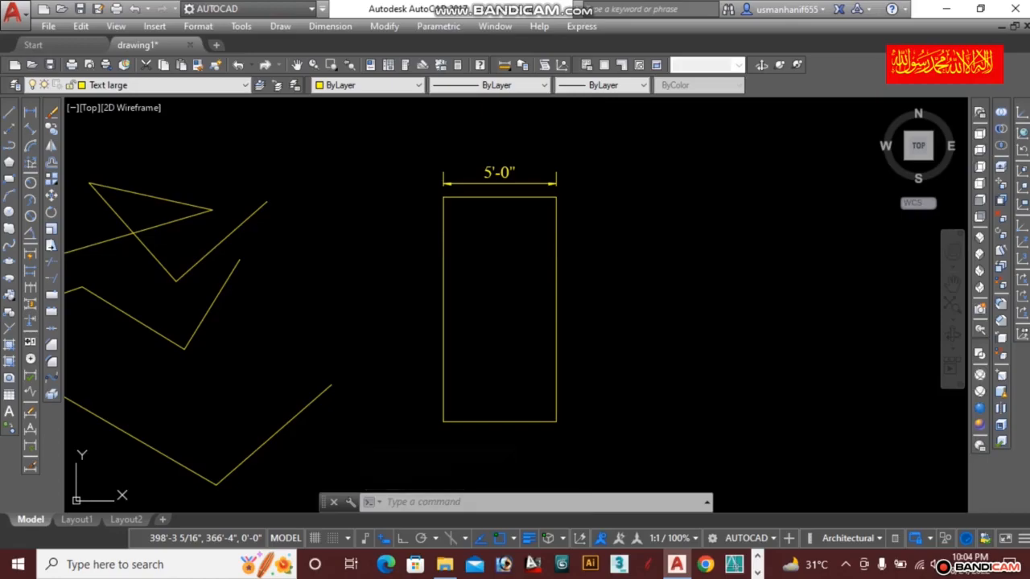
Add an aligned dimension to the rectangle's right edge, with the dimension line placed just outside it
key(Escape)
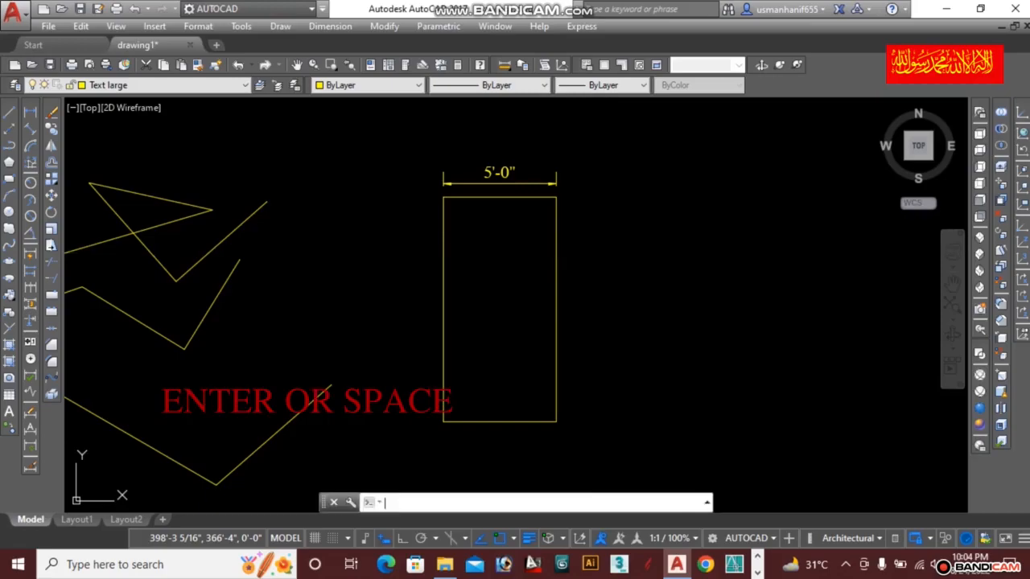
key(Return)
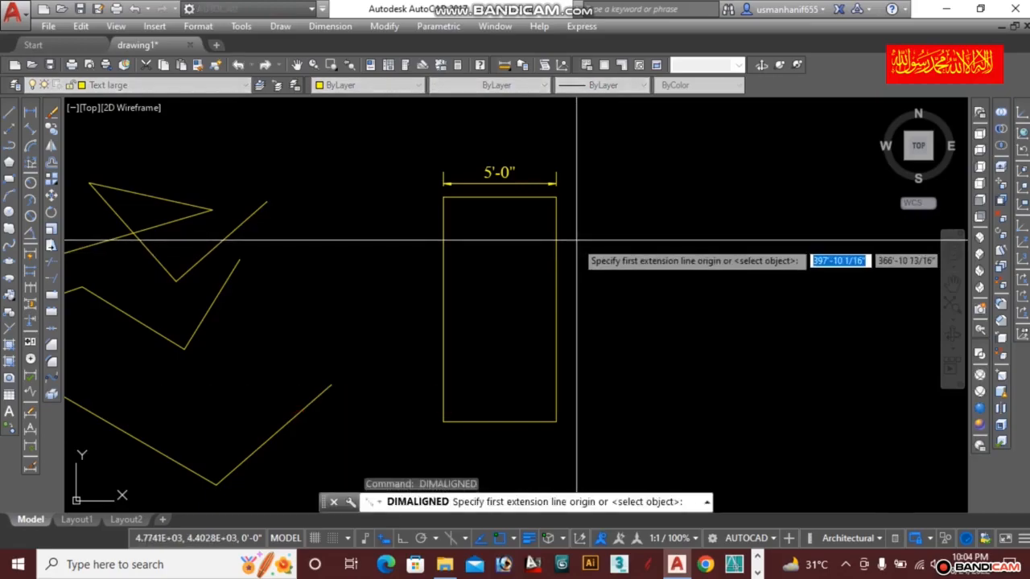
click(382, 502)
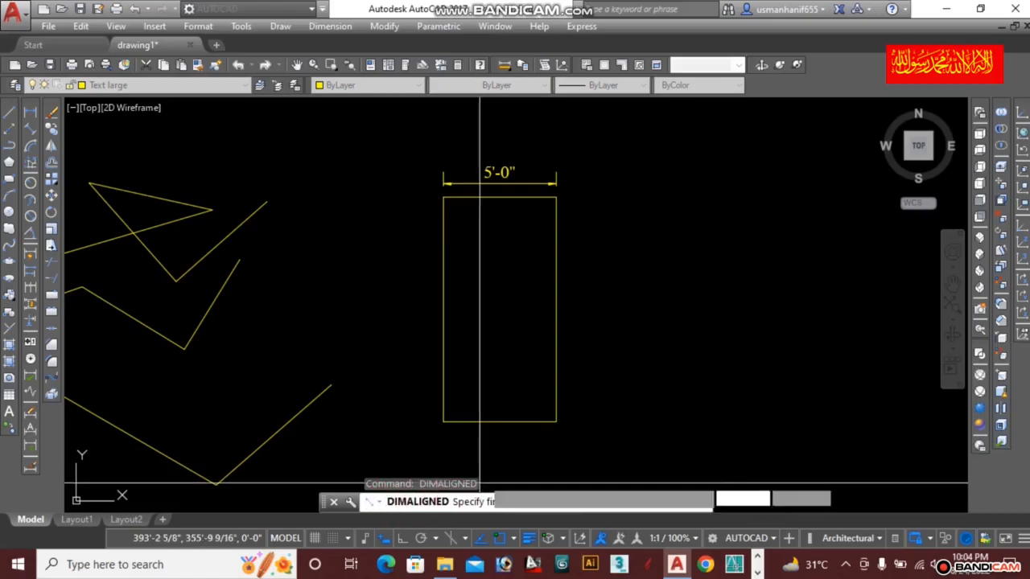
click(555, 197)
click(555, 420)
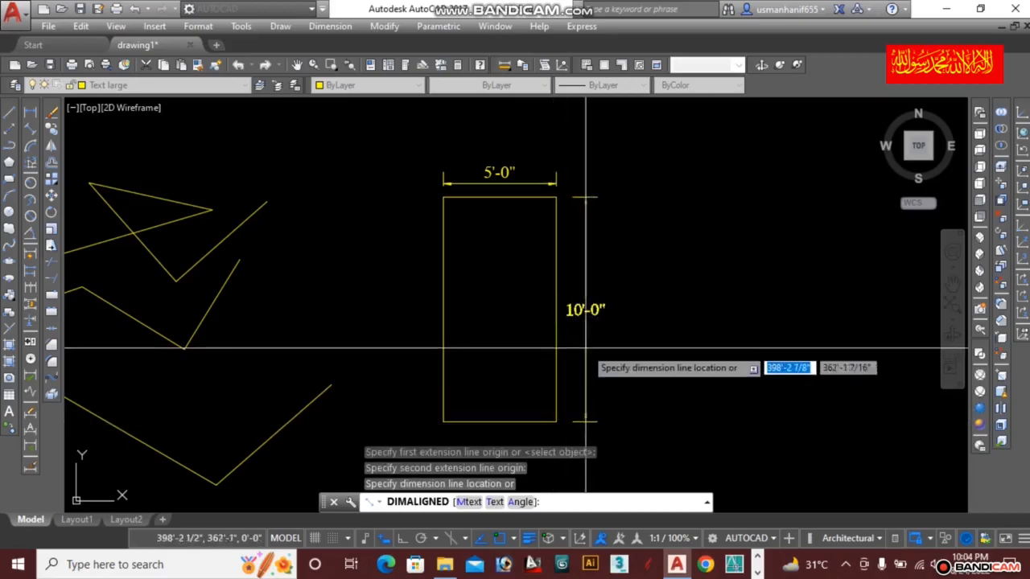
click(593, 345)
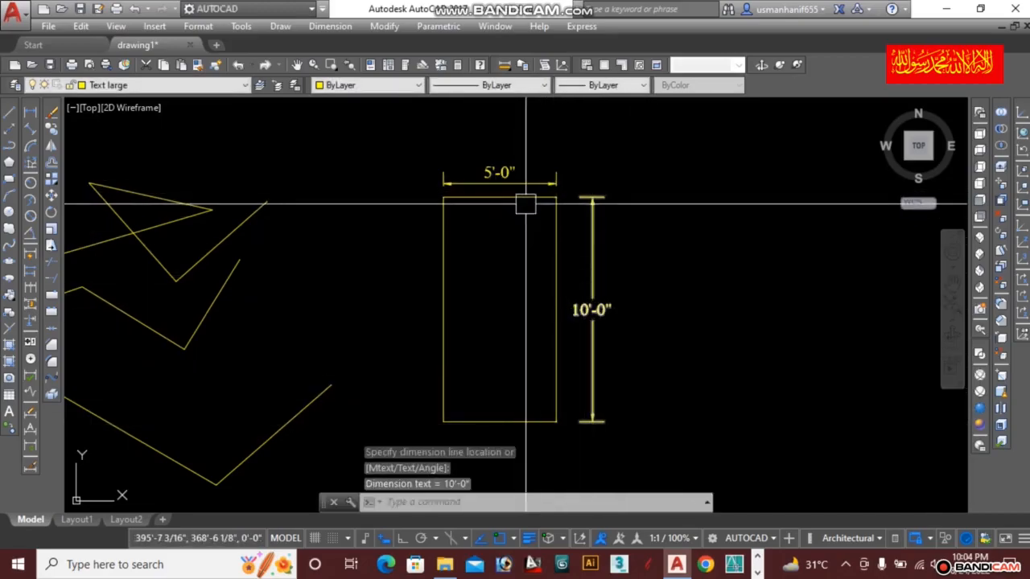
scroll(596, 278, down, 2)
mouse_move(595, 301)
middle_down()
mouse_move(581, 292)
mouse_move(604, 278)
mouse_move(565, 291)
middle_up()
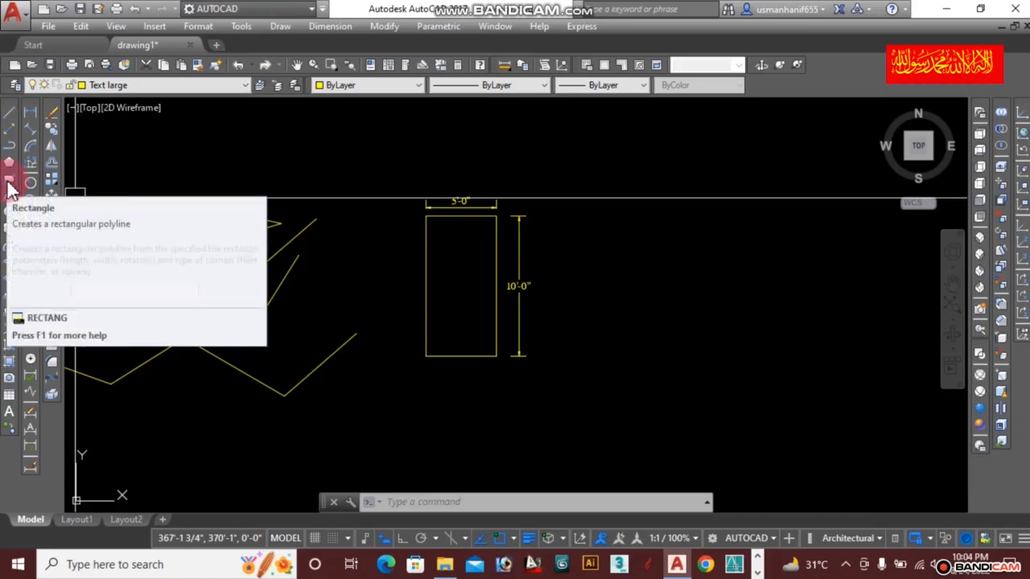
click(335, 282)
key(ctrl+alt+d)
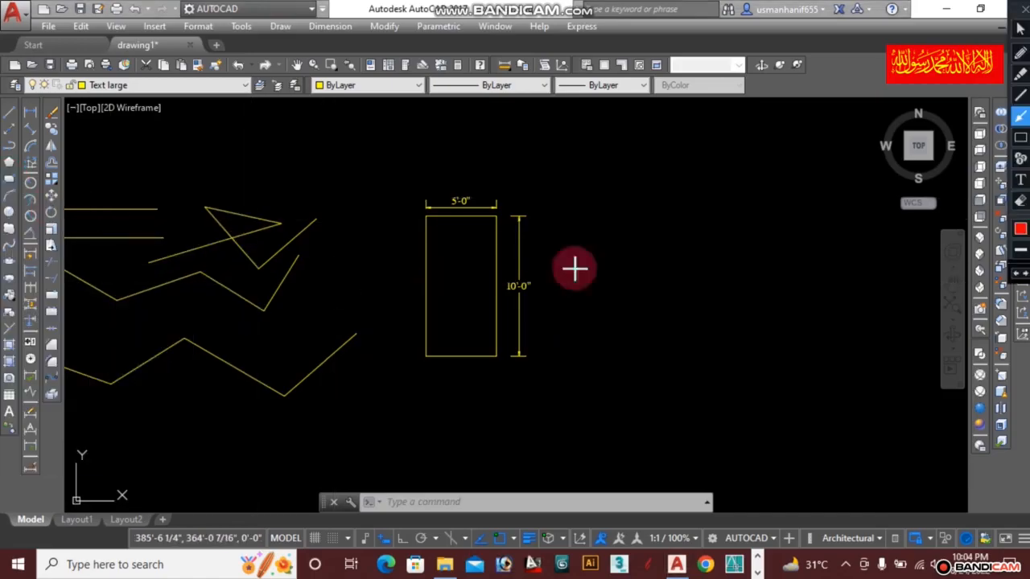
drag(151, 233, 12, 184)
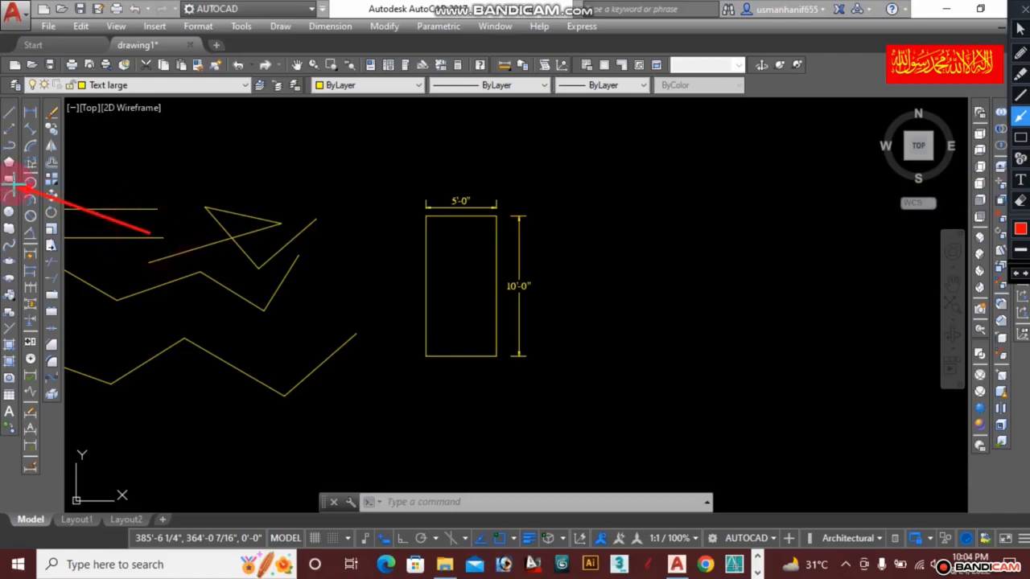
key(ctrl+z)
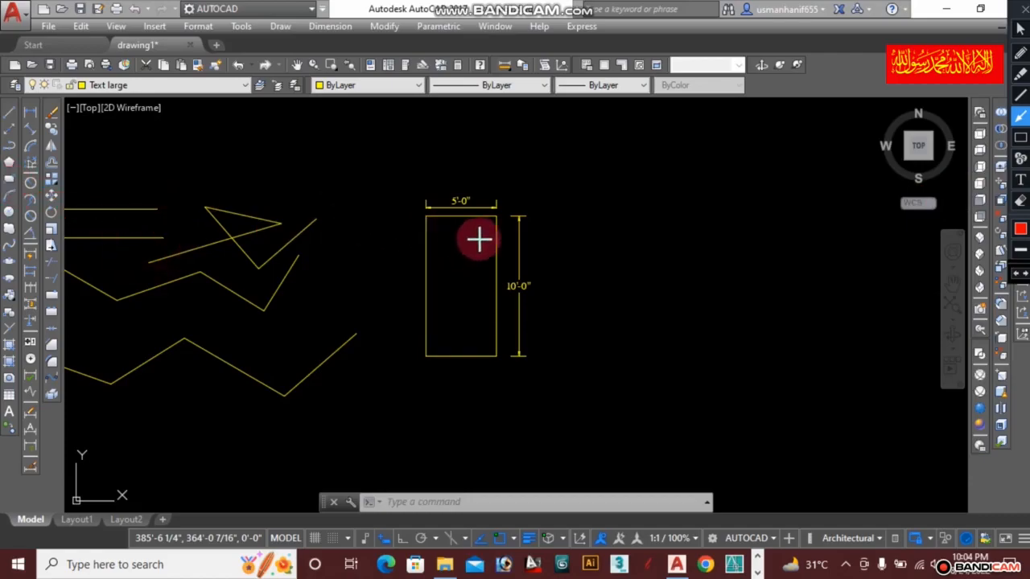
click(1019, 22)
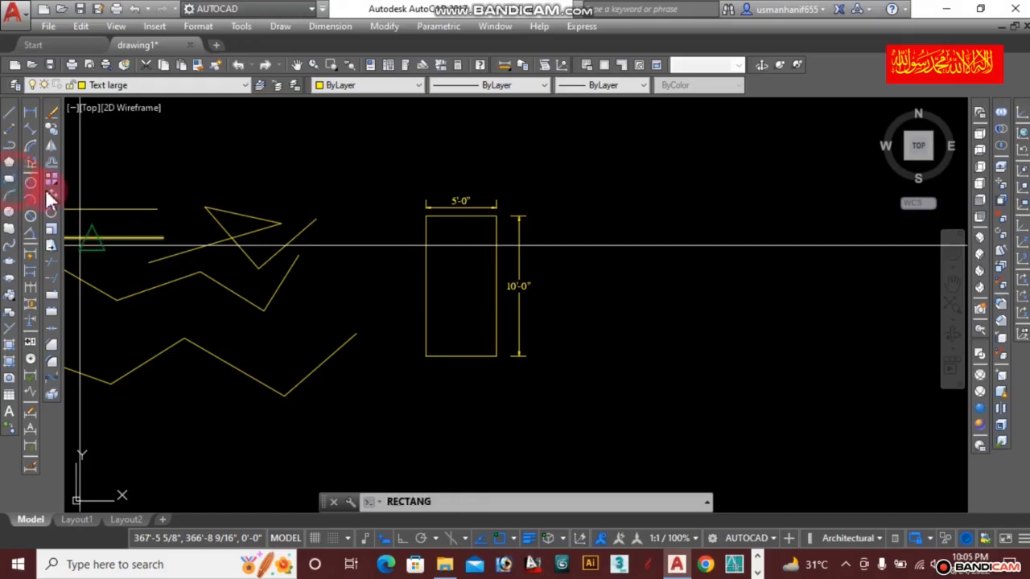
Draw a second rectangle by dimensions, 5' long and 10' wide, in the empty area right of the dimensioned rectangle
click(9, 177)
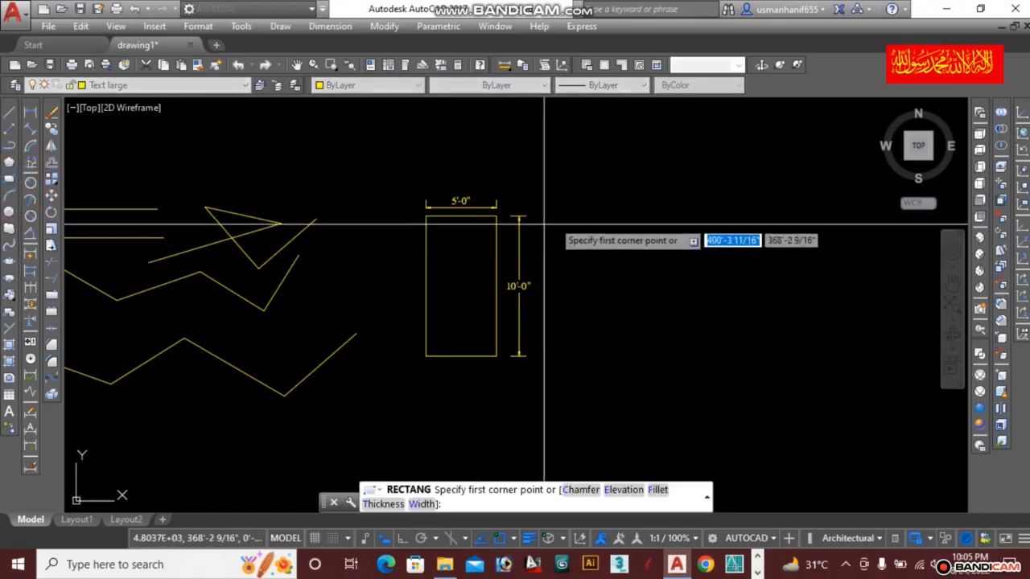
click(595, 208)
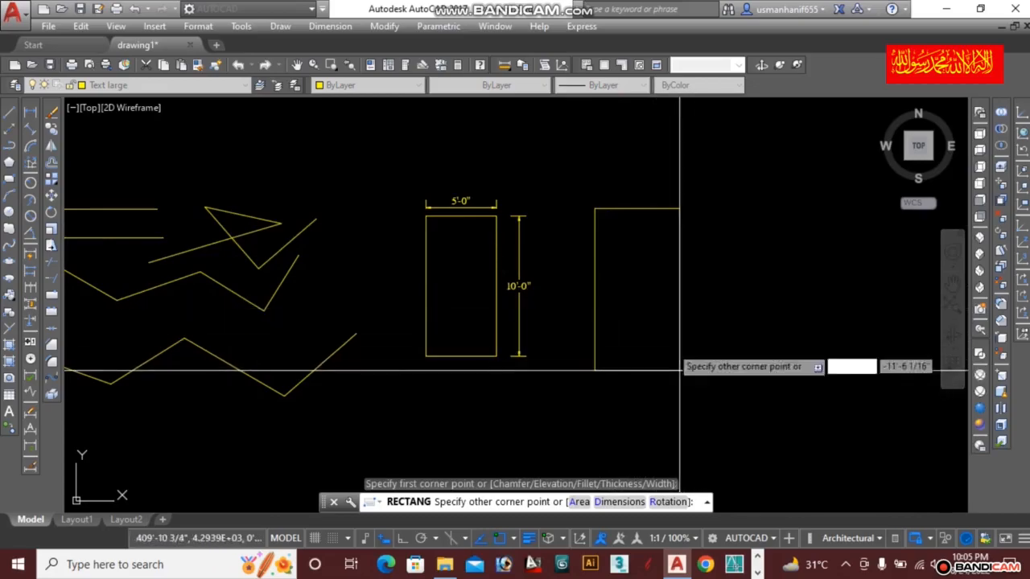
text(D)
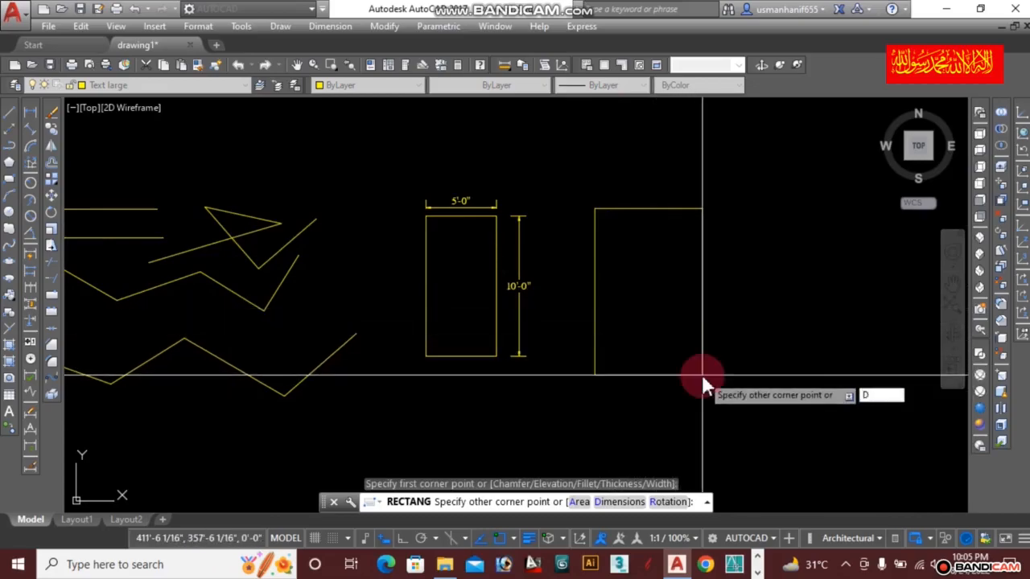
key(Return)
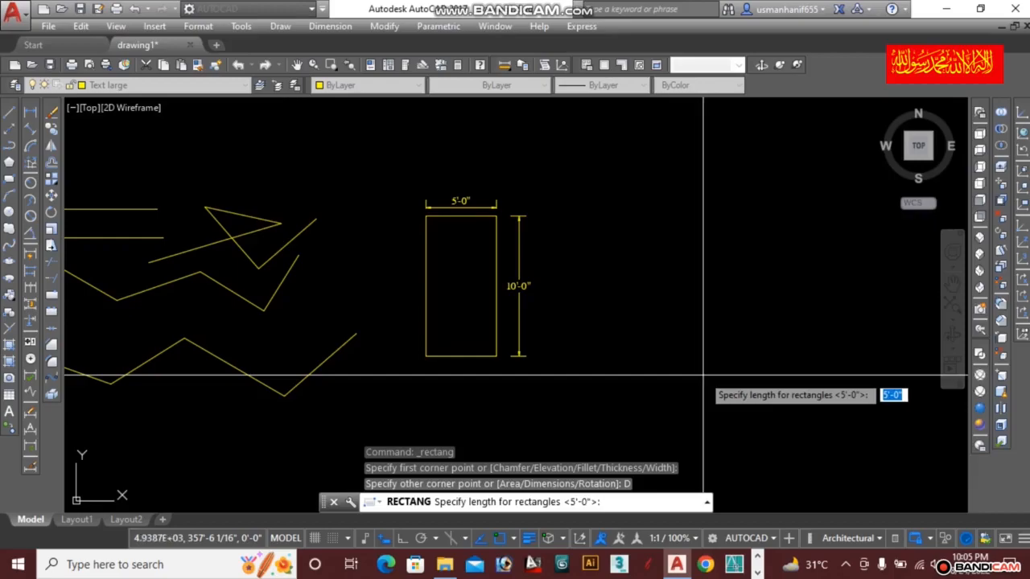
text(5)
key(Return)
text(10)
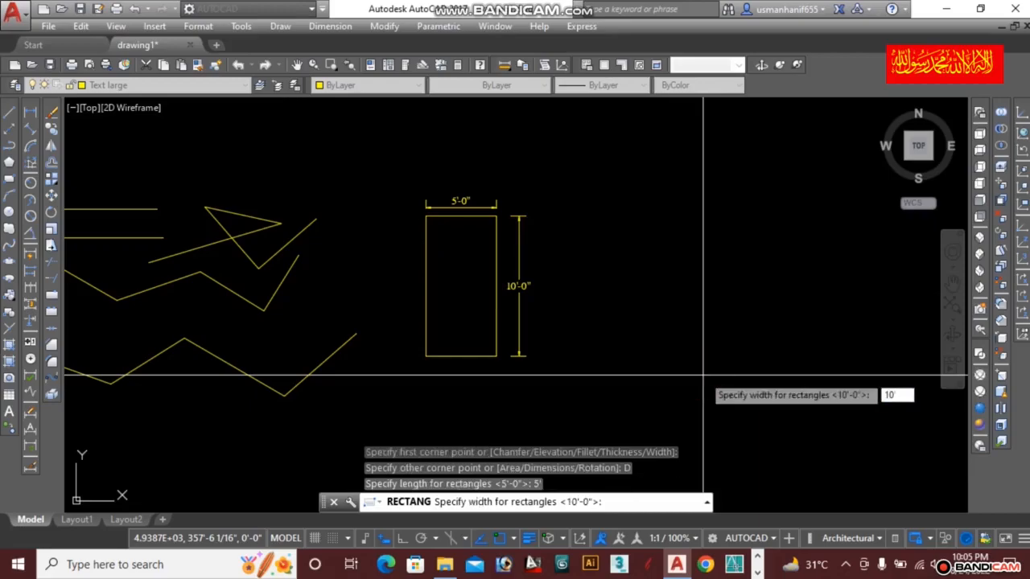
key(Return)
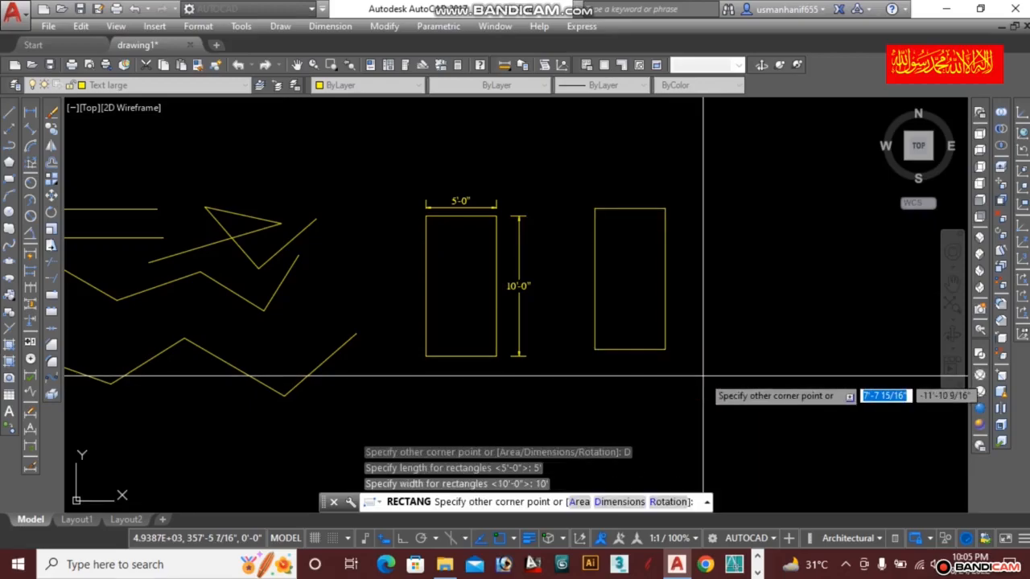
click(703, 376)
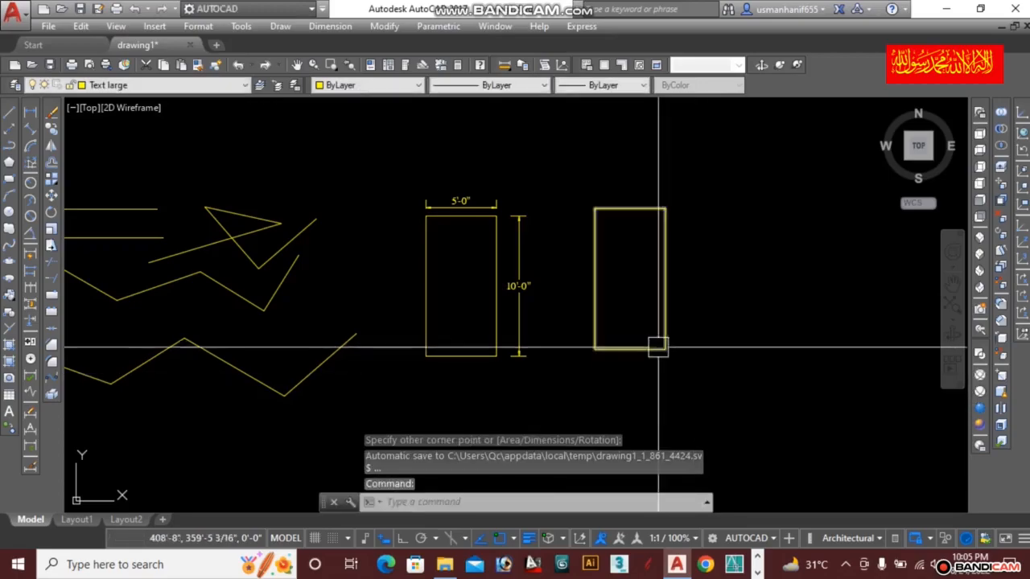
Add an aligned dimension between the second rectangle's two top corners, placed just above the top edge
scroll(682, 308, up, 2)
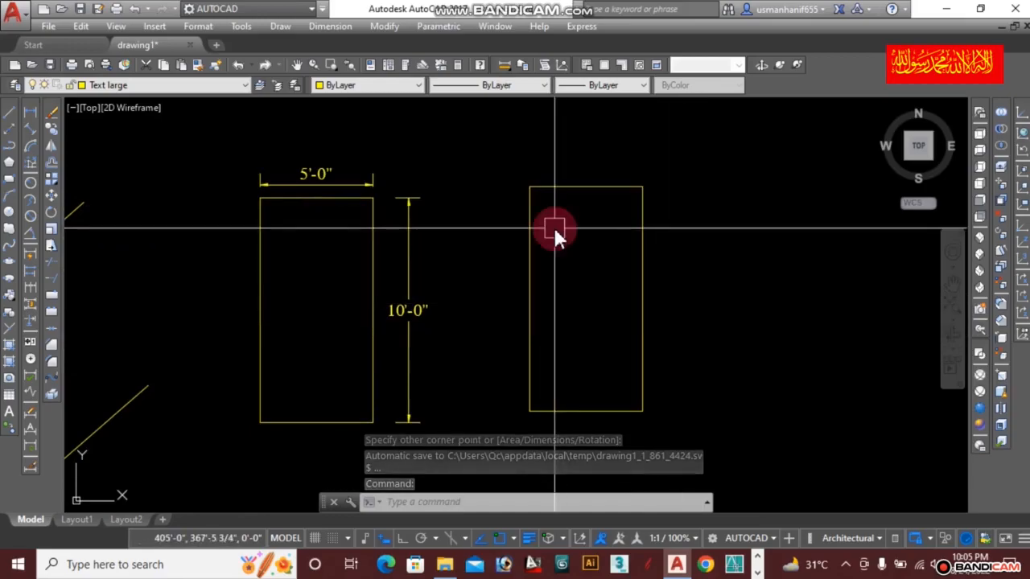
text(DALL)
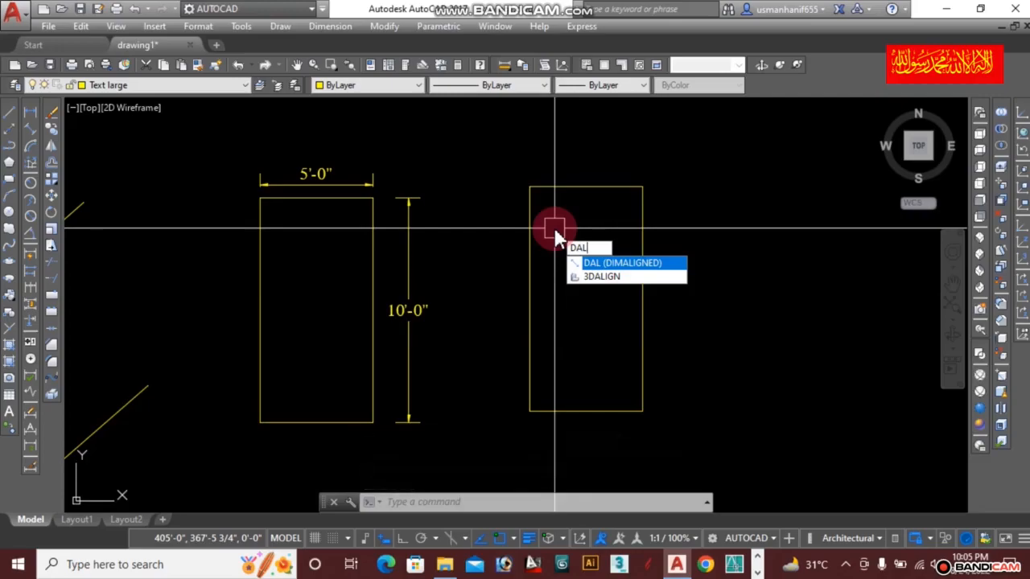
key(Return)
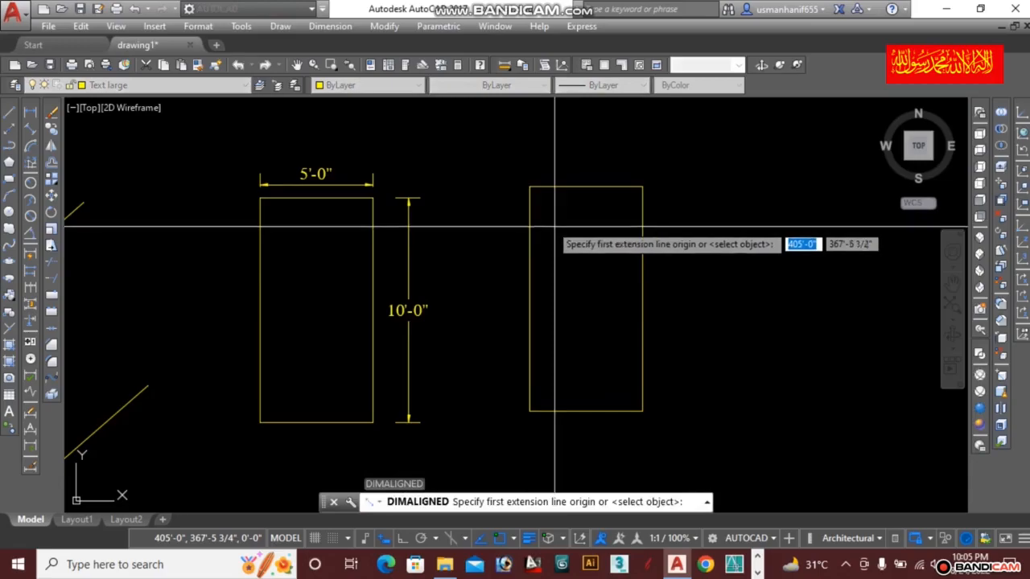
click(529, 186)
scroll(548, 195, up, 2)
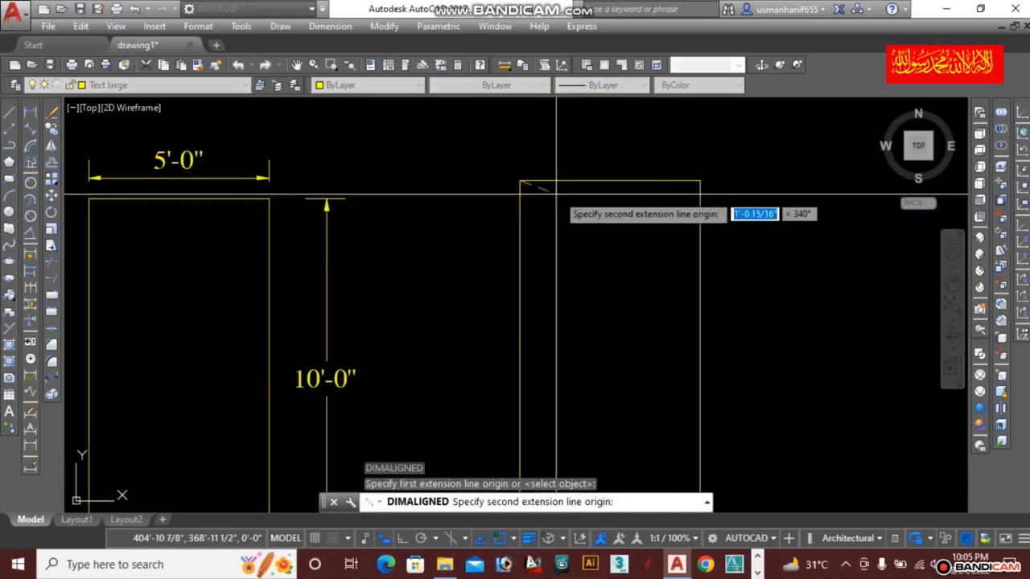
click(699, 181)
click(683, 157)
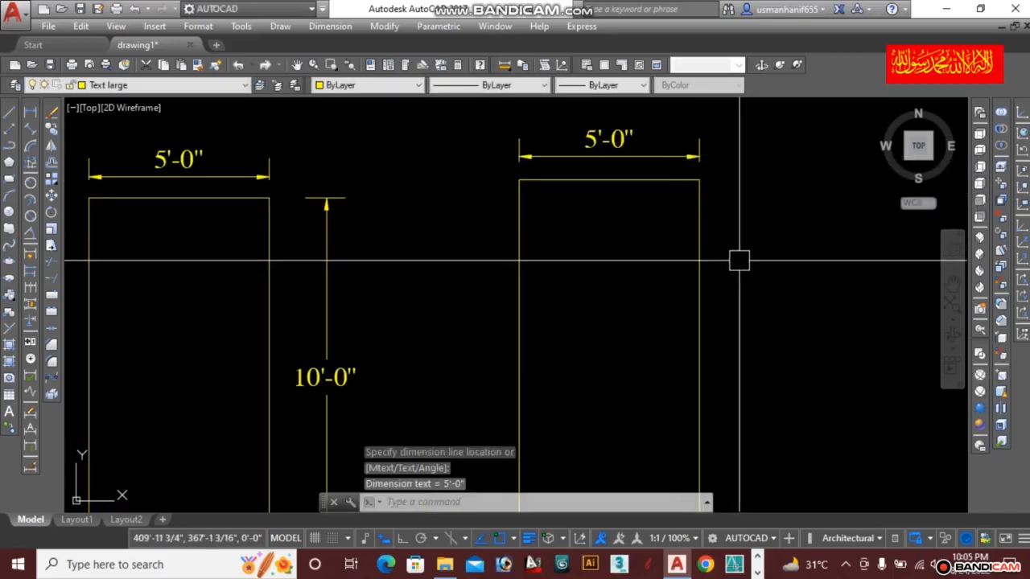
Add an aligned dimension to the second rectangle's right edge using the select-object option, placed just outside the edge
text(DAL)
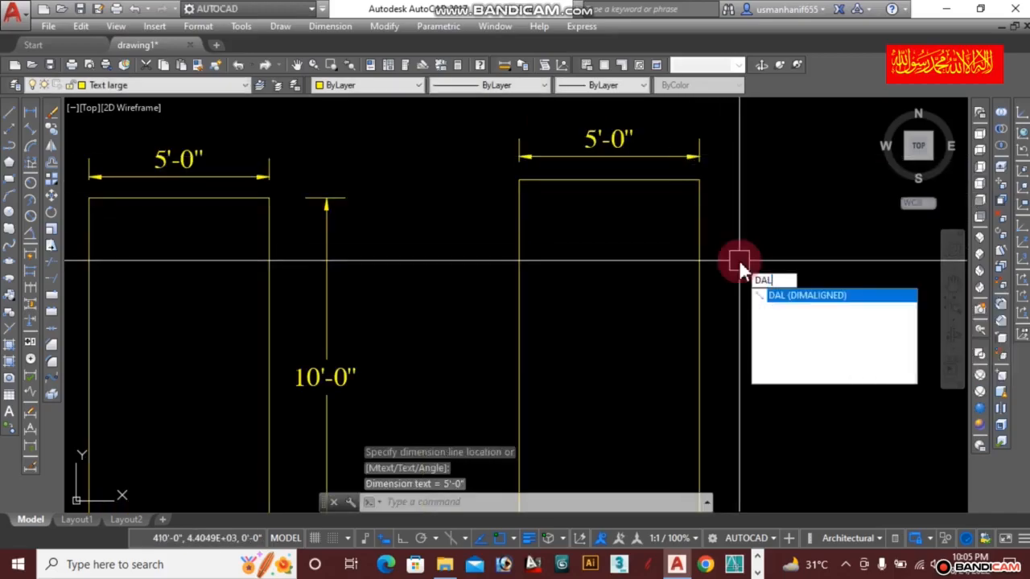
key(Return)
key(Return)
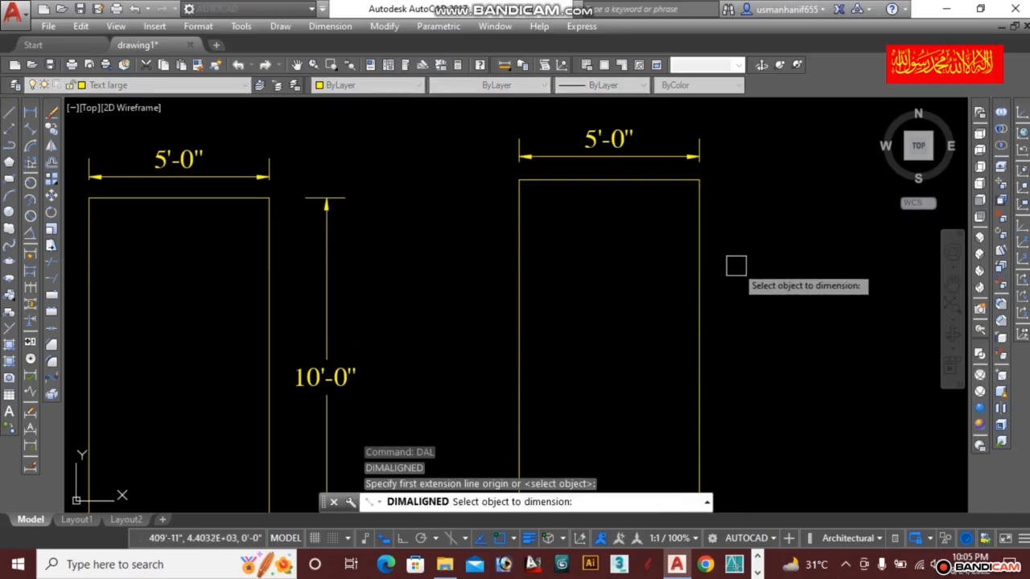
middle_drag(763, 328, 684, 295)
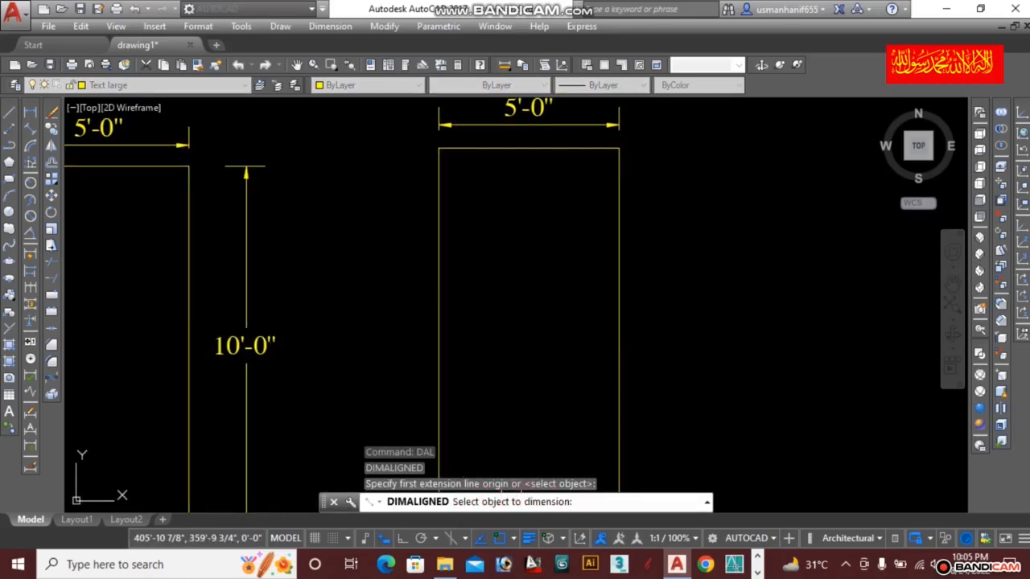
scroll(618, 272, down, 2)
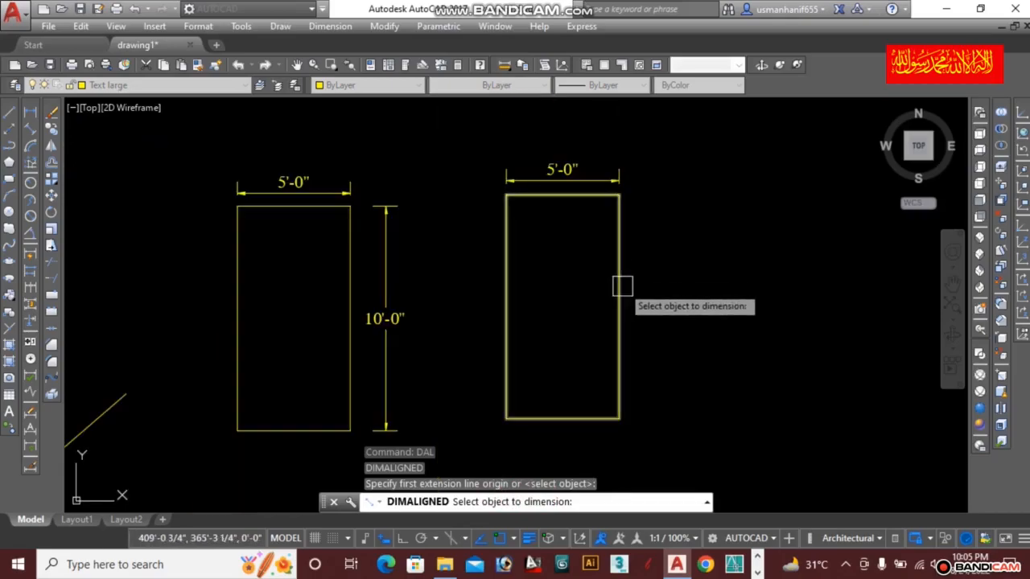
click(622, 285)
scroll(611, 290, up, 2)
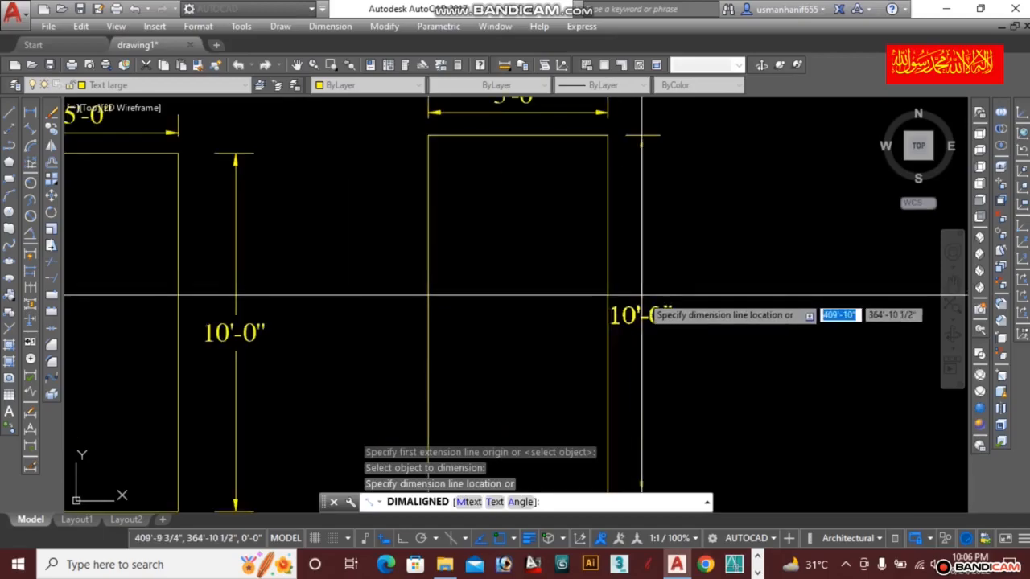
click(655, 306)
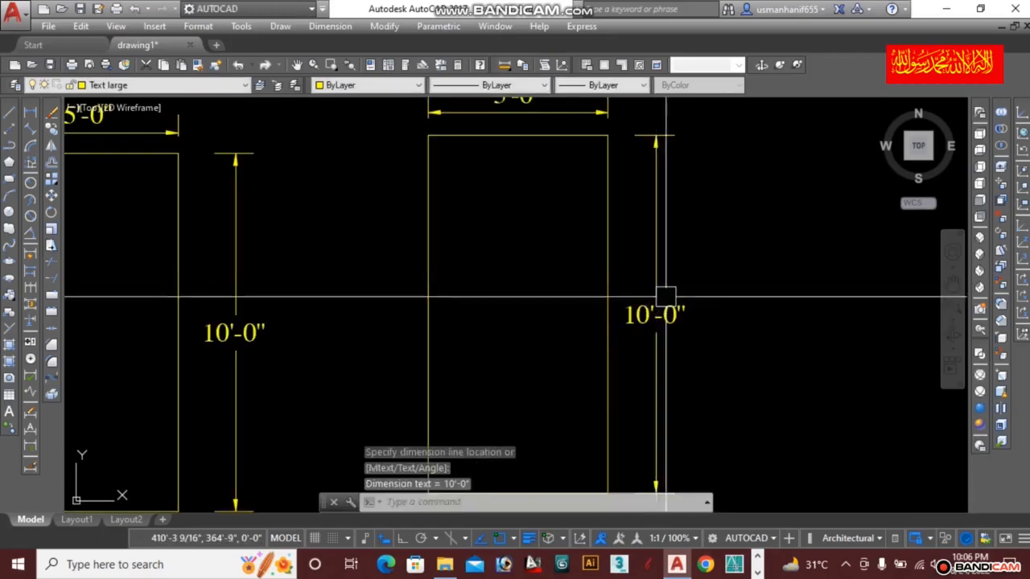
scroll(675, 325, down, 2)
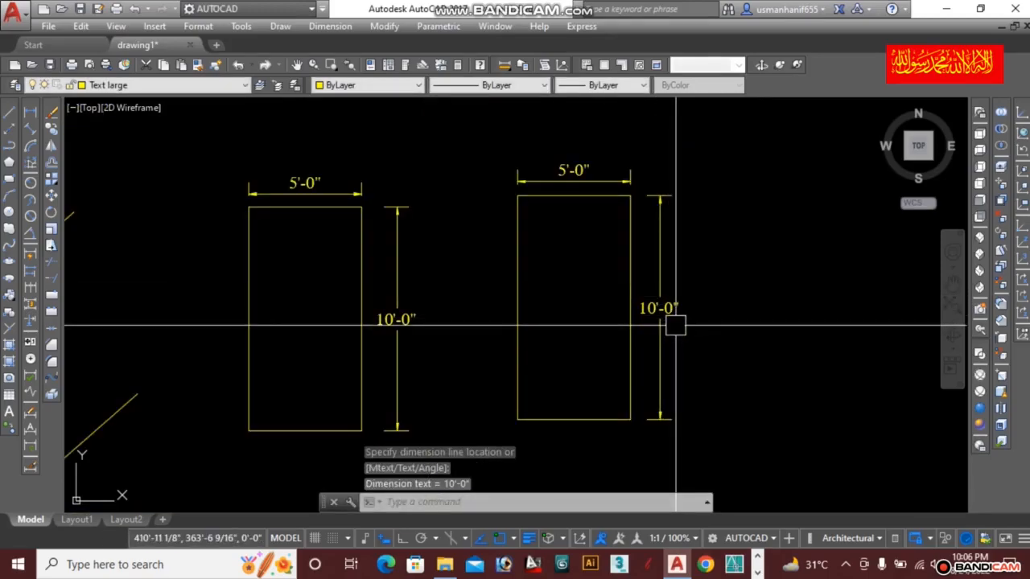
key(Escape)
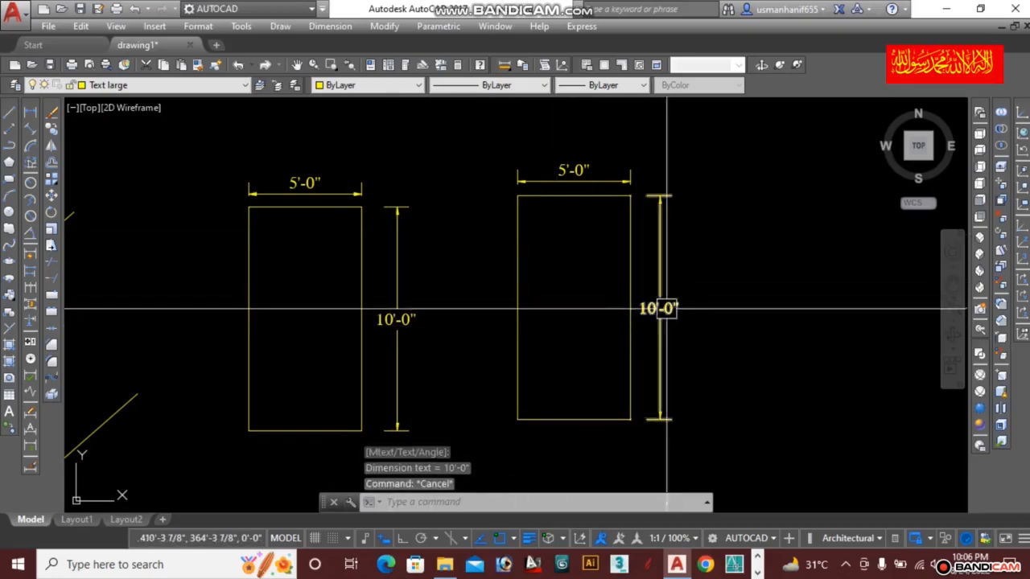
Add a linear dimension to the second rectangle's left edge, with the dimension line placed between the two rectangles
middle_drag(734, 308, 618, 300)
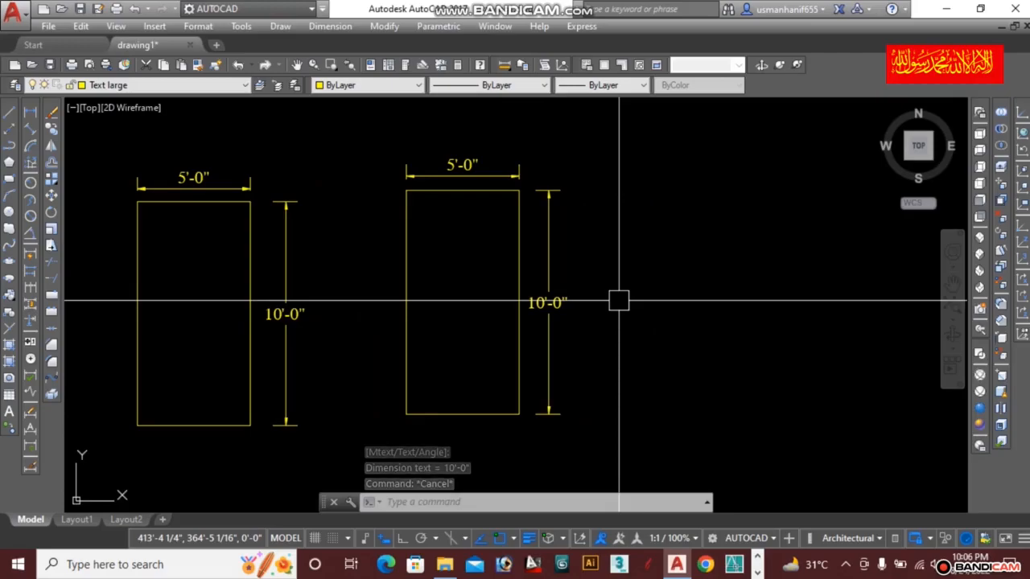
click(31, 123)
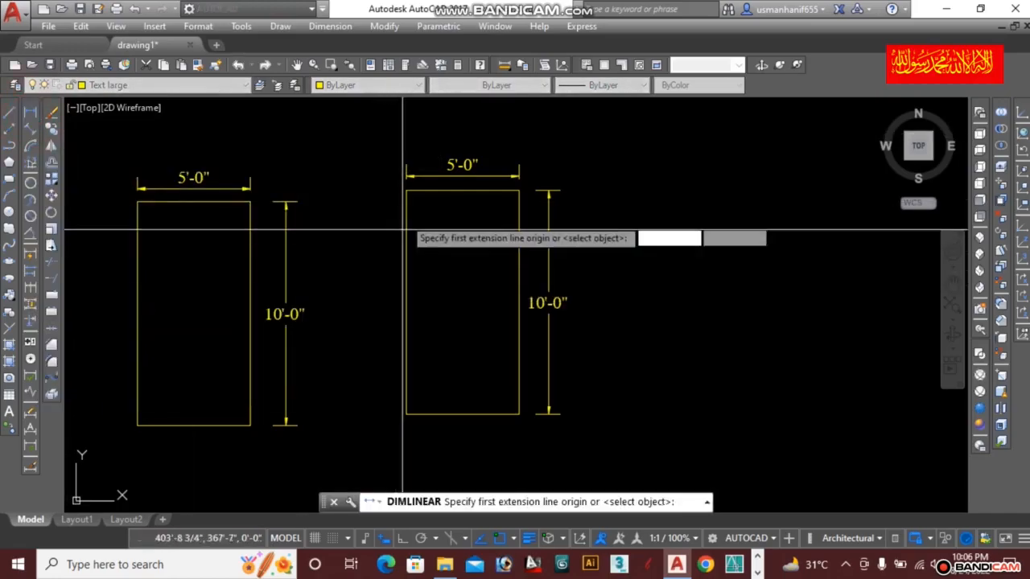
click(405, 303)
click(405, 413)
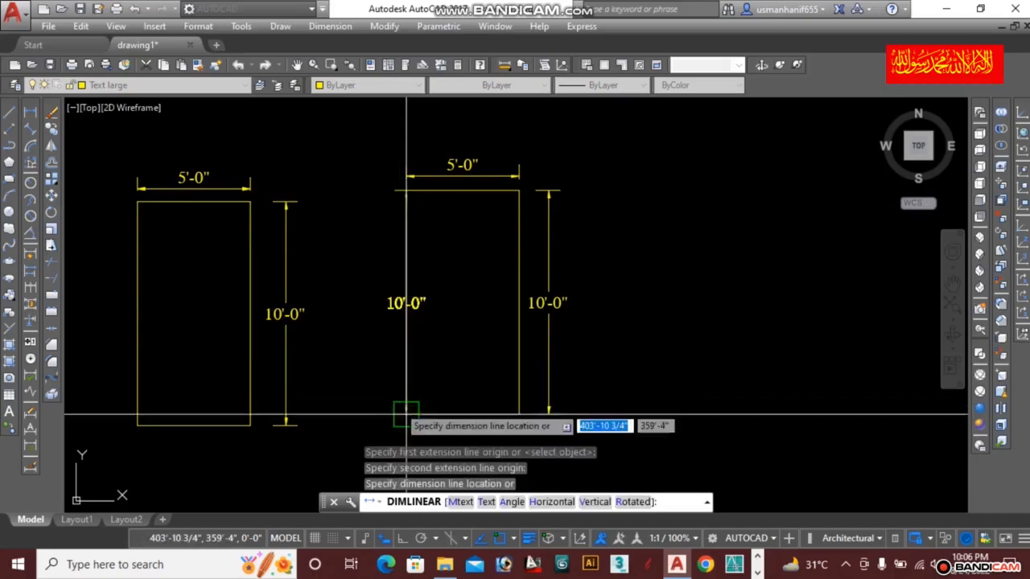
click(370, 336)
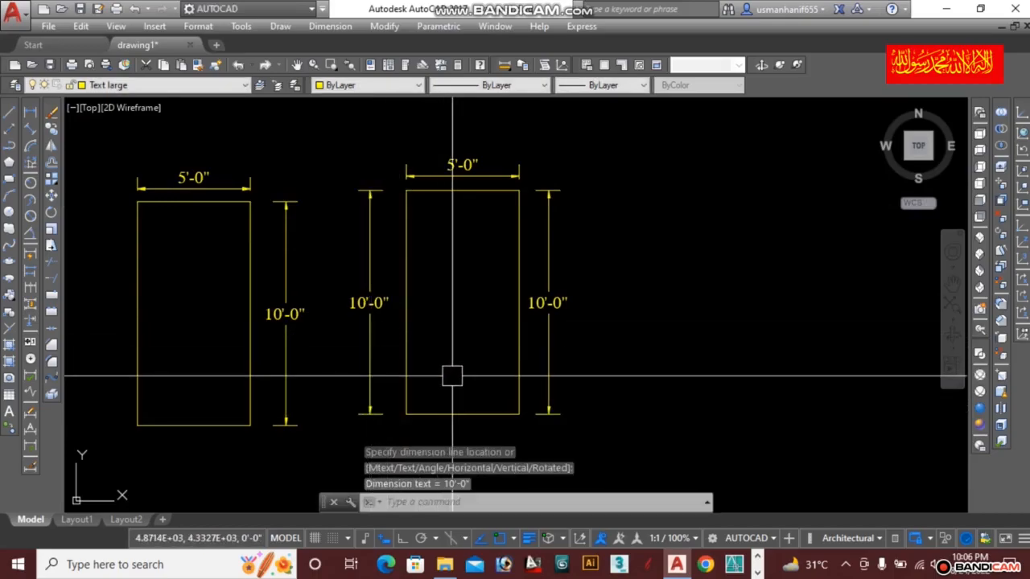
scroll(466, 346, down, 2)
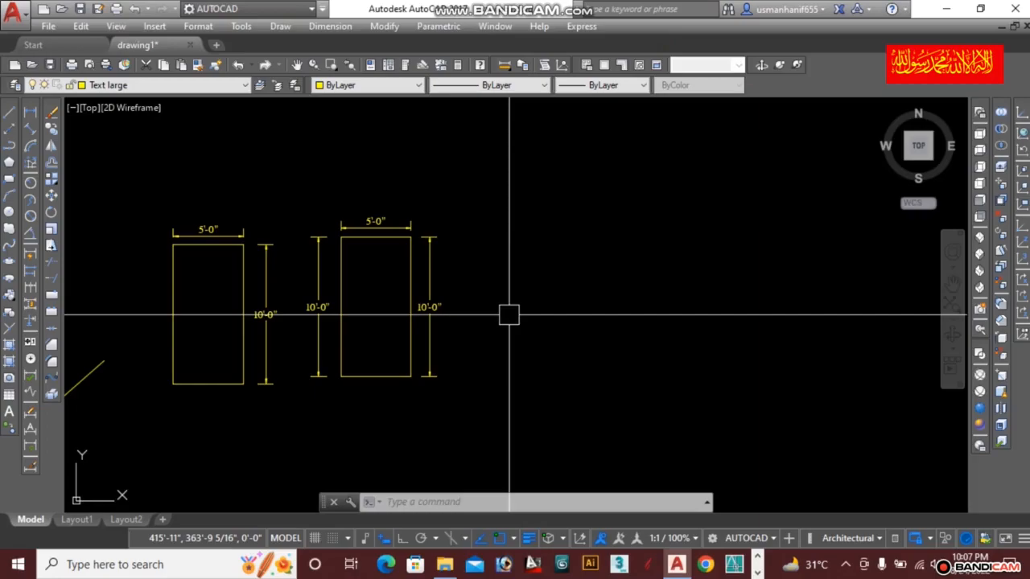
Draw one horizontal construction line just below all the existing lines, zigzags and rectangles, using the Hor option
mouse_move(607, 327)
middle_down()
mouse_move(547, 295)
mouse_move(540, 276)
middle_up()
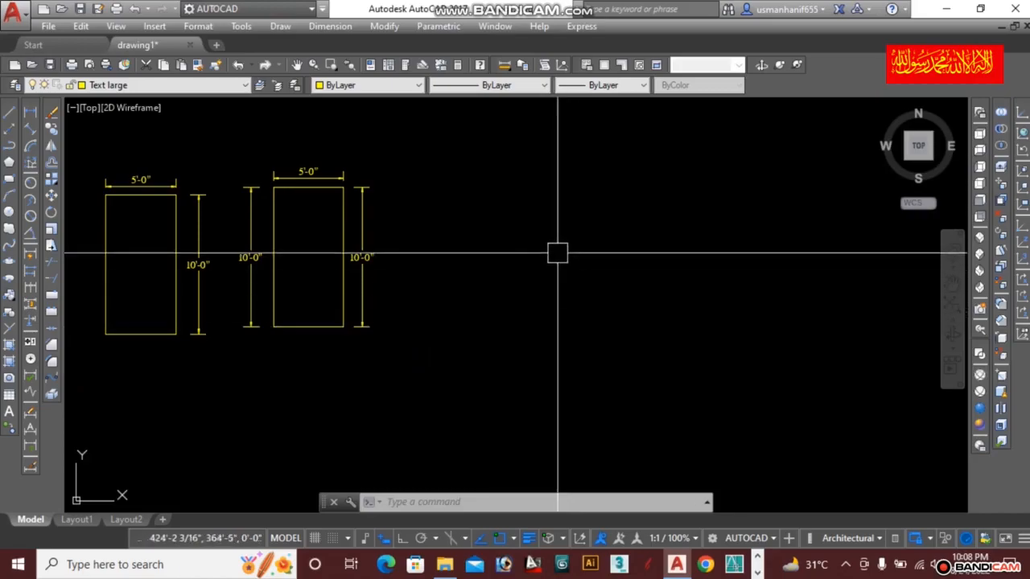
middle_drag(548, 268, 598, 295)
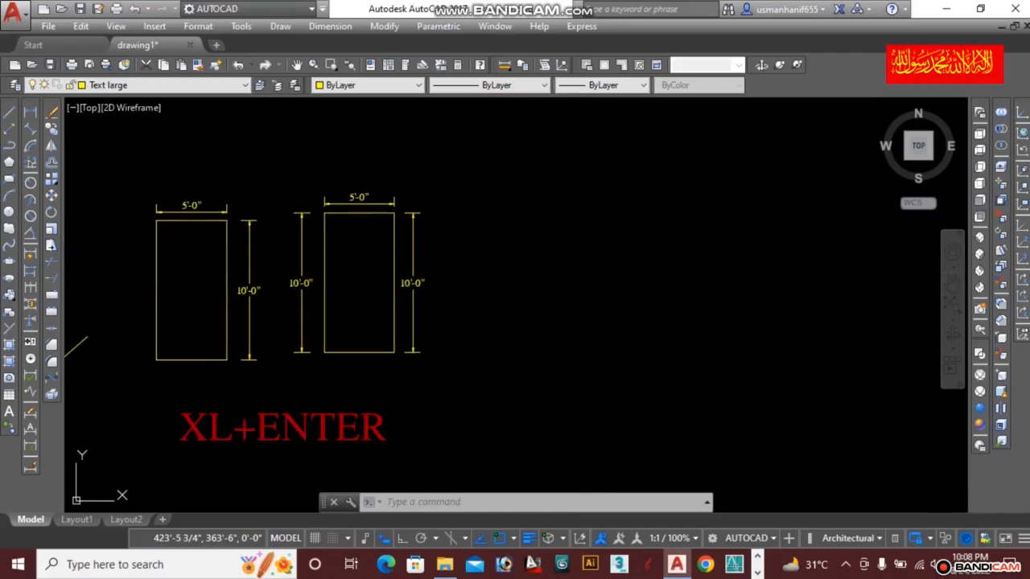
text(XL)
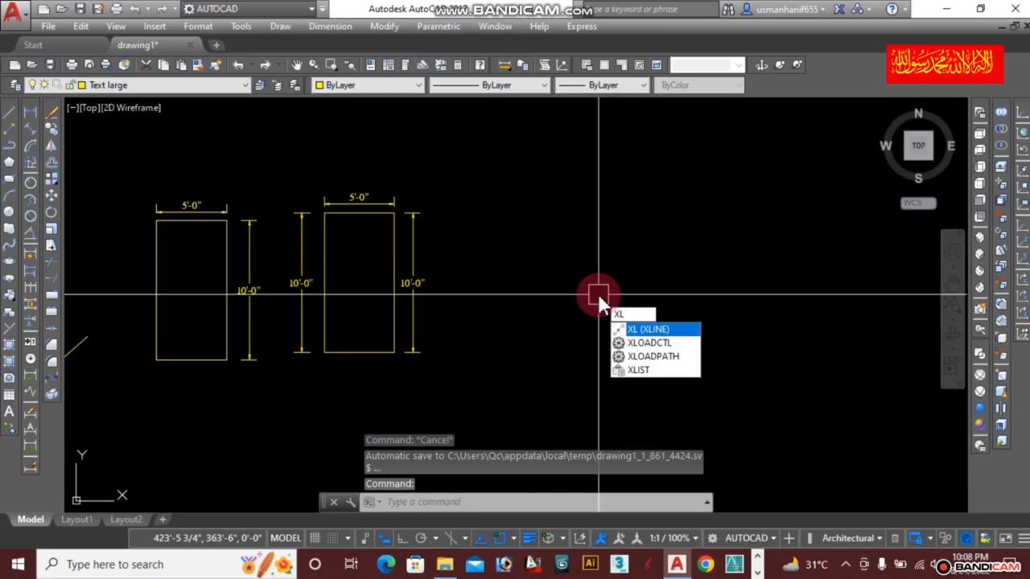
key(Return)
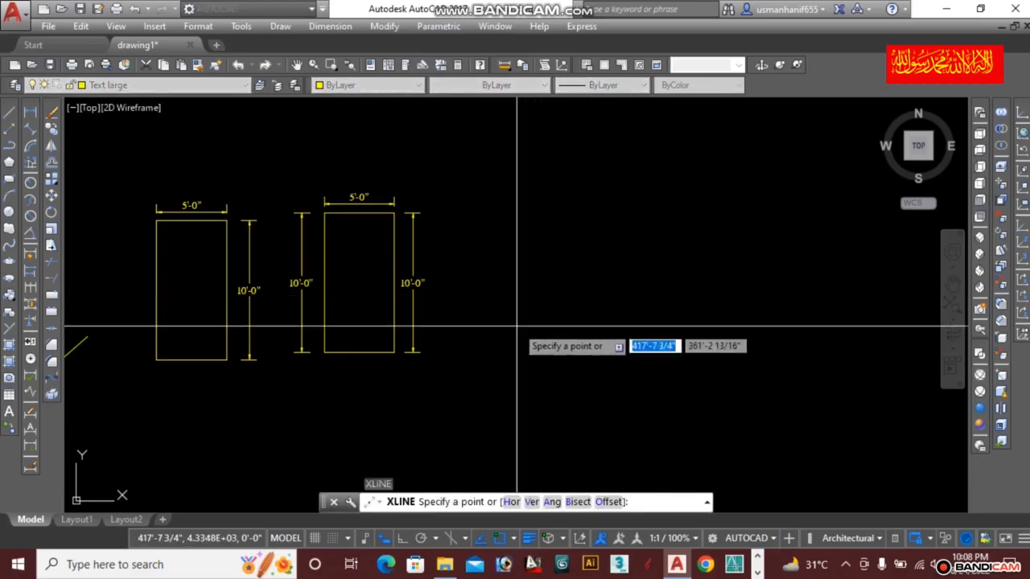
click(510, 502)
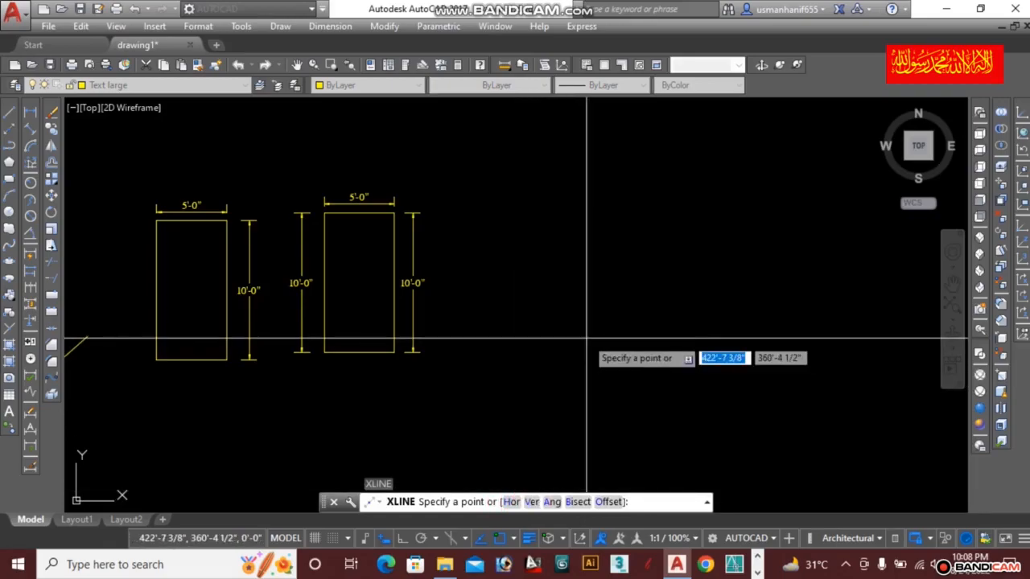
text(H)
key(Return)
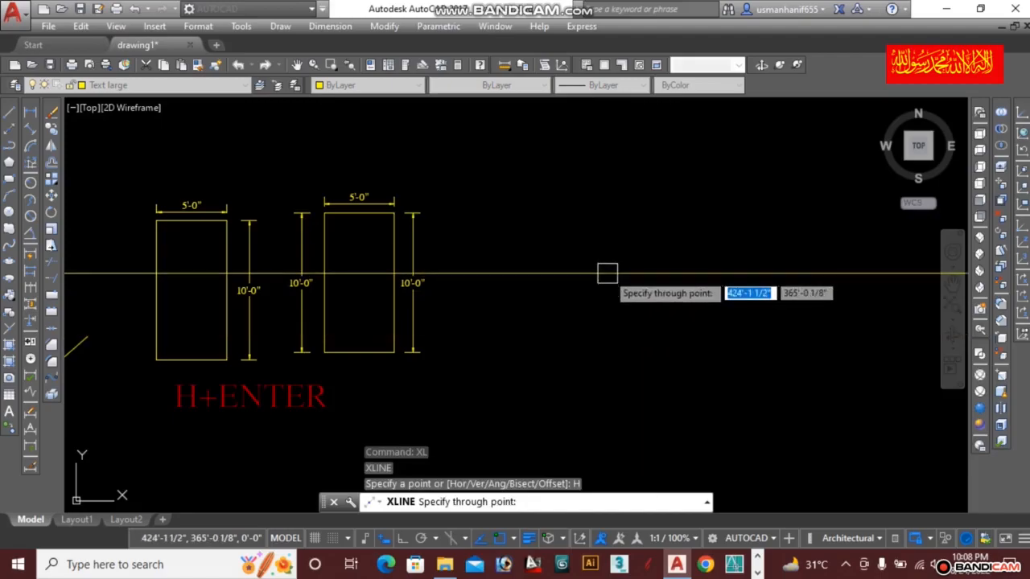
scroll(607, 273, down, 3)
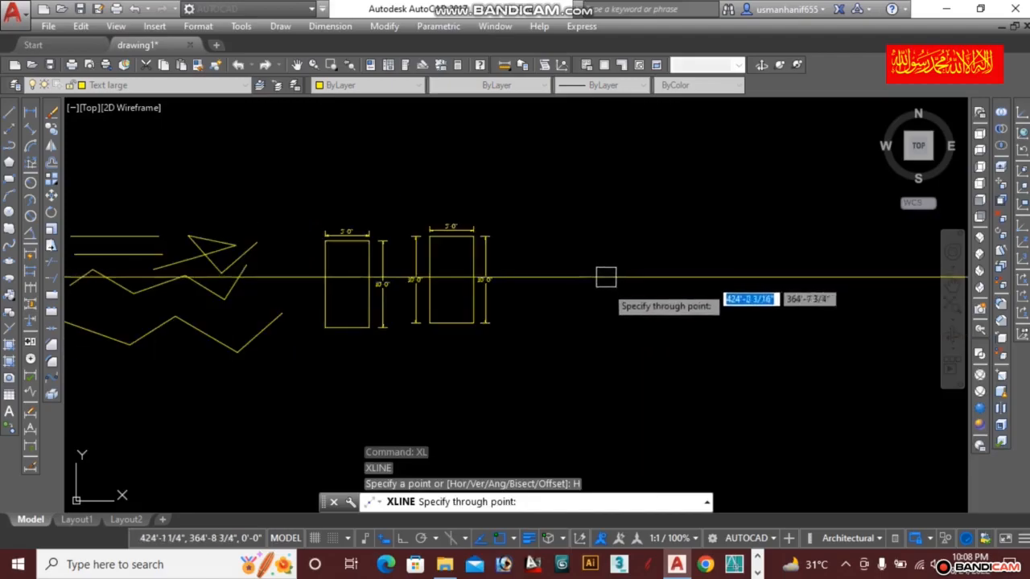
middle_drag(638, 322, 523, 261)
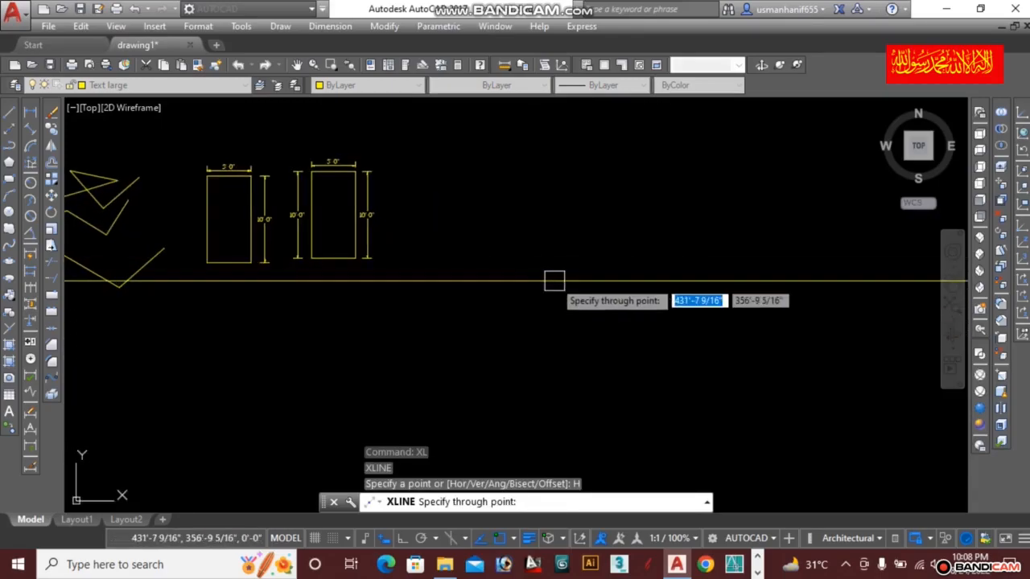
scroll(559, 321, down, 1)
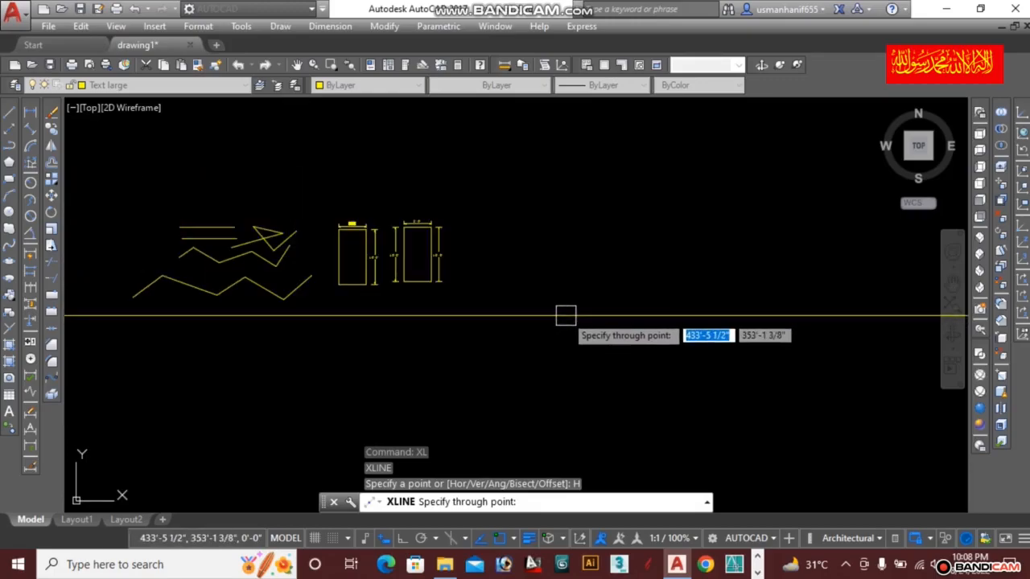
click(566, 316)
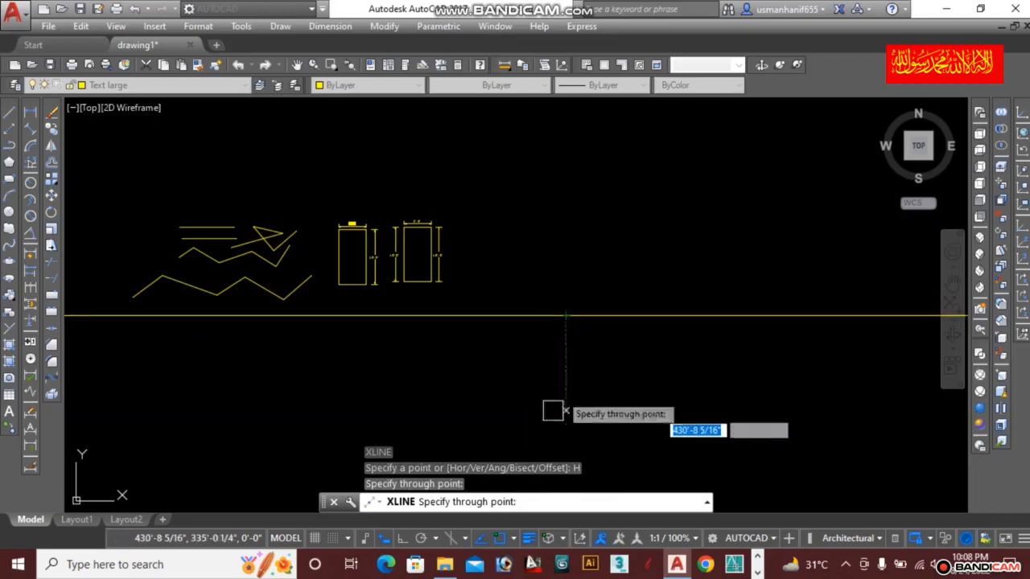
key(Escape)
Examine how far the horizontal construction line extends on both sides of the drawing
scroll(547, 279, down, 7)
click(615, 284)
scroll(609, 325, down, 4)
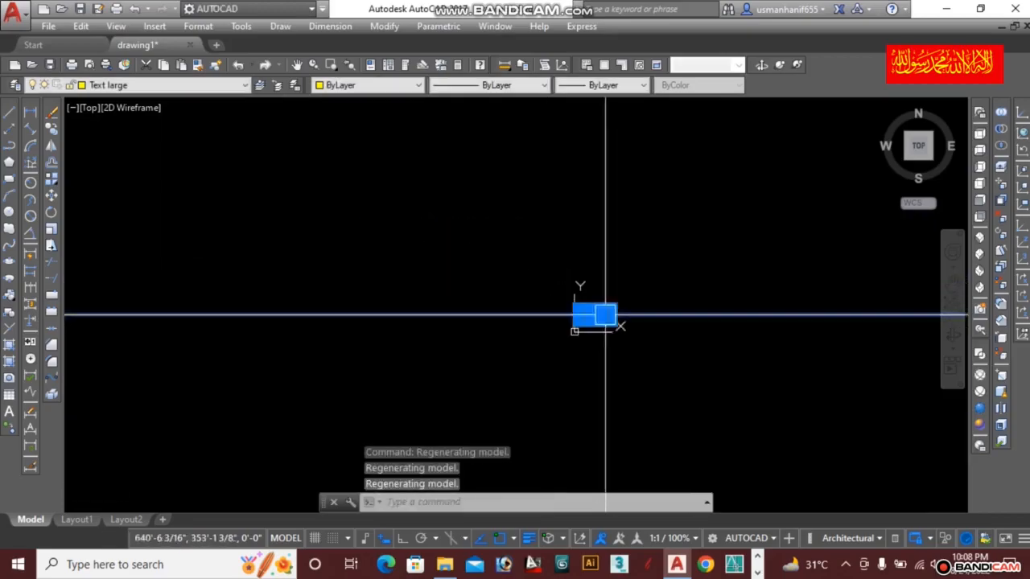
key(Escape)
scroll(615, 325, up, 9)
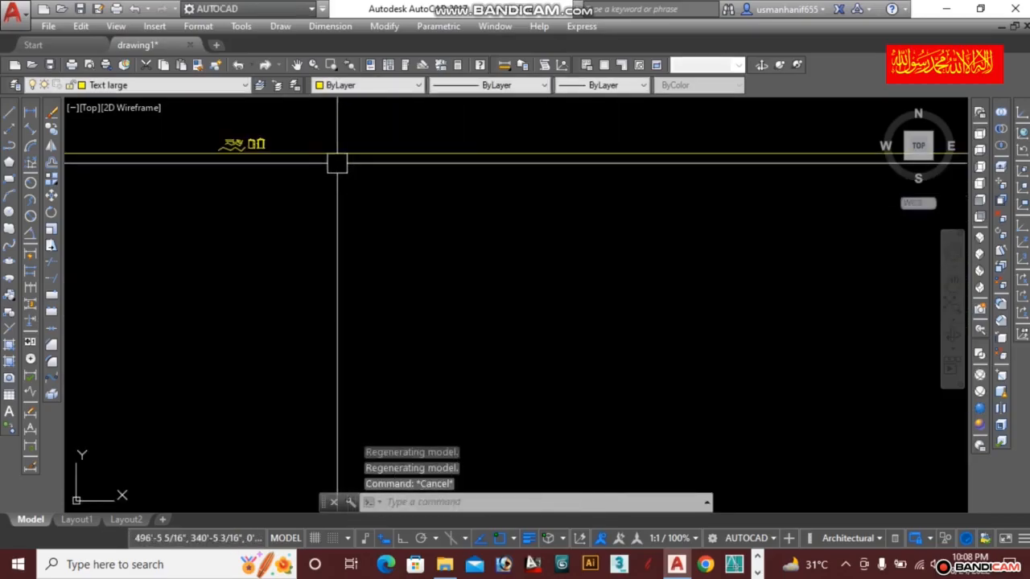
scroll(483, 267, up, 6)
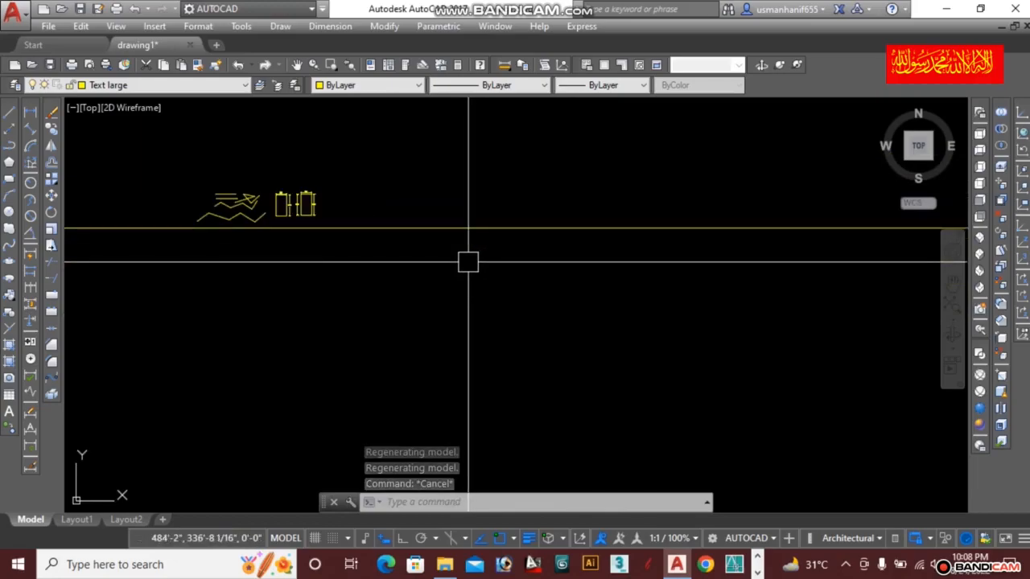
middle_drag(473, 290, 501, 317)
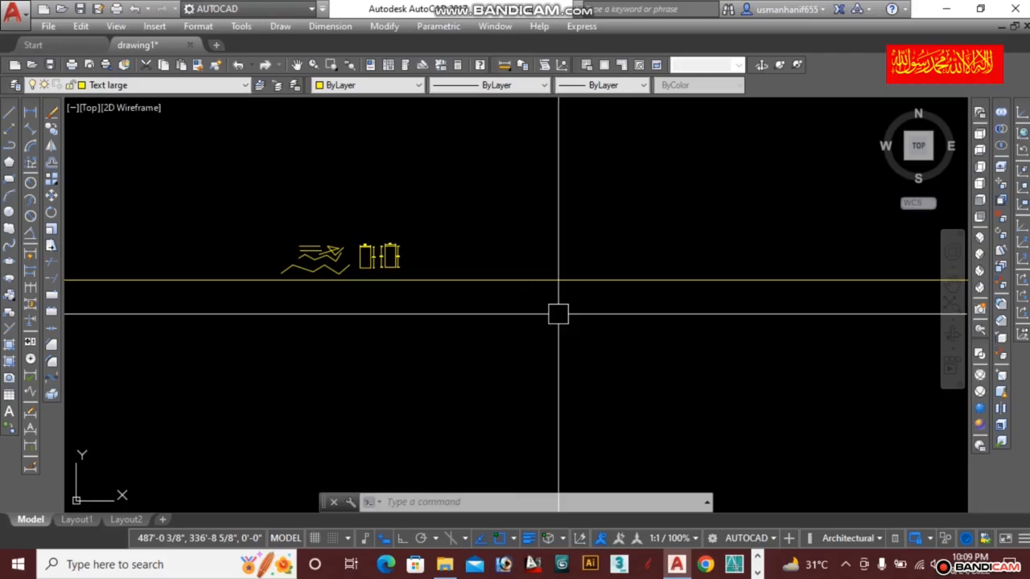
Draw one vertical construction line with the Ver option, crossing the horizontal one to the right of the rectangles
text(xl)
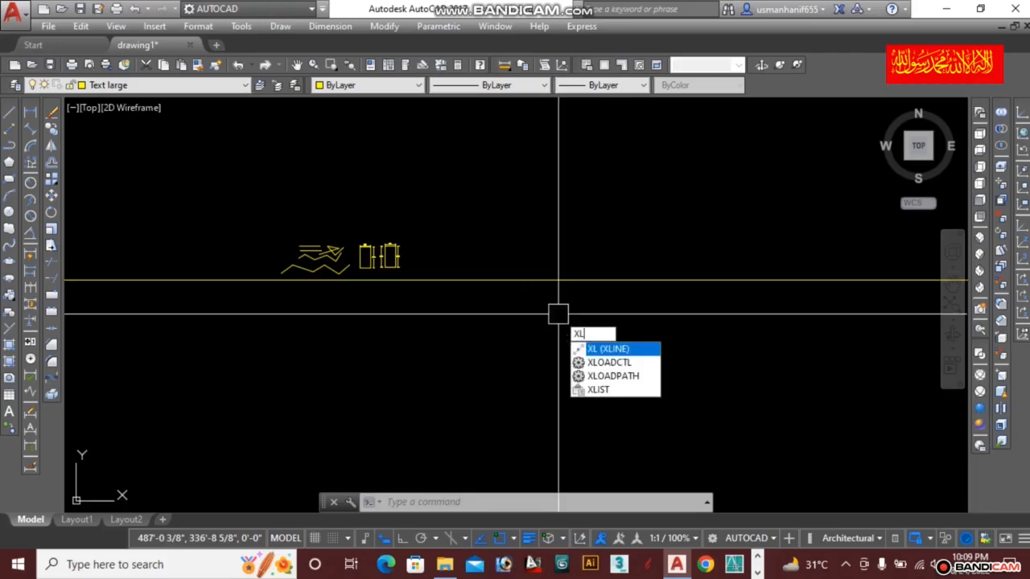
key(Return)
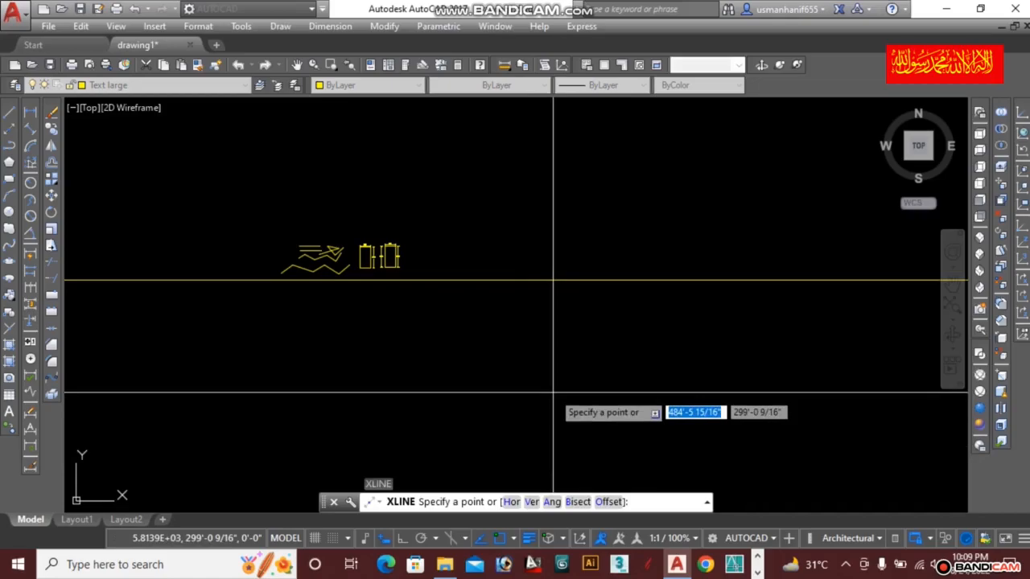
text(v)
key(Return)
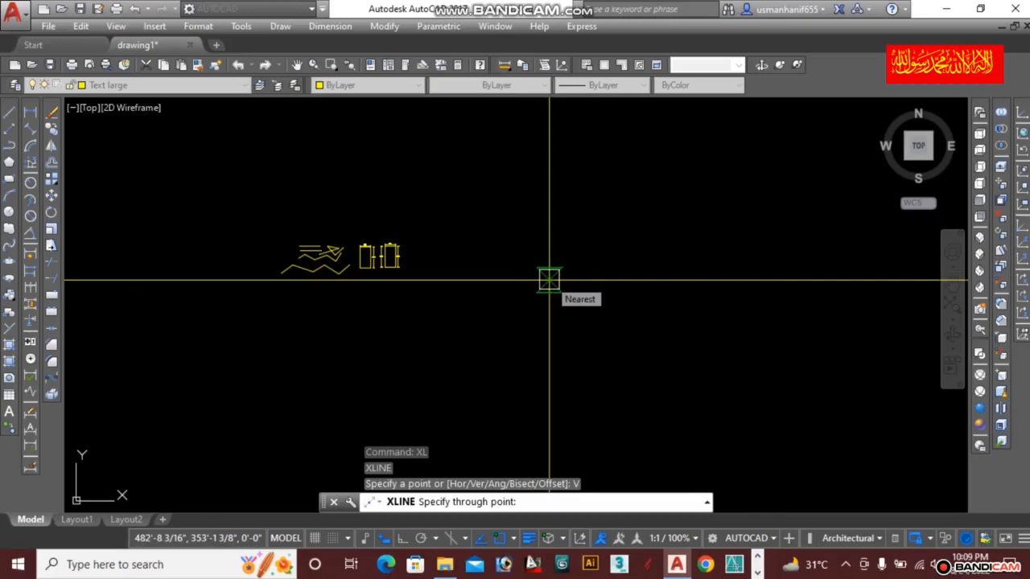
click(548, 279)
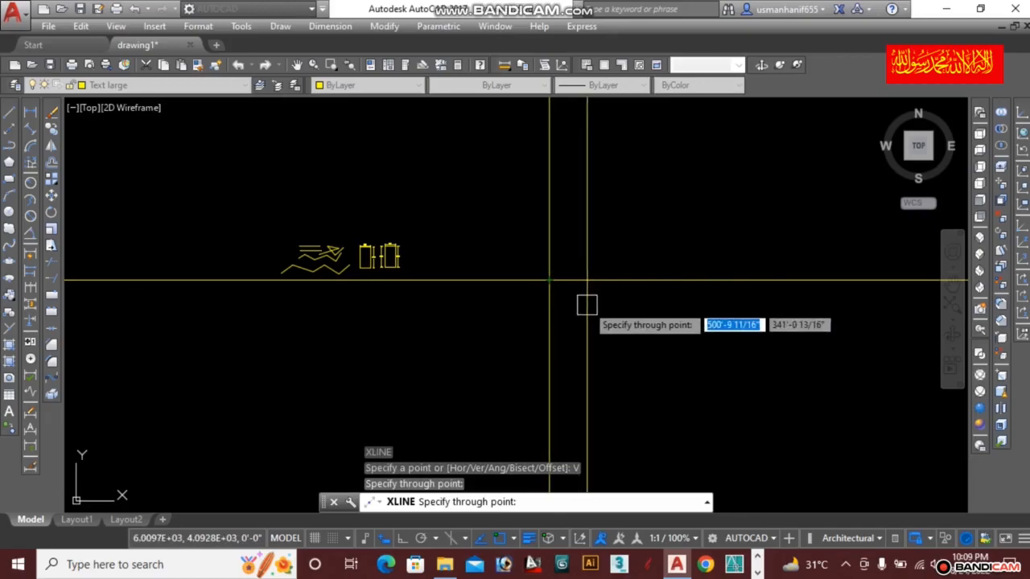
key(Escape)
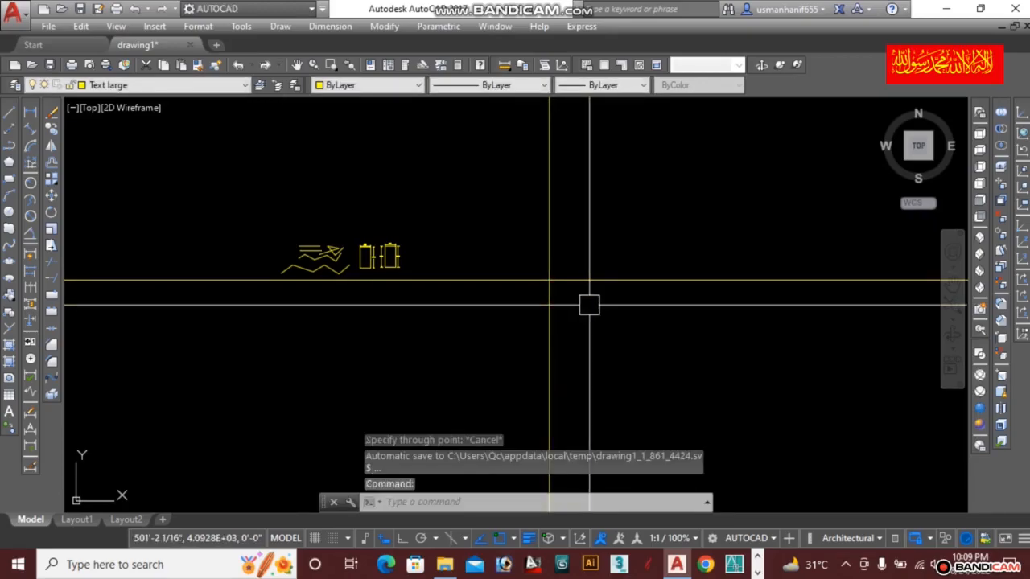
middle_drag(616, 322, 524, 345)
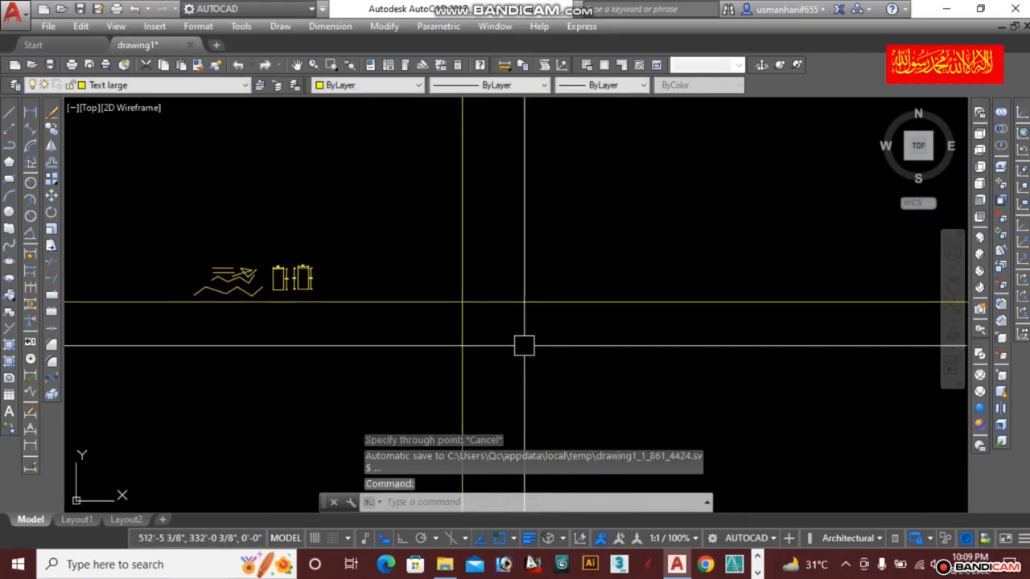
scroll(524, 345, down, 2)
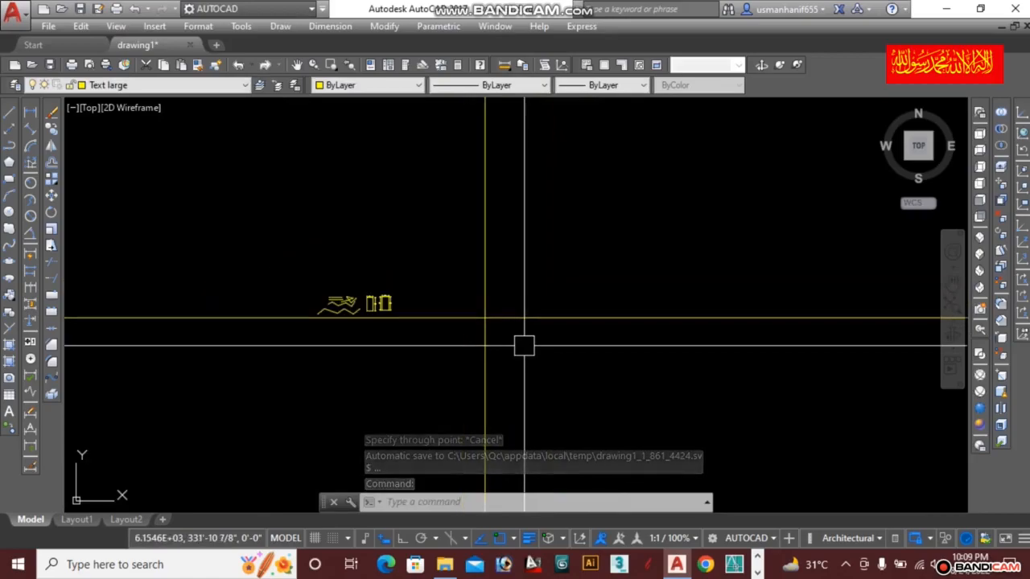
scroll(524, 346, up, 2)
middle_drag(418, 276, 552, 317)
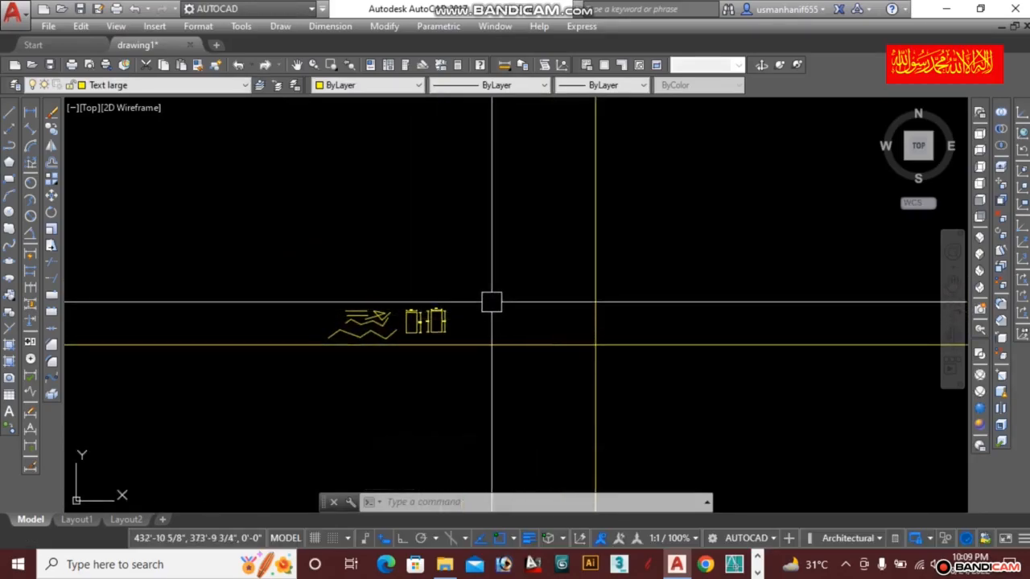
middle_drag(491, 301, 618, 303)
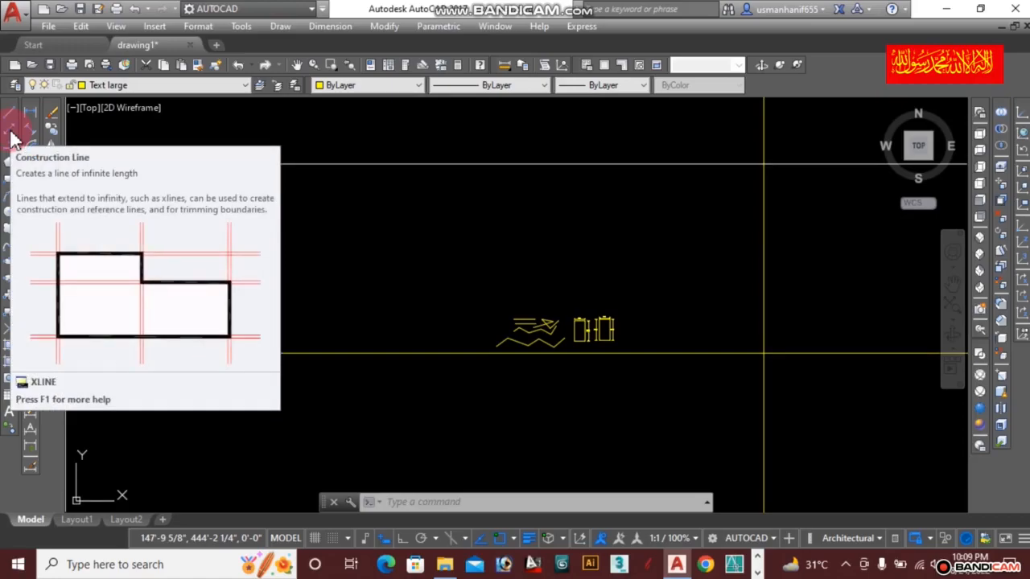
click(10, 131)
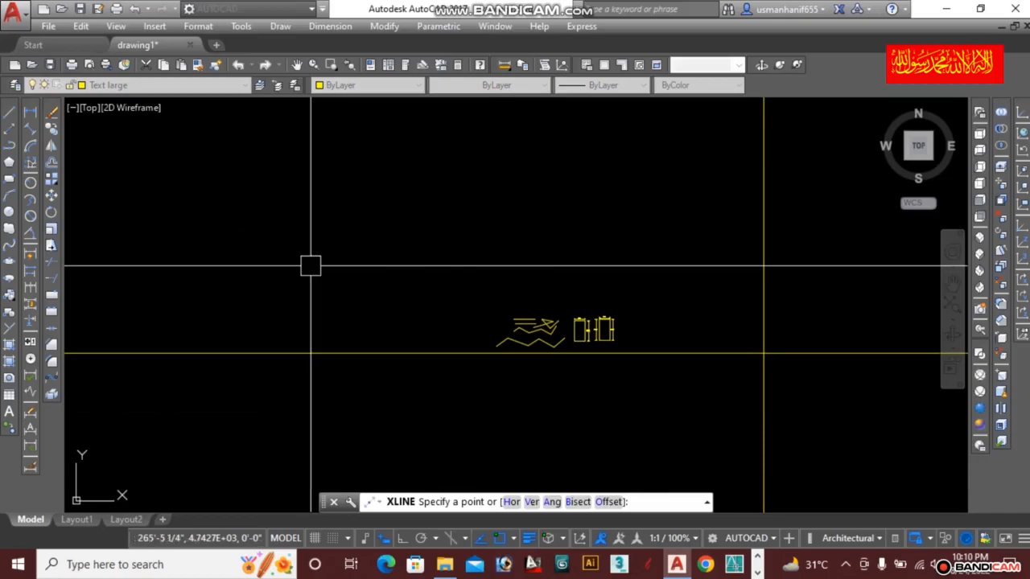
key(Escape)
Copy the uppermost horizontal line from its left endpoint, placing four copies in the empty area above the original
middle_drag(590, 373, 364, 332)
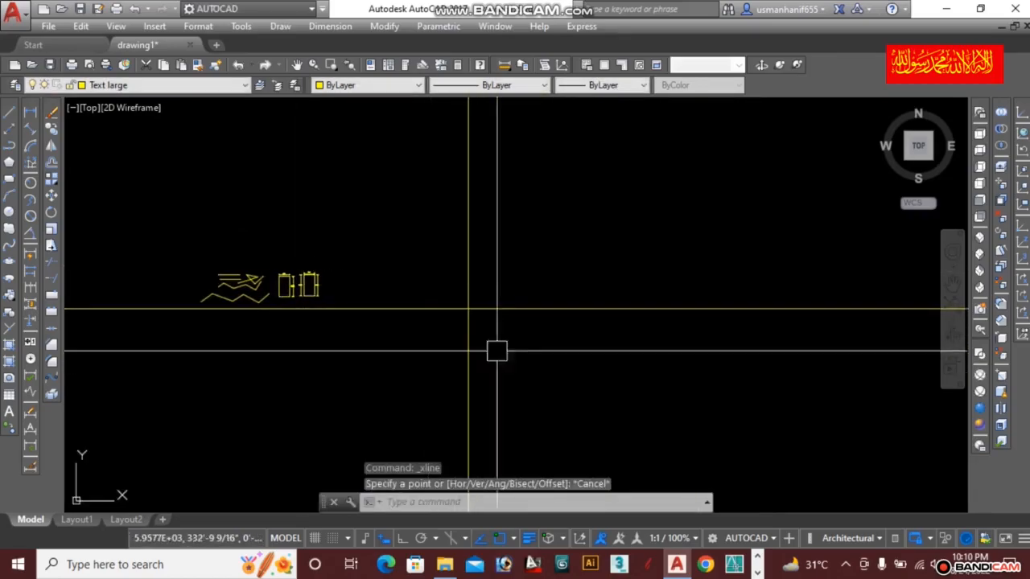
middle_drag(482, 346, 622, 320)
scroll(539, 298, up, 2)
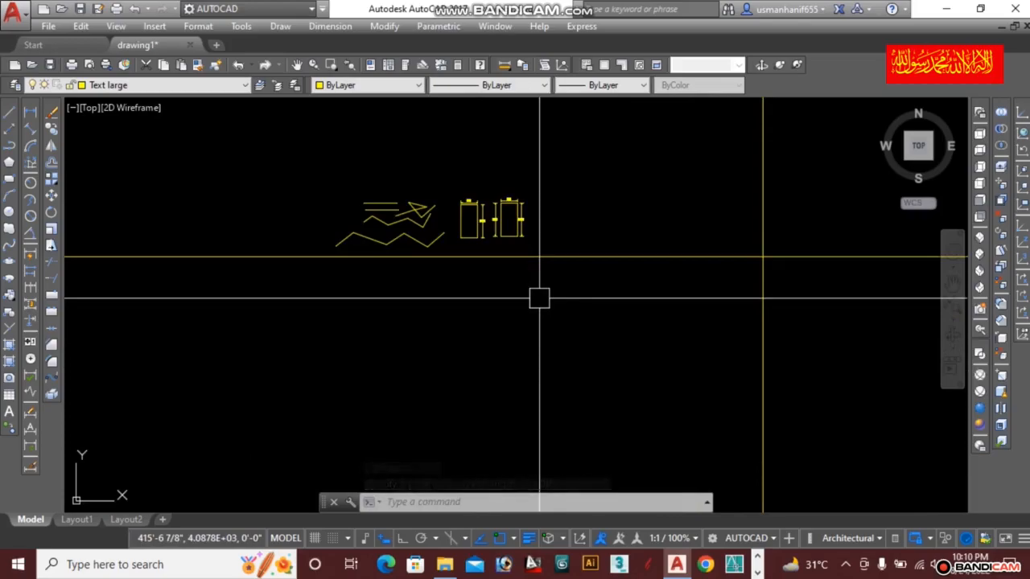
scroll(391, 213, up, 8)
scroll(463, 219, down, 4)
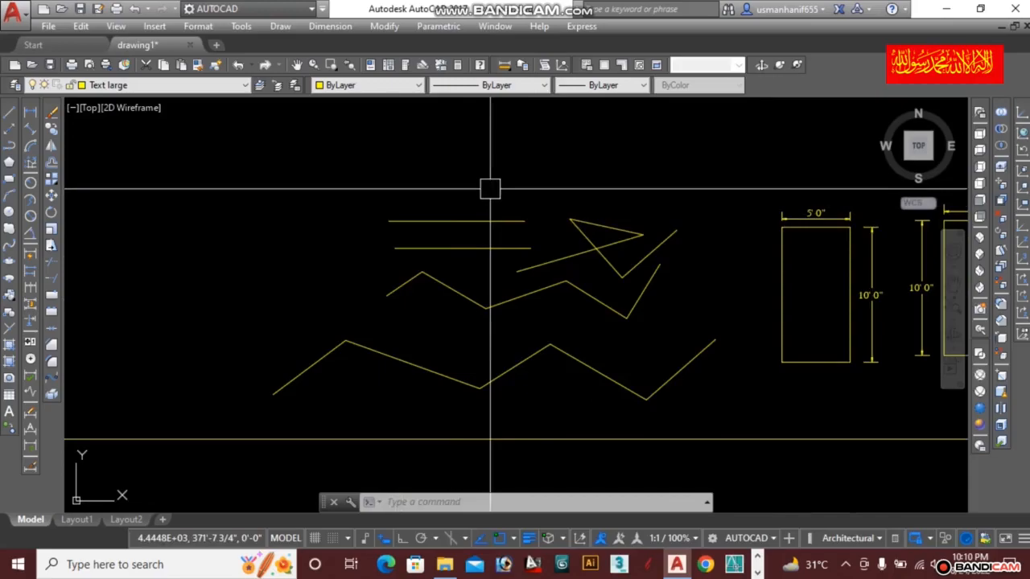
text(CO)
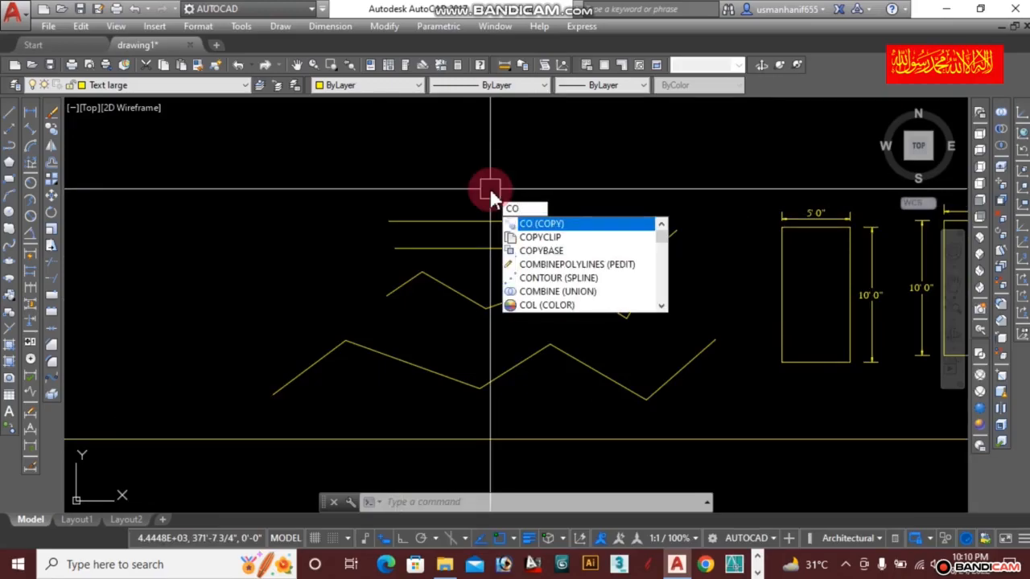
key(Return)
scroll(498, 180, up, 2)
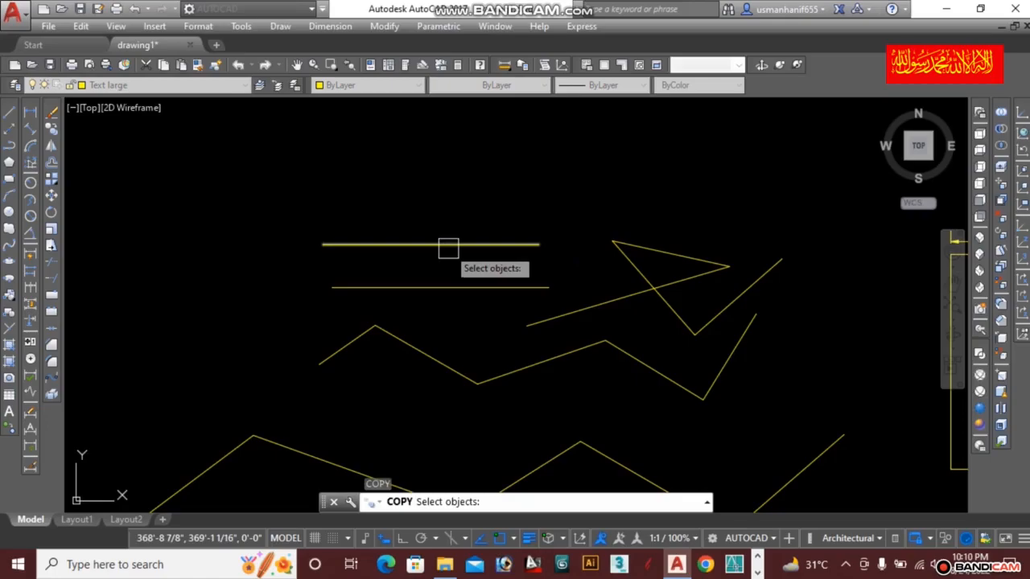
click(448, 245)
key(Return)
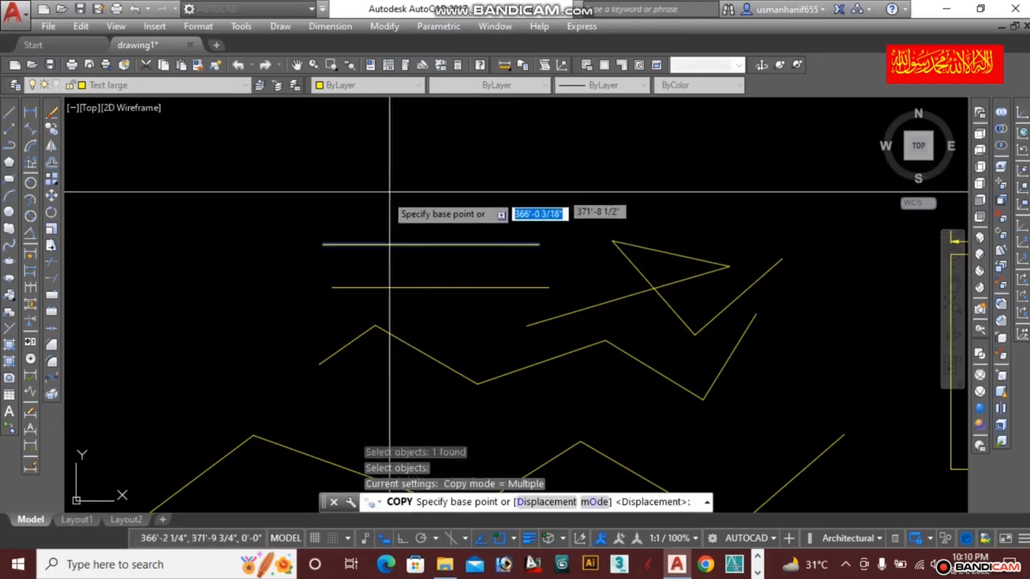
click(322, 245)
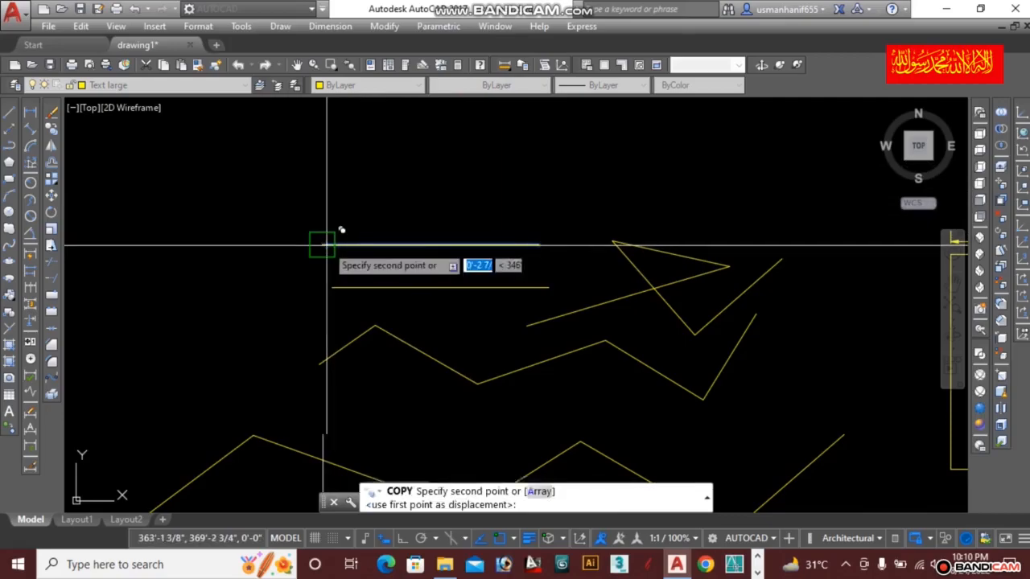
scroll(363, 201, down, 2)
middle_drag(383, 198, 415, 283)
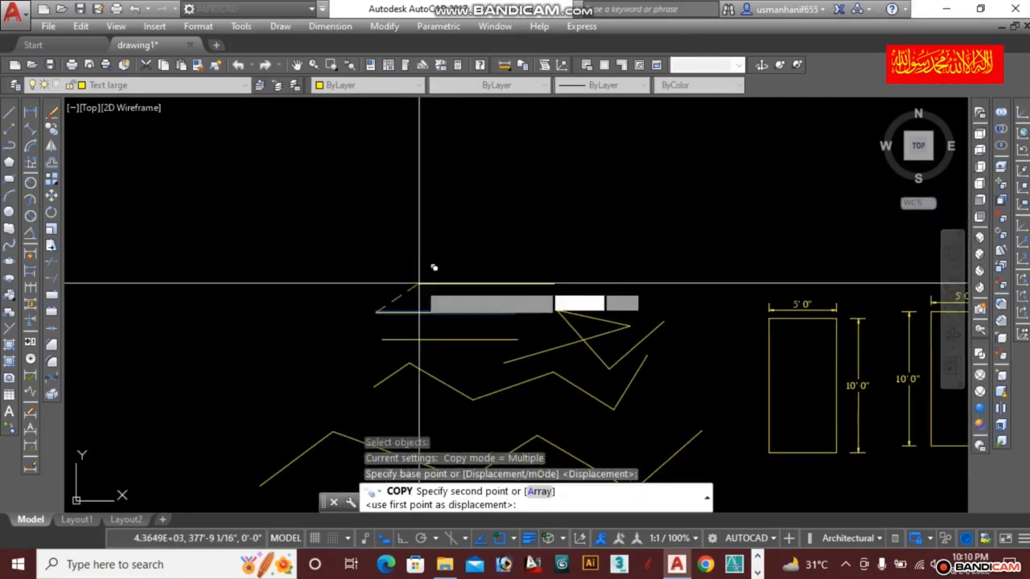
click(315, 285)
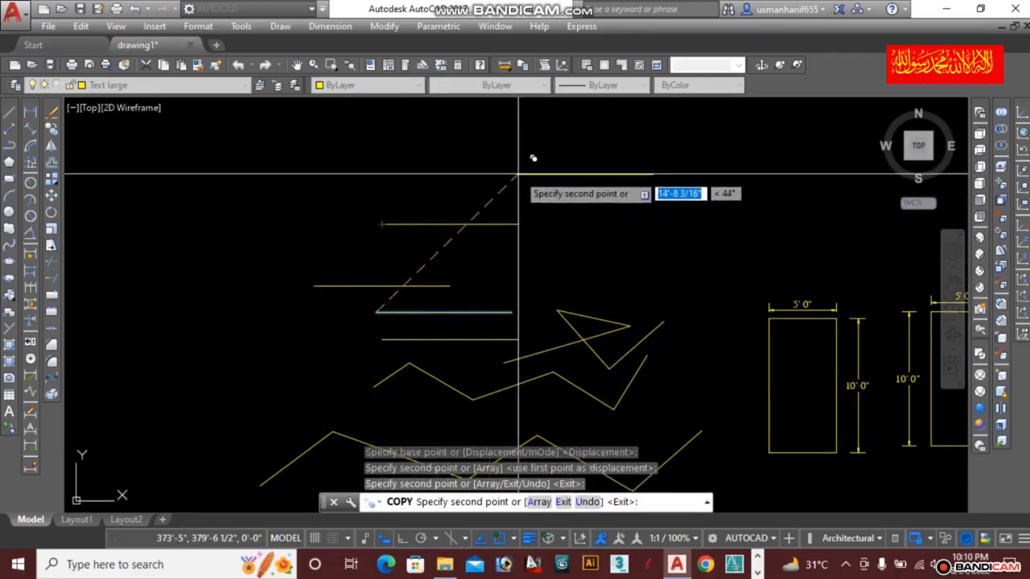
click(520, 172)
click(538, 263)
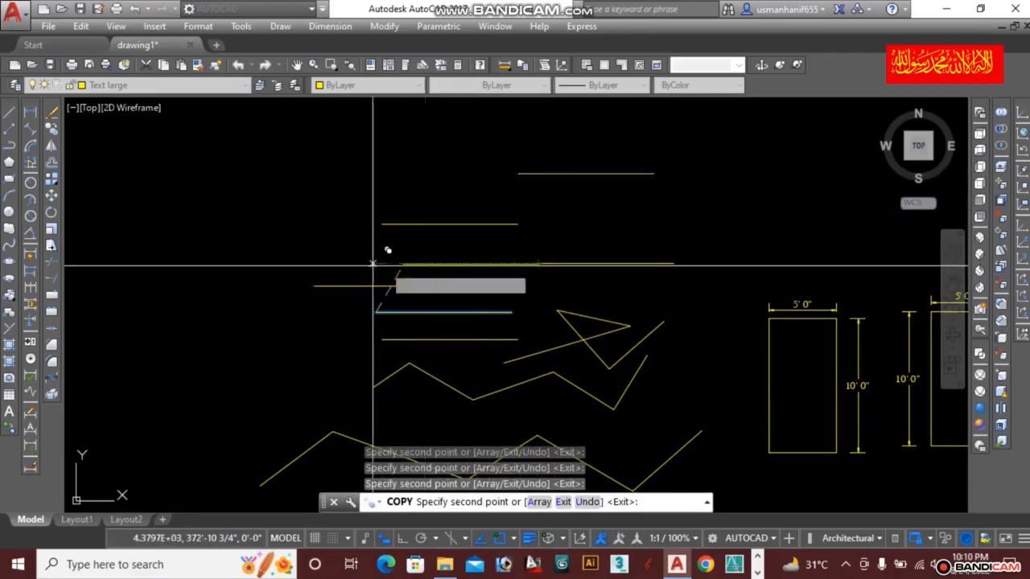
Place further copies of the horizontal line beside and above the original, then end the Copy command
click(274, 188)
click(260, 209)
click(215, 252)
click(205, 330)
click(204, 399)
click(159, 286)
click(313, 286)
click(452, 156)
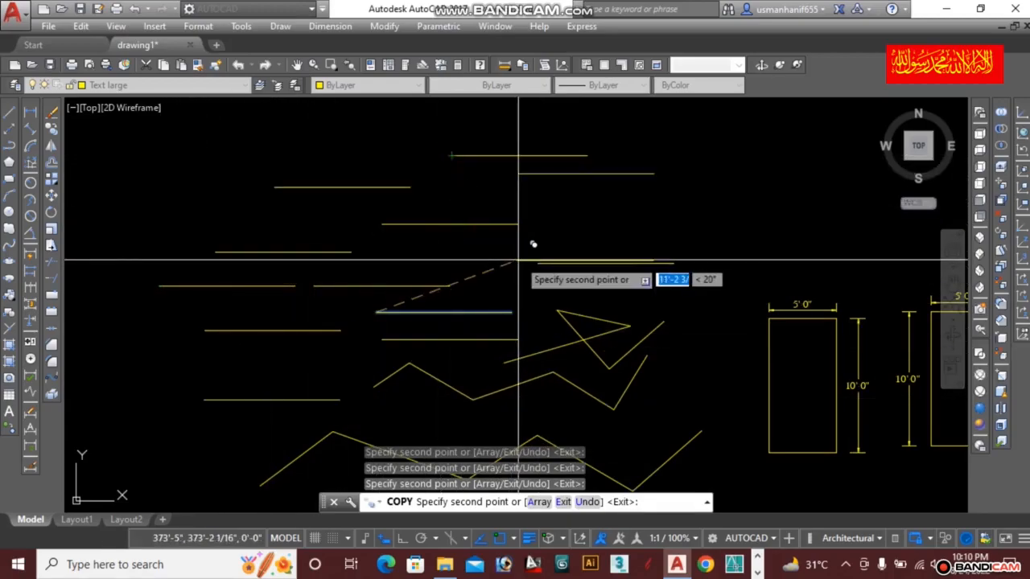
key(Escape)
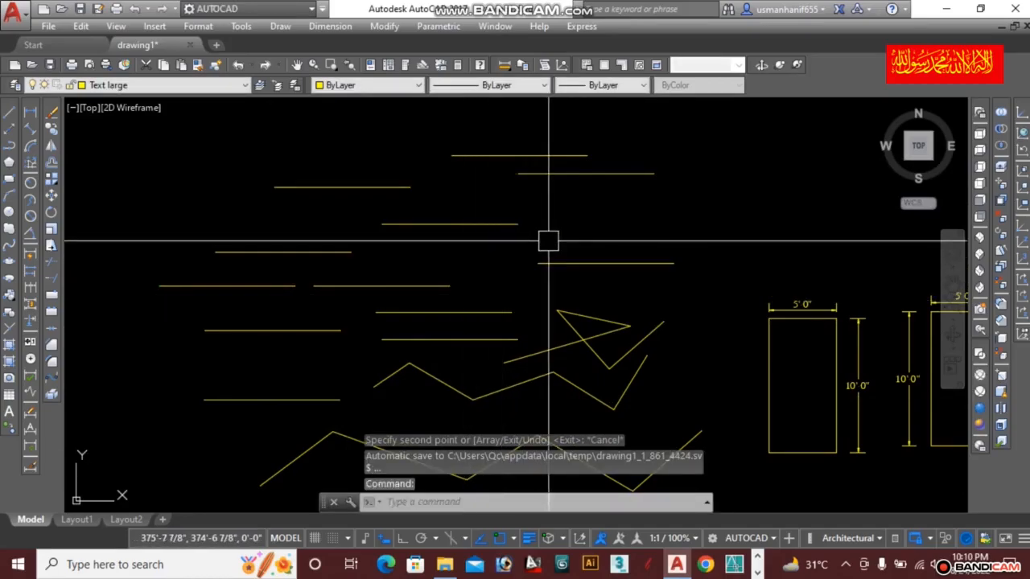
Move the second-highest horizontal line by its left endpoint about 4'-11" upward, placing it above all the other lines
middle_drag(627, 233, 644, 287)
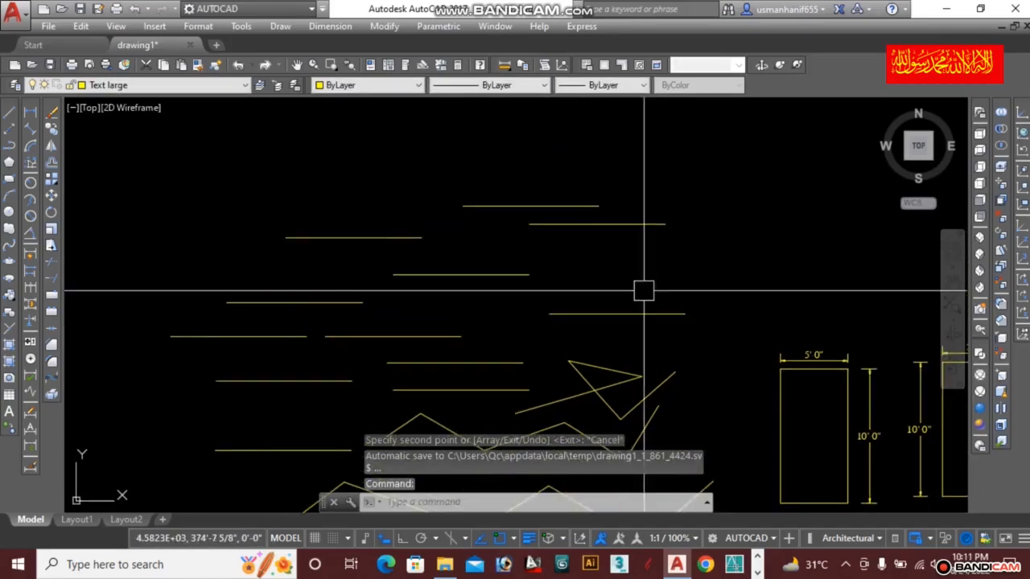
mouse_move(480, 209)
middle_down()
mouse_move(617, 266)
mouse_move(429, 249)
middle_up()
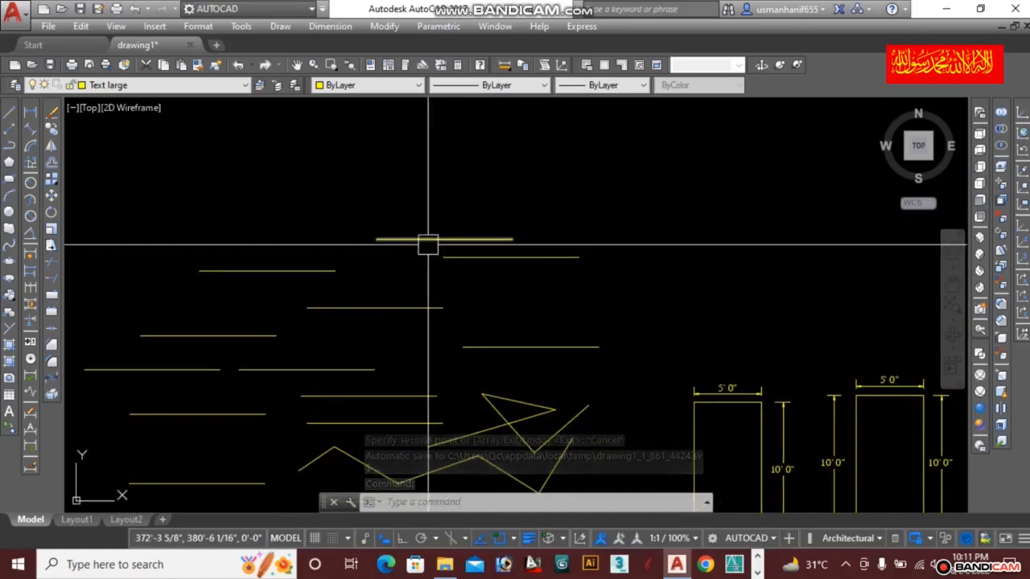
scroll(427, 244, up, 2)
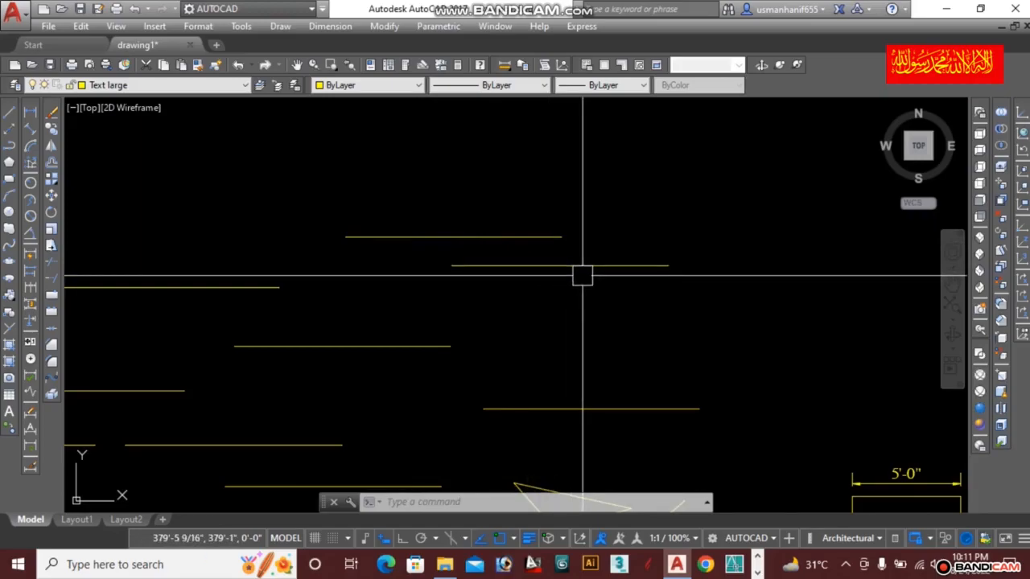
scroll(584, 276, down, 2)
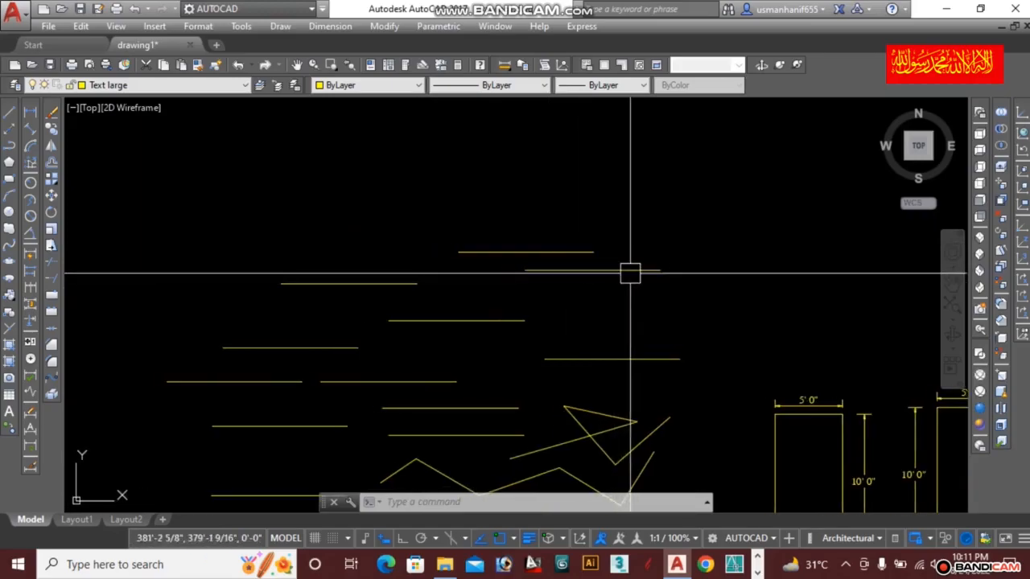
scroll(615, 284, up, 2)
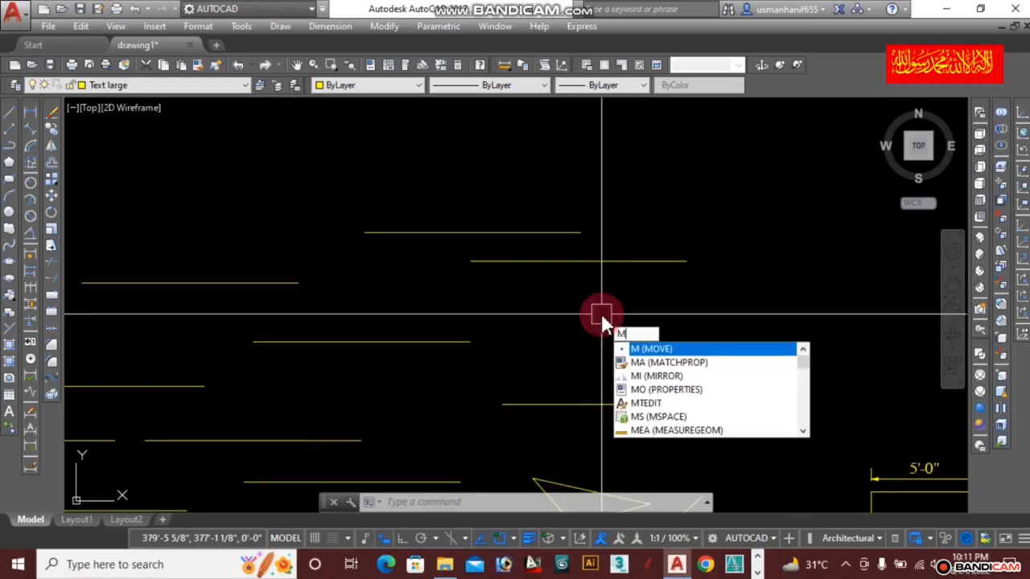
key(Return)
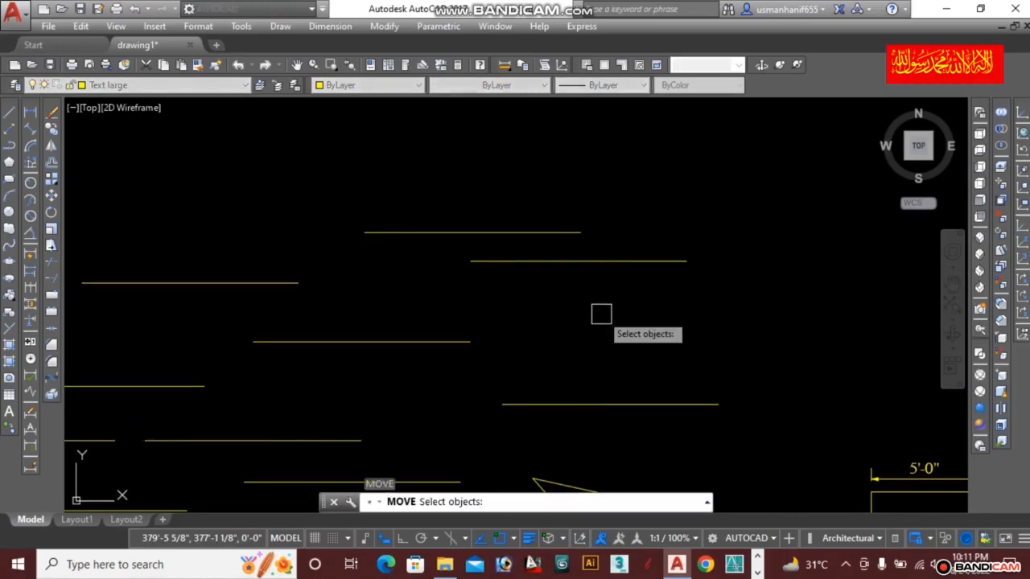
click(579, 259)
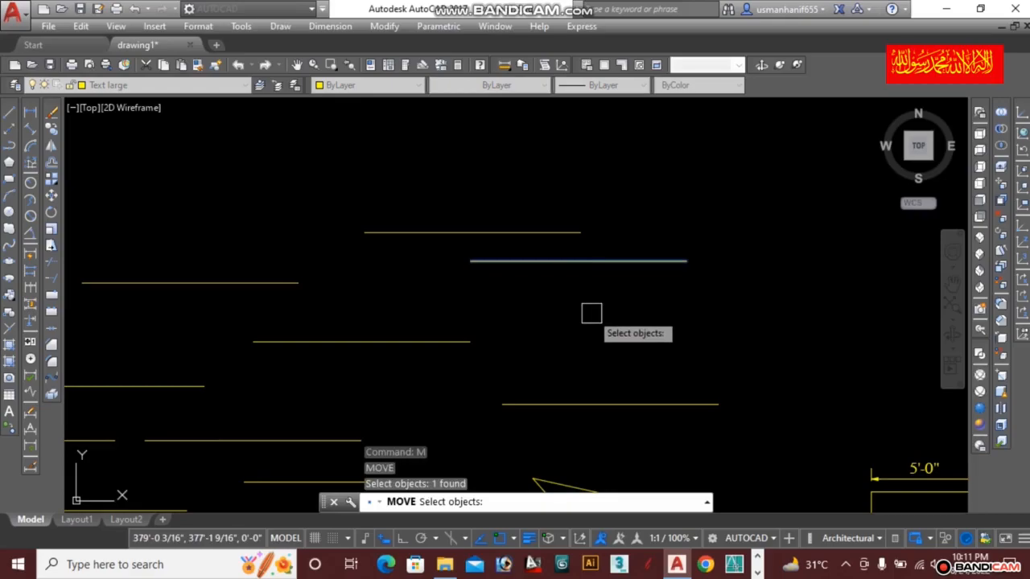
key(Return)
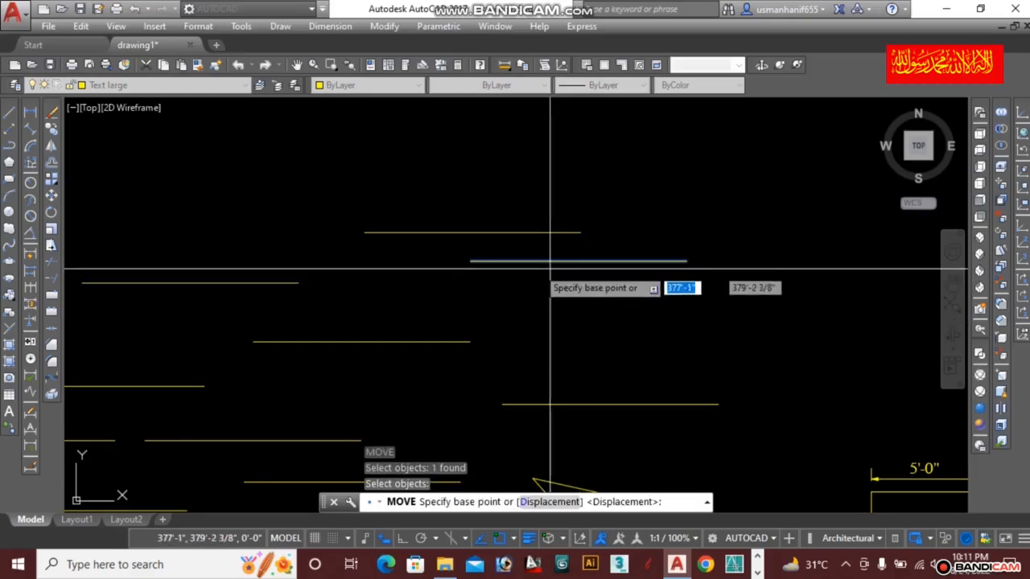
click(471, 261)
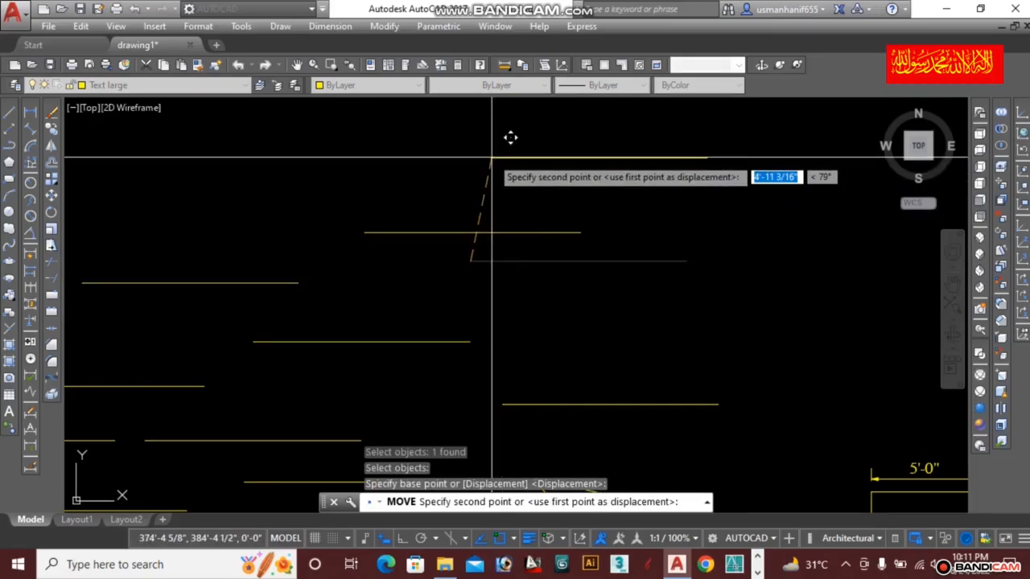
click(492, 157)
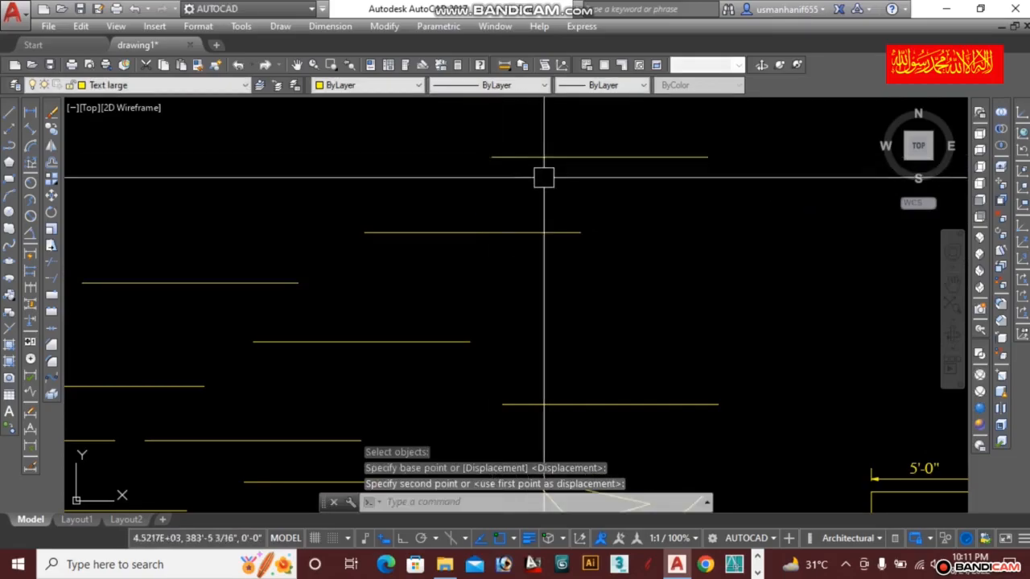
Examine how the moved line and the copied lines are arranged around the zigzags and dimensioned rectangles
scroll(561, 190, down, 3)
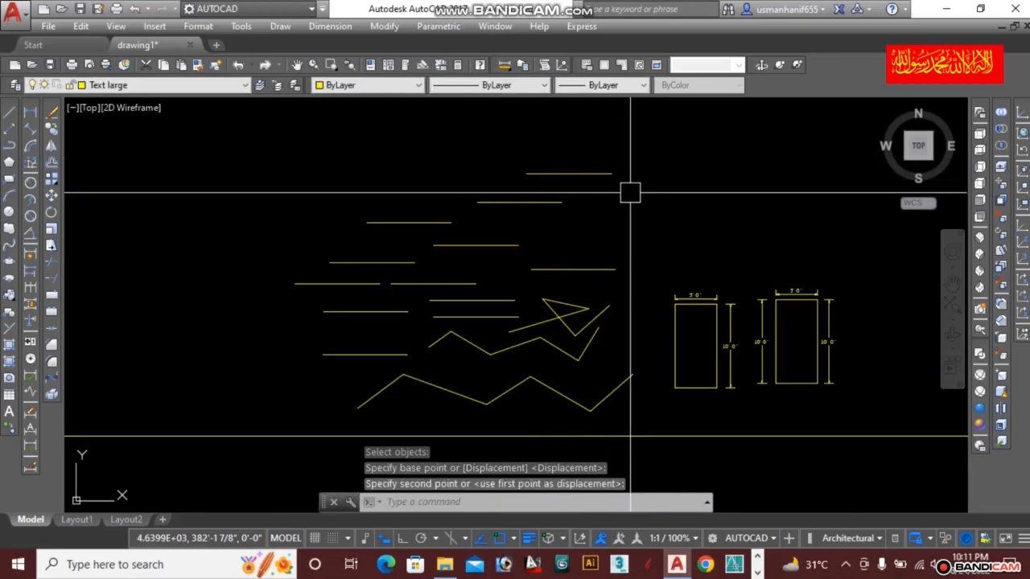
middle_drag(649, 202, 524, 205)
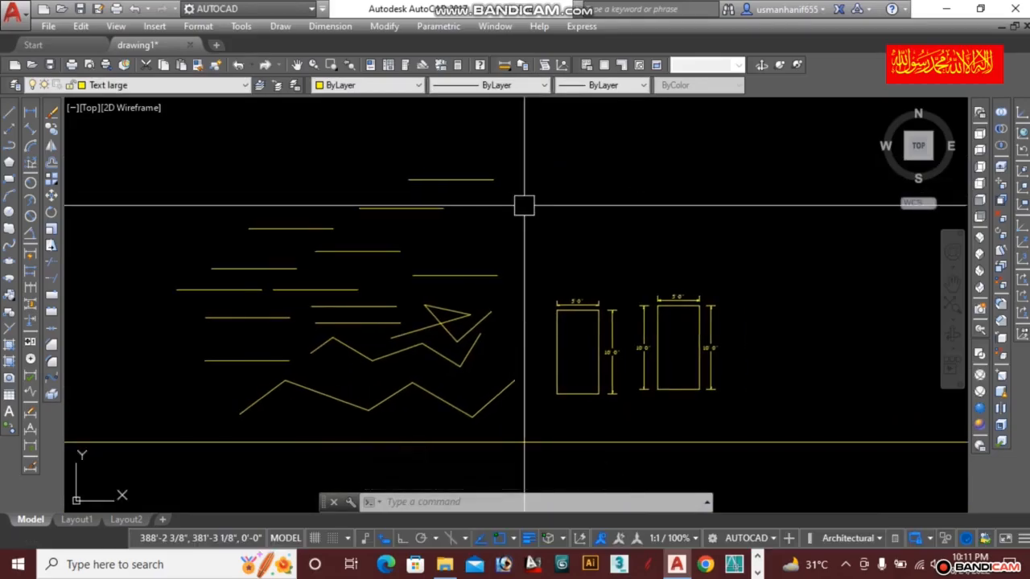
middle_drag(531, 229, 575, 243)
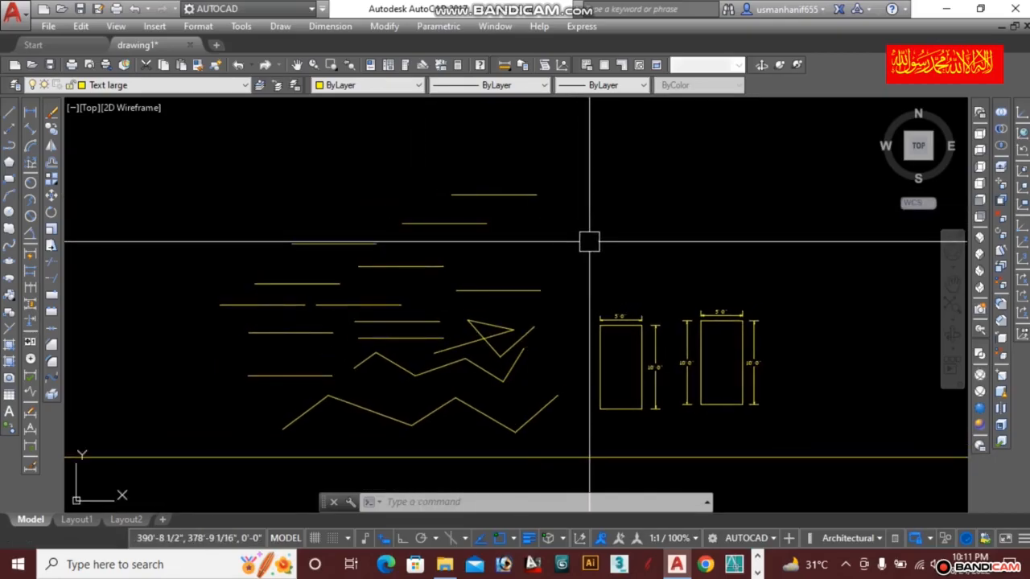
scroll(589, 241, down, 3)
scroll(370, 230, up, 6)
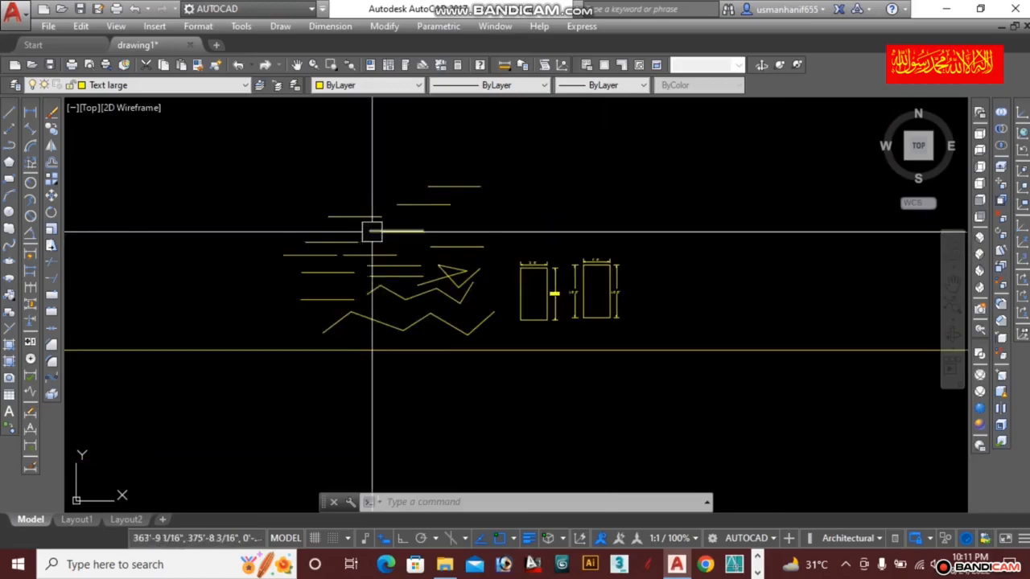
mouse_move(590, 292)
middle_down()
mouse_move(743, 287)
mouse_move(846, 306)
middle_up()
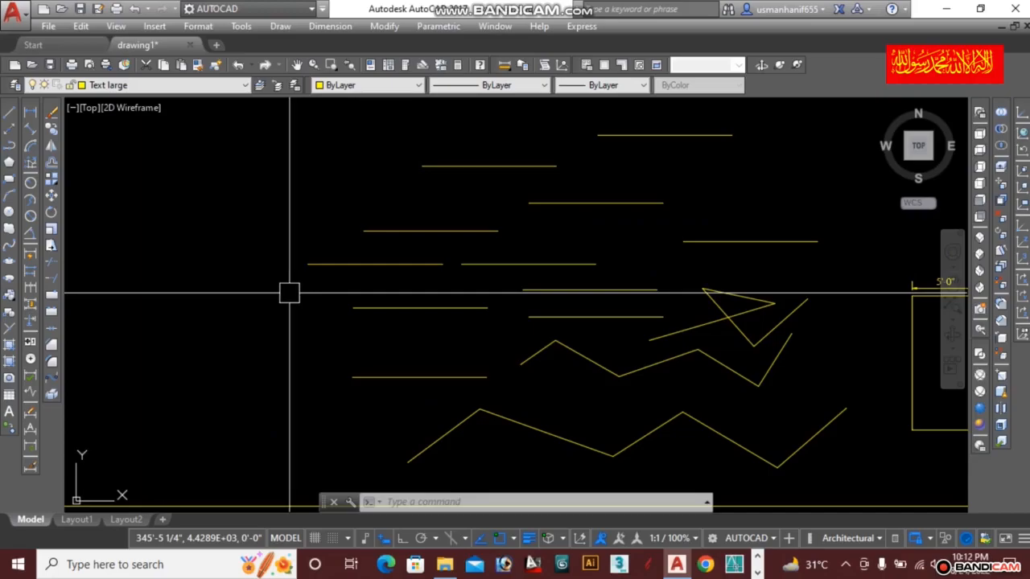
middle_drag(303, 285, 240, 319)
scroll(491, 288, up, 4)
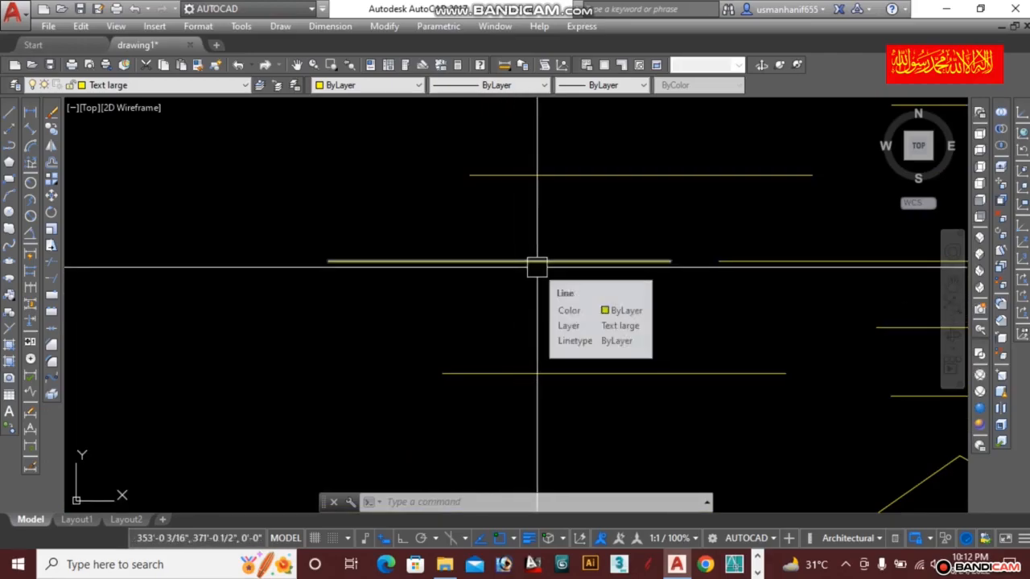
scroll(536, 267, down, 4)
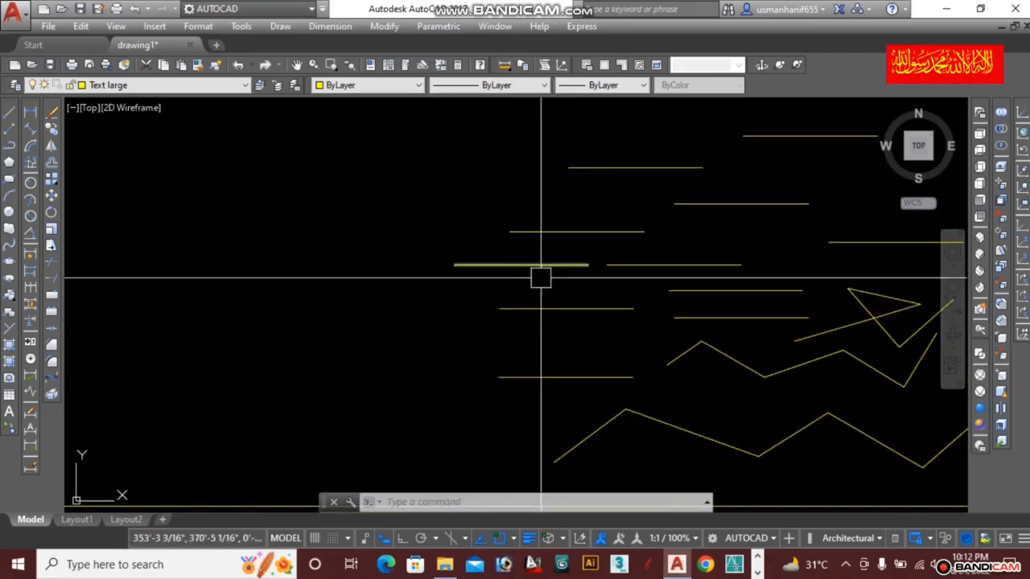
mouse_move(385, 265)
middle_down()
mouse_move(386, 277)
mouse_move(255, 248)
middle_up()
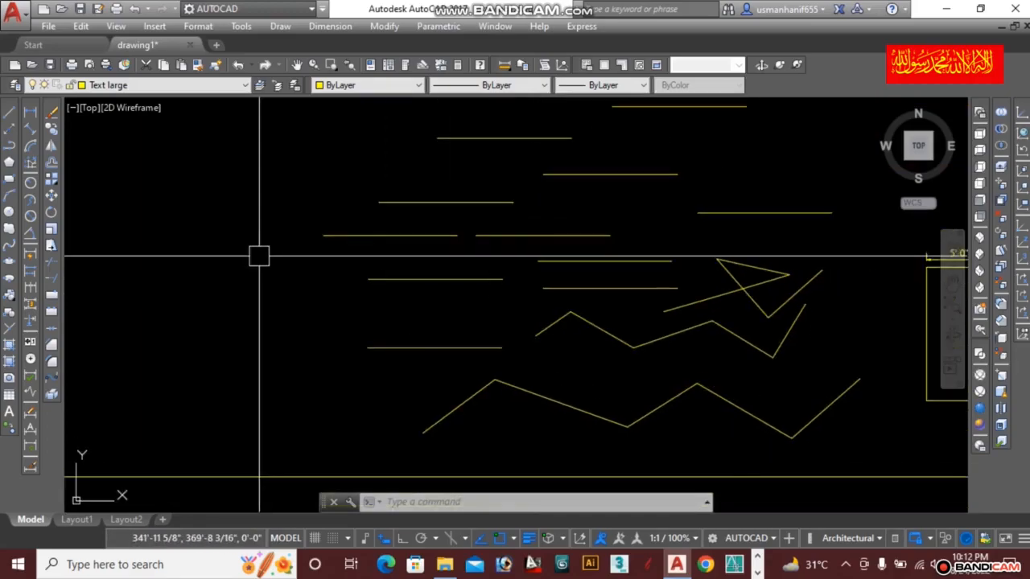
With Ortho on, draw a vertical line about 3'-8" long crossing the leftmost horizontal line
scroll(353, 239, up, 4)
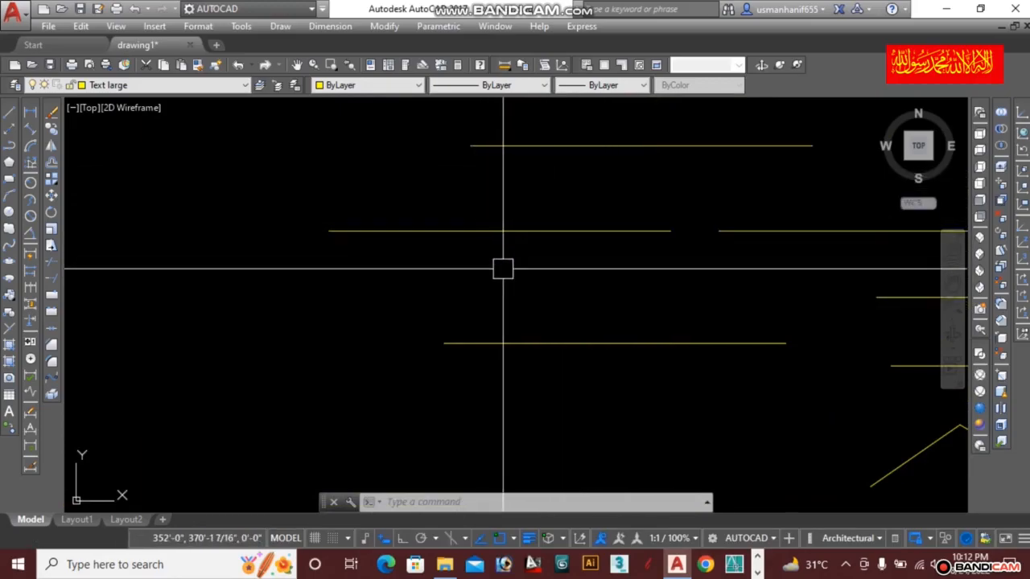
text(l)
key(Return)
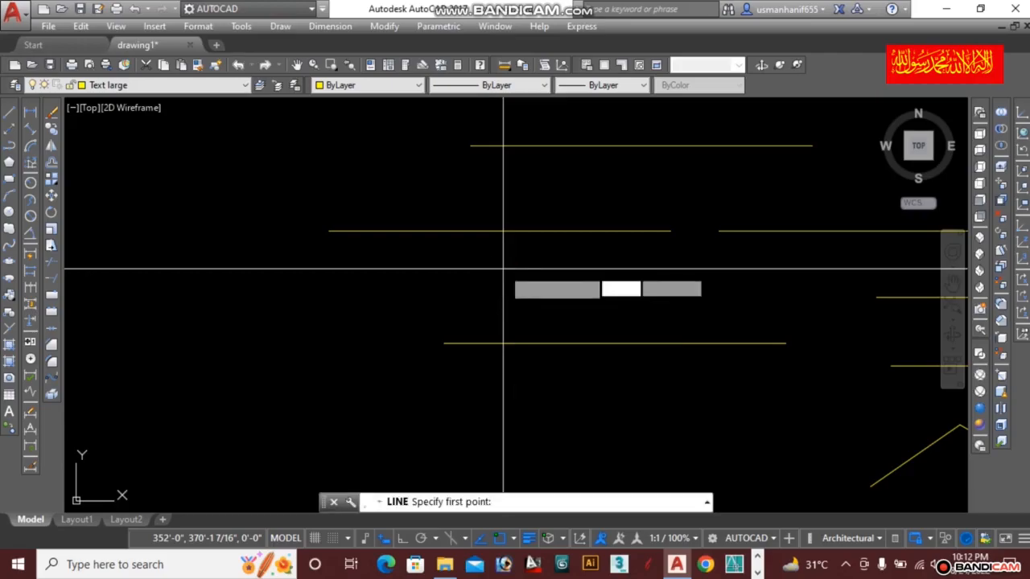
click(468, 175)
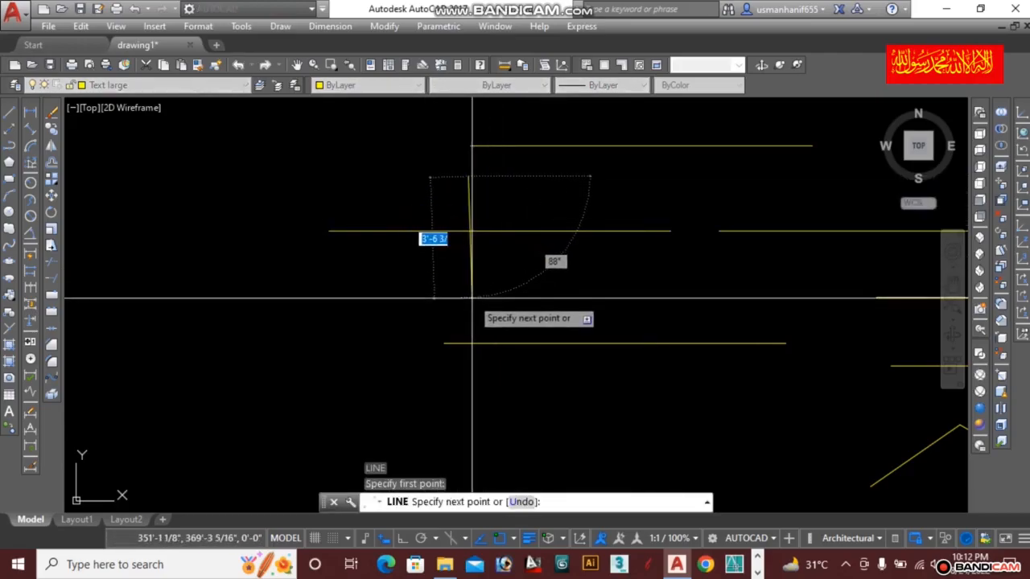
key(F8)
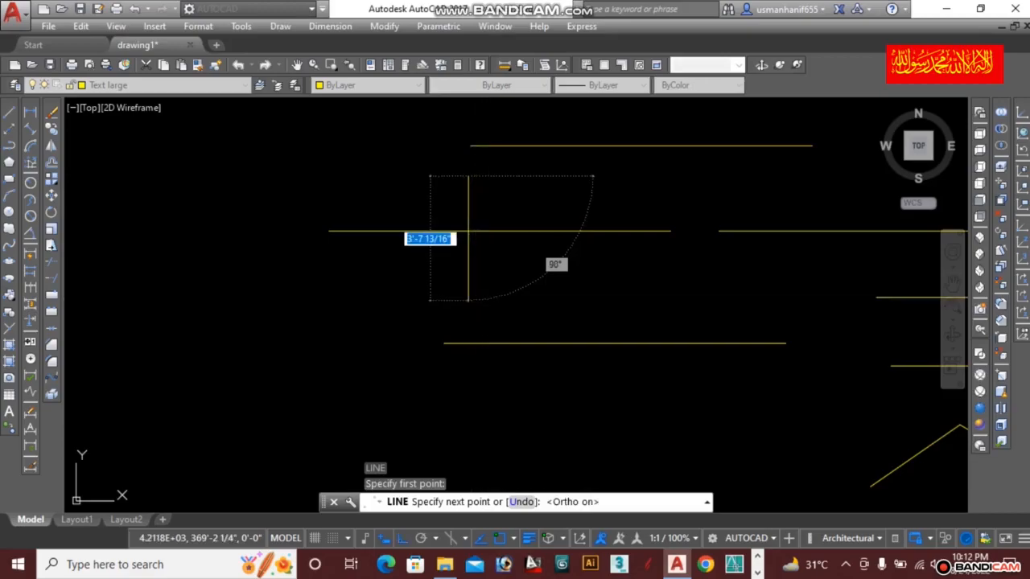
click(469, 300)
key(Escape)
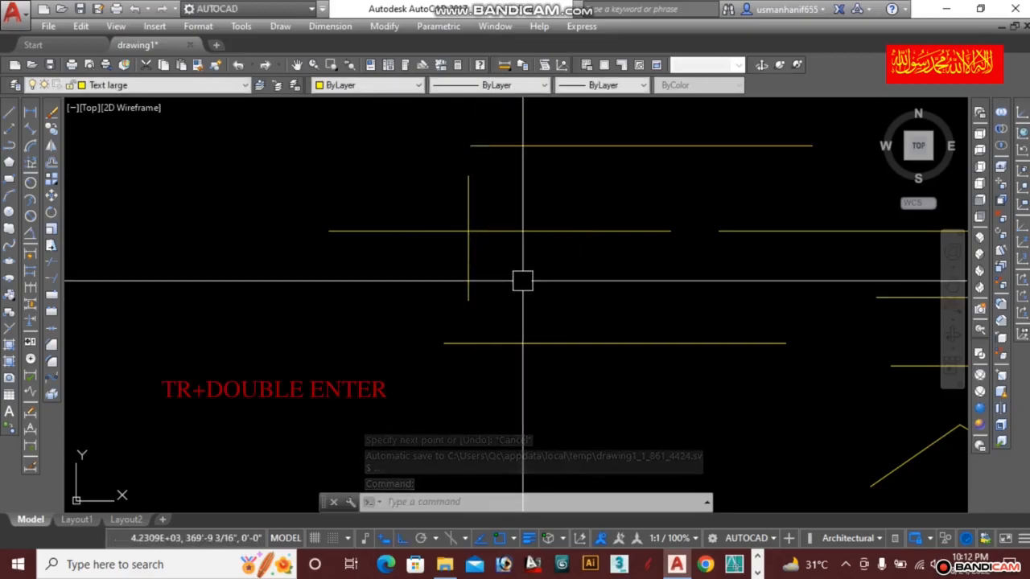
Trim the part of the crossed horizontal line left of the vertical line, using all objects as cutting edges
text(TR)
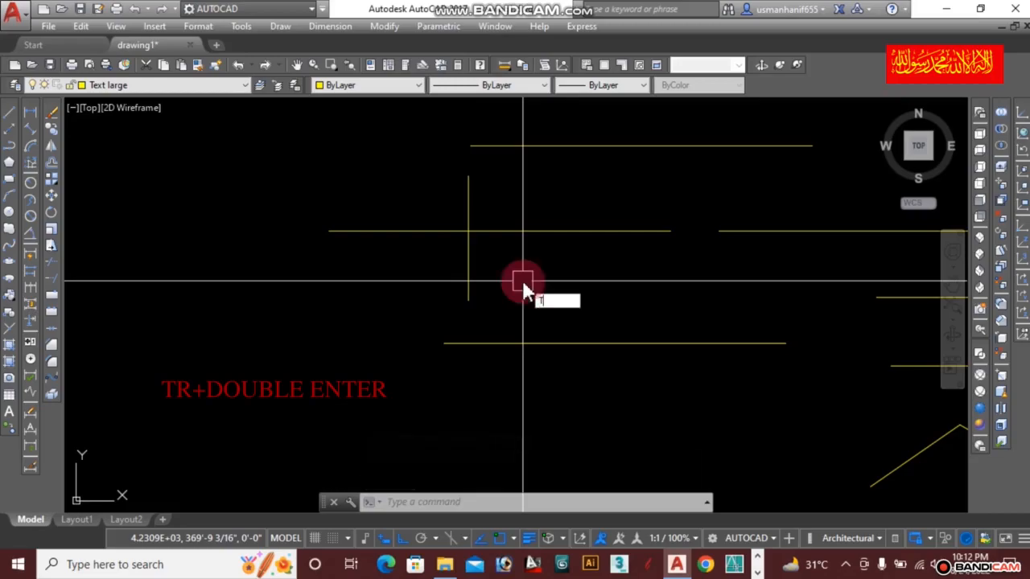
key(Return)
key(Return)
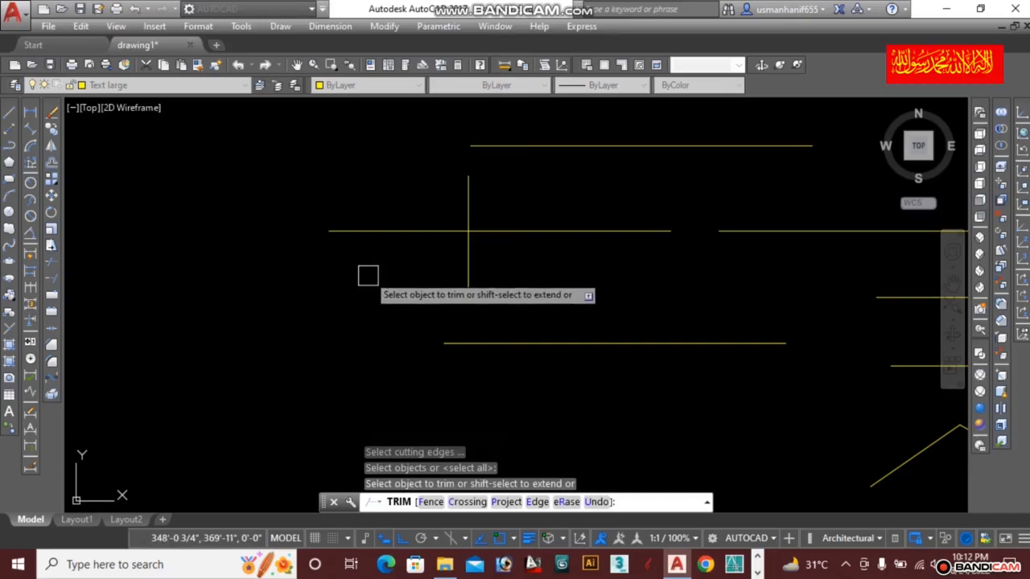
click(419, 233)
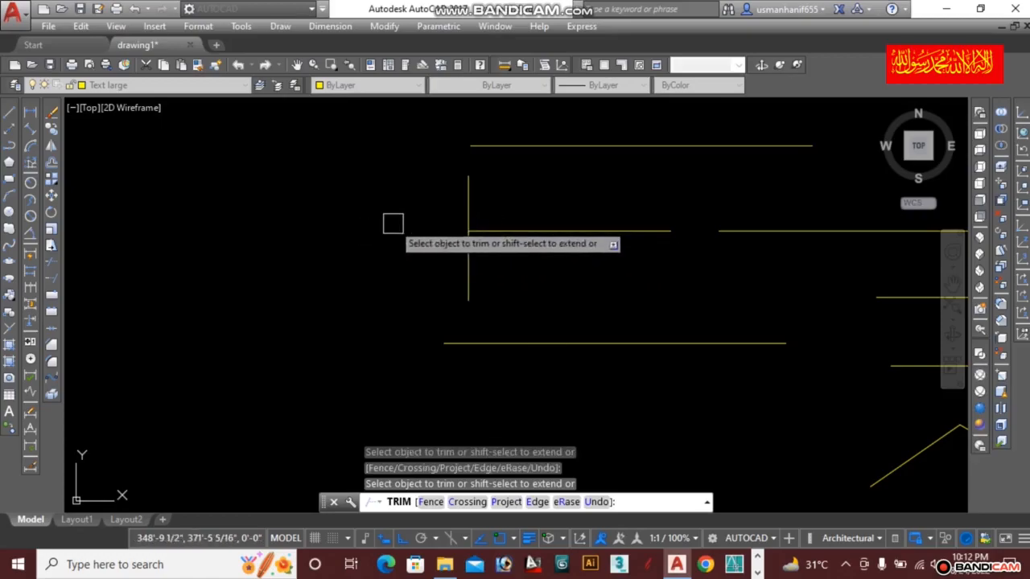
key(Escape)
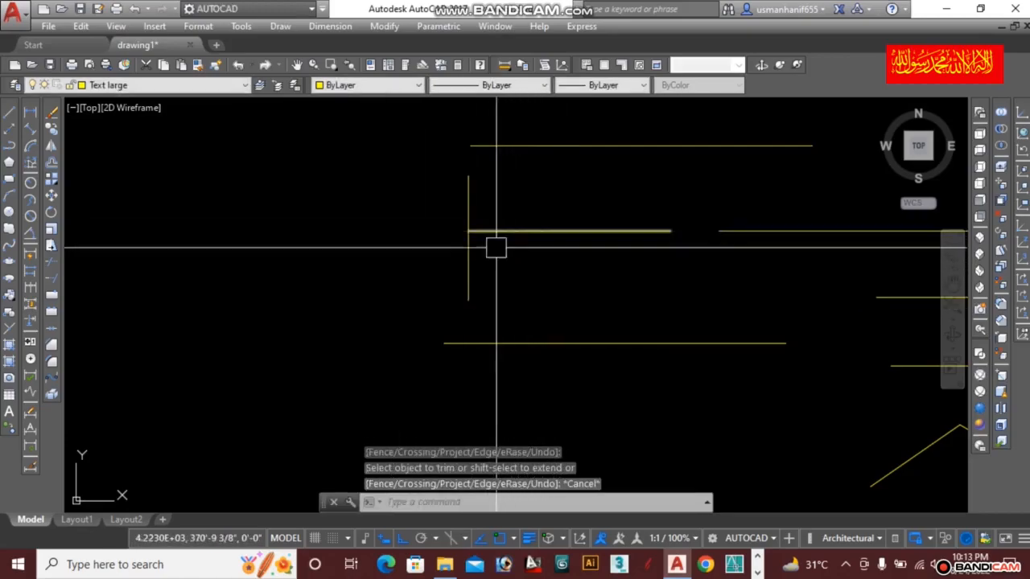
Trim the part of the vertical line below the horizontal line, using all objects as cutting edges
text(TR)
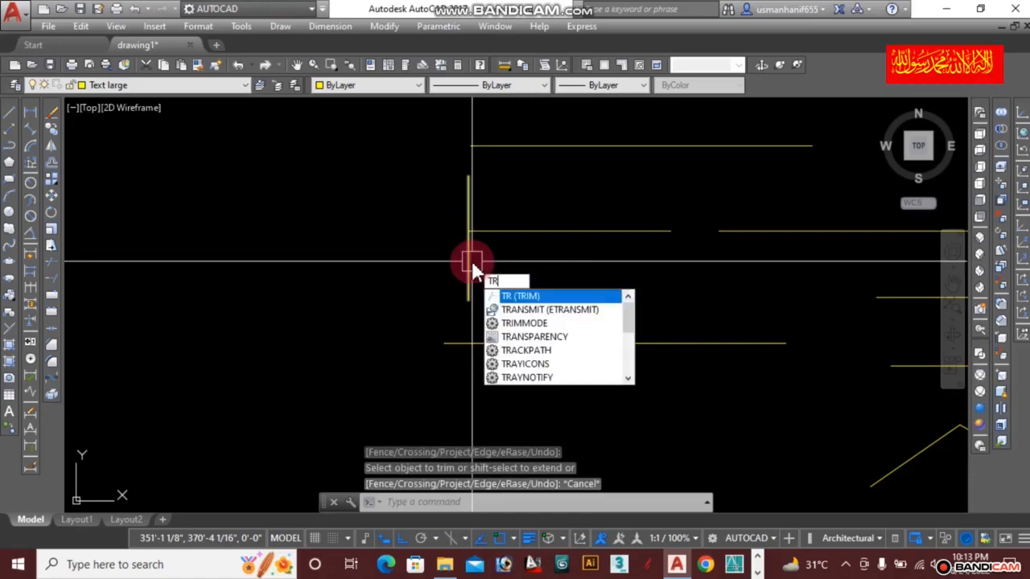
key(Return)
key(Return)
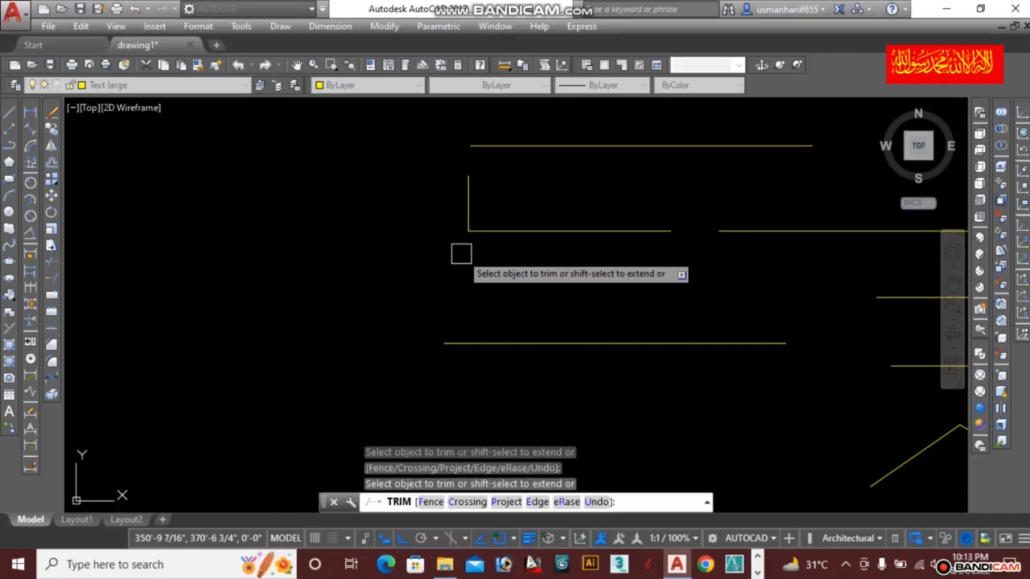
click(461, 254)
key(Escape)
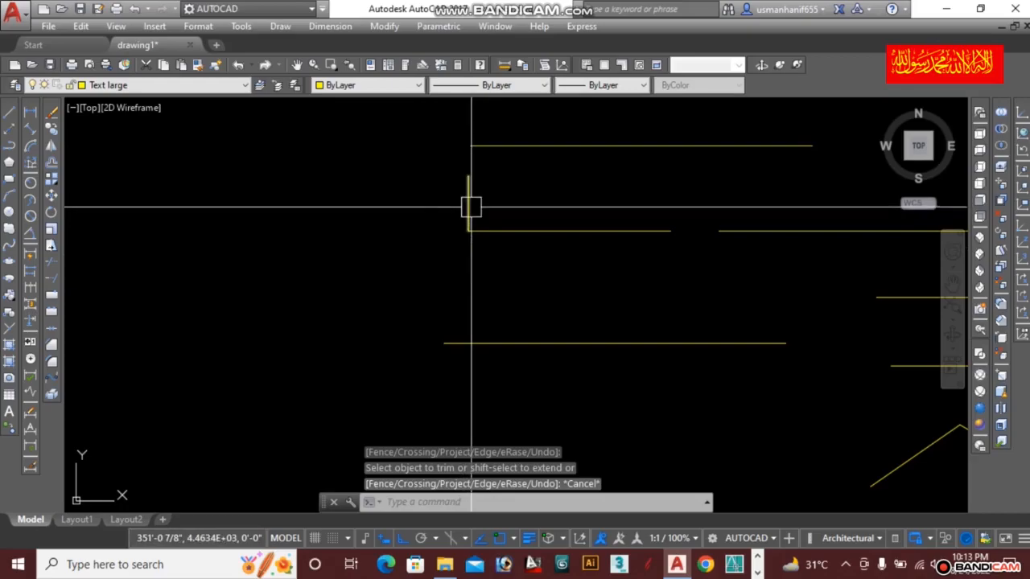
middle_drag(547, 184, 469, 266)
text(Tr)
key(Return)
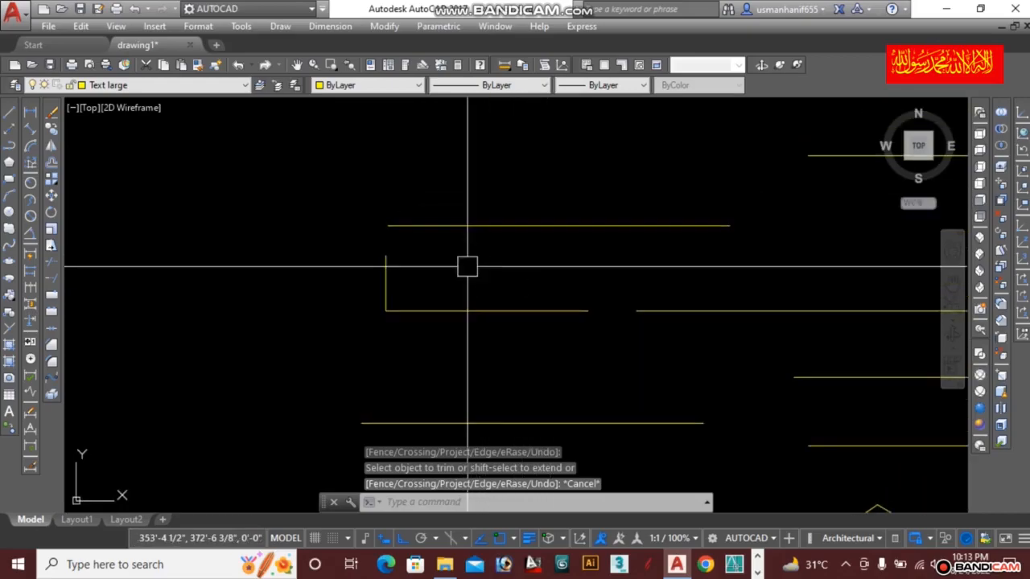
key(Escape)
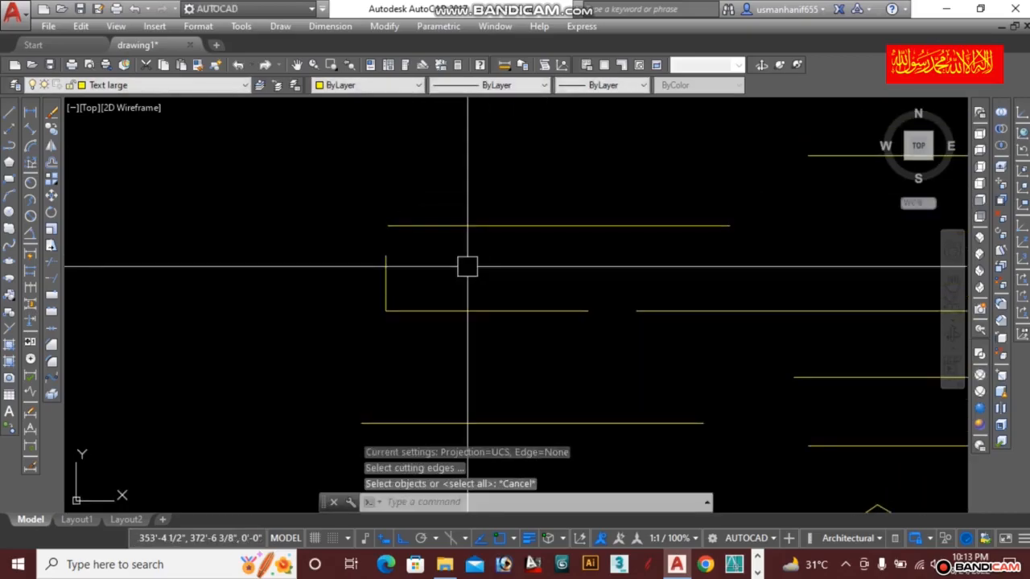
Try to trim the upper horizontal line above the L-shaped corner, using all objects as cutting edges
text(TR)
key(Return)
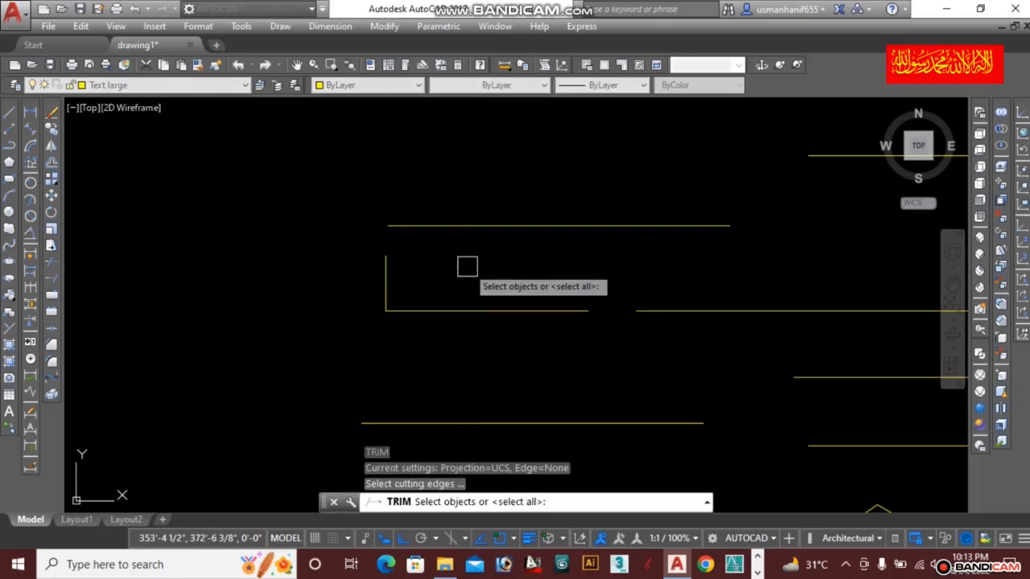
key(Return)
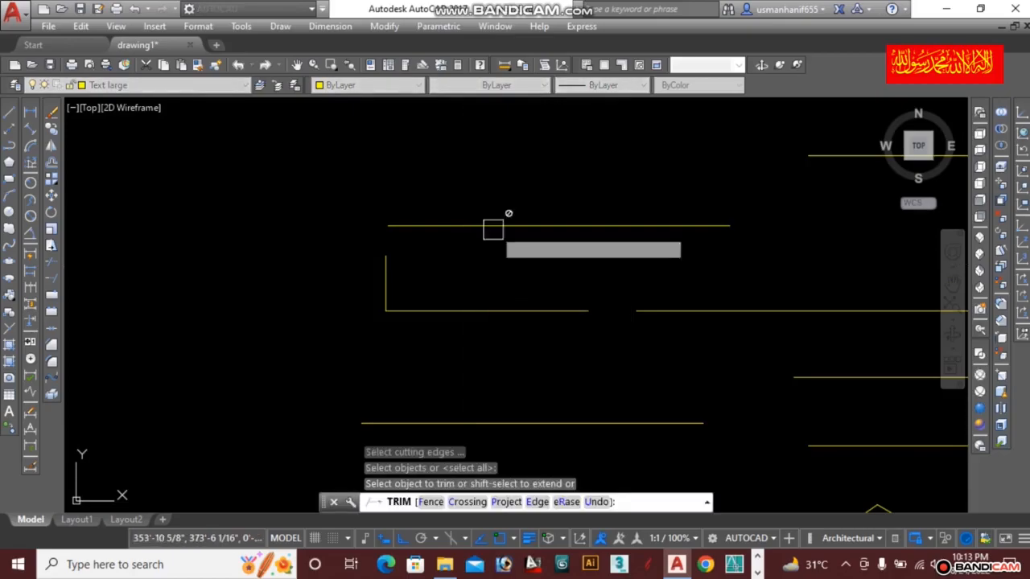
click(530, 220)
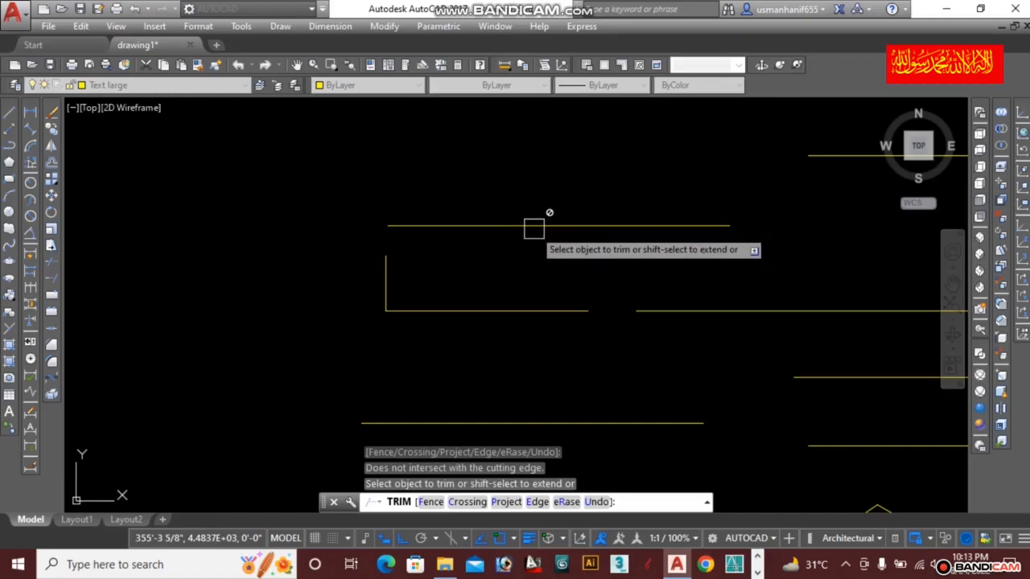
key(Escape)
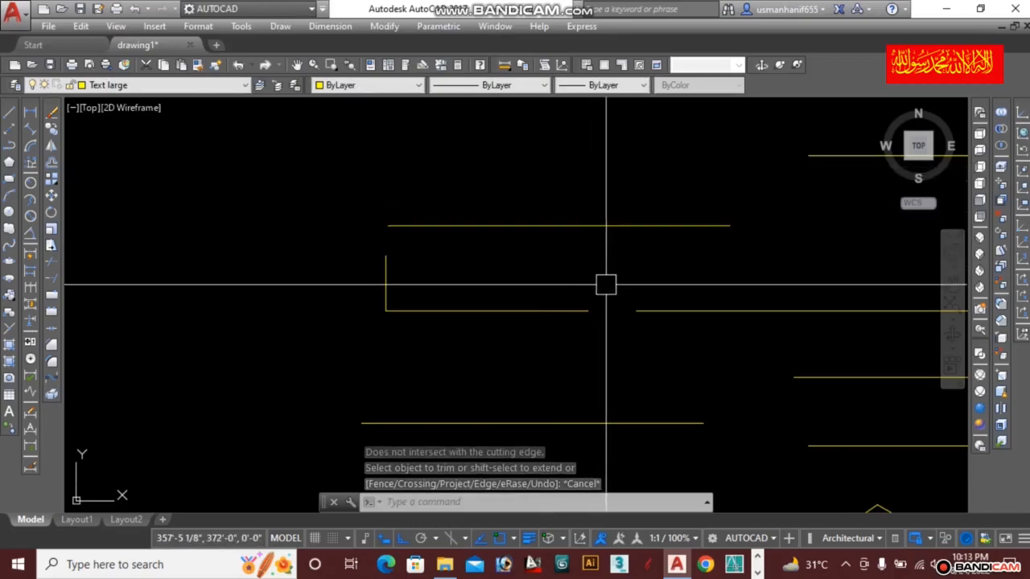
Stretch the right end of the horizontal line above the L-shaped corner straight outward, making the line about 11'-7" long
click(652, 225)
click(728, 227)
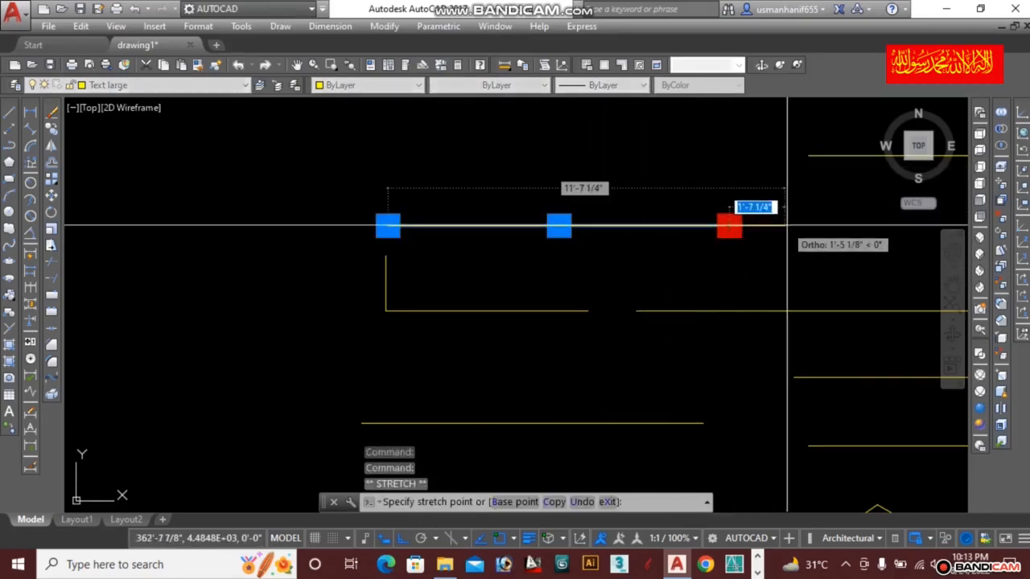
click(791, 226)
key(Escape)
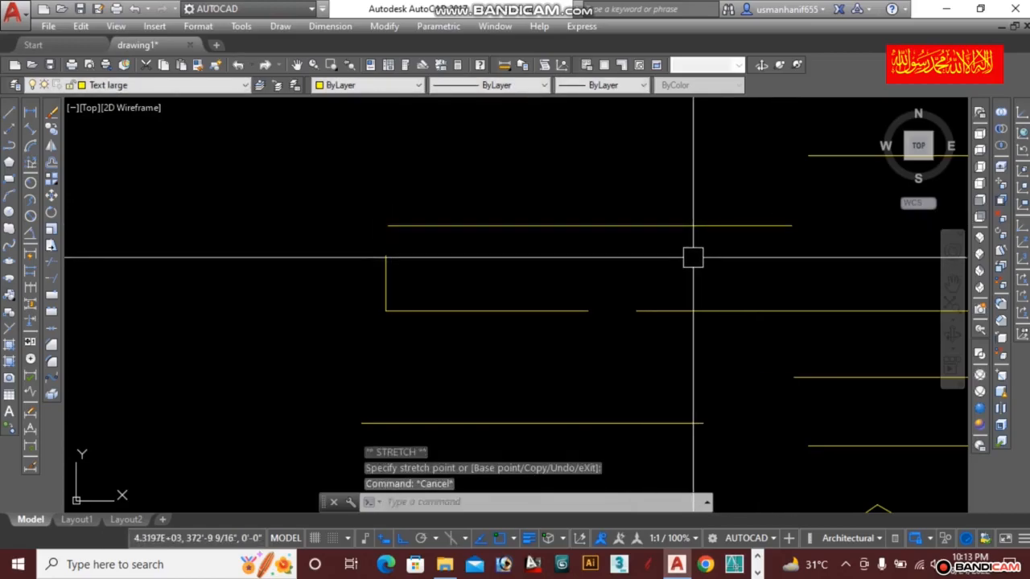
Break the lengthened horizontal line between two points, removing the part from about one quarter to three fifths of its length
scroll(692, 257, down, 2)
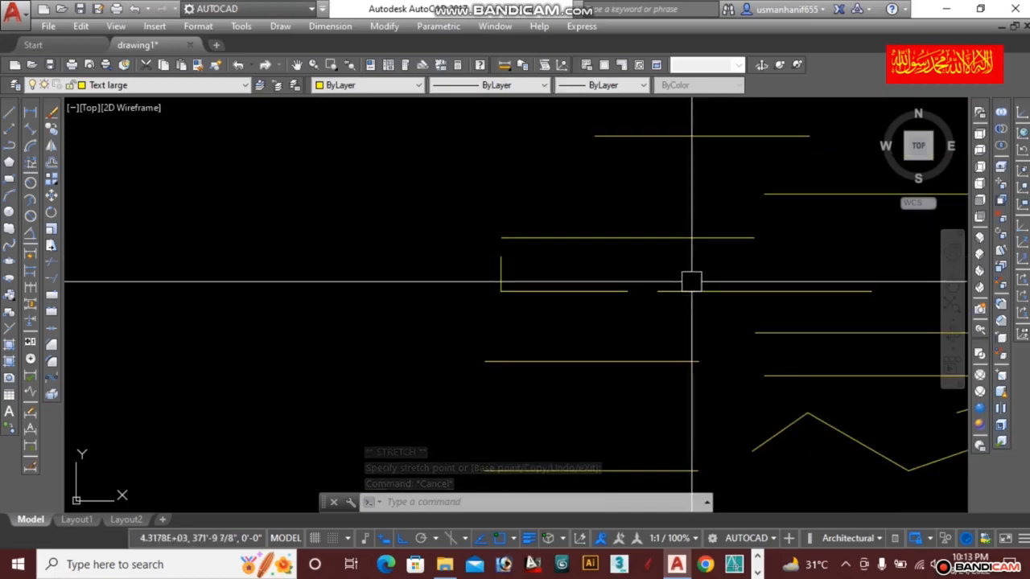
mouse_move(731, 319)
middle_down()
mouse_move(727, 301)
mouse_move(652, 289)
middle_up()
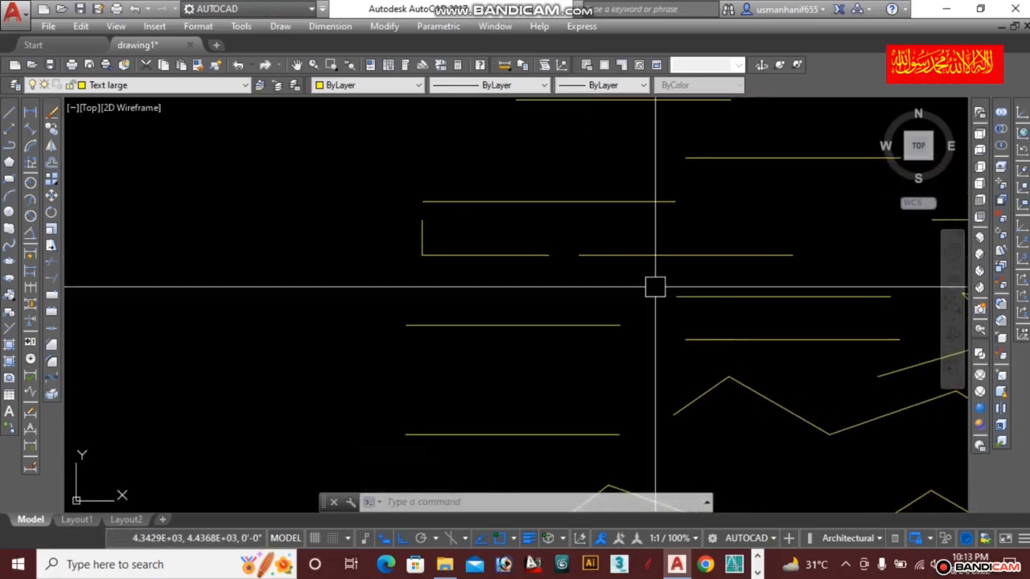
scroll(512, 205, up, 2)
middle_drag(507, 217, 488, 317)
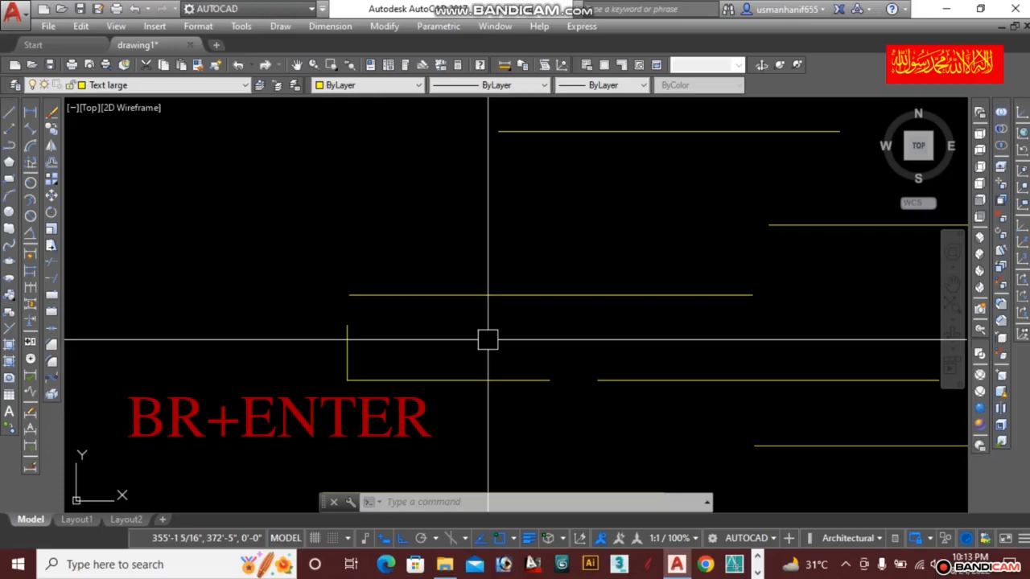
text(BR)
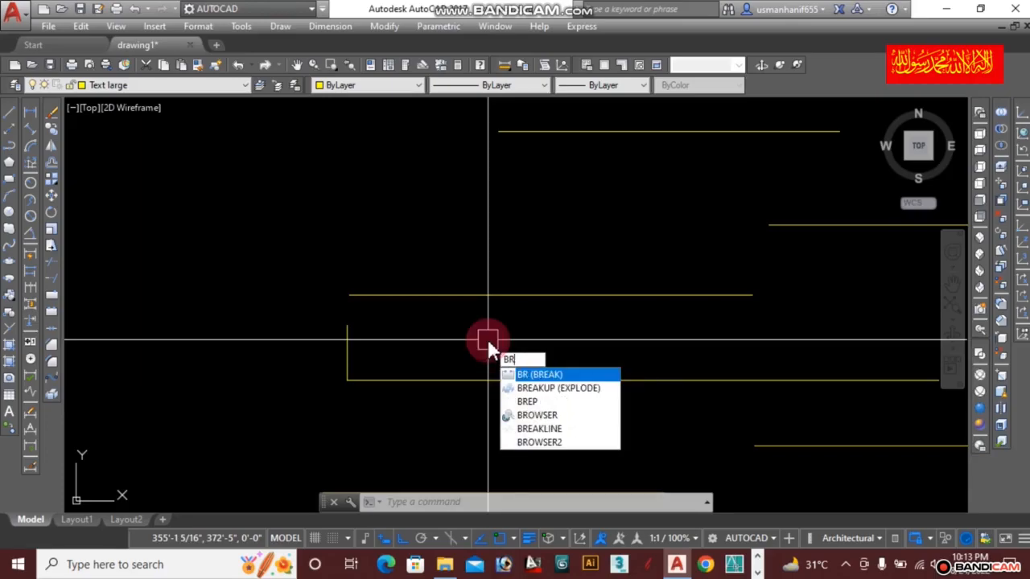
key(Return)
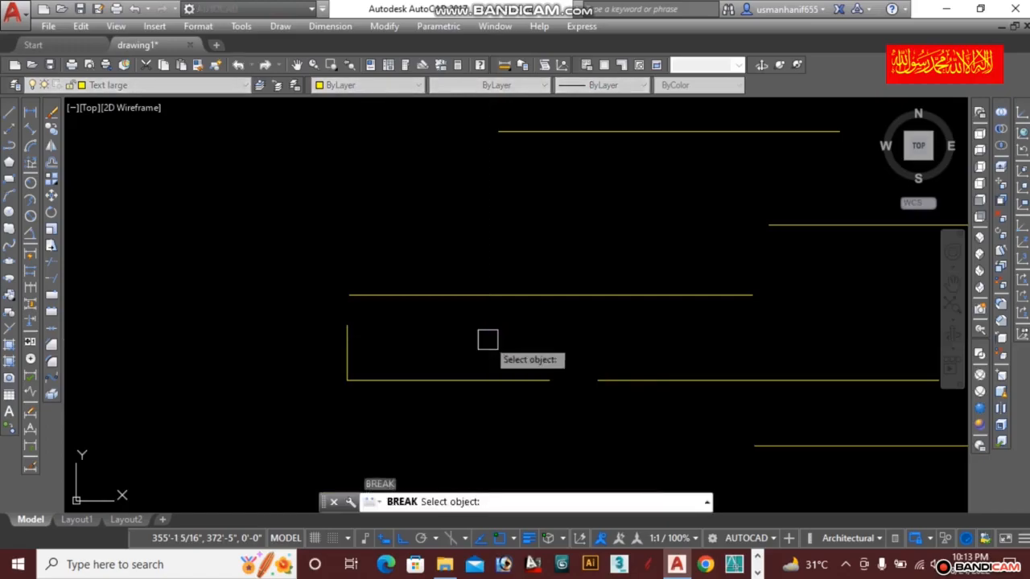
click(450, 296)
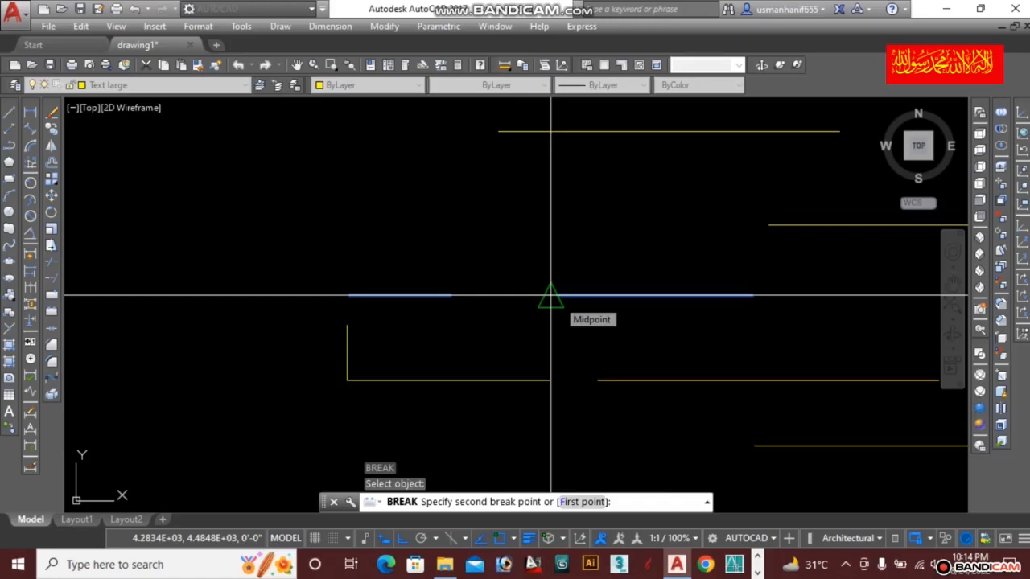
click(596, 295)
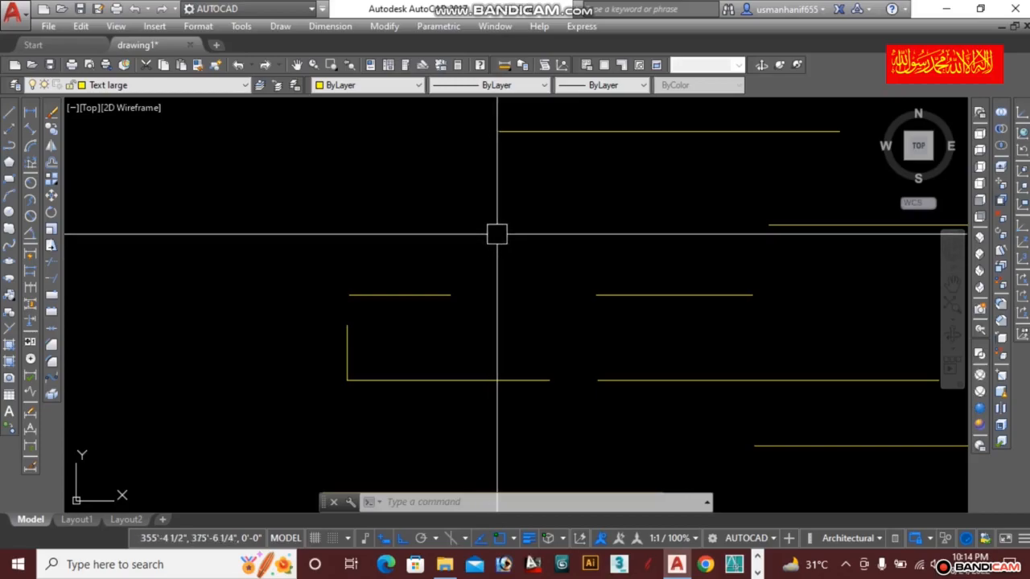
Break the horizontal leg of the L-shaped corner between two points, removing roughly its middle half
mouse_move(444, 297)
middle_down()
mouse_move(377, 293)
mouse_move(439, 288)
middle_up()
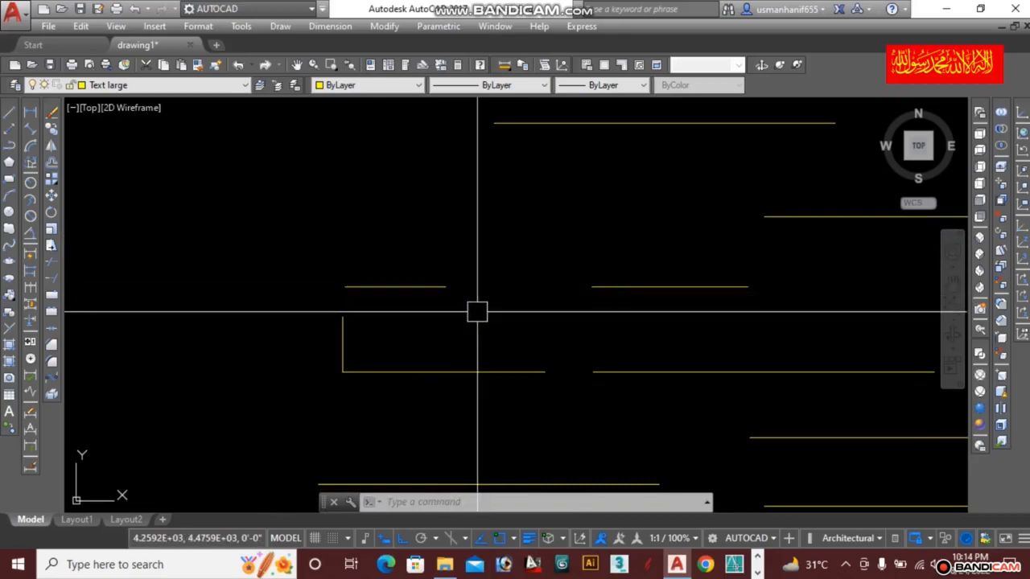
click(57, 311)
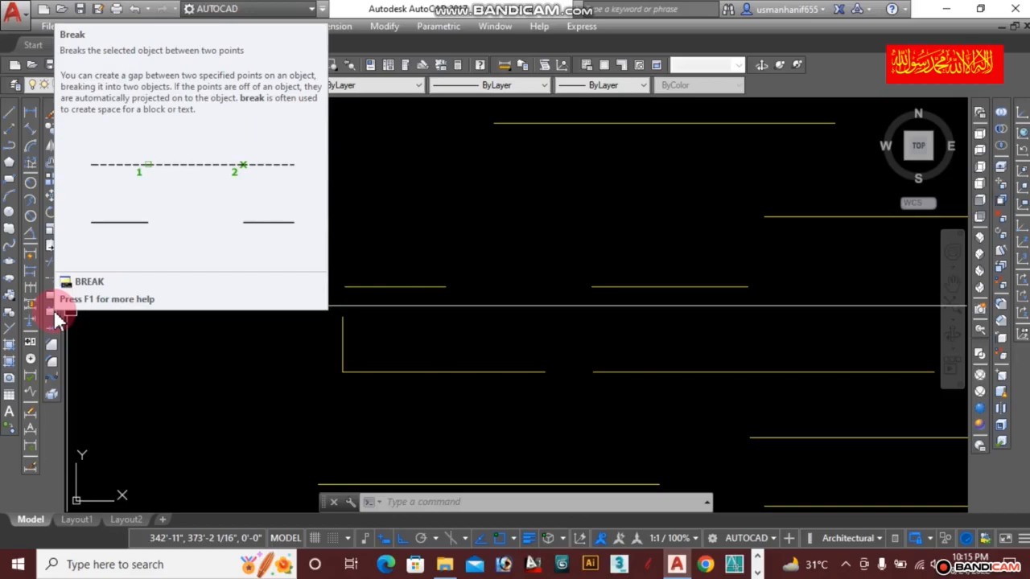
click(56, 319)
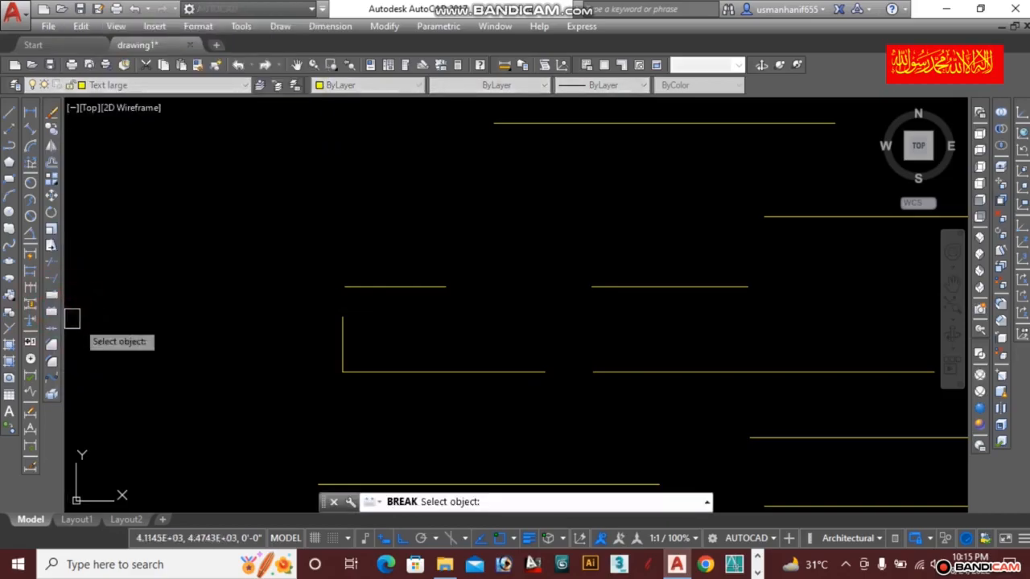
click(381, 366)
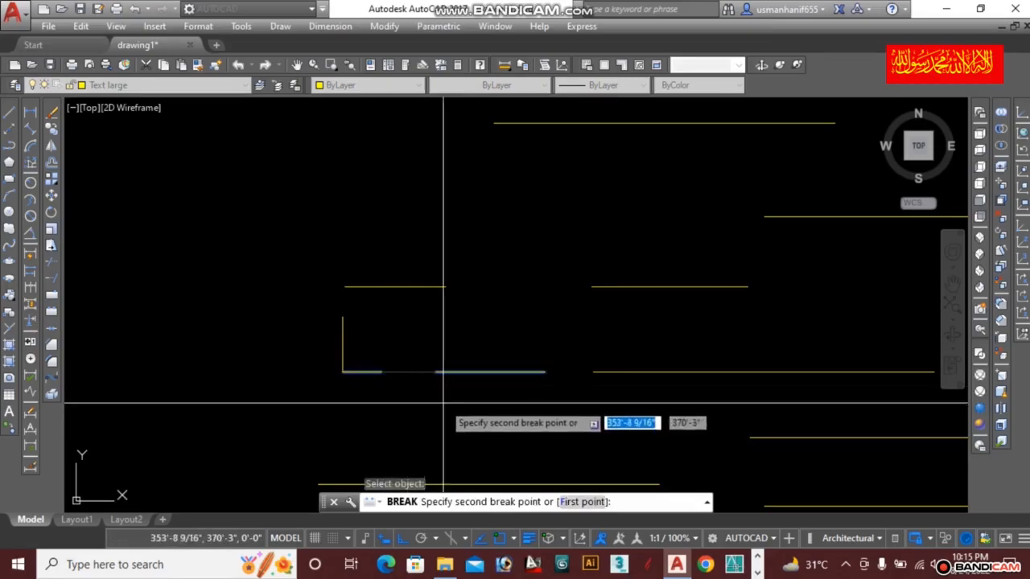
click(488, 372)
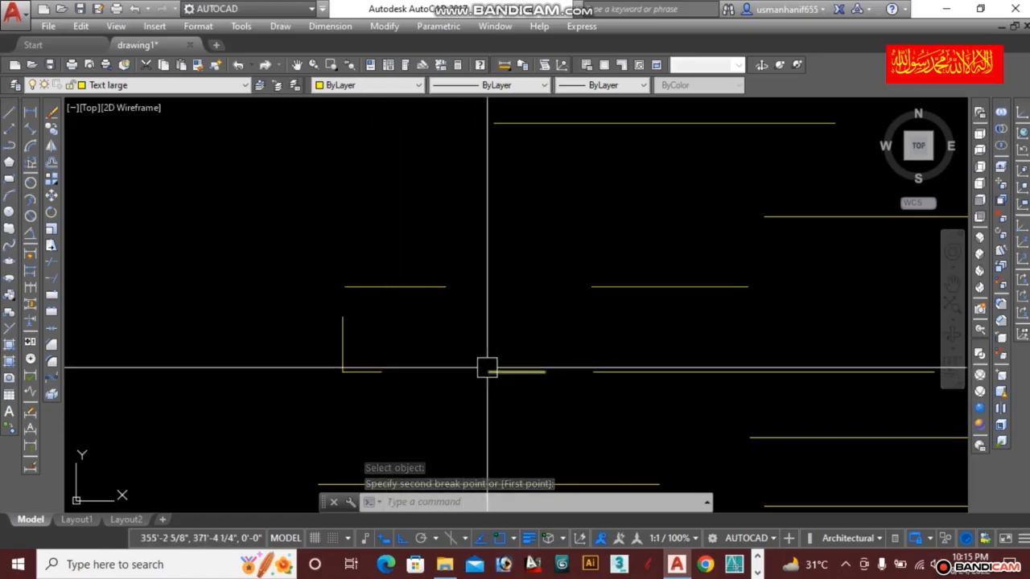
key(Escape)
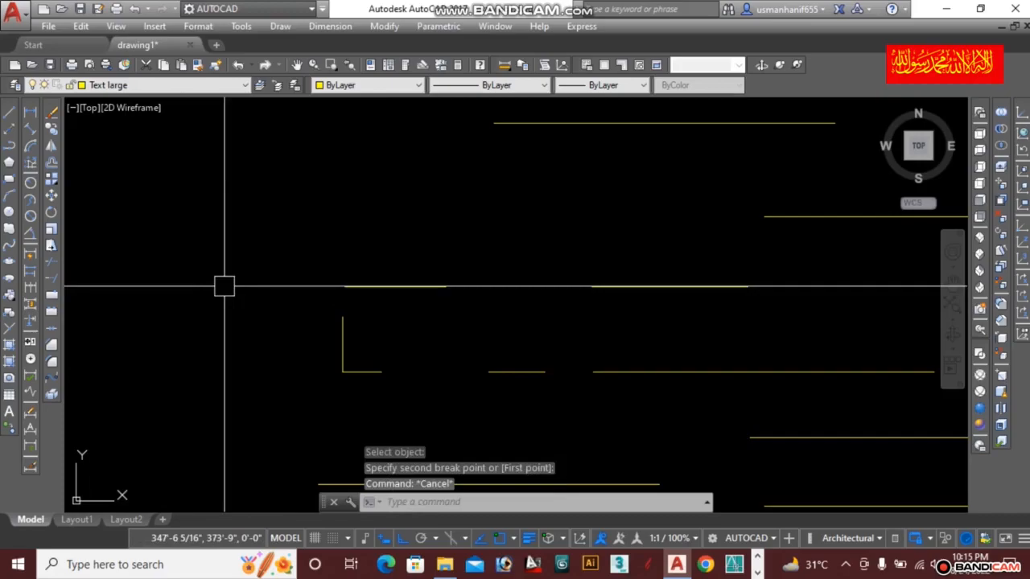
key(ctrl+alt+d)
click(1019, 140)
mouse_move(372, 333)
mouse_down()
mouse_move(390, 382)
mouse_move(523, 405)
mouse_move(498, 406)
mouse_up()
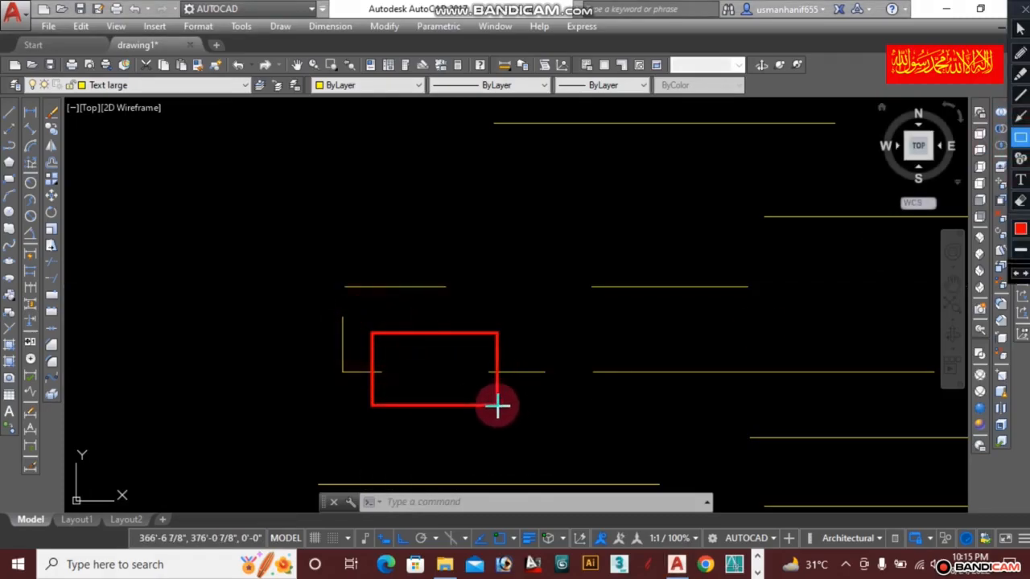
key(ctrl+z)
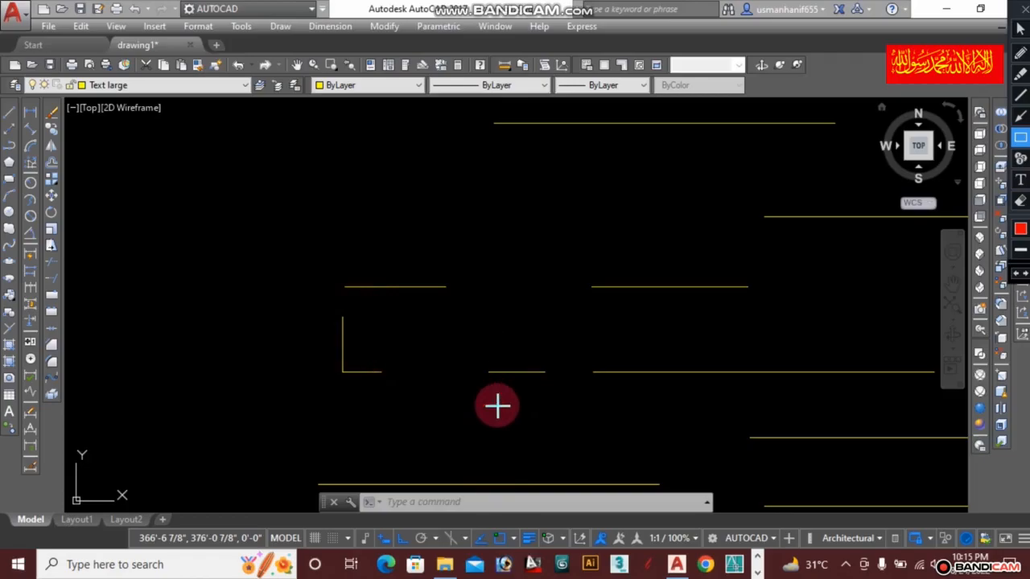
click(1023, 9)
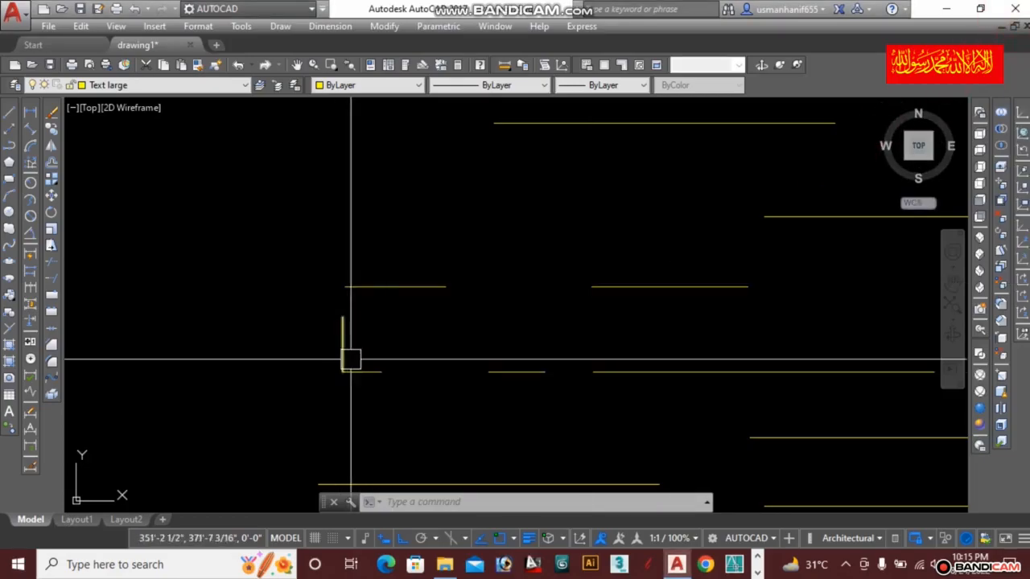
Use Break at Point to split the short horizontal segment attached to the vertical line at its midpoint
scroll(370, 370, up, 3)
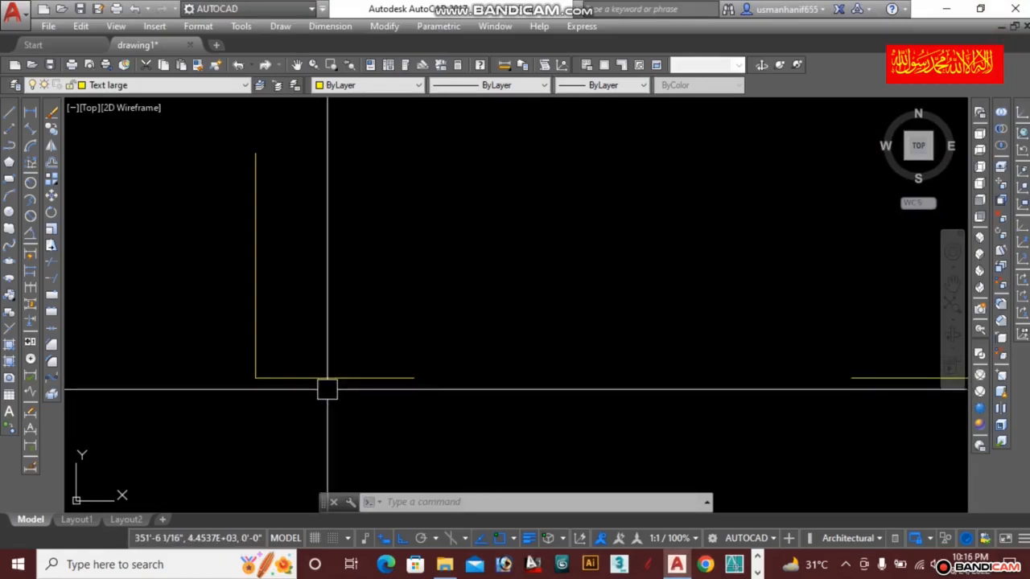
scroll(359, 384, down, 1)
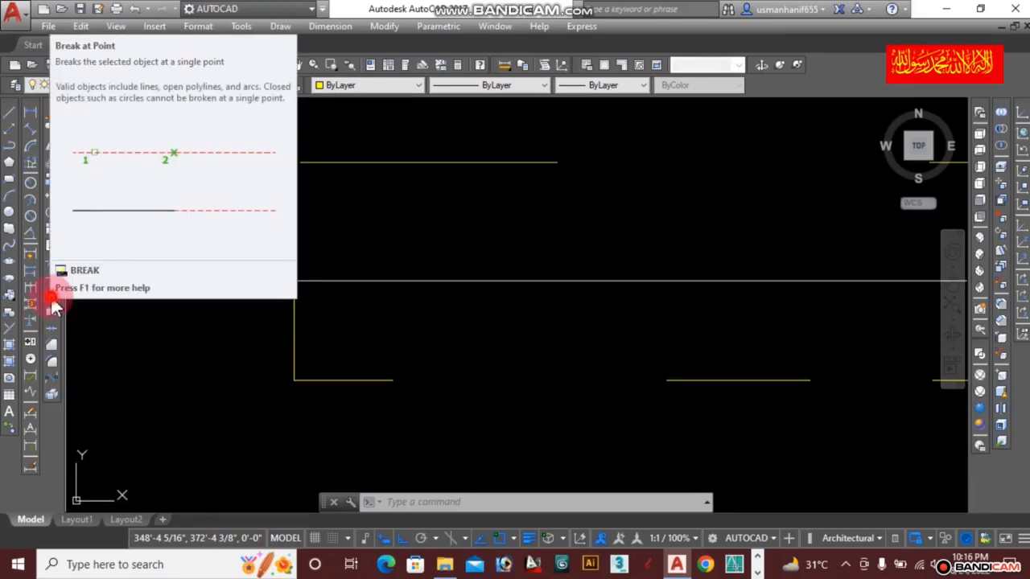
click(51, 296)
scroll(342, 383, up, 6)
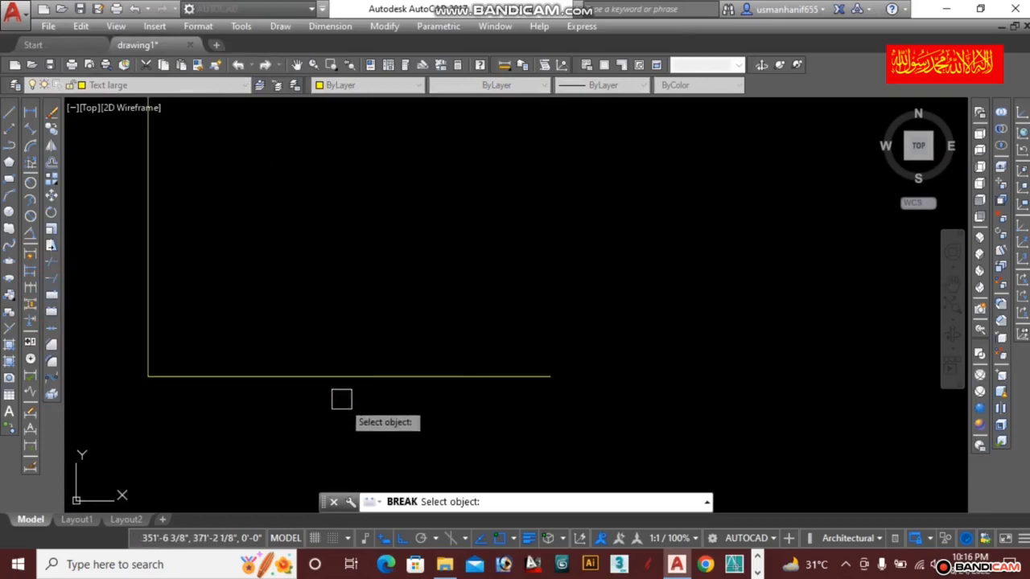
click(344, 378)
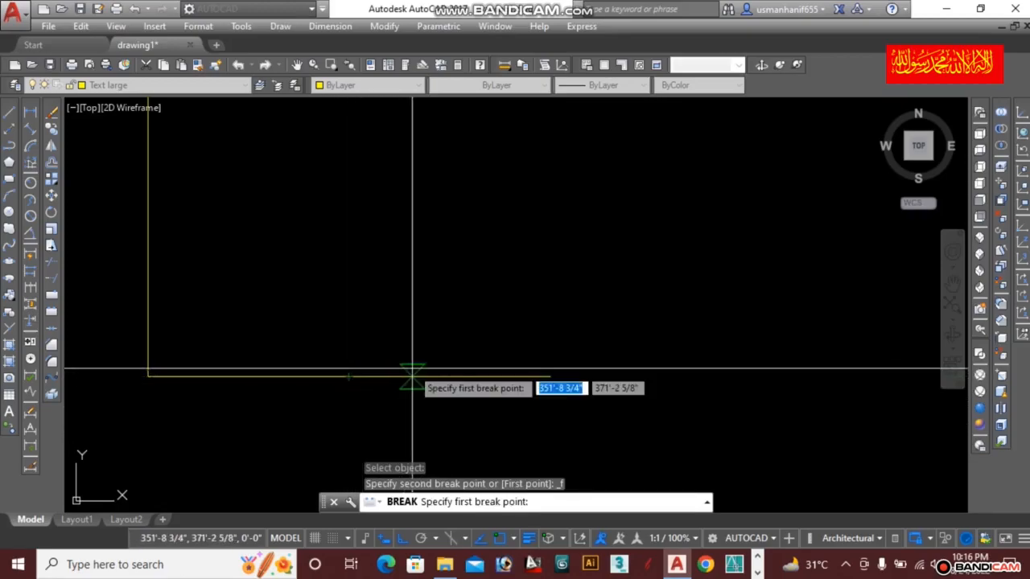
click(347, 376)
text(@)
key(Return)
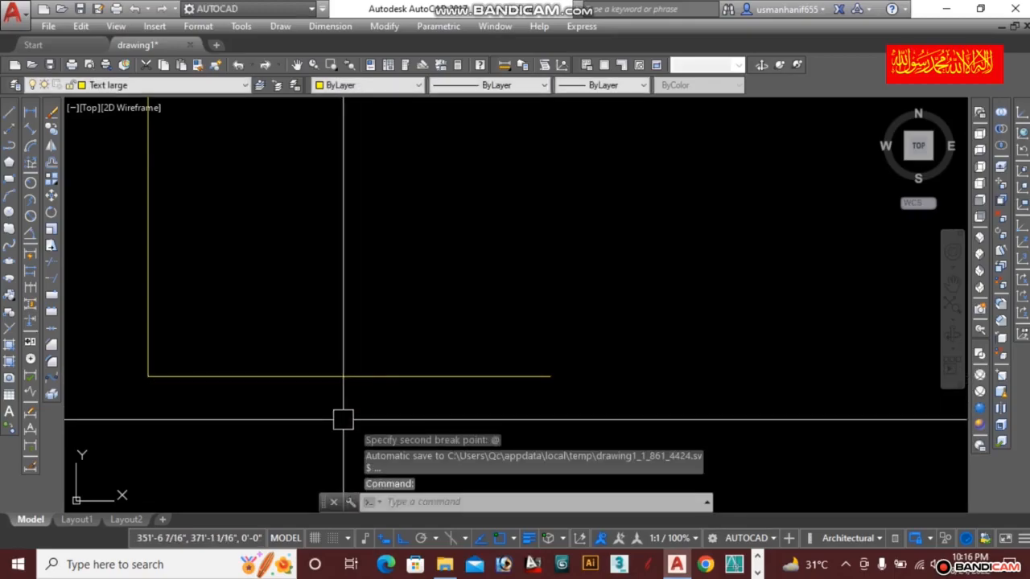
Select the halves of the split segment in turn to check that they are separate lines, and clear the selection
click(390, 377)
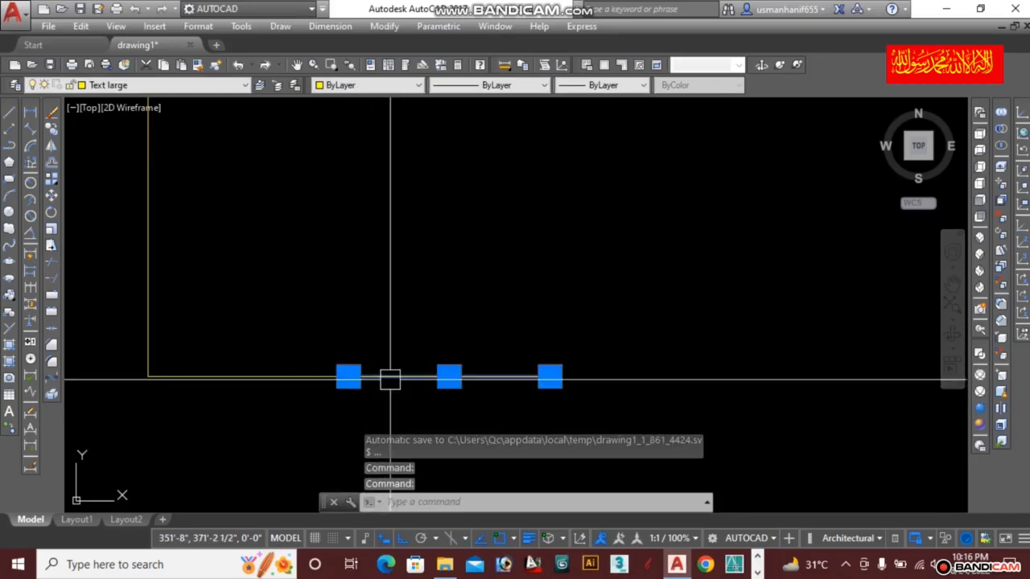
click(278, 379)
key(Escape)
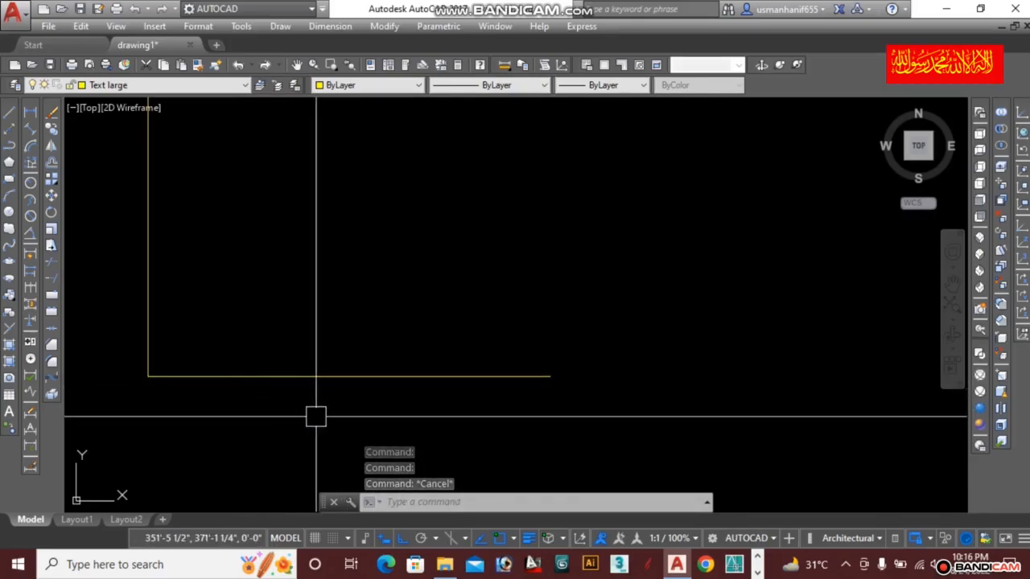
mouse_move(288, 379)
middle_down()
mouse_move(391, 334)
mouse_move(394, 342)
middle_up()
click(394, 335)
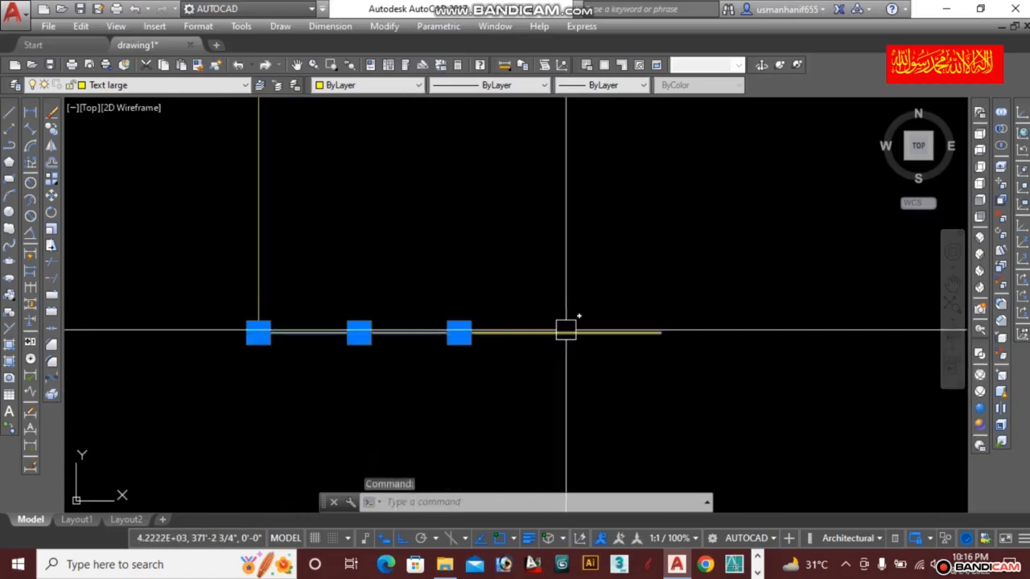
key(Escape)
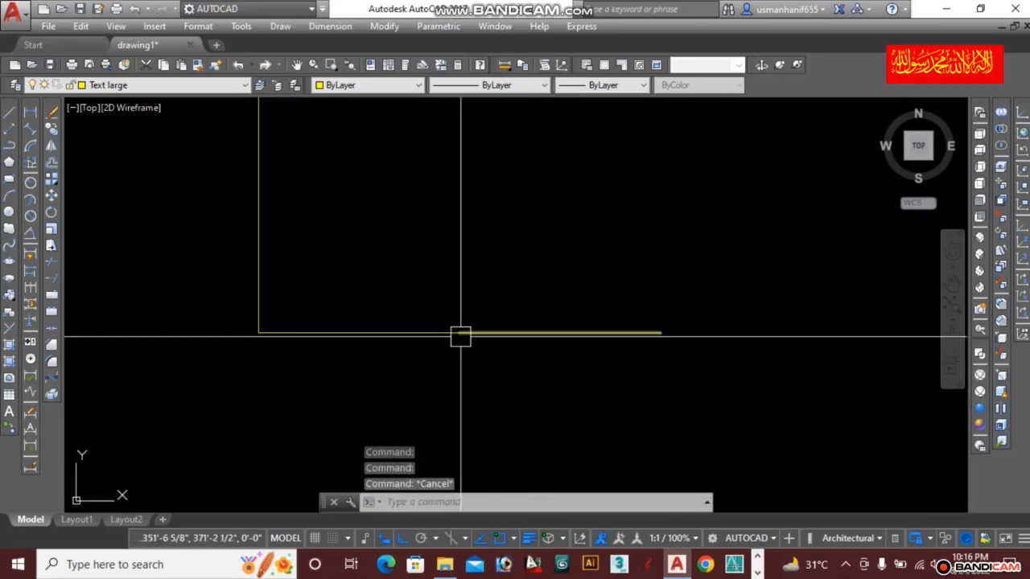
scroll(467, 332, down, 2)
scroll(491, 346, down, 2)
middle_drag(567, 351, 414, 358)
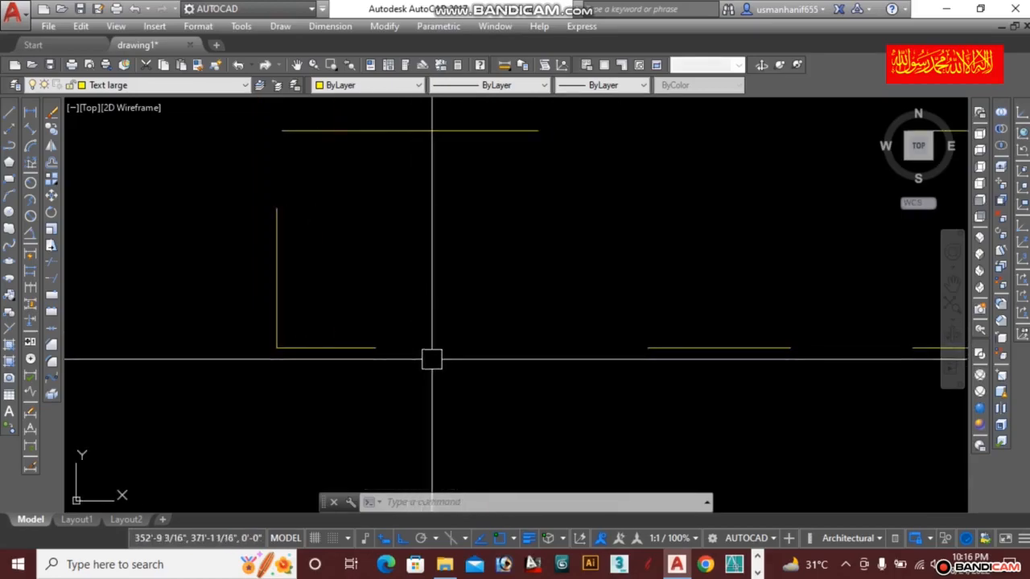
scroll(452, 370, down, 3)
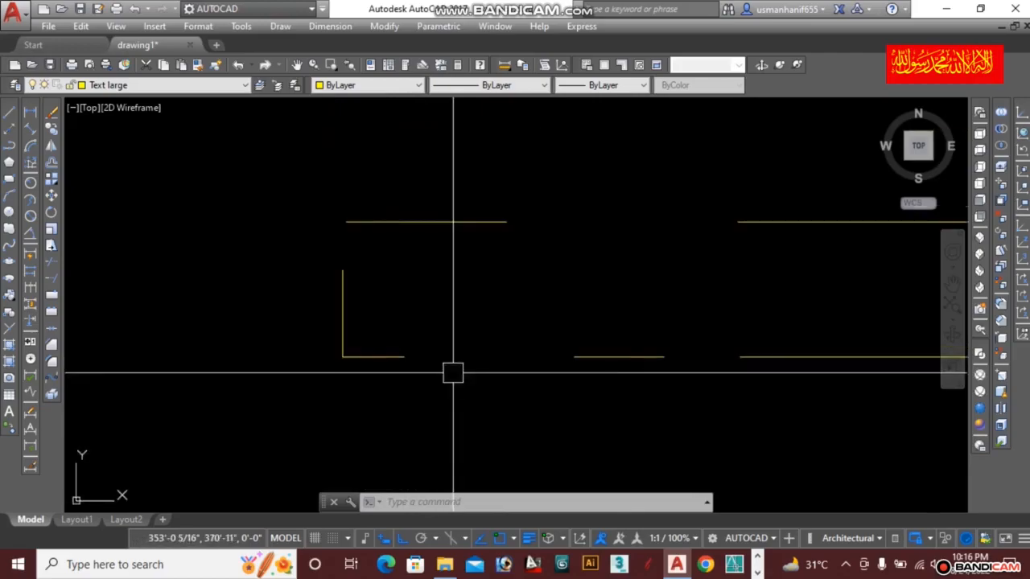
middle_drag(639, 246, 477, 290)
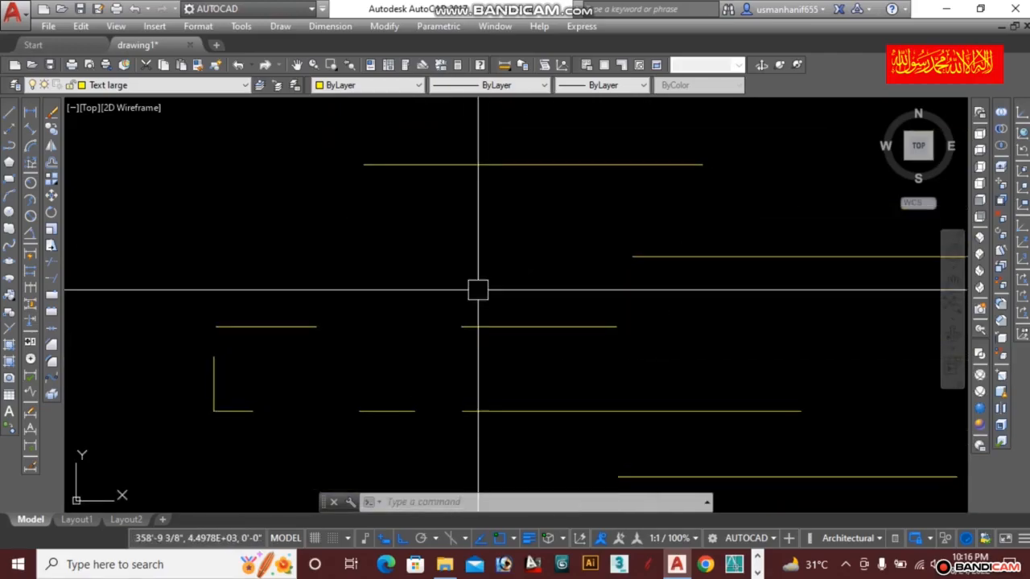
middle_drag(620, 295, 470, 307)
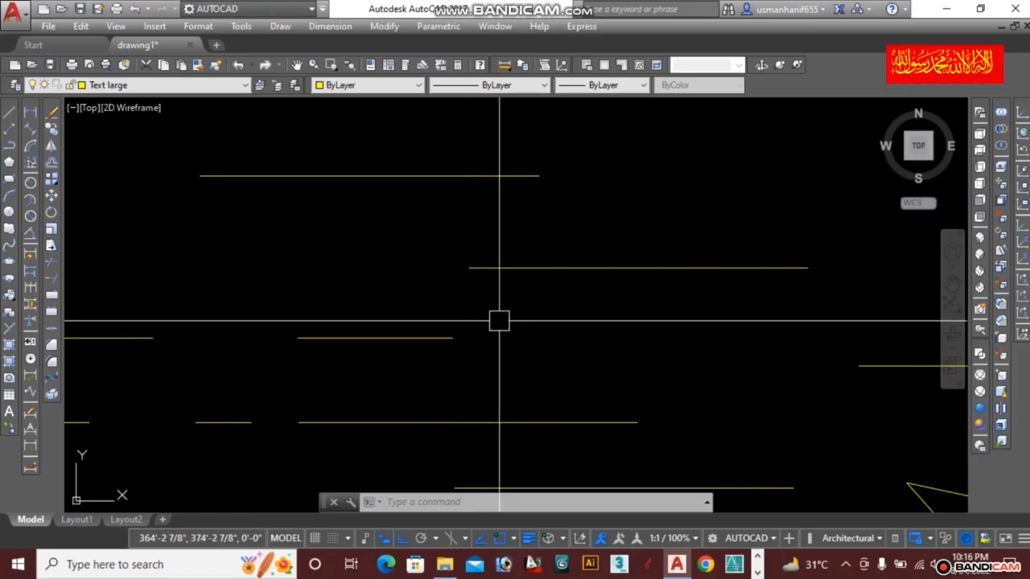
text(f)
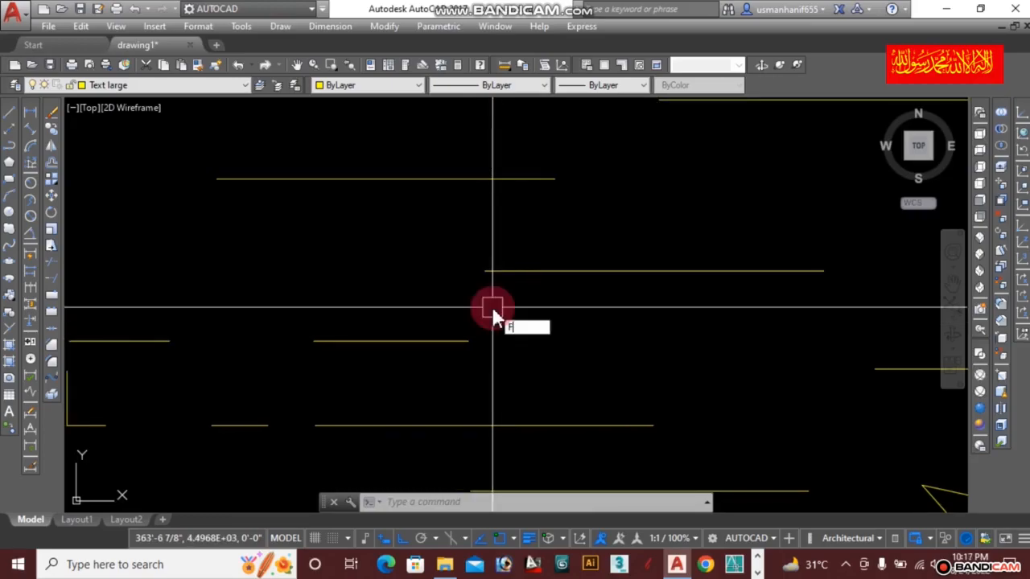
key(Return)
scroll(492, 306, down, 1)
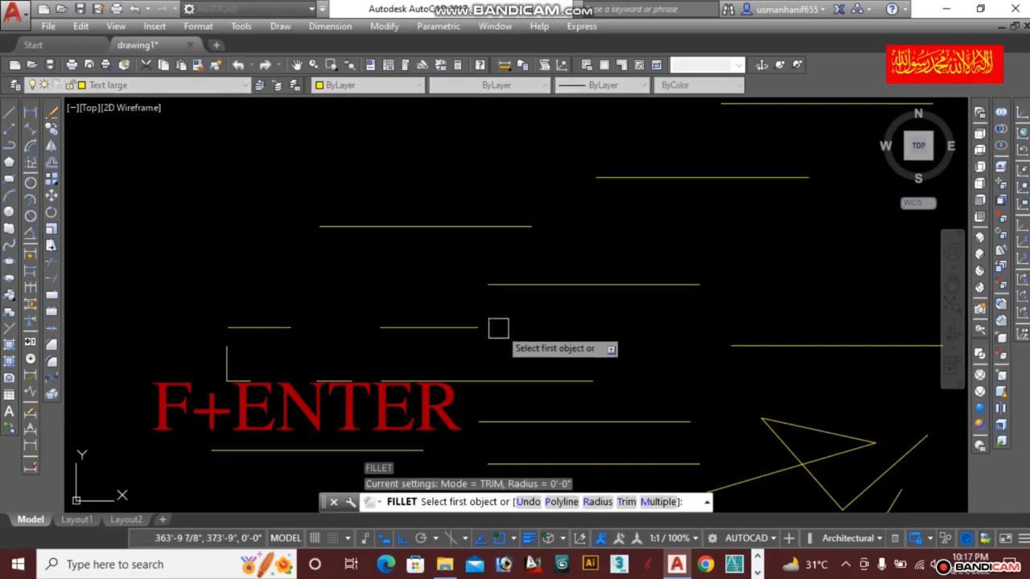
scroll(685, 325, down, 1)
scroll(395, 370, up, 1)
scroll(395, 368, up, 1)
scroll(407, 291, up, 1)
key(Escape)
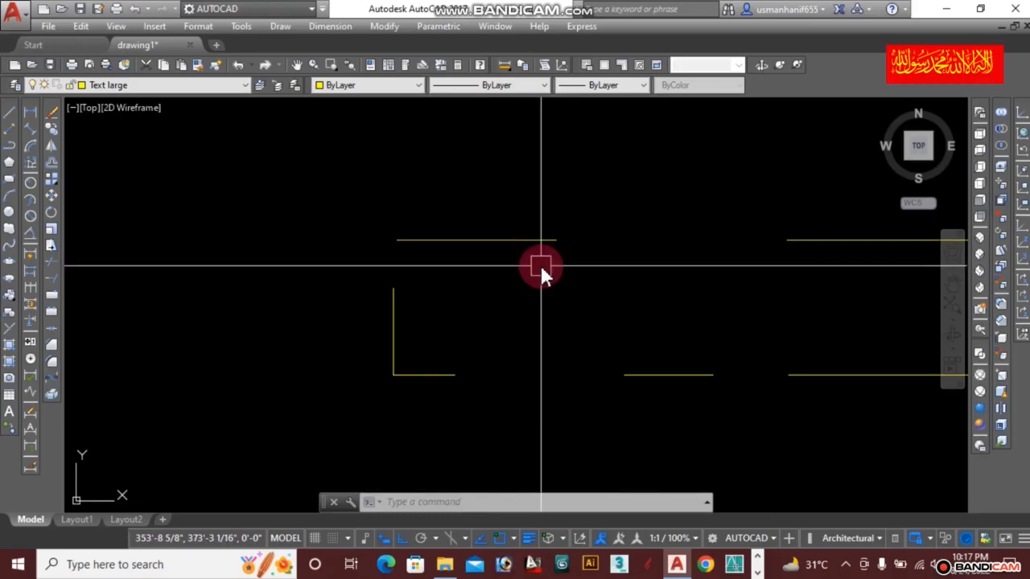
Draw a horizontal line in the gap between the two pieces of the broken line above the L-shaped corner, collinear with them
text(l)
key(Return)
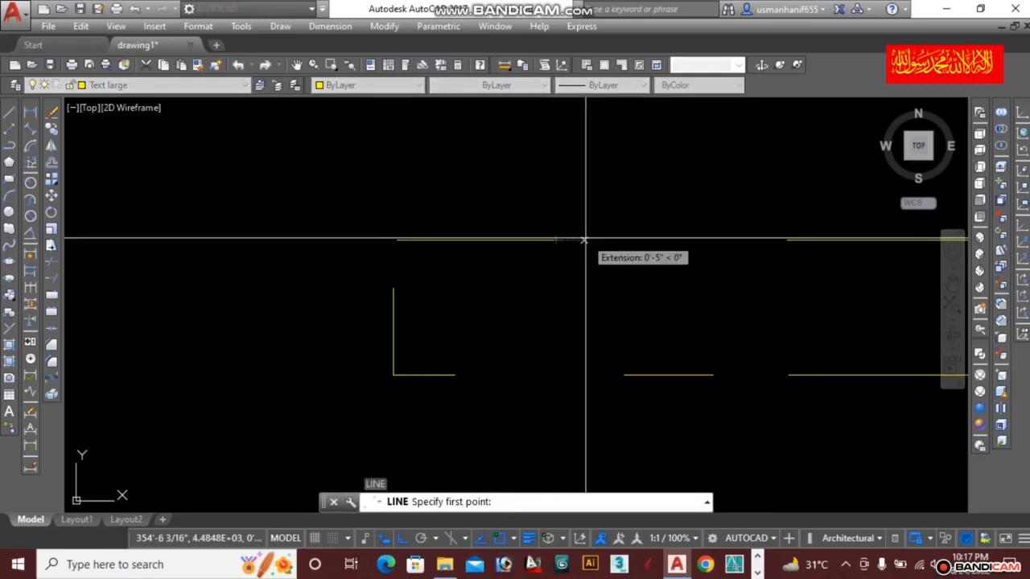
click(588, 239)
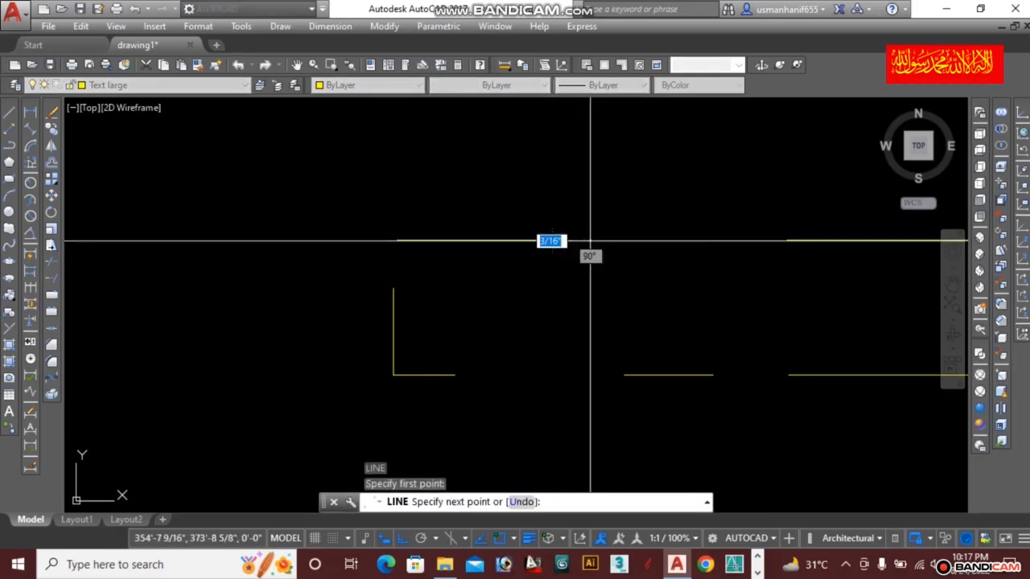
key(Escape)
scroll(618, 236, up, 4)
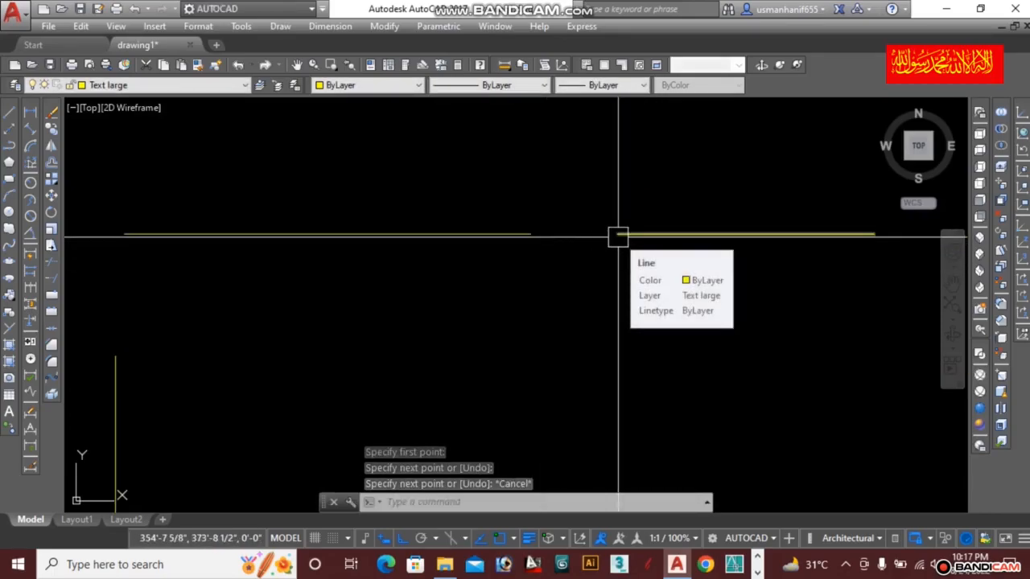
Try to fillet the first piece of the upper broken line with the neighbouring collinear line in the gap
scroll(620, 241, down, 3)
key(Escape)
click(514, 266)
text(f)
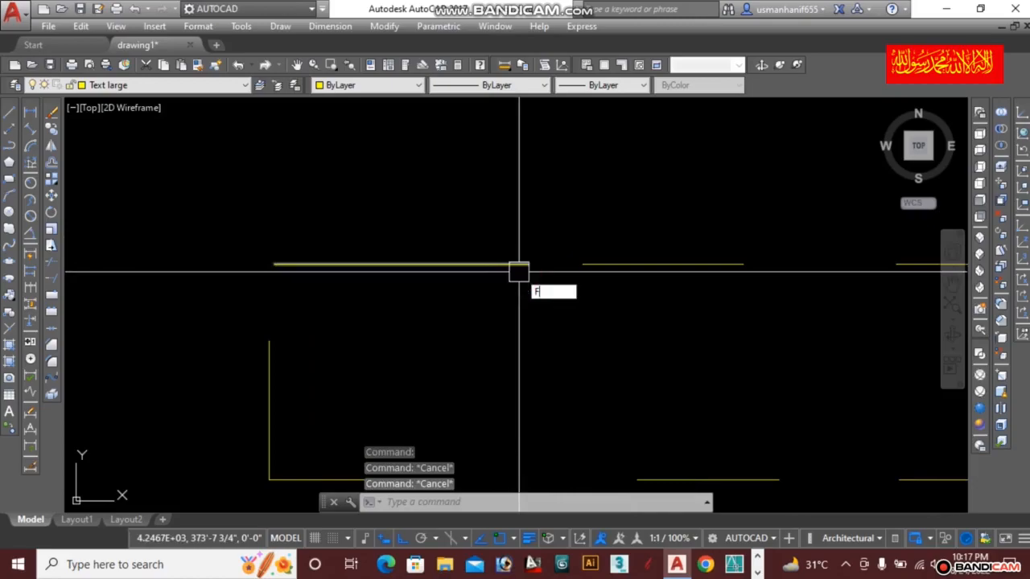
key(Return)
click(514, 266)
click(614, 265)
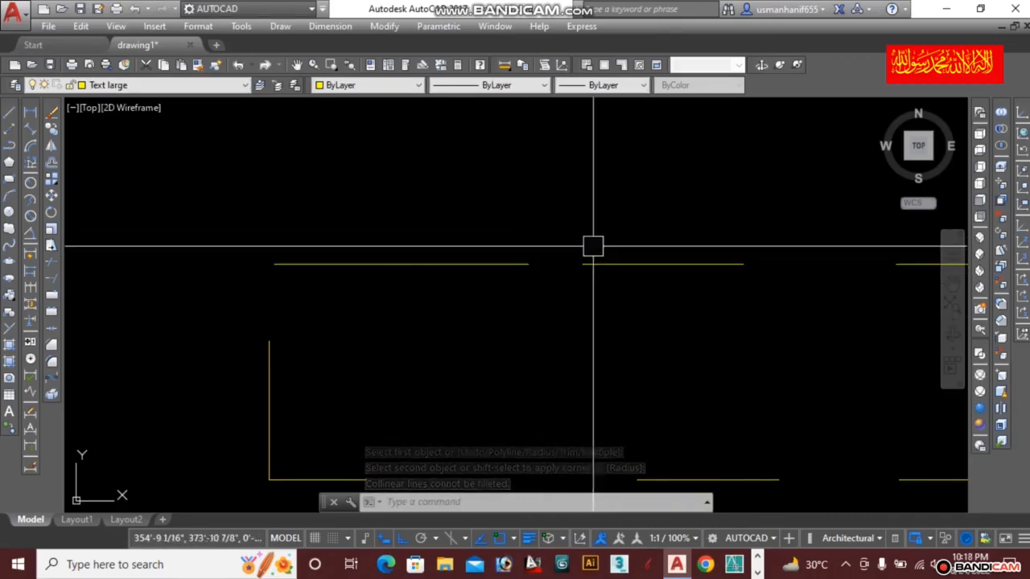
Select the vertical line and the horizontal line above it to point out the open corner, and clear the selection
scroll(573, 262, down, 2)
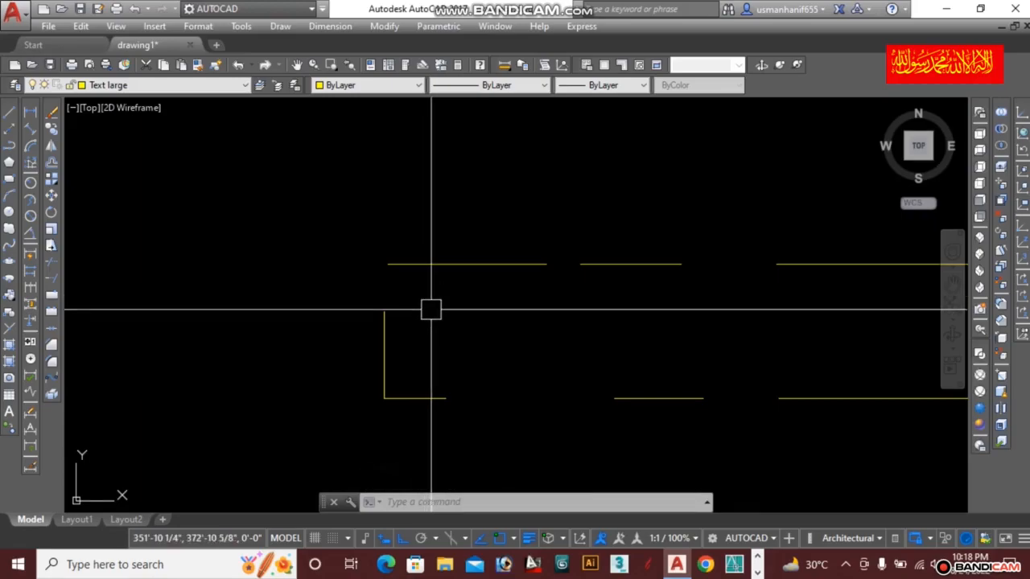
click(385, 337)
scroll(384, 336, up, 2)
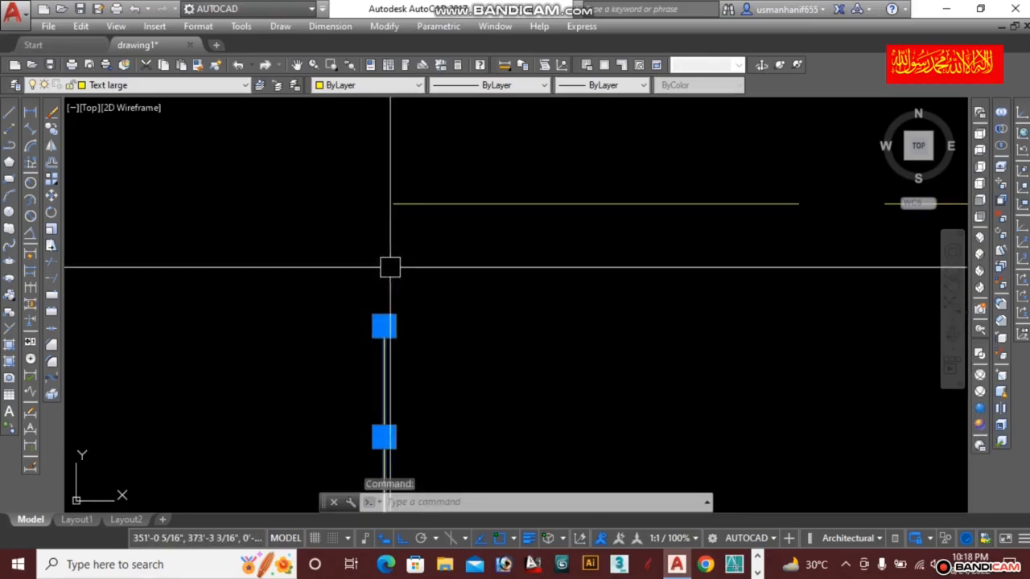
click(432, 206)
key(Escape)
scroll(450, 206, down, 1)
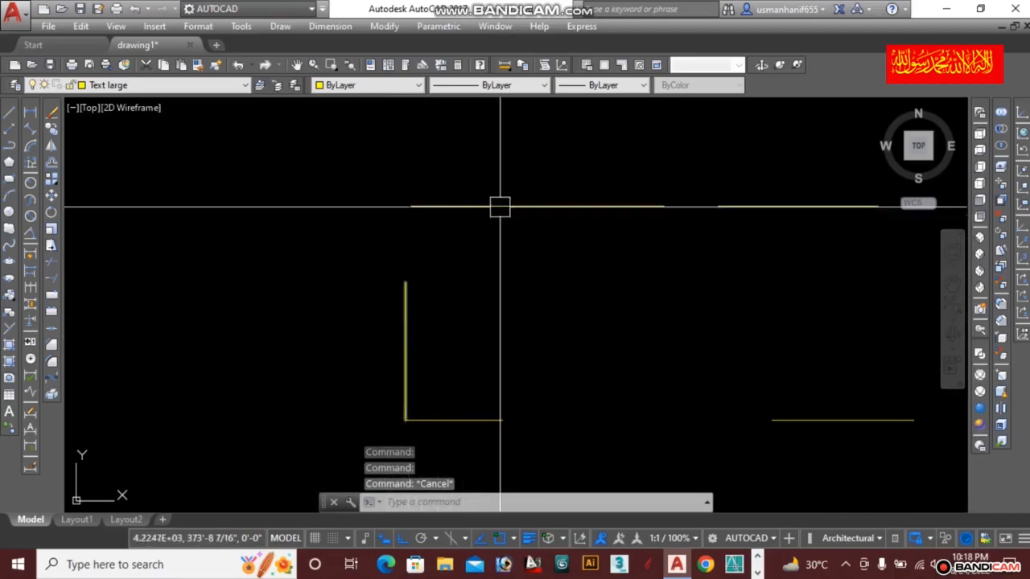
Fillet the vertical line with the horizontal line above it so they meet in a sharp corner
middle_drag(460, 287, 463, 268)
text(f)
key(Return)
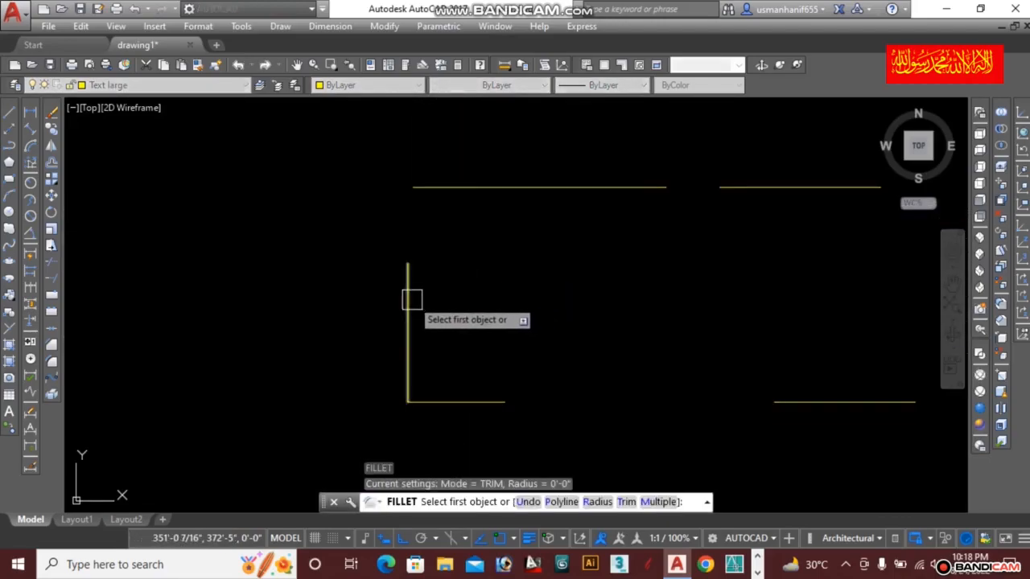
click(409, 298)
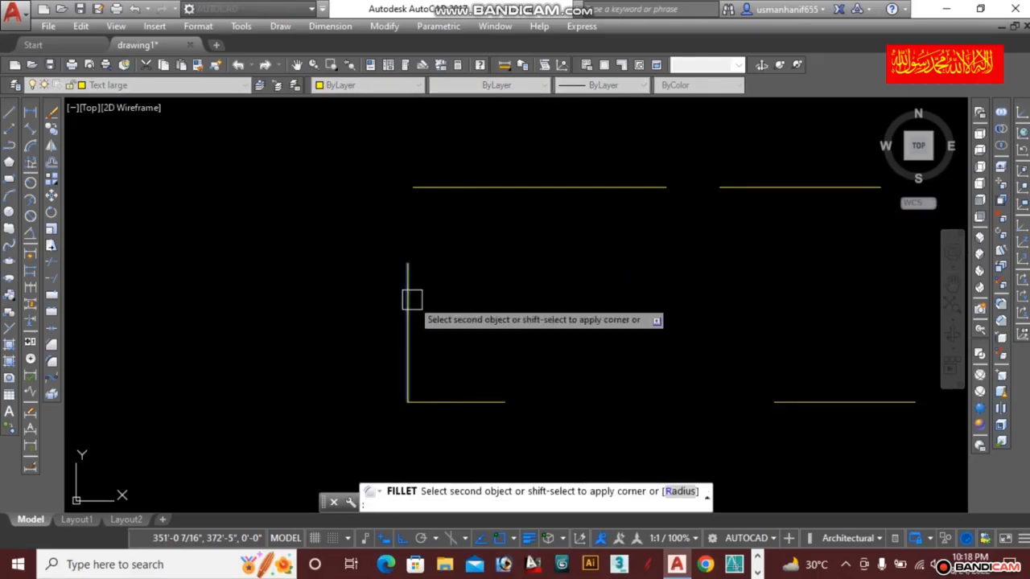
click(469, 190)
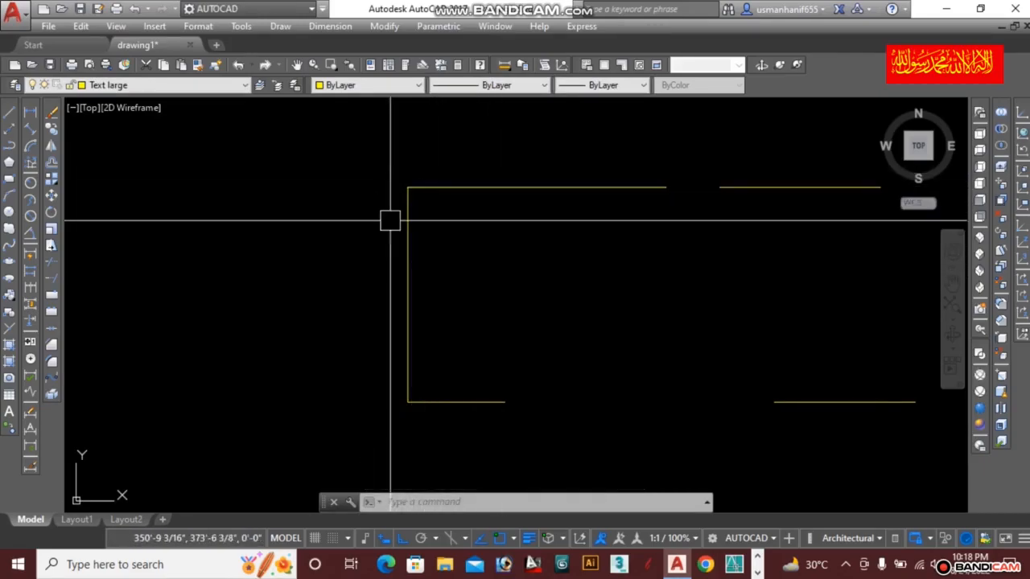
Shorten the vertical line by stretching its upper endpoint down to its midpoint, and clear the selection
scroll(427, 188, down, 2)
middle_drag(486, 263, 350, 304)
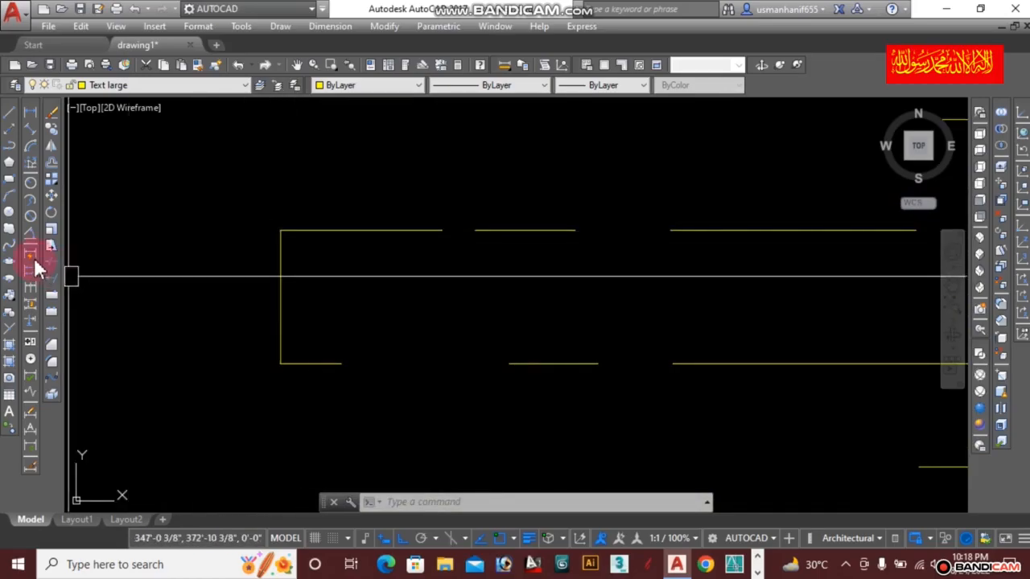
middle_drag(309, 282, 394, 288)
click(364, 258)
click(363, 237)
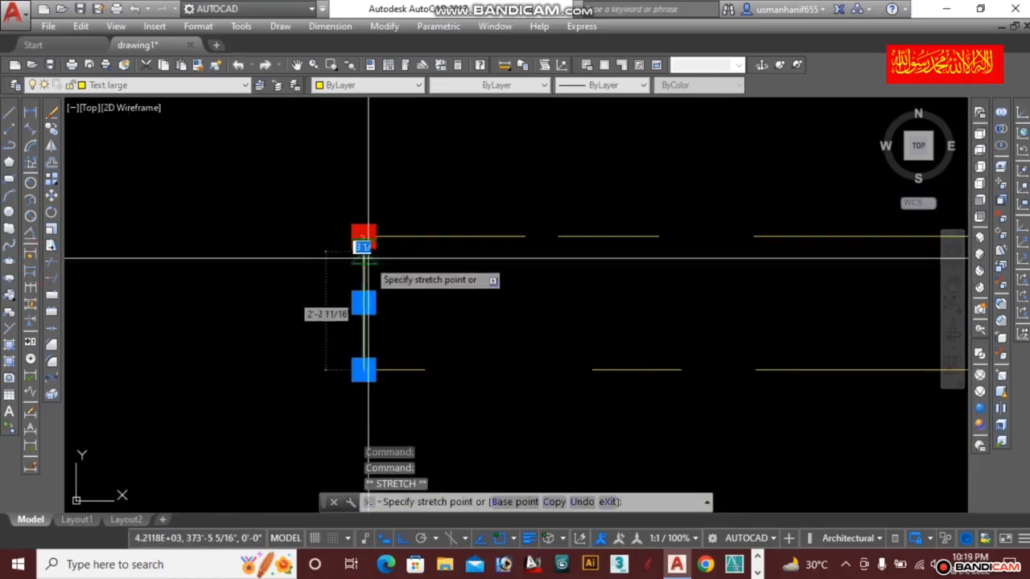
click(364, 302)
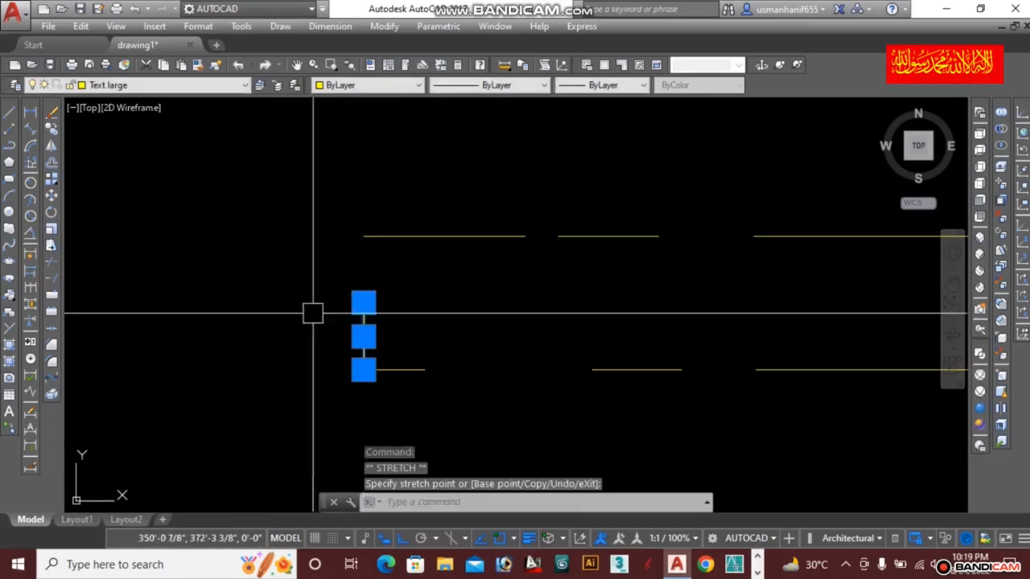
key(Escape)
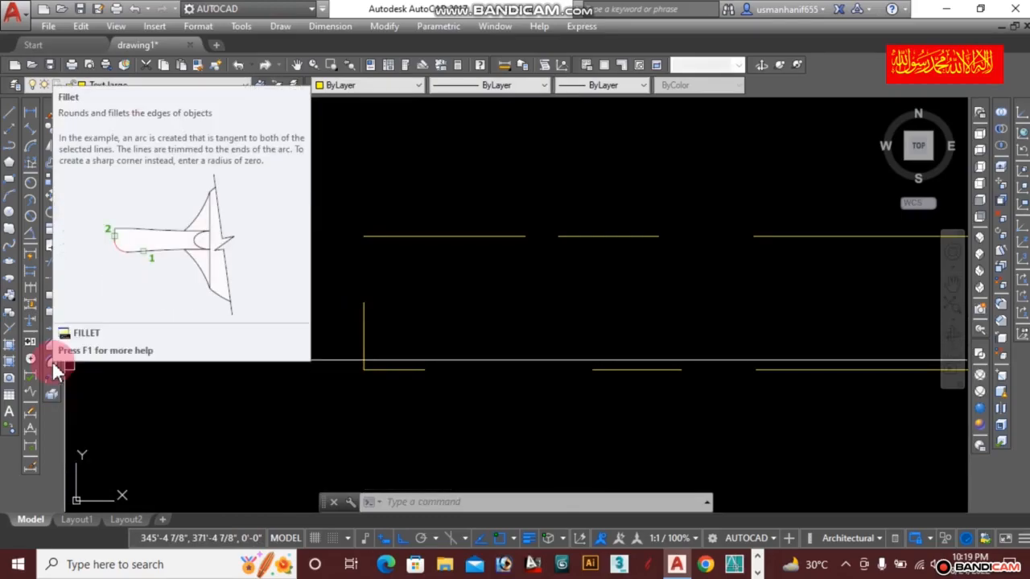
Fillet the shortened vertical line with the upper horizontal line to close the sharp corner again, and inspect the corner up close
click(52, 360)
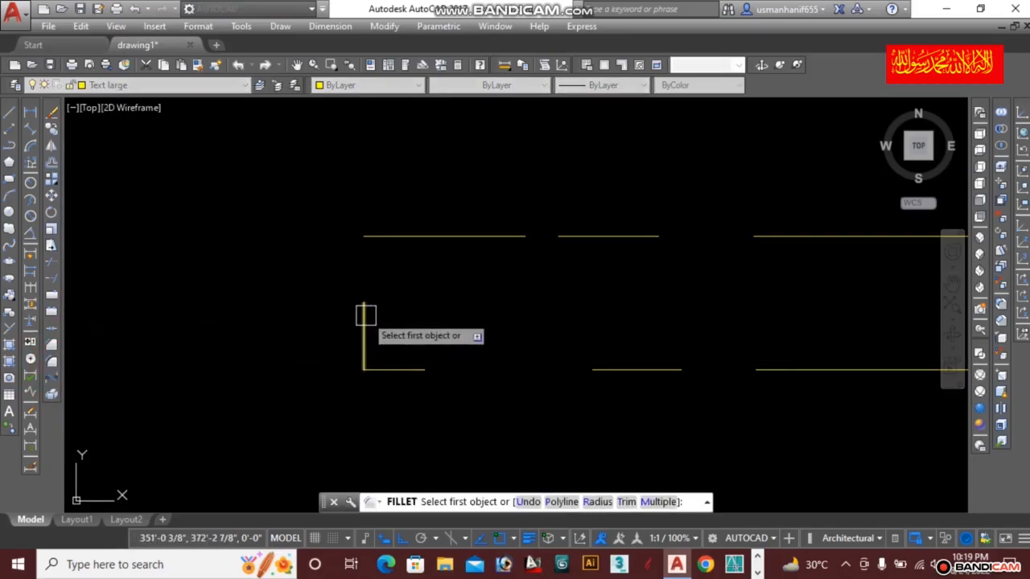
click(364, 314)
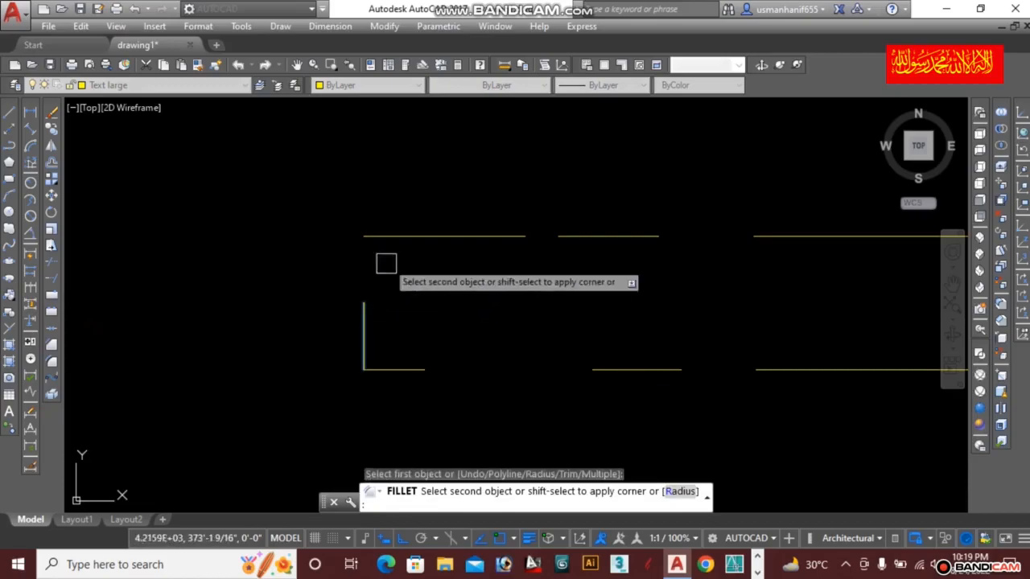
click(408, 239)
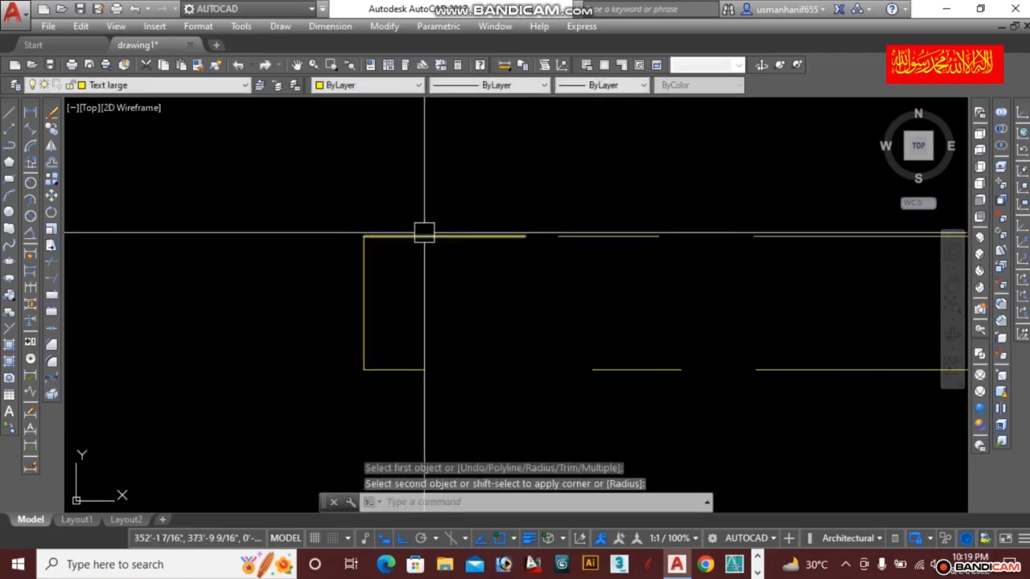
scroll(366, 246, up, 8)
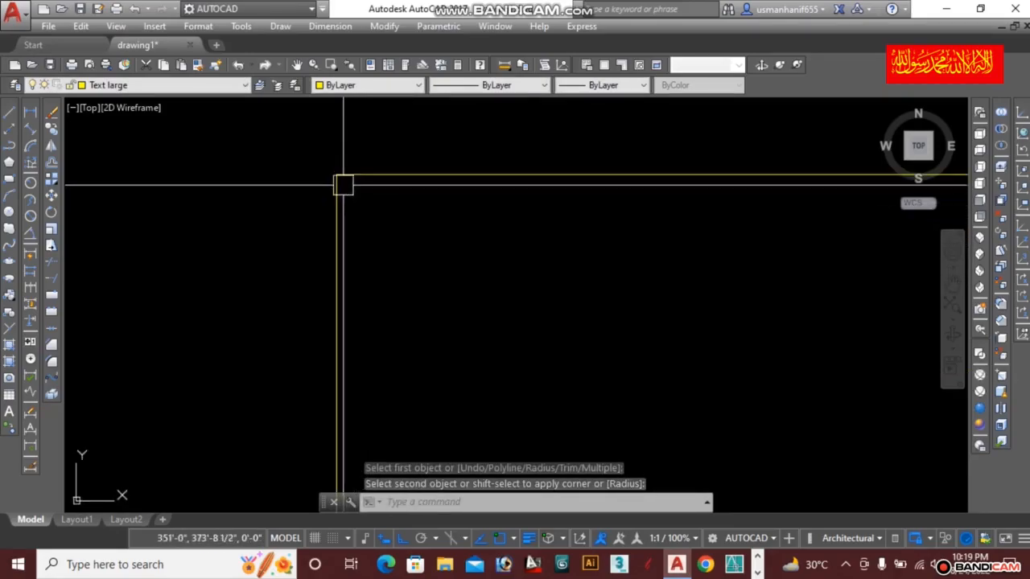
scroll(344, 185, down, 5)
scroll(345, 187, down, 3)
middle_drag(437, 248, 407, 310)
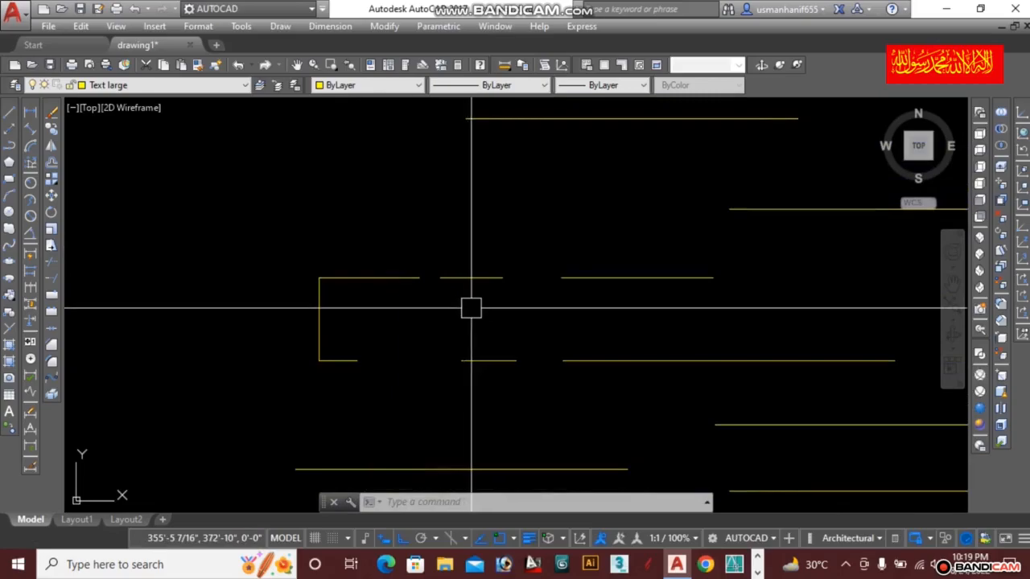
scroll(467, 284, up, 2)
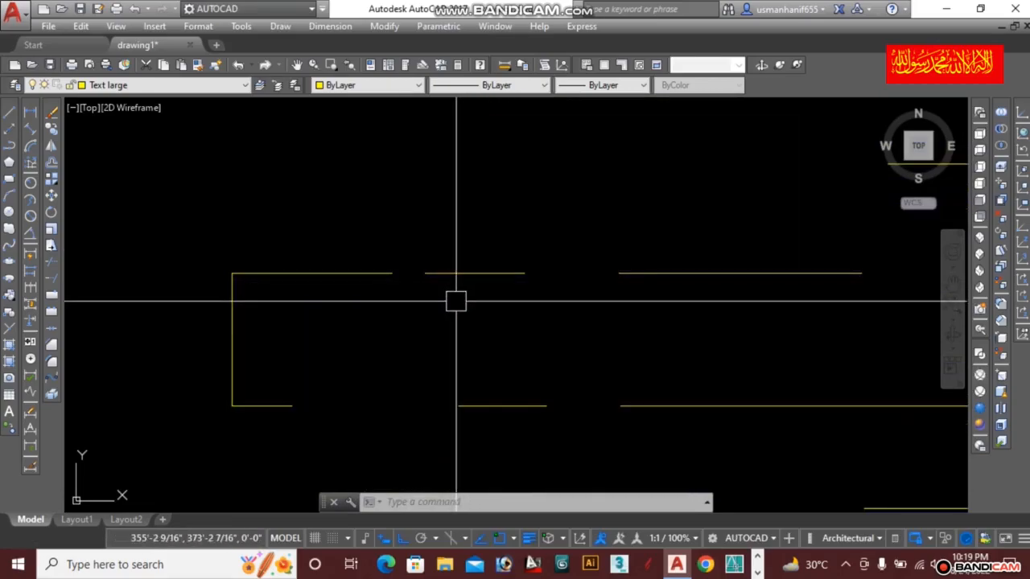
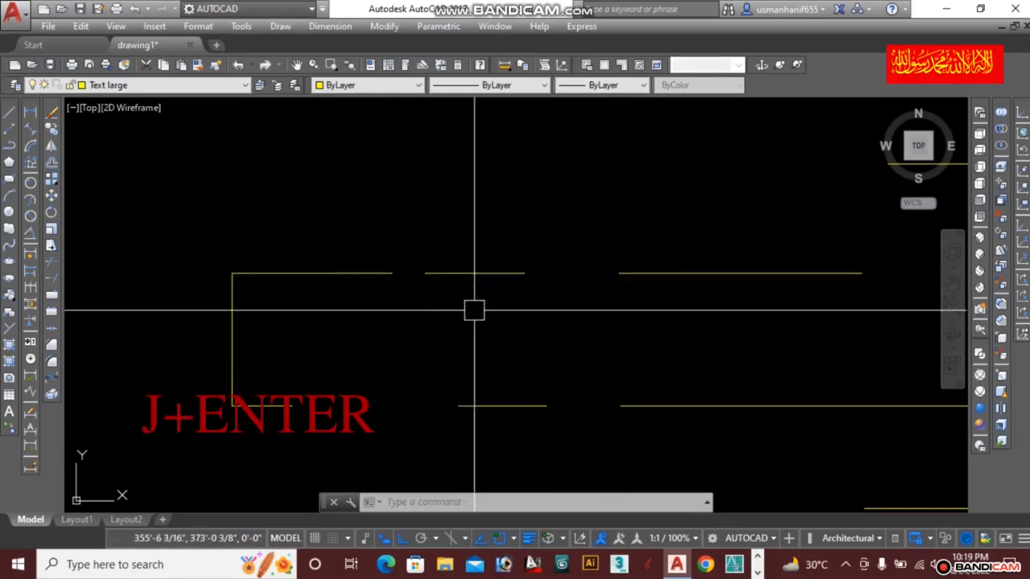
Join the upper horizontal line at the corner with the short collinear line beside it into one line
middle_drag(469, 311, 591, 309)
click(416, 347)
text(j)
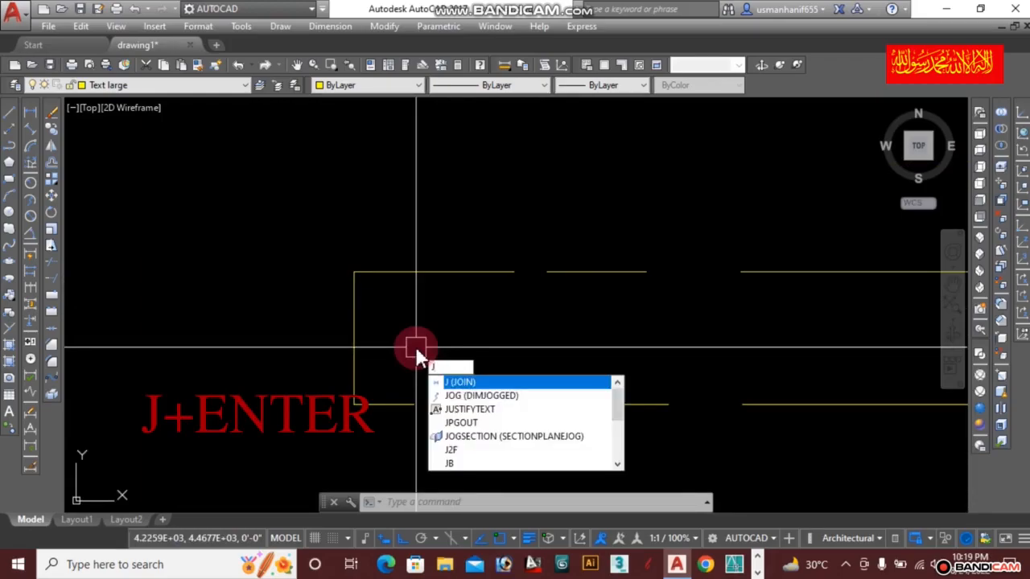
key(Return)
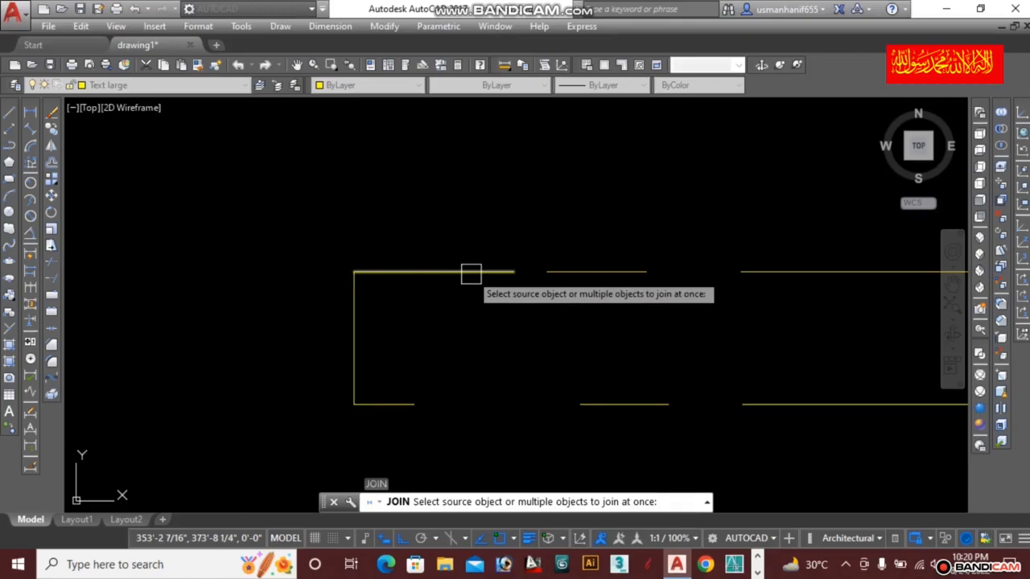
click(471, 273)
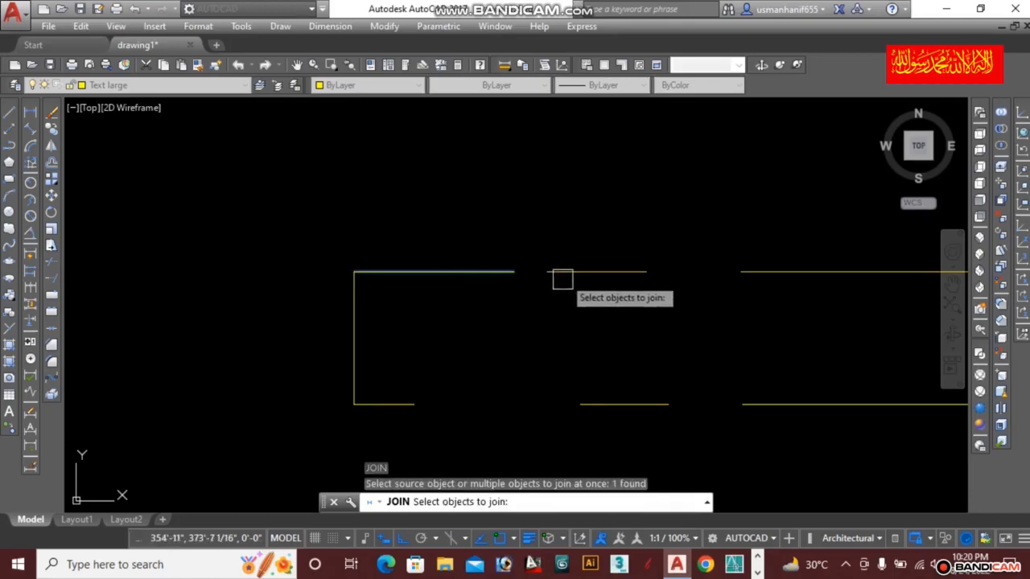
click(569, 274)
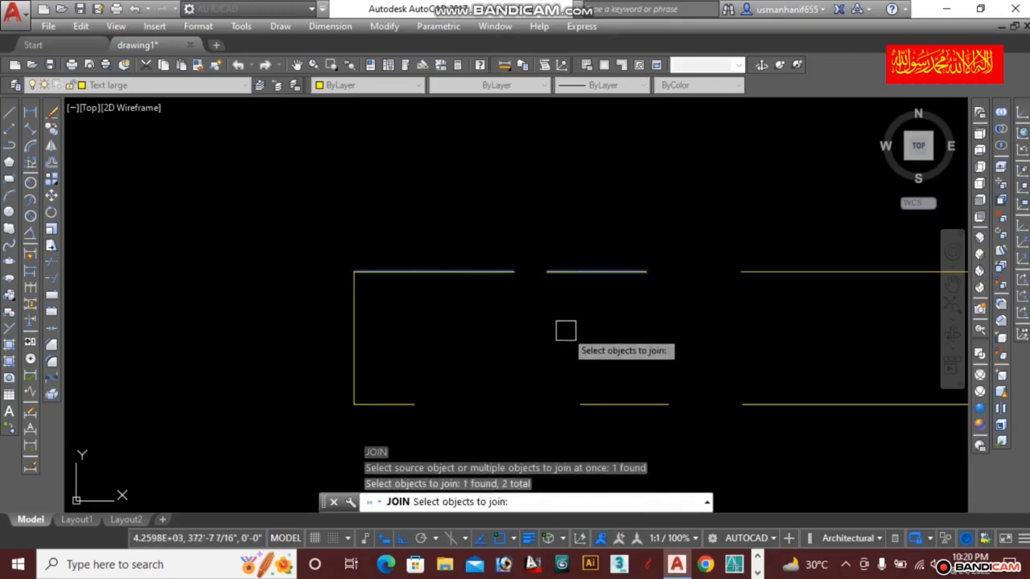
key(Return)
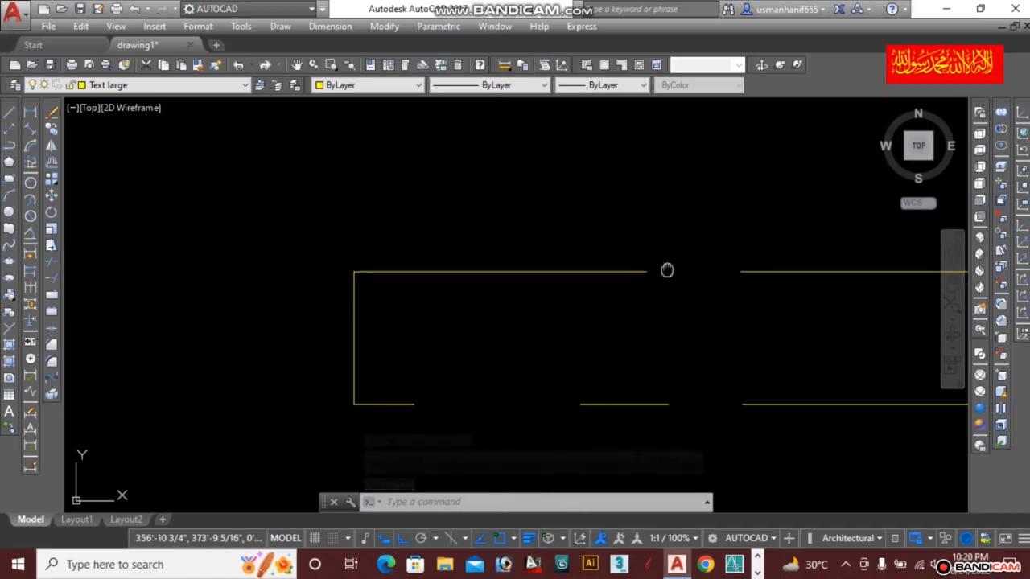
Join the lengthened upper horizontal line with the remaining collinear piece across the gap into a single line
middle_drag(667, 269, 509, 277)
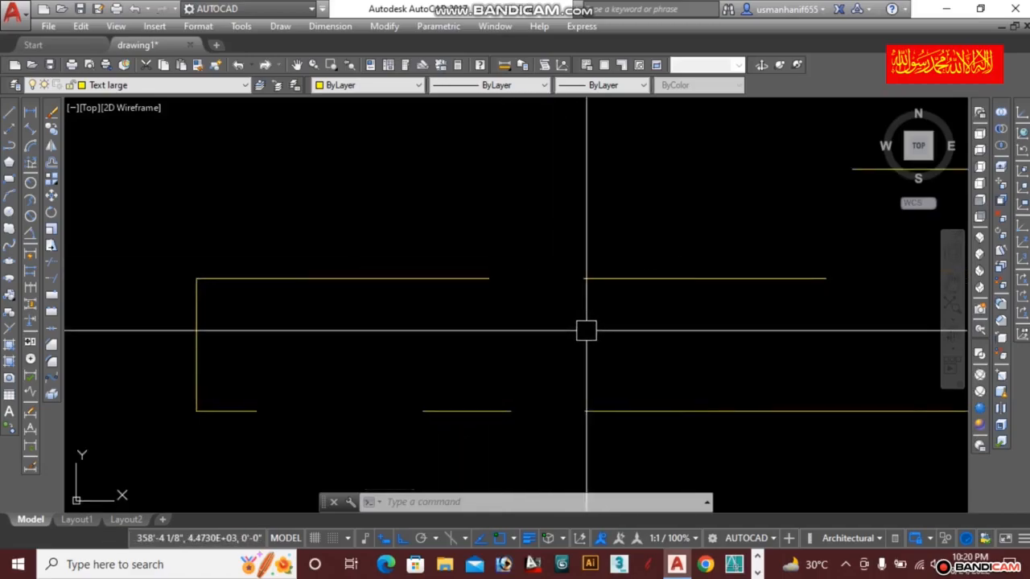
text(j)
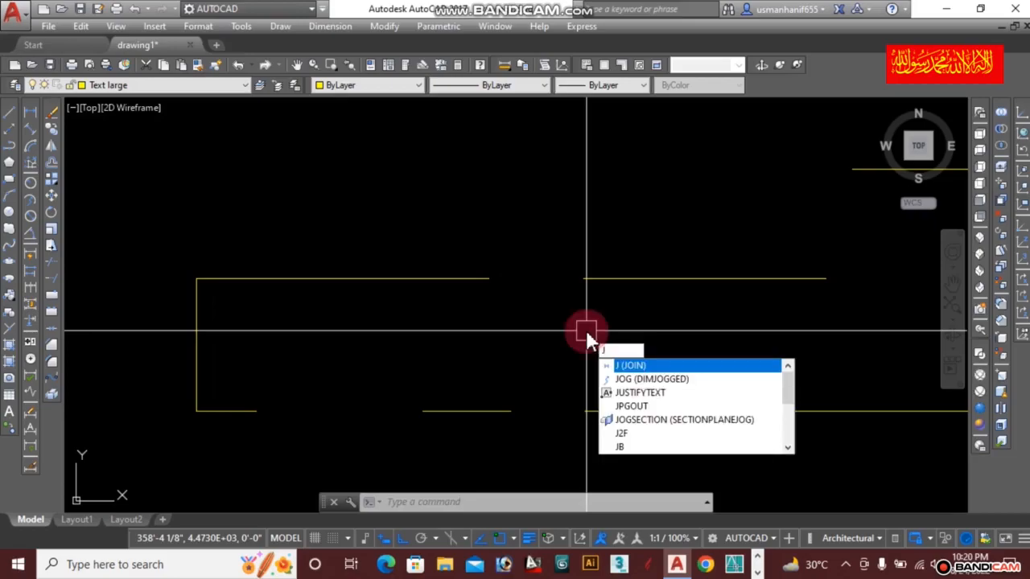
key(Return)
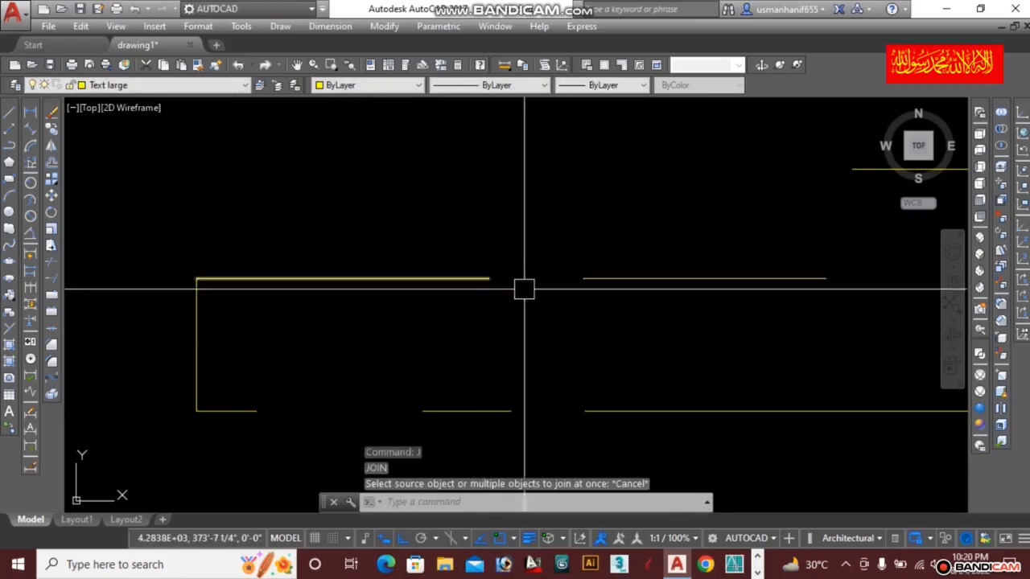
click(461, 279)
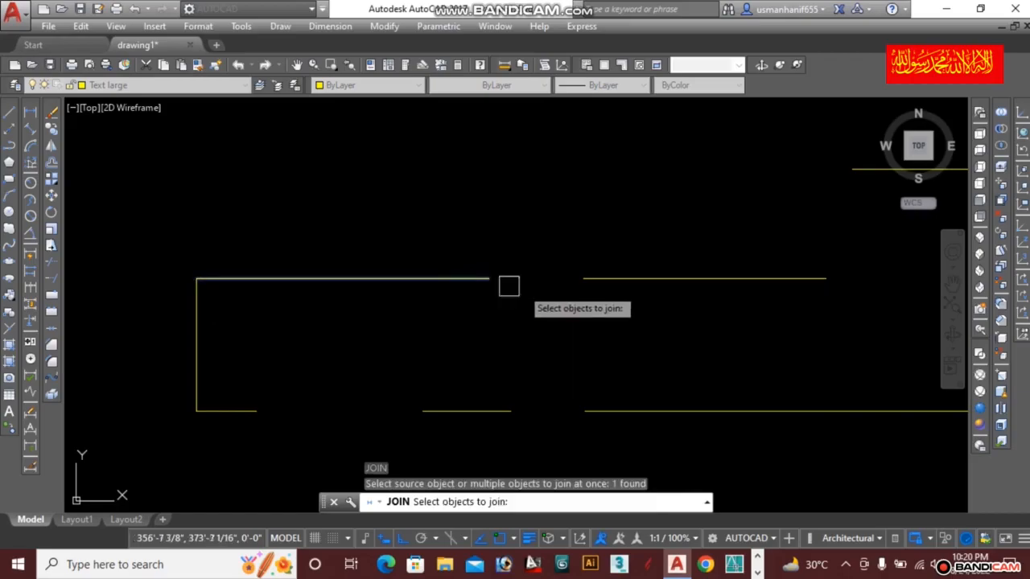
click(602, 279)
key(Return)
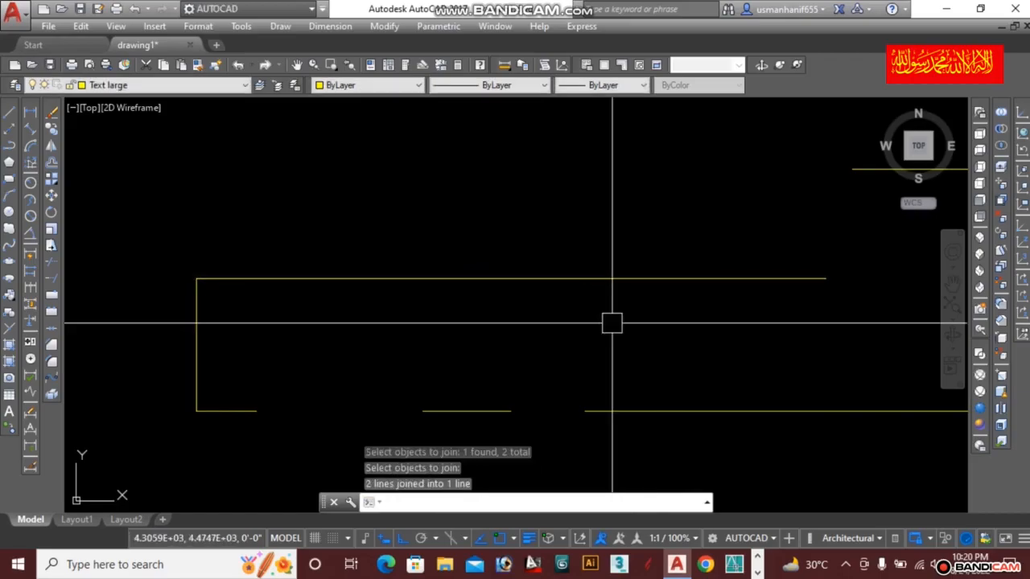
scroll(560, 289, down, 2)
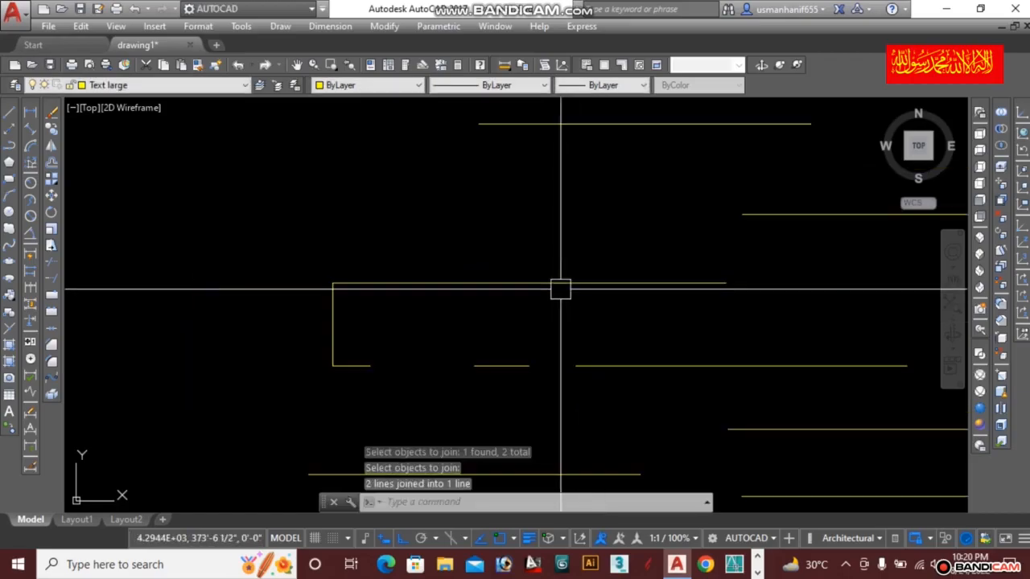
scroll(557, 288, down, 4)
middle_drag(607, 306, 501, 306)
scroll(540, 291, up, 4)
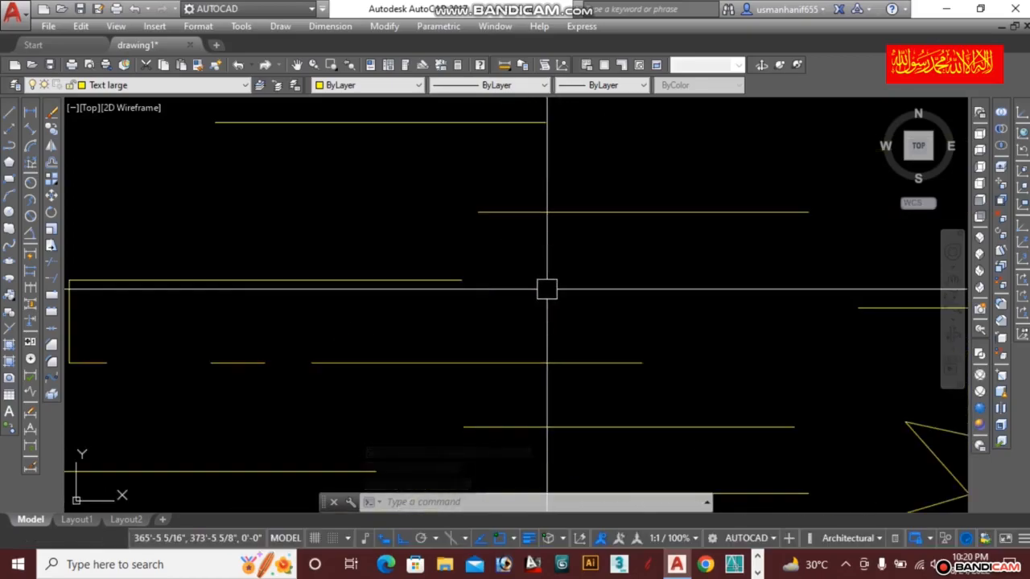
scroll(547, 288, down, 2)
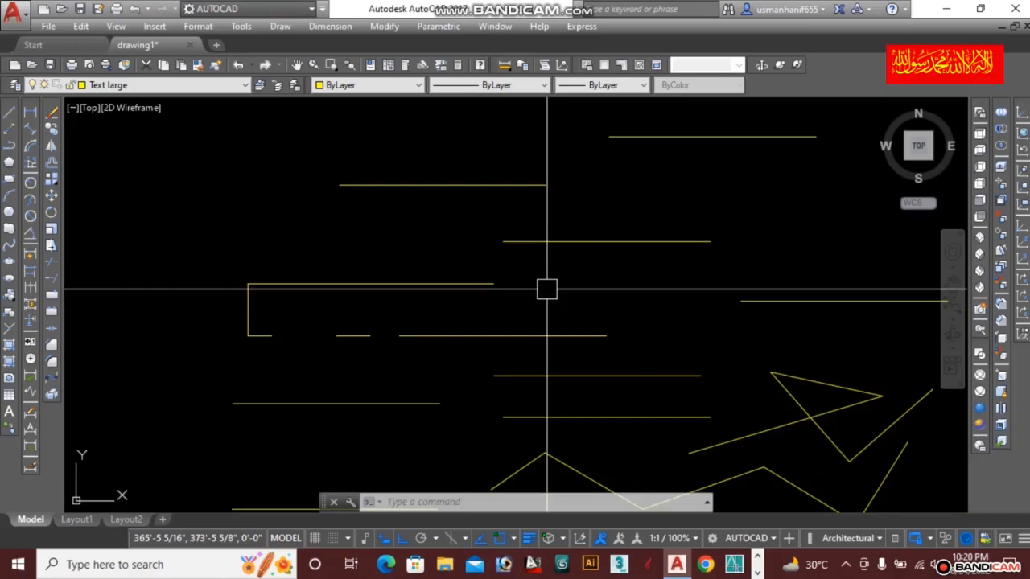
scroll(546, 289, down, 2)
scroll(689, 249, up, 2)
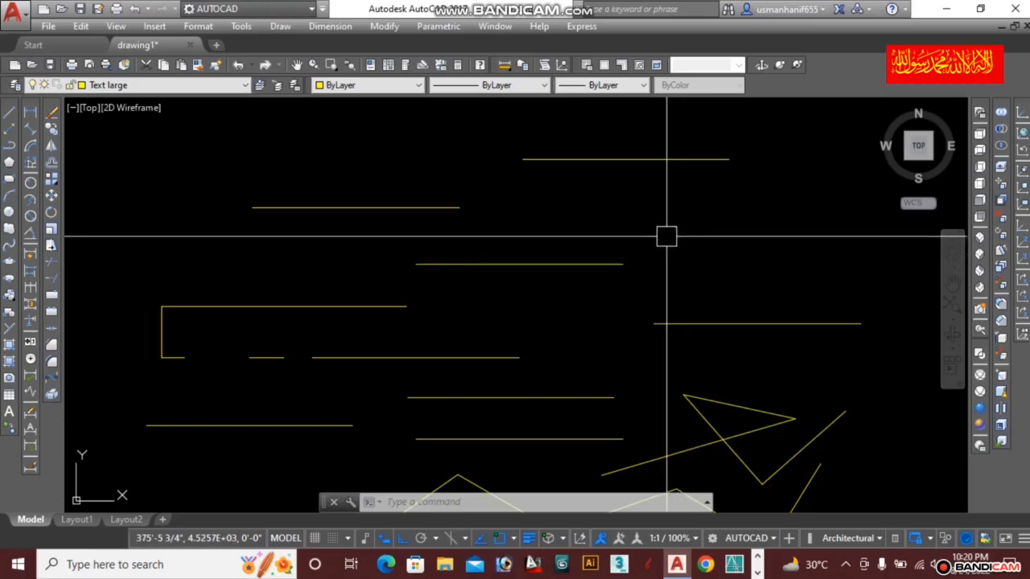
mouse_move(667, 246)
middle_down()
mouse_move(542, 214)
mouse_move(572, 259)
middle_up()
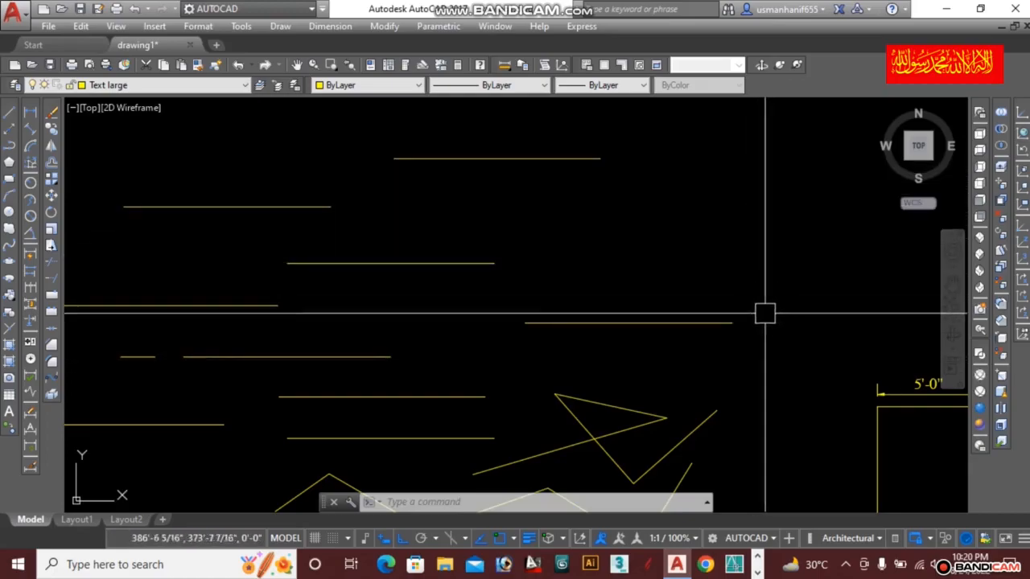
key(Escape)
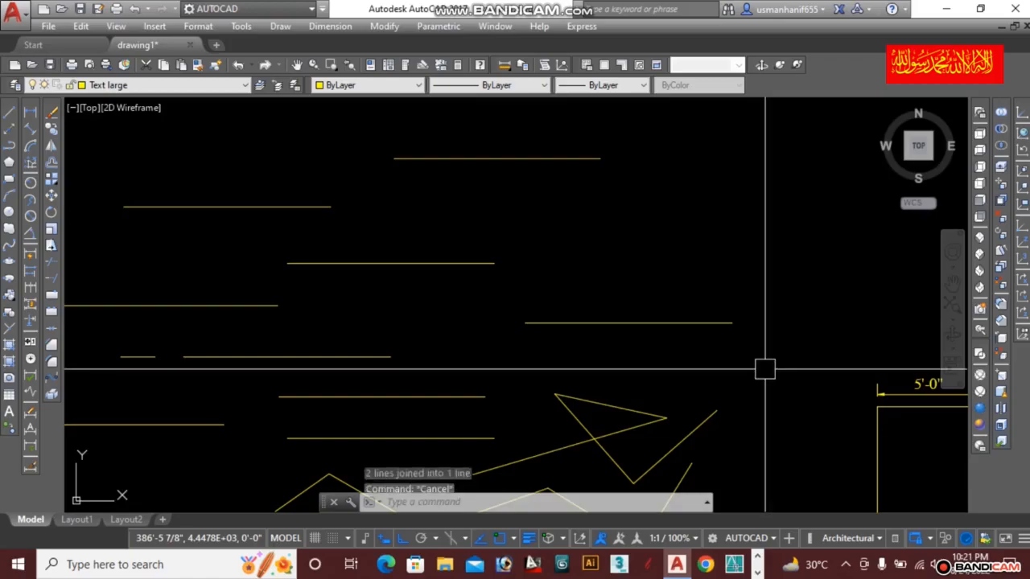
Draw a vertical line in the empty area just right of the group of horizontal lines
key(Return)
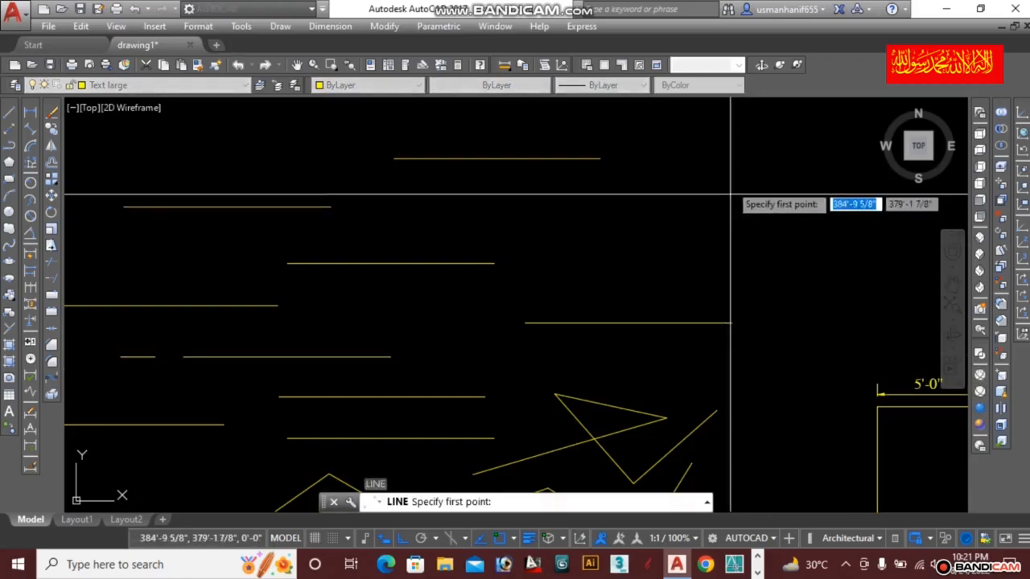
click(753, 150)
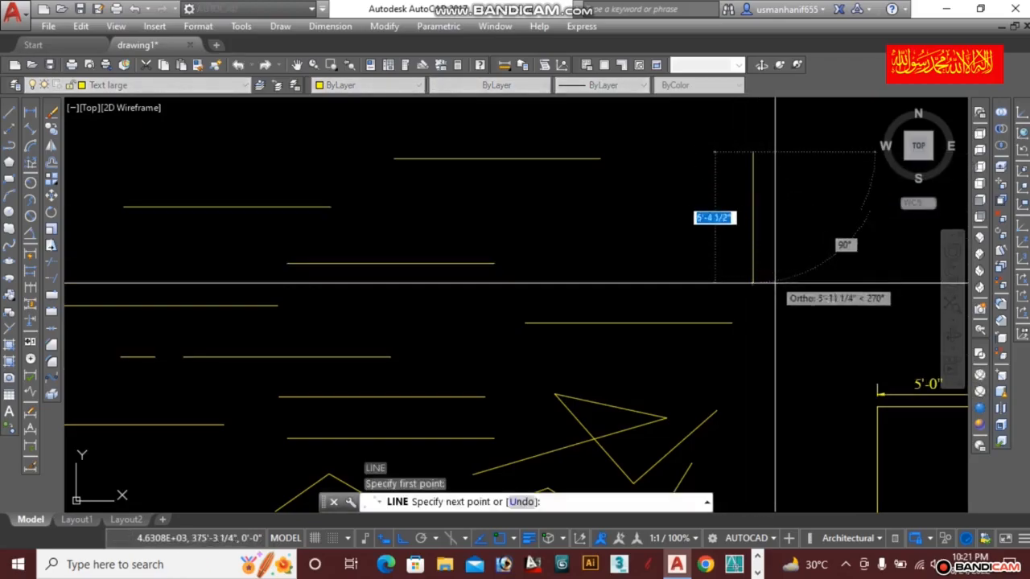
click(760, 362)
key(Escape)
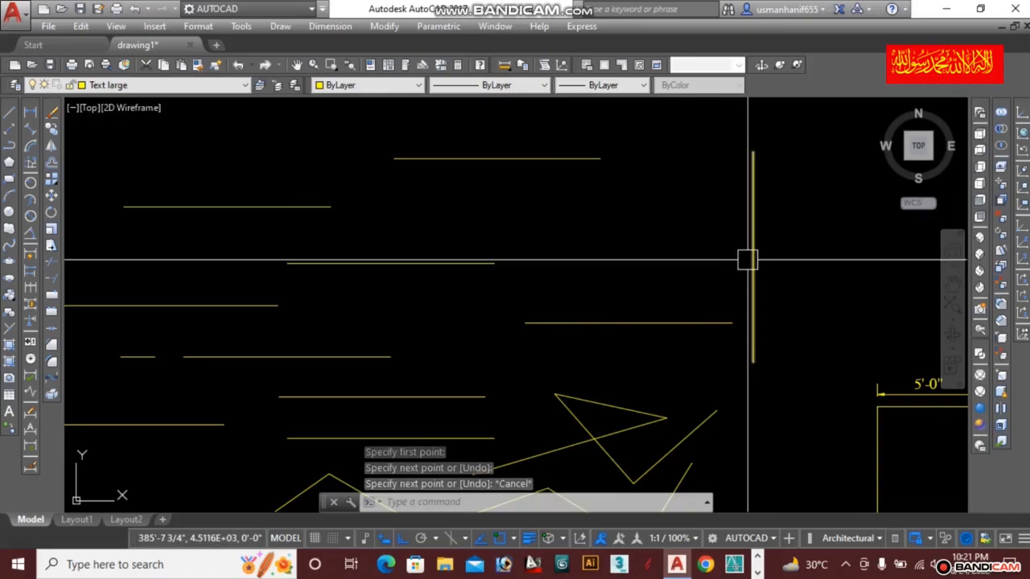
Erase the vertical line just drawn beside the horizontal lines
click(748, 259)
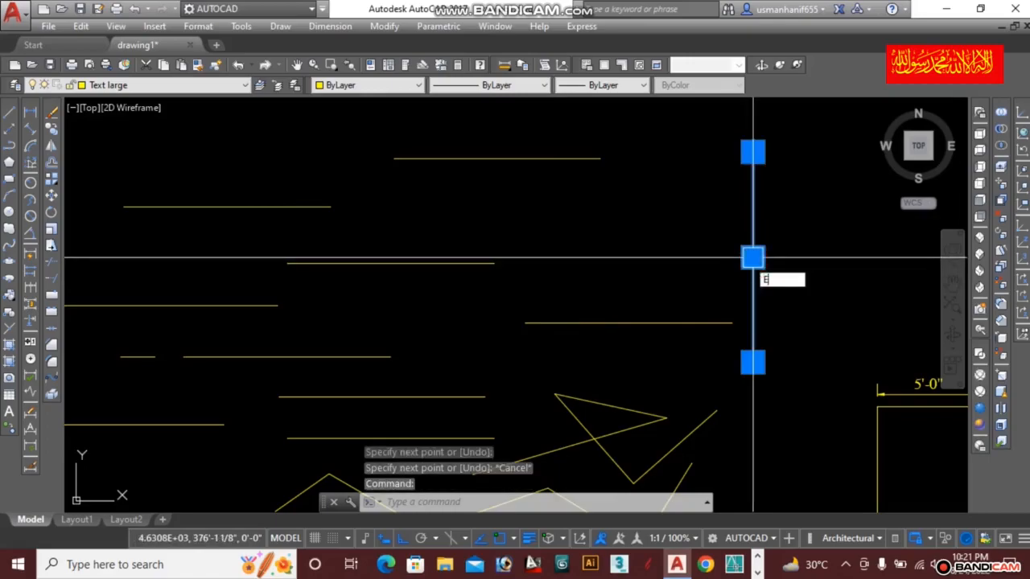
text(E)
key(Return)
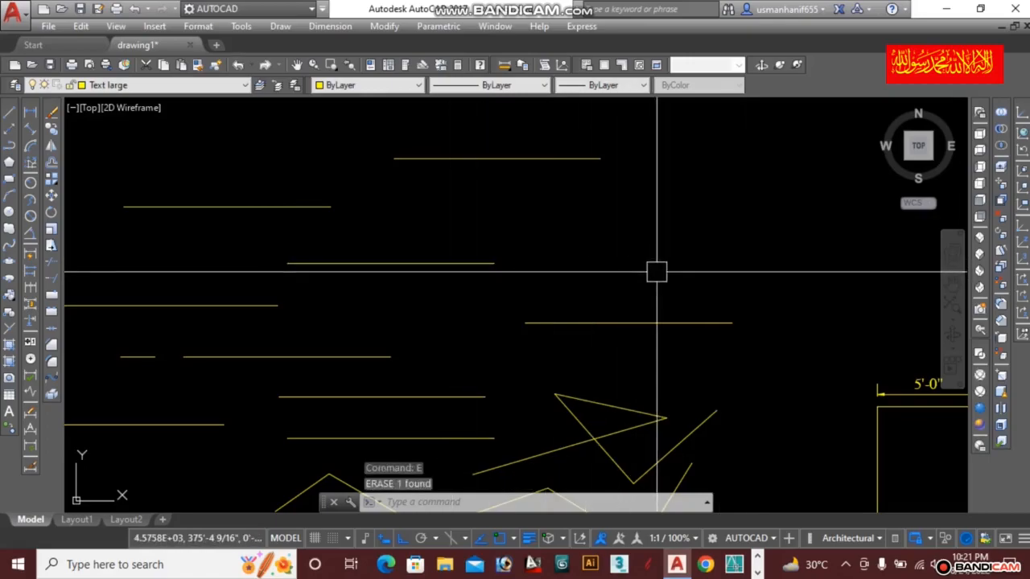
click(489, 263)
mouse_move(492, 270)
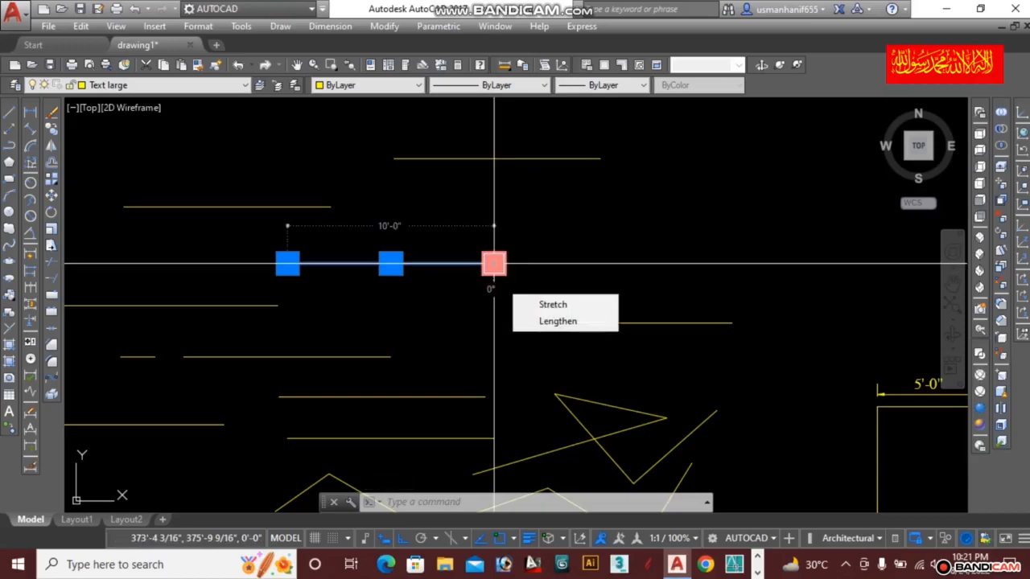
click(494, 264)
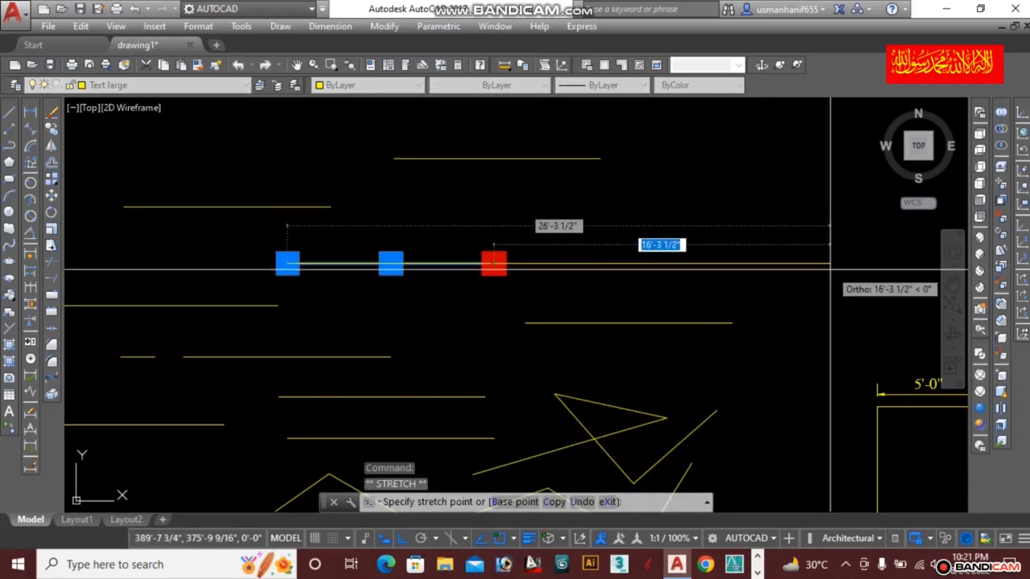
key(Escape)
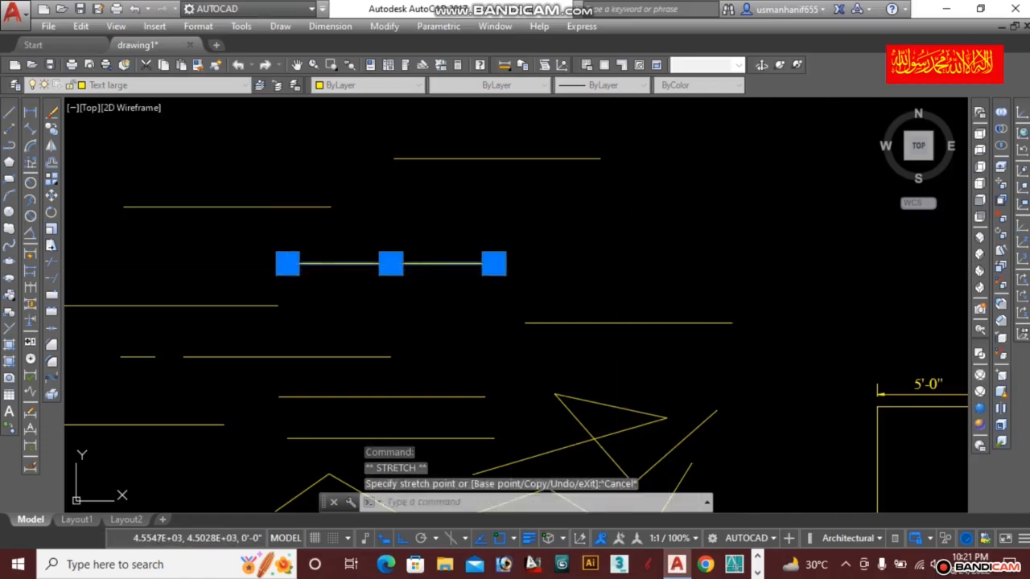
key(Escape)
key(Escape)
key(Escape)
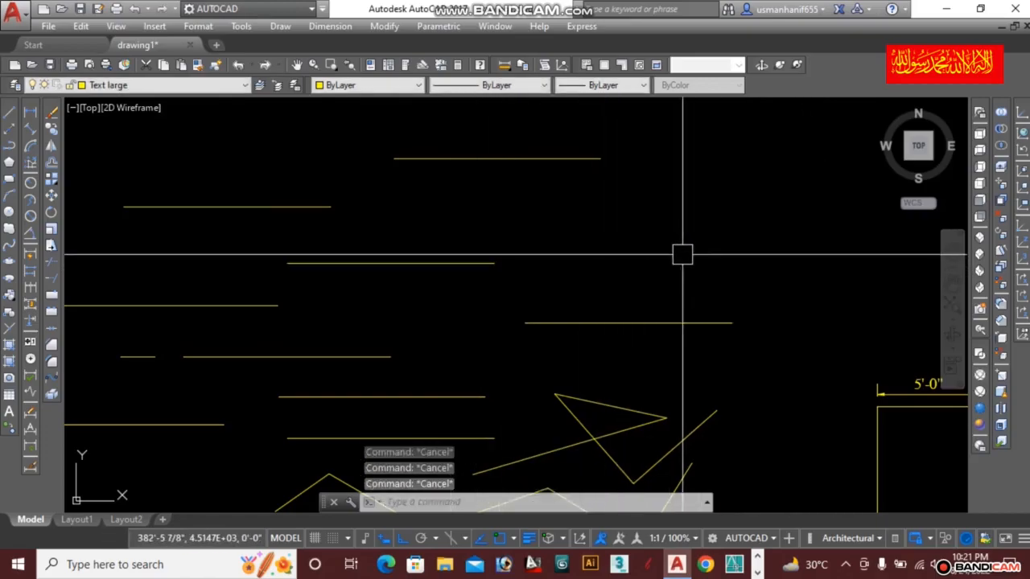
Draw a vertical line just right of the lowest right-hand horizontal line, passing beyond it above and below, as a boundary
text(l)
key(Return)
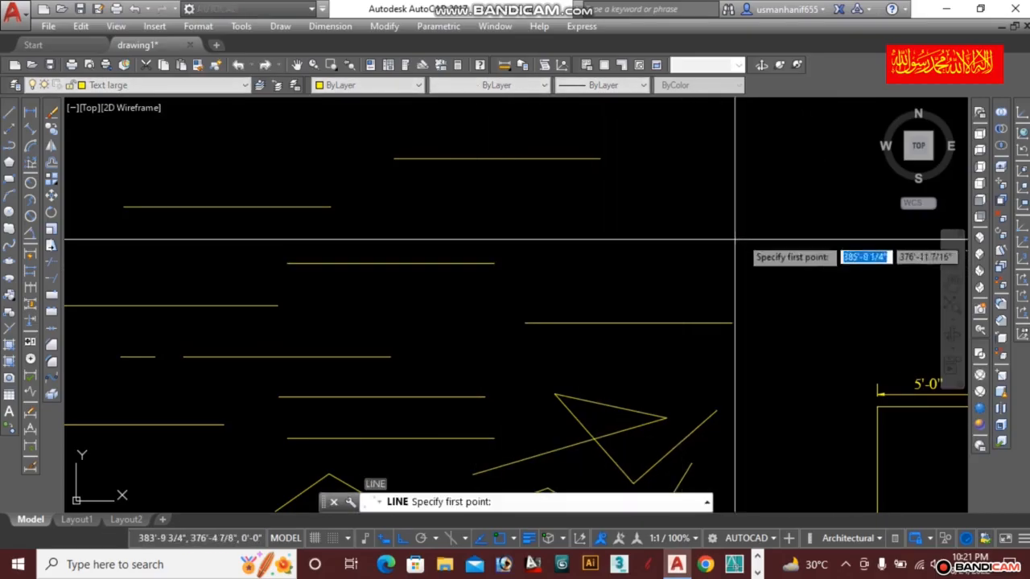
click(737, 161)
click(756, 367)
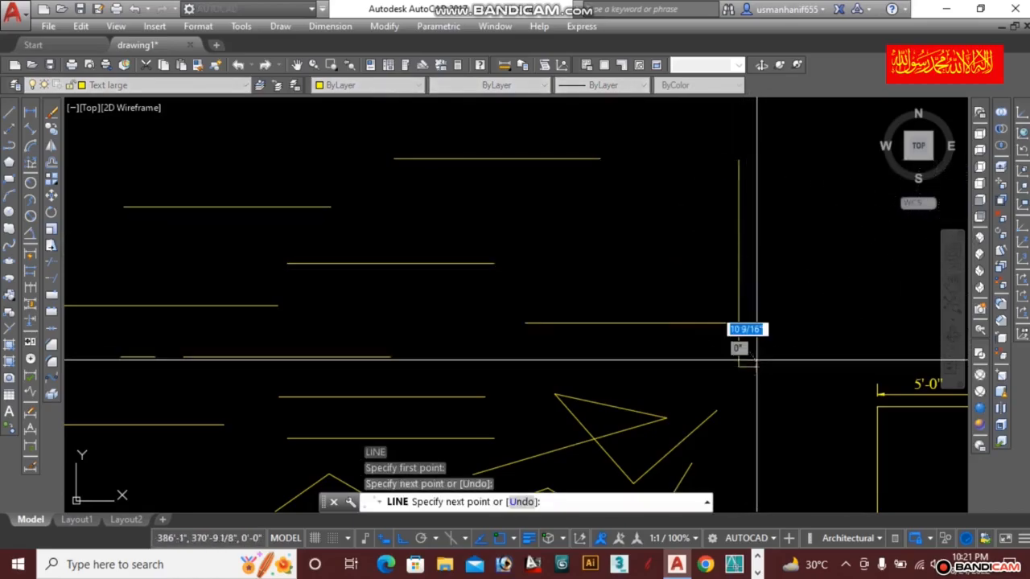
key(Escape)
Extend the middle horizontal line to the vertical line using all objects as boundaries, and undo the extension
click(577, 279)
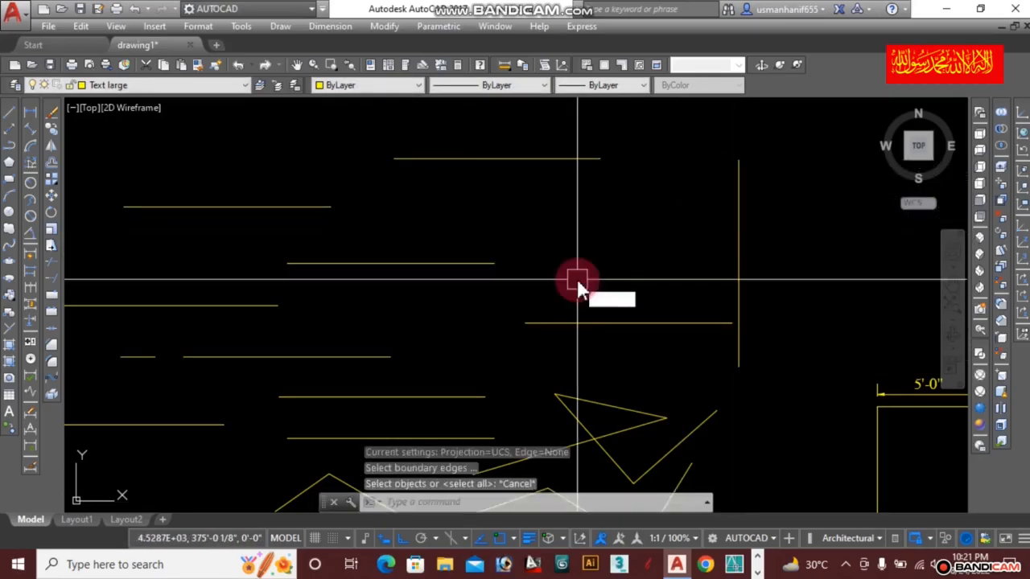
key(Return)
key(Return)
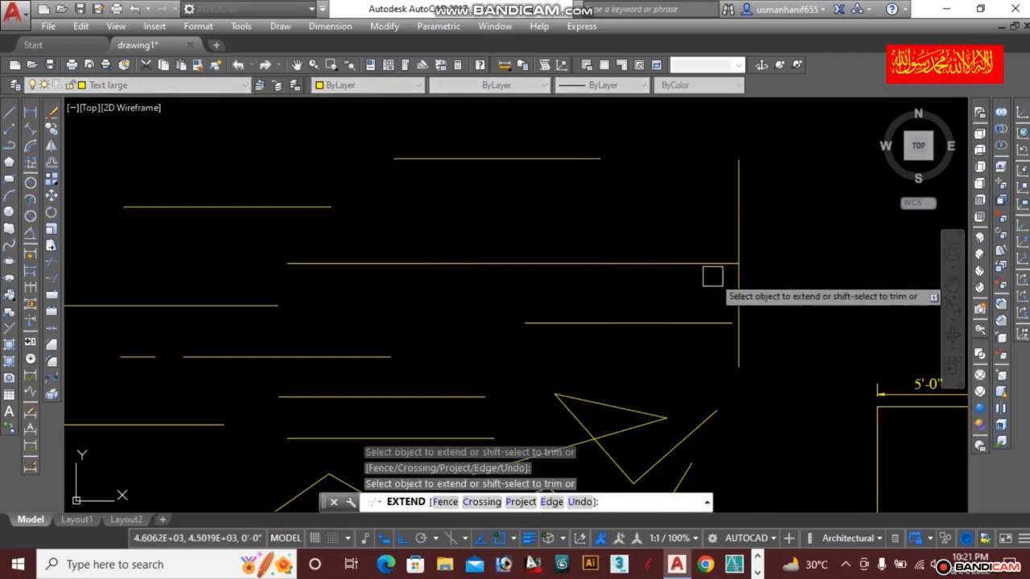
key(Escape)
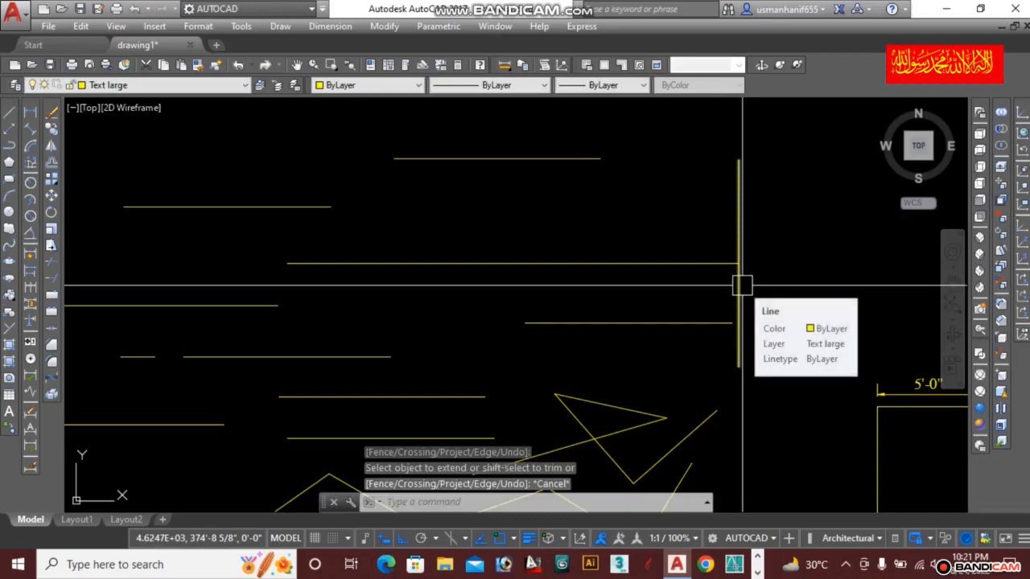
key(ctrl+z)
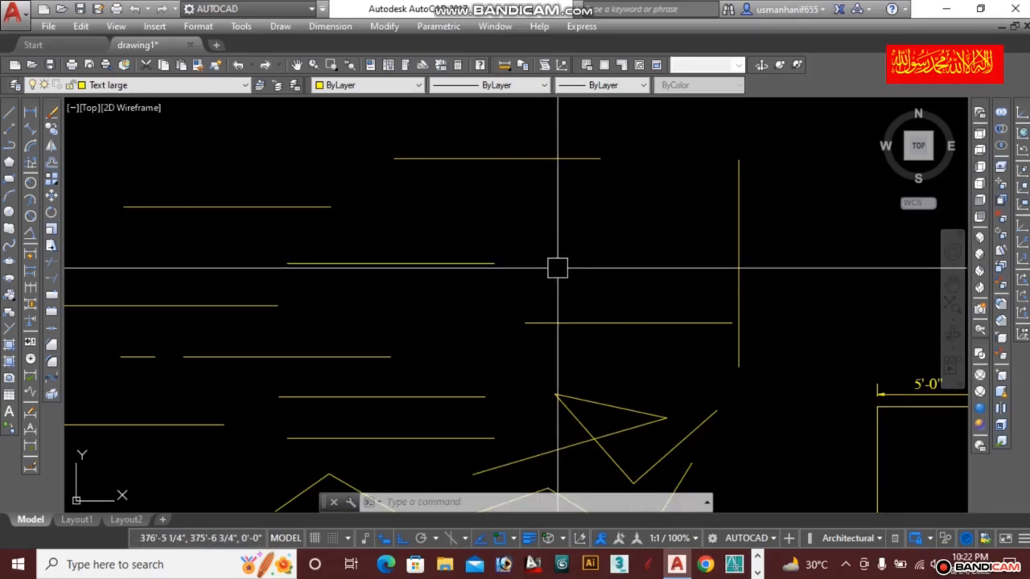
Repeat the Extend of the middle horizontal line with every object accepted as a boundary edge, and undo it again
text(ex)
key(Return)
key(Return)
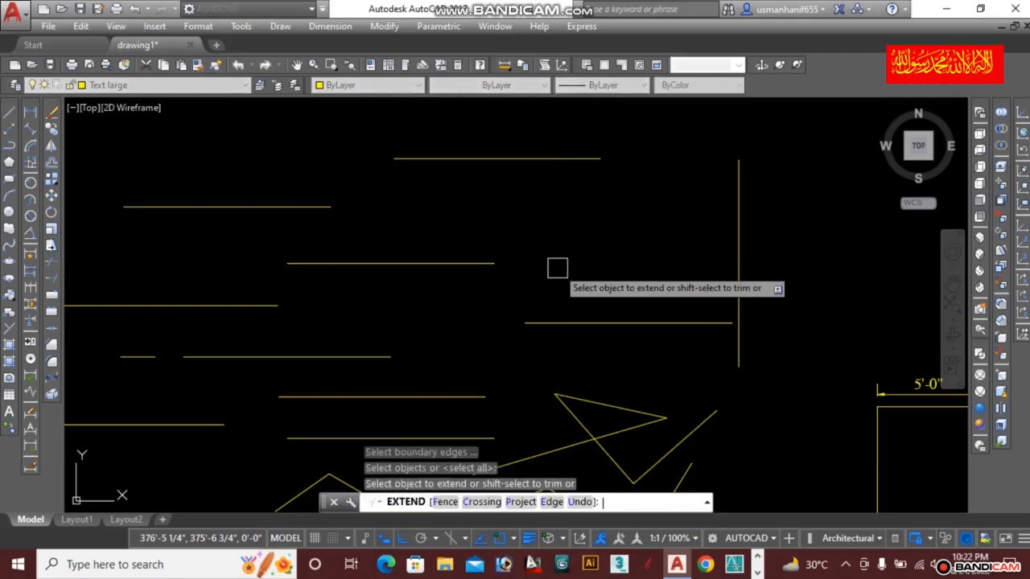
click(489, 273)
key(Escape)
key(ctrl+z)
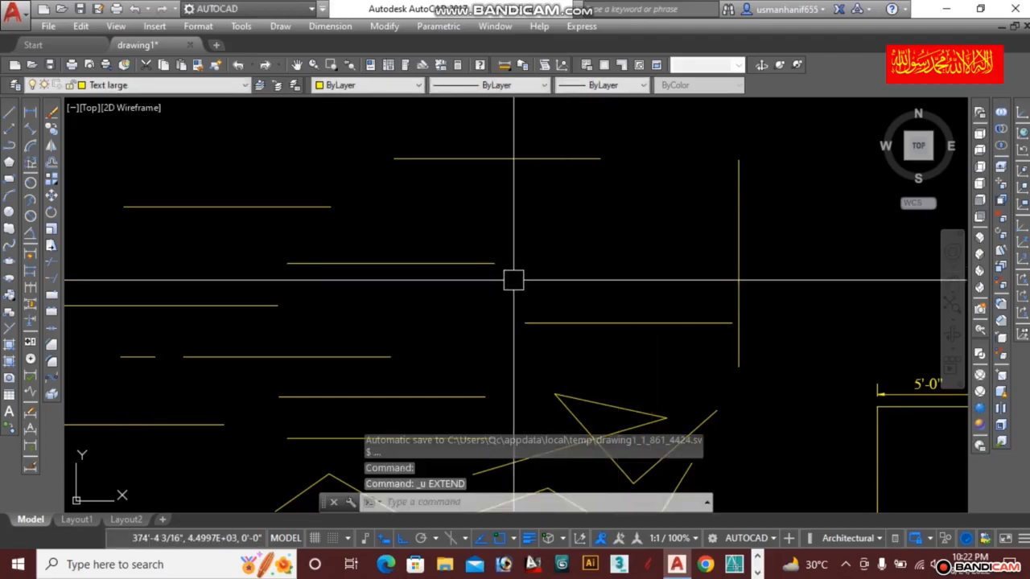
Extend the middle horizontal line to the vertical line, choosing only the vertical line as the boundary edge
text(ex)
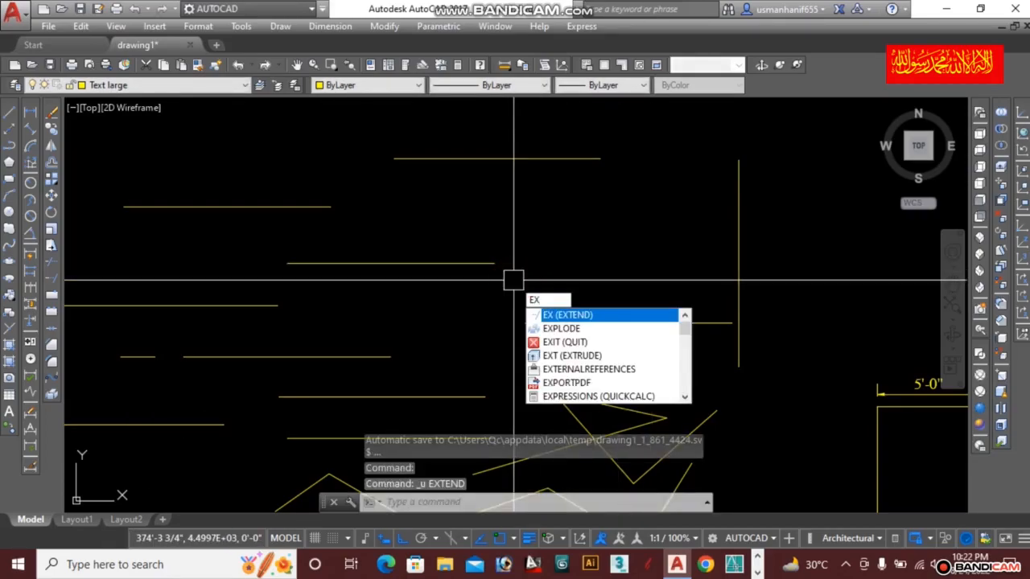
key(Return)
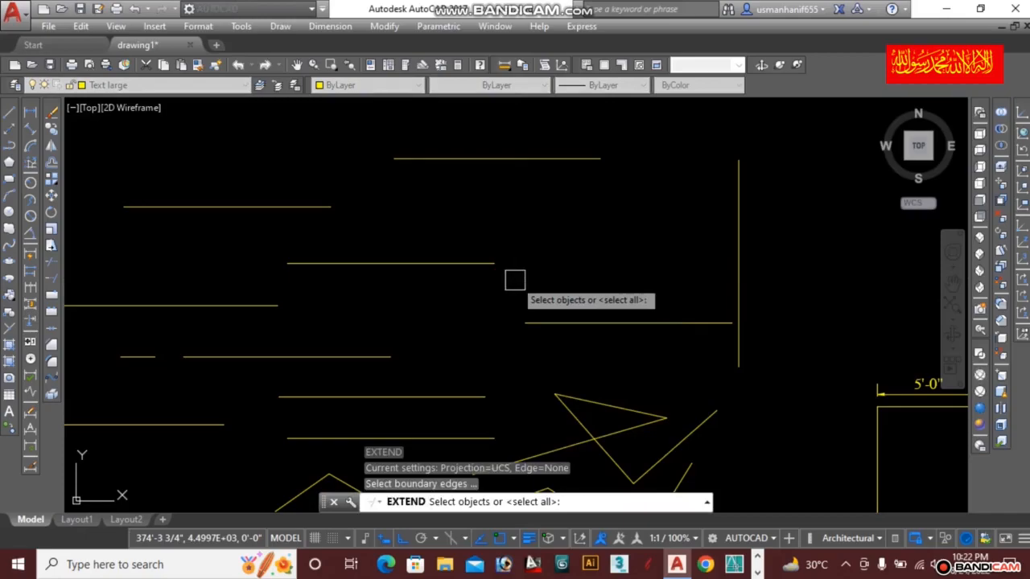
click(739, 247)
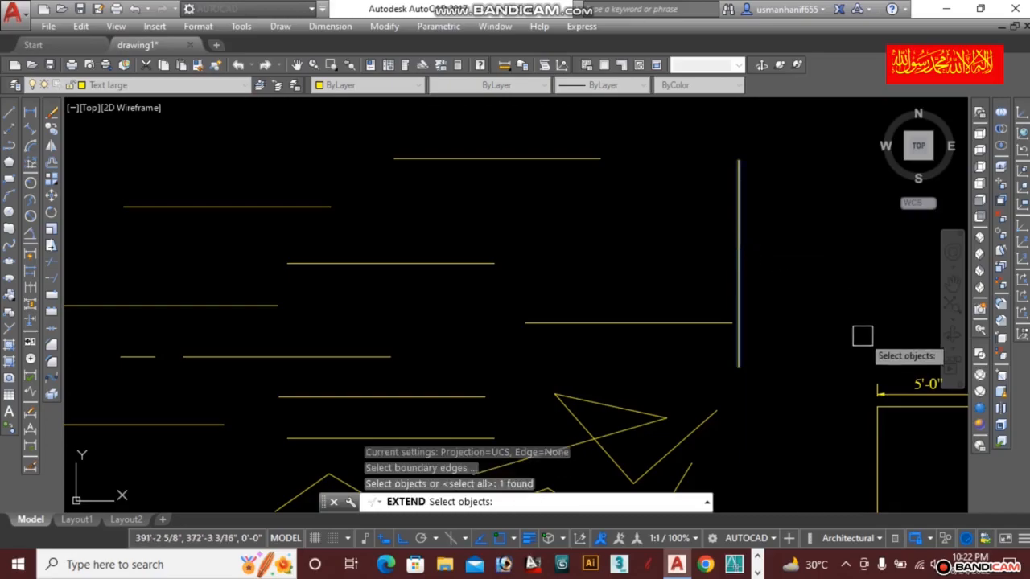
key(Return)
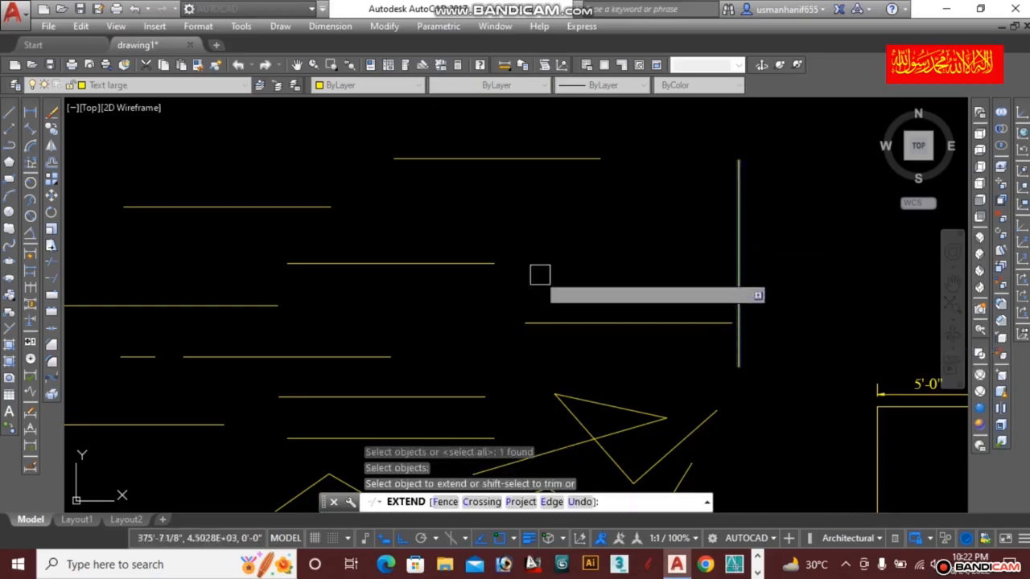
click(481, 264)
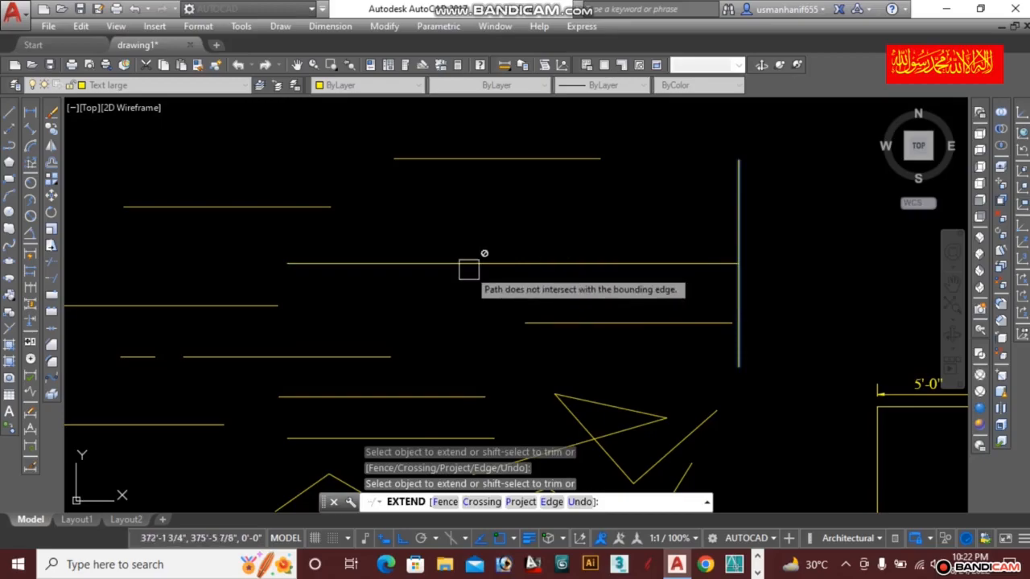
key(Escape)
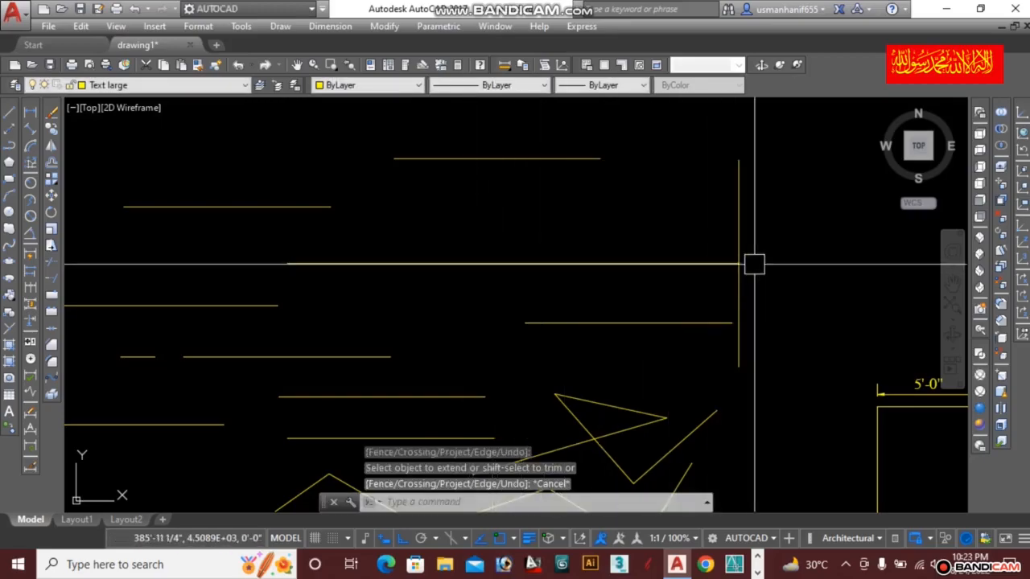
Draw a four-sided outline of separate lines above the dimensioned rectangles, with a top edge about 7' long overshooting the left side
scroll(737, 290, down, 5)
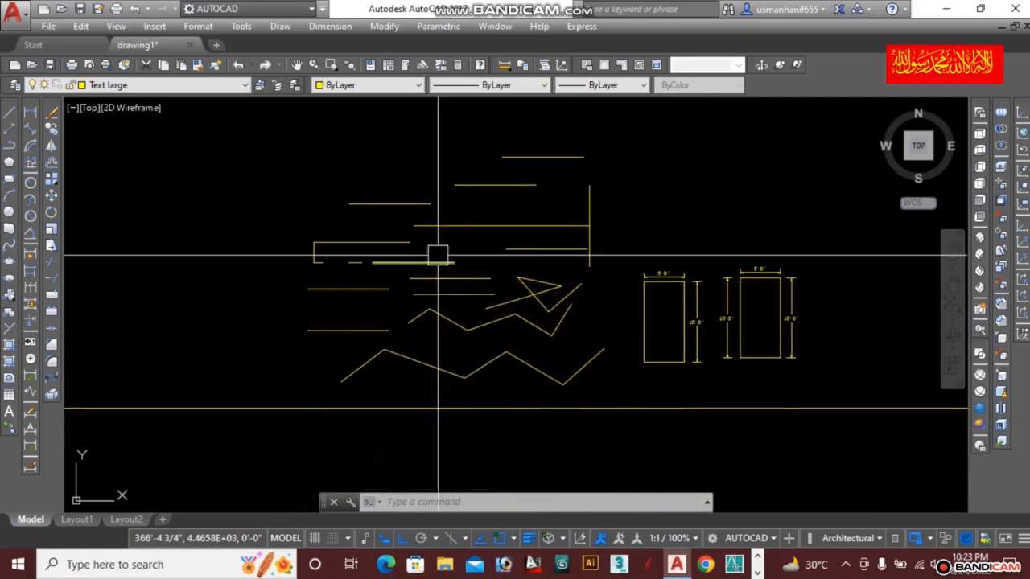
scroll(563, 193, down, 6)
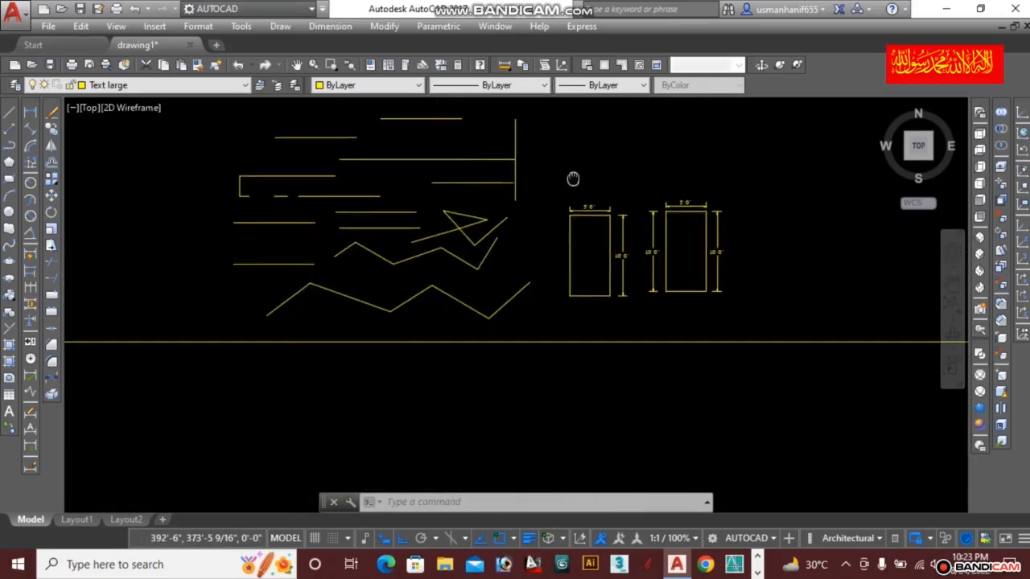
scroll(553, 204, up, 6)
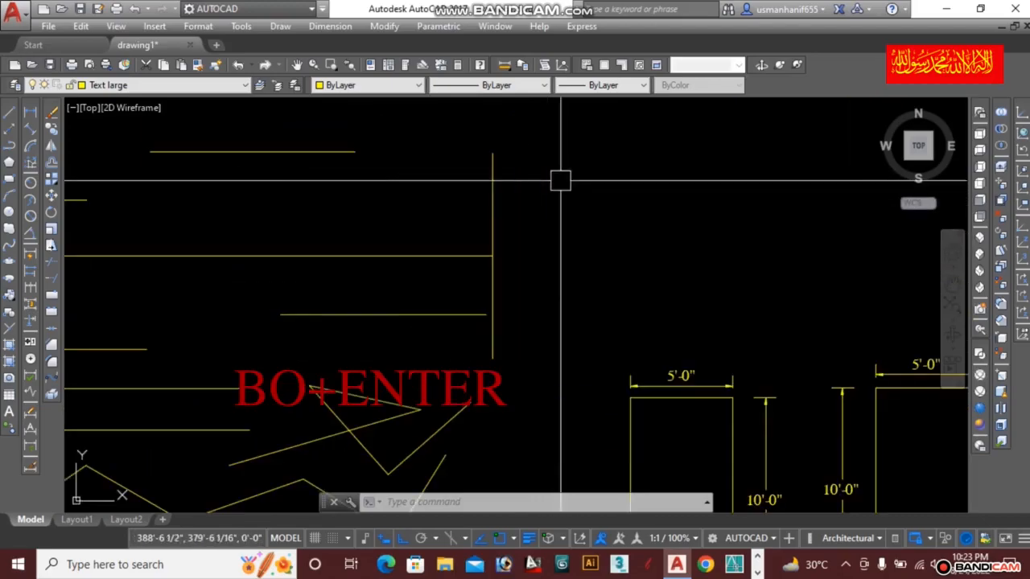
scroll(567, 236, down, 3)
middle_drag(628, 243, 484, 210)
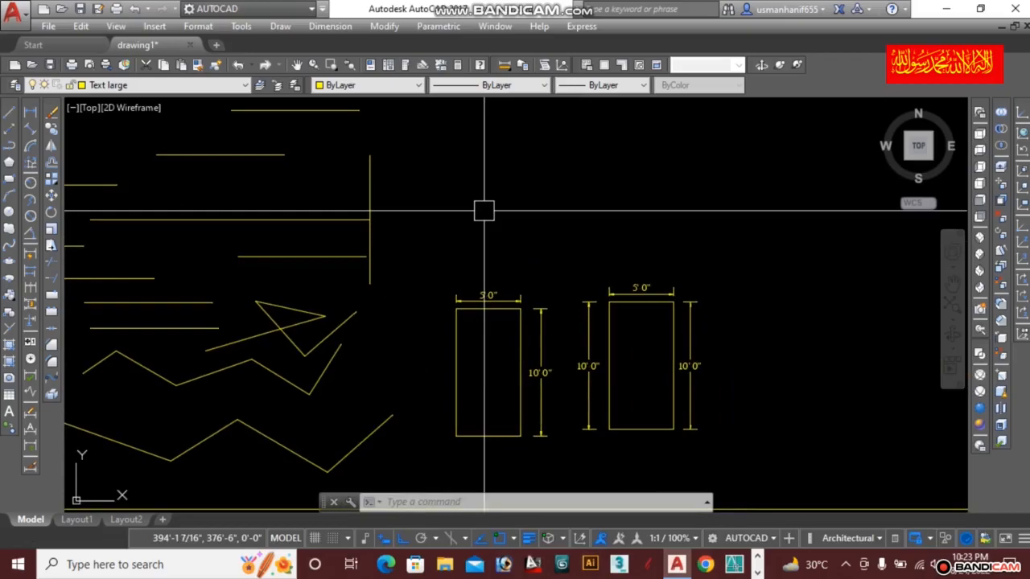
key(Return)
click(563, 163)
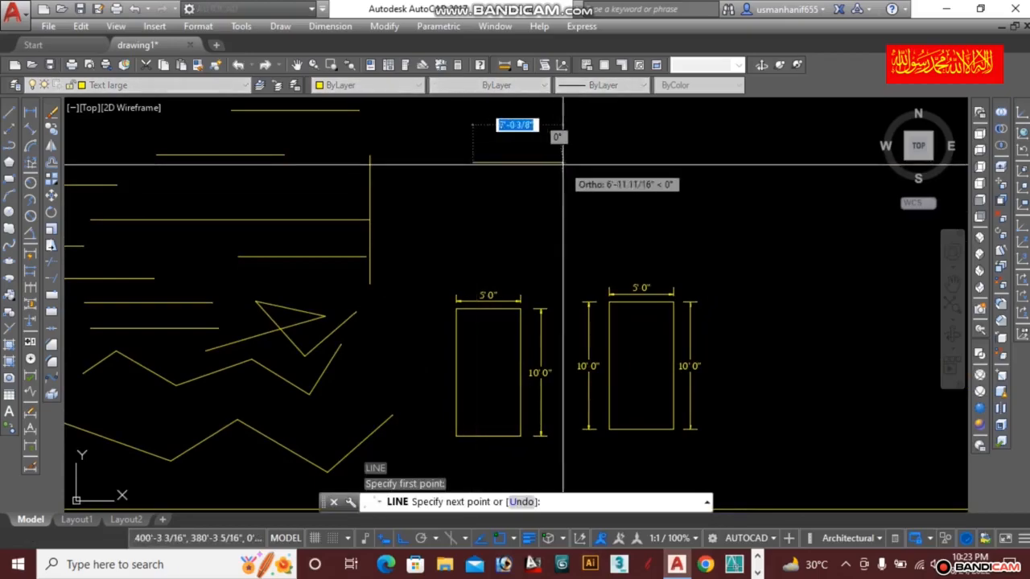
click(570, 250)
scroll(486, 242, up, 2)
click(486, 248)
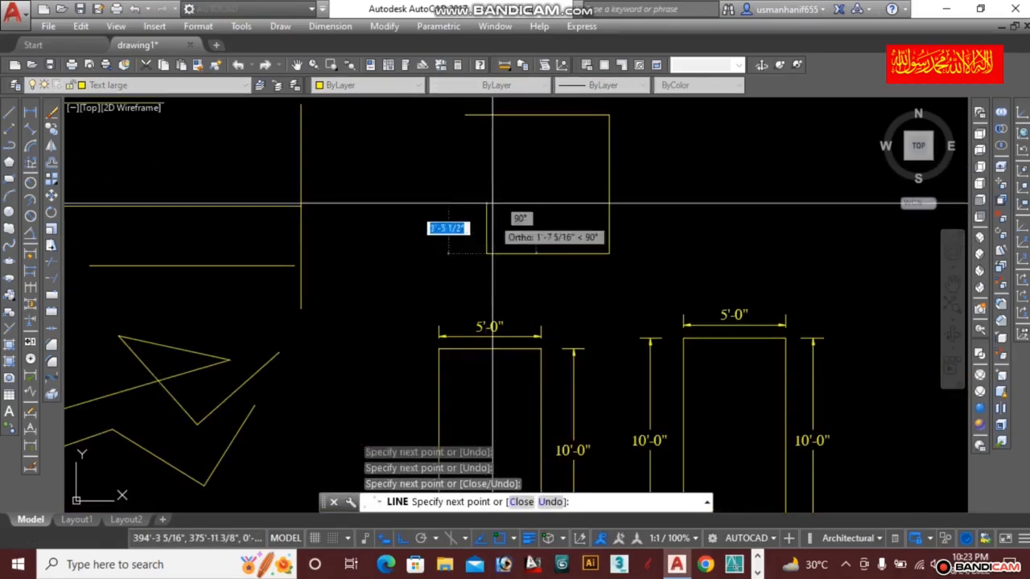
click(485, 120)
key(Escape)
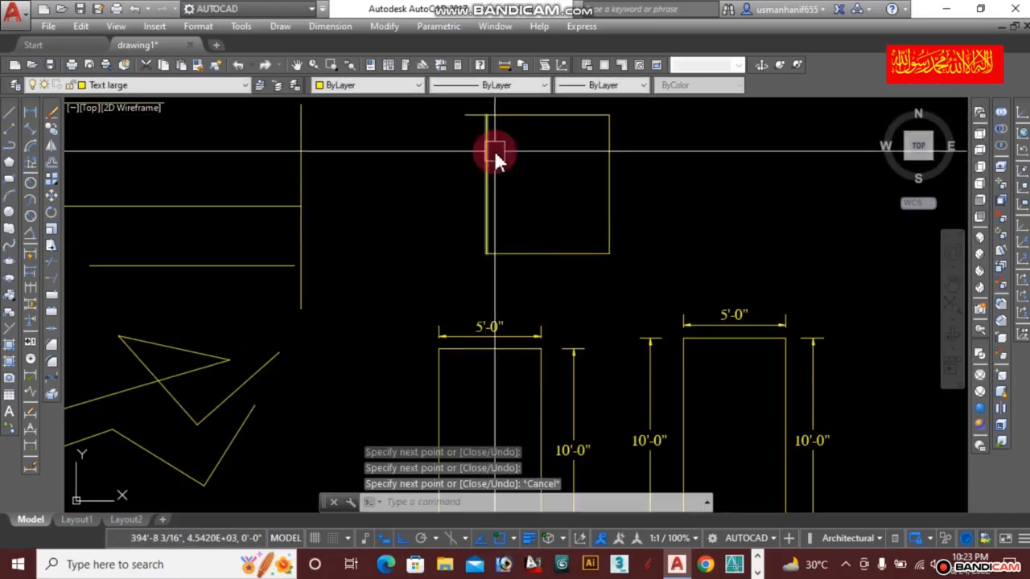
Fillet the outline's left vertical line and top line with a zero radius to form a sharp corner
text(f)
key(Return)
click(494, 150)
click(507, 117)
scroll(547, 193, down, 2)
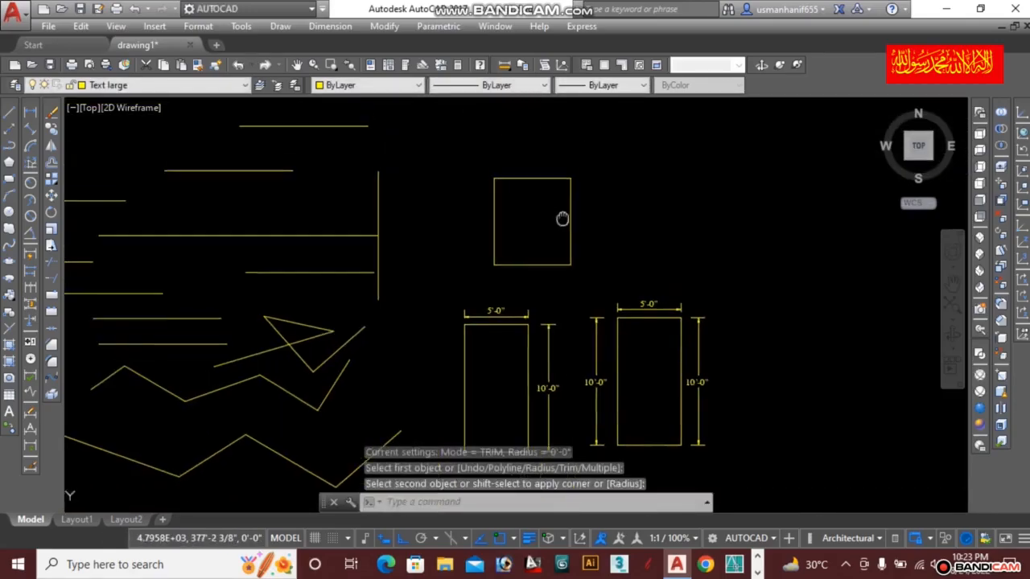
Select the outline's sides one at a time to check whether they are separate lines
scroll(569, 202, up, 2)
key(Escape)
click(569, 201)
key(Escape)
click(510, 162)
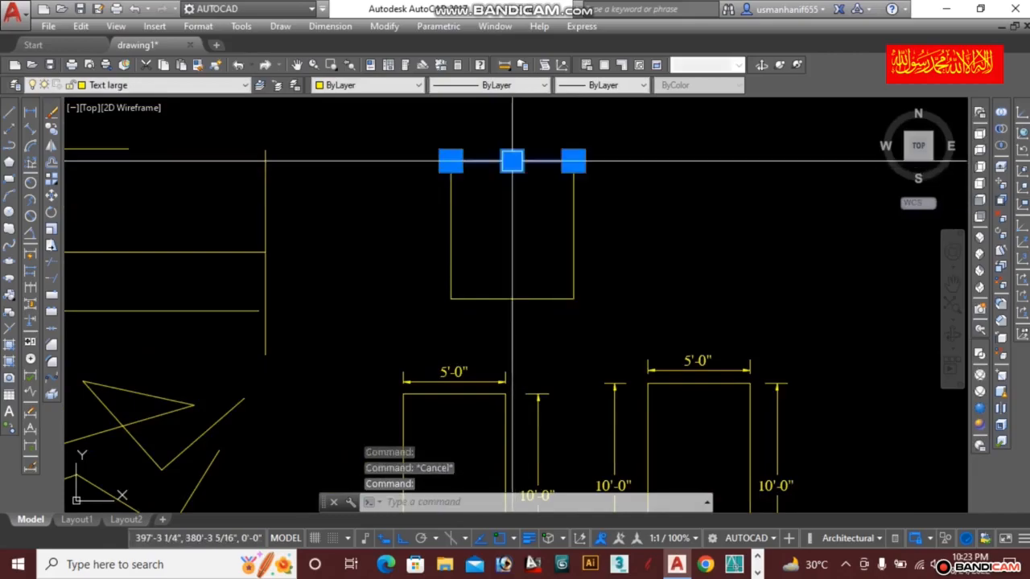
click(444, 202)
click(513, 299)
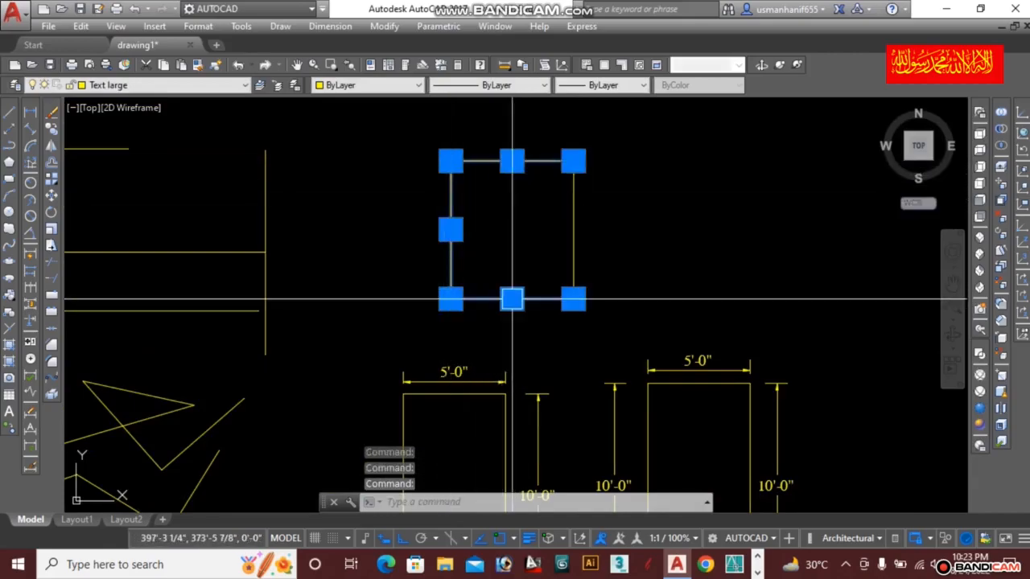
key(Escape)
click(566, 246)
key(Escape)
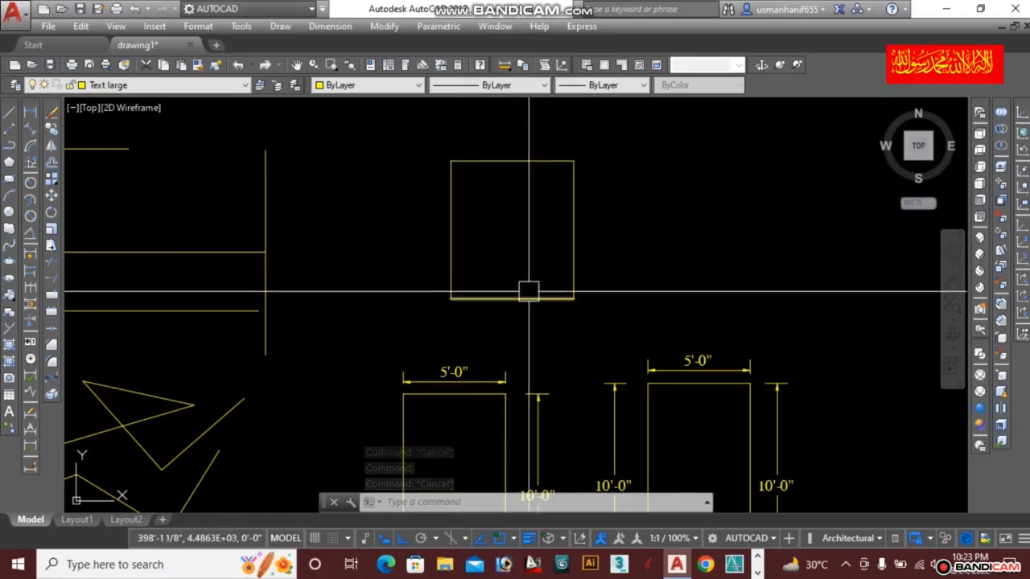
Create a polyline boundary from an internal point inside the four-line outline, with island detection on and the current viewport as boundary set
text(BO)
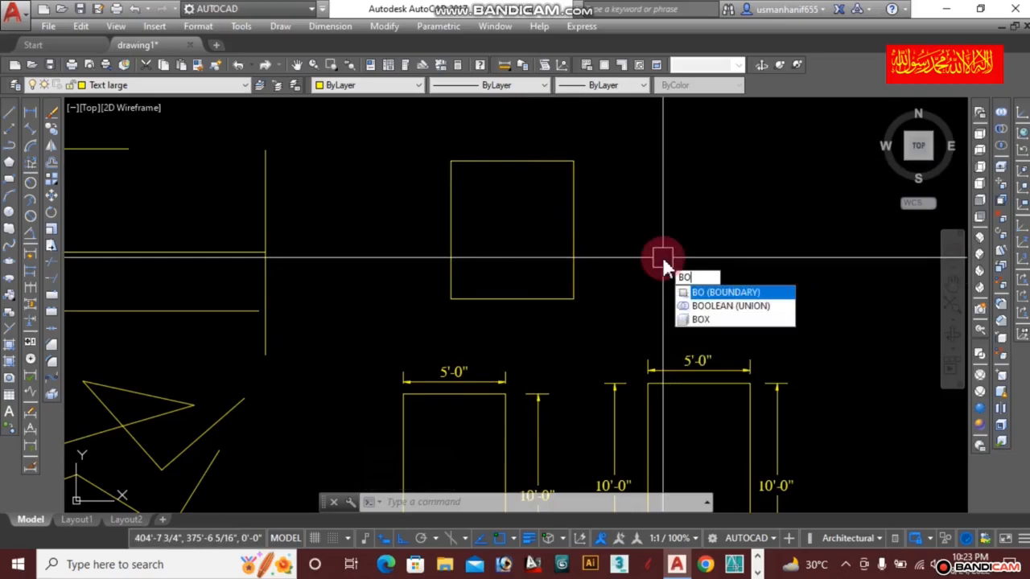
key(Return)
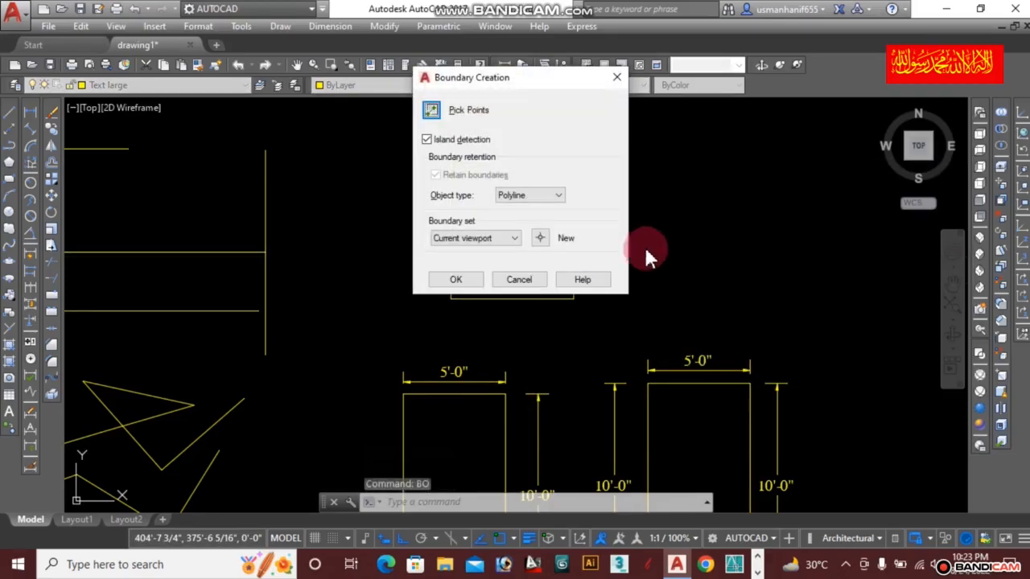
click(433, 112)
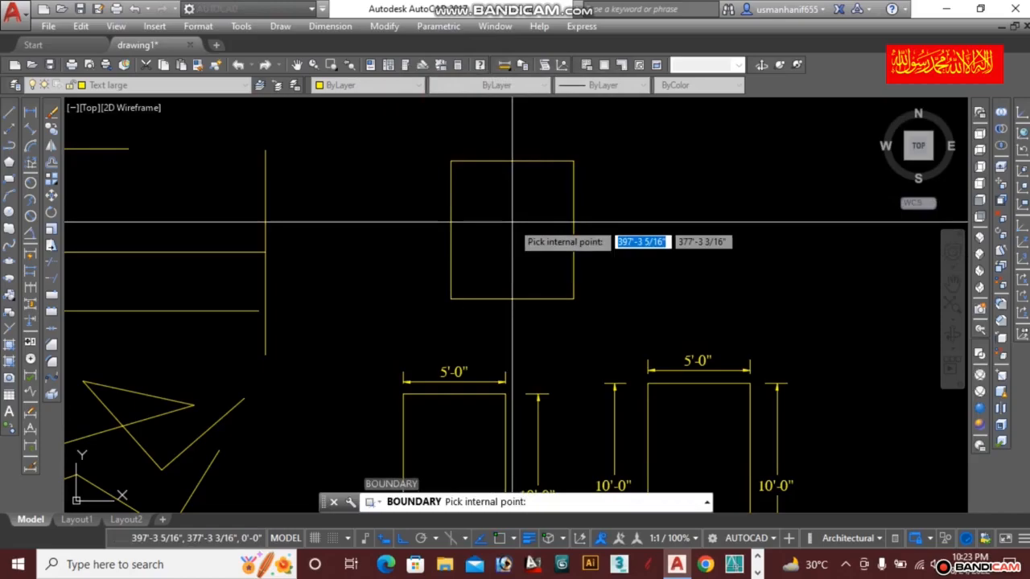
click(513, 222)
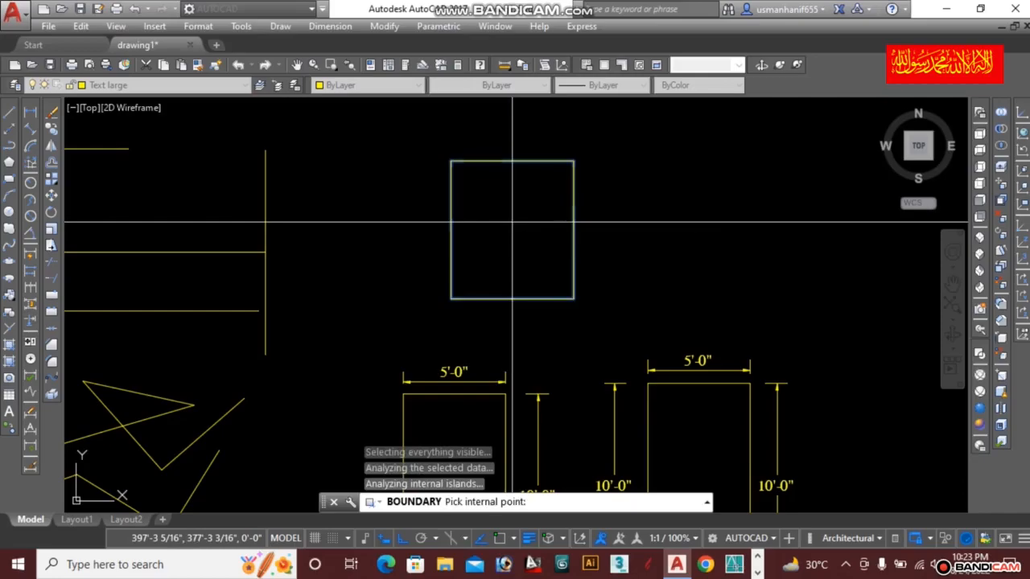
key(Return)
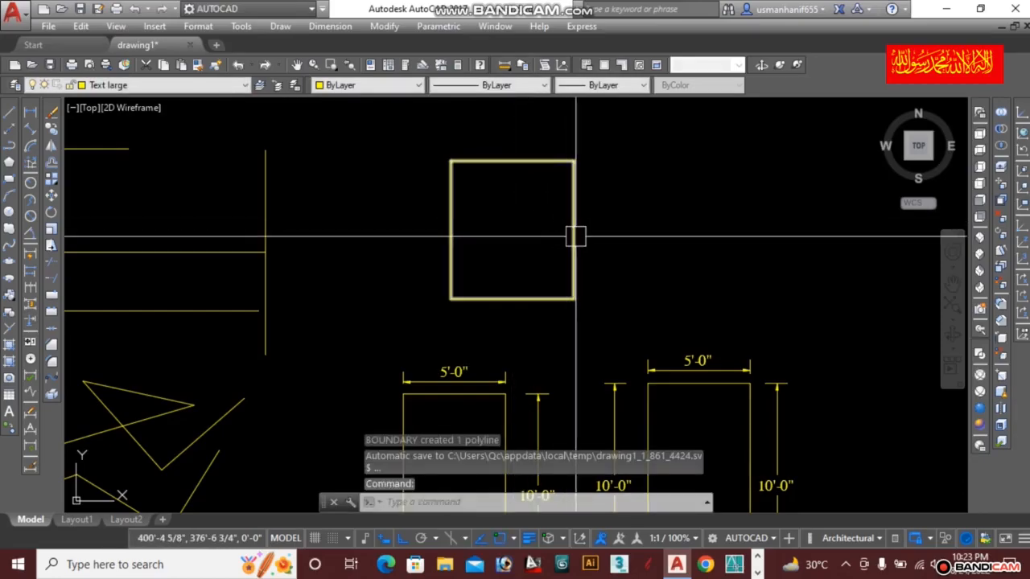
Move the new boundary polyline horizontally to the right, clear of the original four lines
click(573, 233)
mouse_move(573, 230)
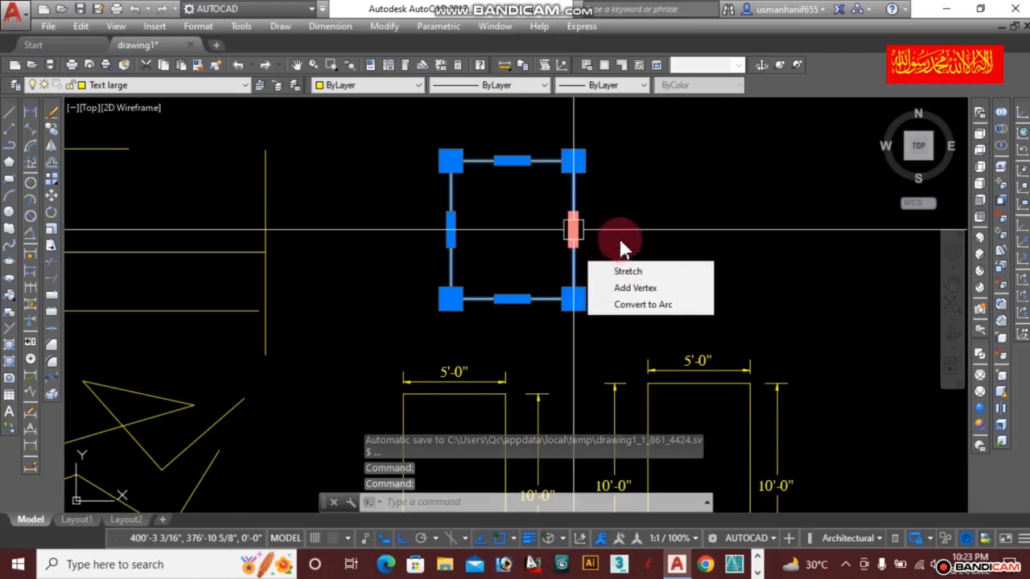
key(Escape)
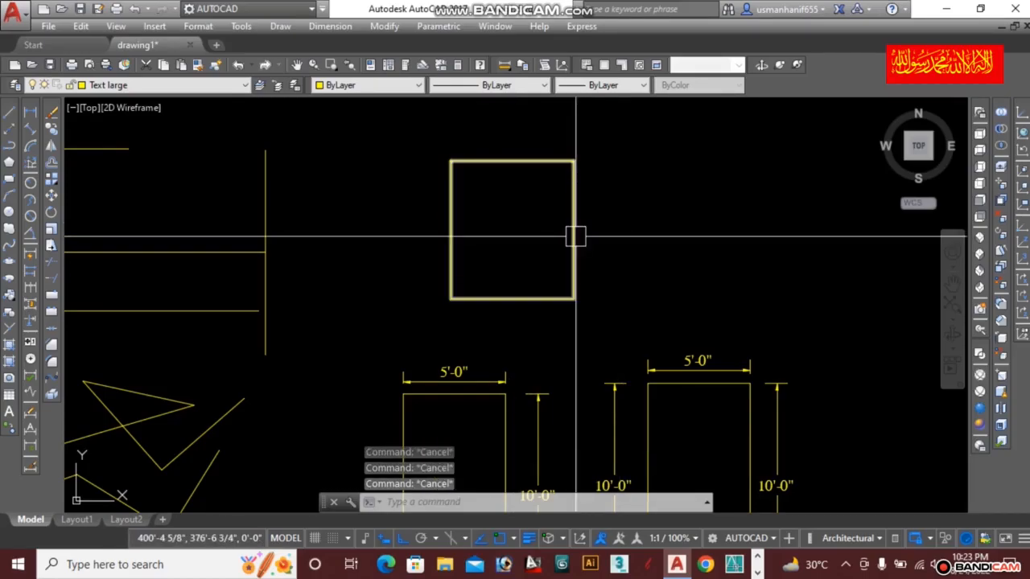
click(573, 233)
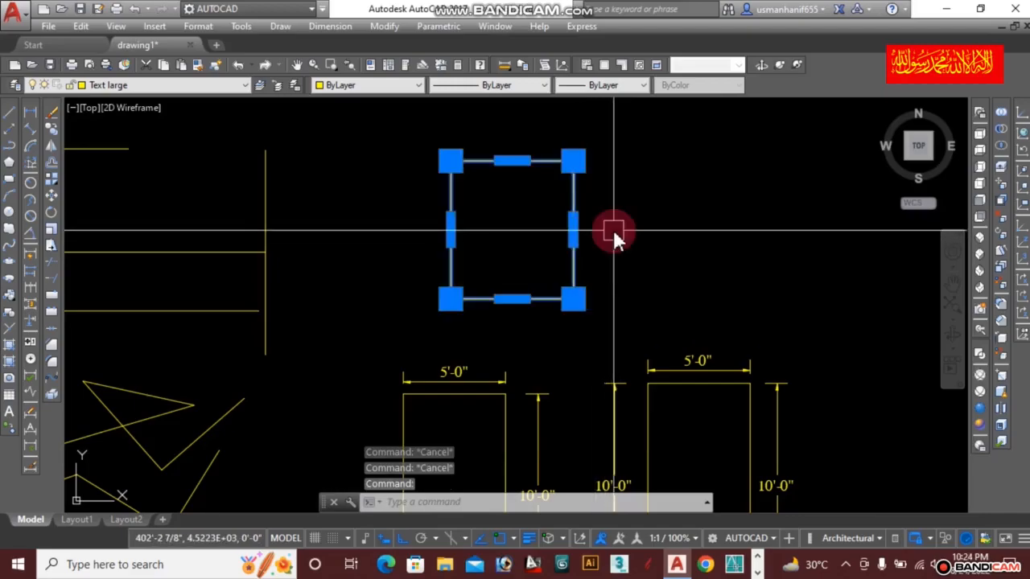
text(m)
key(Return)
click(606, 264)
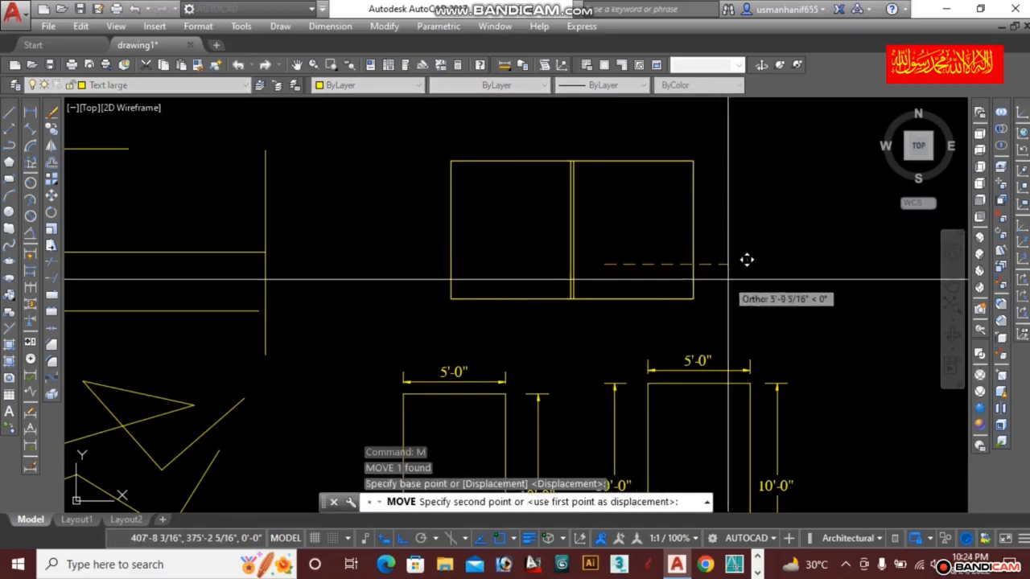
click(765, 278)
Compare the moved boundary polyline with the sides of the original outline by selecting them
click(720, 296)
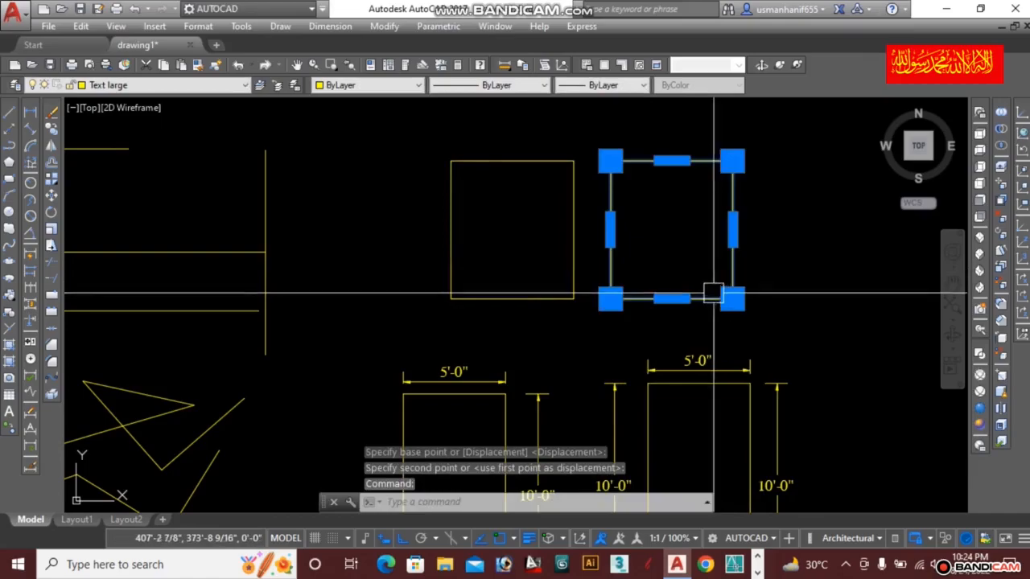
key(Escape)
click(507, 298)
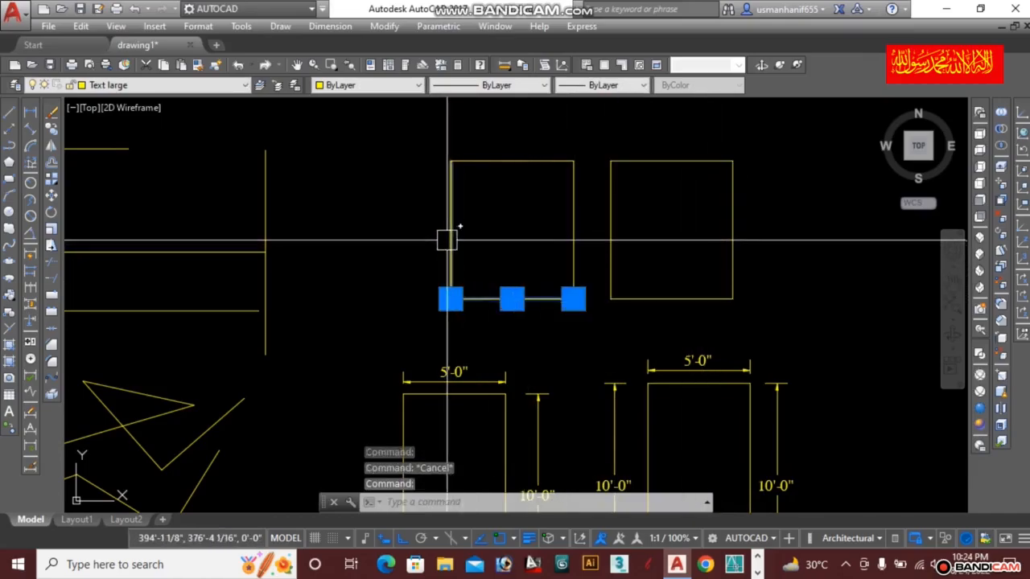
click(449, 234)
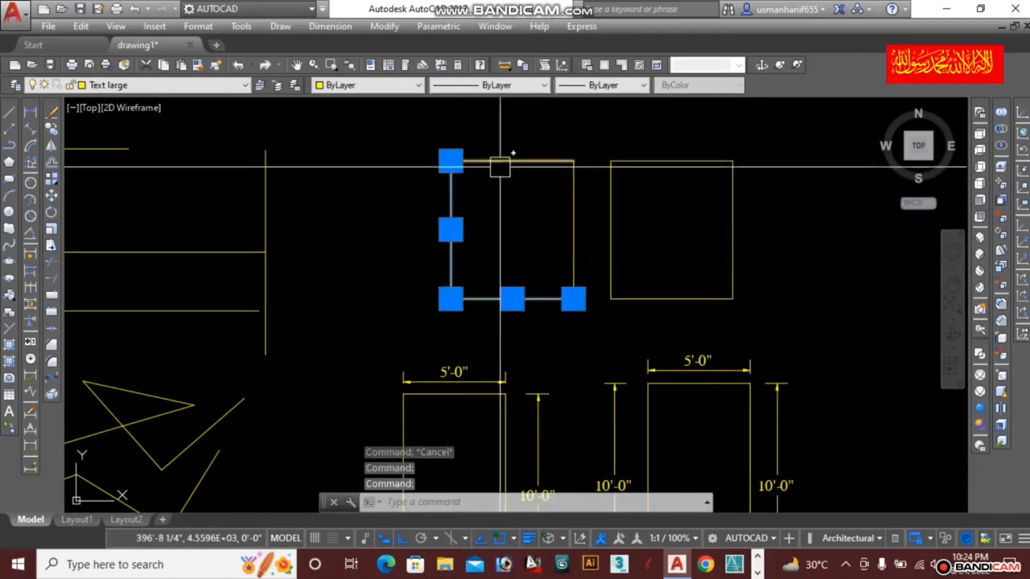
key(Escape)
click(572, 211)
key(Escape)
middle_drag(623, 246, 452, 249)
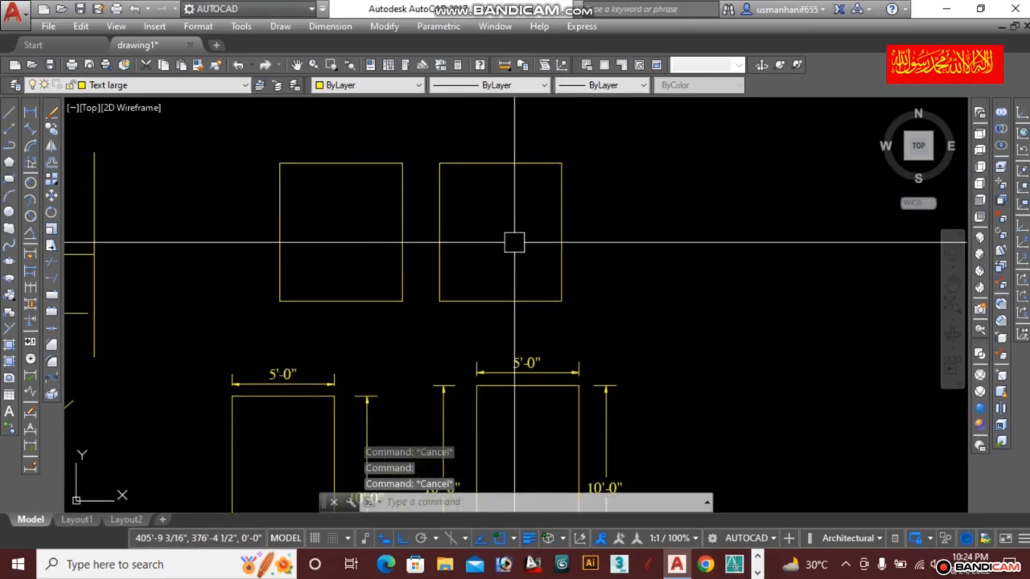
scroll(663, 299, down, 4)
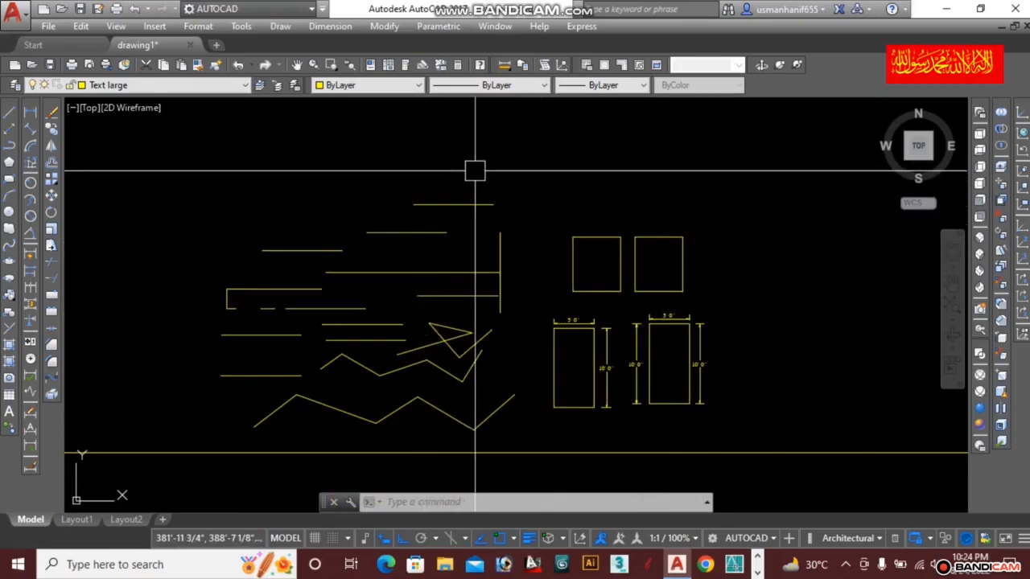
scroll(474, 170, down, 2)
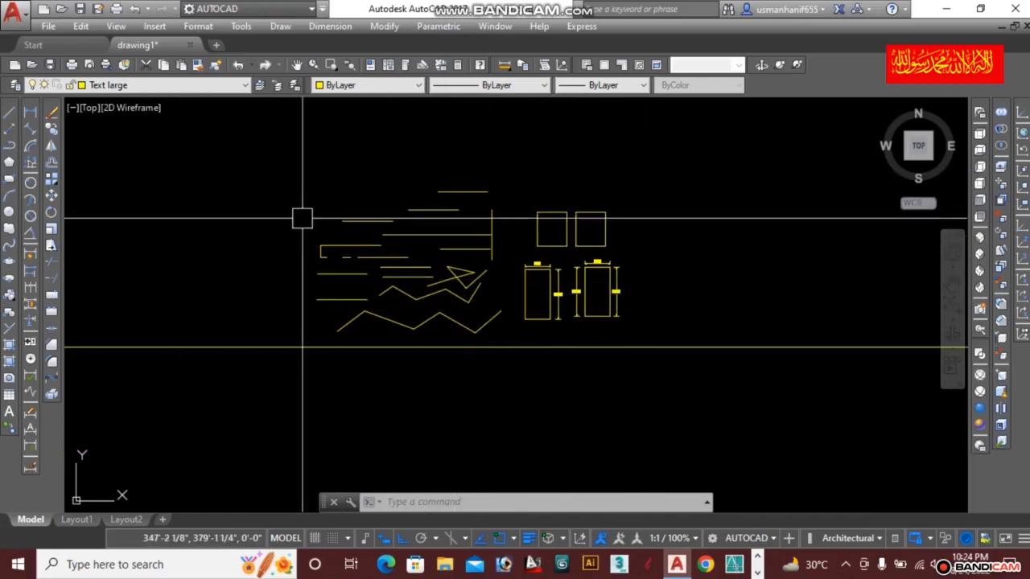
key(ctrl+alt+d)
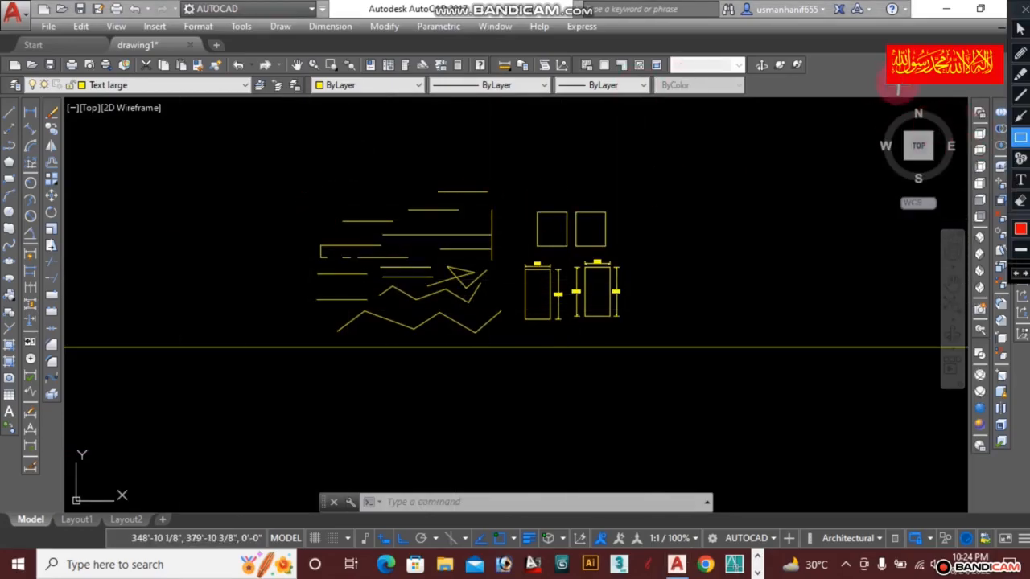
click(1020, 113)
mouse_move(189, 168)
mouse_down()
mouse_move(155, 105)
mouse_move(82, 89)
mouse_move(148, 93)
mouse_move(95, 95)
mouse_up()
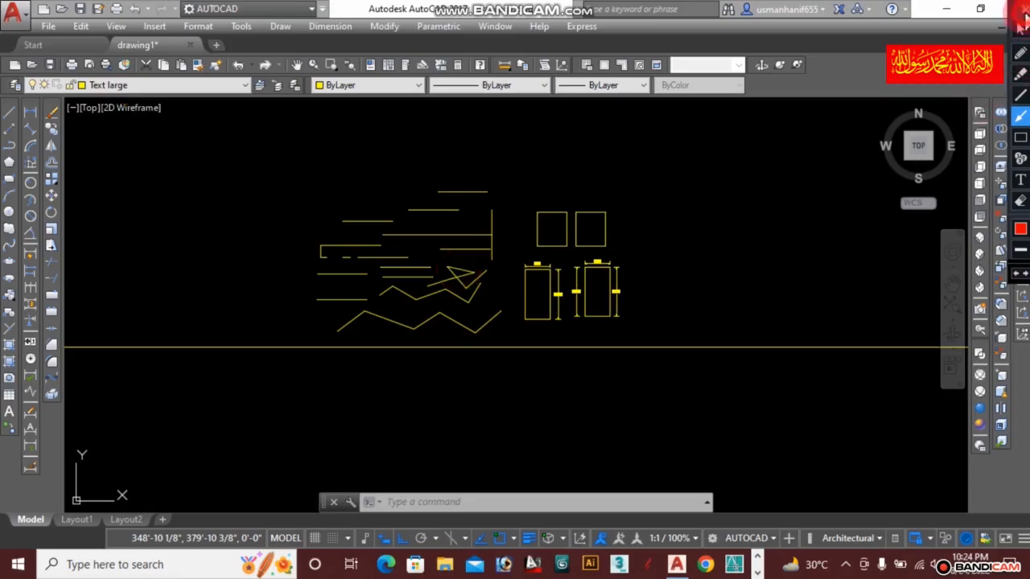
key(Escape)
Make Text_IT the current layer
scroll(499, 208, up, 2)
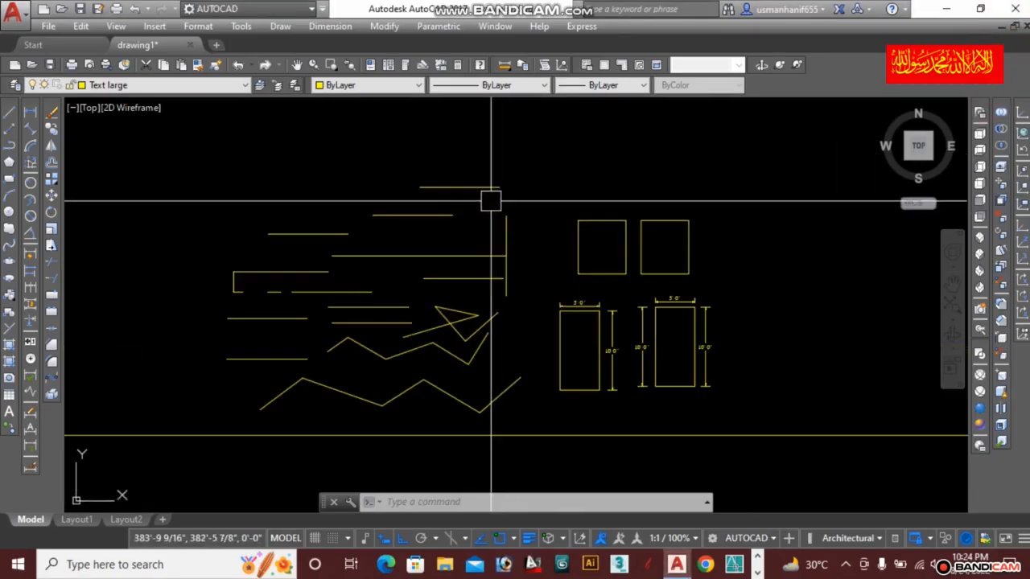
middle_drag(459, 196, 522, 254)
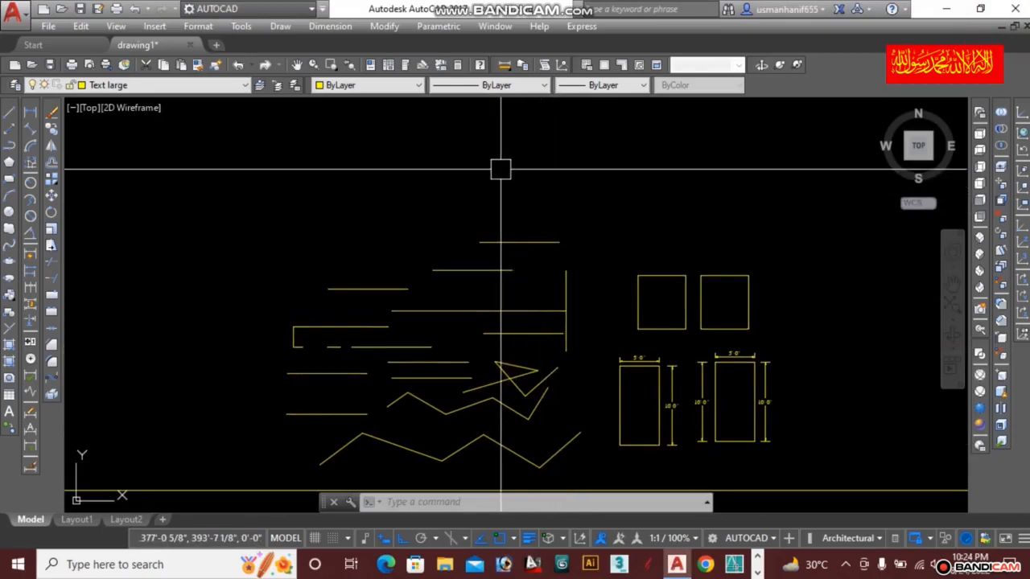
click(112, 85)
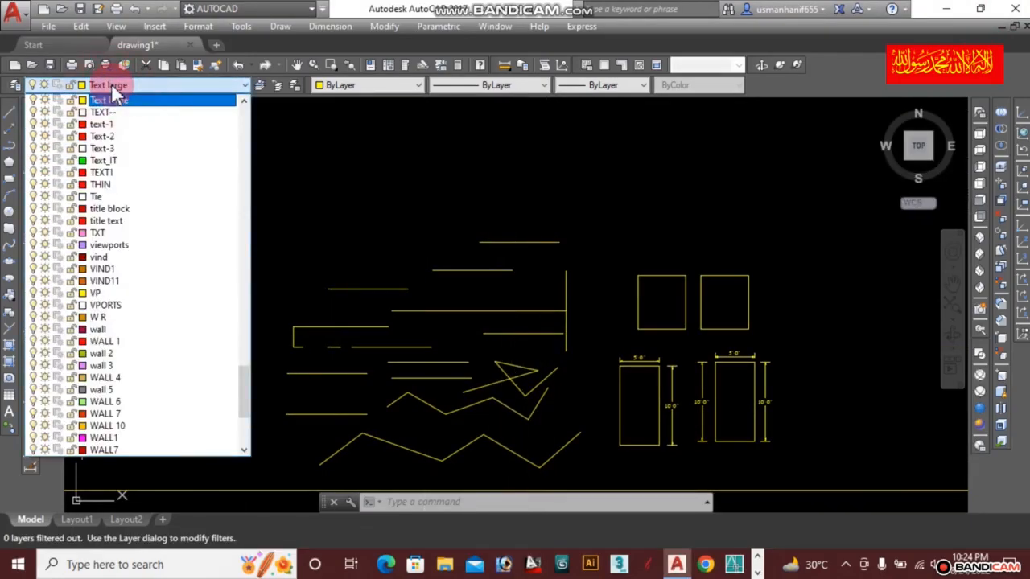
click(131, 165)
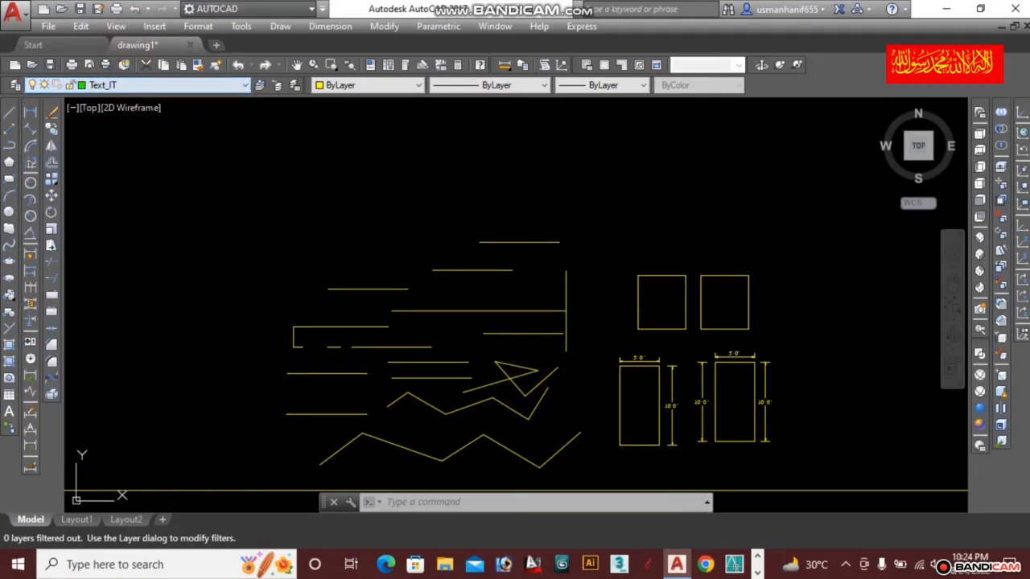
Draw a horizontal line on the Text_IT layer in the empty area above the existing yellow lines
middle_drag(391, 214, 482, 252)
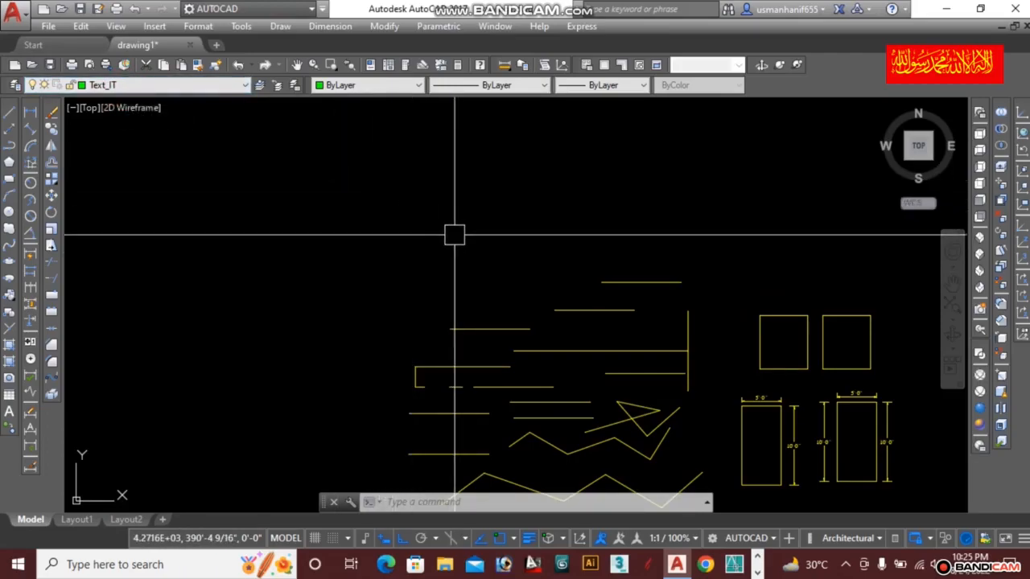
text(l)
key(Return)
click(385, 220)
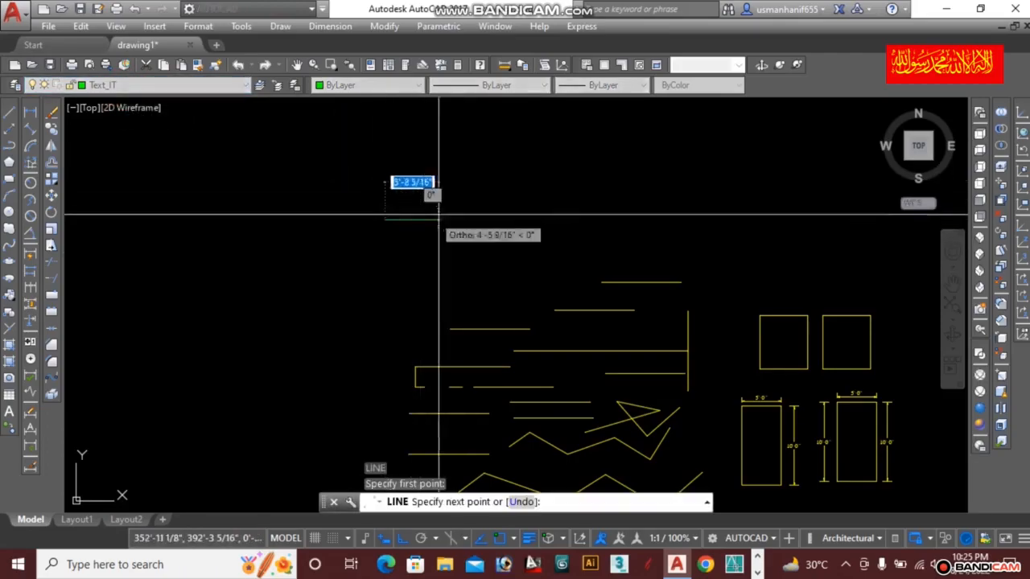
click(541, 222)
key(Escape)
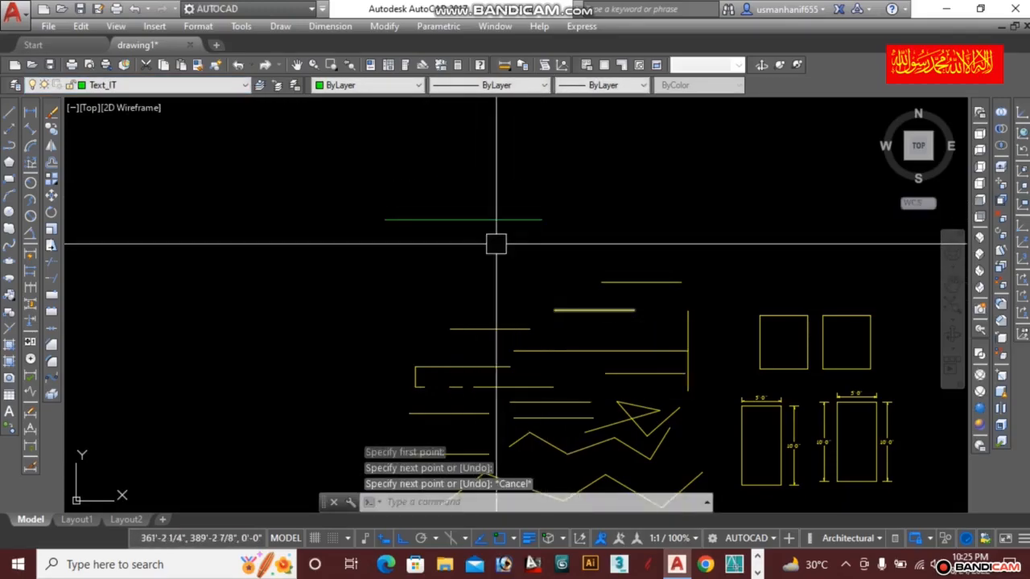
Match the properties of the green Text_IT line onto the four nearest yellow horizontal lines below it
scroll(484, 226, down, 2)
middle_drag(540, 229, 480, 225)
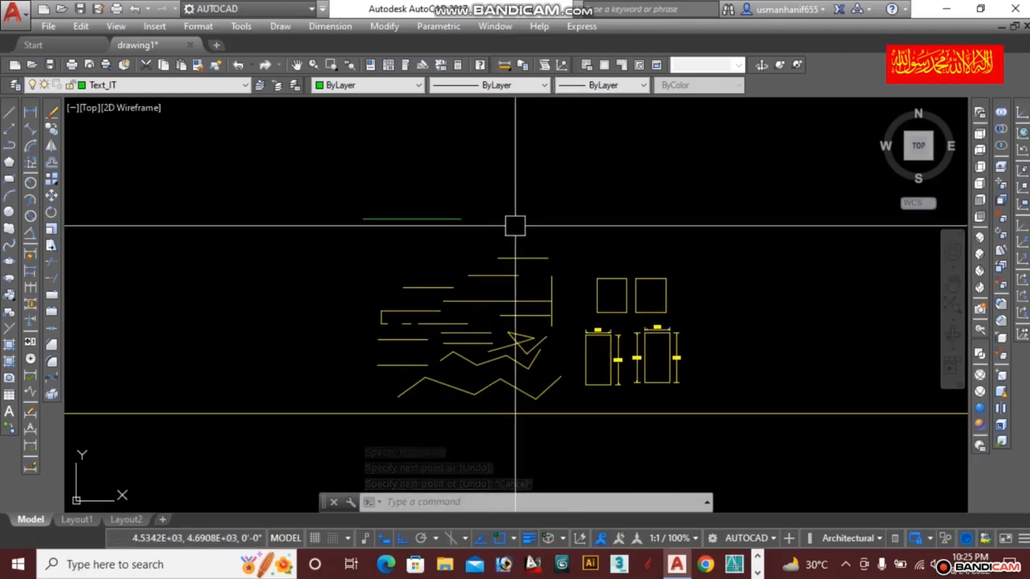
scroll(497, 244, up, 2)
text(MA)
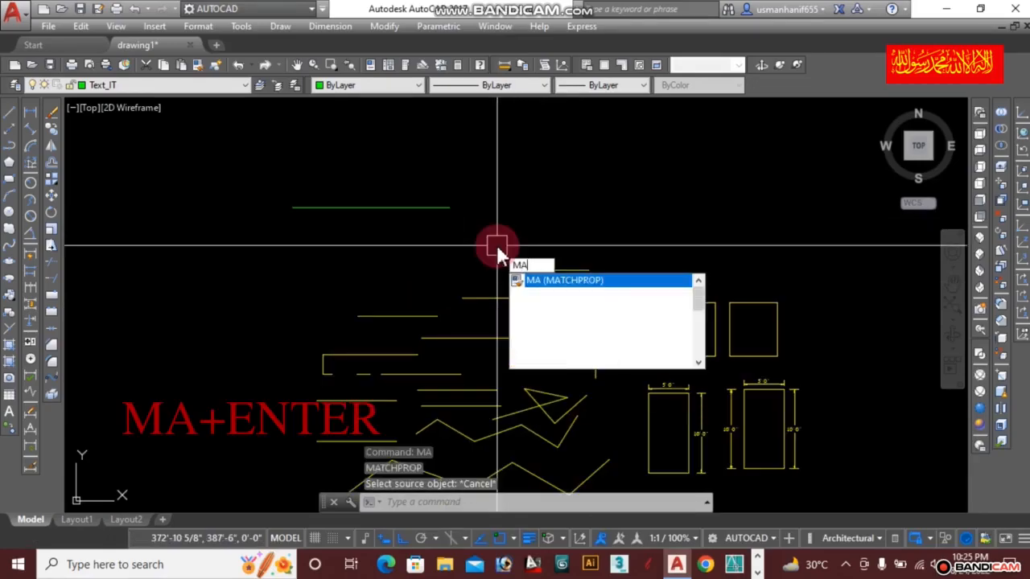
key(Return)
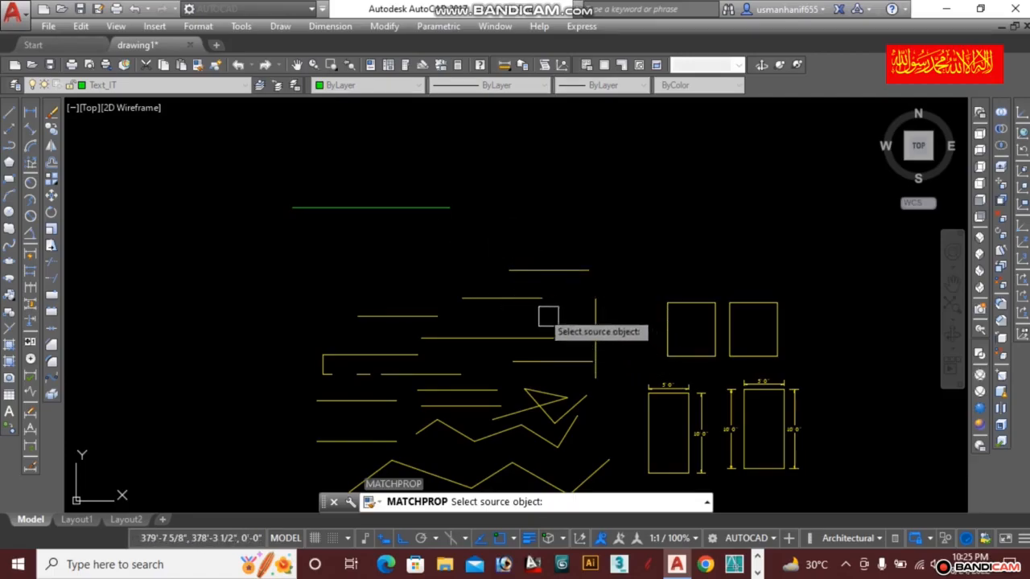
click(372, 207)
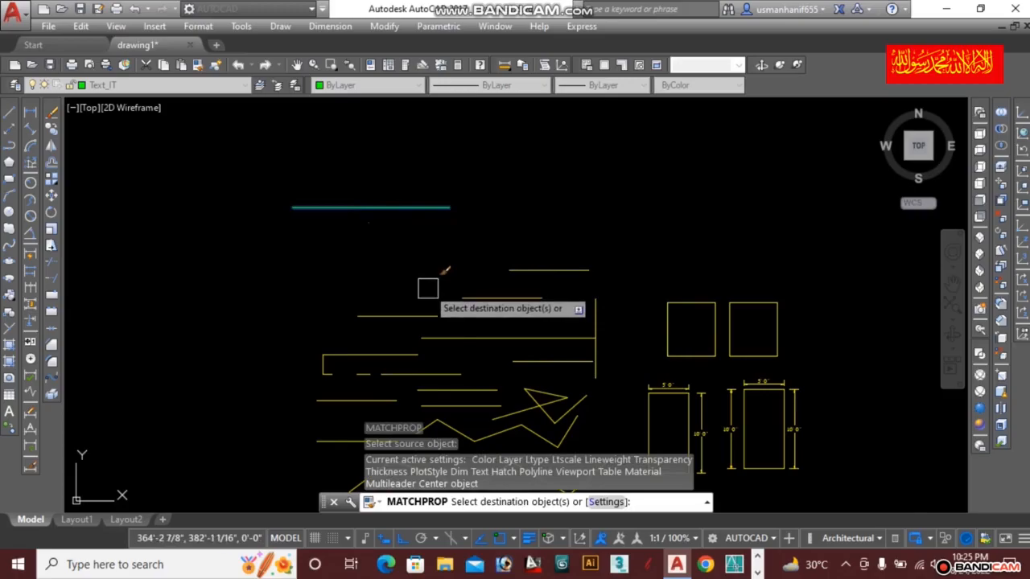
scroll(427, 285, up, 2)
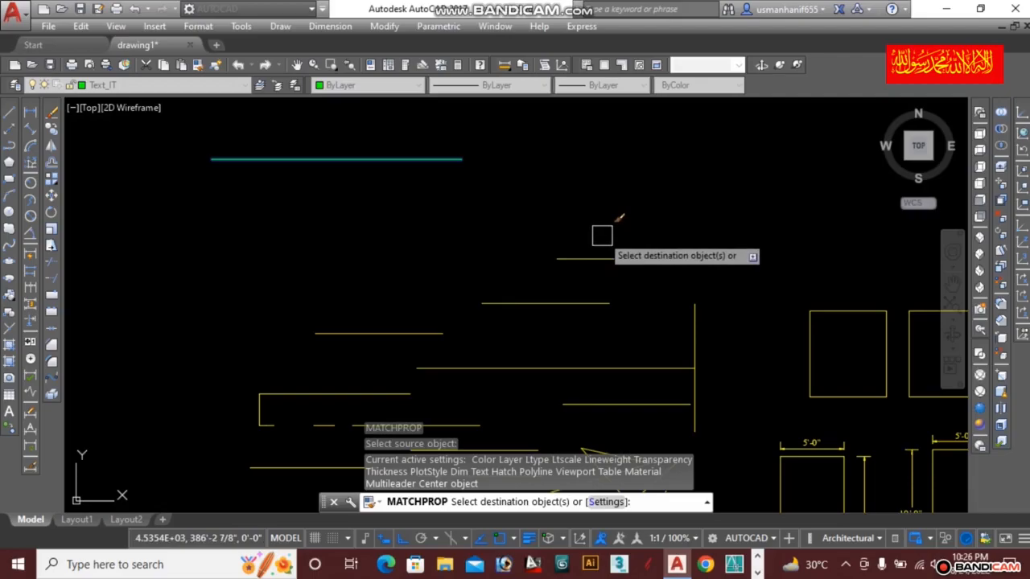
scroll(601, 235, down, 2)
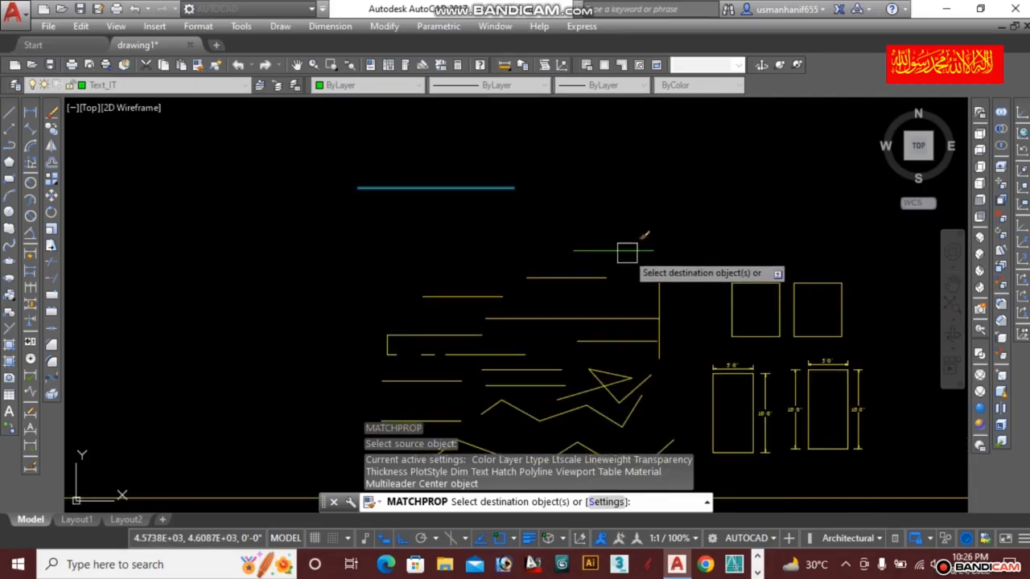
click(627, 252)
click(572, 281)
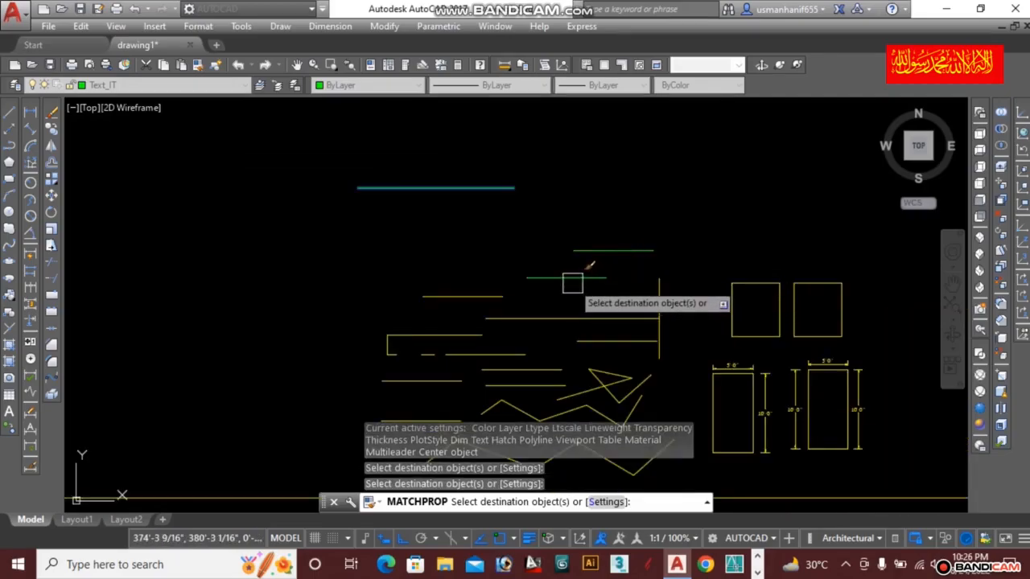
click(480, 293)
click(523, 319)
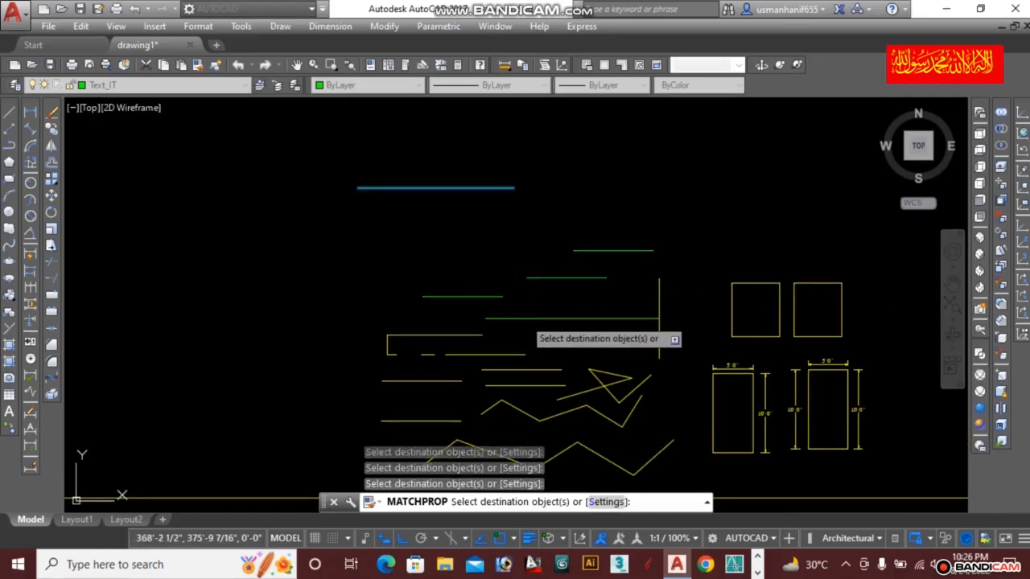
key(Escape)
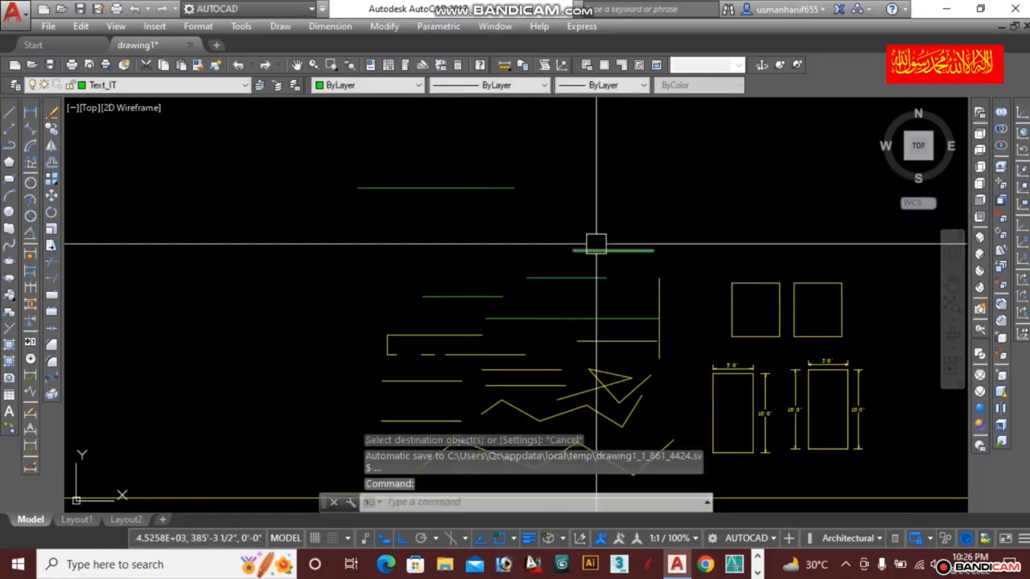
scroll(579, 314, up, 2)
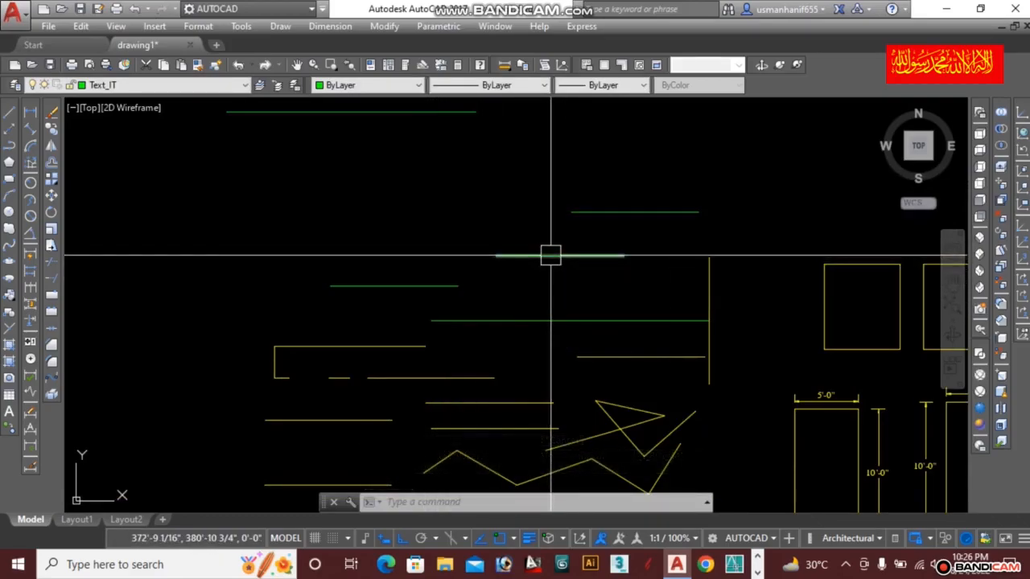
scroll(555, 254, down, 2)
middle_drag(508, 214, 534, 235)
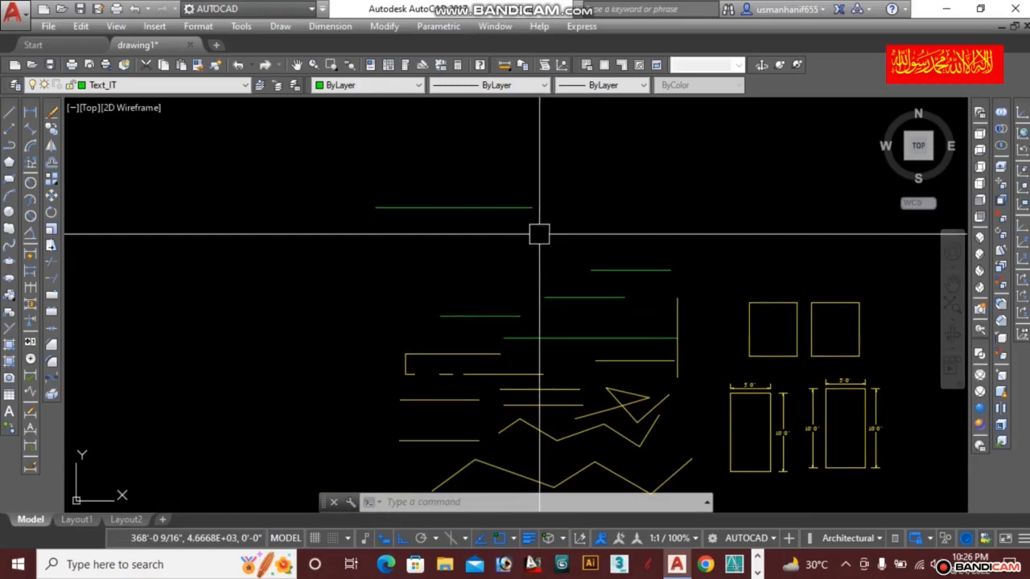
key(ctrl+alt+d)
click(1019, 117)
mouse_move(308, 197)
mouse_down()
mouse_move(257, 177)
mouse_move(197, 66)
mouse_move(203, 76)
mouse_up()
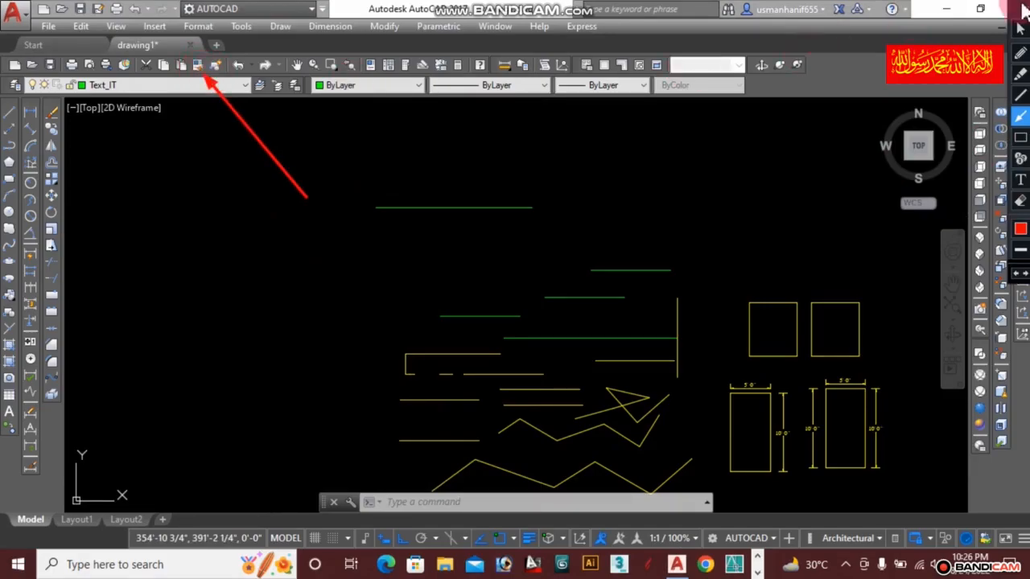
key(ctrl+alt+d)
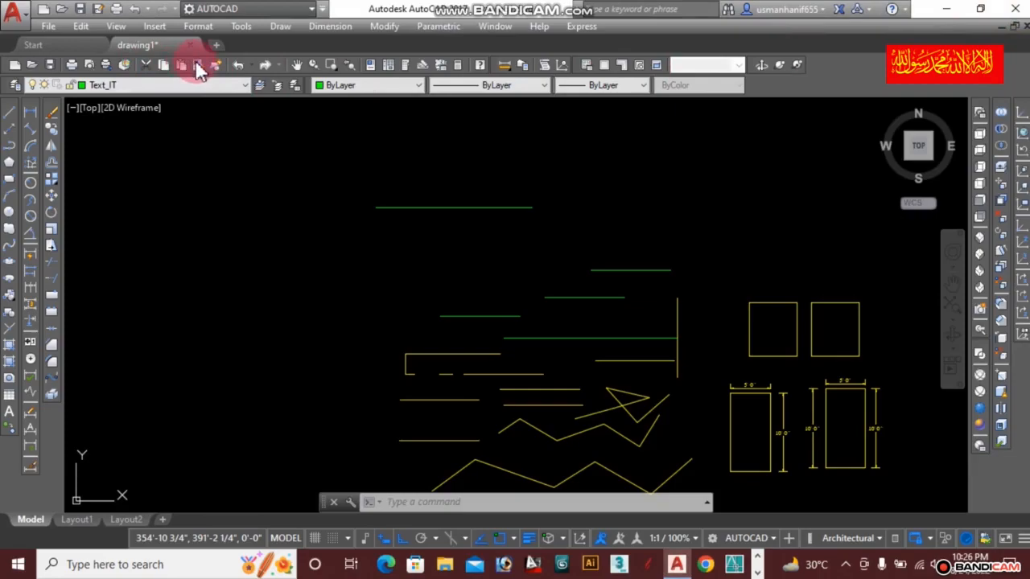
click(242, 222)
key(Escape)
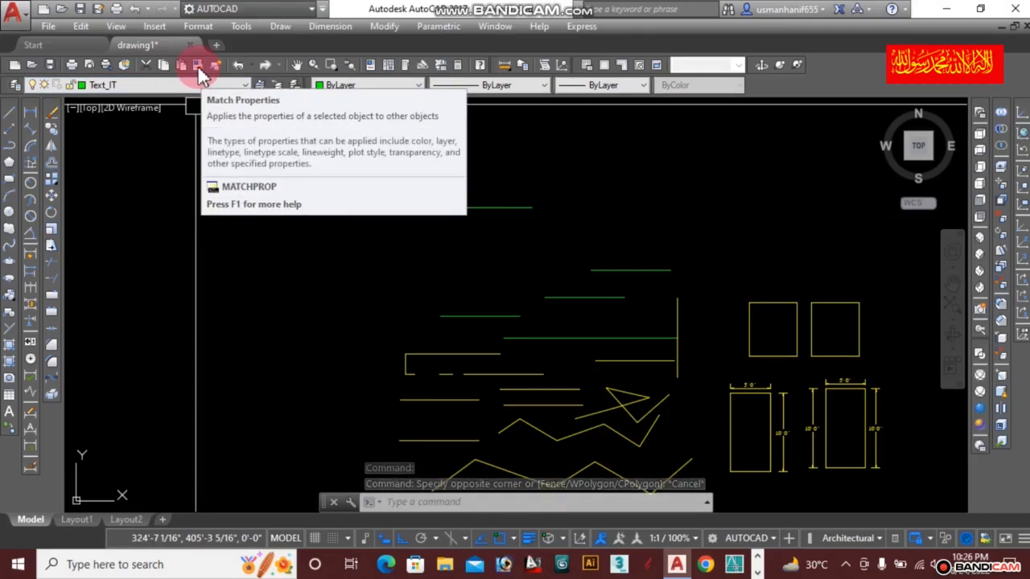
Match the properties of the short green horizontal line onto both undimensioned yellow squares
click(197, 64)
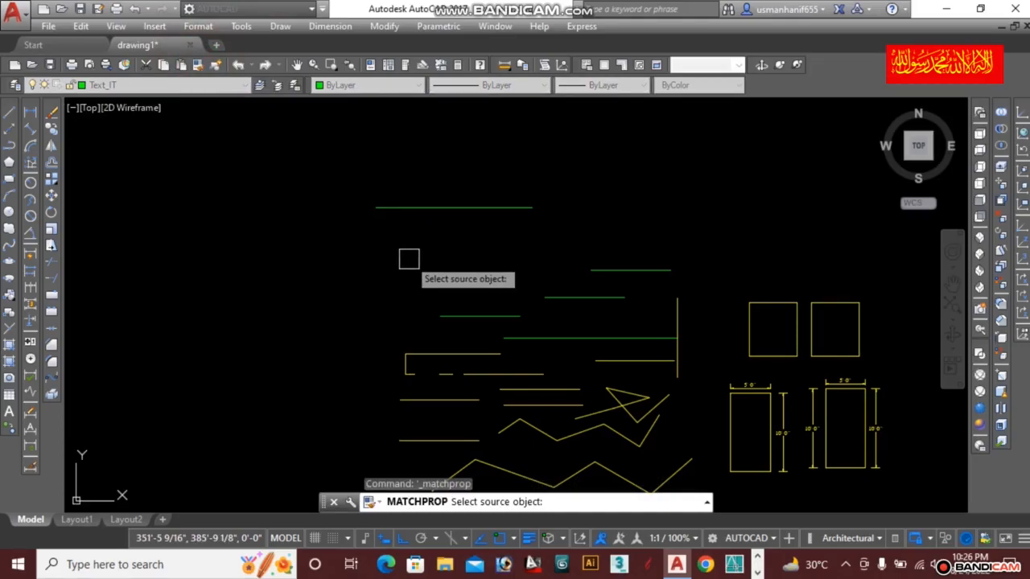
click(633, 270)
scroll(748, 337, up, 2)
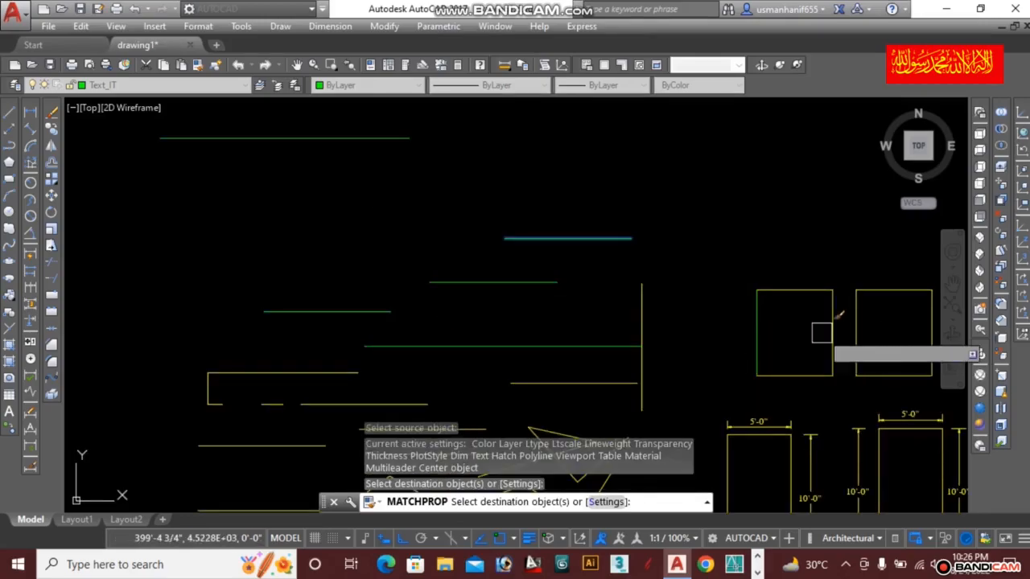
middle_drag(790, 339, 611, 296)
scroll(616, 279, up, 2)
click(672, 201)
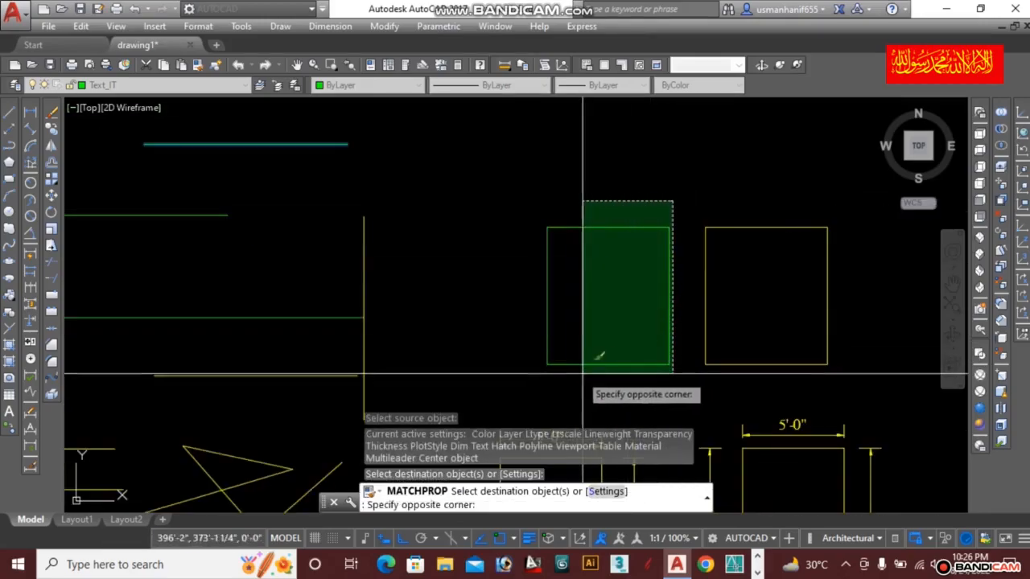
click(533, 372)
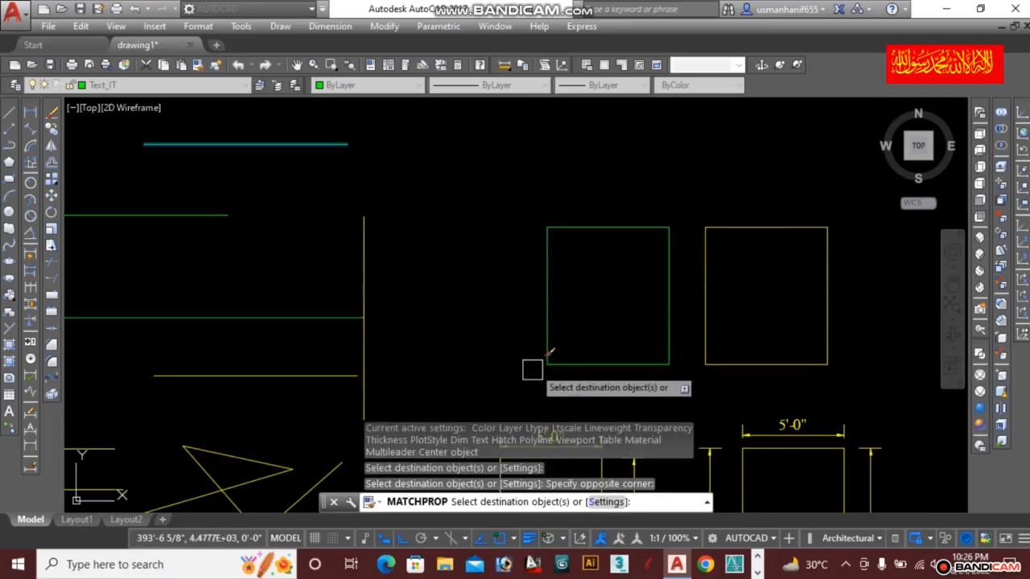
middle_drag(736, 232, 592, 207)
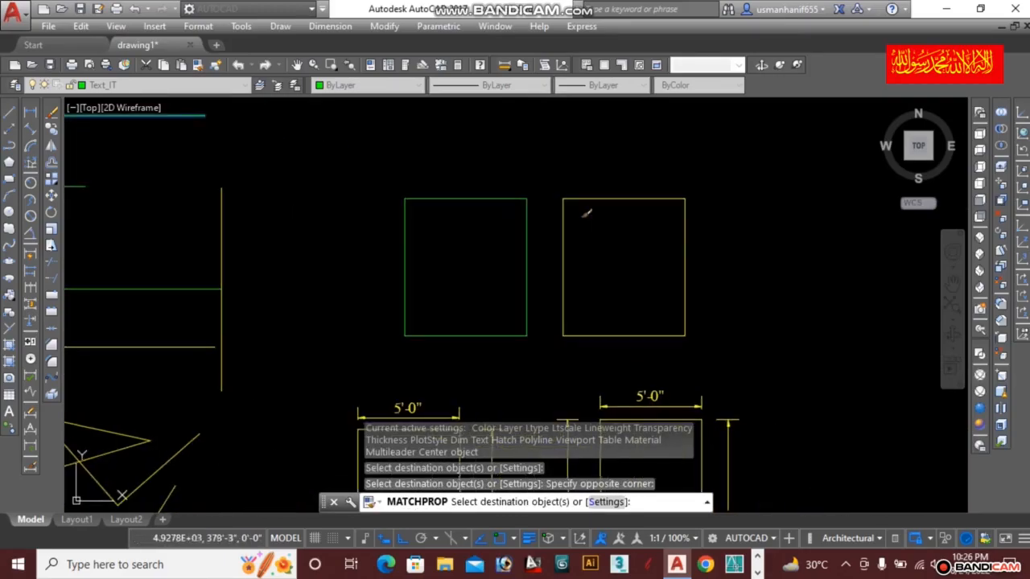
click(724, 167)
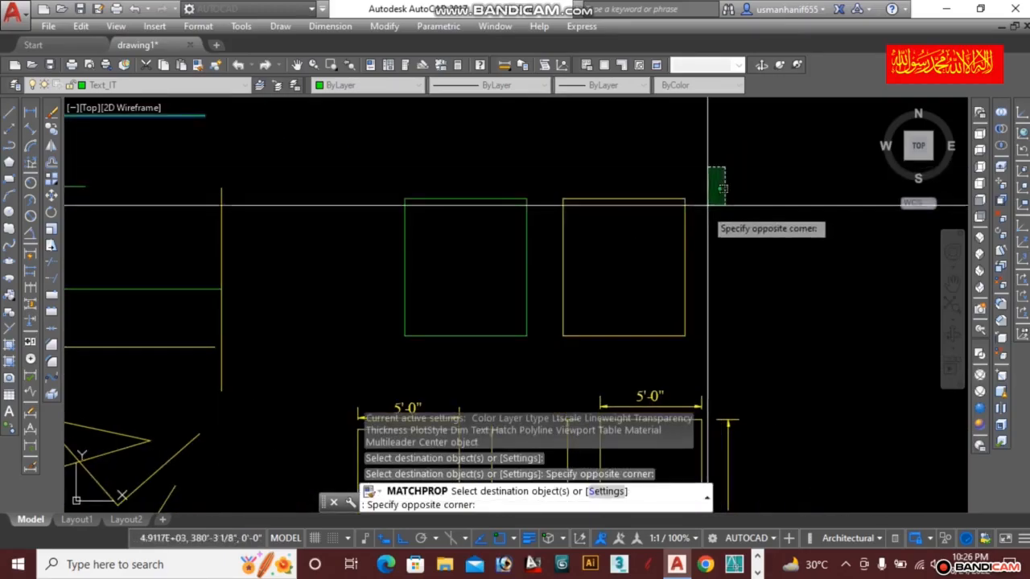
click(555, 351)
Apply the same source properties to the short horizontal line above the crossed triangle, two of the triangle's segments and the vertical line
scroll(604, 178, down, 5)
scroll(604, 270, up, 3)
scroll(610, 278, up, 2)
scroll(308, 230, down, 4)
middle_drag(325, 230, 568, 257)
scroll(491, 244, up, 4)
click(488, 230)
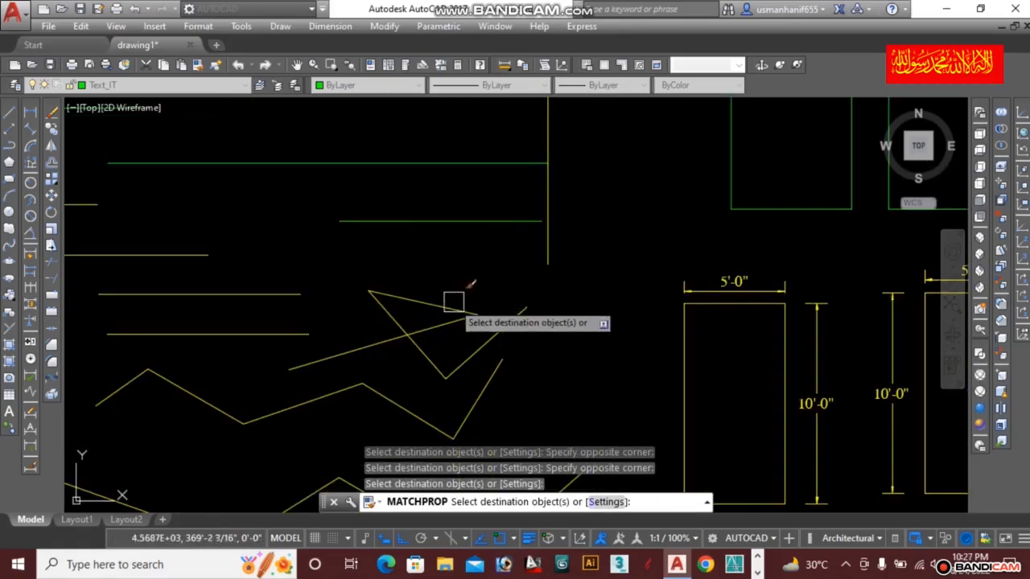
click(448, 314)
click(441, 329)
scroll(547, 264, down, 4)
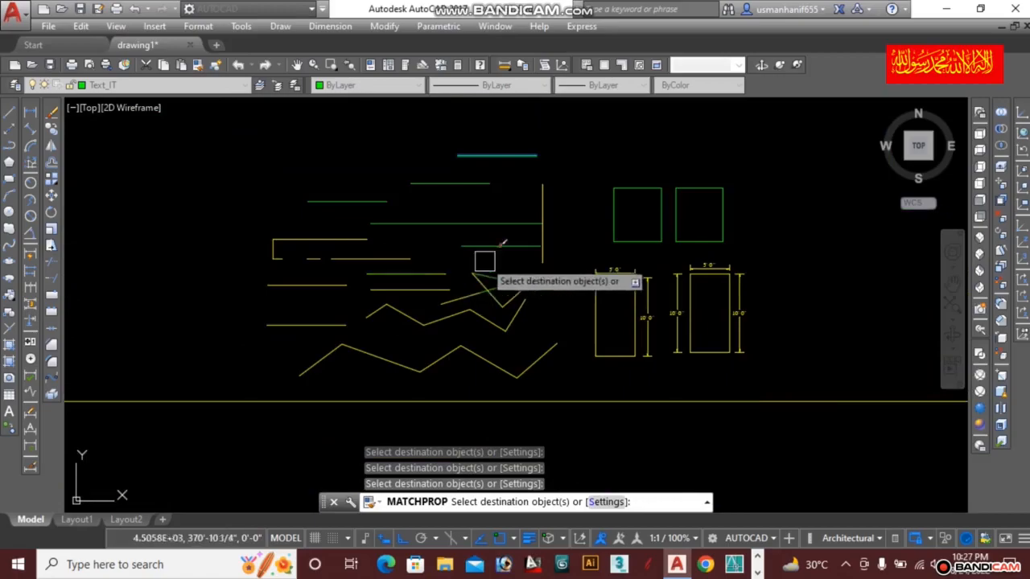
click(476, 360)
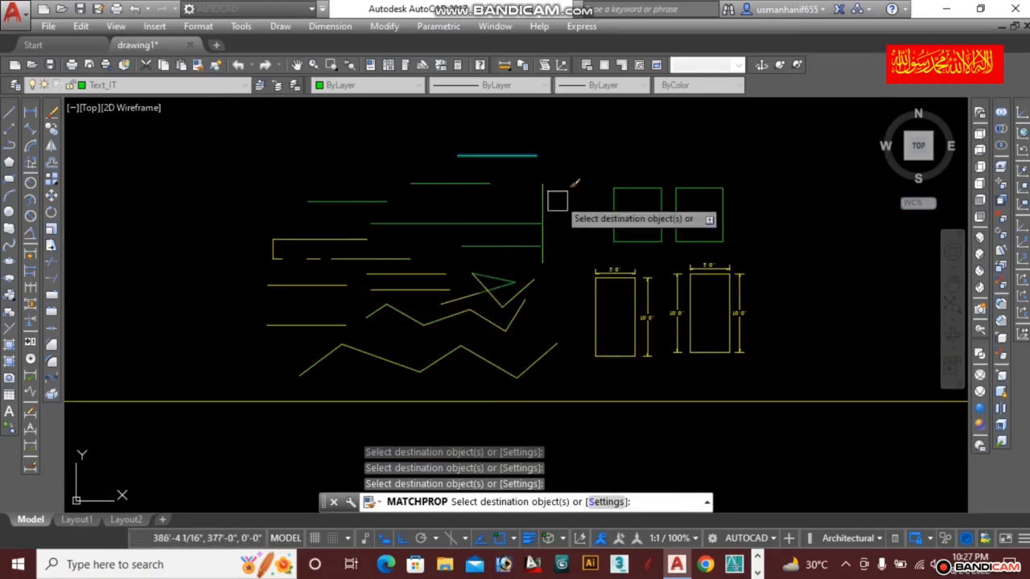
Apply the already picked source line's properties to all the lines and polylines beside the squares with Match Properties
click(565, 136)
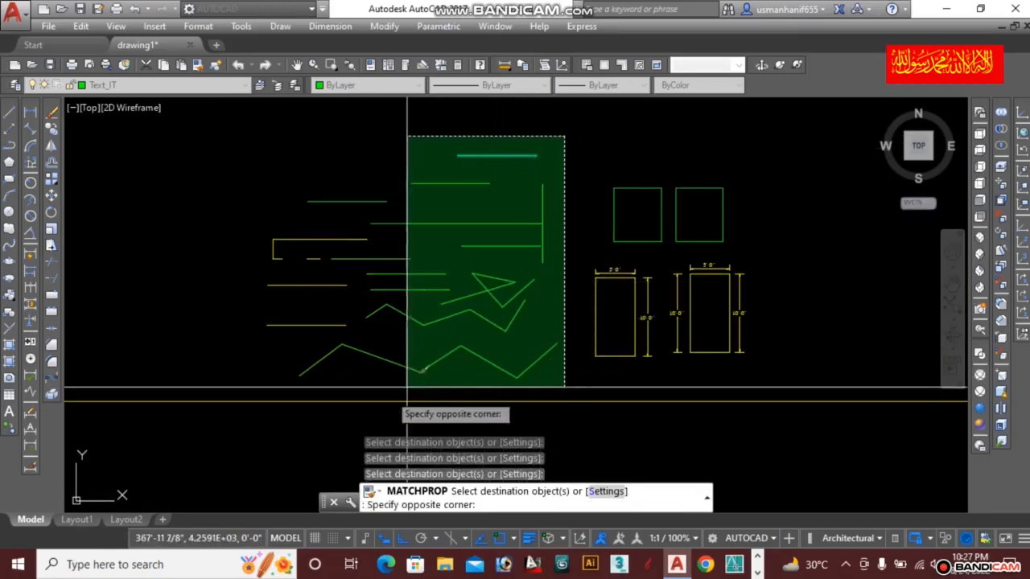
click(261, 383)
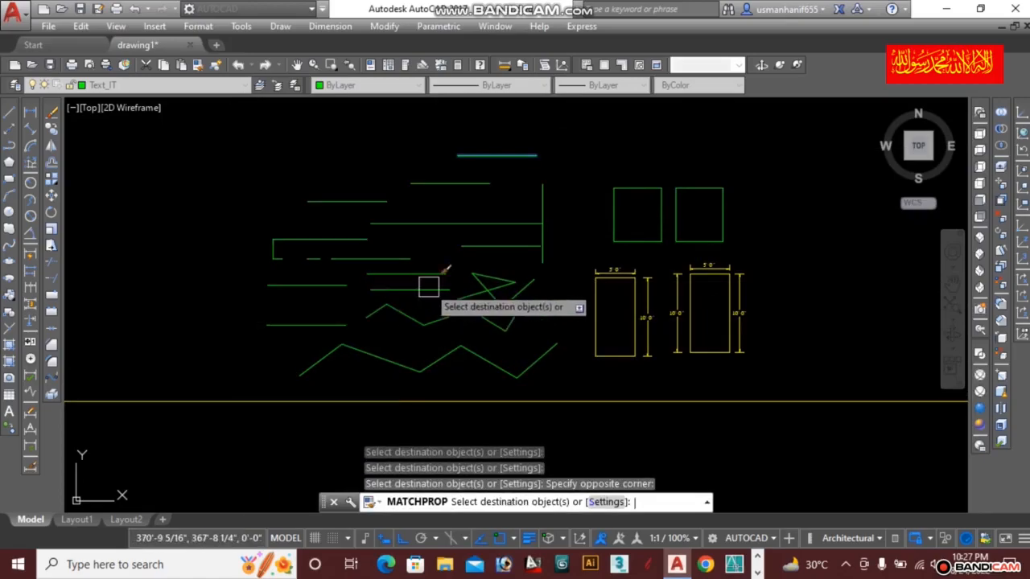
key(Return)
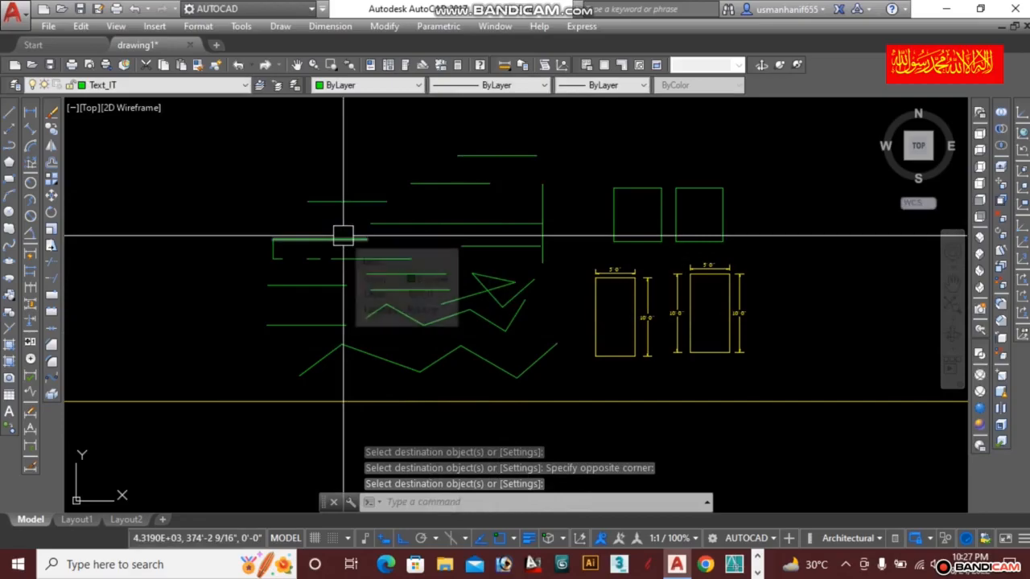
scroll(343, 235, up, 2)
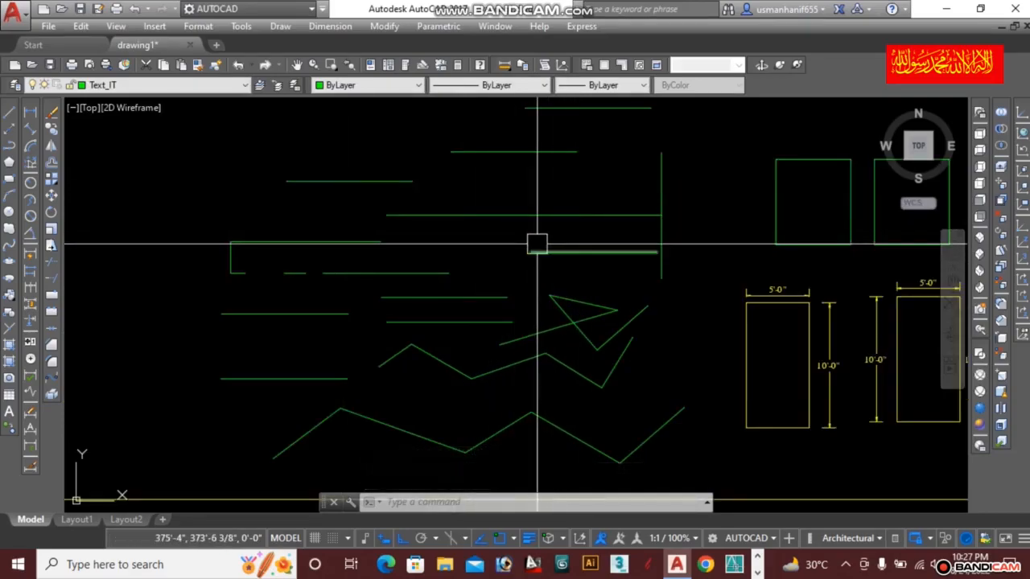
middle_drag(587, 298, 585, 285)
scroll(584, 285, down, 2)
middle_drag(756, 280, 502, 281)
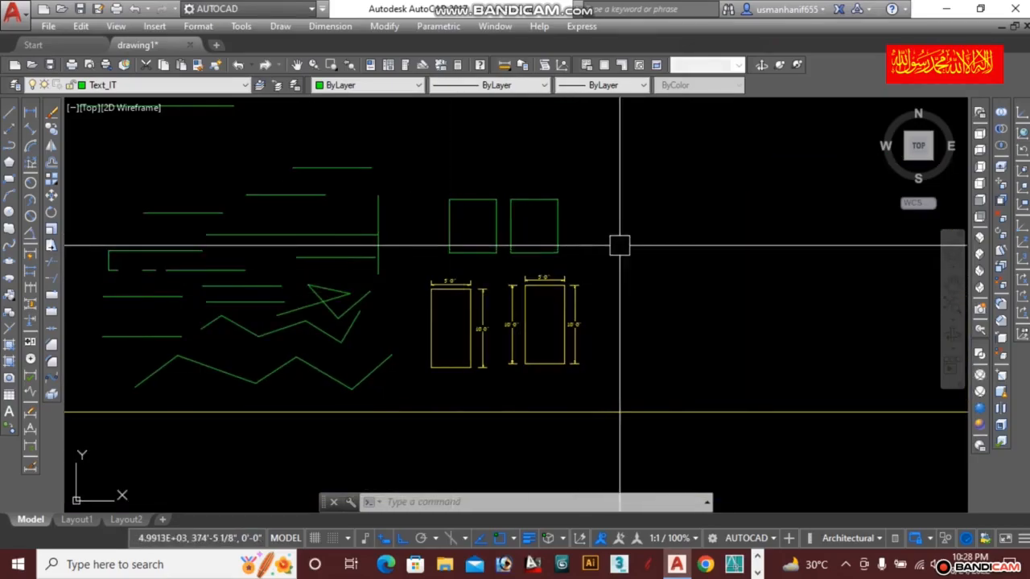
scroll(625, 253, up, 2)
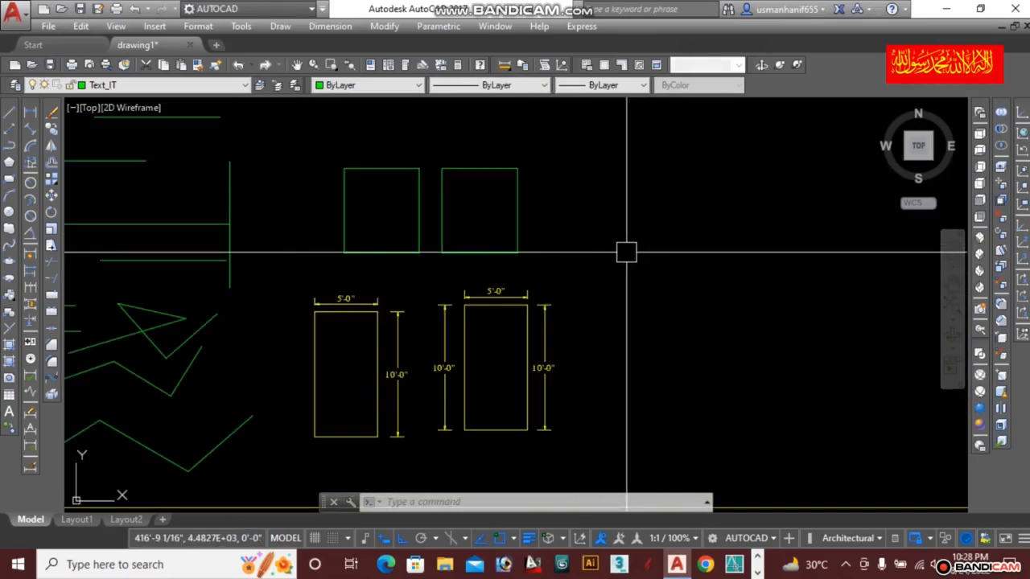
scroll(626, 253, down, 2)
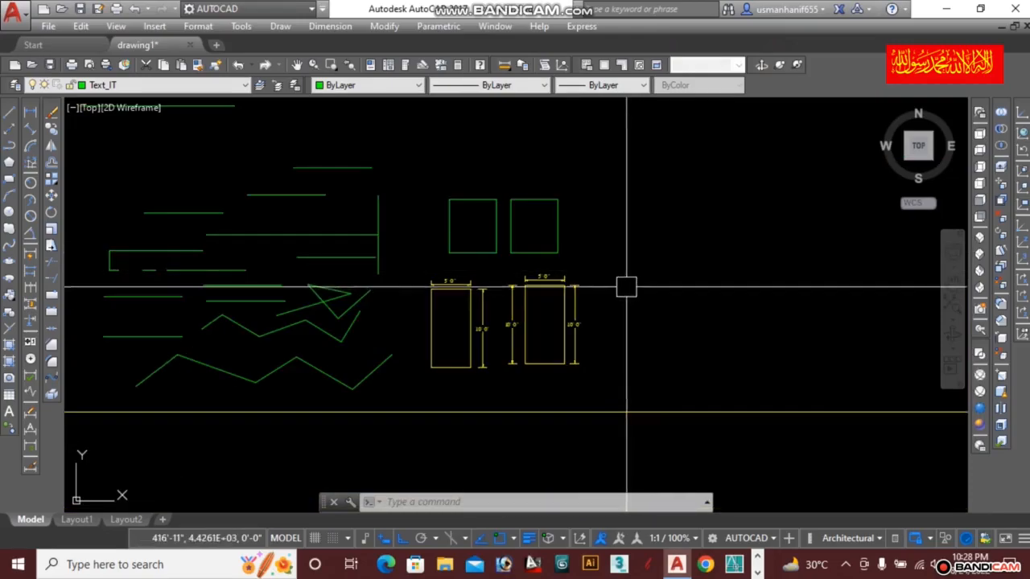
Draw a single vertical line in the empty area to the right of the two green squares
scroll(634, 218, up, 2)
middle_drag(622, 221, 565, 215)
key(l)
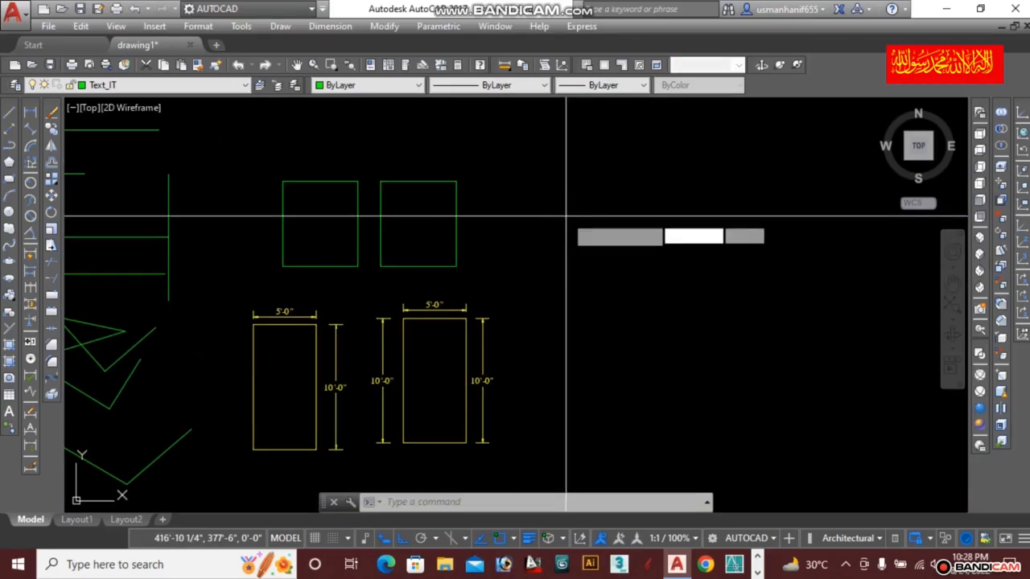
key(Return)
click(567, 174)
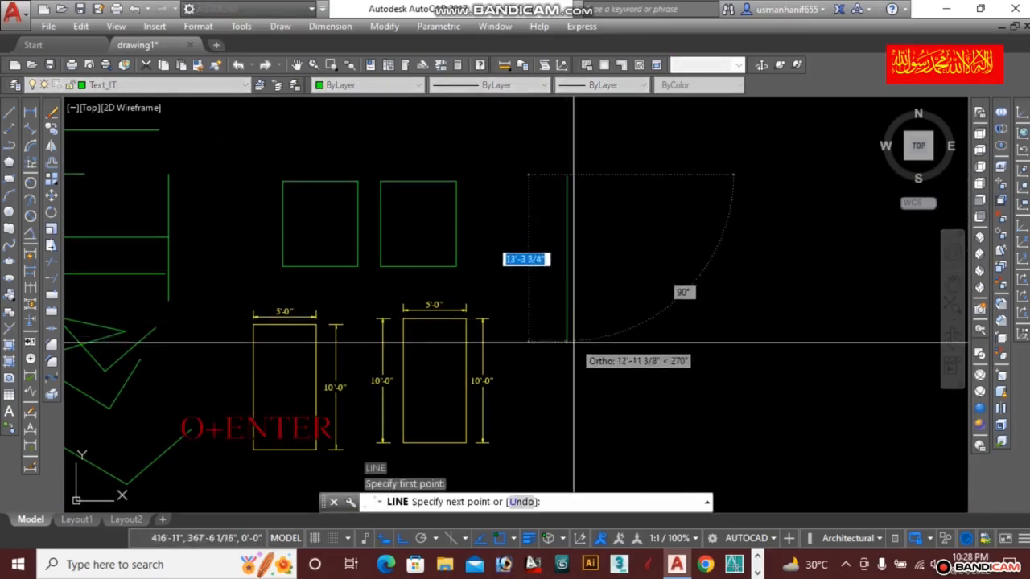
click(569, 382)
key(Escape)
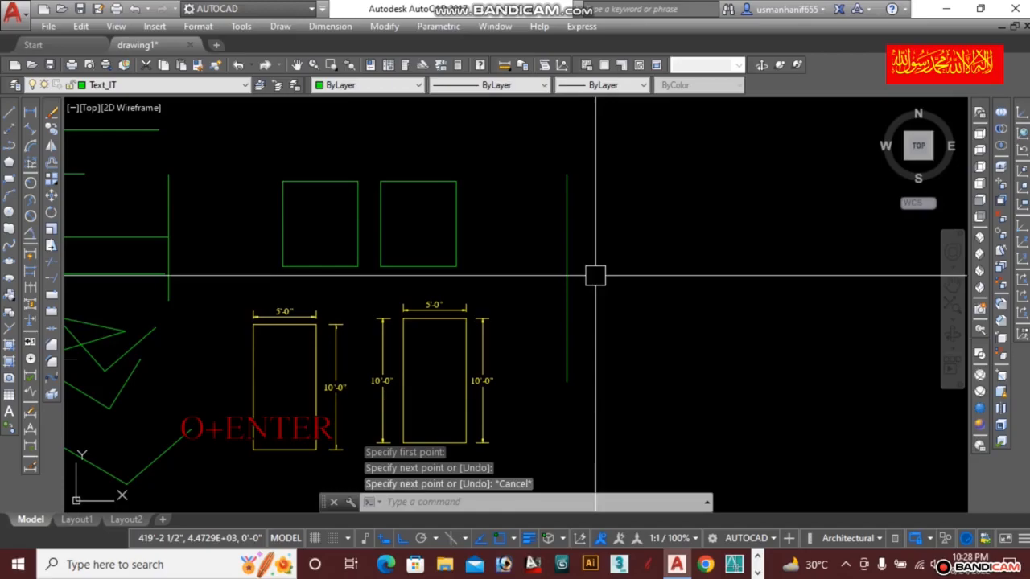
Offset the new vertical line 9 inches to its right
key(o)
key(Return)
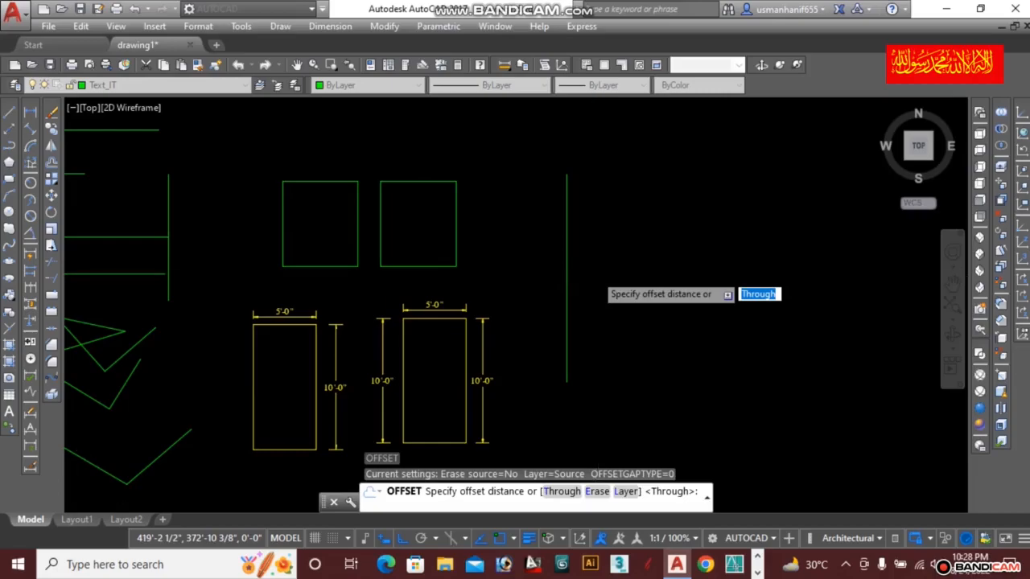
scroll(595, 277, up, 3)
scroll(593, 280, down, 3)
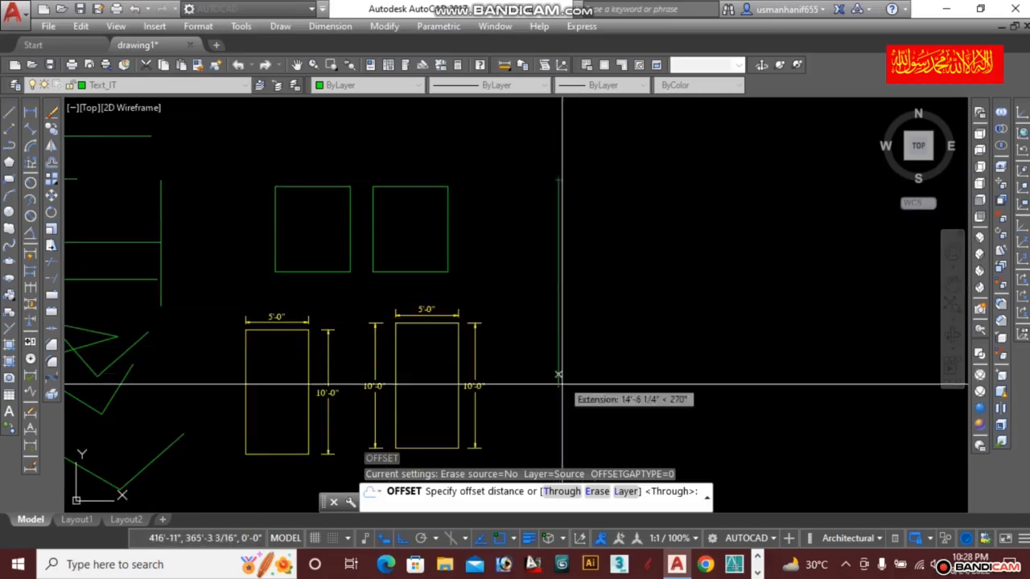
scroll(563, 332, up, 3)
scroll(568, 332, down, 3)
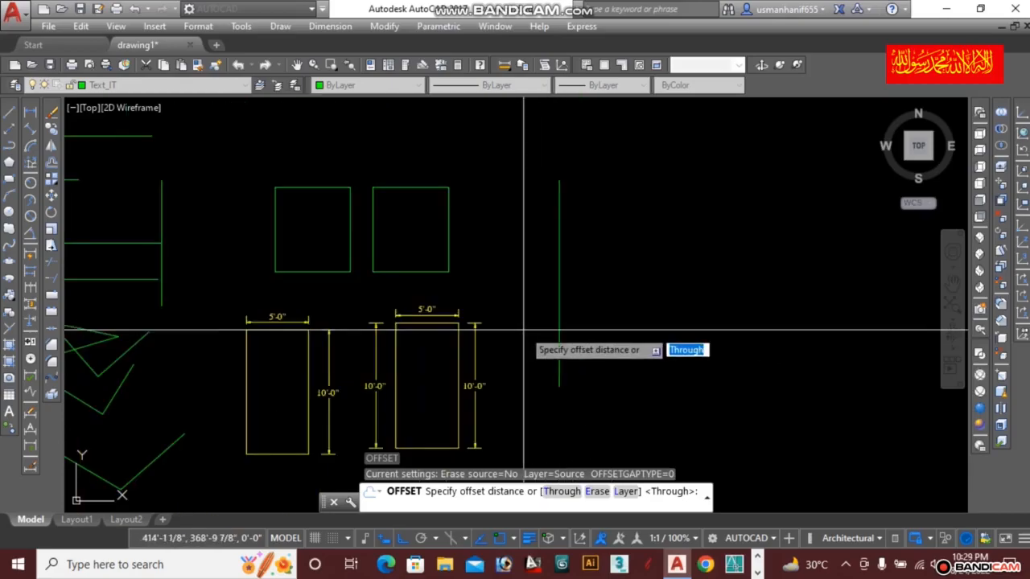
key(Escape)
right_click(574, 327)
text(9)
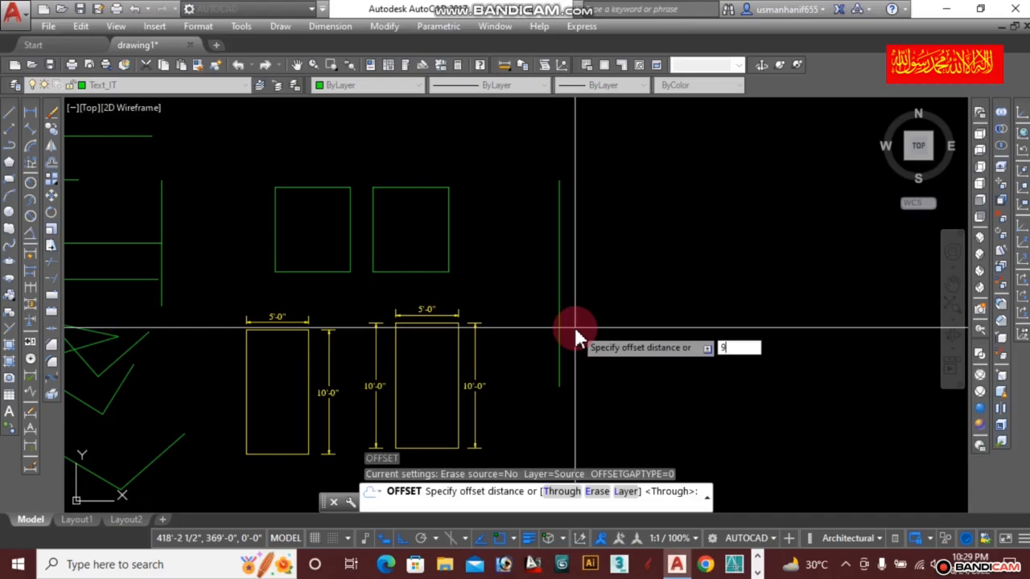
key(Return)
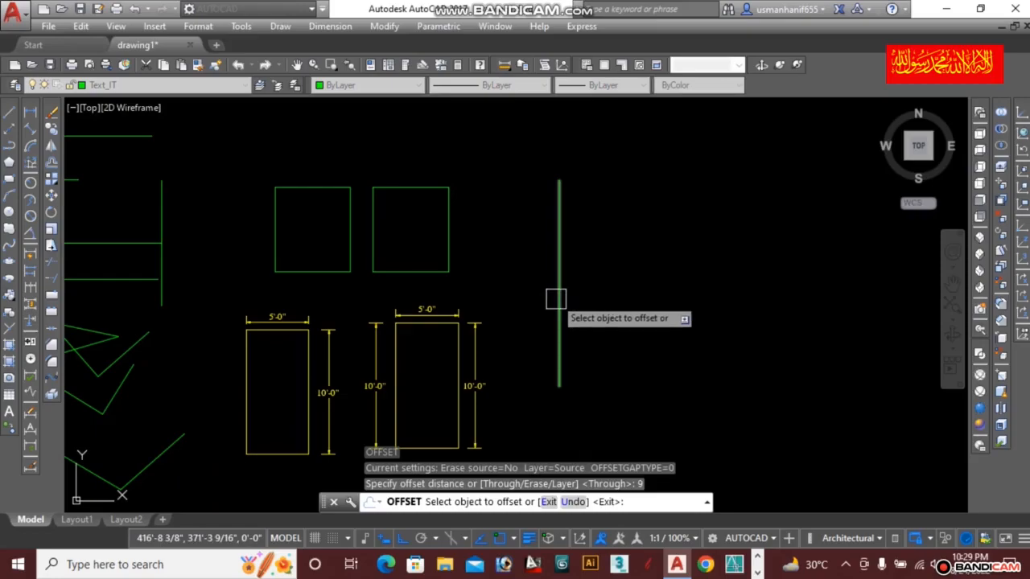
click(558, 298)
scroll(561, 299, up, 2)
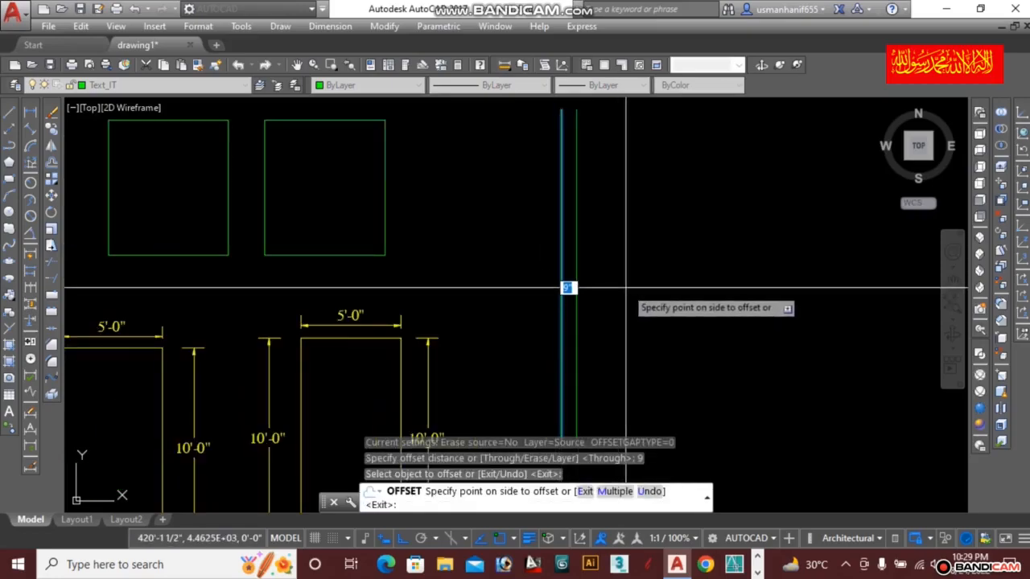
scroll(626, 287, down, 2)
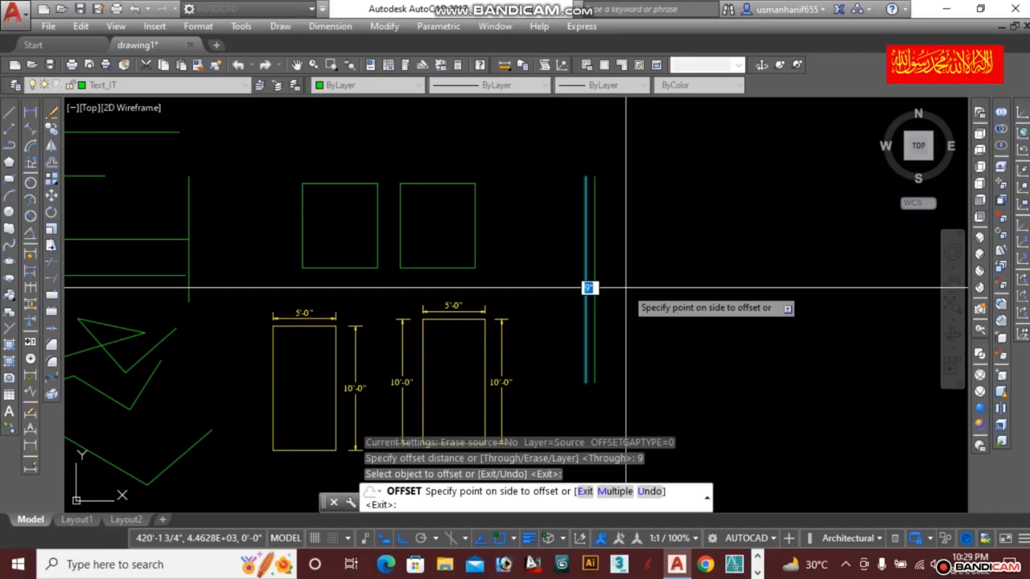
click(589, 287)
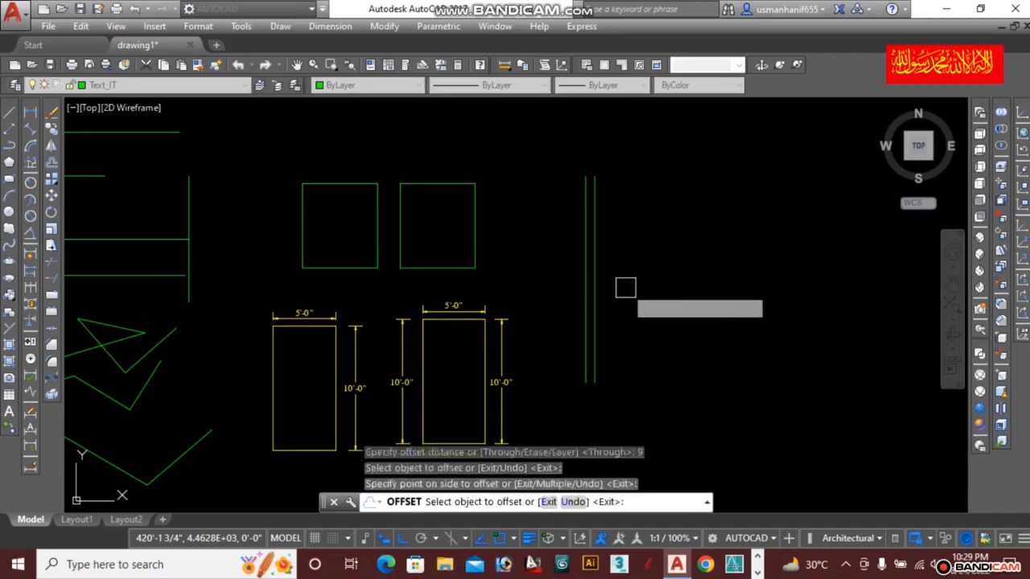
Add an aligned dimension between the upper ends of the two parallel vertical lines
scroll(601, 298, up, 2)
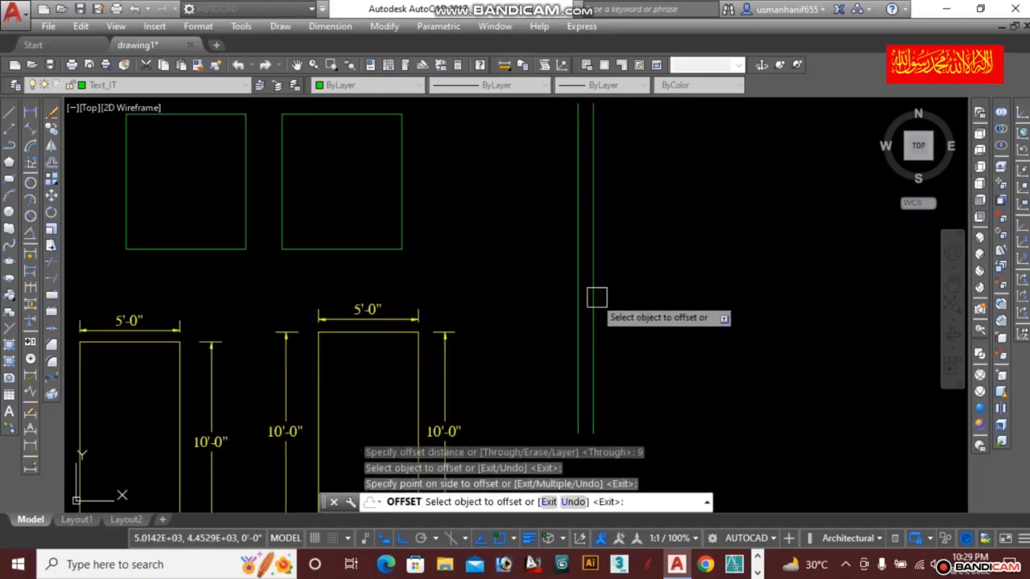
key(Escape)
text(dal)
key(Return)
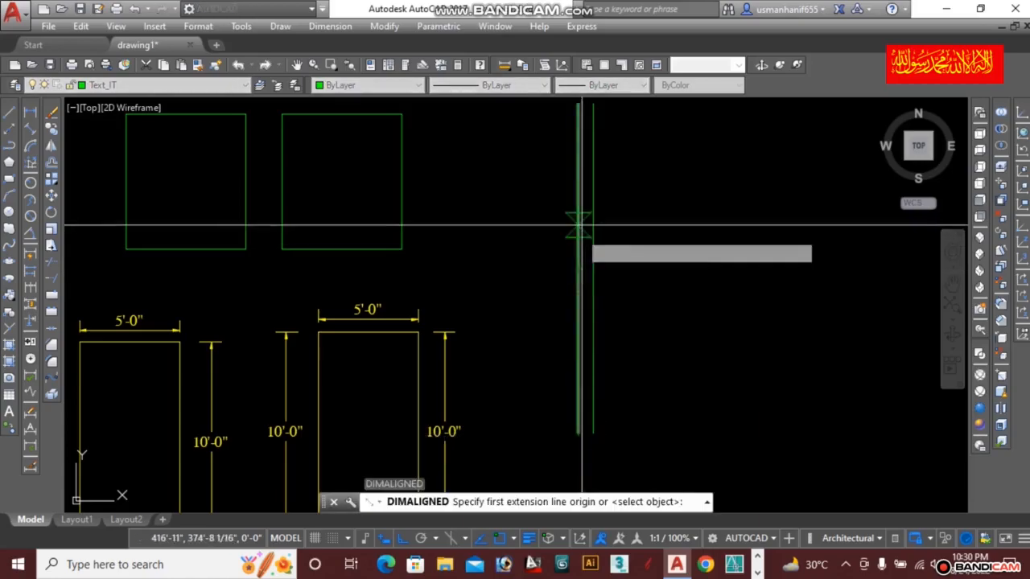
middle_drag(575, 218, 564, 394)
click(563, 280)
click(576, 281)
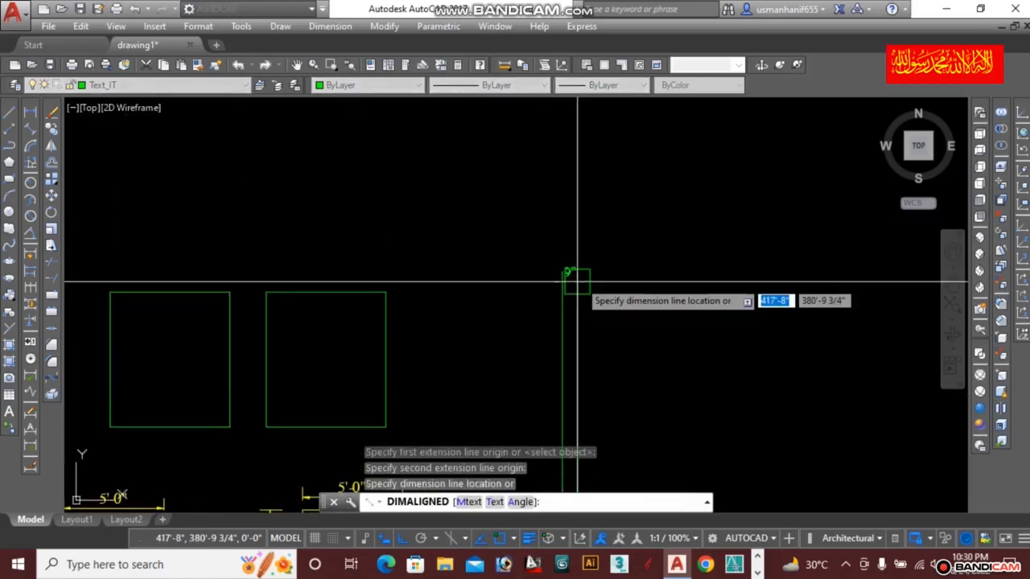
scroll(574, 279, up, 5)
click(575, 216)
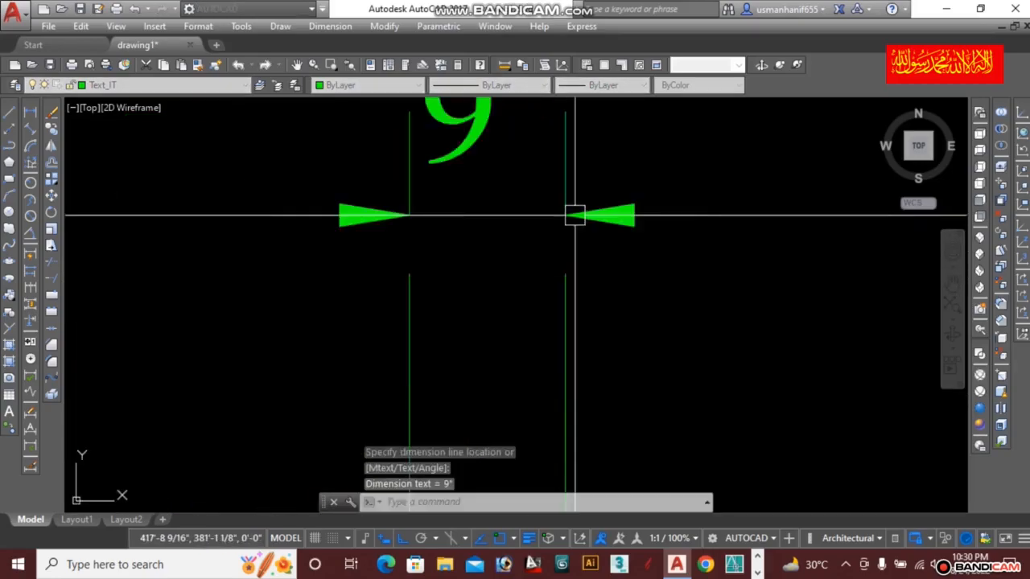
Erase the aligned dimension above the two vertical lines and delete the right-hand offset line
scroll(574, 215, down, 5)
text(e)
key(Return)
click(584, 215)
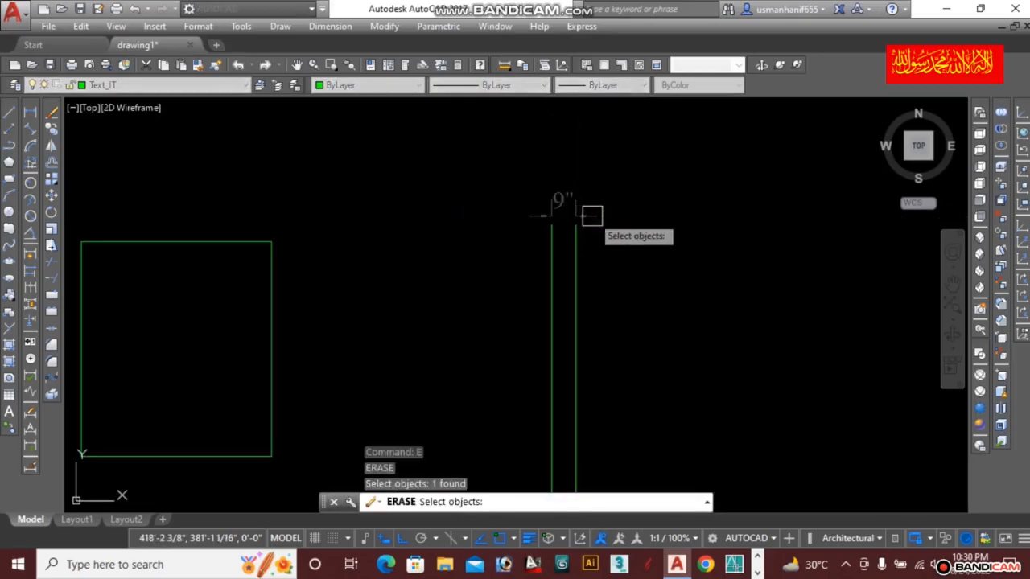
key(Return)
scroll(580, 250, down, 4)
click(582, 270)
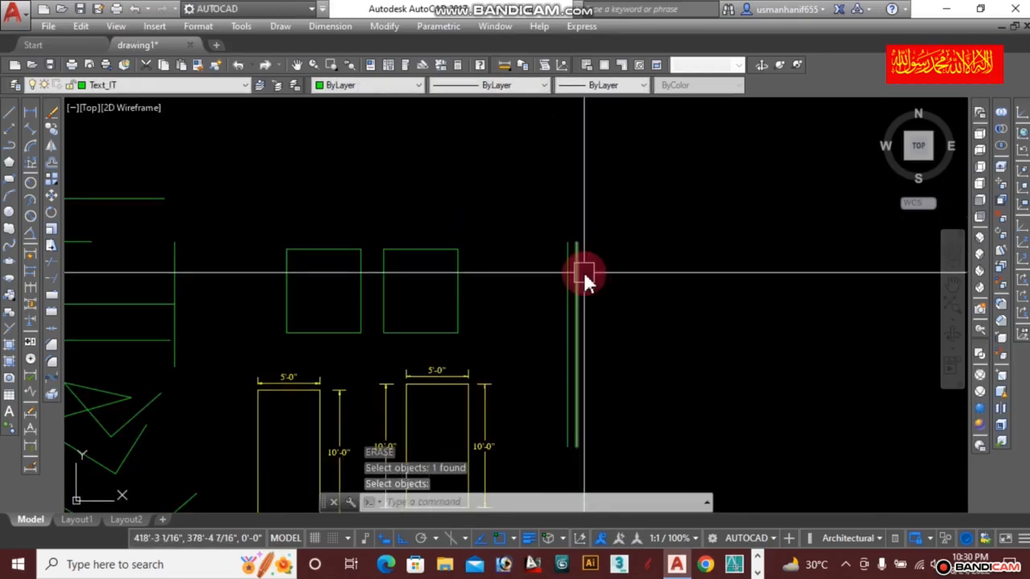
key(Escape)
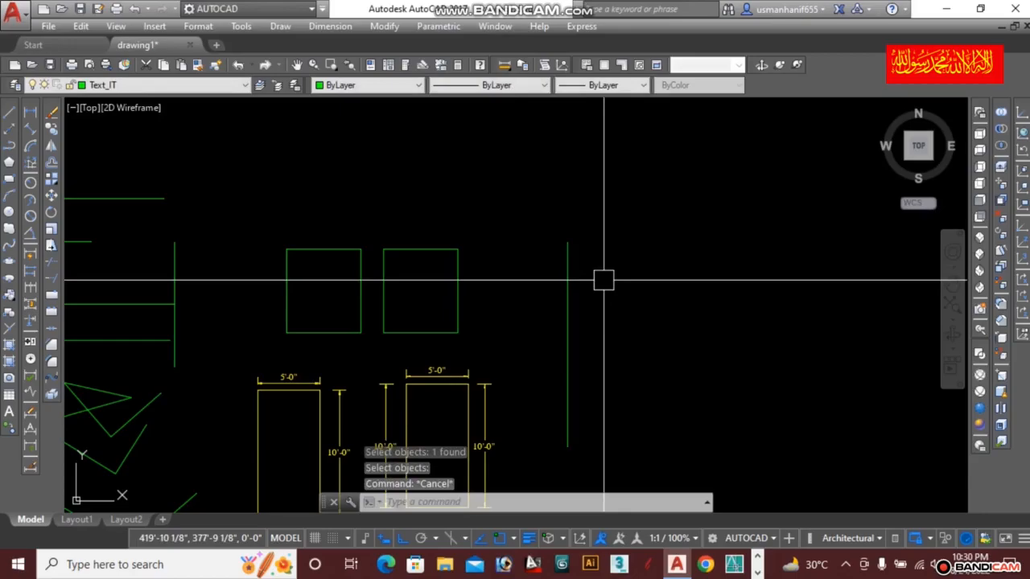
Offset the remaining vertical line 9 inches to its left
text(o)
key(Return)
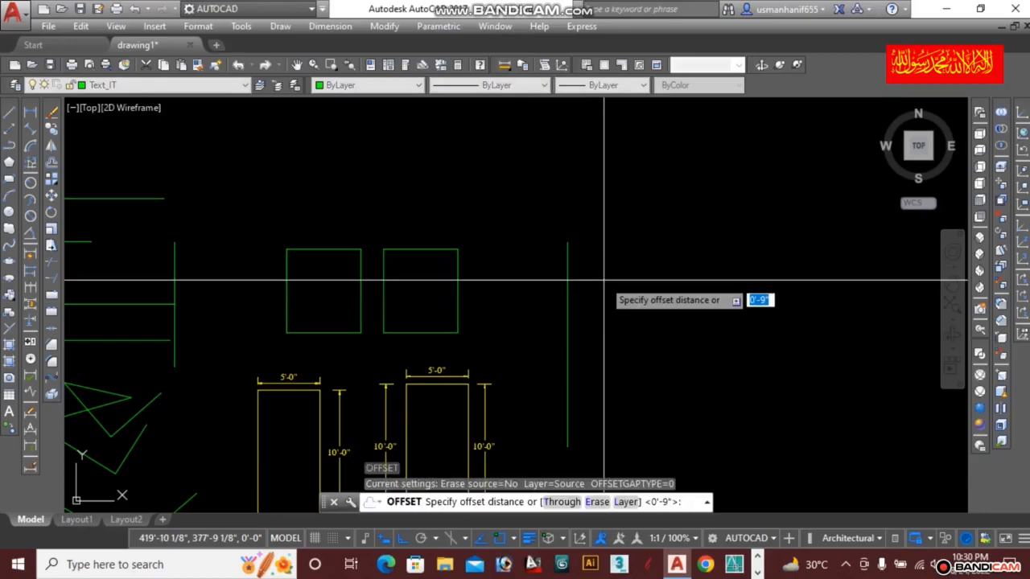
text(9)
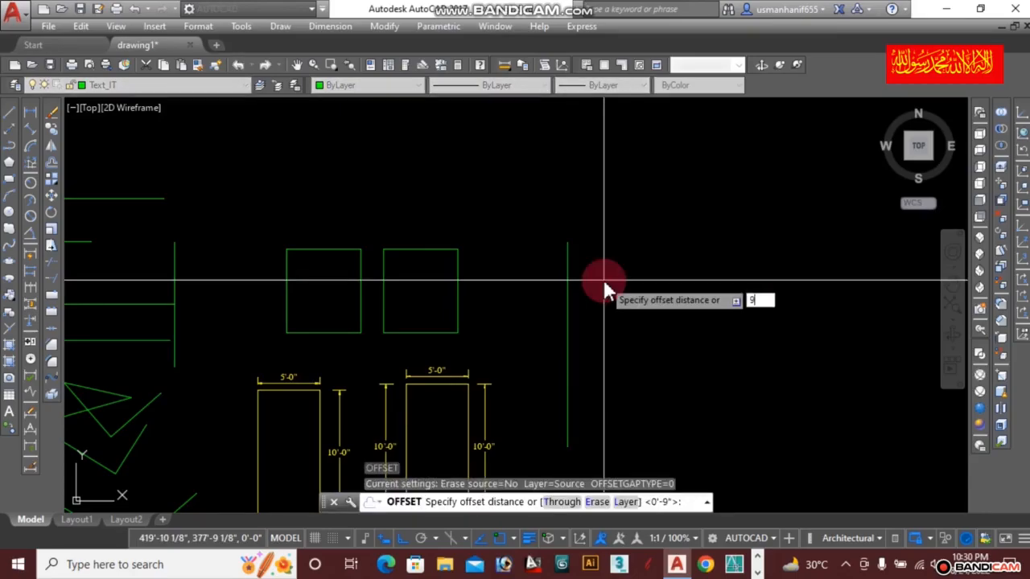
key(Return)
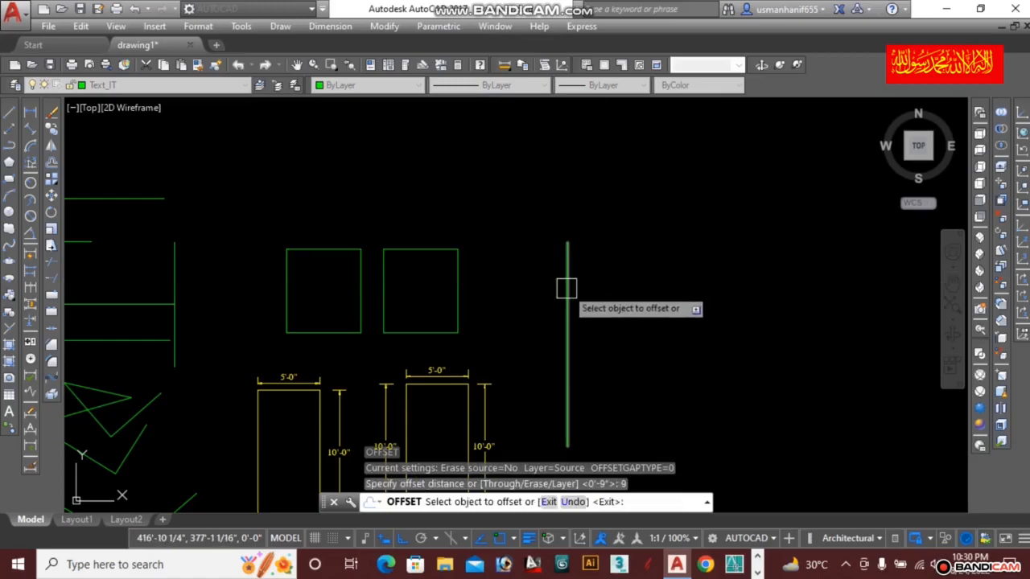
click(567, 287)
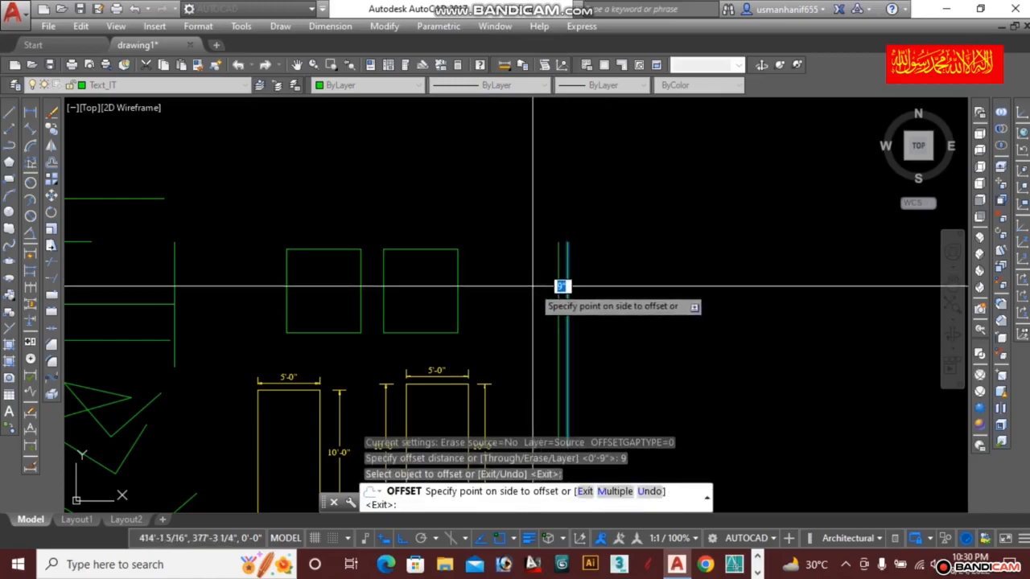
scroll(562, 287, up, 4)
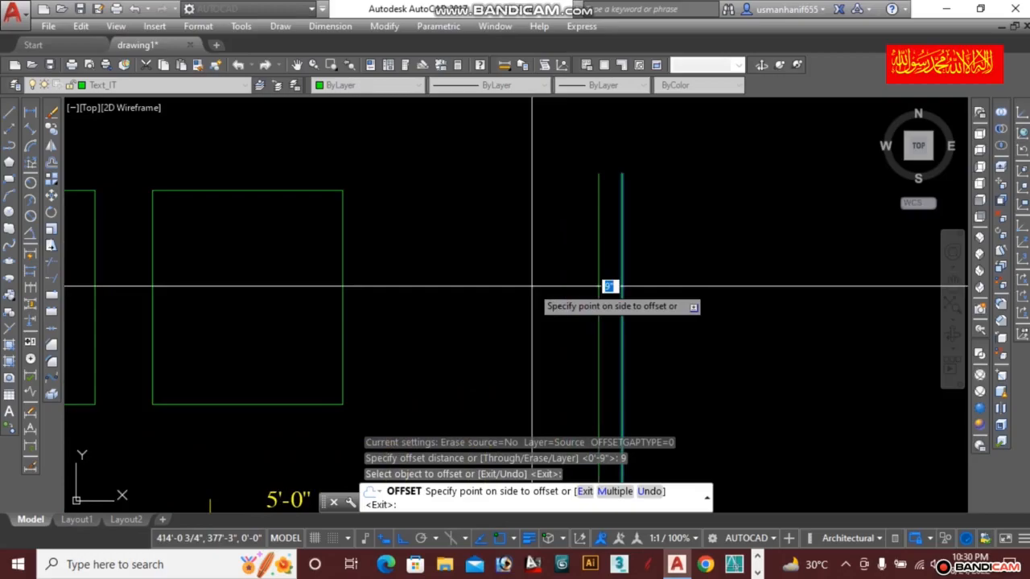
click(609, 286)
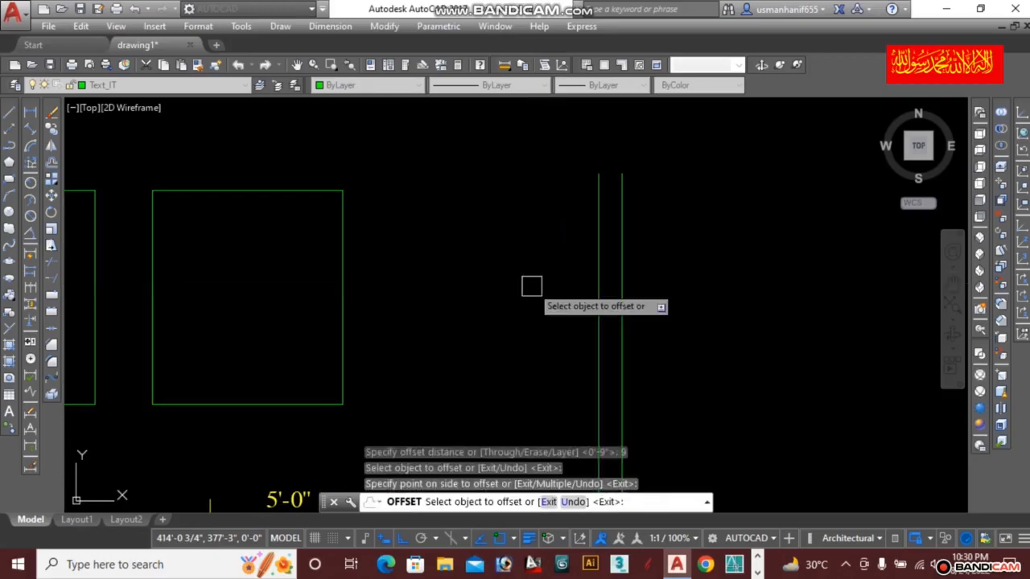
Repeat the 9-inch offset leftward from each newest line until there are eleven parallel vertical lines
click(599, 267)
click(573, 279)
click(556, 283)
click(550, 288)
click(513, 292)
click(526, 296)
click(455, 300)
click(500, 302)
click(445, 306)
click(476, 308)
click(450, 310)
click(457, 310)
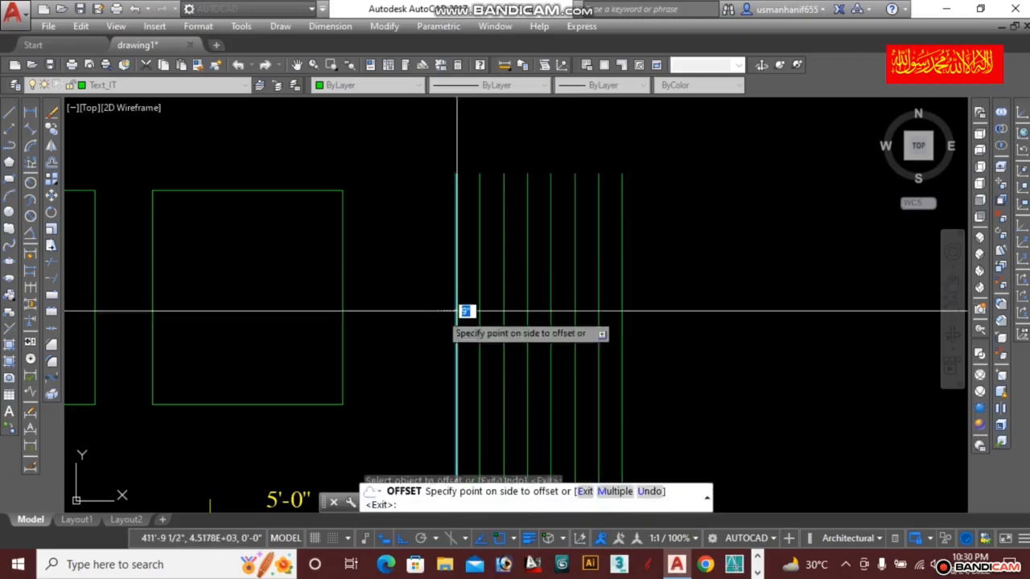
click(423, 313)
click(432, 314)
click(391, 318)
click(407, 319)
click(391, 317)
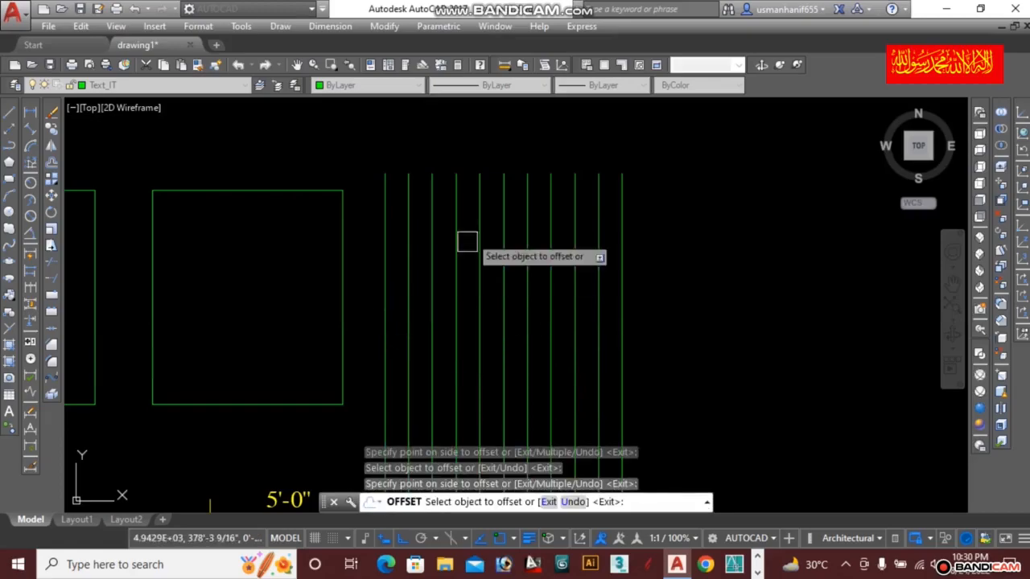
key(Escape)
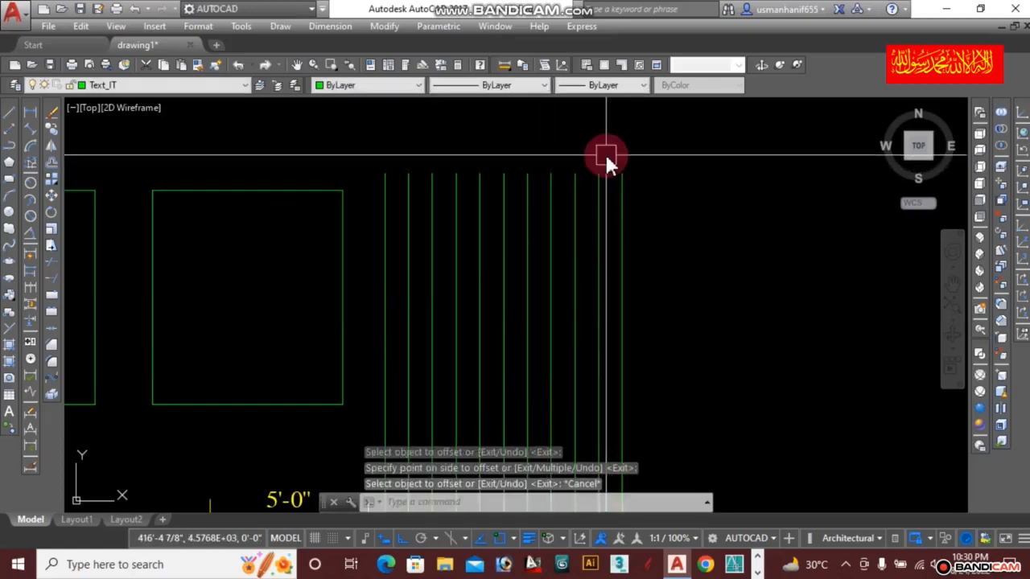
text(e)
key(Return)
click(607, 155)
key(Escape)
key(Escape)
scroll(641, 181, down, 5)
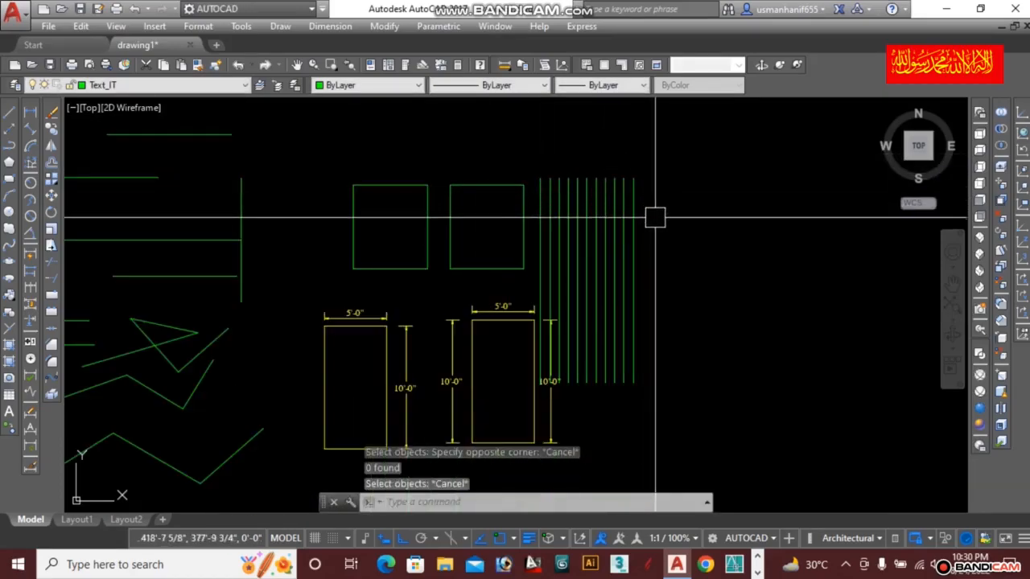
Undo the repeated leftward offsets so only the original vertical line remains beside the squares
scroll(587, 147, up, 3)
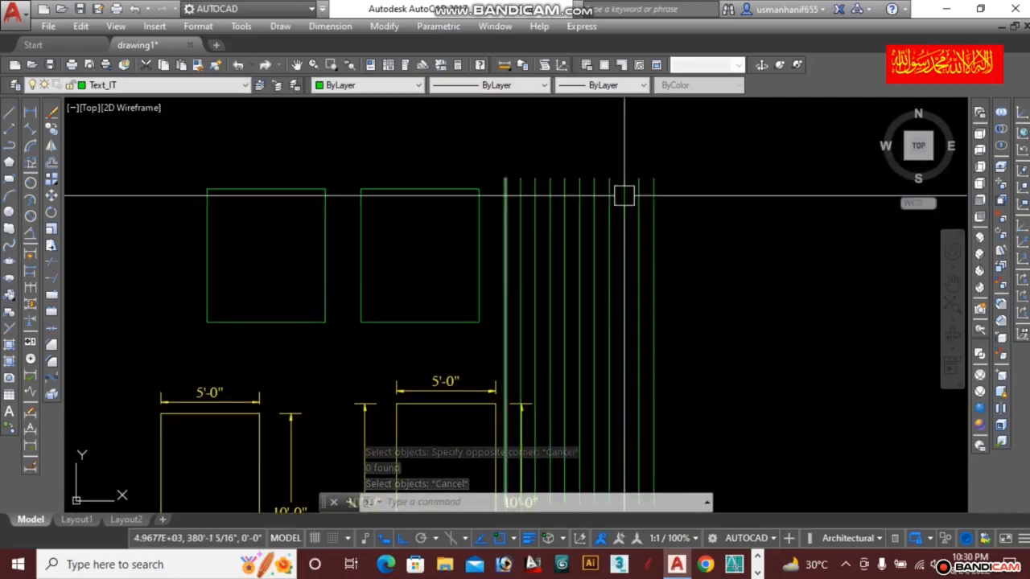
scroll(647, 194, up, 2)
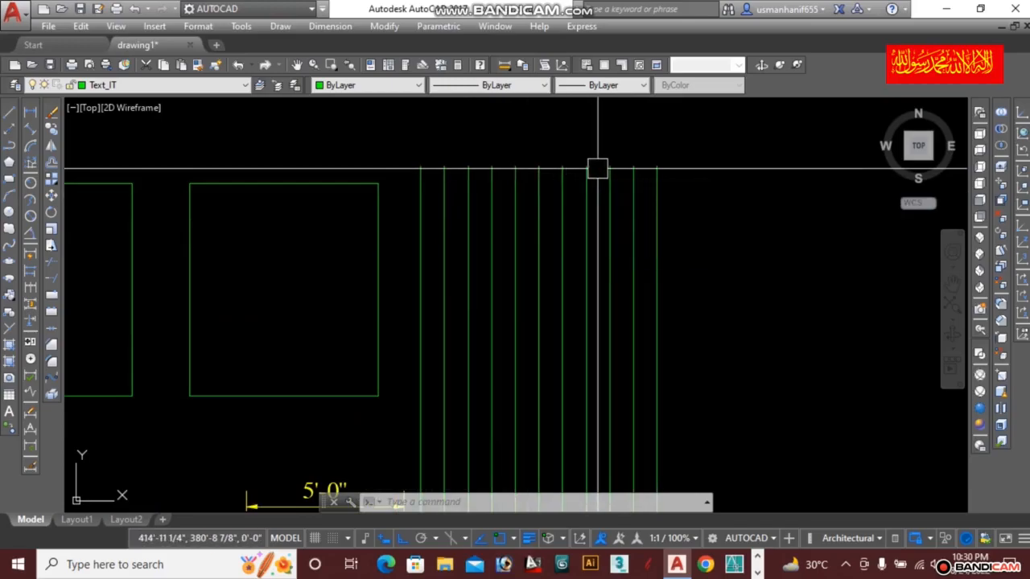
key(ctrl+z)
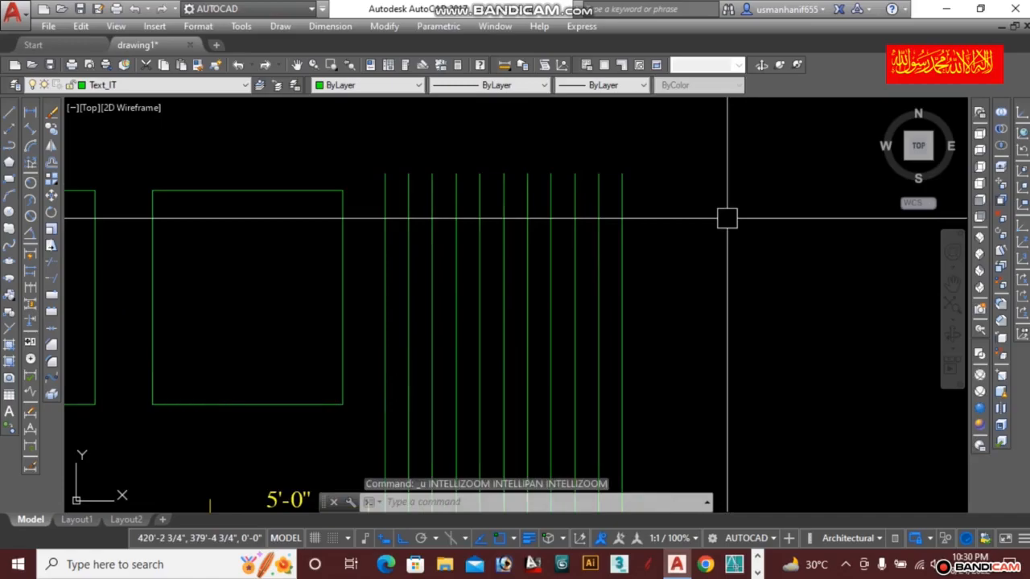
key(ctrl+z)
key(ctrl+z)
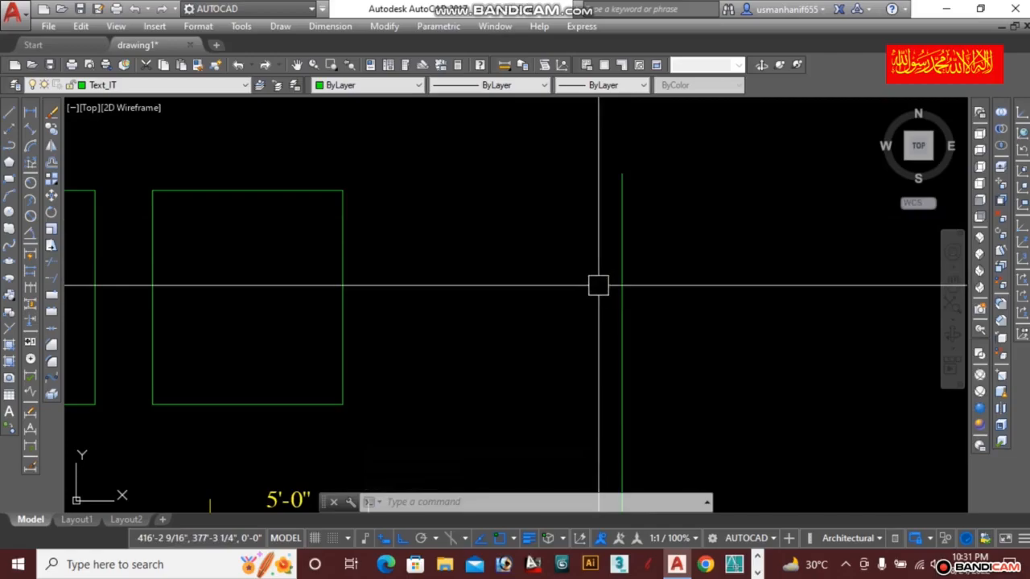
Offset the vertical line 9 inches leftward, repeating from each newest line until there are five parallel lines
scroll(617, 193, down, 1)
scroll(619, 208, down, 1)
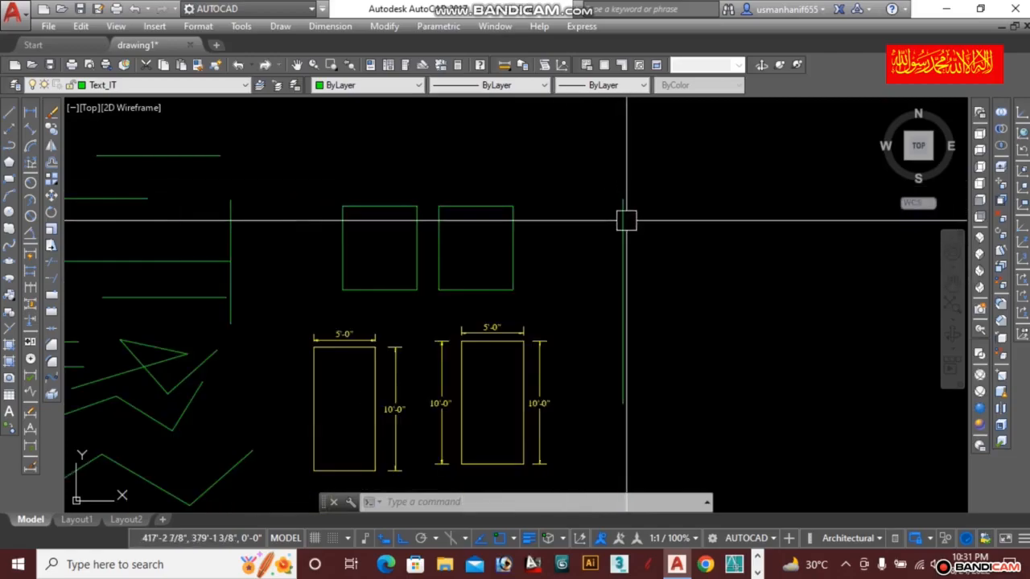
scroll(626, 201, up, 2)
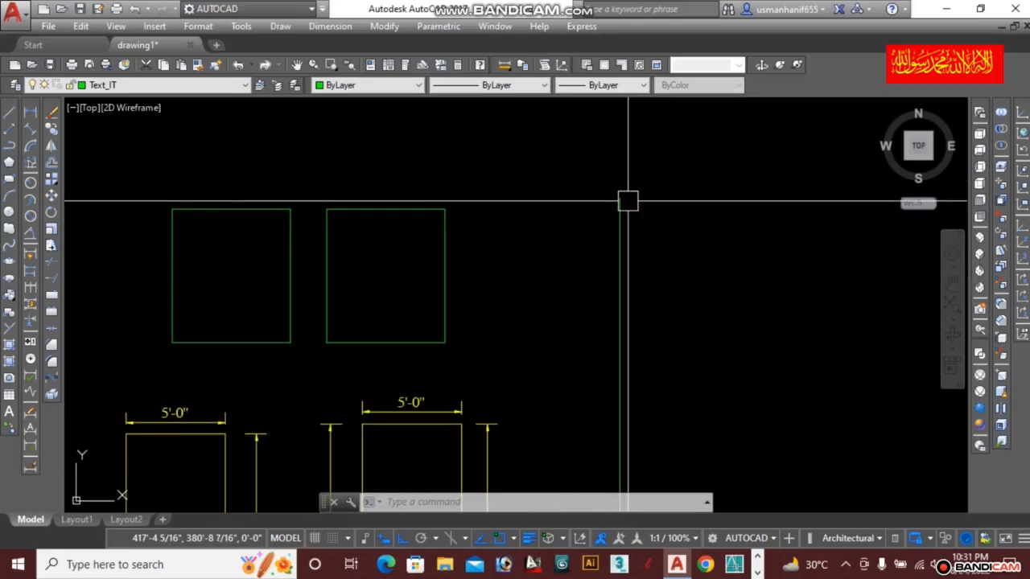
text(o)
key(Return)
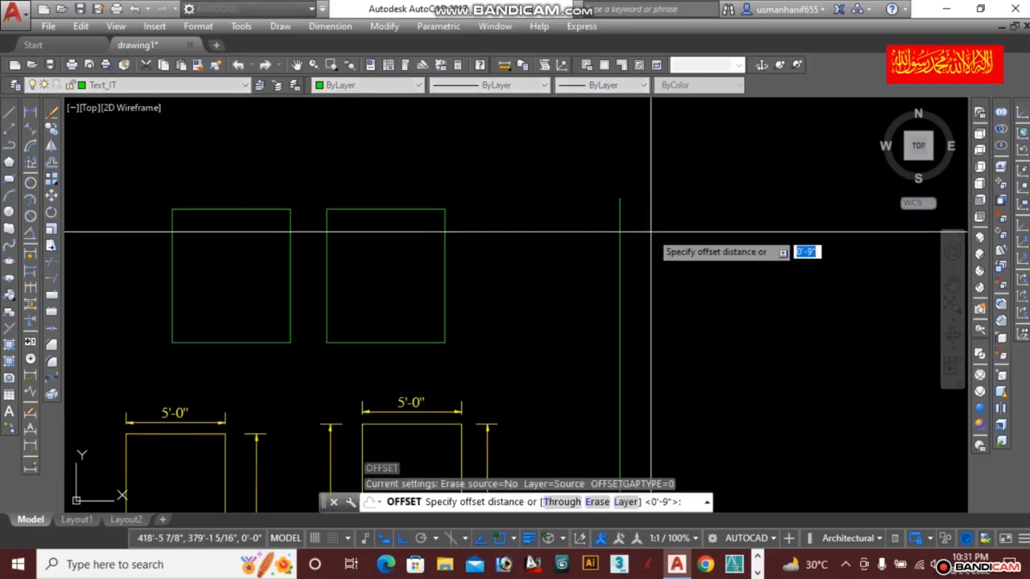
key(Return)
click(622, 242)
click(576, 248)
click(604, 247)
click(577, 247)
click(590, 247)
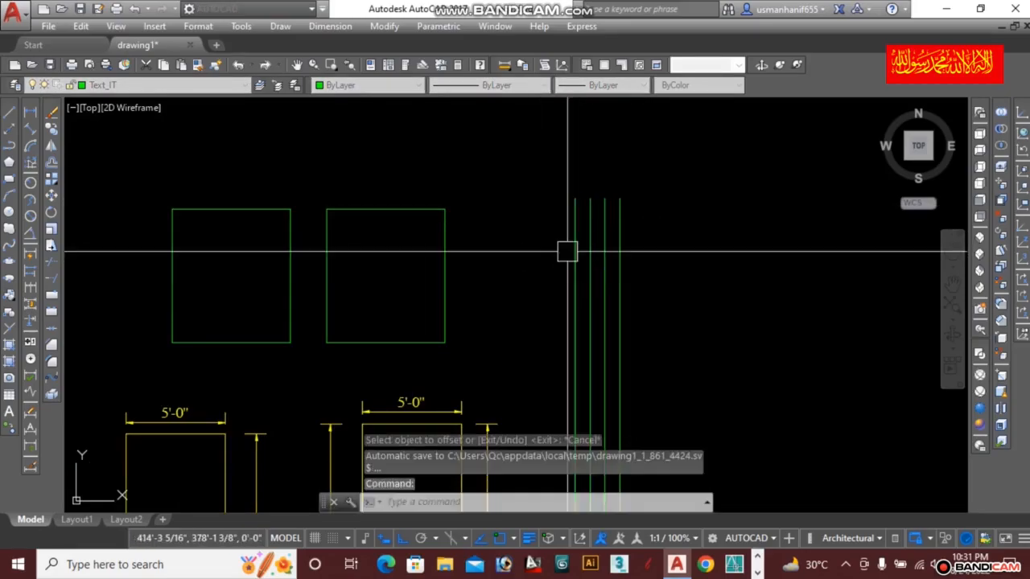
click(575, 254)
key(Escape)
Erase the four offset vertical lines, keeping only the original rightmost line
scroll(576, 180, up, 4)
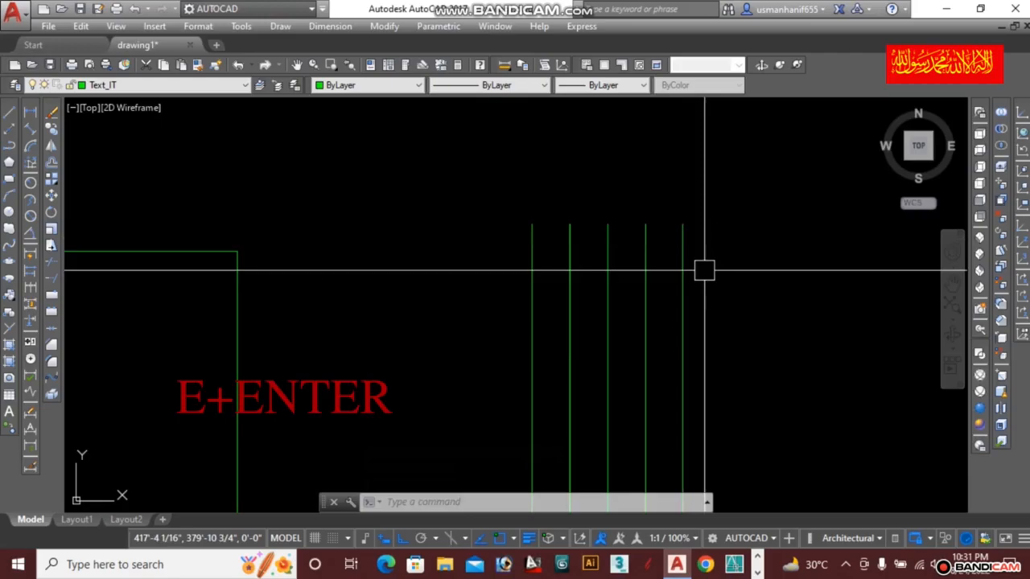
text(E)
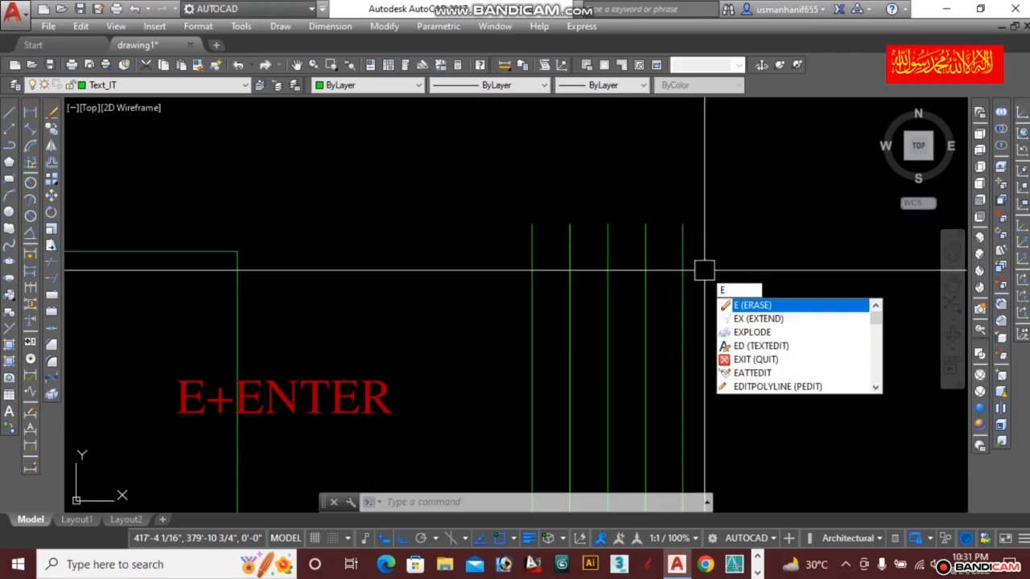
key(Return)
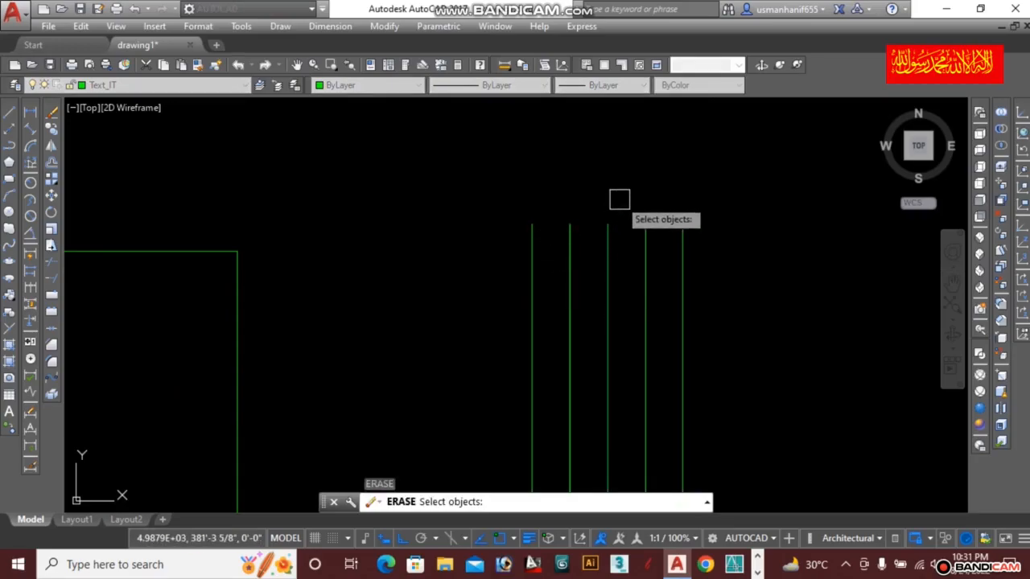
click(535, 242)
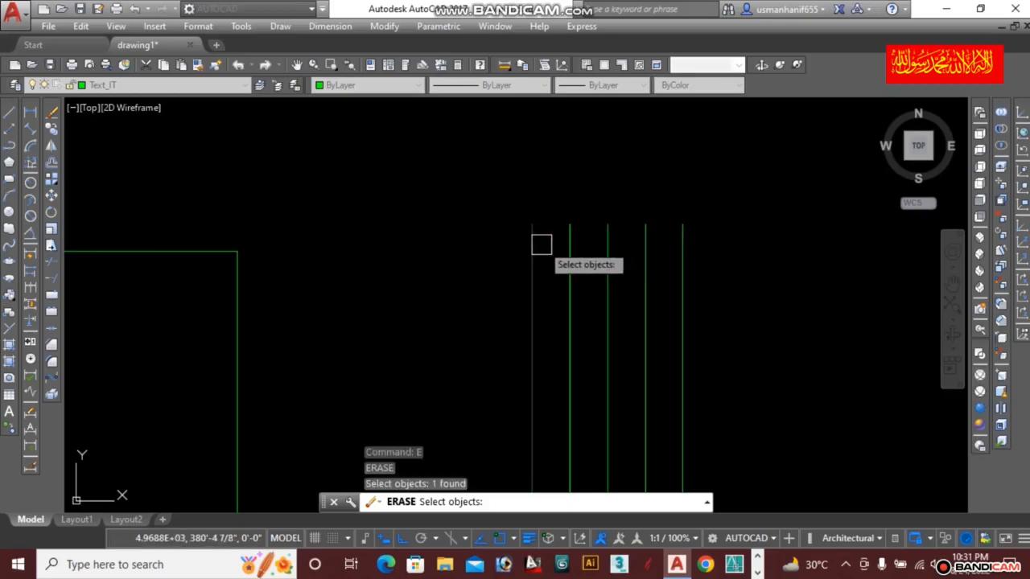
click(569, 245)
click(567, 246)
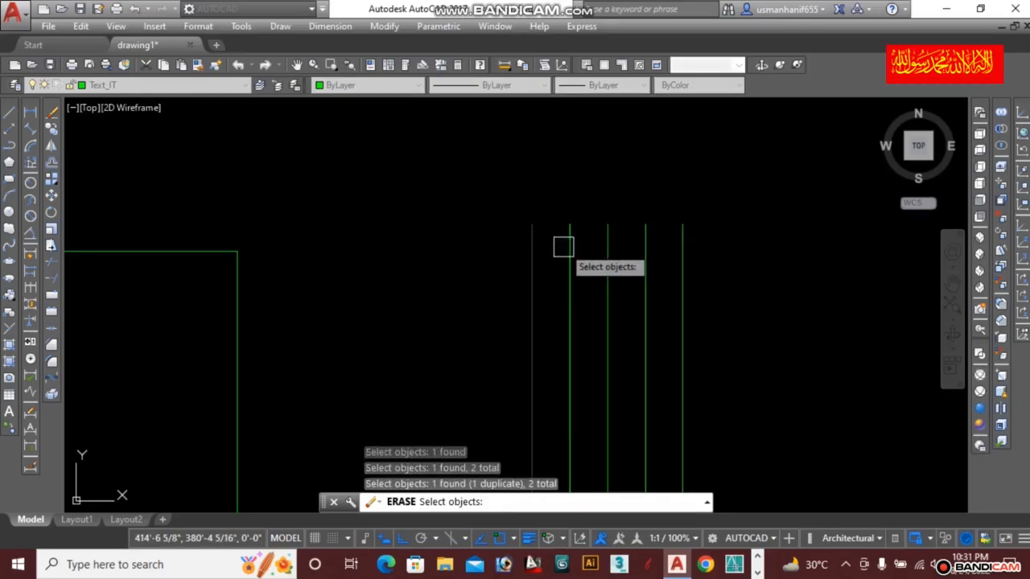
click(571, 247)
click(607, 234)
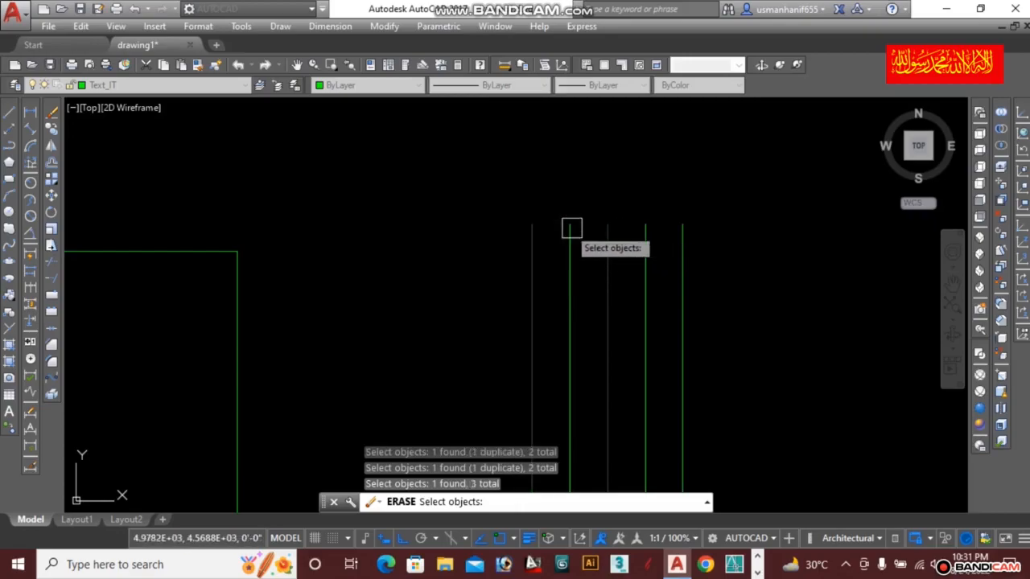
click(578, 211)
click(559, 257)
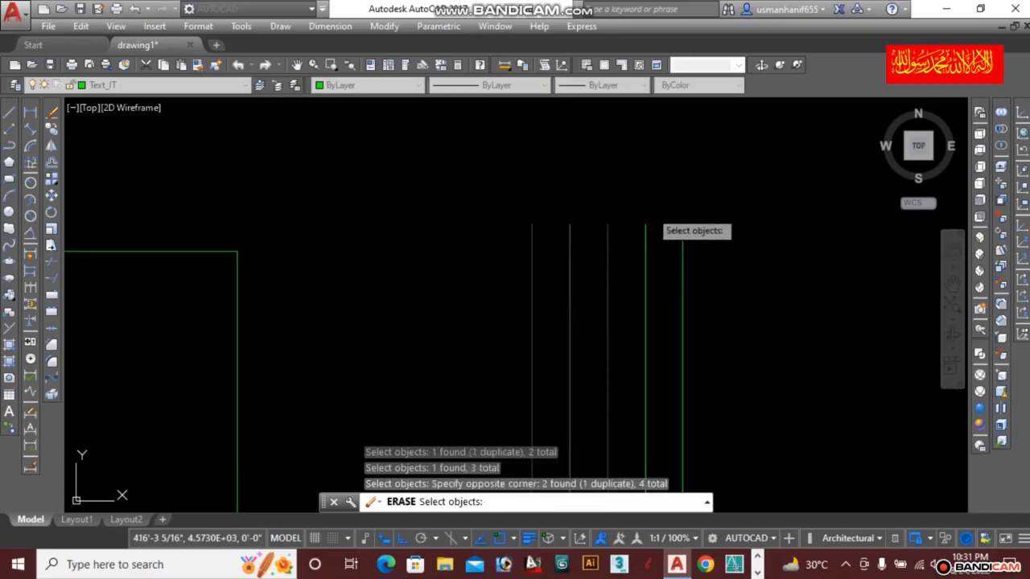
click(654, 224)
click(616, 257)
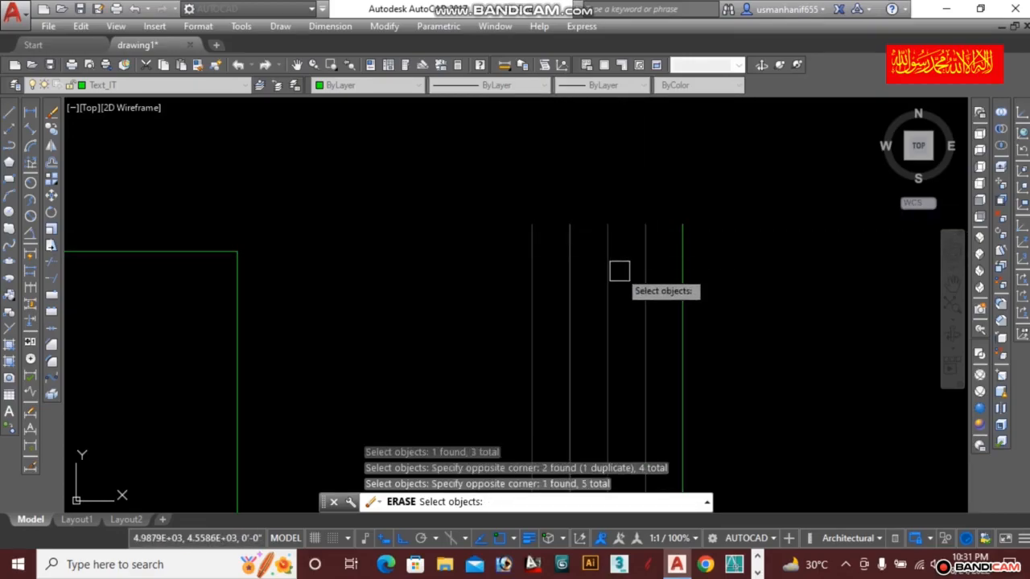
key(Return)
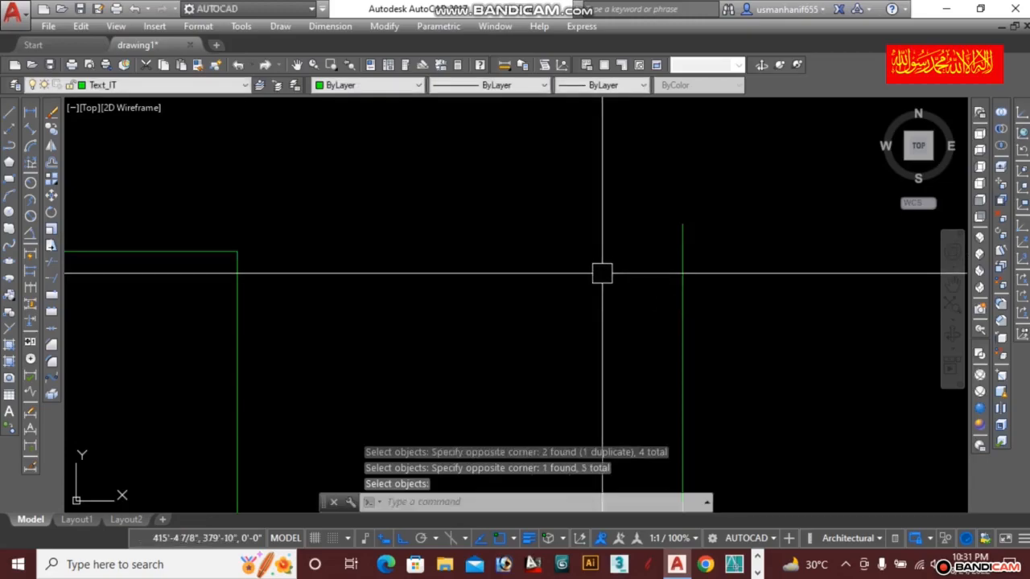
Draw a 20-foot horizontal line in the empty area to the right of the vertical line
scroll(650, 229, down, 2)
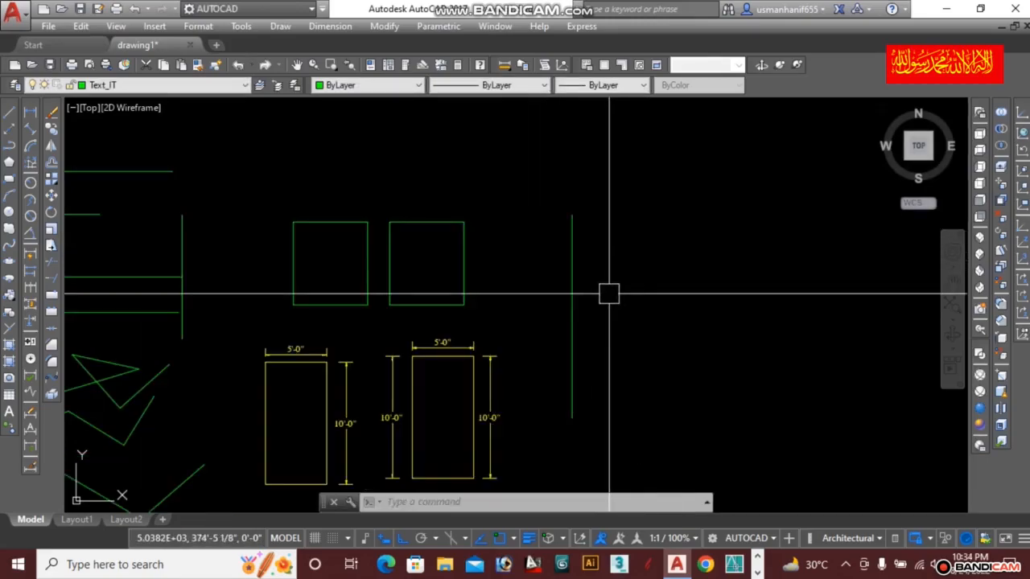
middle_drag(653, 292, 469, 281)
scroll(488, 287, down, 4)
scroll(455, 281, up, 6)
scroll(484, 261, down, 2)
right_click(485, 259)
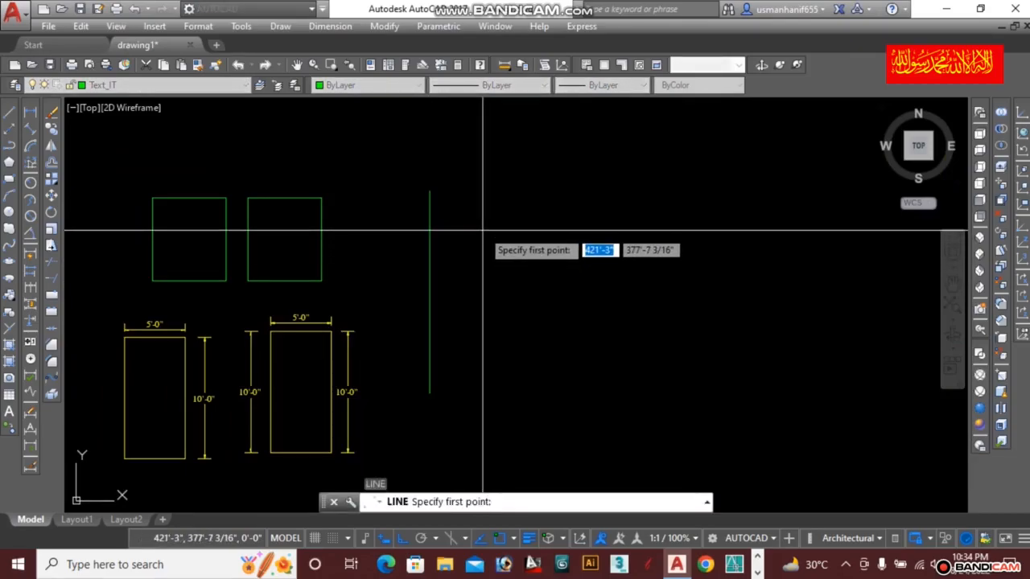
click(507, 224)
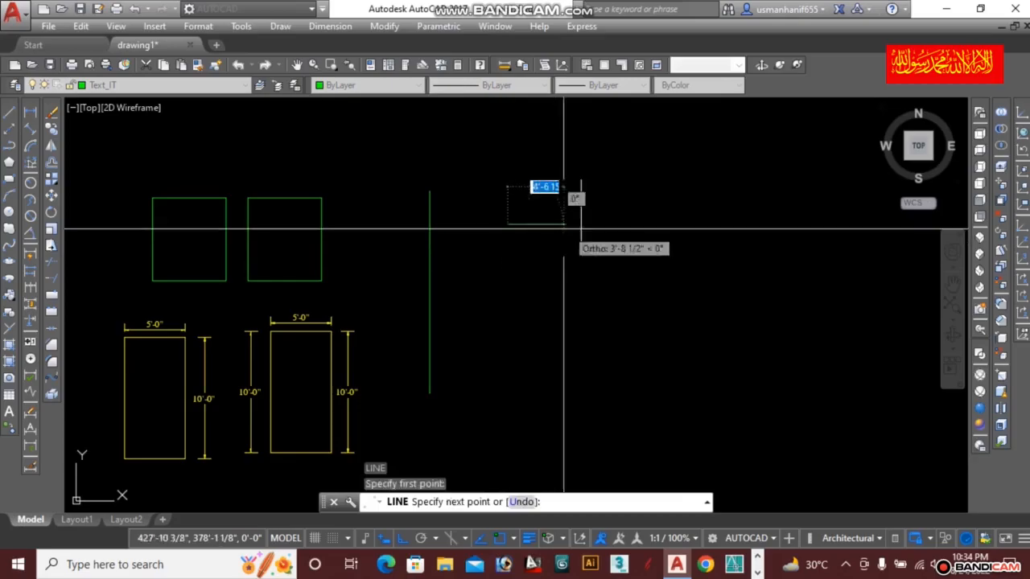
text(20)
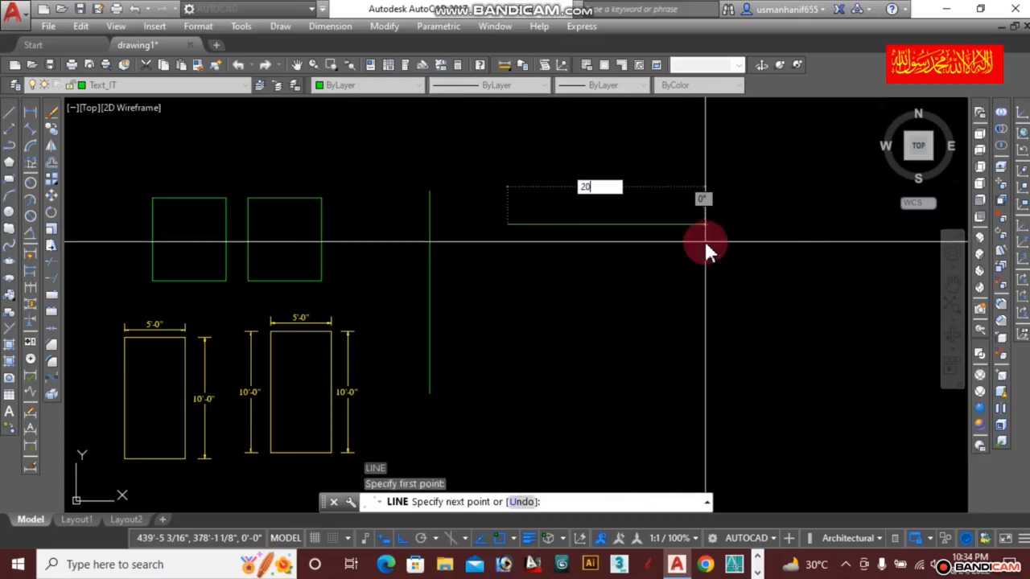
key(Return)
key(Escape)
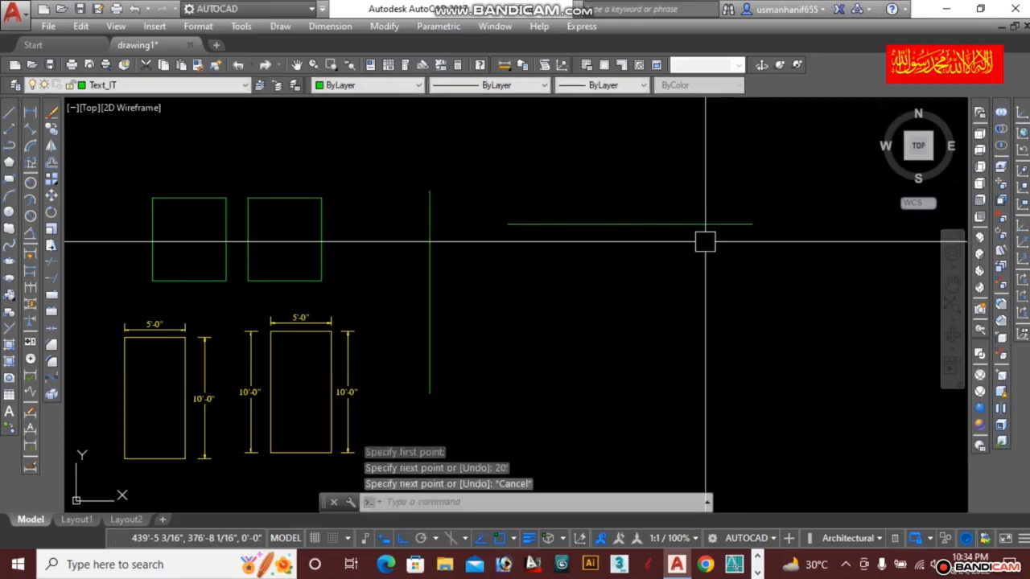
Divide the new horizontal line into 4 equal segments with point markers
middle_drag(712, 229, 614, 246)
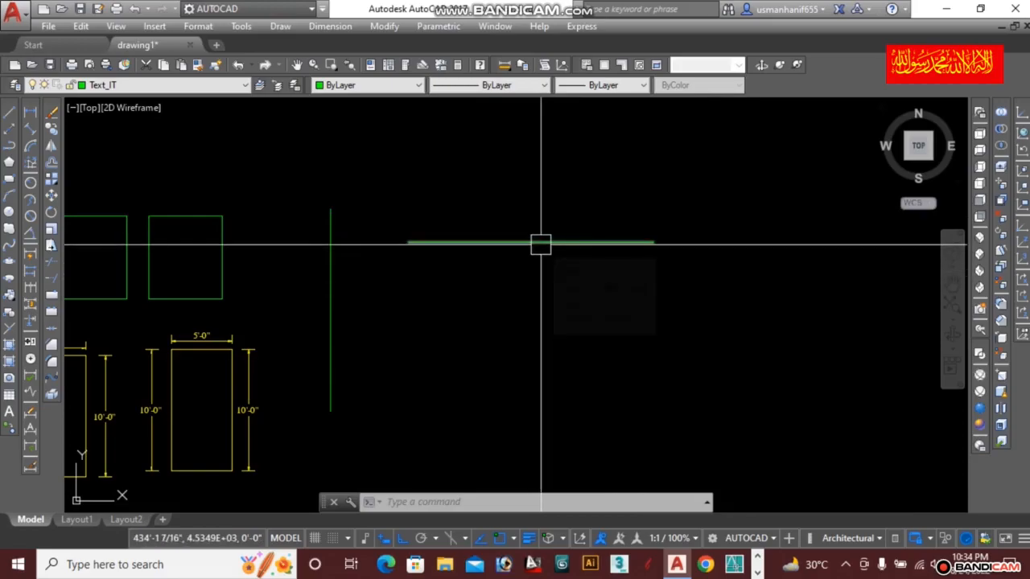
text(DIV)
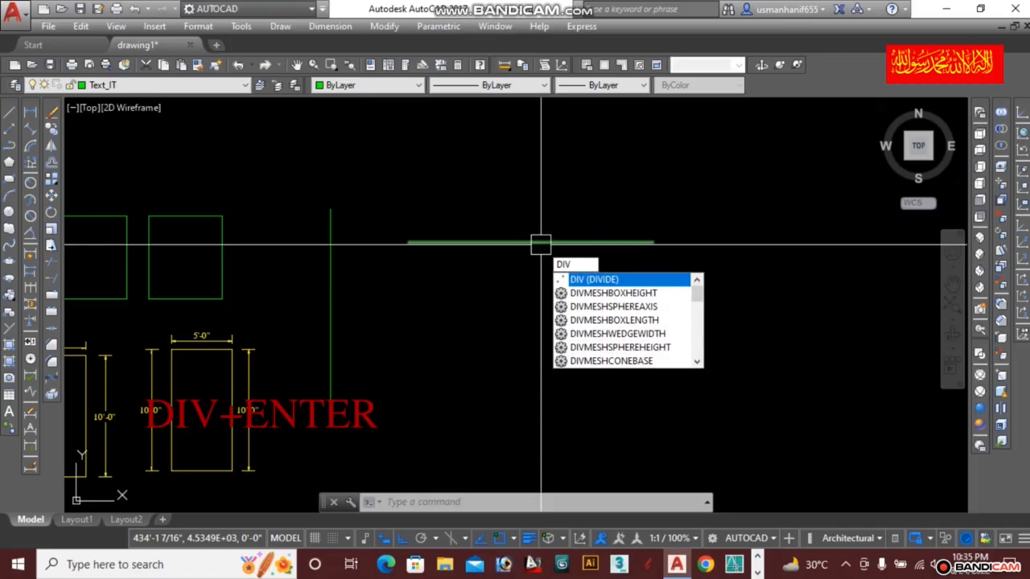
key(Return)
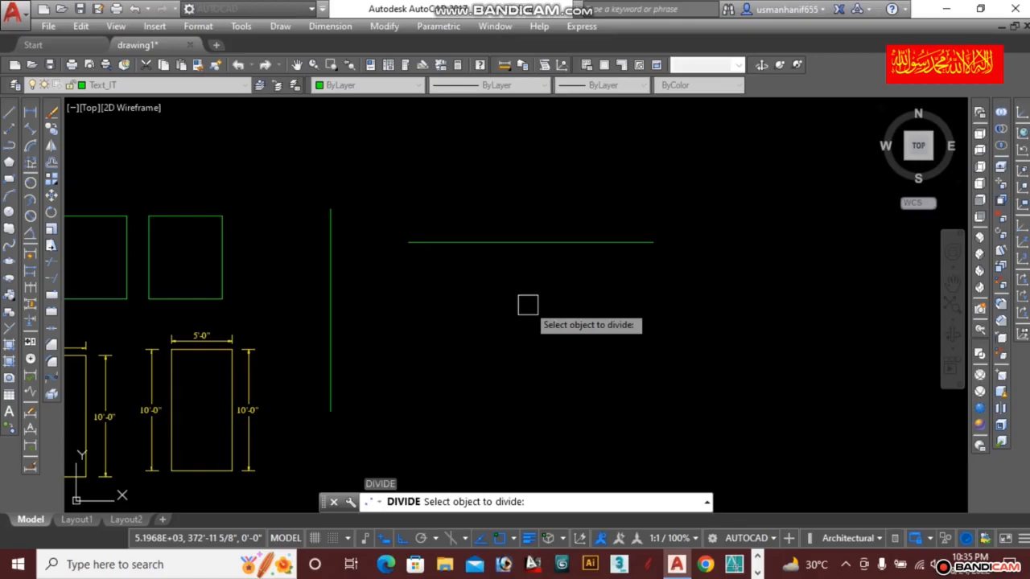
click(526, 242)
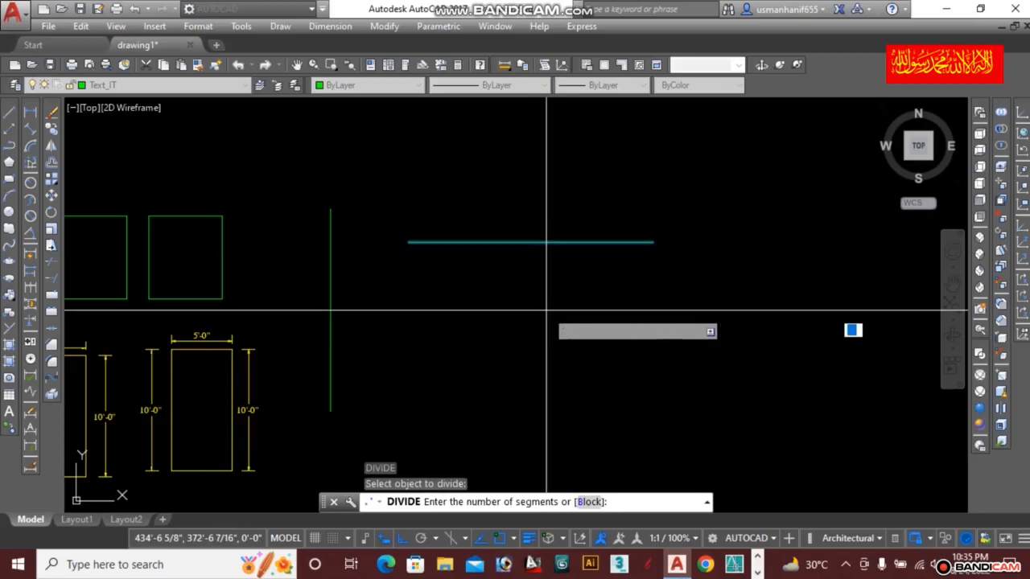
key(Return)
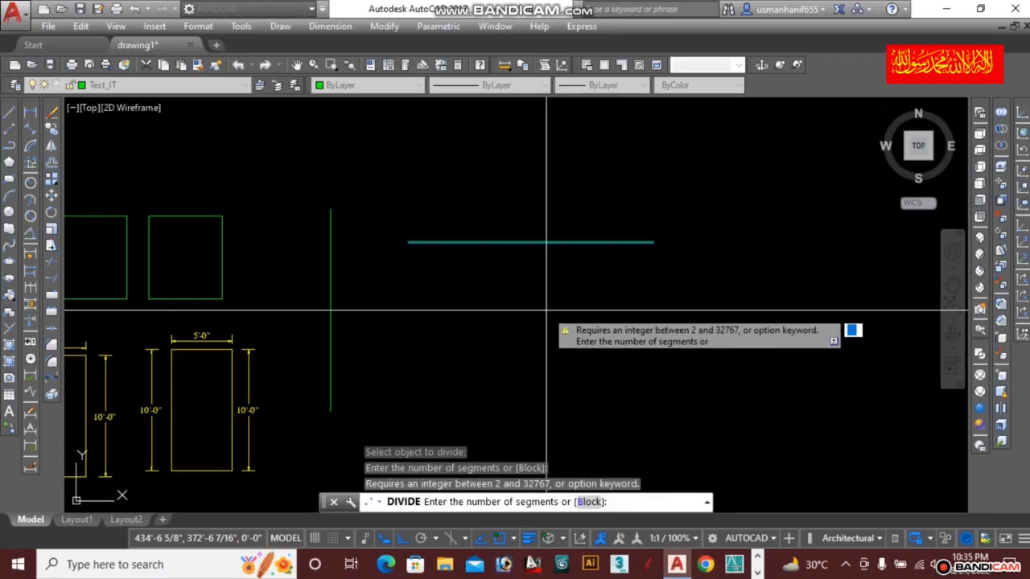
key(Return)
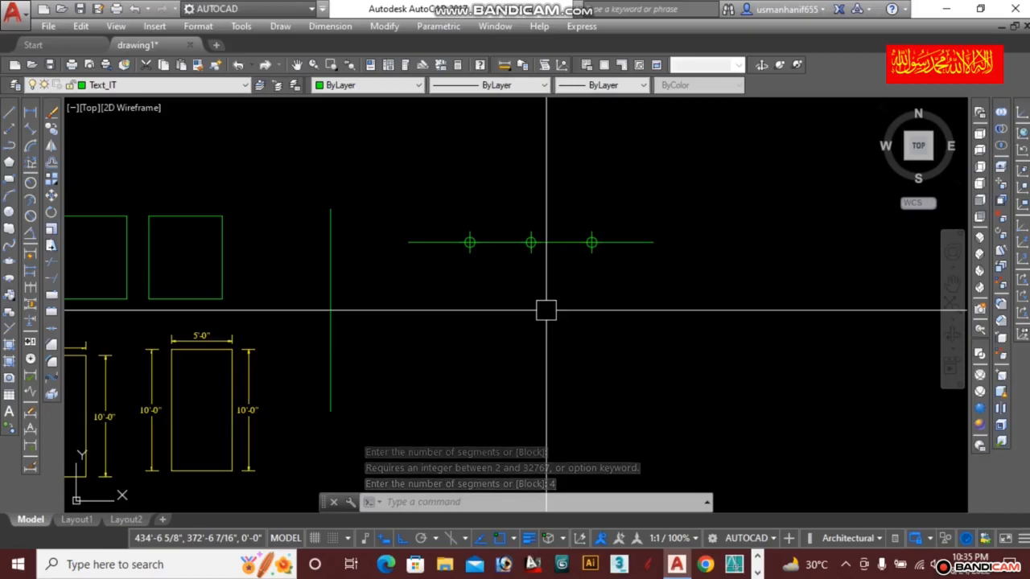
Examine the point markers along the divided horizontal line, especially the middle one
scroll(441, 239, up, 2)
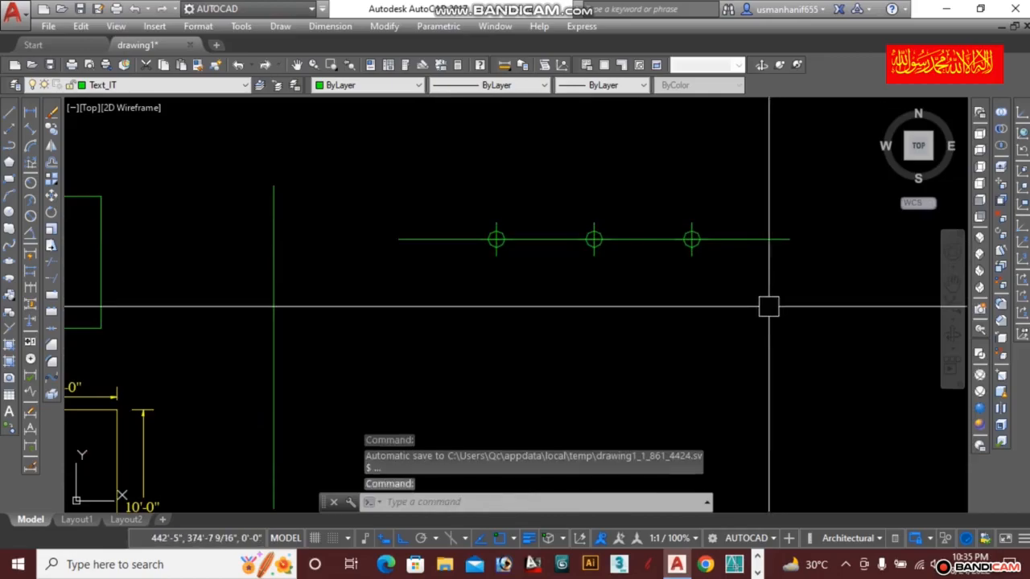
scroll(636, 256, down, 2)
scroll(628, 259, up, 2)
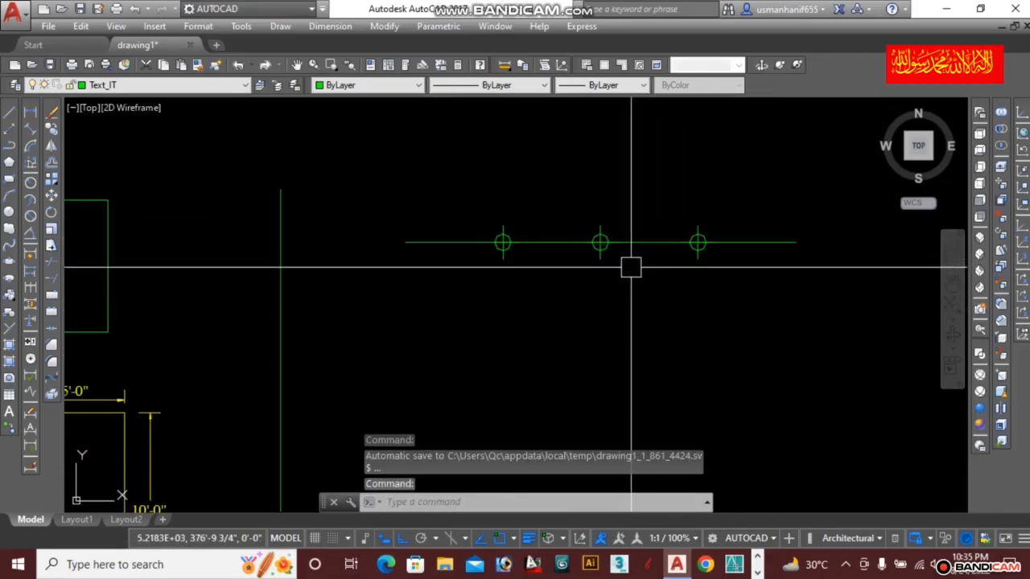
scroll(629, 259, down, 3)
scroll(630, 269, up, 5)
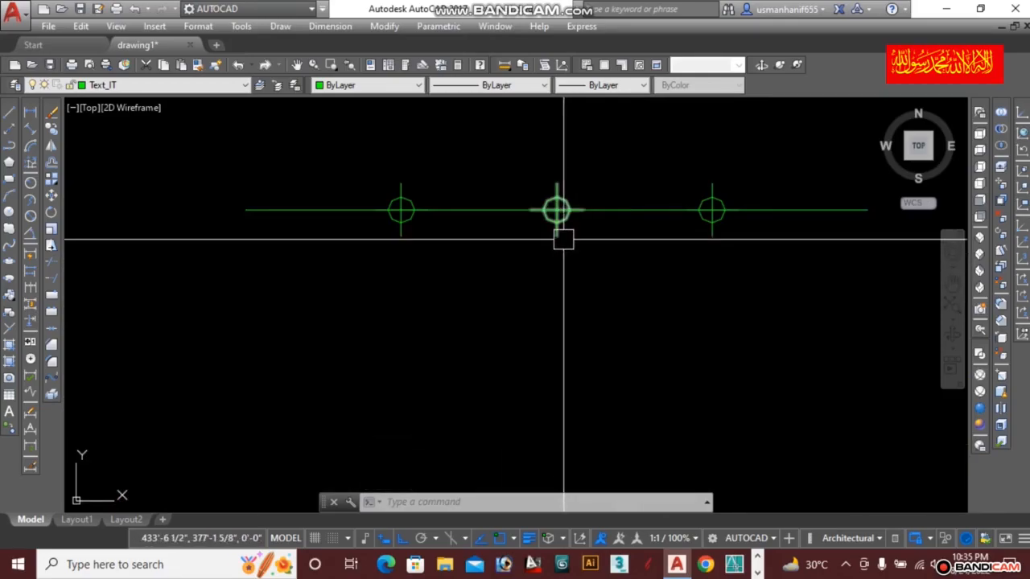
scroll(560, 212, up, 4)
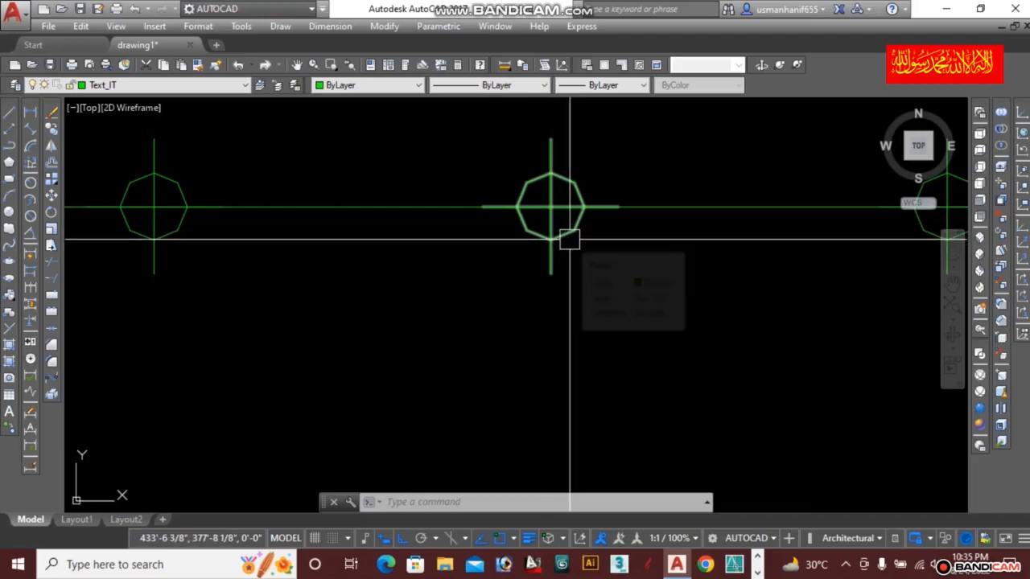
click(570, 239)
key(Escape)
Regenerate the model to refresh the display size of the point markers, and view the middle marker closely
scroll(571, 235, down, 2)
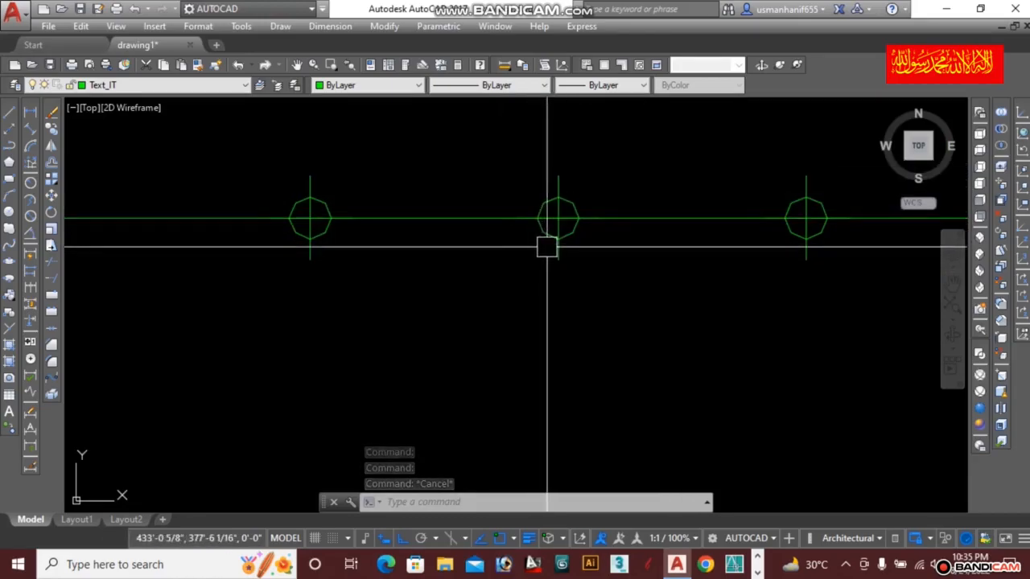
text(re)
key(Return)
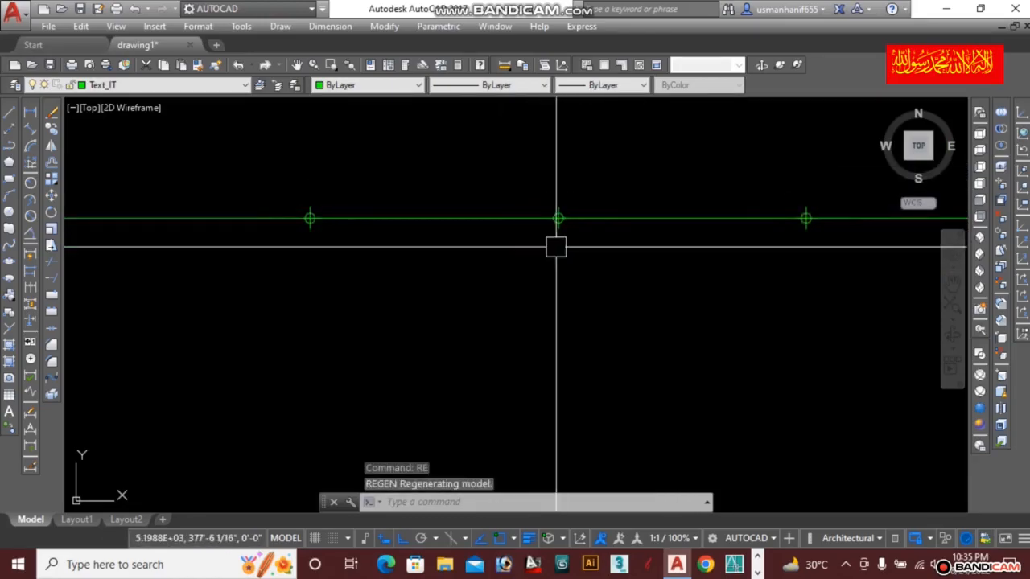
scroll(556, 247, up, 3)
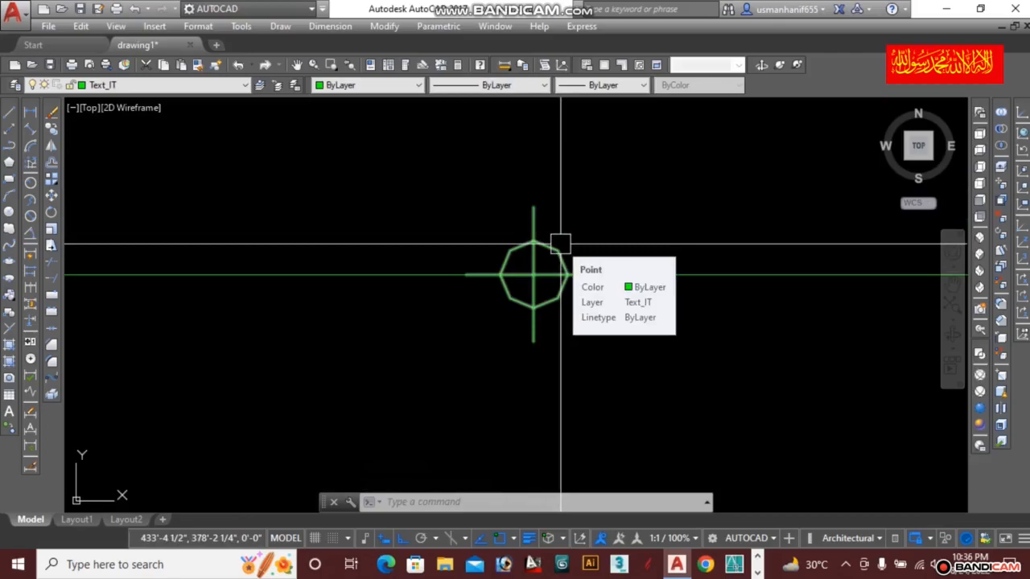
Regenerate the drawing to redraw the point markers and bring the whole divided line into view
text(re)
key(Return)
scroll(547, 282, down, 5)
key(Escape)
key(Escape)
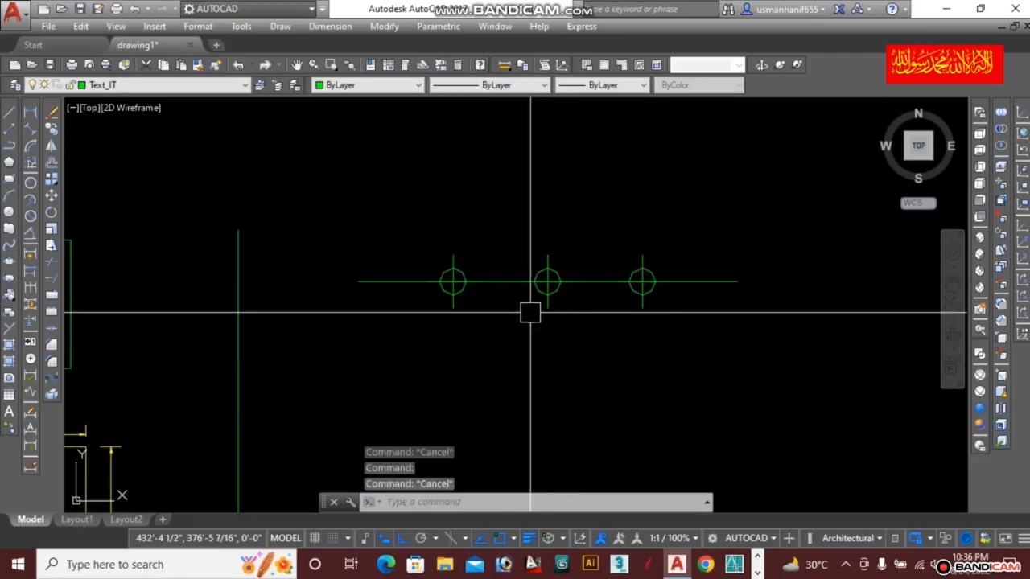
Set the point style to the plain plus marker with a size of 10 % relative to the screen
click(200, 26)
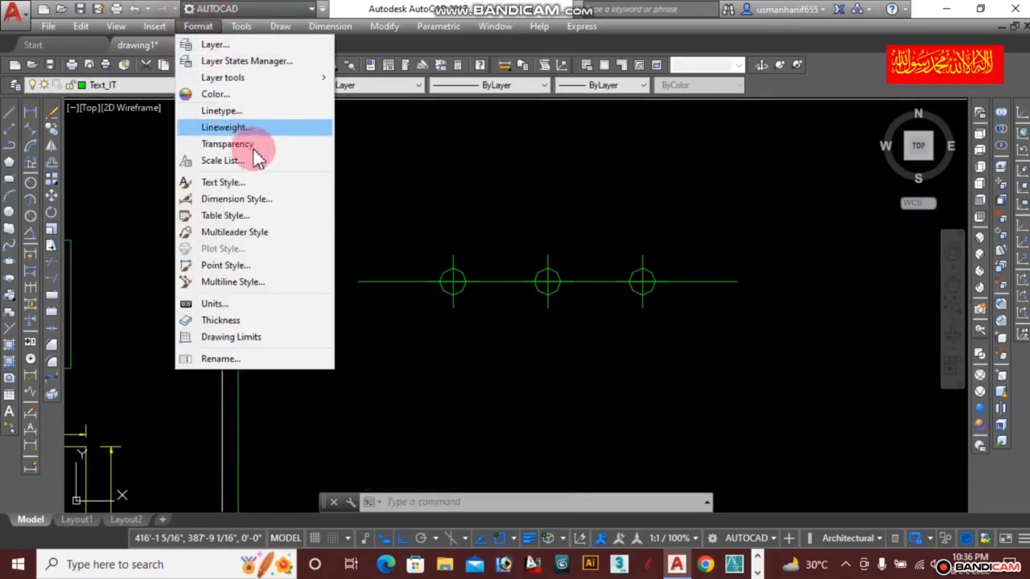
click(241, 266)
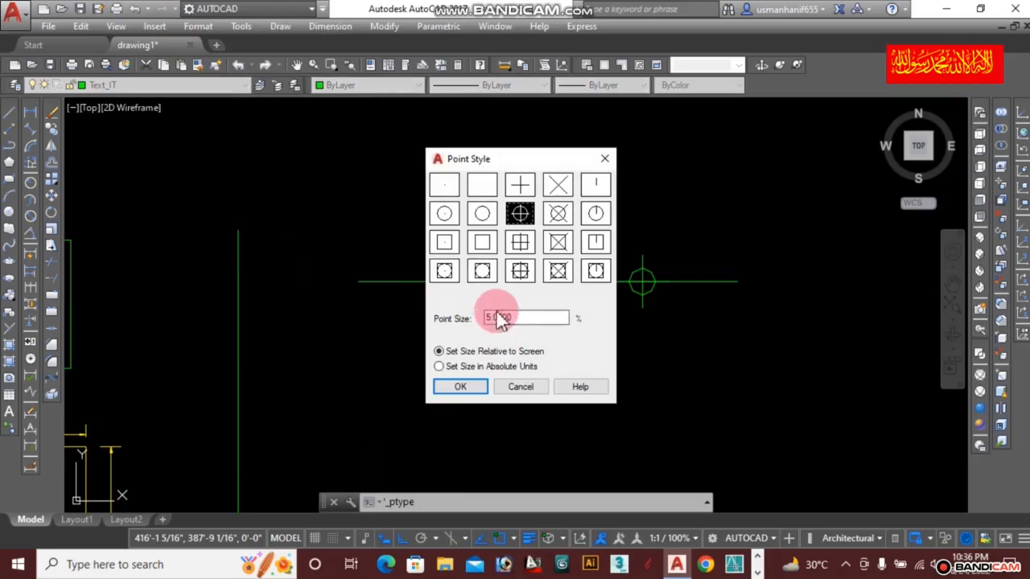
mouse_move(499, 164)
mouse_down()
mouse_move(395, 137)
mouse_move(285, 131)
mouse_move(278, 146)
mouse_up()
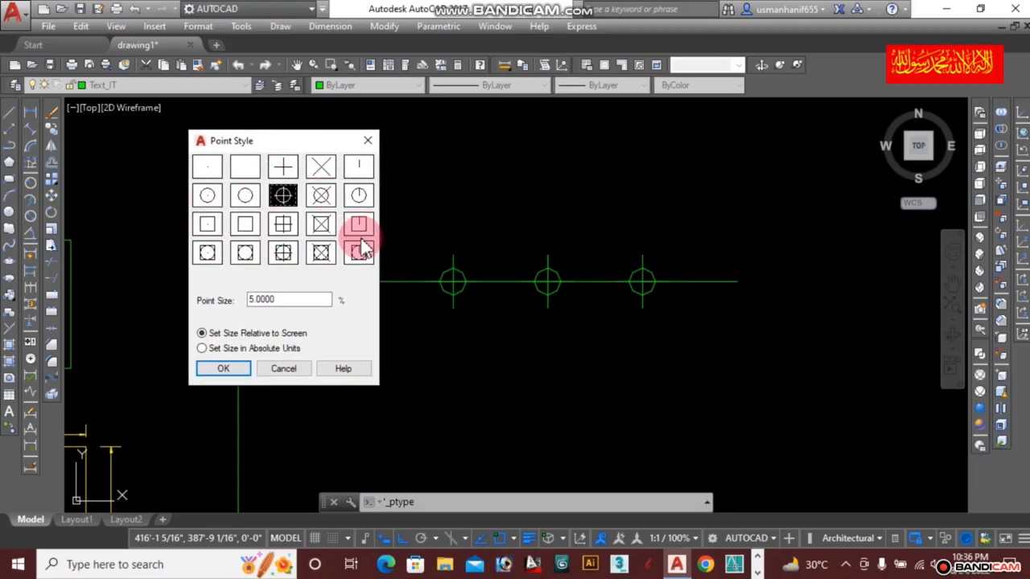
click(288, 170)
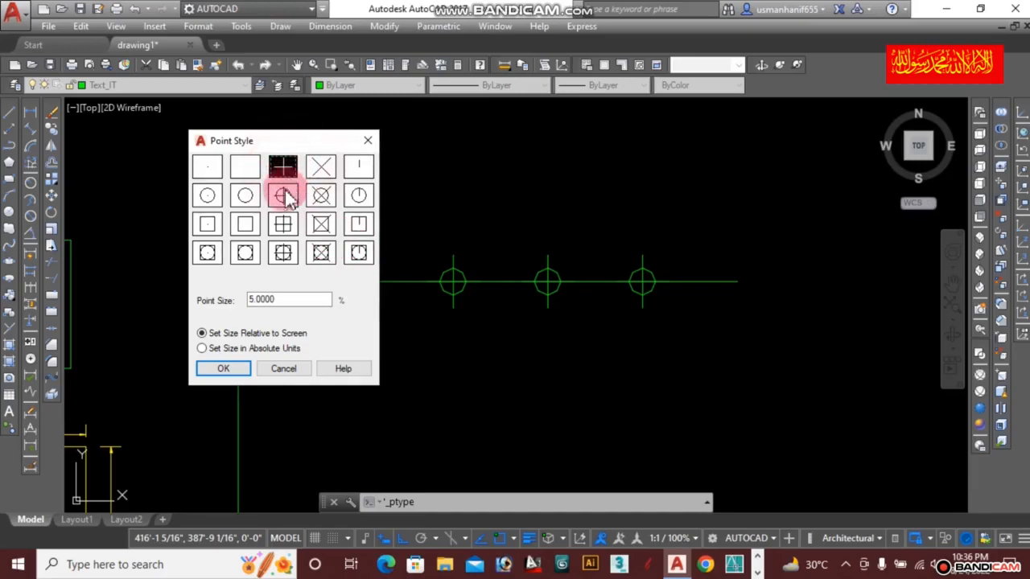
click(294, 300)
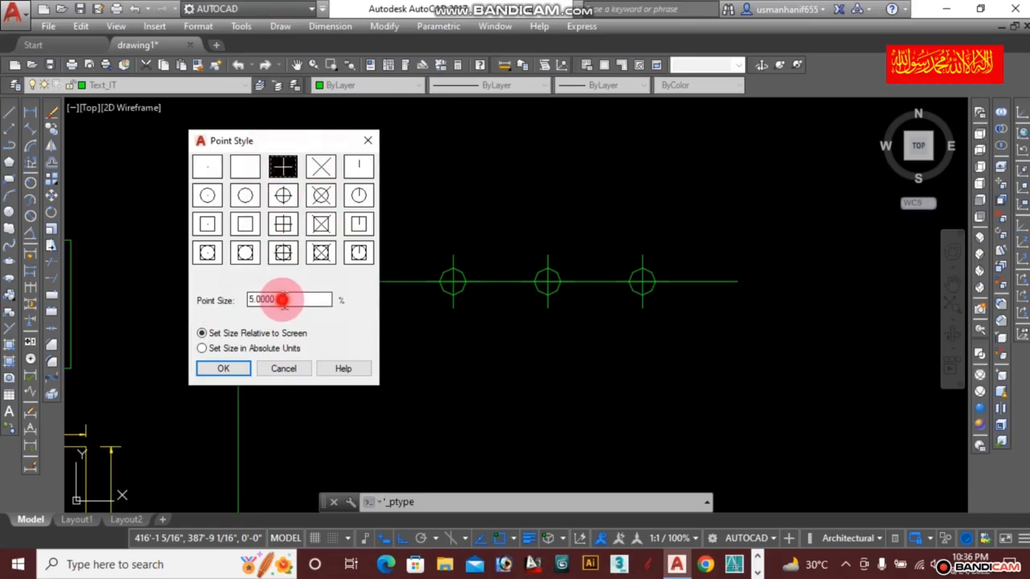
drag(282, 300, 248, 300)
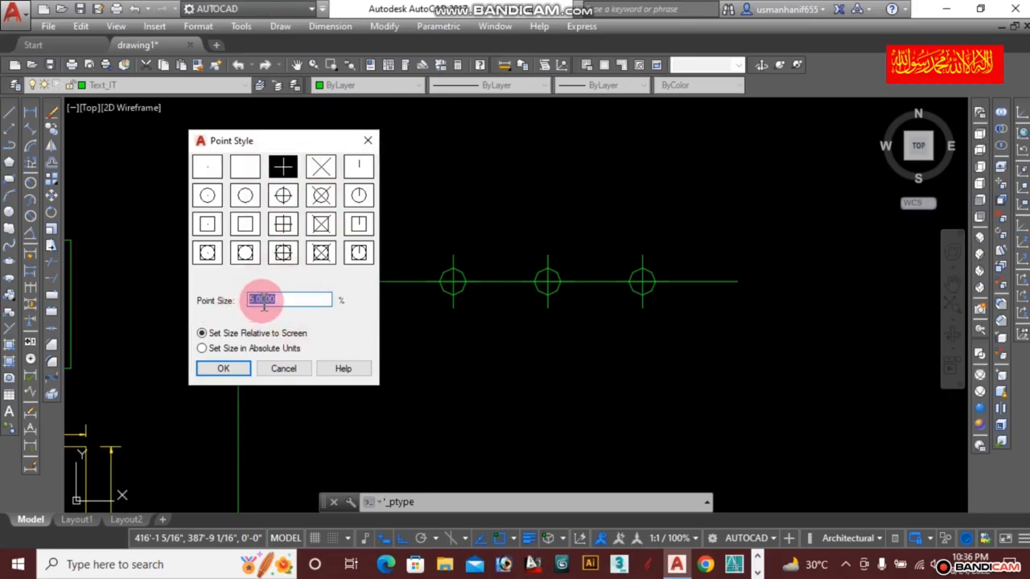
click(244, 367)
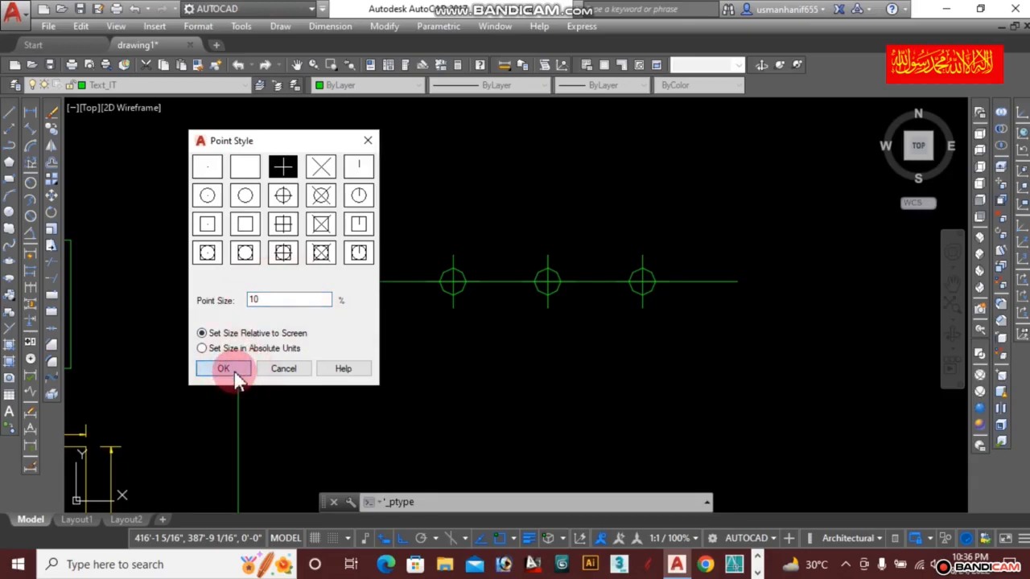
click(235, 375)
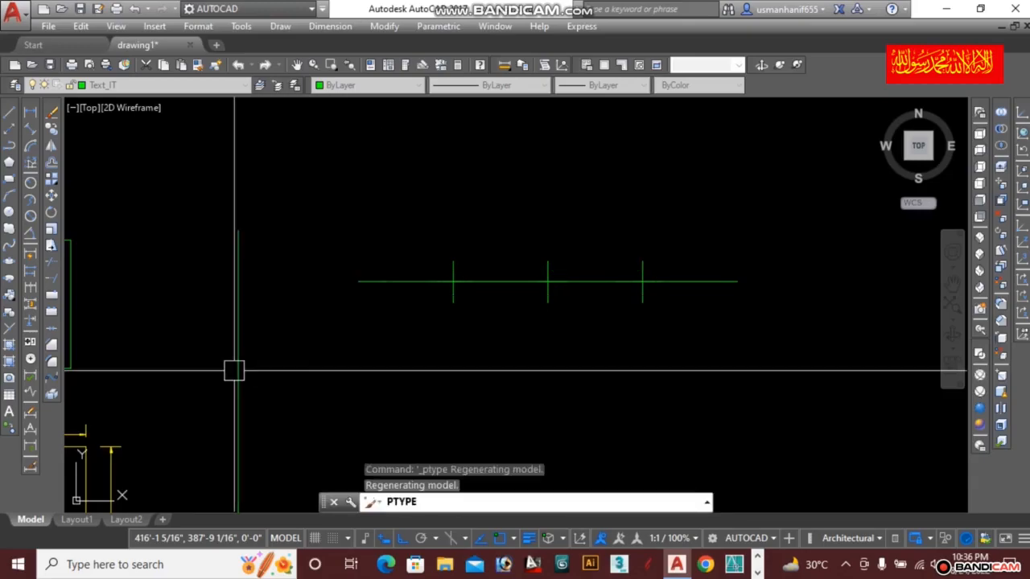
Select point markers on the divided line to inspect them in the new style, and clear the selection
click(472, 288)
scroll(459, 305, up, 2)
click(465, 245)
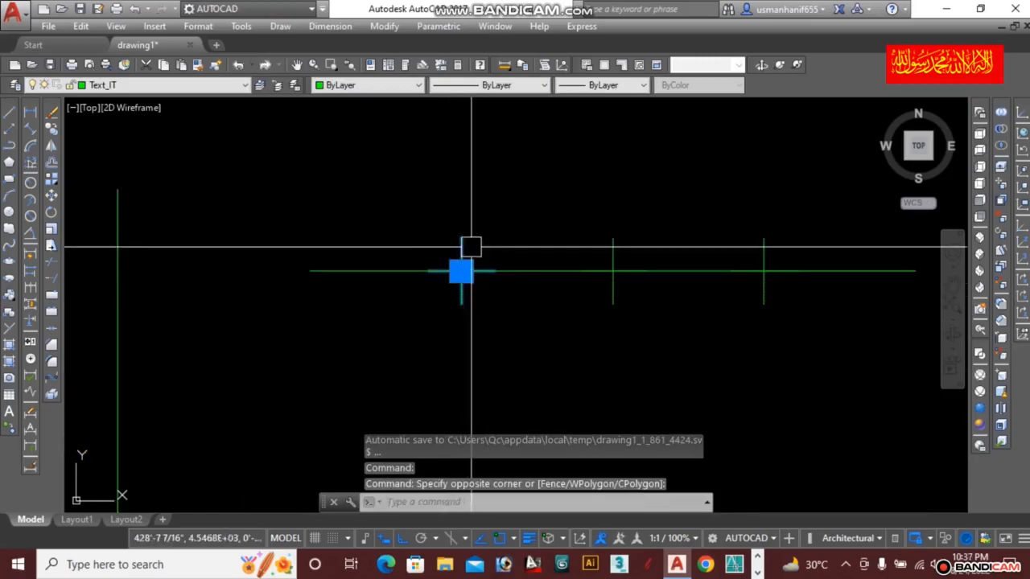
click(621, 238)
key(Escape)
scroll(575, 296, down, 5)
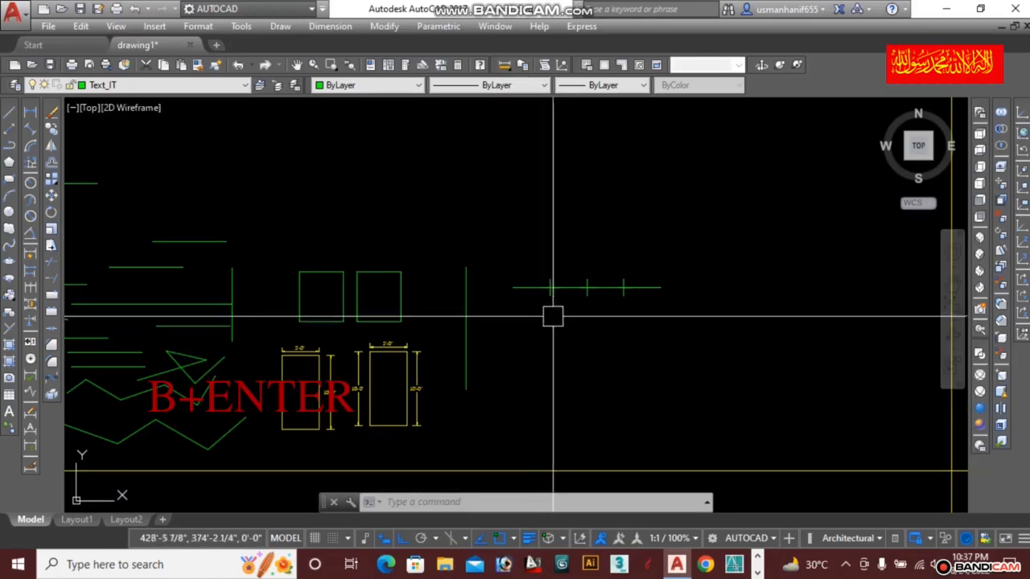
Start a block definition and move its dialog aside to uncover the drawing
scroll(595, 296, down, 2)
middle_drag(529, 276, 650, 214)
middle_drag(759, 230, 561, 242)
middle_drag(488, 292, 598, 282)
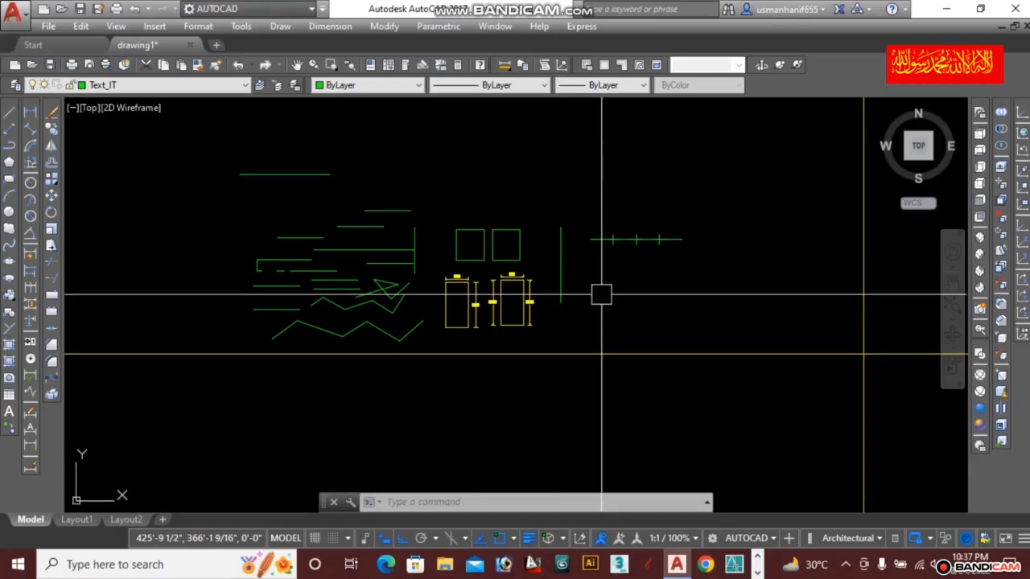
text(b)
key(Return)
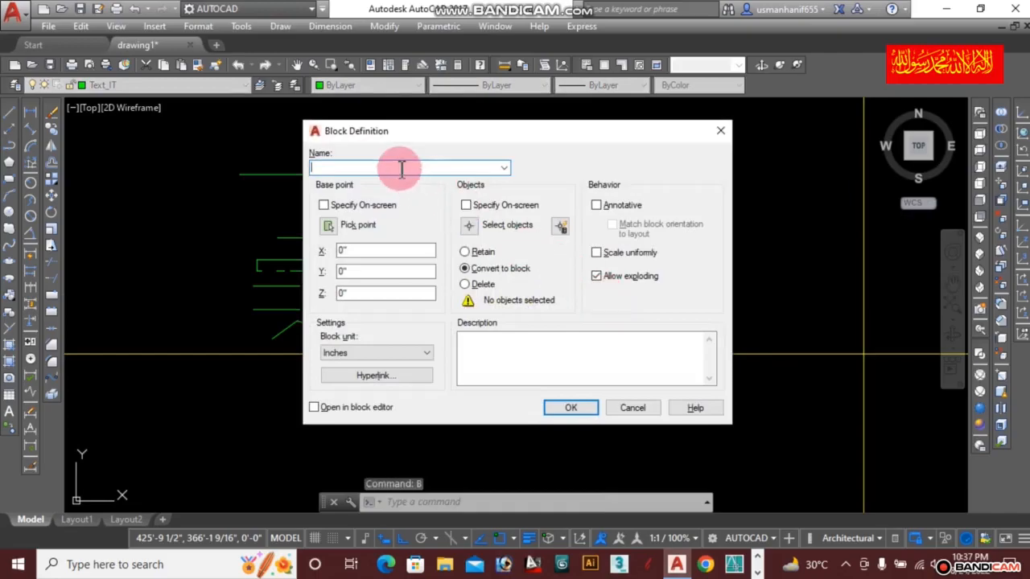
drag(437, 131, 614, 131)
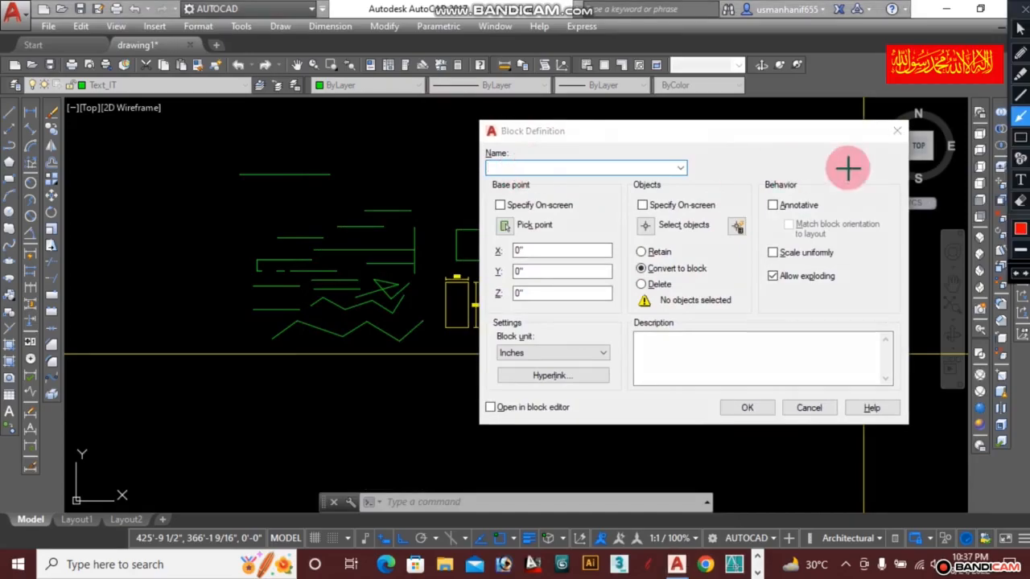
drag(758, 239, 509, 159)
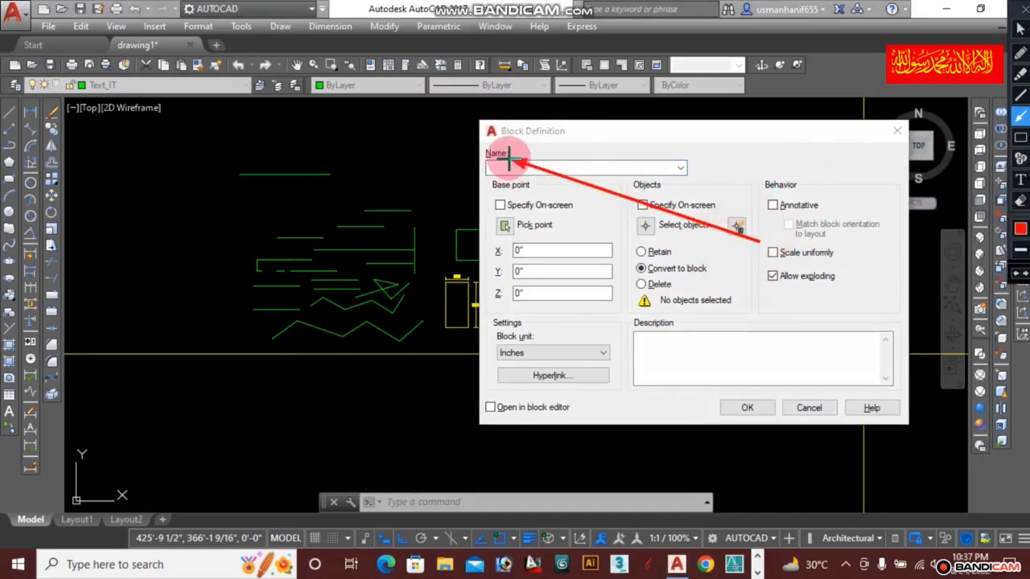
key(ctrl+z)
click(1020, 24)
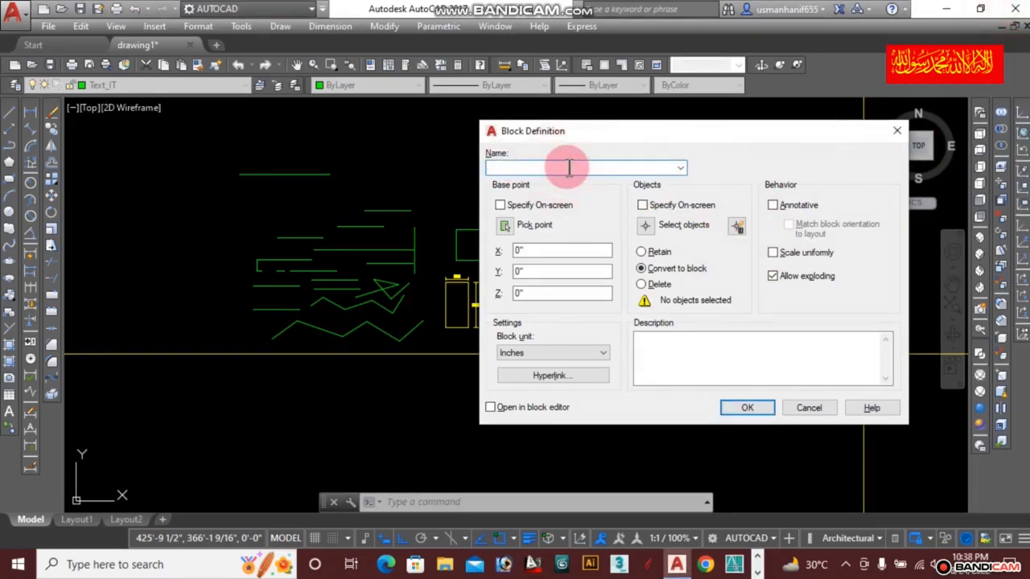
Name the block OBJECT and select the group of loose green lines, including the arrow shape and upper zigzag but not the lowest zigzag
text(OBJECT)
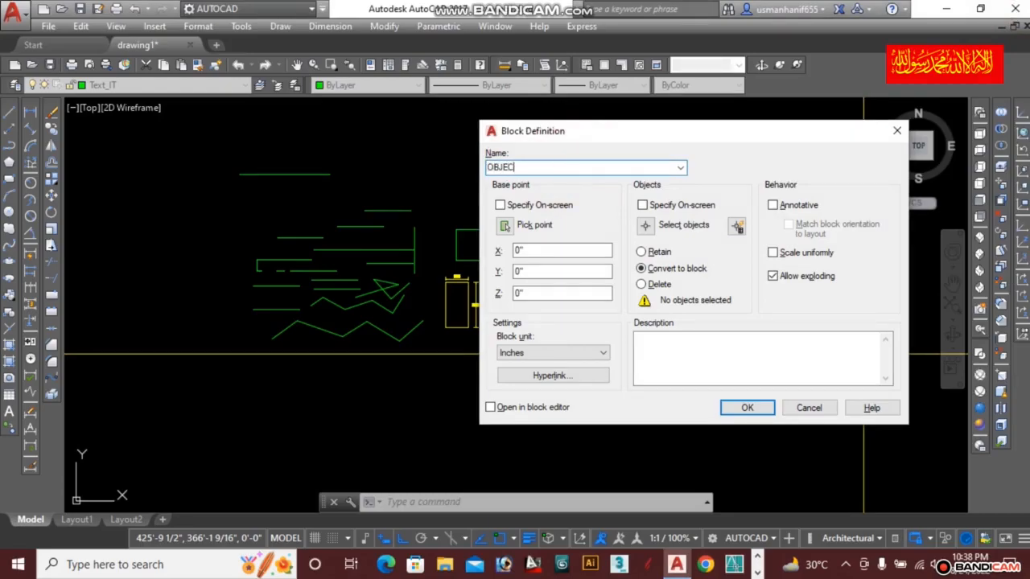
click(647, 227)
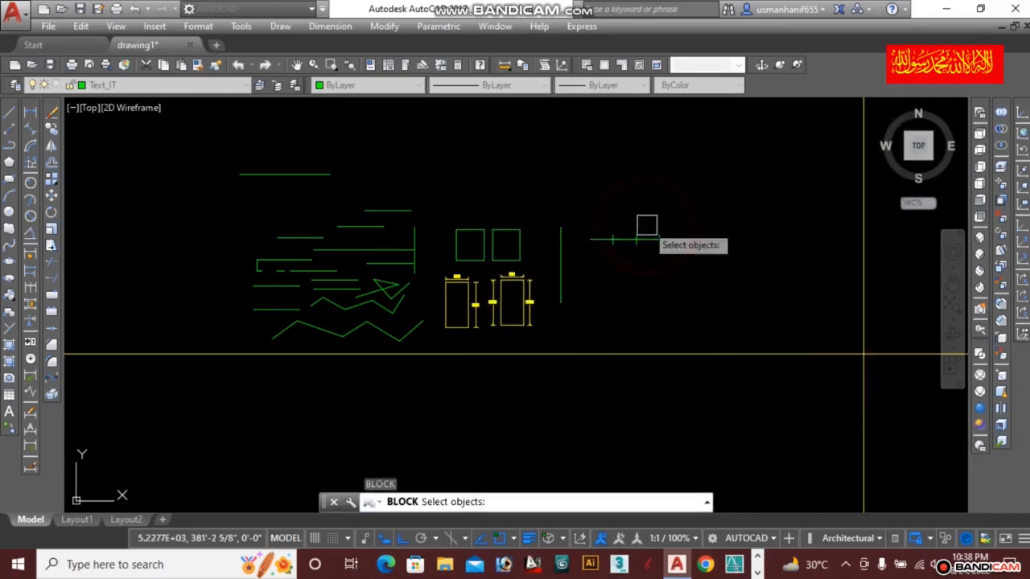
click(315, 172)
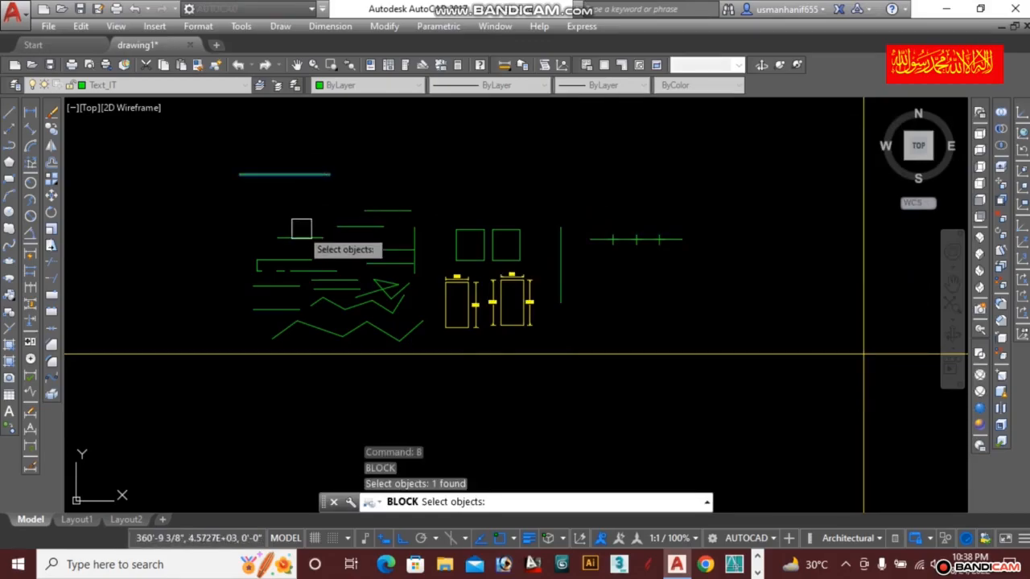
click(299, 237)
scroll(334, 225, up, 2)
click(441, 178)
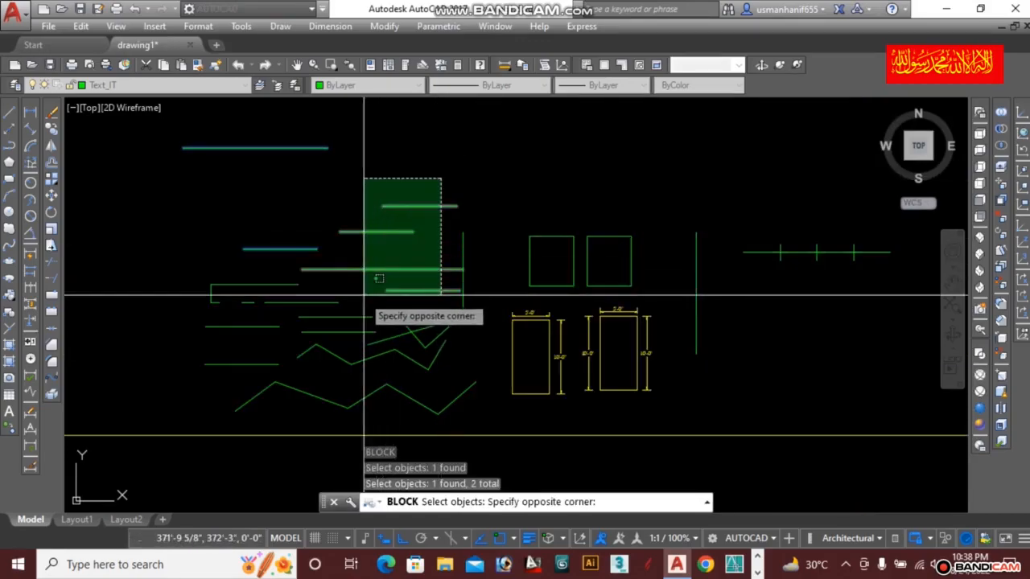
click(224, 363)
click(219, 364)
click(242, 231)
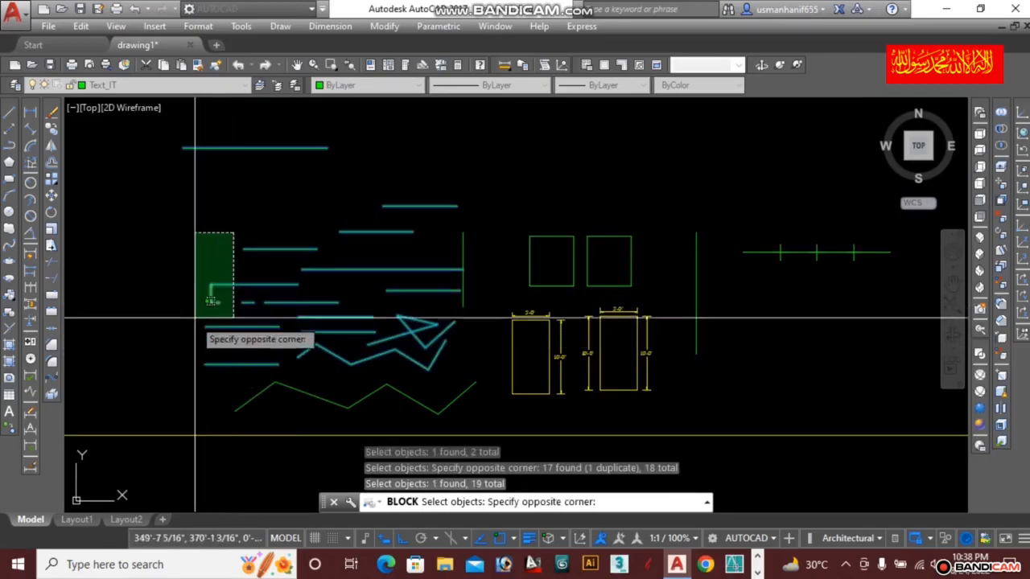
click(194, 322)
click(456, 237)
scroll(456, 237, down, 2)
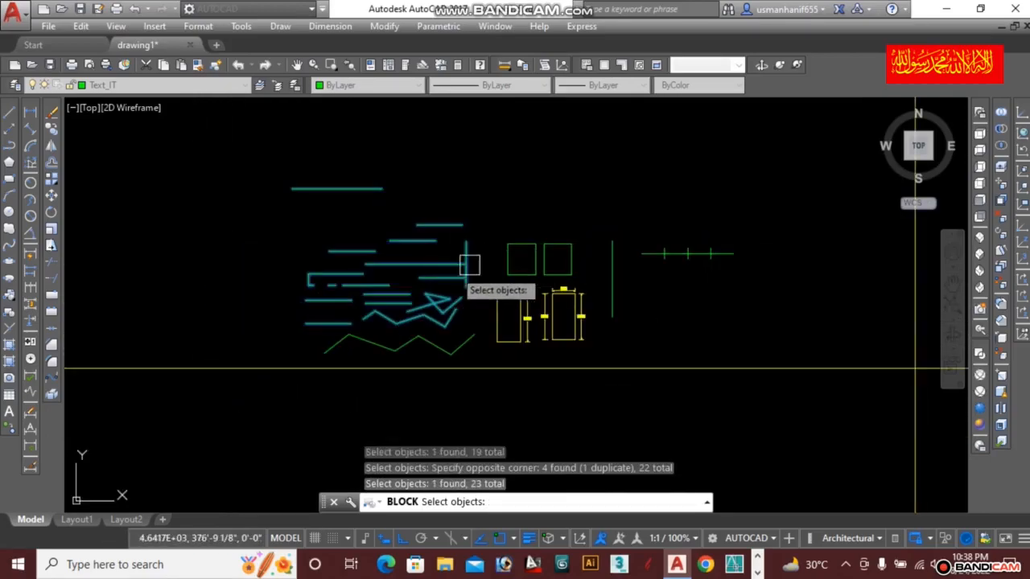
right_click(352, 241)
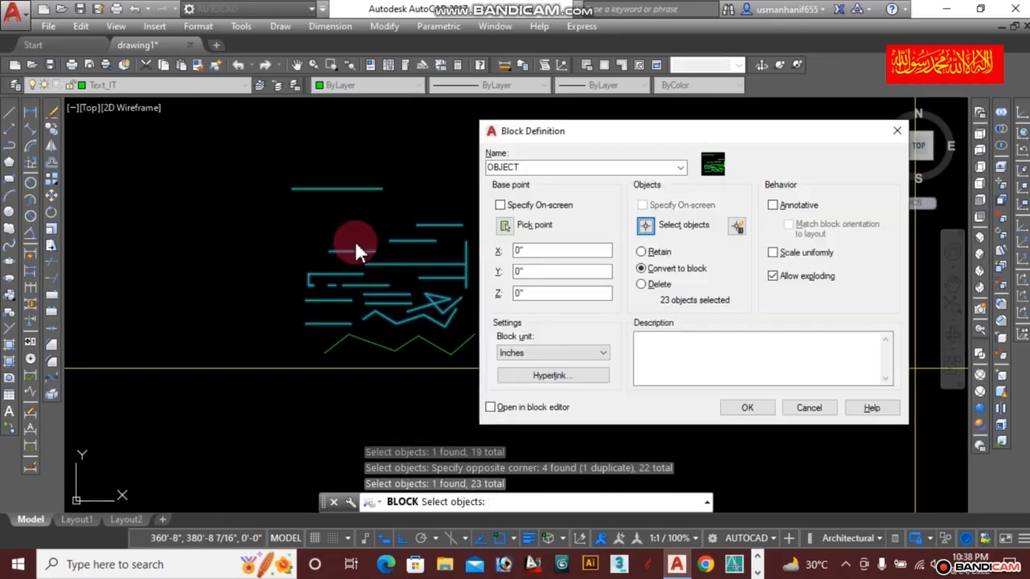
Place the block's base point at the midpoint of the second short horizontal line from the top and create the block
click(494, 229)
click(505, 226)
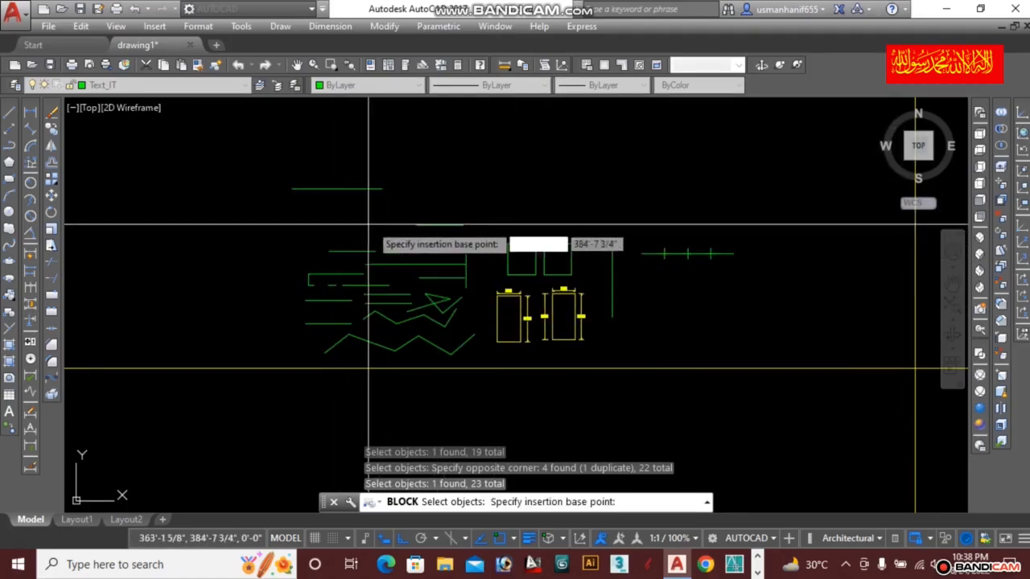
click(389, 241)
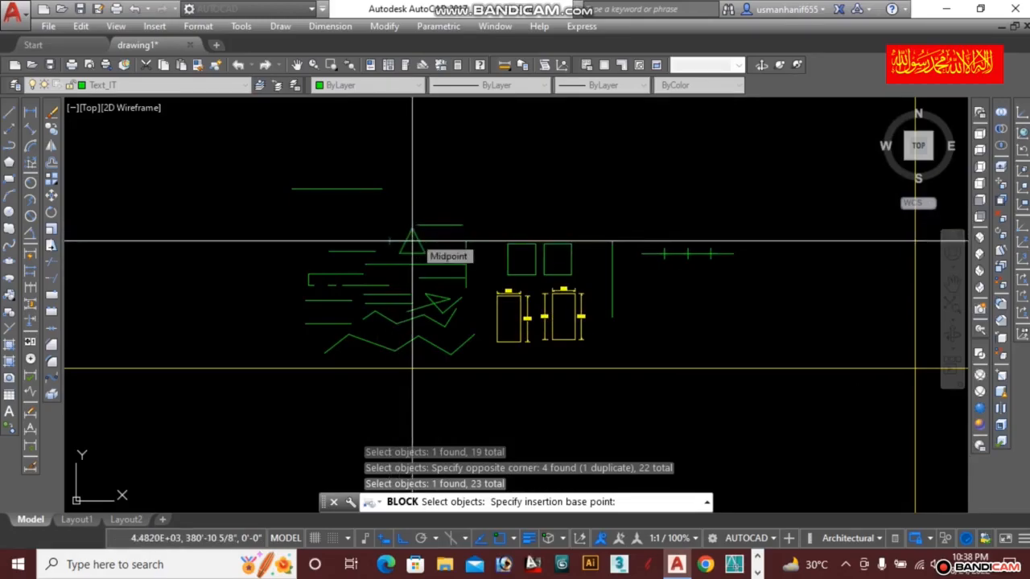
click(412, 240)
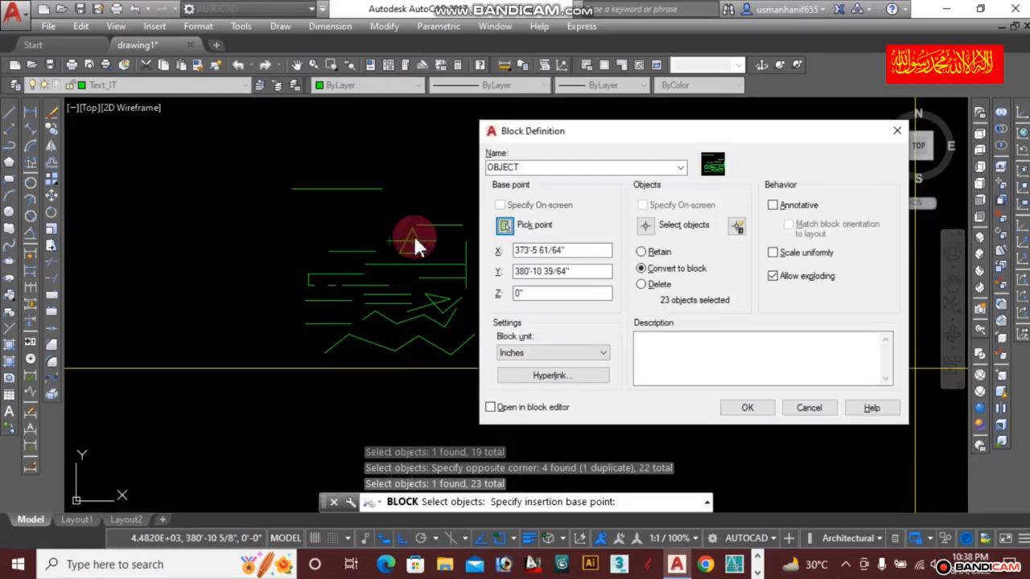
click(762, 415)
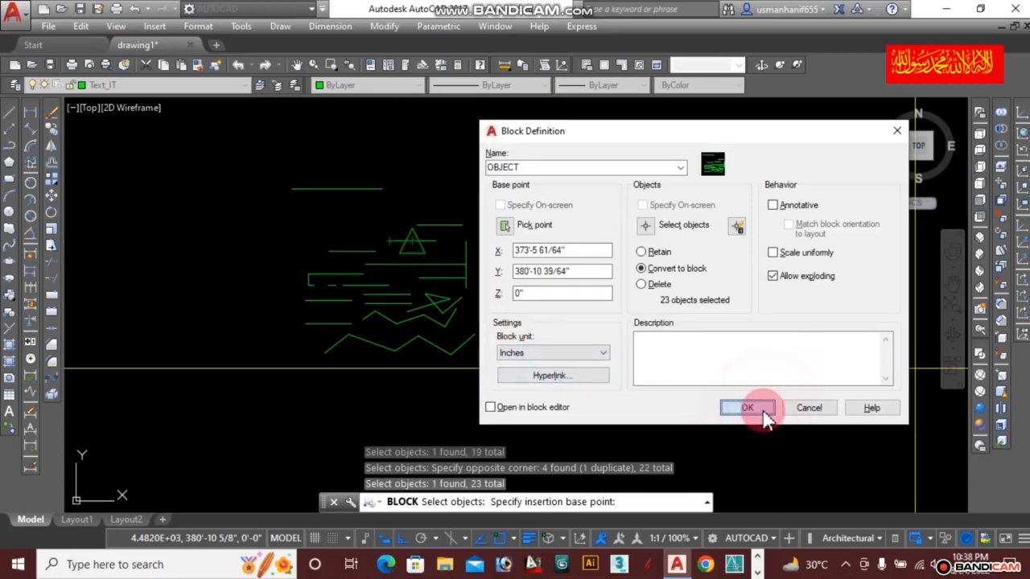
Select the OBJECT block to check that its lines behave as a single object, and clear the selection
click(397, 285)
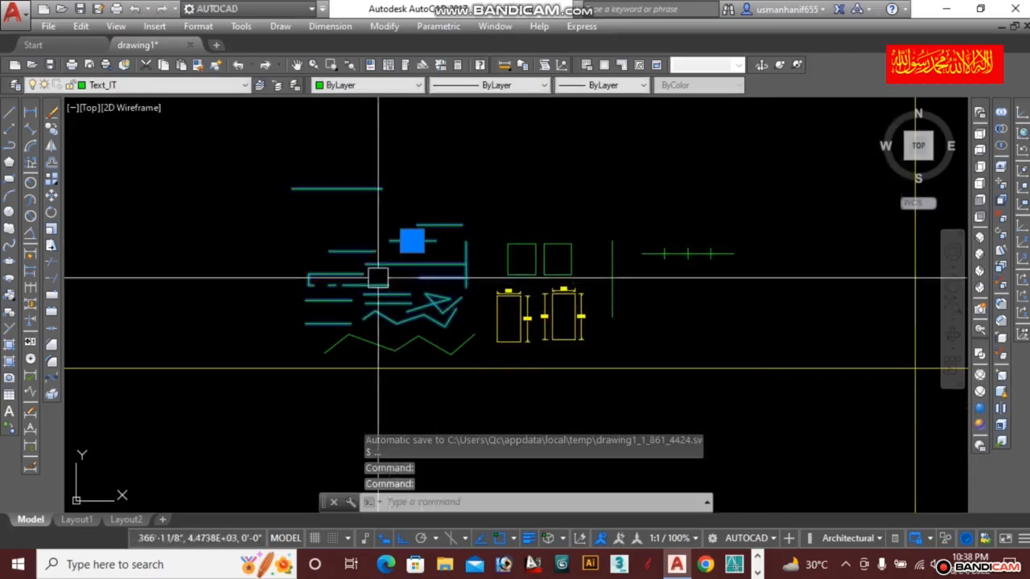
scroll(388, 288, up, 4)
key(Escape)
click(387, 289)
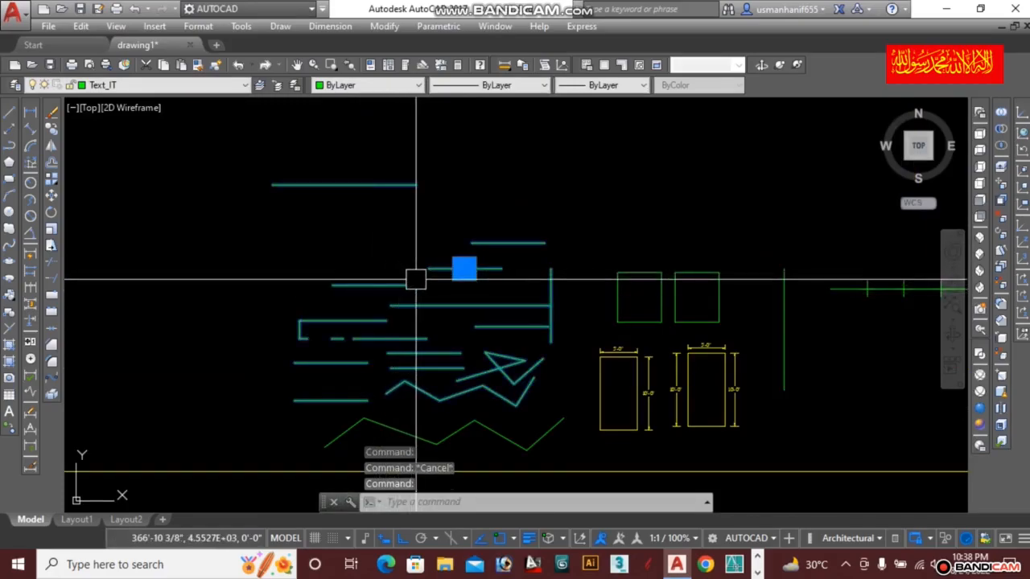
key(Escape)
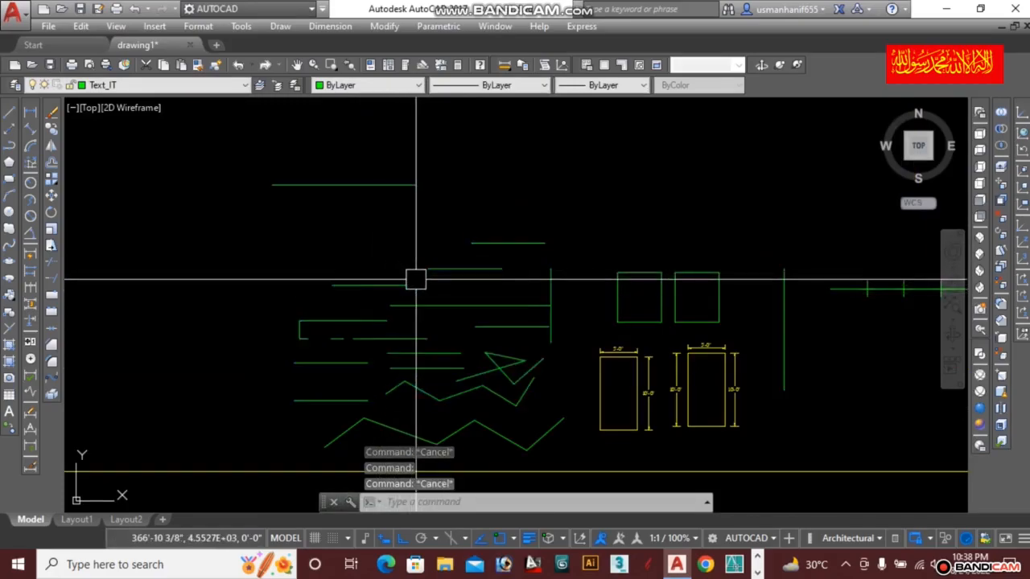
scroll(424, 277, down, 3)
scroll(414, 296, up, 2)
middle_drag(399, 293, 474, 290)
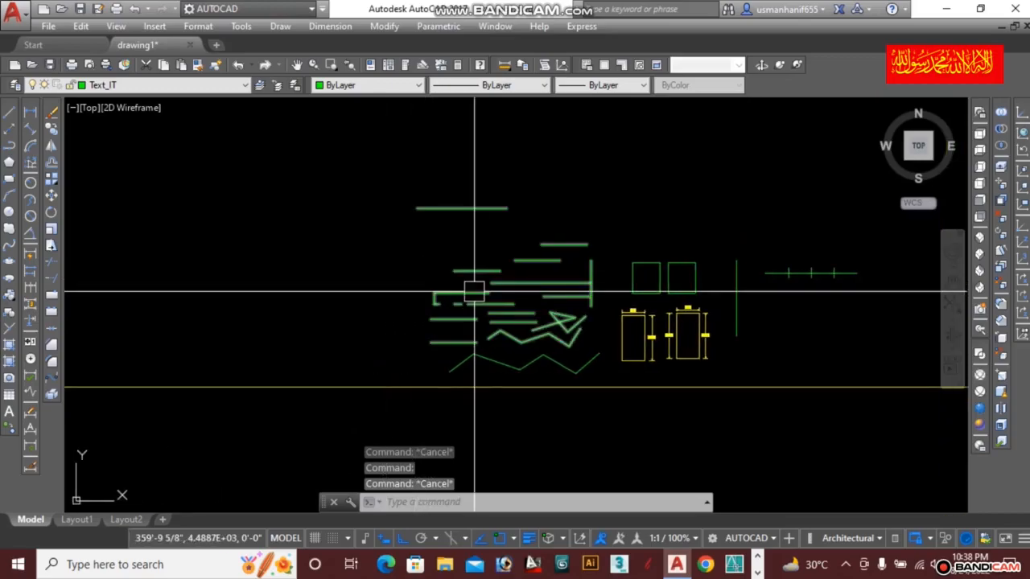
text(e)
key(Return)
click(472, 292)
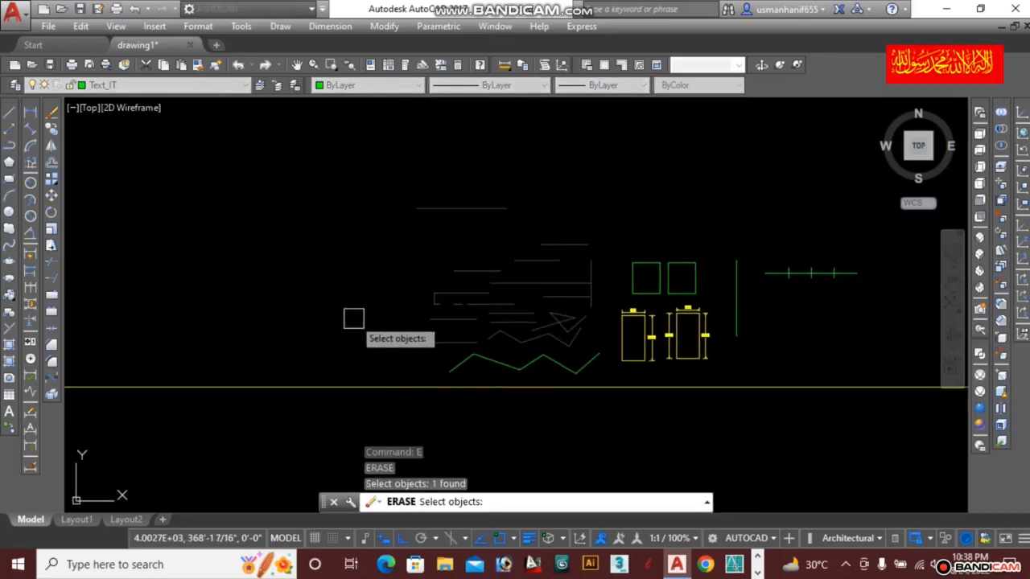
key(Escape)
Erase the OBJECT block from the drawing
text(e)
key(Return)
click(482, 299)
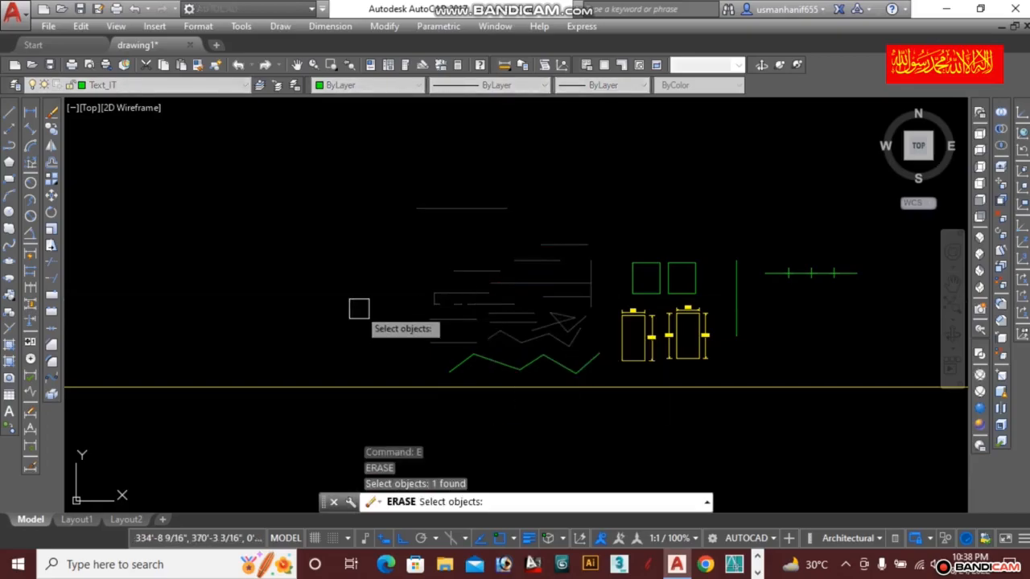
key(Return)
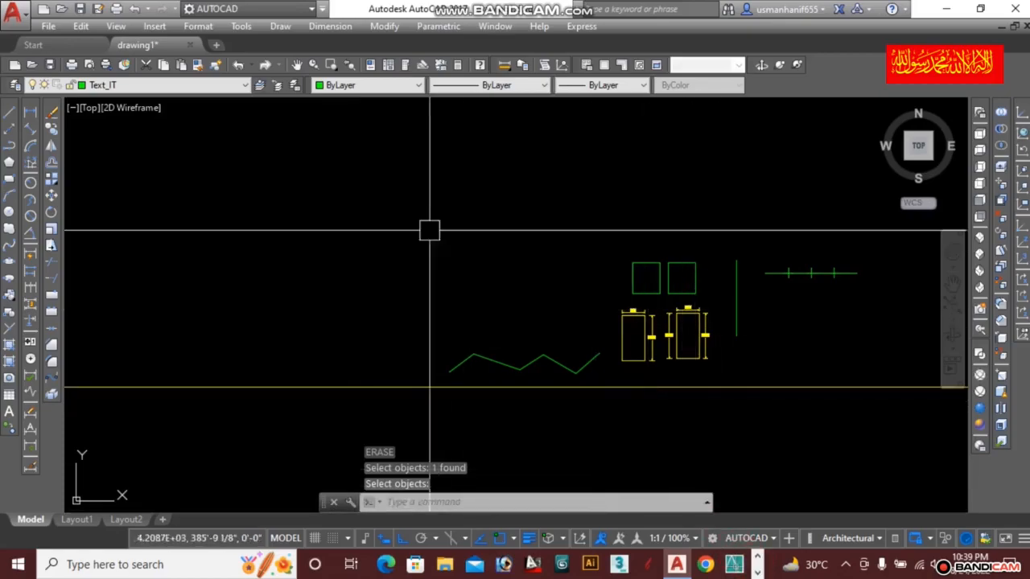
middle_drag(401, 162, 407, 196)
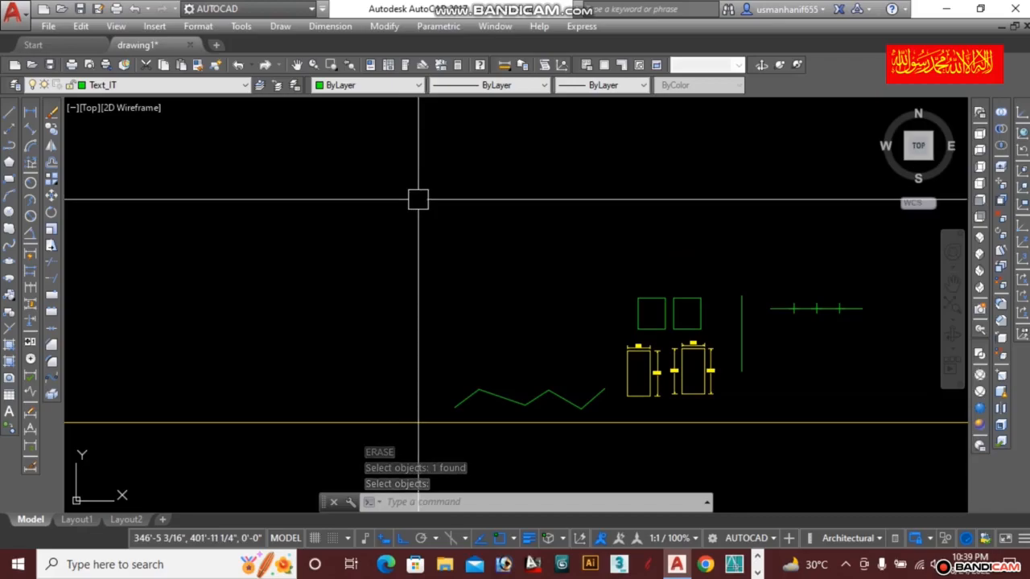
Undo the last erase to restore the OBJECT block, and erase the block again
key(ctrl+z)
key(ctrl+z)
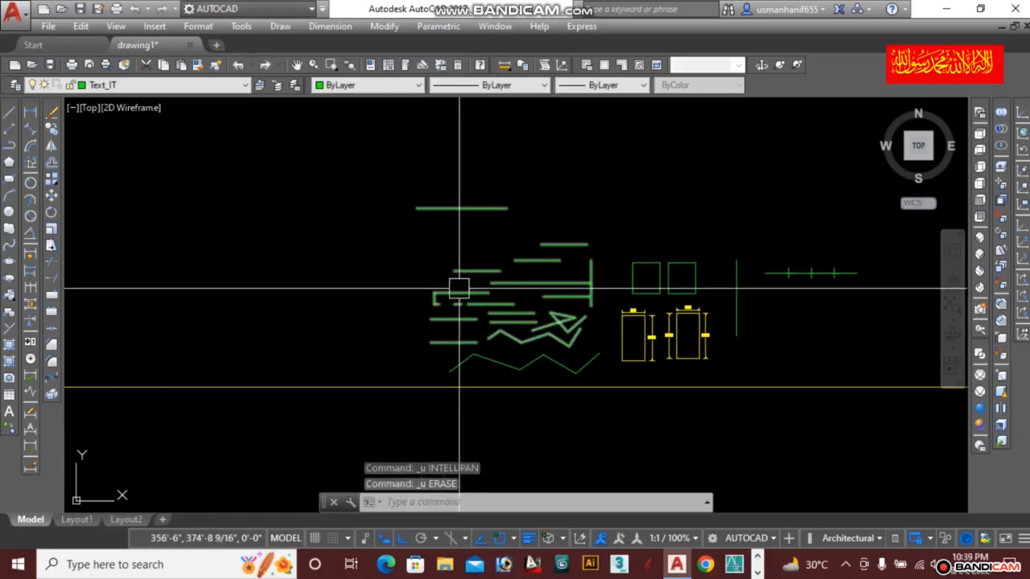
text(e)
key(Return)
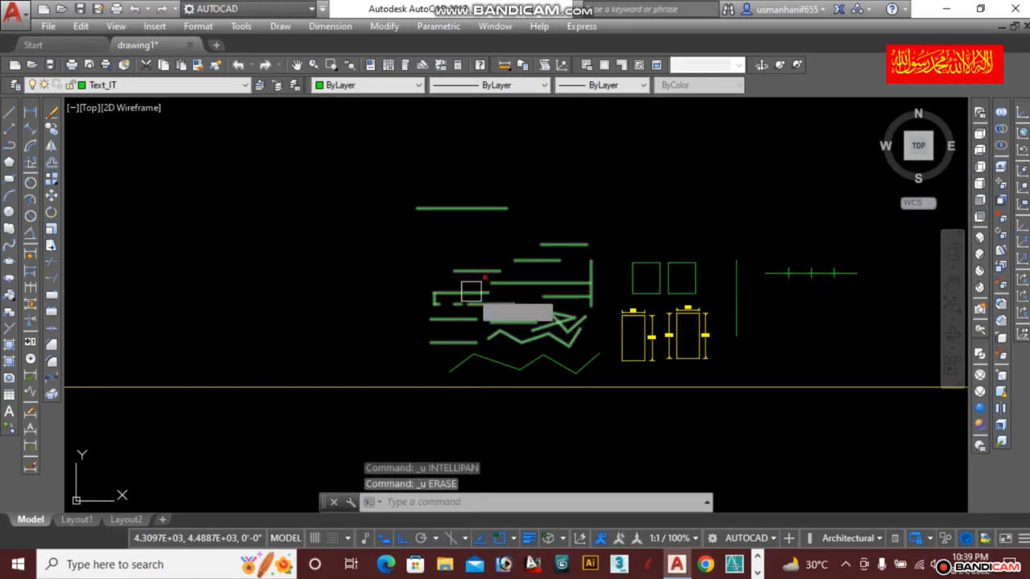
click(471, 291)
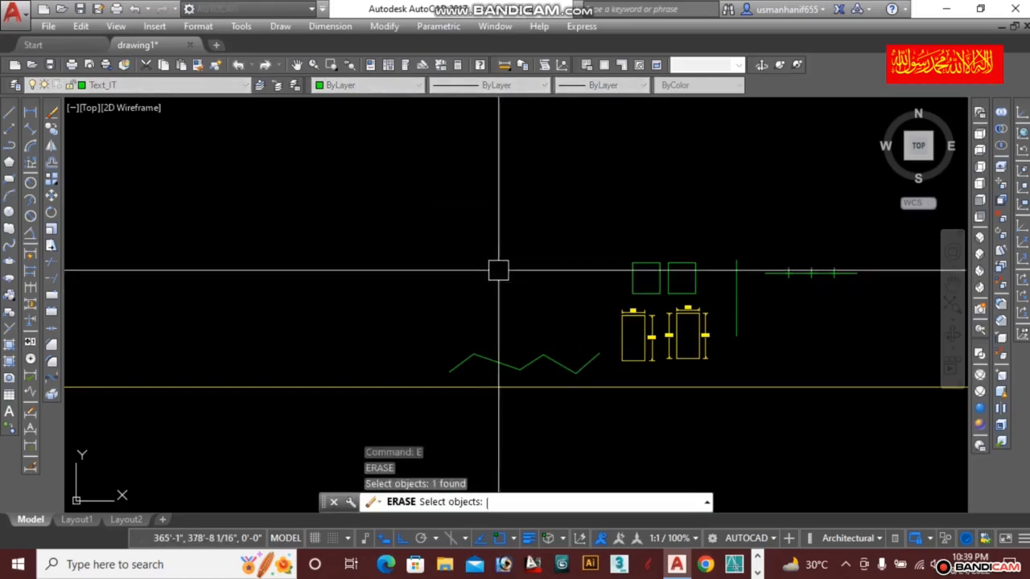
key(Return)
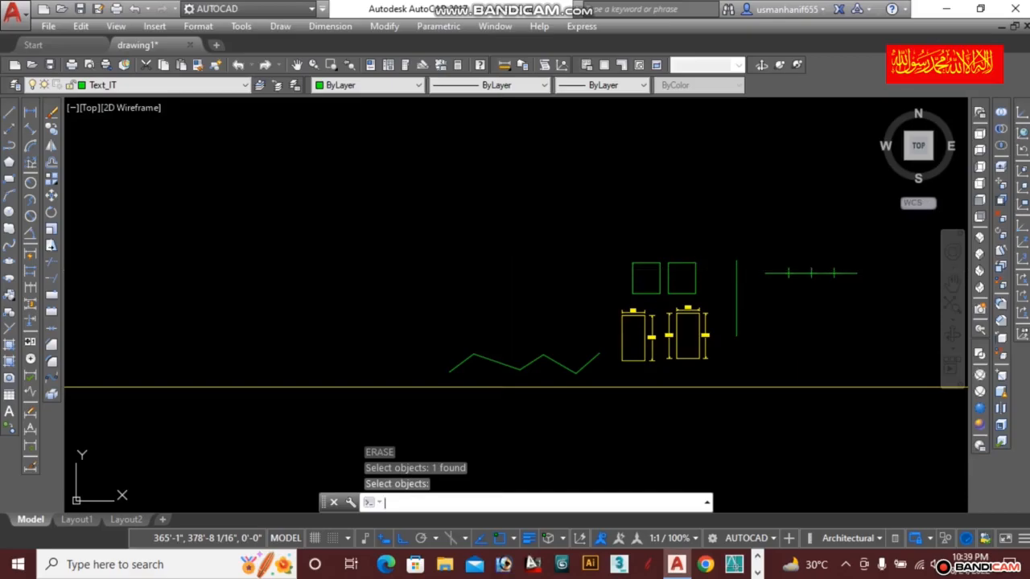
Save and close the drawing, and reopen drawing1 from the Desktop
key(ctrl+s)
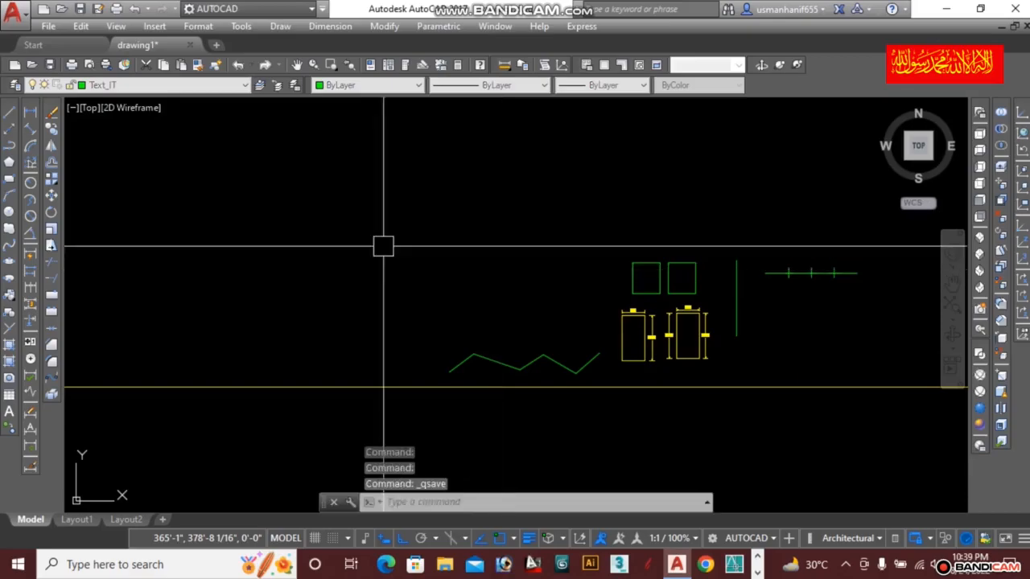
click(189, 45)
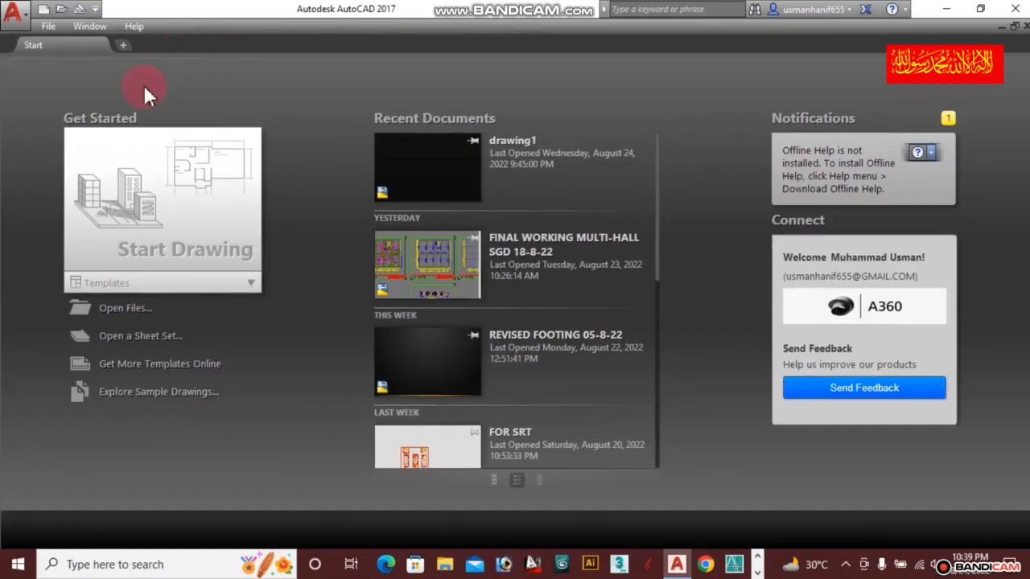
key(ctrl+o)
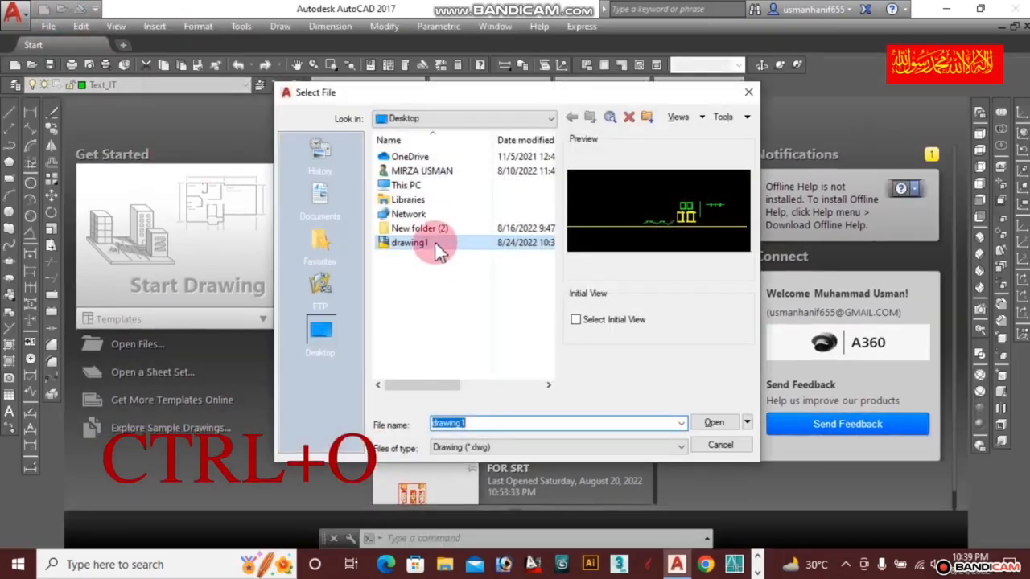
double_click(434, 243)
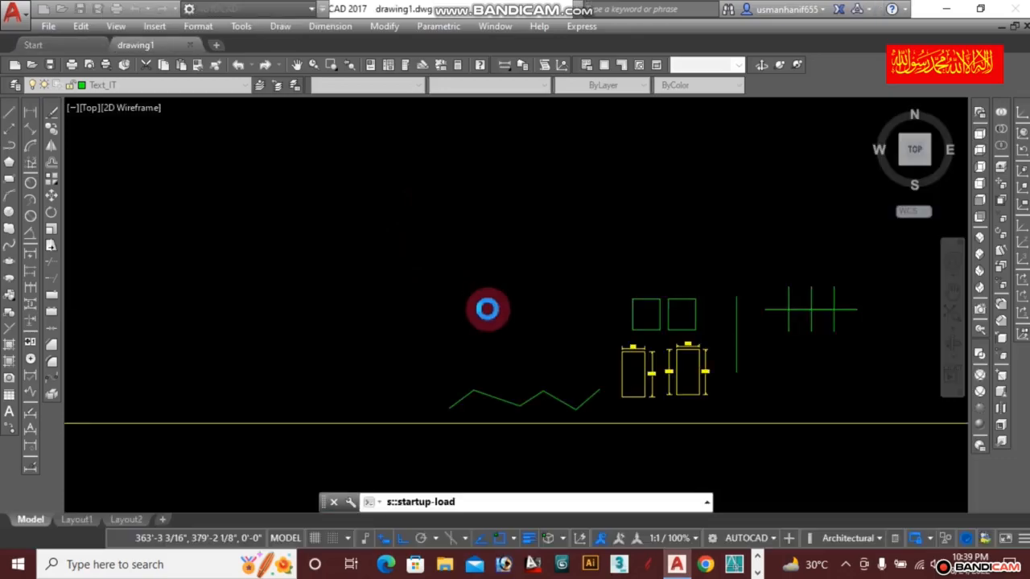
Regenerate the reopened drawing and try to undo the earlier erase of the OBJECT block
key(Escape)
text(re)
key(Return)
key(ctrl+z)
key(ctrl+z)
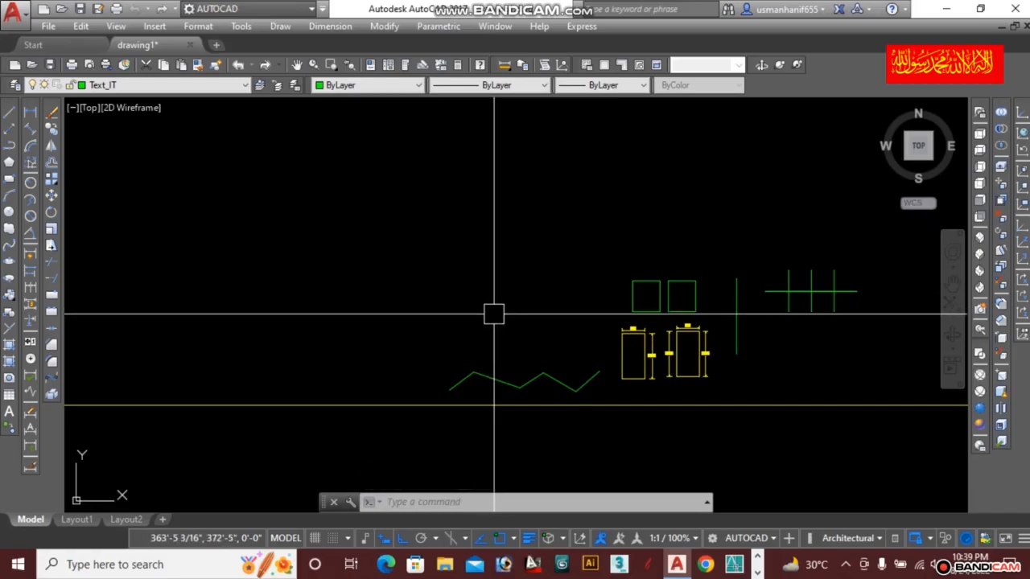
middle_drag(556, 292, 488, 299)
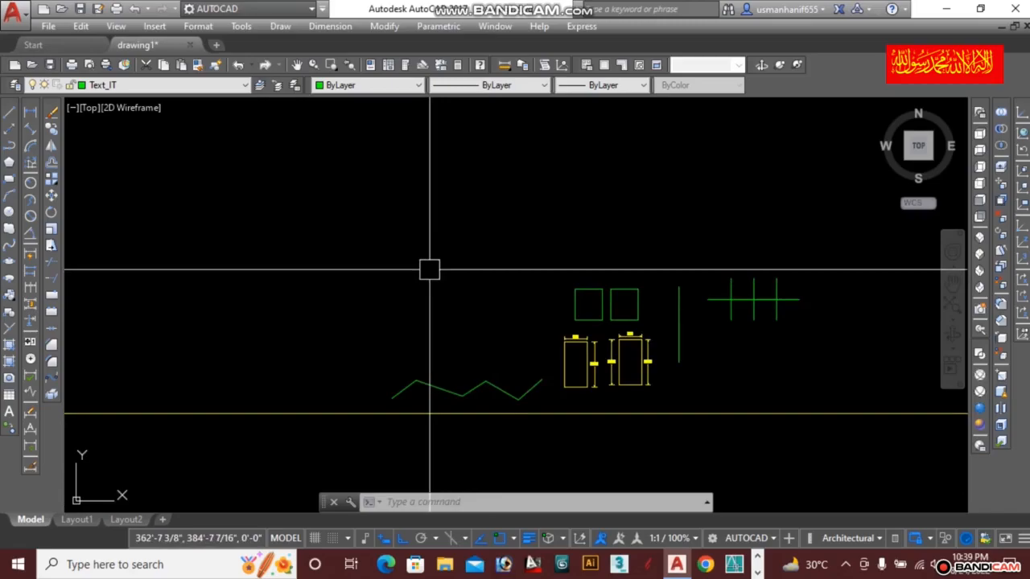
Start the Insert command and look through the names of the blocks stored in the drawing
text(i)
key(Return)
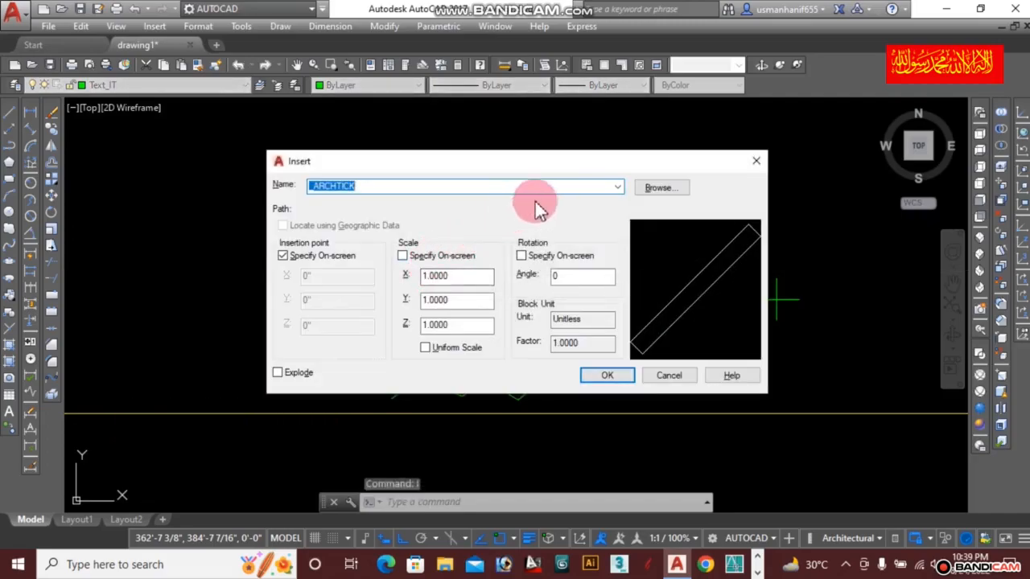
click(617, 187)
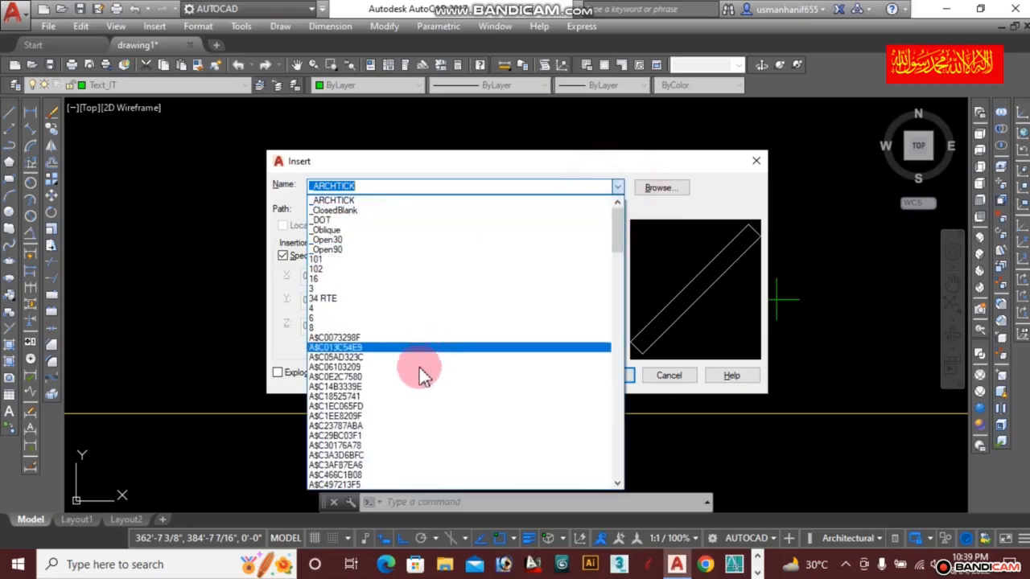
scroll(406, 446, down, 9)
scroll(408, 449, down, 7)
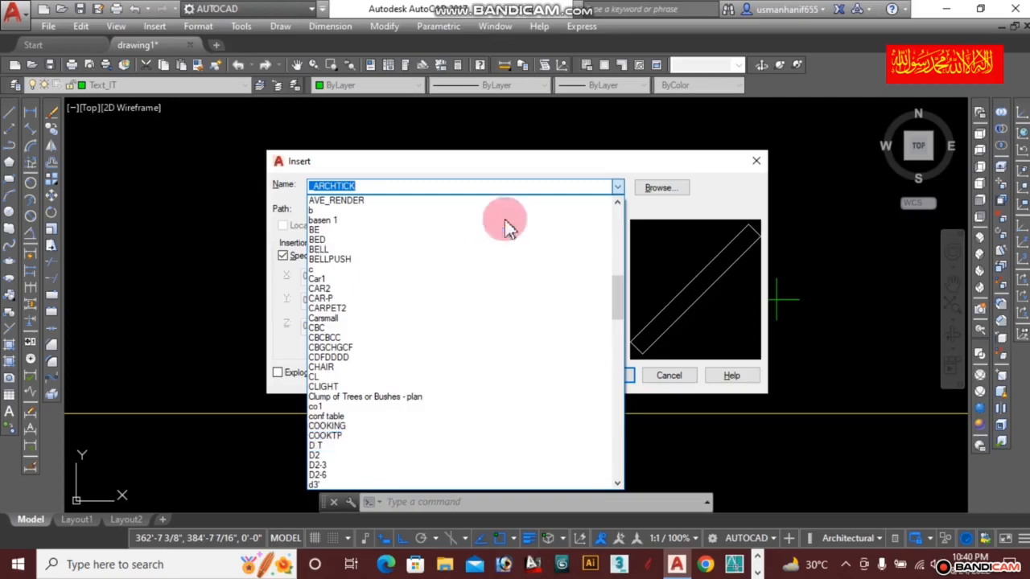
click(617, 190)
click(578, 189)
key(BackSpace)
key(BackSpace)
key(BackSpace)
key(BackSpace)
key(BackSpace)
key(BackSpace)
key(BackSpace)
key(BackSpace)
key(BackSpace)
drag(341, 190, 296, 193)
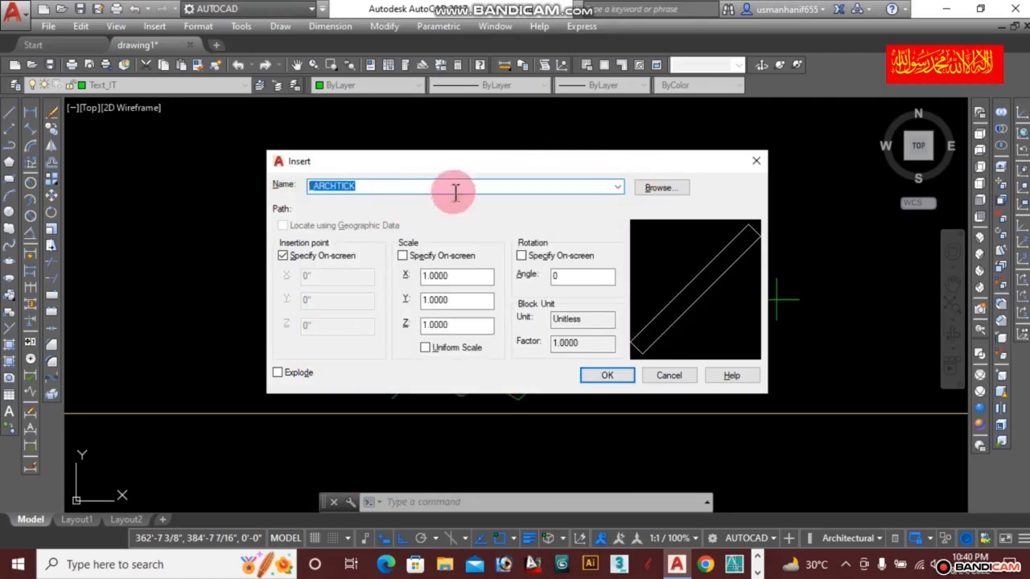
Choose the OBJECT block at scale 1 and rotation 0 and insert it in the empty area above the lone zigzag line
click(618, 191)
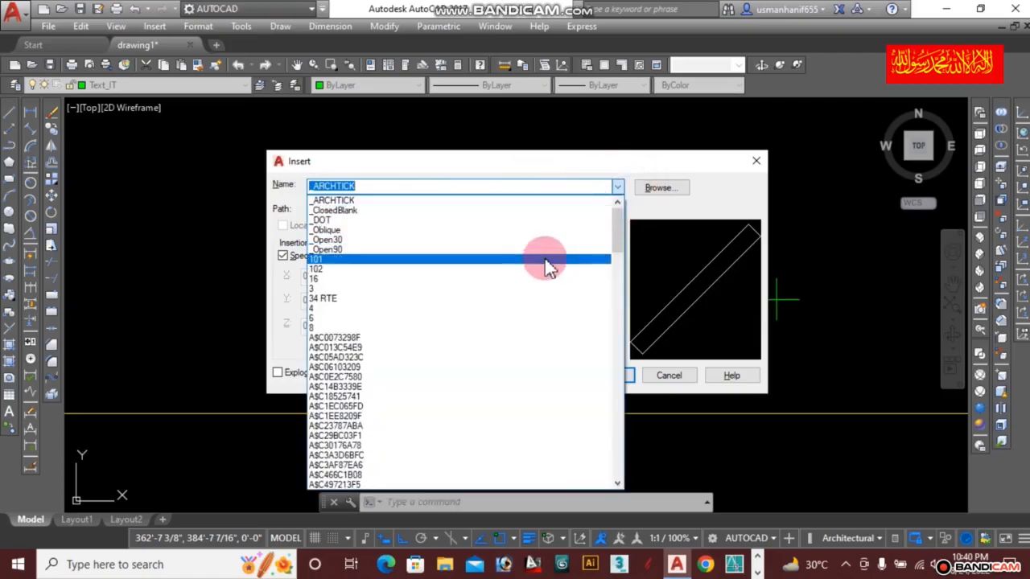
text(o)
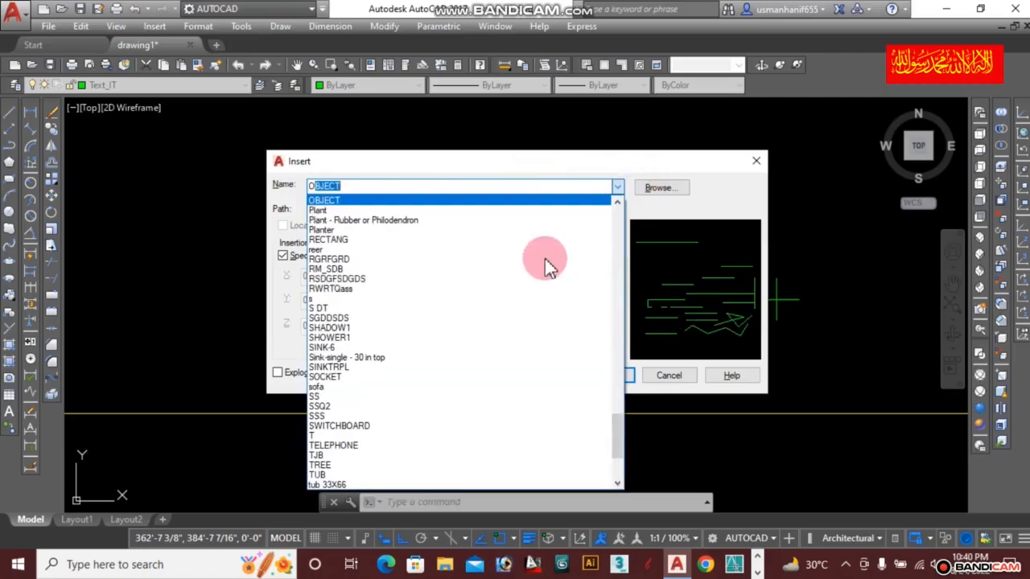
click(324, 201)
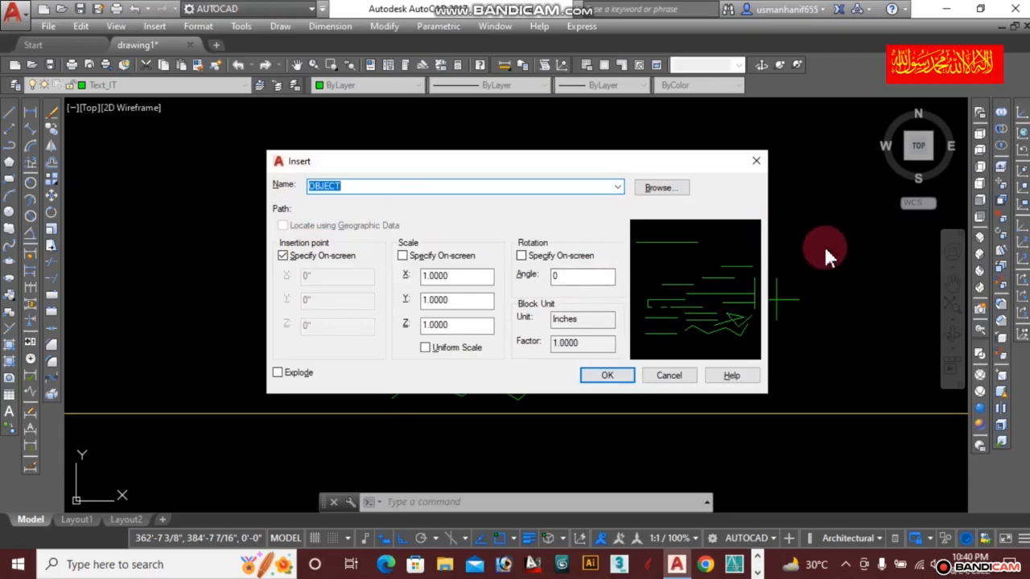
mouse_move(895, 212)
mouse_down()
mouse_move(718, 276)
mouse_move(758, 218)
mouse_move(713, 290)
mouse_move(726, 237)
mouse_move(741, 239)
mouse_move(747, 256)
mouse_up()
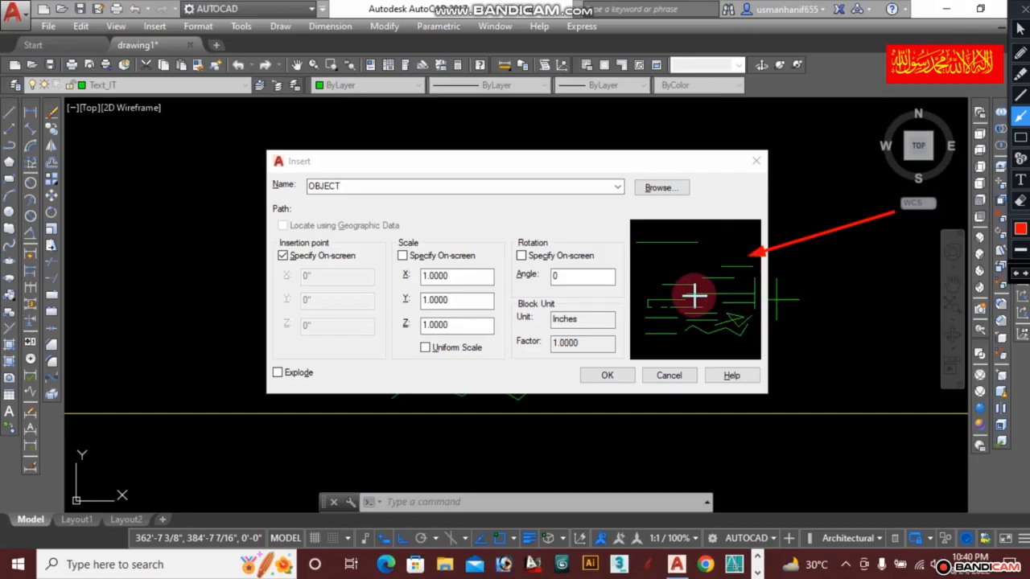
click(1024, 10)
click(609, 378)
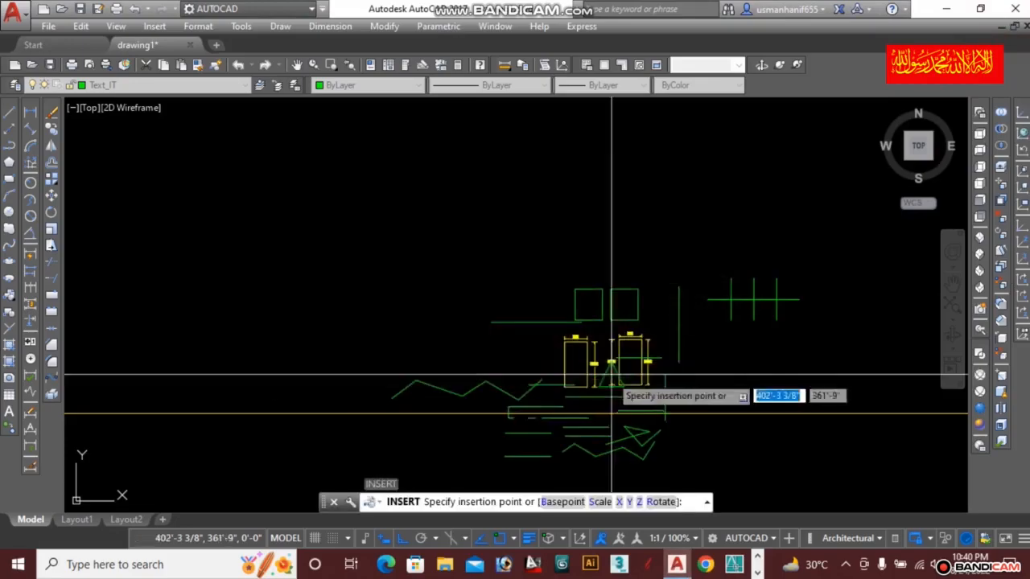
click(433, 243)
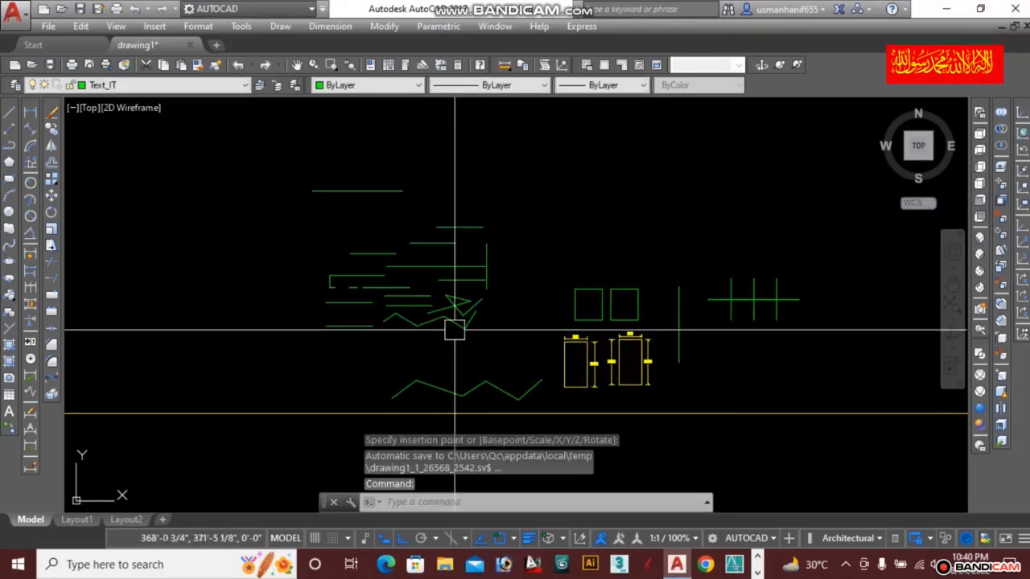
Move the inserted OBJECT block slightly down and to the right with Ortho off, and save the drawing
text(m)
key(Return)
click(402, 268)
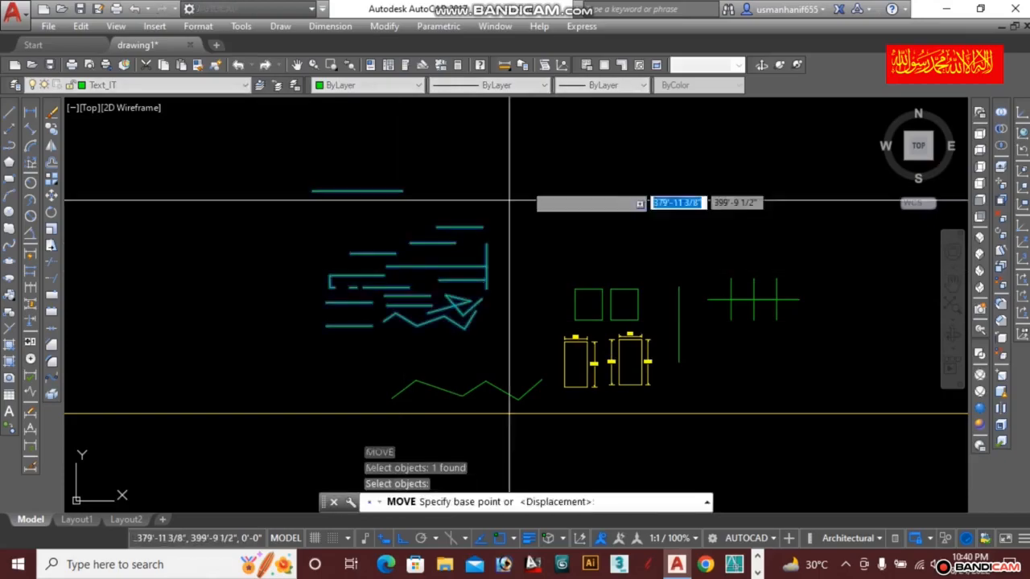
key(Return)
click(563, 167)
key(F8)
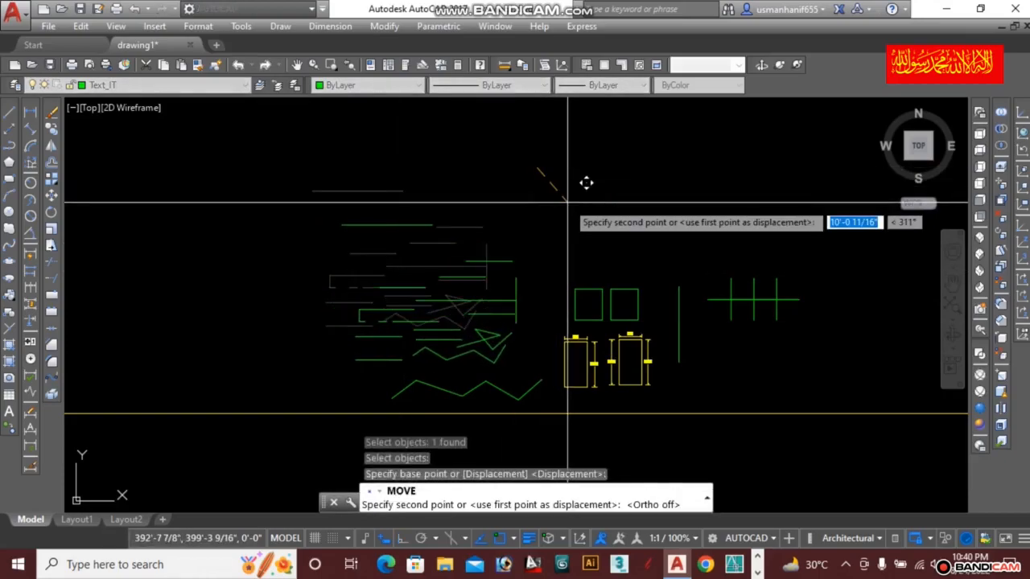
click(568, 201)
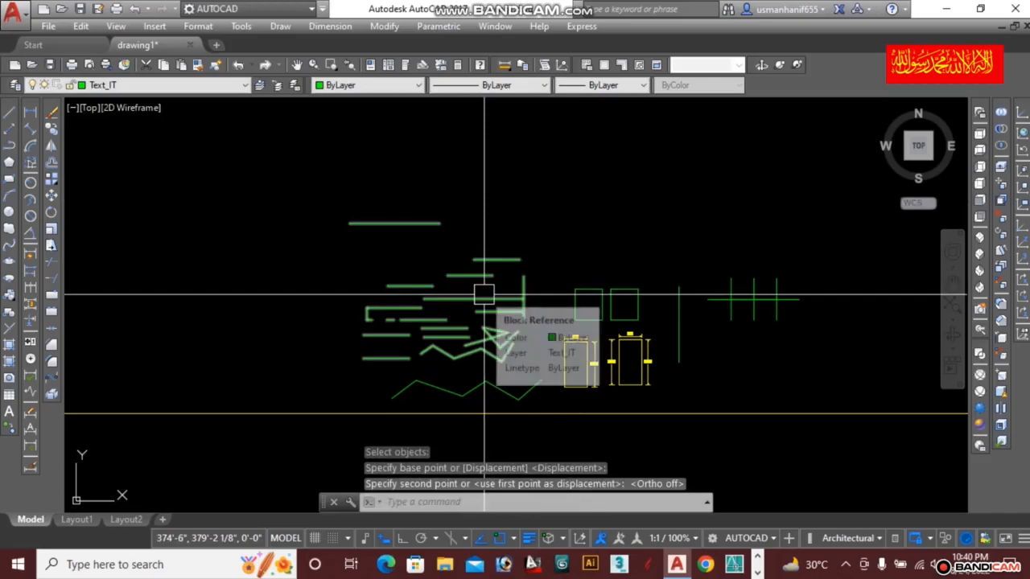
key(ctrl+s)
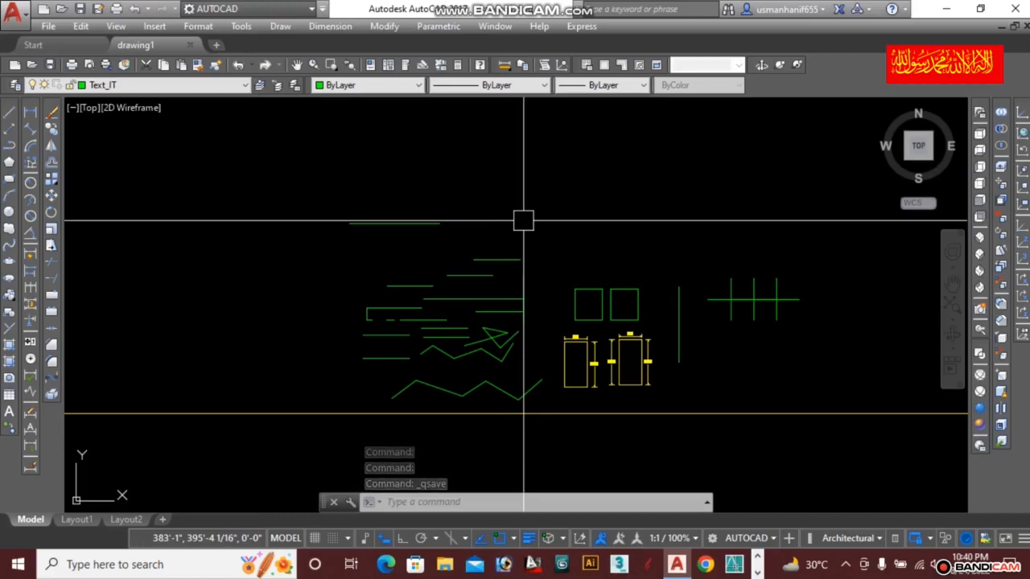
key(ctrl+s)
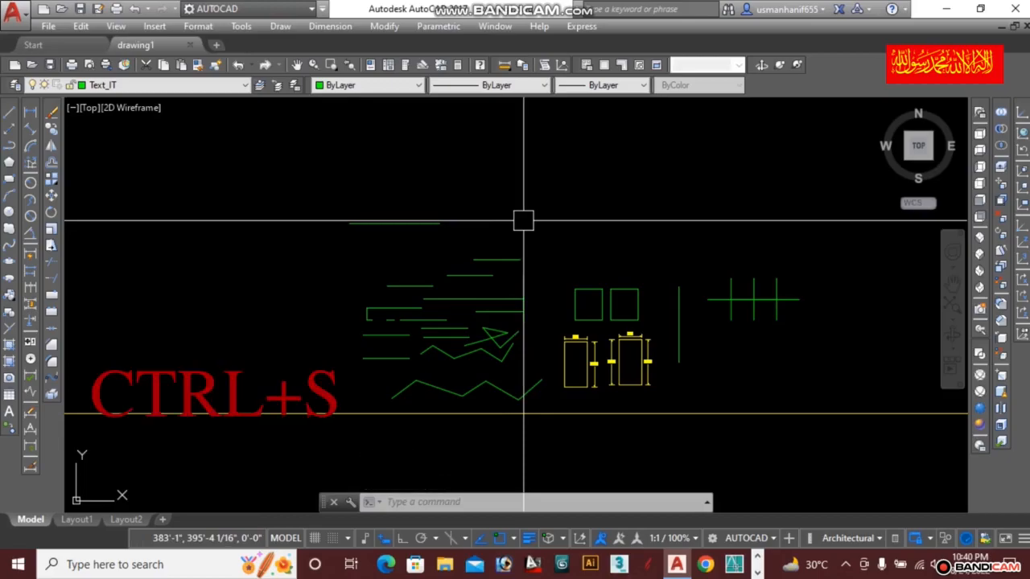
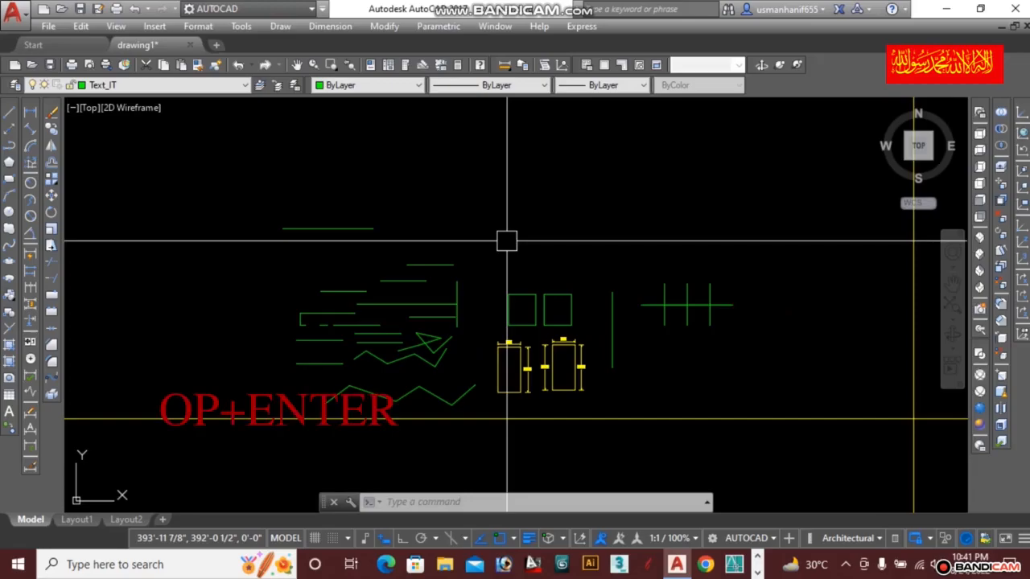
In the Open and Save options, keep automatic save on at 1 minute between saves and apply the settings
text(OP)
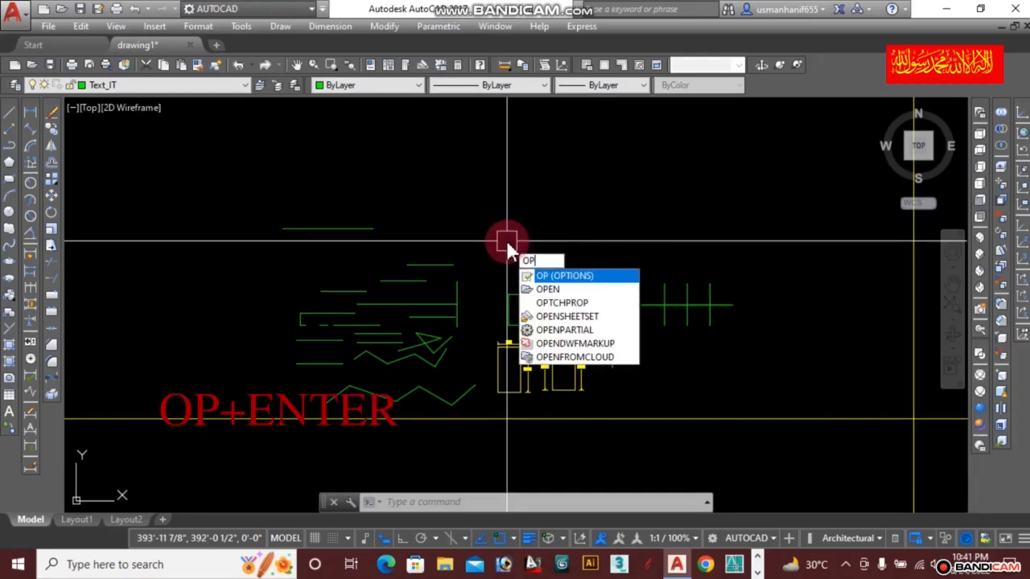
key(Return)
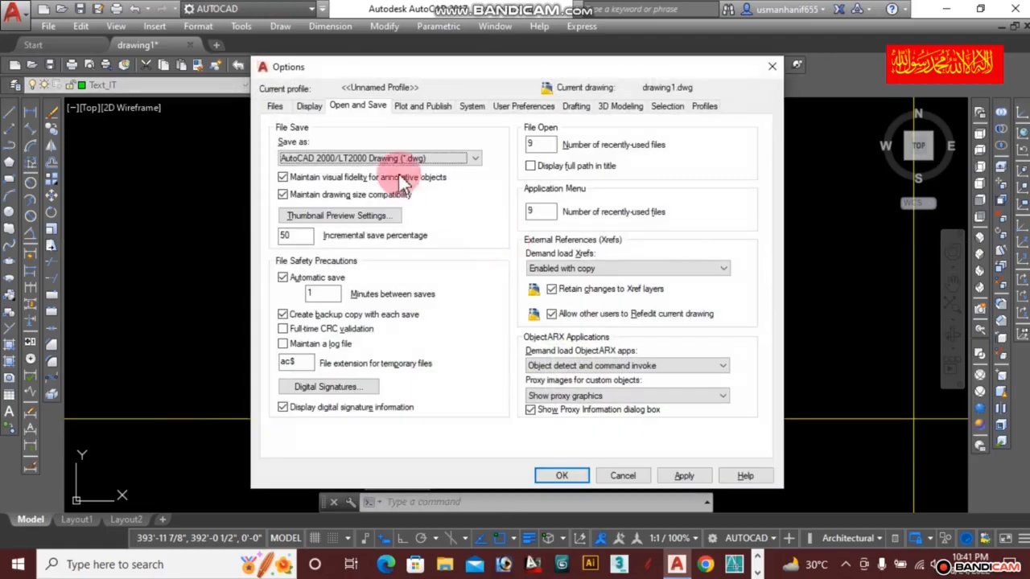
click(309, 106)
click(357, 105)
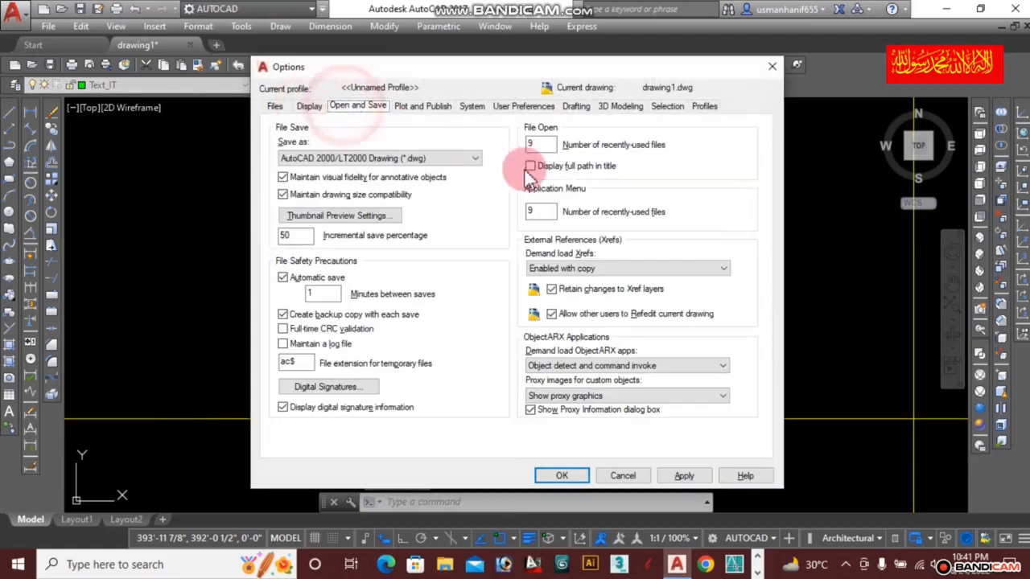
drag(563, 201, 361, 114)
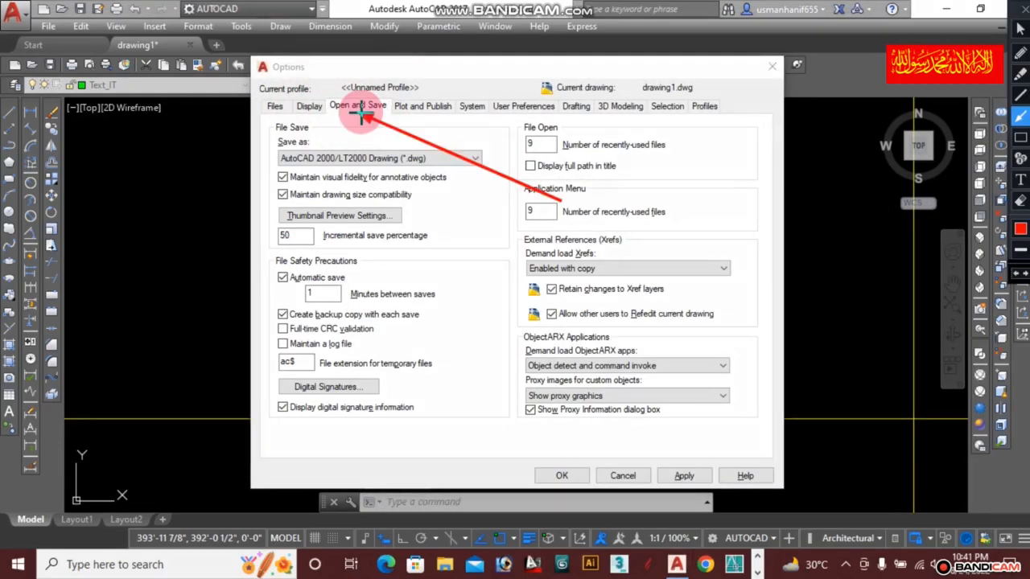
click(1020, 31)
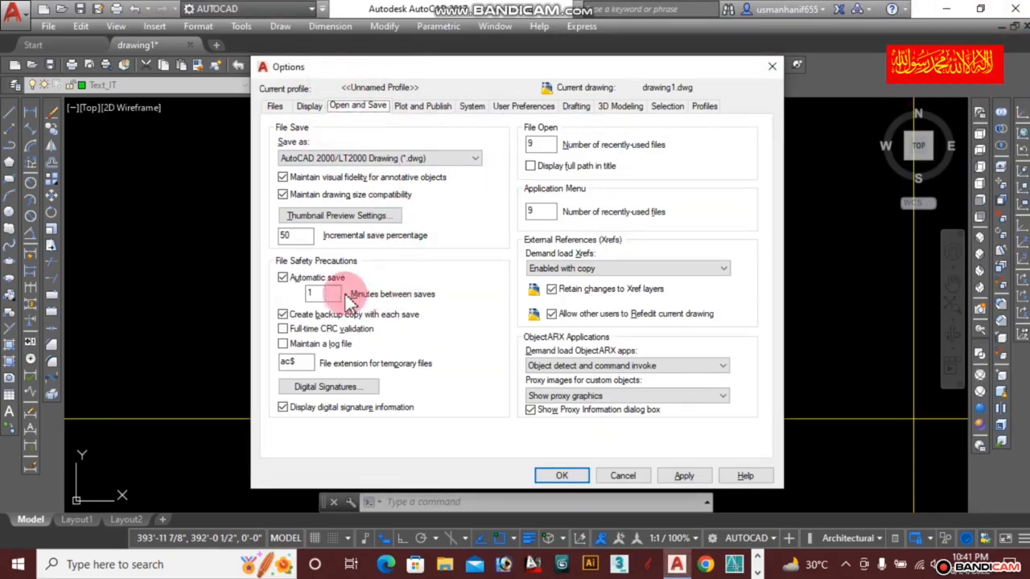
mouse_move(332, 289)
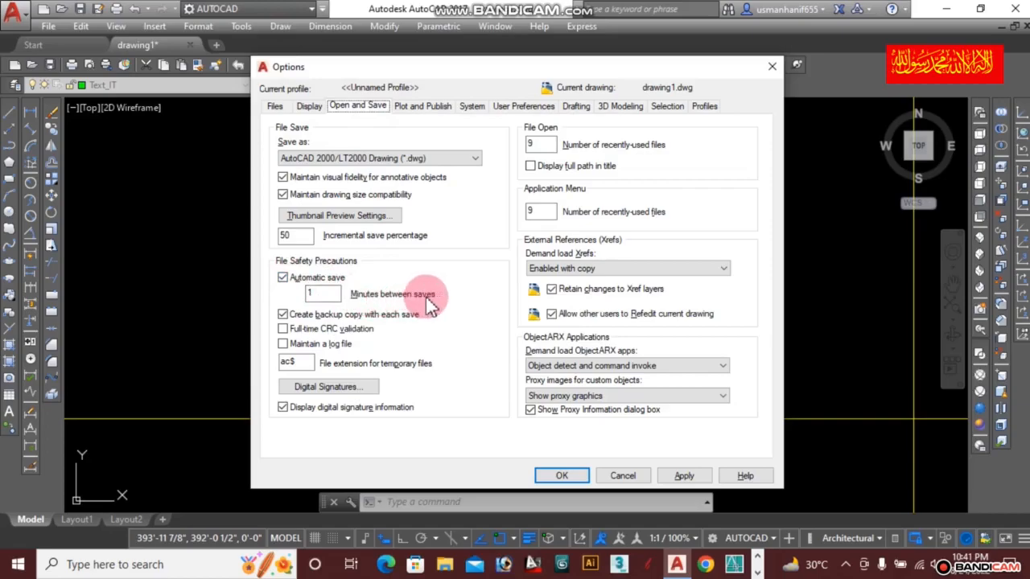
double_click(335, 293)
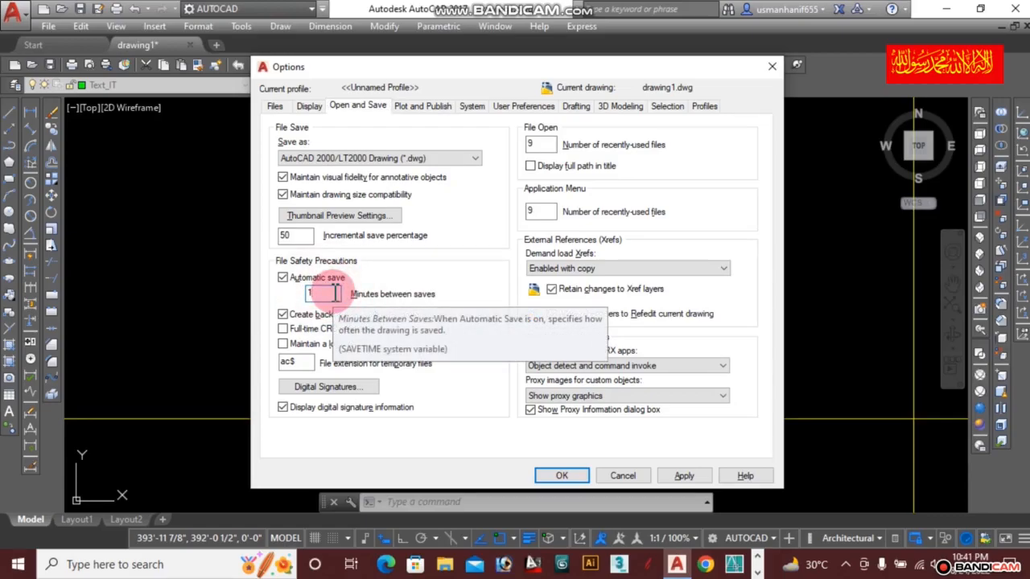
click(559, 477)
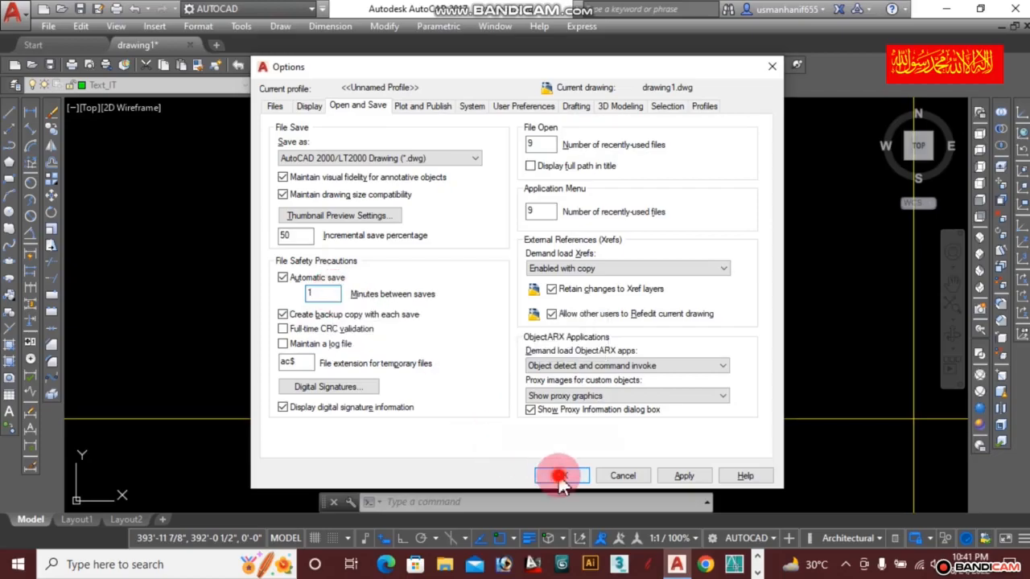
click(673, 475)
click(565, 475)
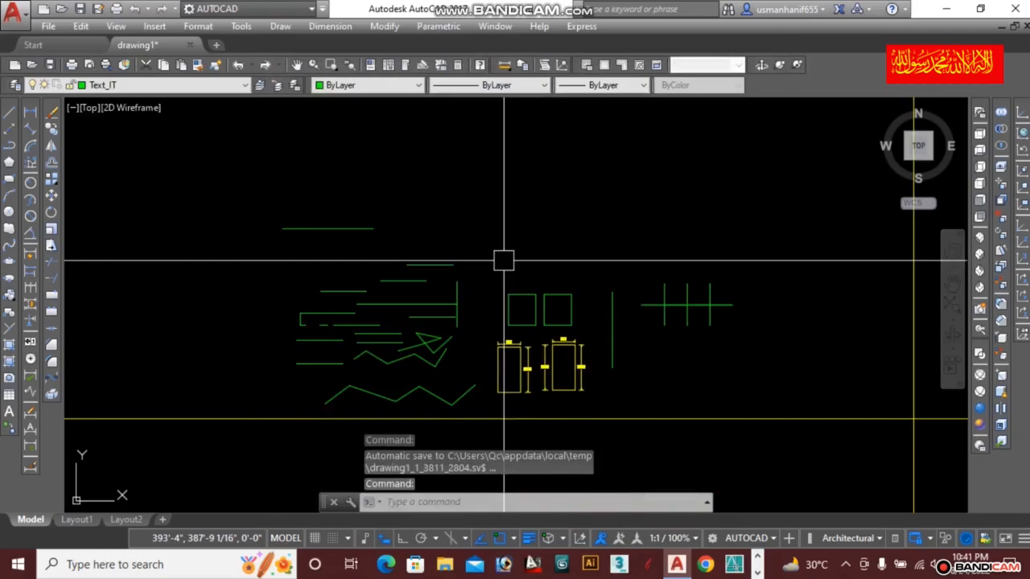
text(RE)
key(Return)
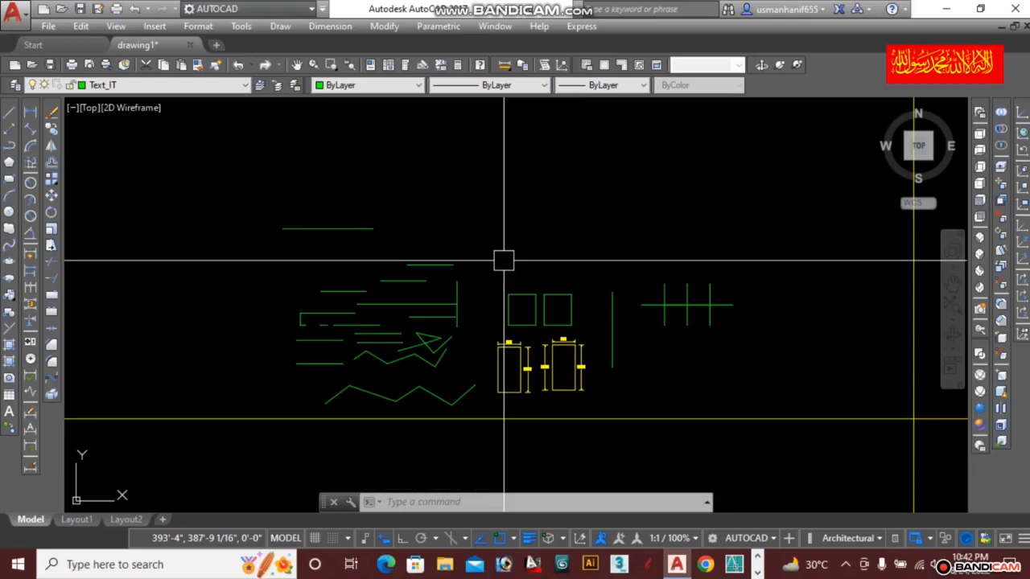
Beside the divided line with three verticals, draw a vertical line and a horizontal line running right from its upper end, with Ortho on
scroll(514, 270, down, 5)
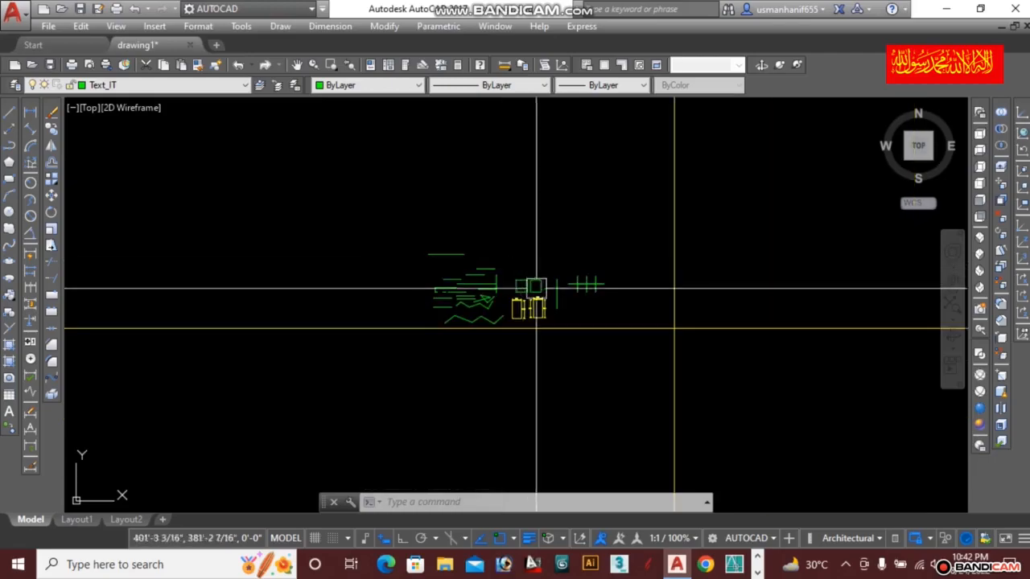
scroll(596, 344, up, 5)
scroll(547, 197, up, 3)
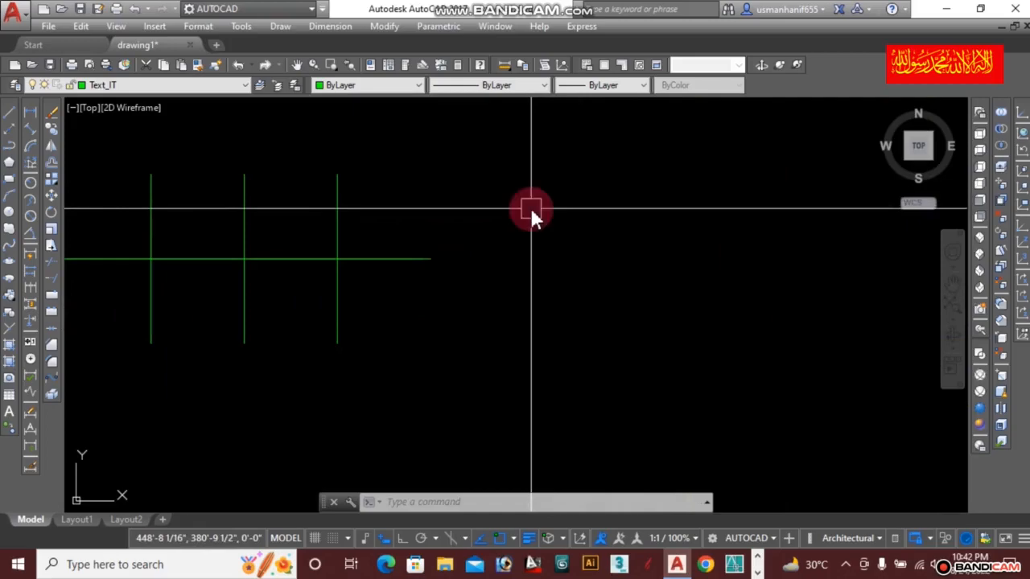
text(l)
key(Return)
click(515, 171)
key(F8)
click(506, 362)
key(Escape)
key(Return)
click(515, 170)
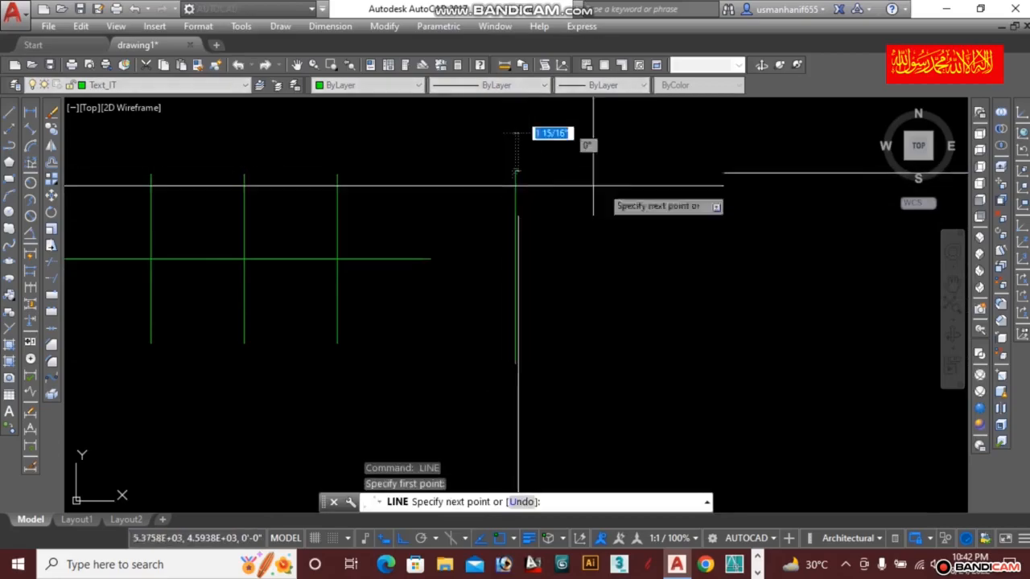
click(698, 170)
key(Escape)
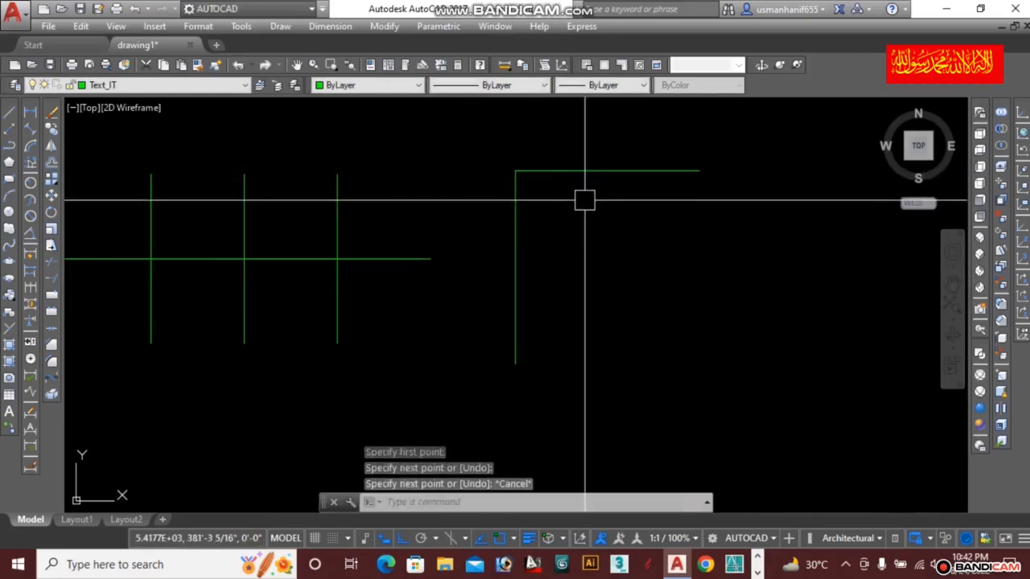
Offset both the horizontal and the vertical line 9 inches toward the inside of the corner
text(o)
key(Return)
text(9)
key(Return)
click(589, 172)
click(530, 226)
click(518, 220)
click(543, 224)
key(Escape)
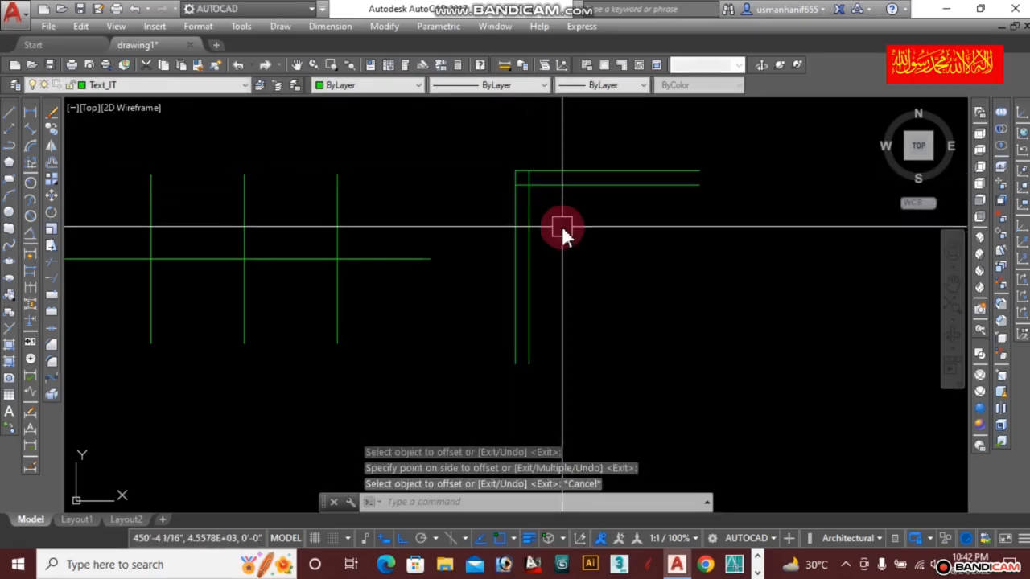
key(Escape)
Trim the inner horizontal line's overhang past the inner vertical line, and undo the trim
scroll(507, 177, up, 8)
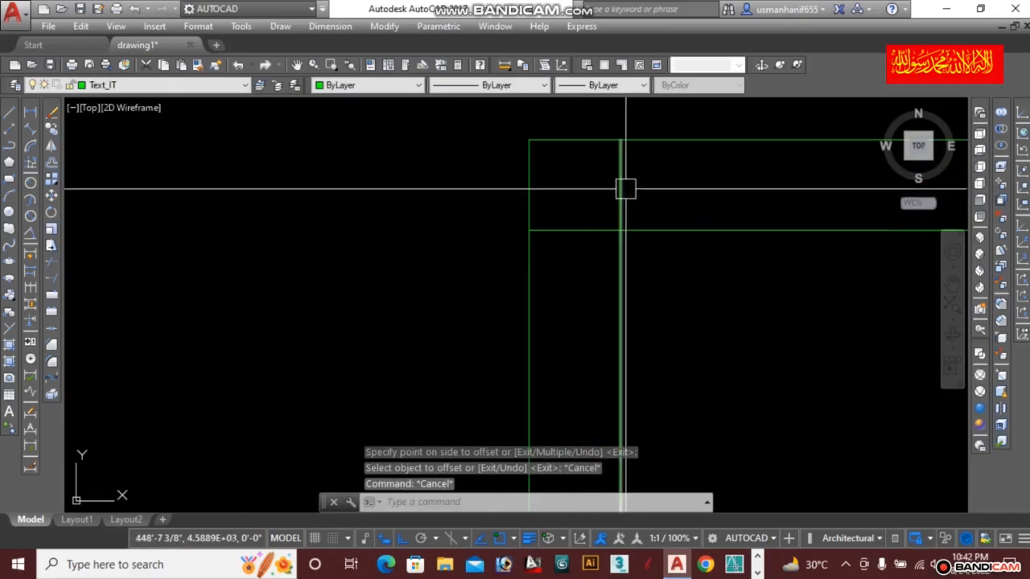
text(tr)
key(Return)
key(Return)
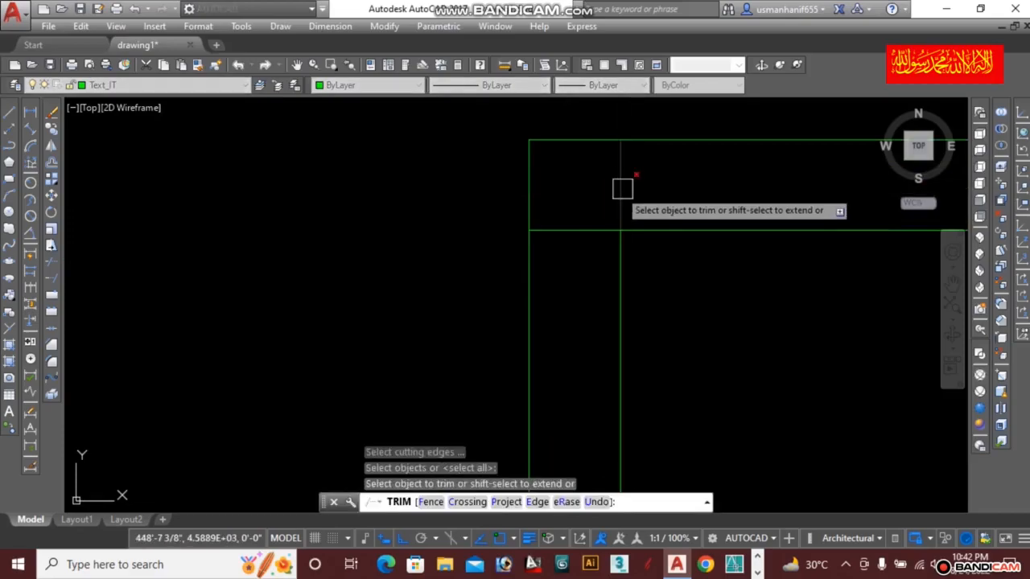
click(572, 230)
key(Escape)
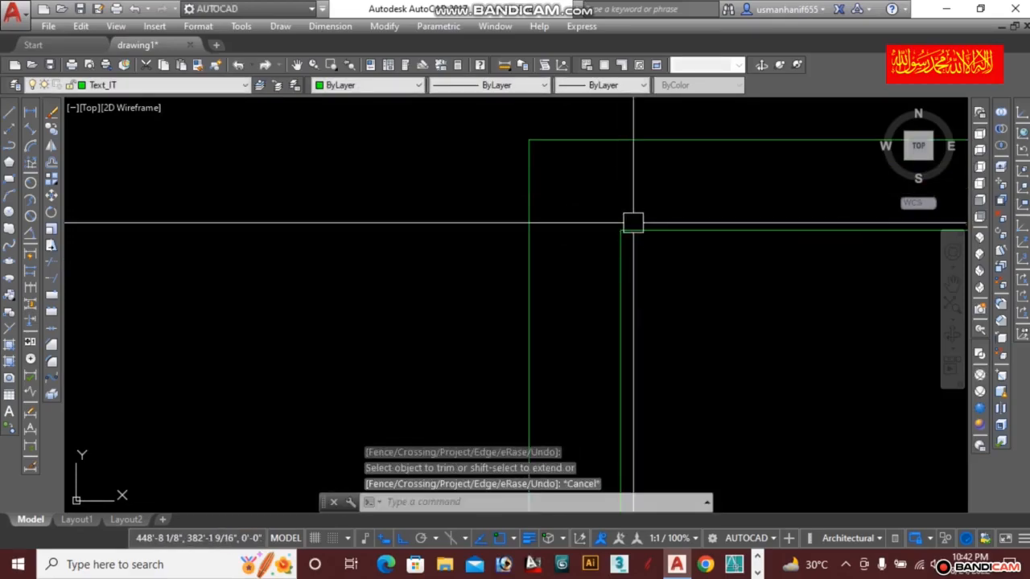
key(ctrl+z)
Fillet the inner horizontal and inner vertical lines with radius 0 to form a clean inner corner
text(f)
key(Return)
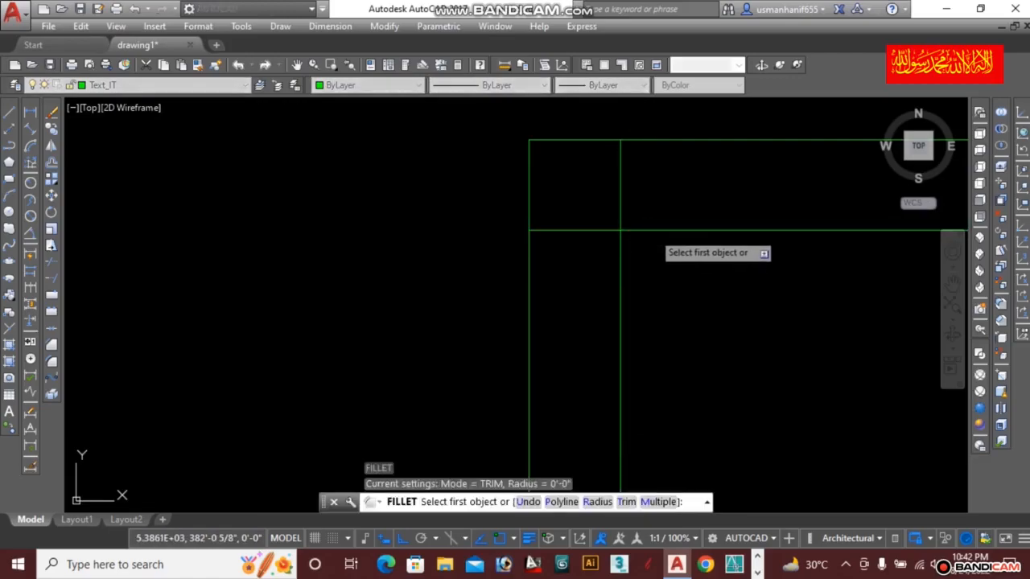
click(640, 232)
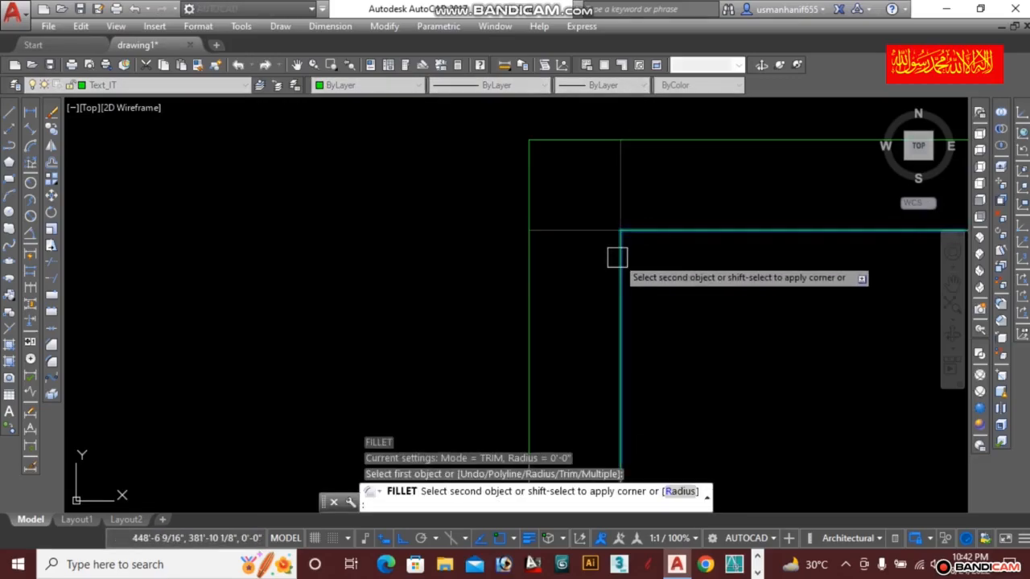
click(617, 257)
Chamfer the inner corner with both distances at the existing 2'-0", inspect the bevel, and undo the chamfer
scroll(618, 222, down, 3)
scroll(595, 234, down, 2)
scroll(559, 225, up, 2)
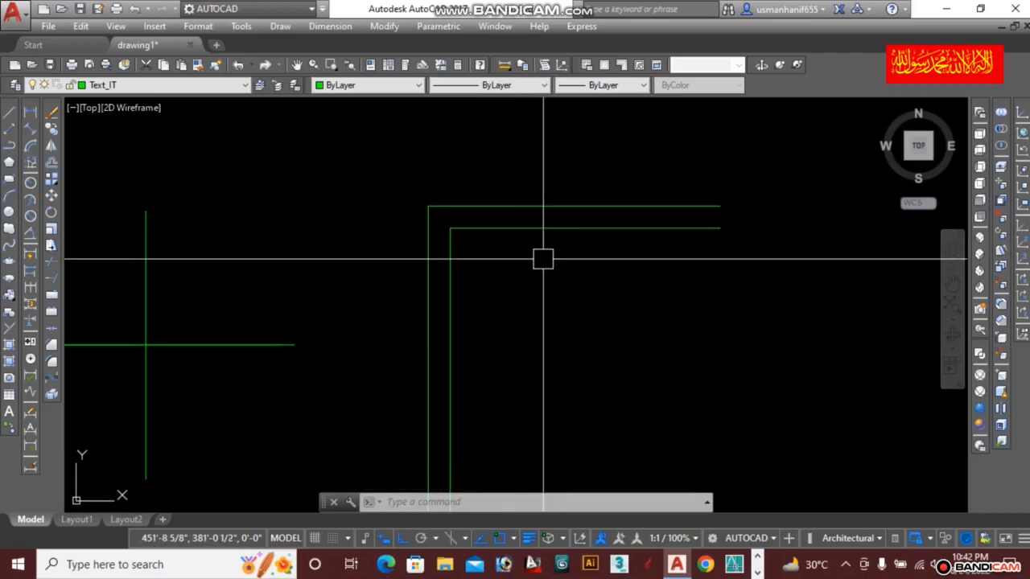
click(543, 260)
text(cha)
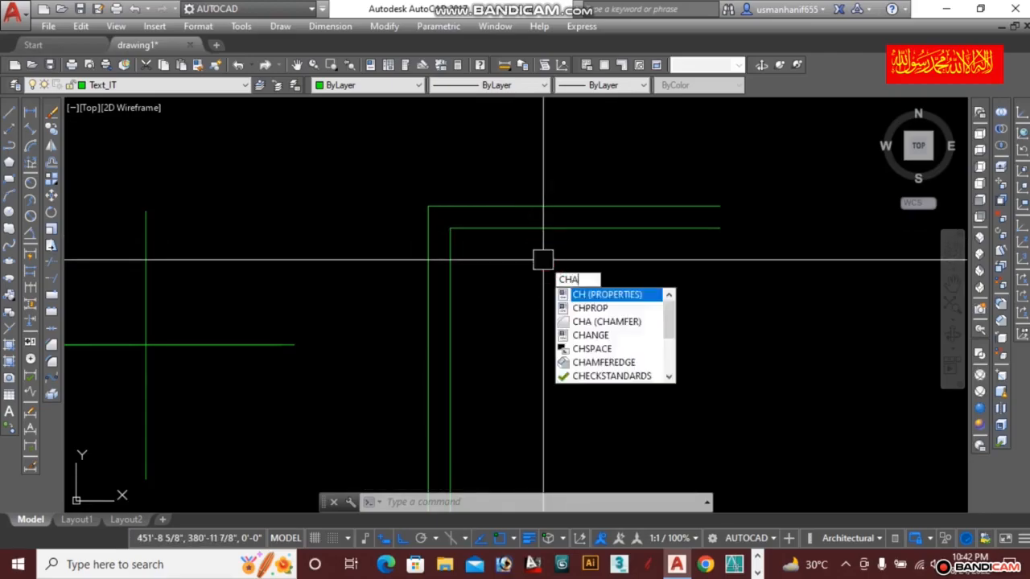
key(Return)
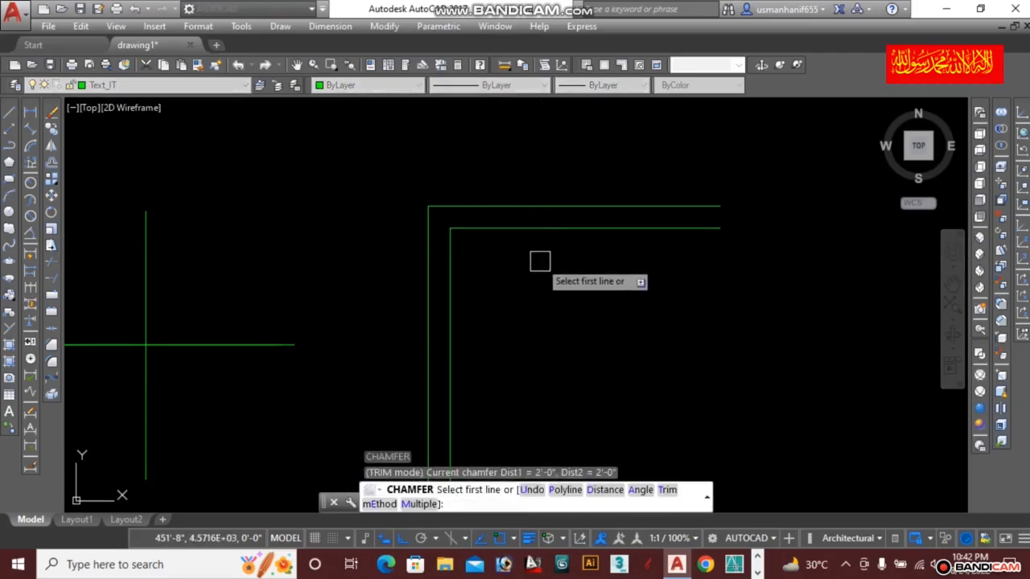
click(451, 276)
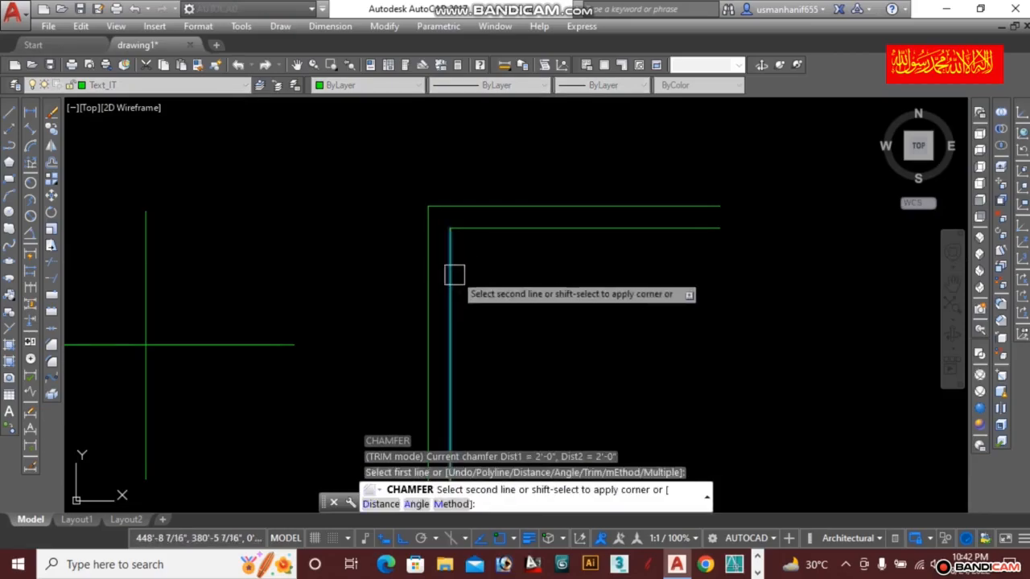
click(523, 233)
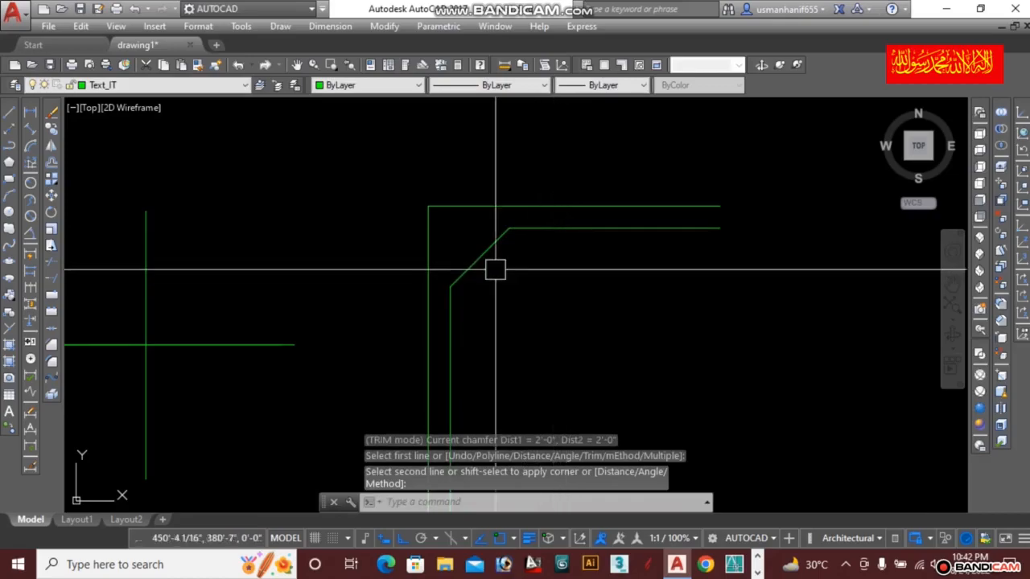
scroll(485, 263, up, 2)
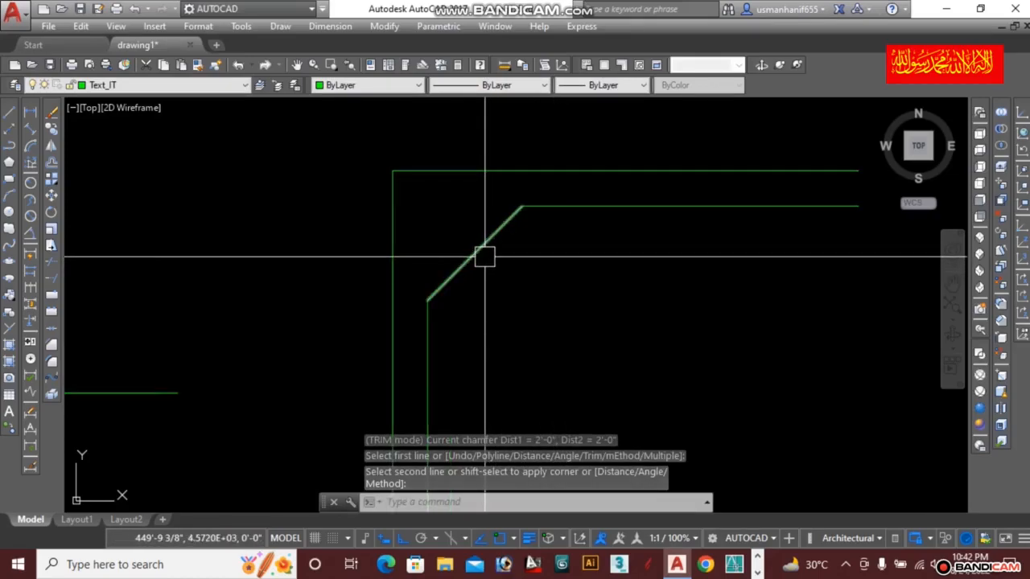
mouse_move(485, 257)
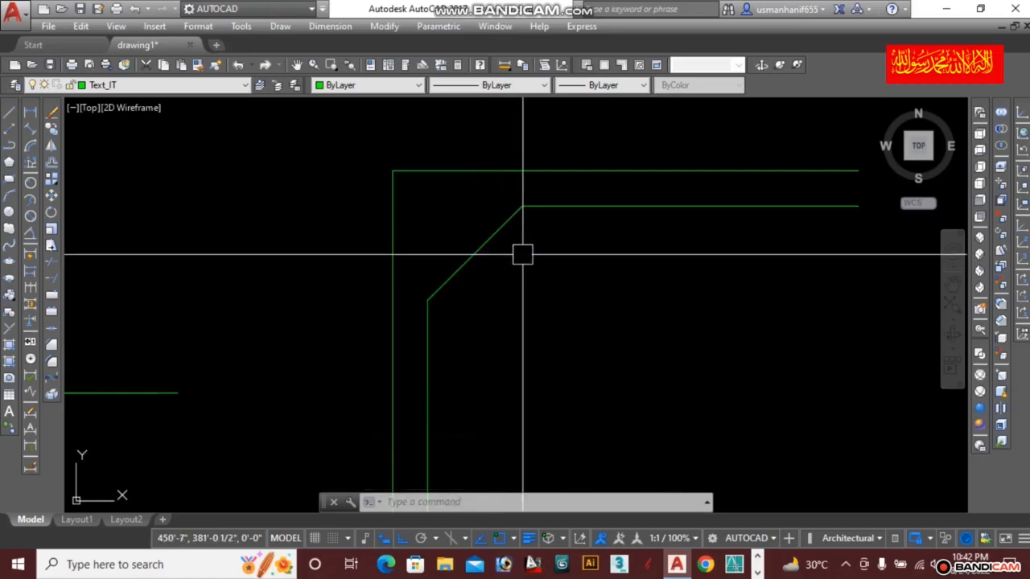
key(ctrl+z)
key(ctrl+z)
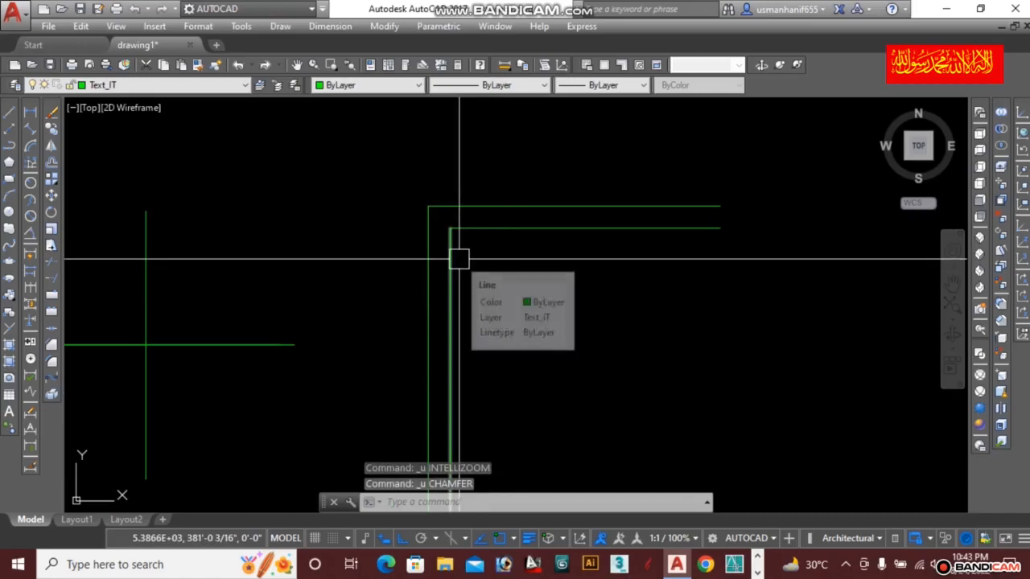
Chamfer the inner corner between the inner vertical and horizontal lines with both distances set to 3'
text(CHA)
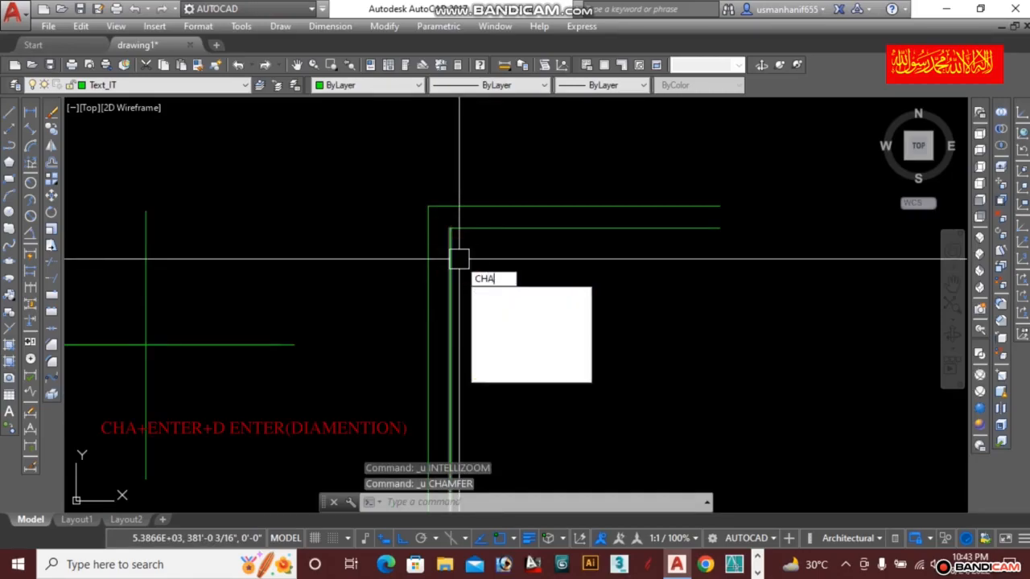
key(Return)
text(d)
key(Return)
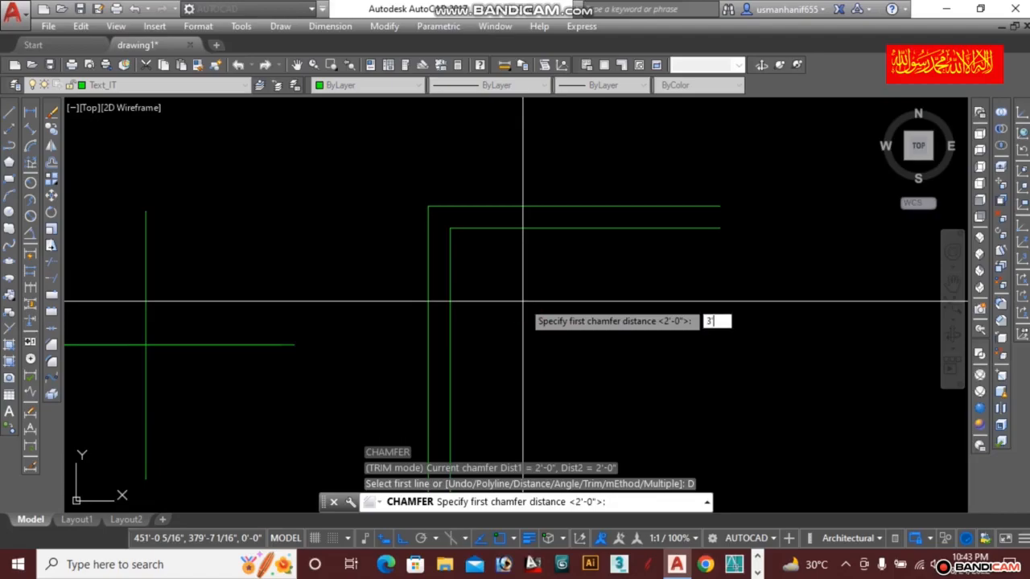
text(3)
key(Return)
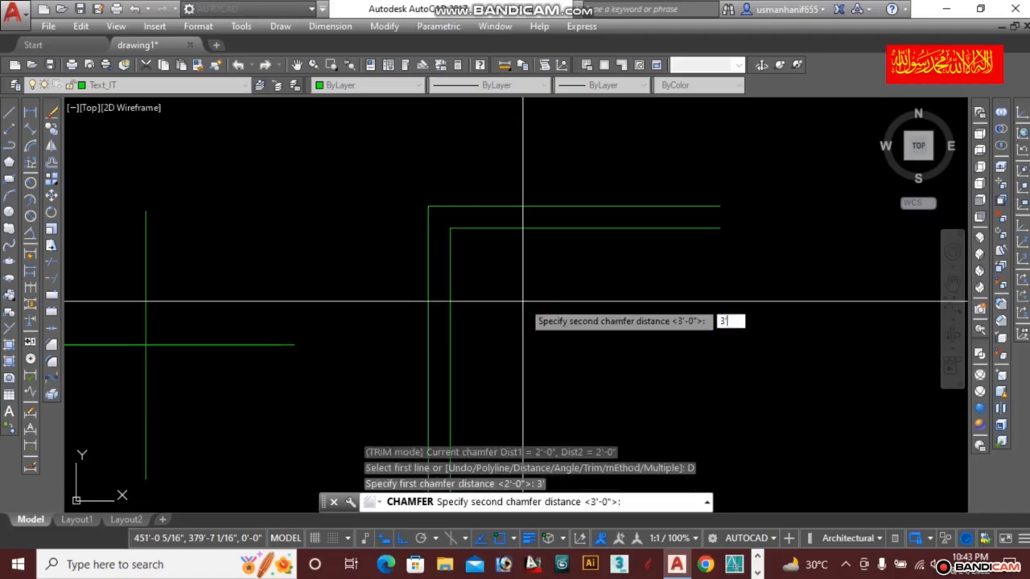
text(3')
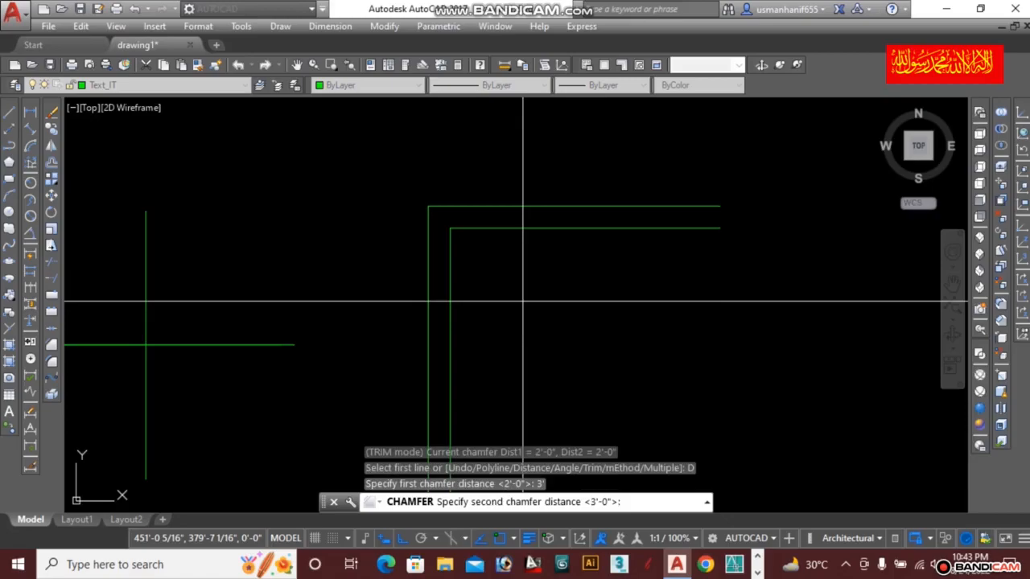
key(Return)
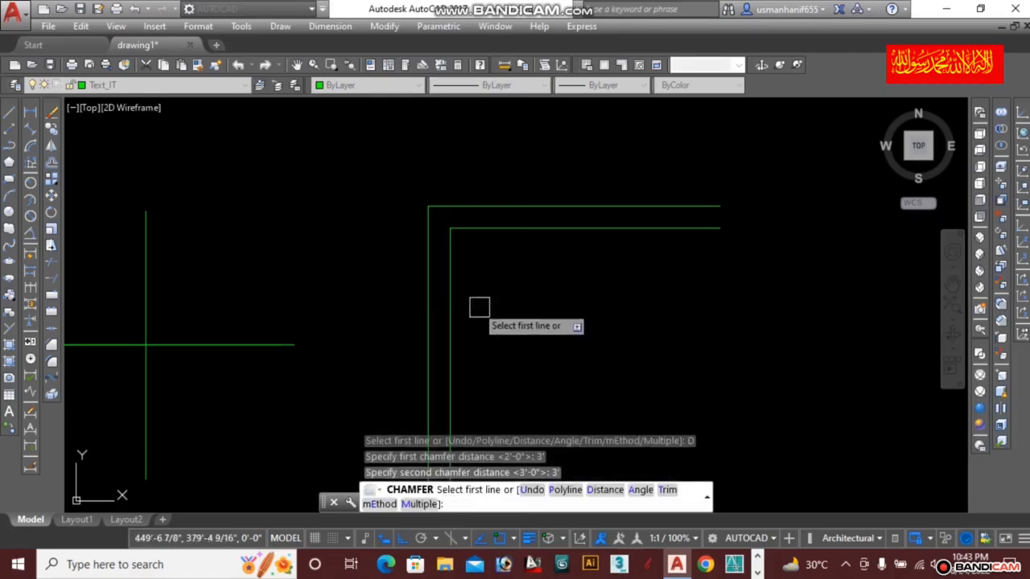
click(450, 301)
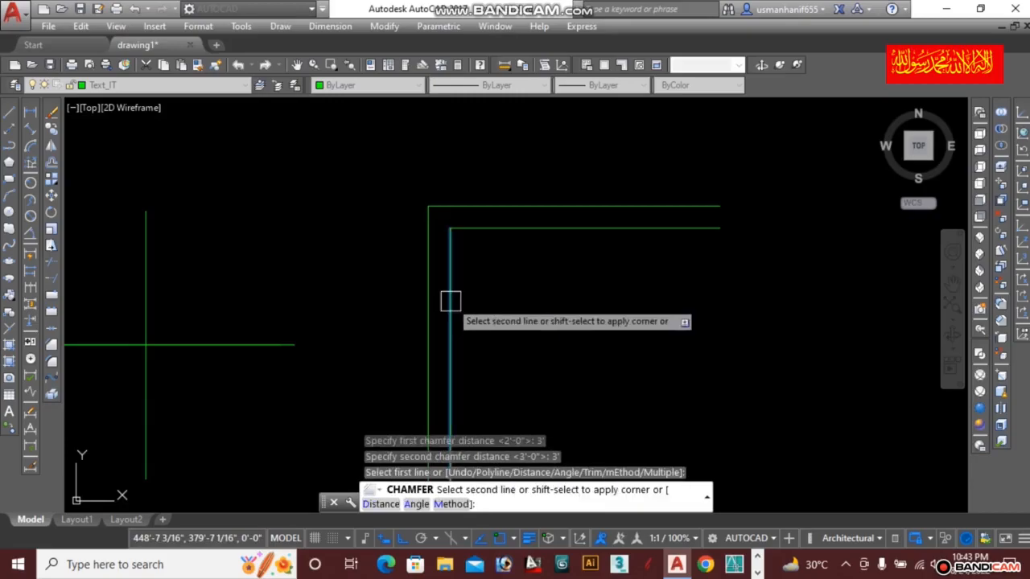
click(570, 232)
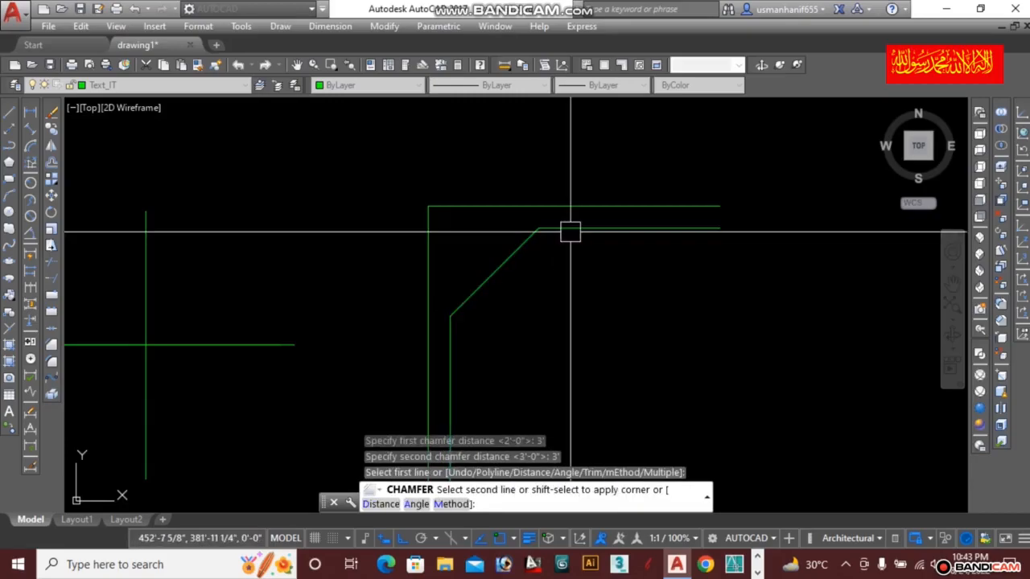
Offset the diagonal chamfer line 9 inches toward the outer corner
scroll(536, 239, up, 2)
text(o)
key(Return)
text(9)
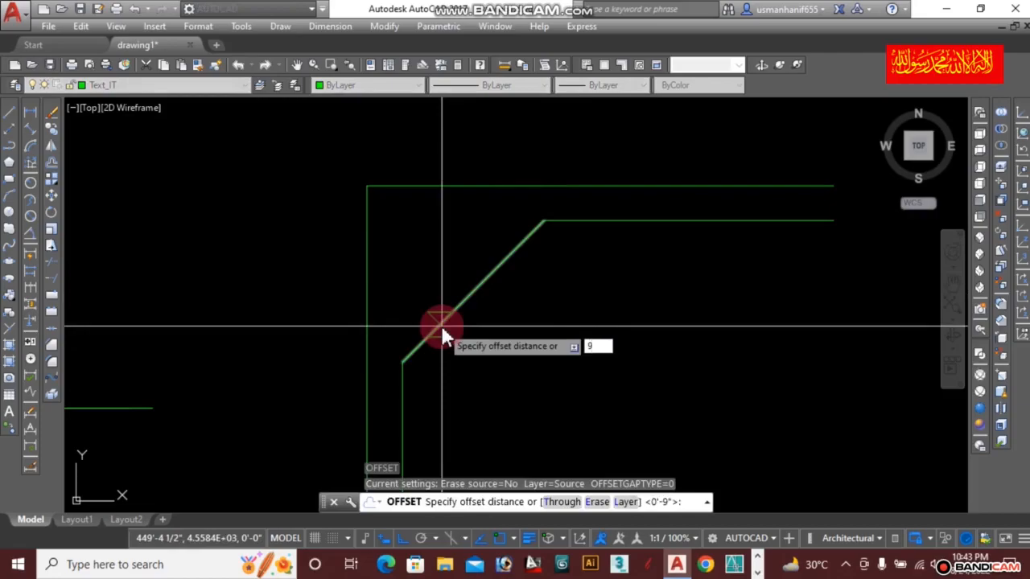
key(Return)
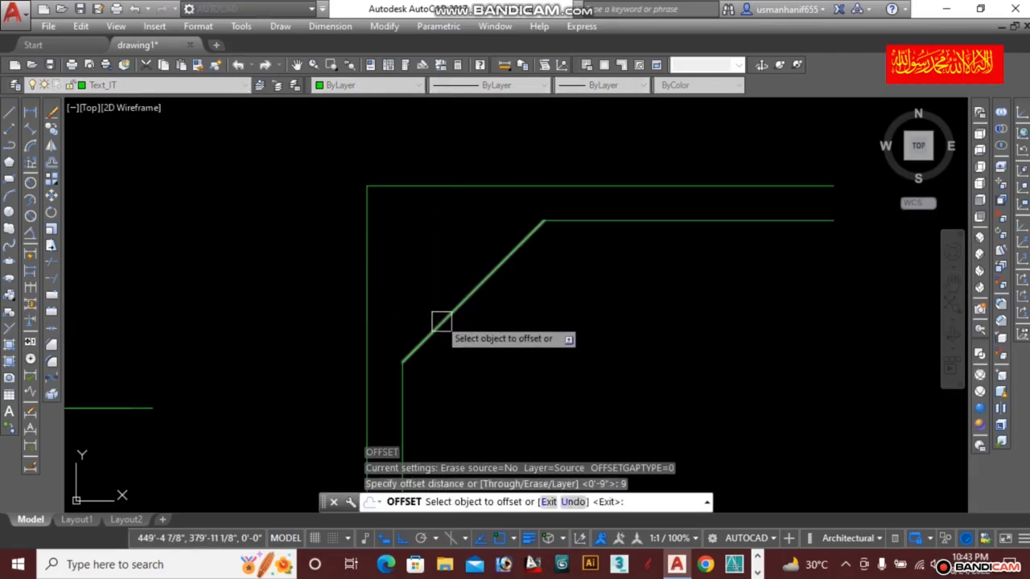
click(436, 304)
click(419, 265)
key(Escape)
Fillet the offset diagonal with the outer vertical line and the outer horizontal line at radius 0
middle_drag(403, 326, 443, 212)
text(f)
key(Return)
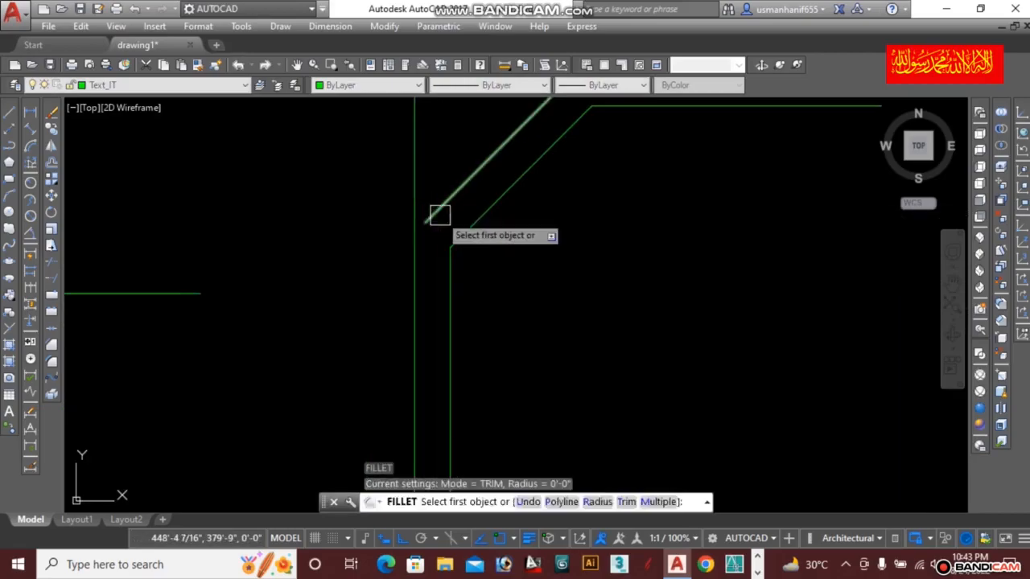
click(437, 213)
click(412, 293)
middle_drag(522, 140, 425, 269)
key(Return)
click(422, 259)
click(564, 193)
scroll(503, 211, down, 2)
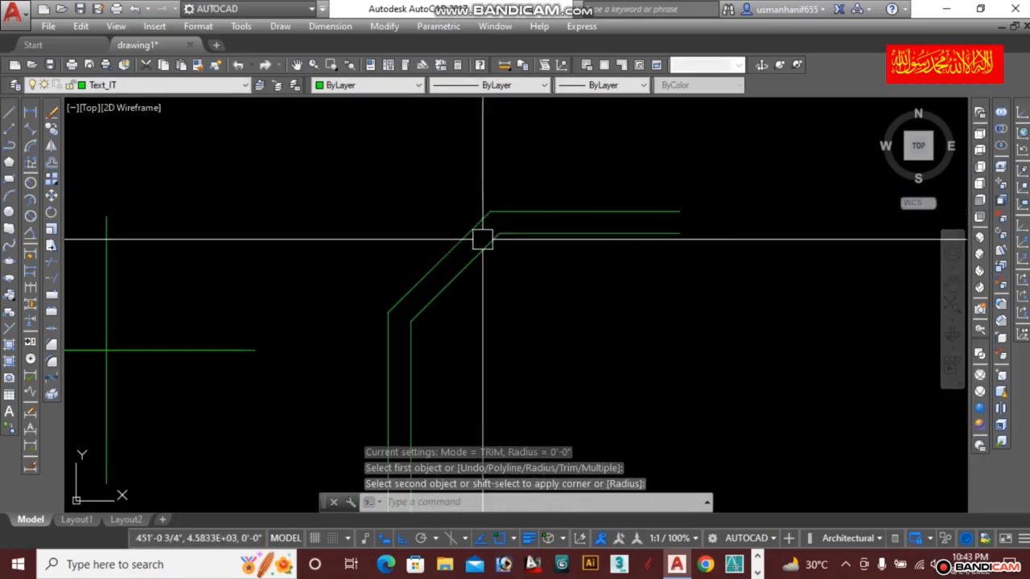
scroll(402, 306, down, 2)
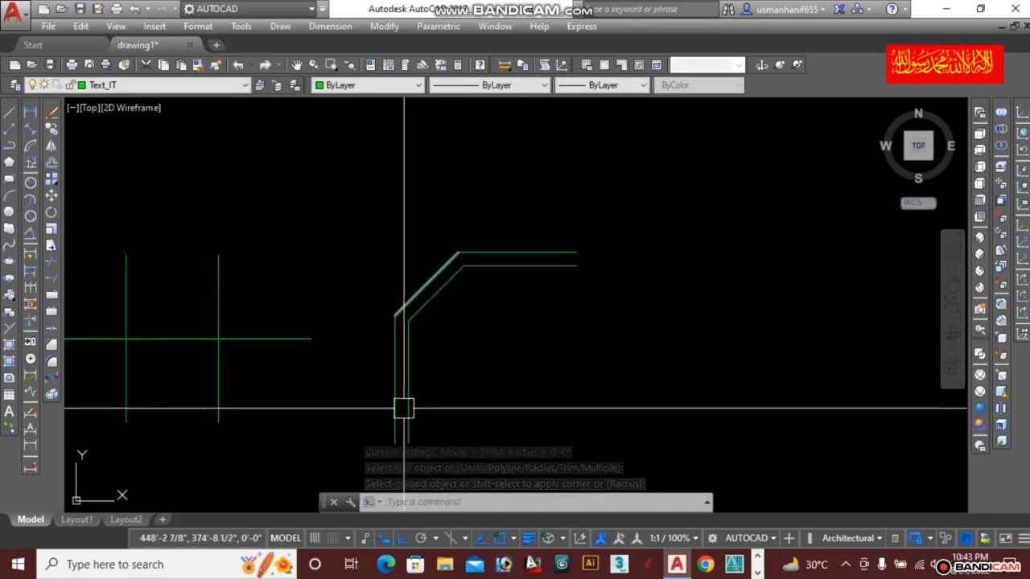
Close both open ends of the chamfered double-line wall with short lines joining the inner and outer endpoints
middle_drag(466, 354, 572, 303)
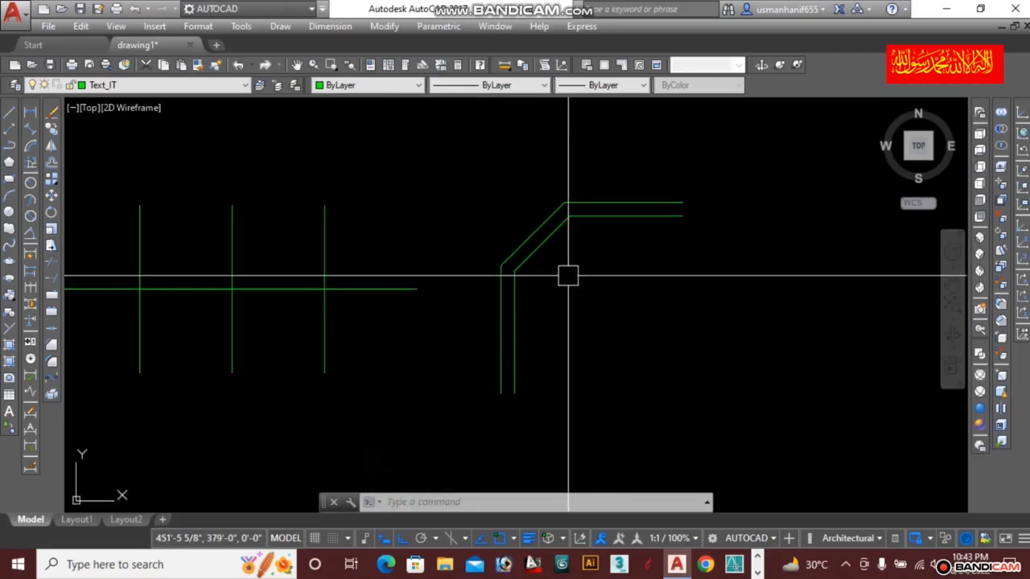
click(703, 223)
text(l)
key(Return)
click(684, 222)
key(Escape)
key(Return)
click(683, 215)
click(683, 202)
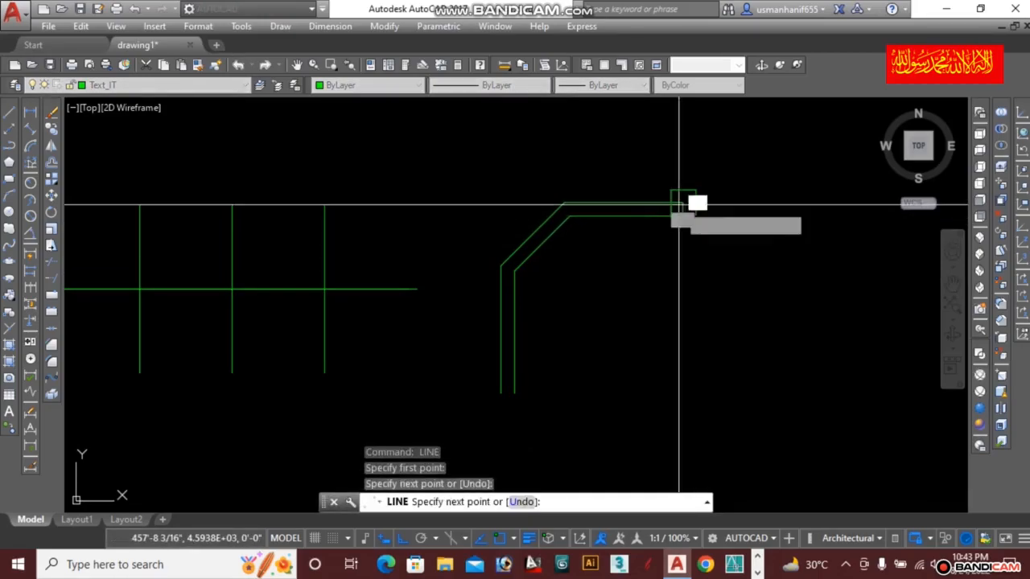
key(Escape)
key(Return)
click(514, 394)
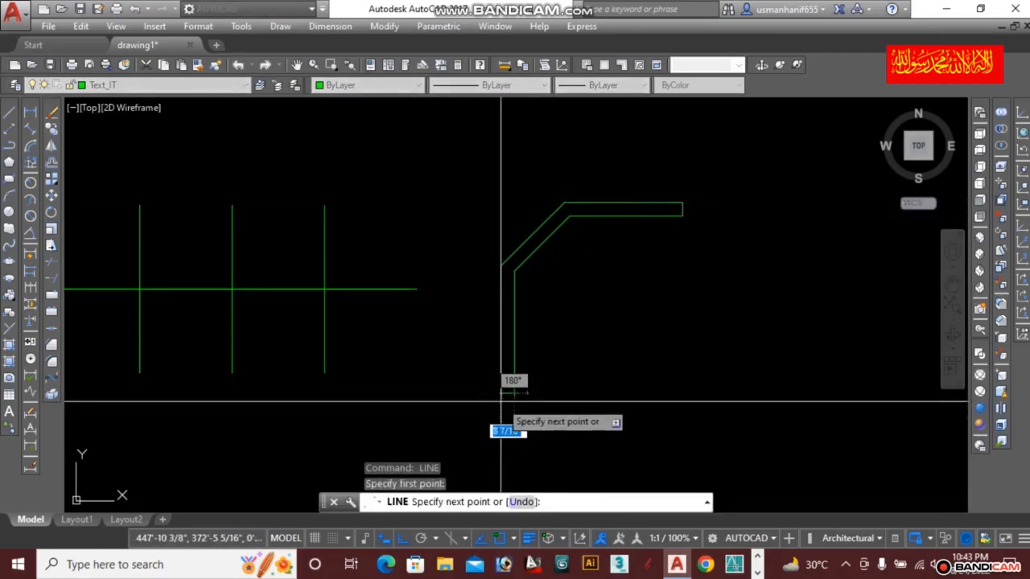
click(501, 401)
key(Escape)
middle_drag(585, 370, 509, 368)
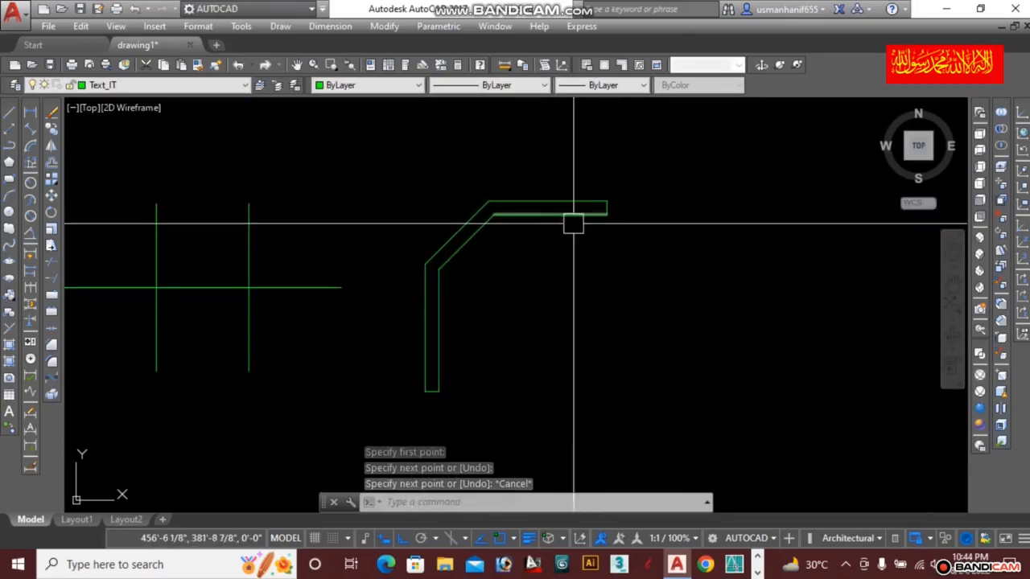
Regenerate the drawing display around the closed double-line wall
scroll(520, 209, up, 2)
scroll(523, 202, down, 1)
scroll(505, 220, down, 1)
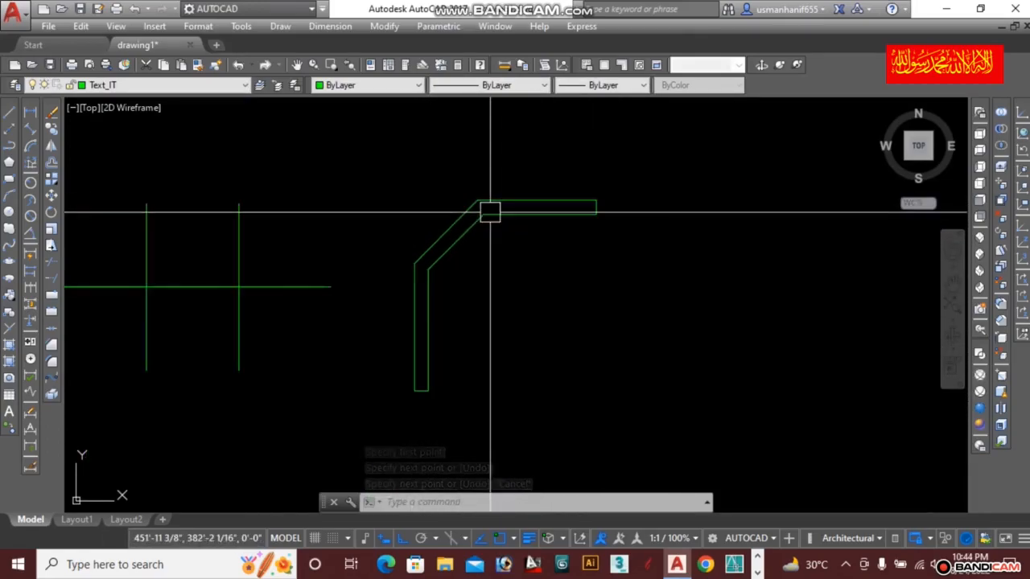
key(Escape)
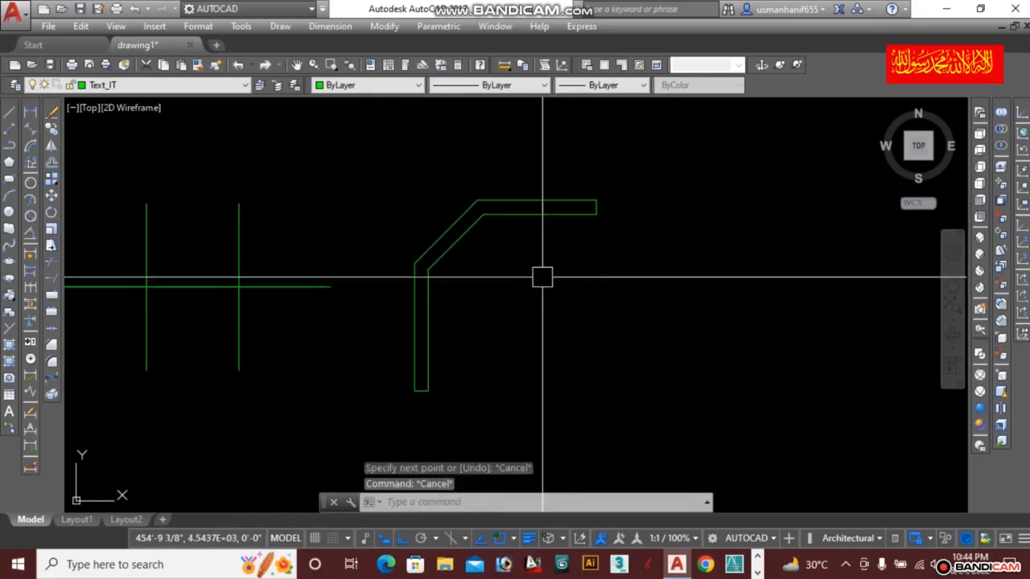
key(Escape)
middle_drag(506, 230, 540, 251)
text(re)
key(Return)
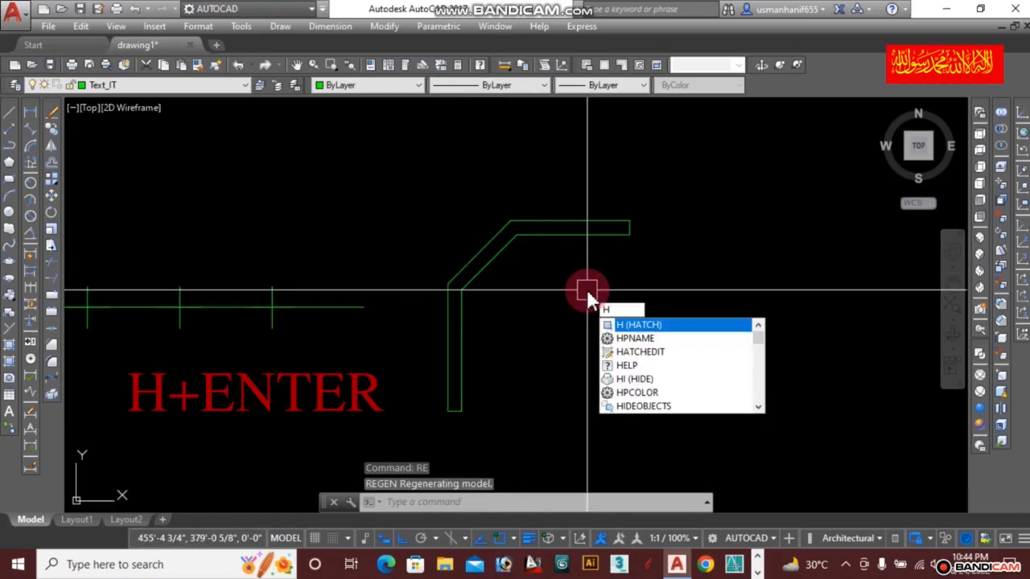
Start the Hatch command and choose the predefined SOLID pattern
text(H)
key(Return)
mouse_move(581, 84)
mouse_down()
mouse_move(754, 62)
mouse_move(732, 46)
mouse_up()
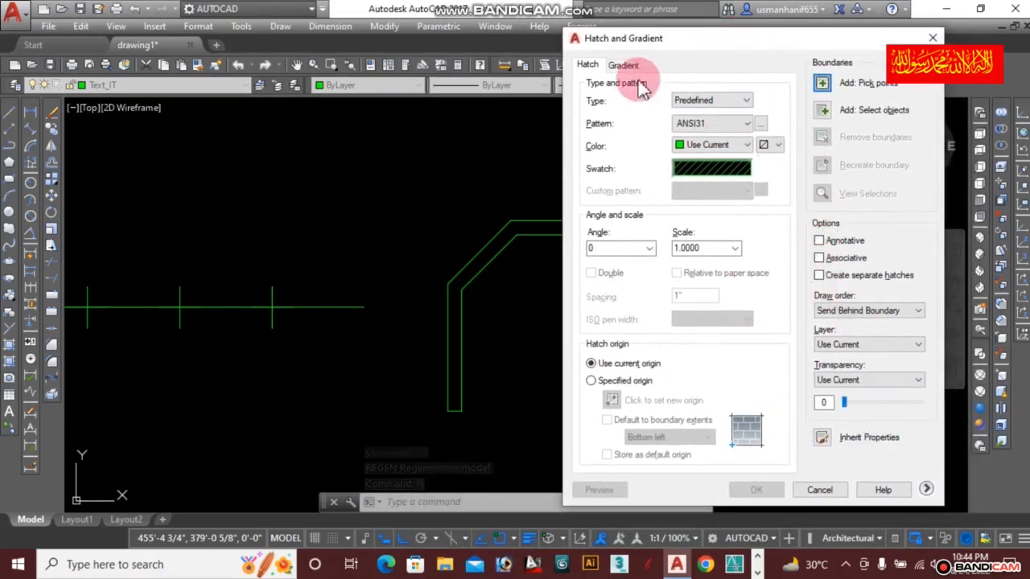
click(759, 124)
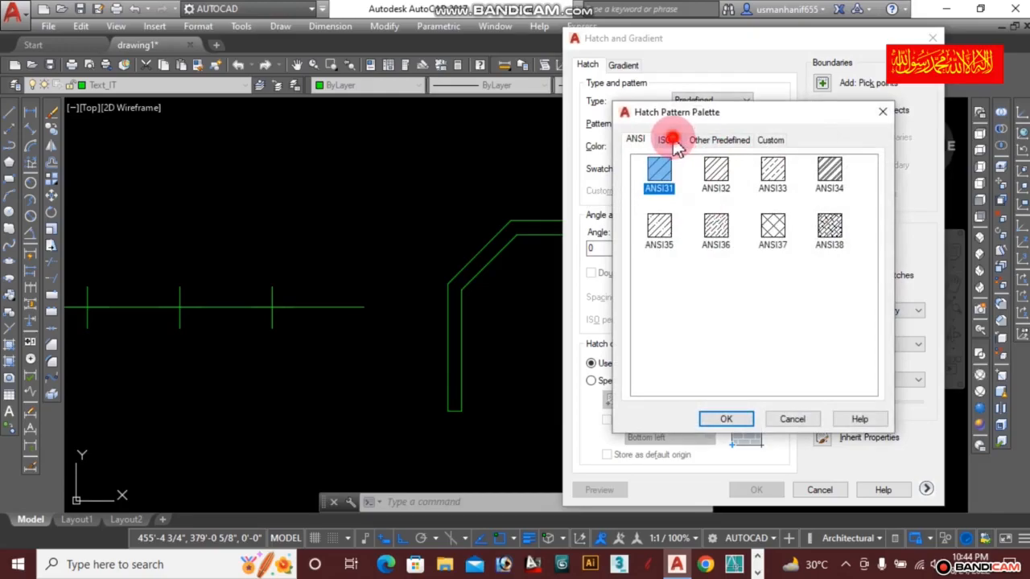
click(671, 141)
click(716, 140)
click(661, 185)
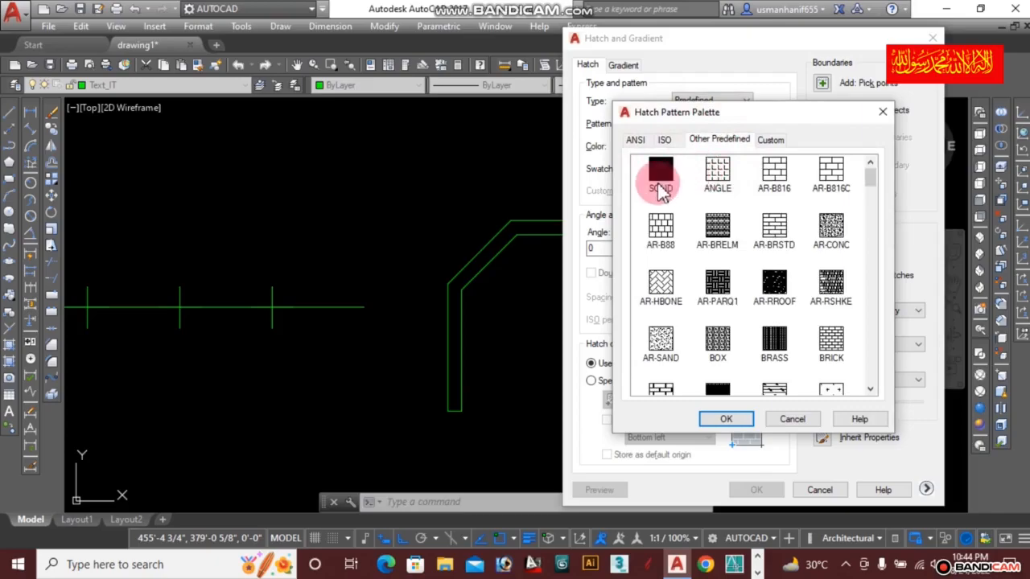
click(723, 421)
click(721, 419)
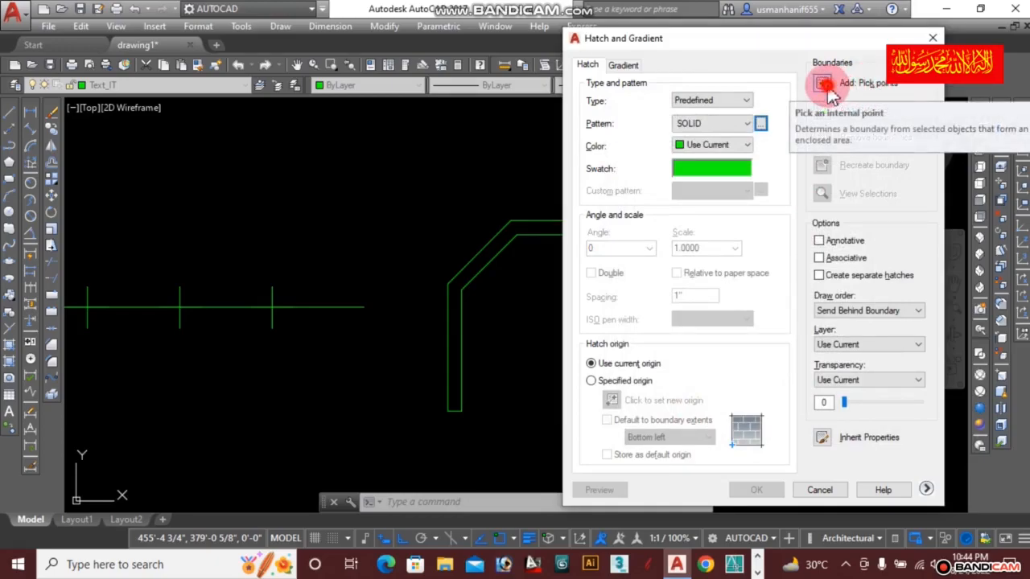
Fill the interior of the closed chamfered wall with the solid hatch, defining the boundary by an internal point
click(825, 88)
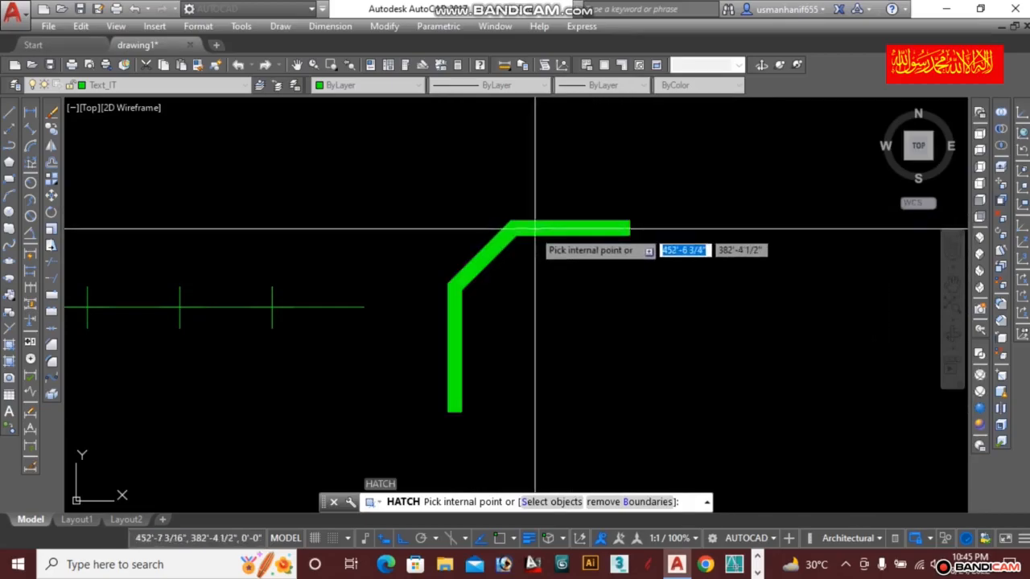
click(463, 284)
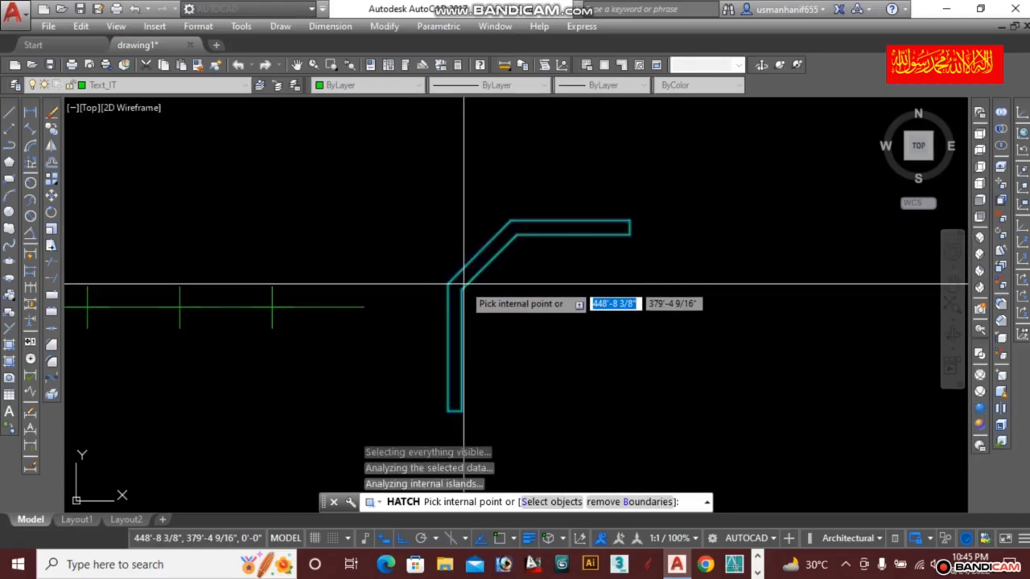
right_click(463, 284)
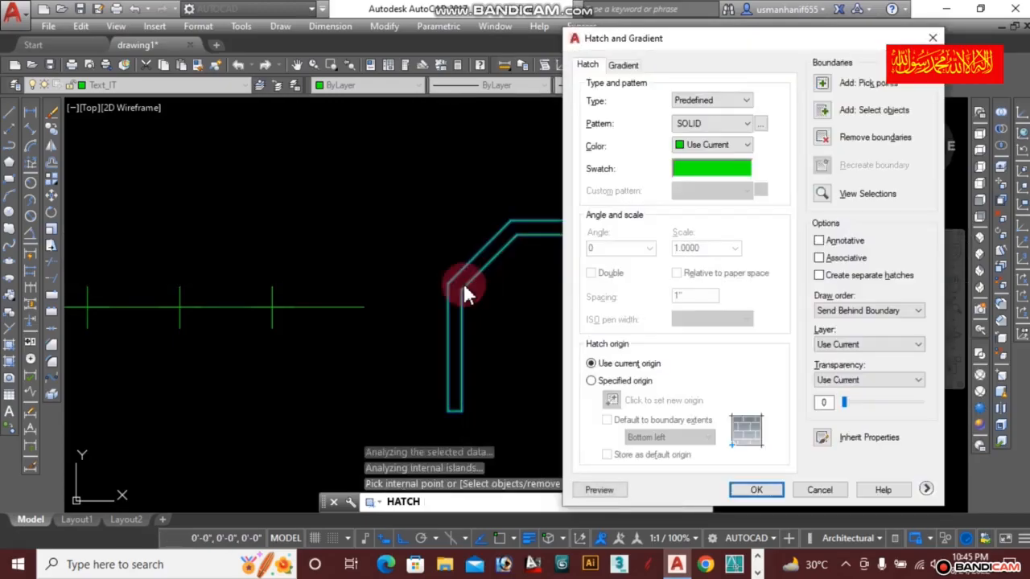
click(757, 490)
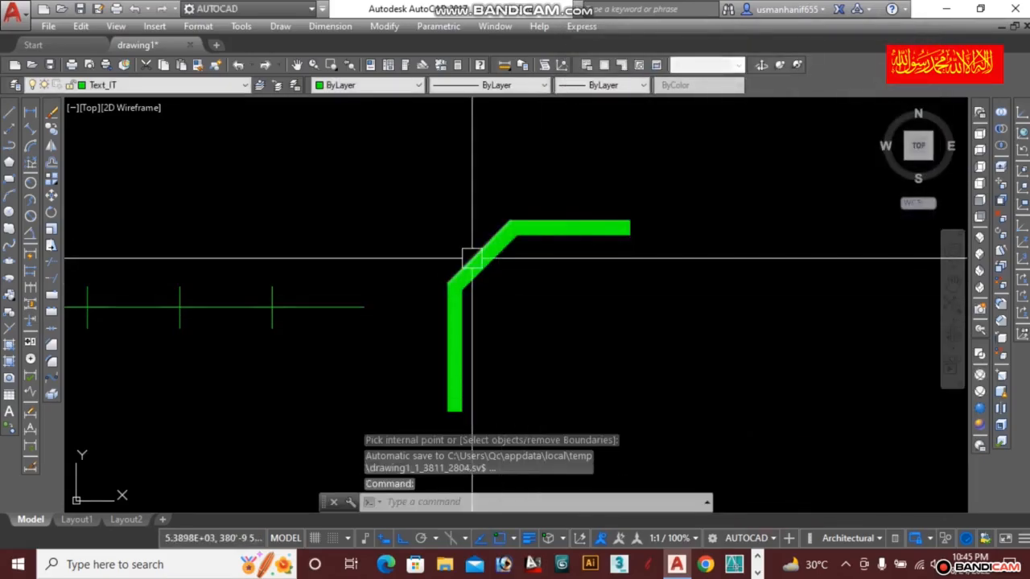
scroll(514, 234, up, 3)
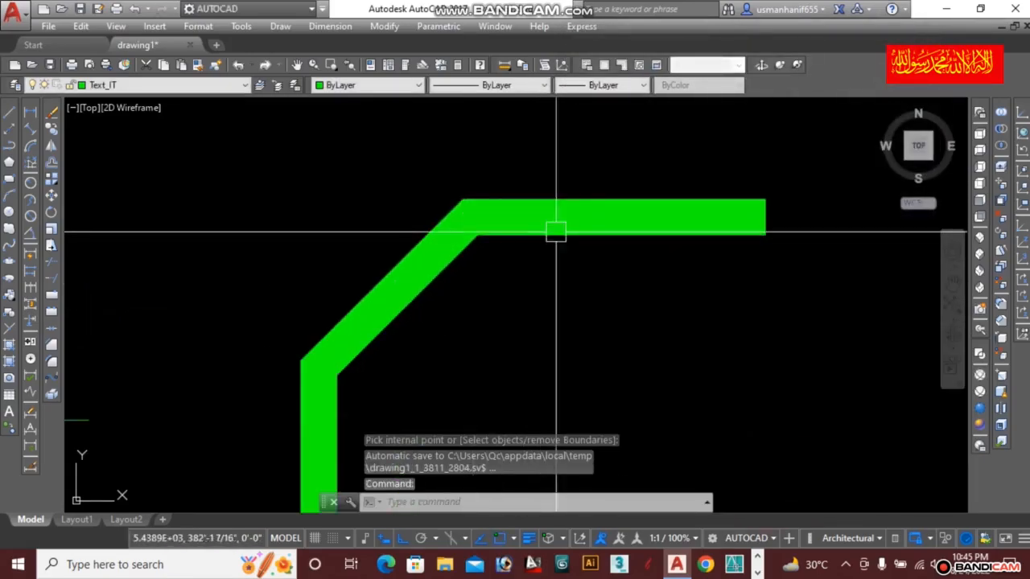
Erase the solid hatch from the chamfered wall, keeping its outline
text(e)
key(Return)
click(643, 223)
key(Return)
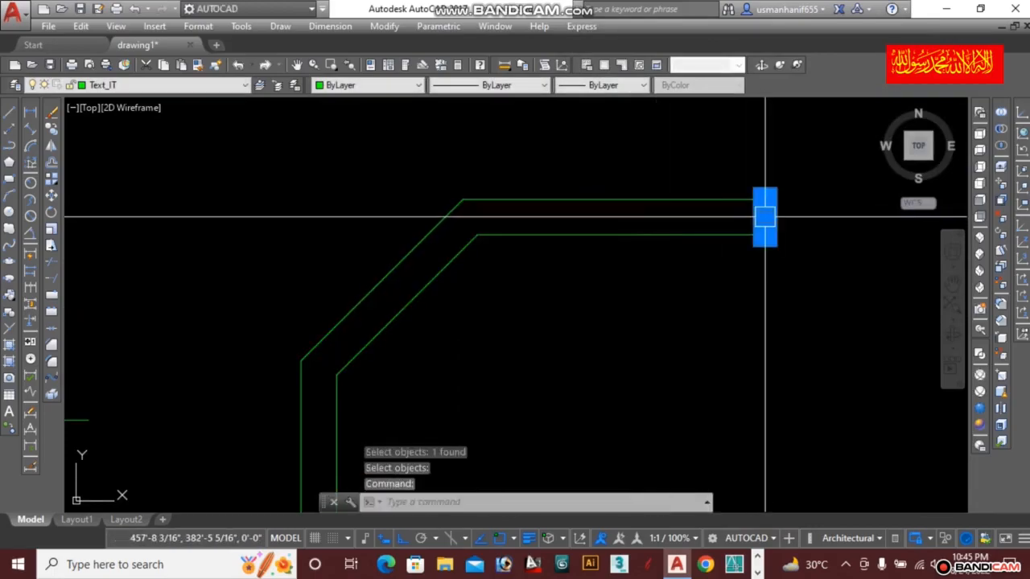
Move the short closing line at the end of the wall's horizontal arm slightly outward to open a gap
scroll(764, 216, up, 4)
key(Escape)
key(Escape)
text(m)
key(Return)
click(733, 226)
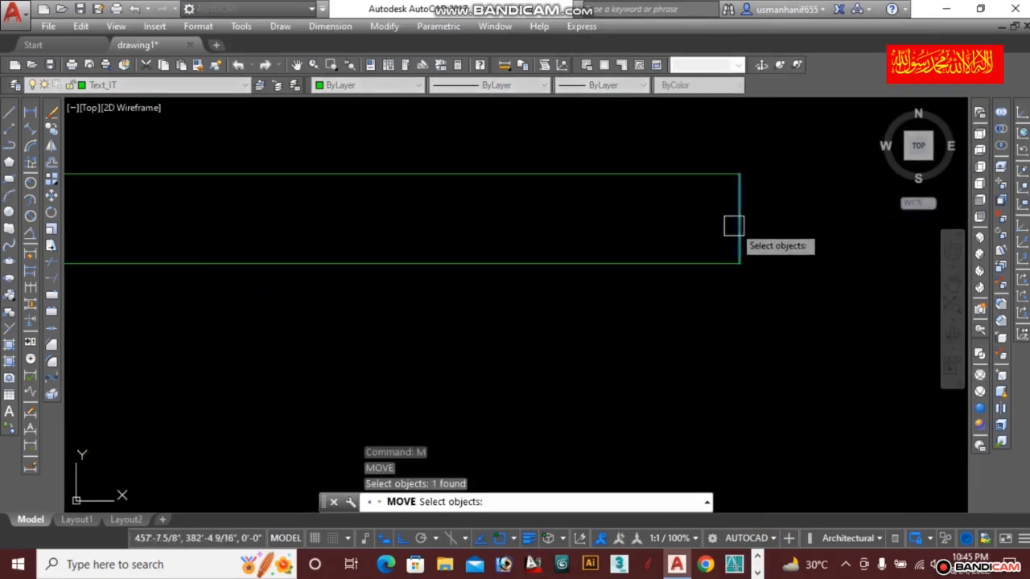
key(Return)
click(765, 228)
click(793, 231)
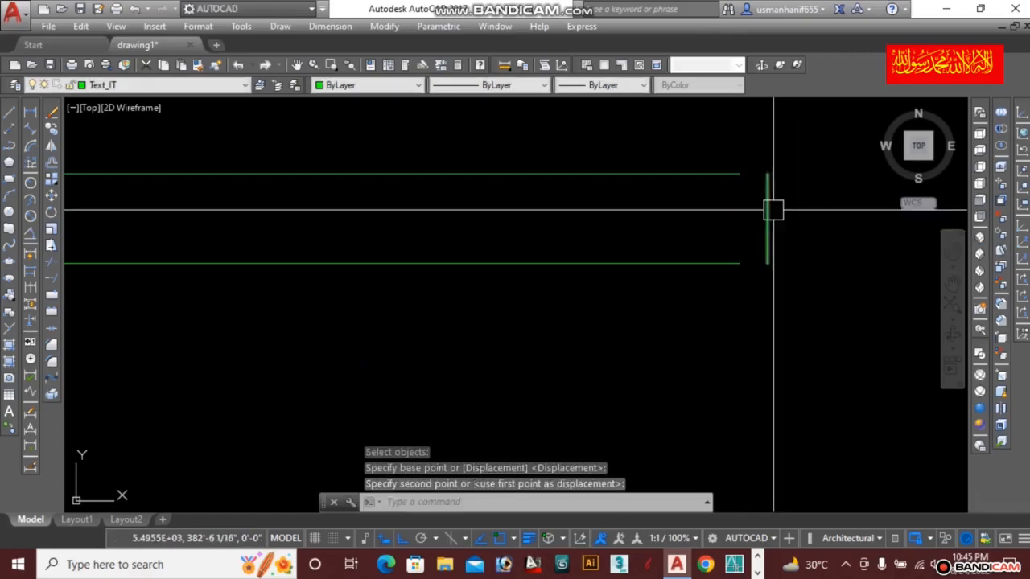
Try to hatch the gapped wall with the SOLID pattern by an internal point, and leave the command
scroll(667, 191, down, 5)
text(h)
key(Return)
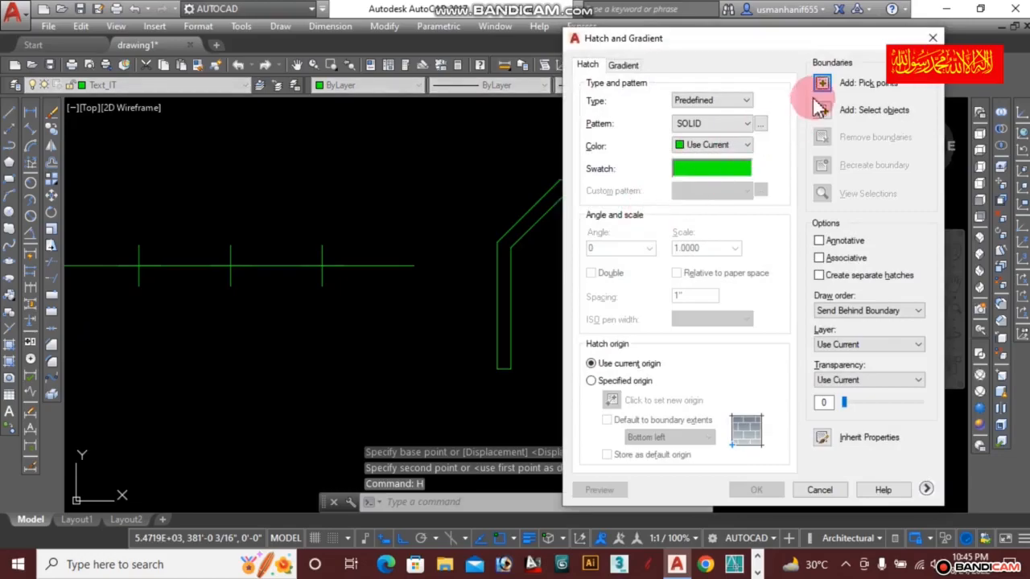
click(821, 83)
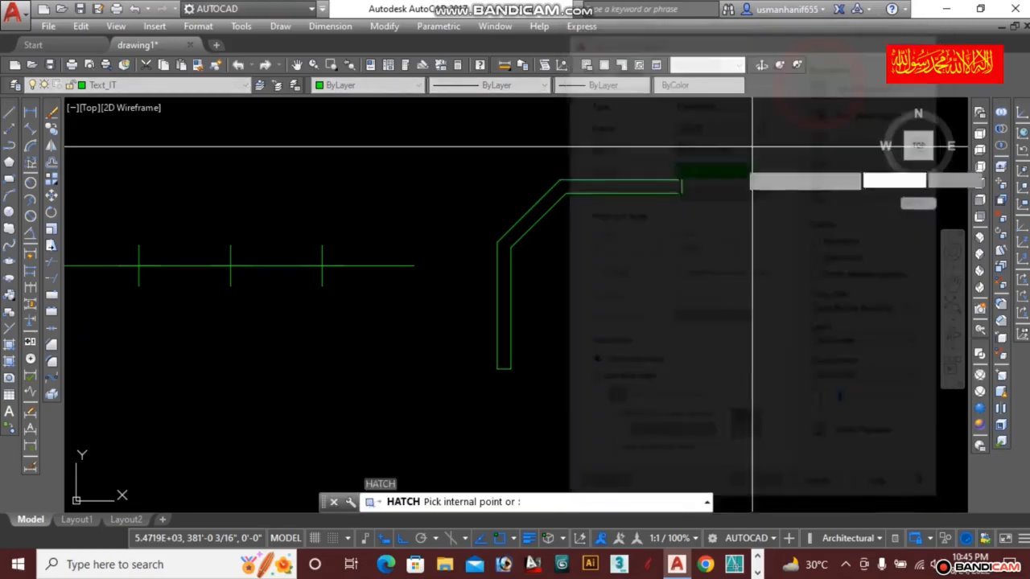
click(579, 189)
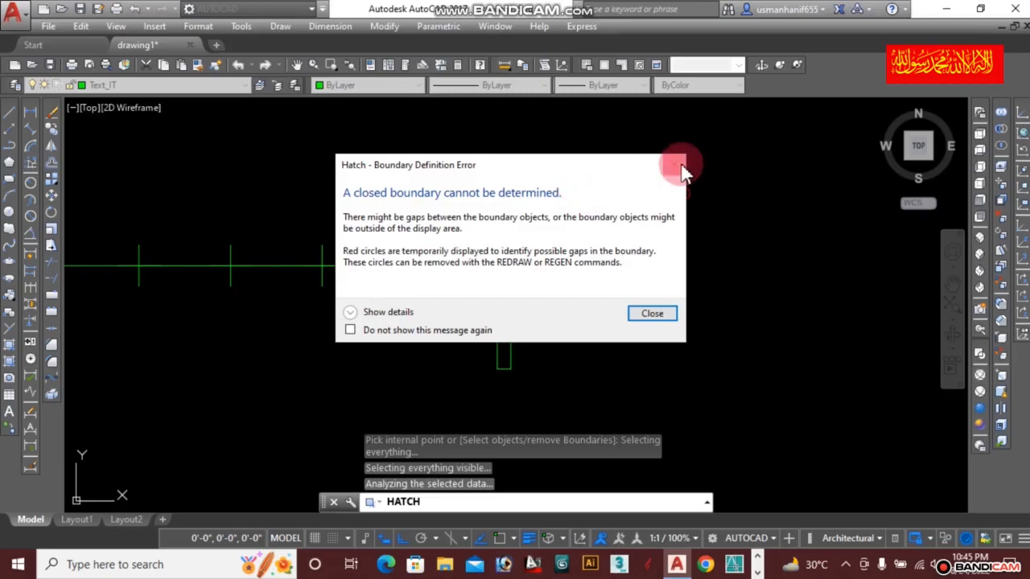
mouse_move(644, 169)
mouse_down()
mouse_move(545, 204)
mouse_move(481, 205)
mouse_up()
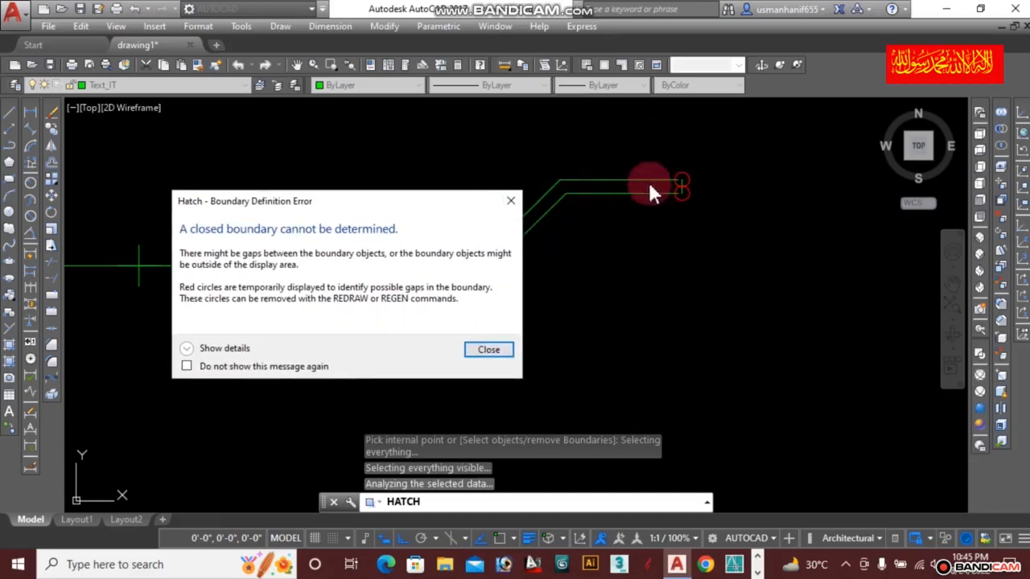
click(513, 209)
scroll(675, 185, up, 2)
key(Escape)
key(Escape)
scroll(675, 185, up, 6)
key(Escape)
key(Escape)
key(Escape)
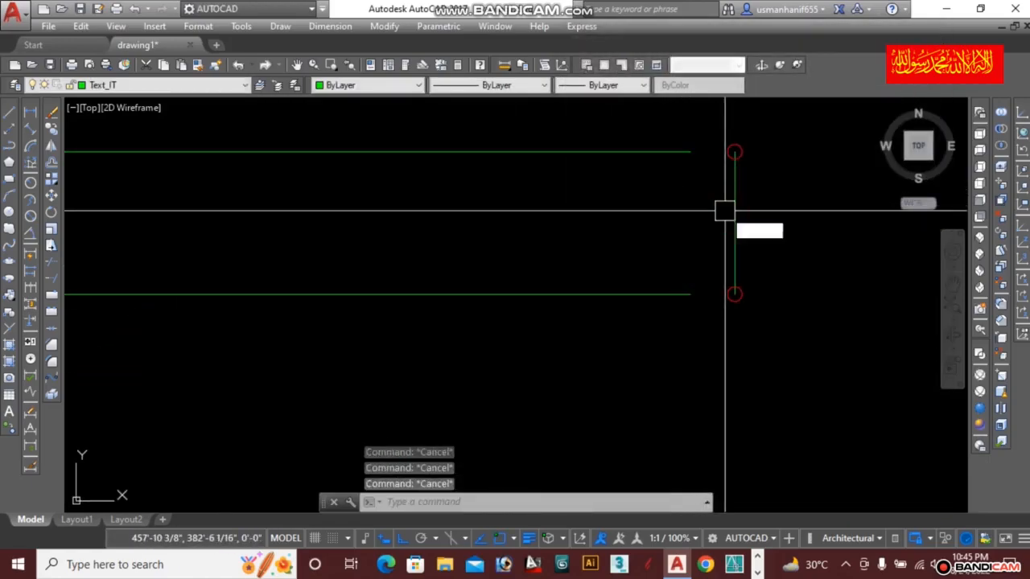
Move the short end line back onto the endpoints of the wall's horizontal lines and regenerate the drawing to clear the gap markers
text(m)
key(Return)
click(733, 283)
key(Return)
click(732, 291)
click(690, 299)
scroll(645, 203, down, 4)
scroll(647, 217, up, 2)
scroll(647, 216, up, 2)
text(re)
key(Return)
scroll(694, 182, down, 10)
scroll(602, 200, up, 2)
scroll(644, 206, up, 2)
middle_drag(684, 212, 494, 227)
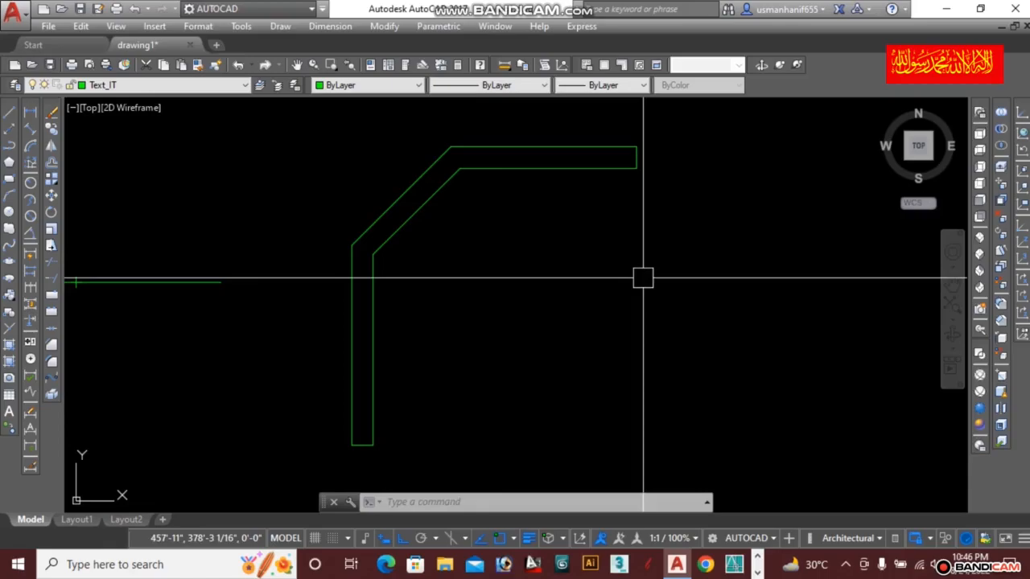
Draw a tall, narrow ellipse in the empty area below the chamfered wall, starting with its short horizontal axis
scroll(513, 248, down, 8)
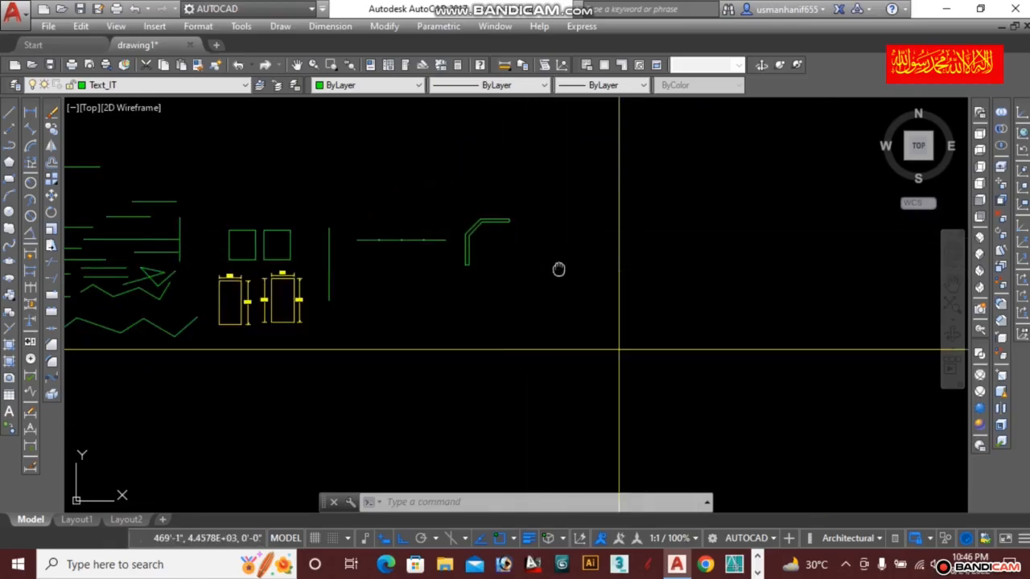
middle_drag(558, 270, 523, 212)
scroll(467, 234, up, 5)
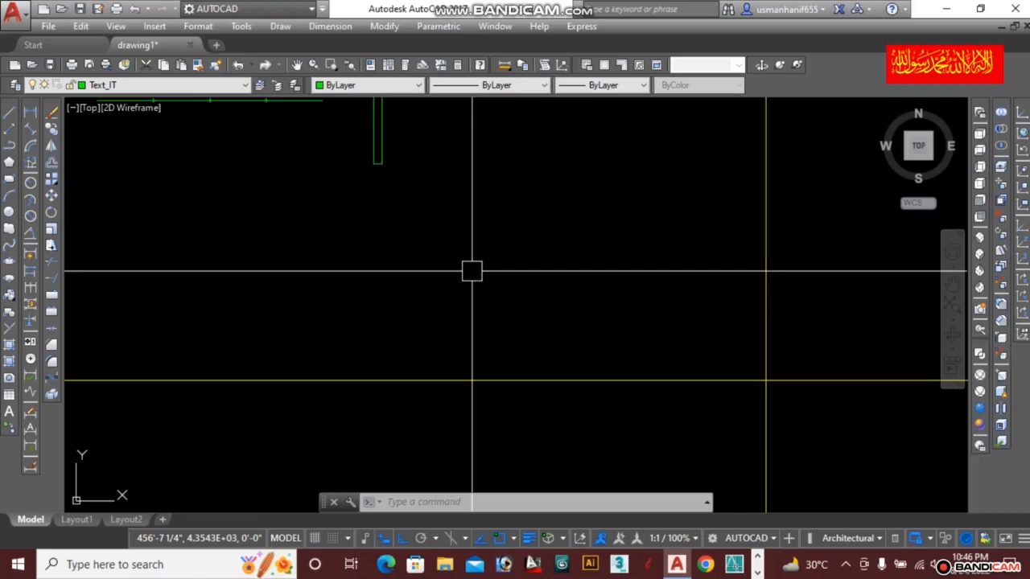
text(EL)
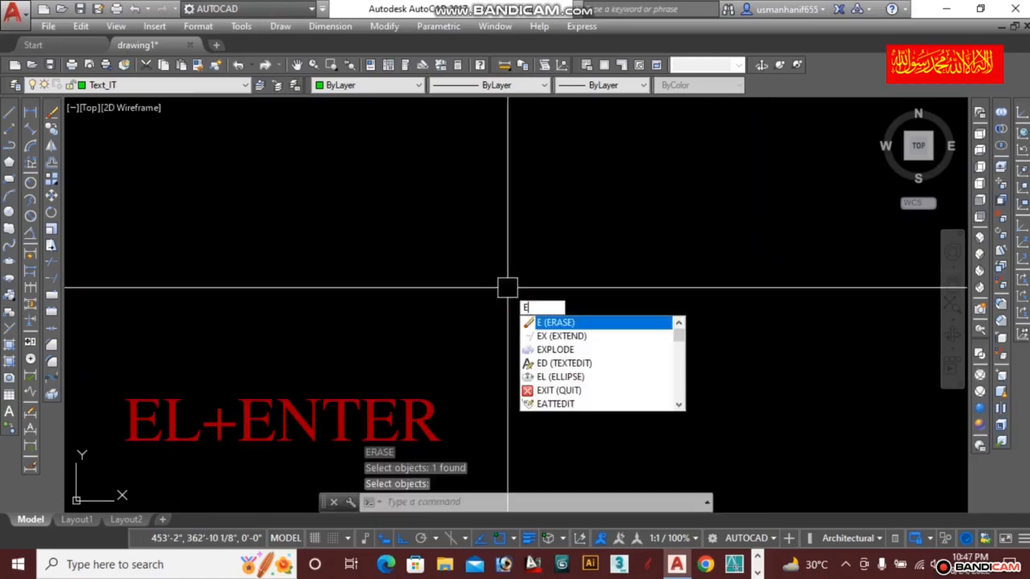
key(Return)
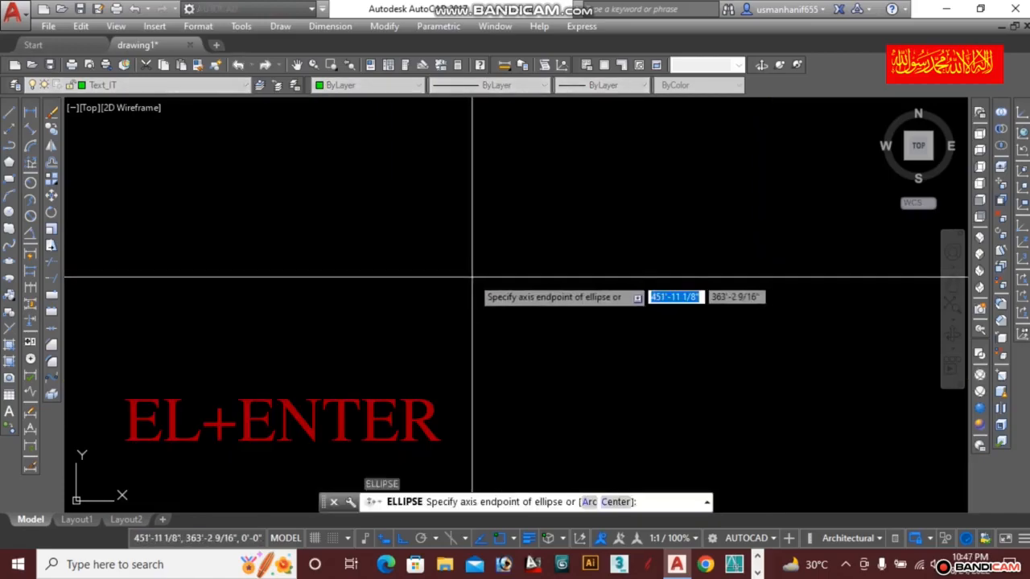
click(472, 278)
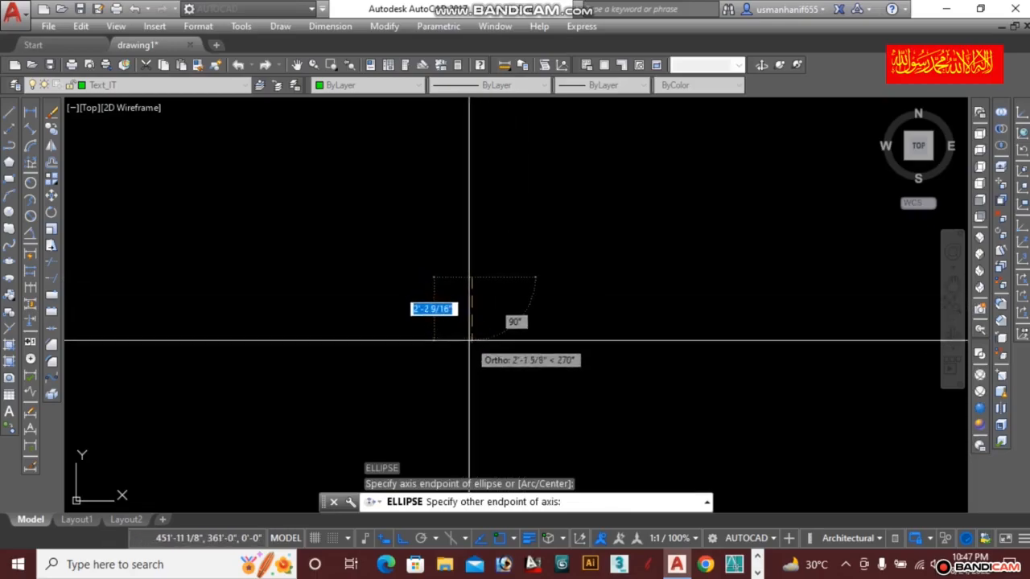
click(517, 286)
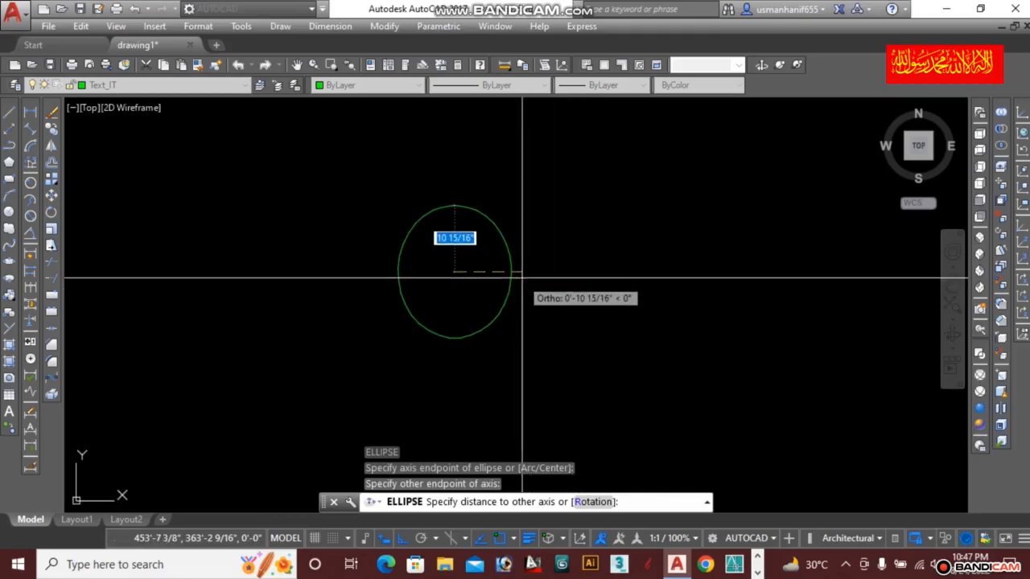
click(604, 278)
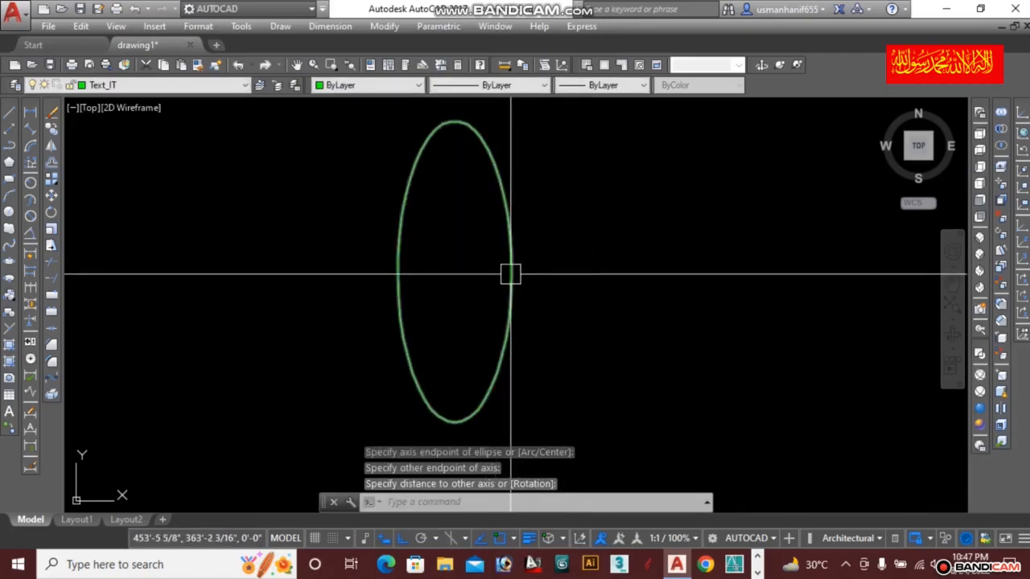
Draw a circle with a 2' diameter in the empty area below the divided horizontal line
scroll(628, 351, down, 8)
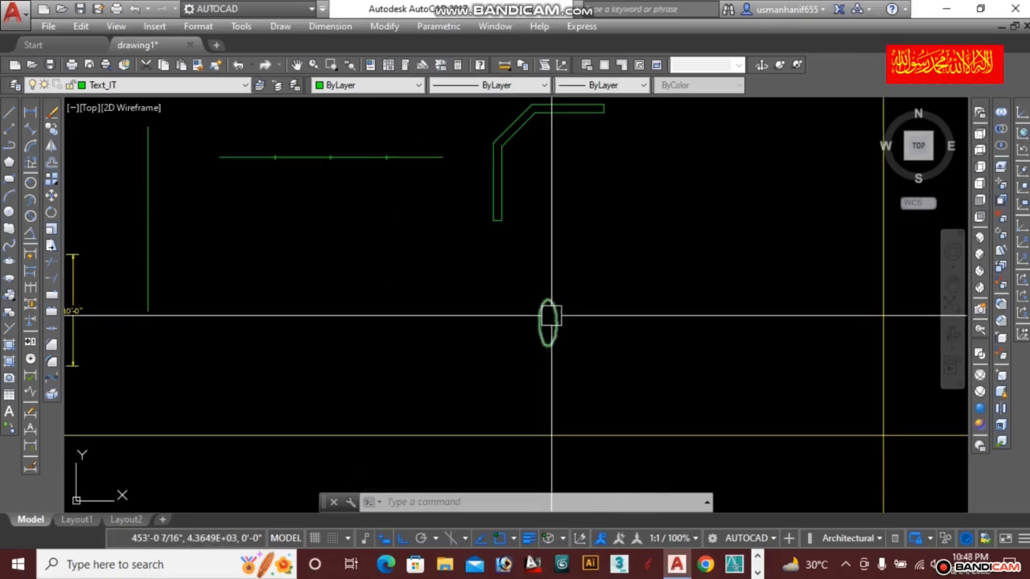
scroll(378, 306, up, 5)
scroll(482, 322, down, 3)
scroll(500, 330, down, 3)
scroll(497, 327, up, 3)
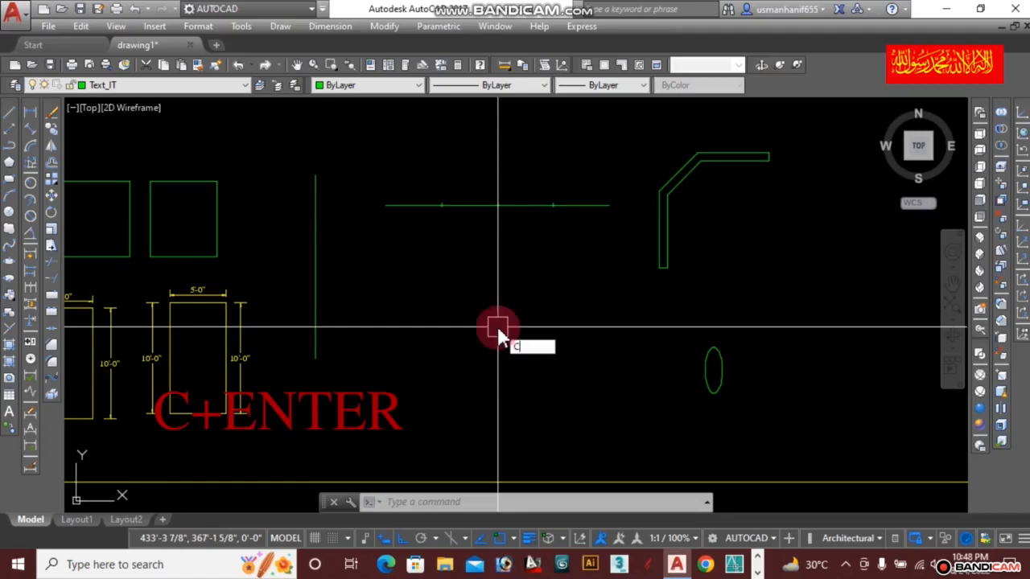
key(Return)
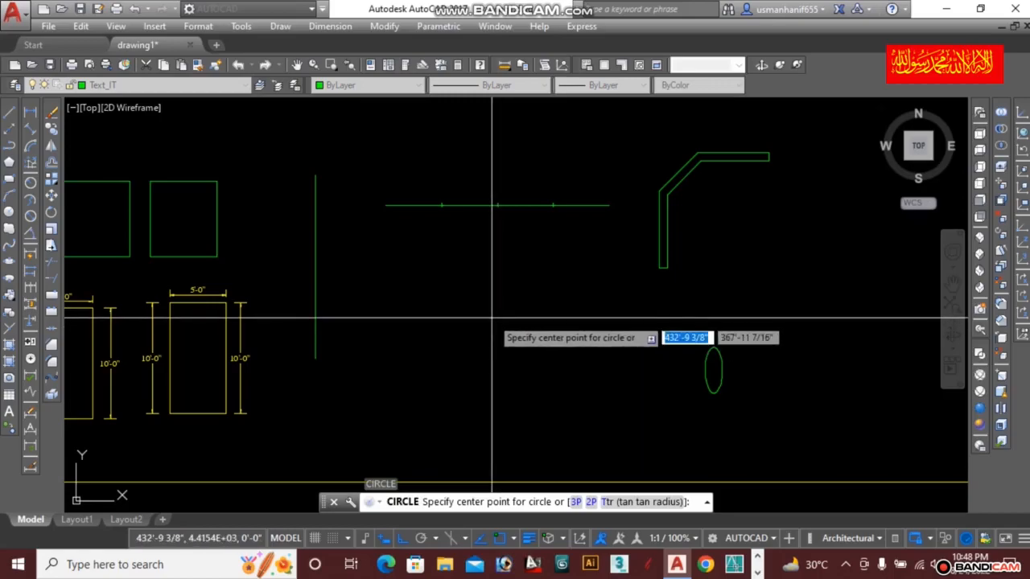
click(492, 319)
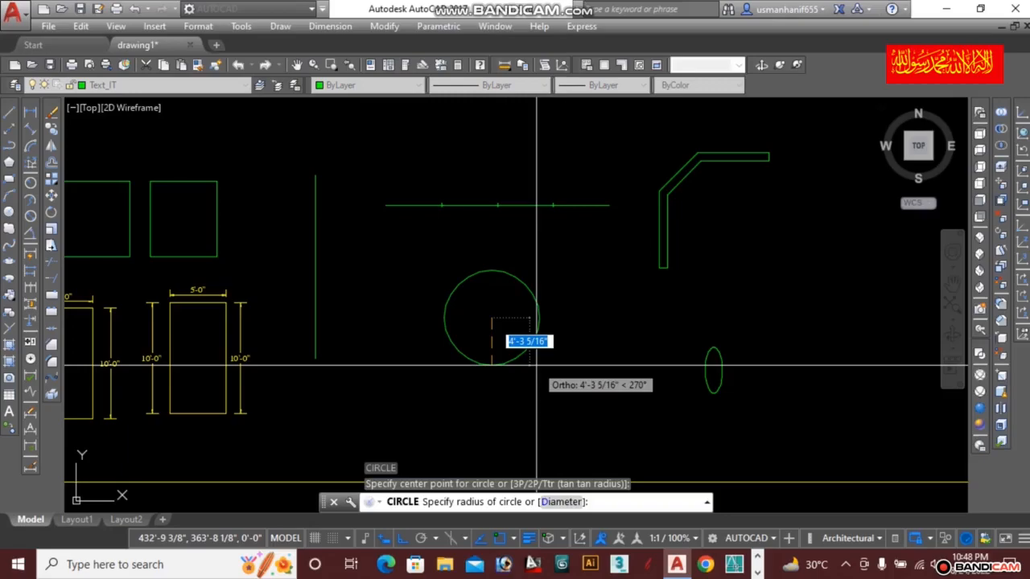
text(D)
key(Return)
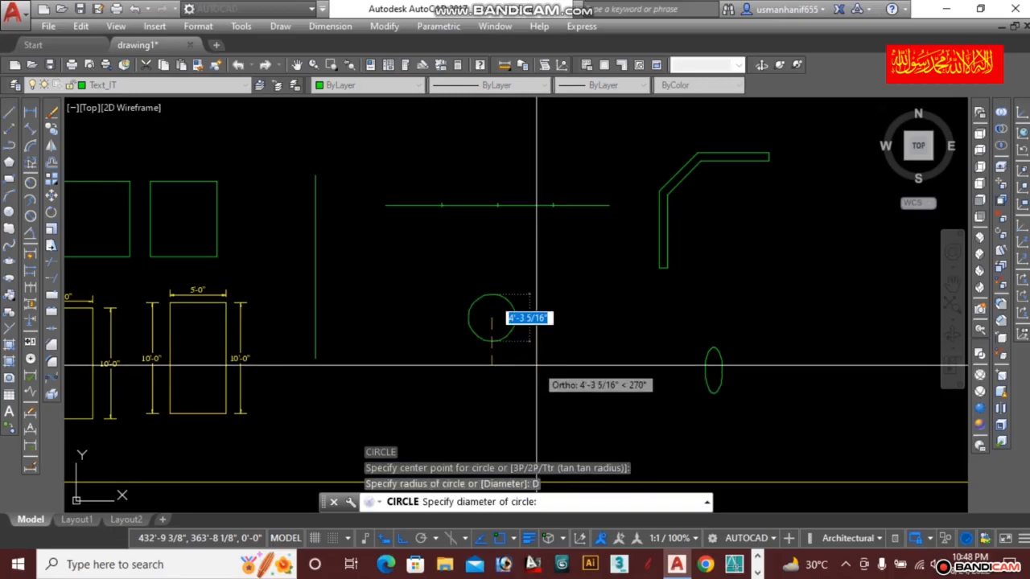
text(2')
key(Return)
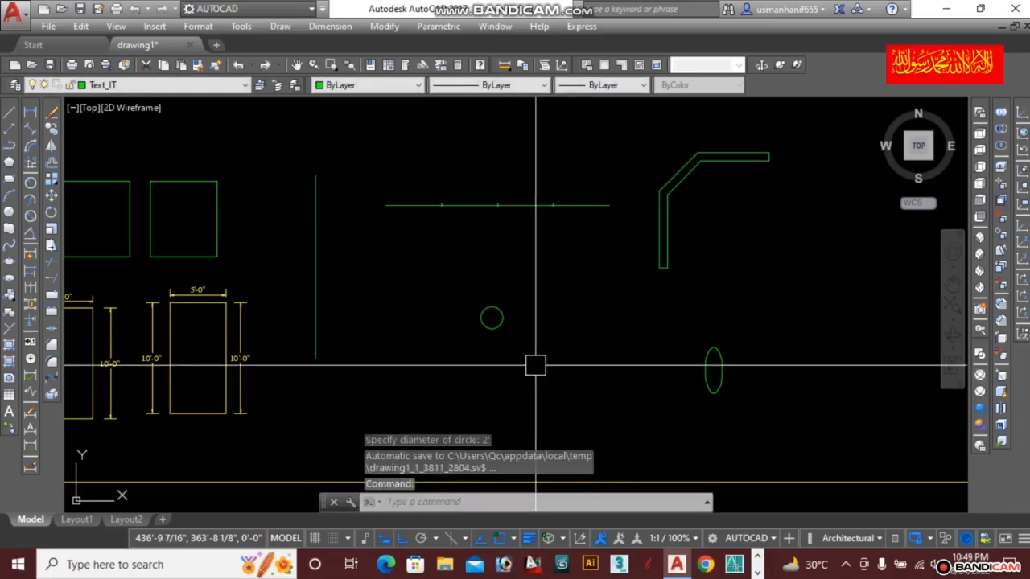
Regenerate the drawing to smooth the display of the new circle
scroll(471, 315, up, 8)
text(RE)
key(Return)
scroll(563, 322, down, 4)
scroll(577, 317, up, 4)
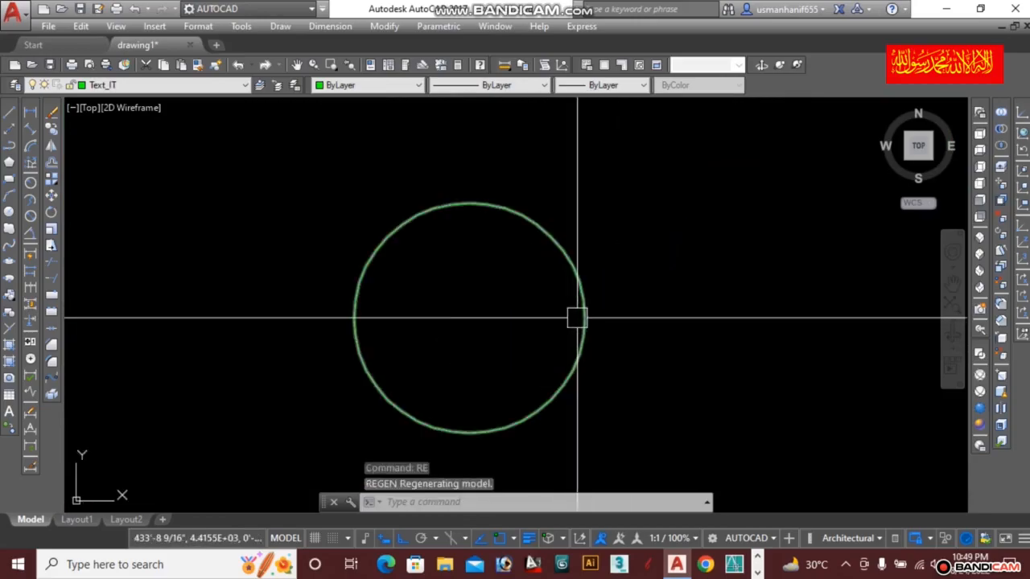
Dimension the circle's diameter with an aligned dimension placed above it
text(DIMAL)
key(Return)
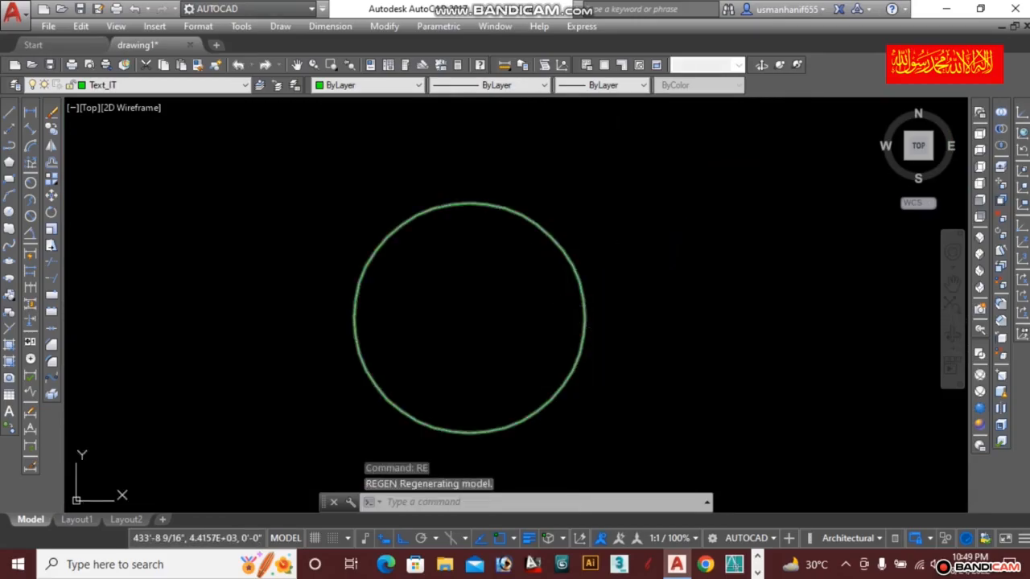
click(585, 319)
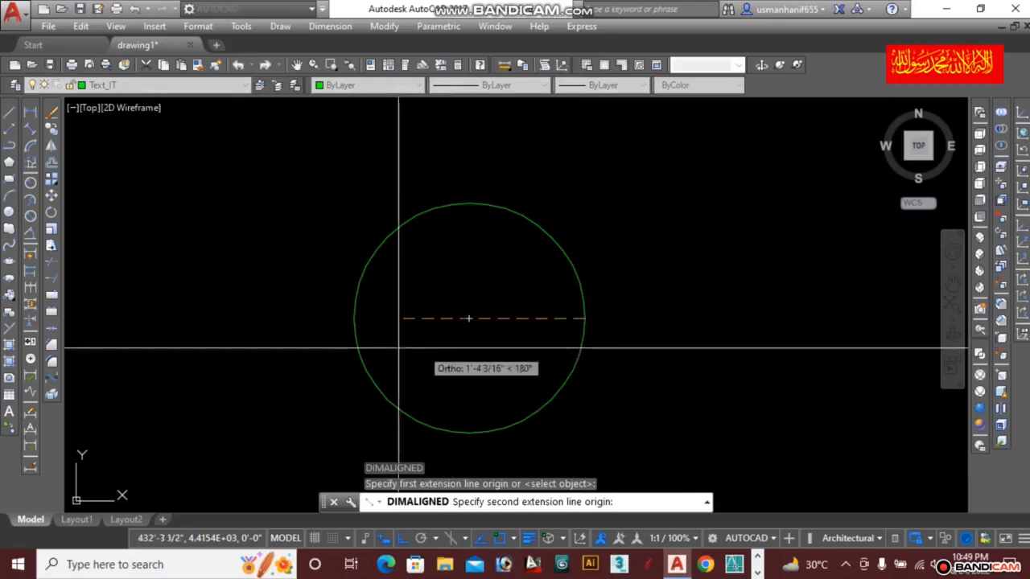
click(354, 319)
click(416, 167)
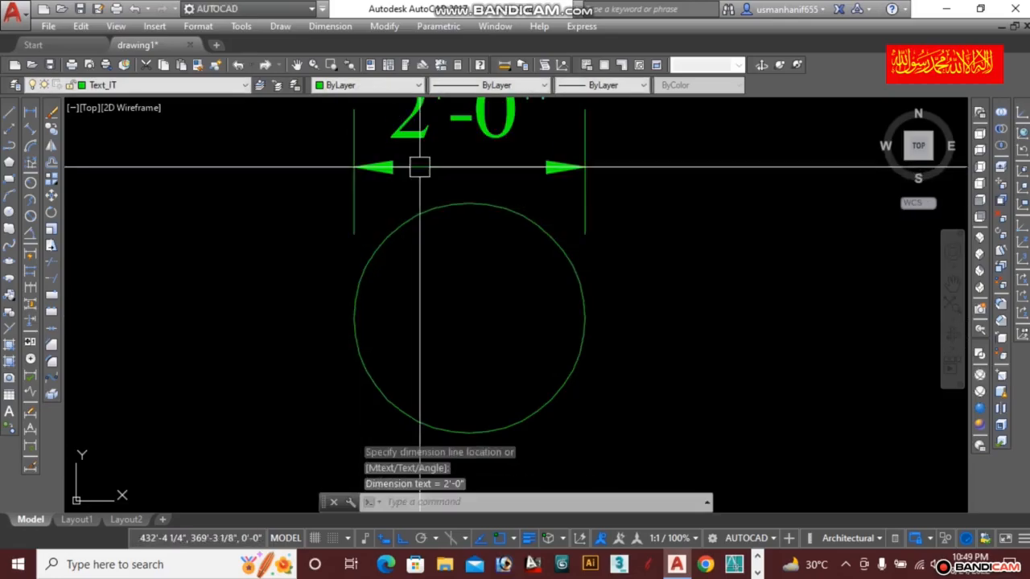
Dimension the circle's radius from its left quadrant to its center, placing the aligned dimension below the circle
key(Return)
click(354, 318)
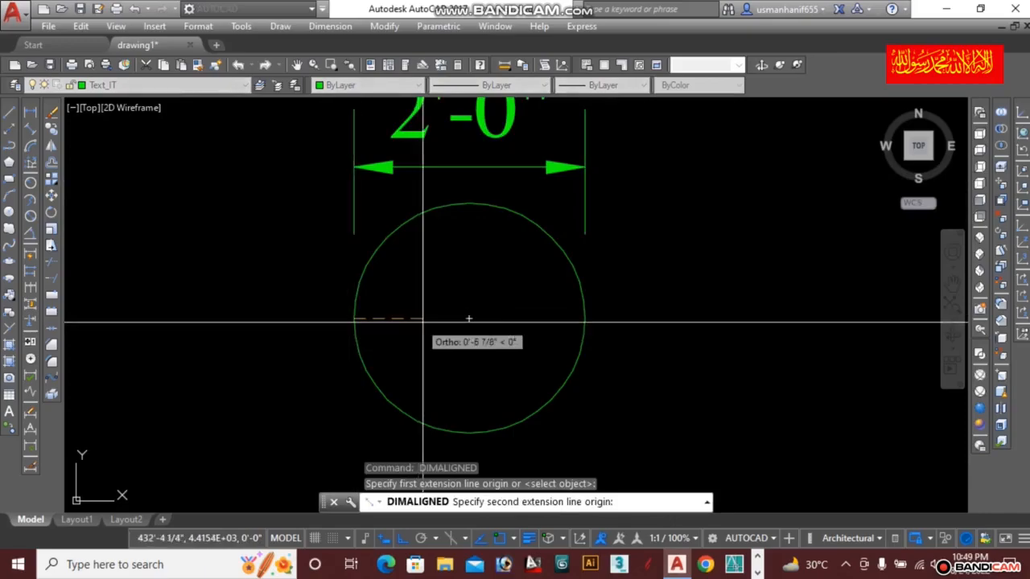
click(469, 319)
scroll(469, 319, down, 3)
scroll(459, 414, down, 2)
middle_drag(459, 421, 460, 312)
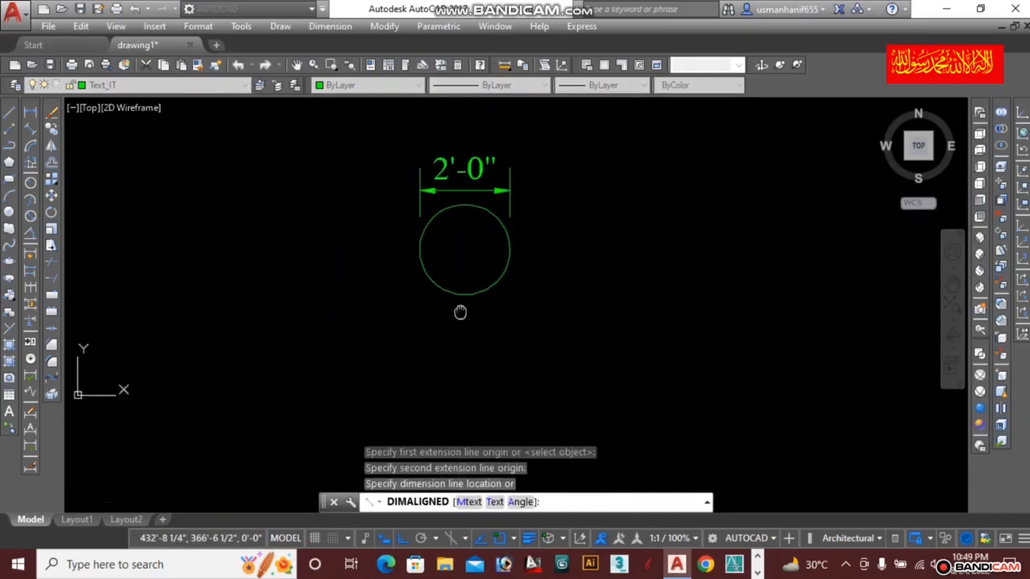
click(462, 358)
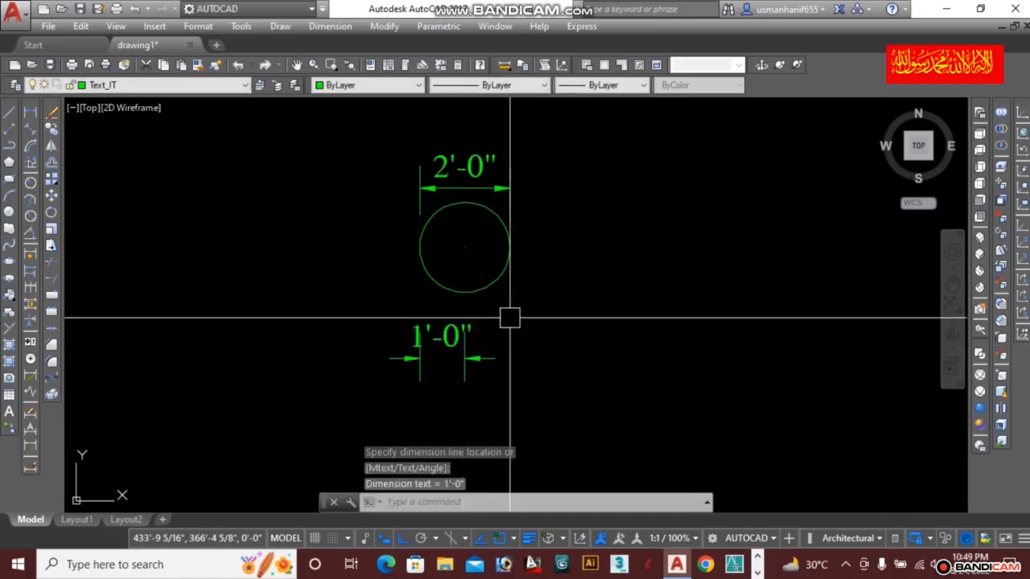
Draw a circle with a 36" diameter in the empty area below and to the left of the dimensioned circle
scroll(507, 287, down, 3)
scroll(510, 286, up, 1)
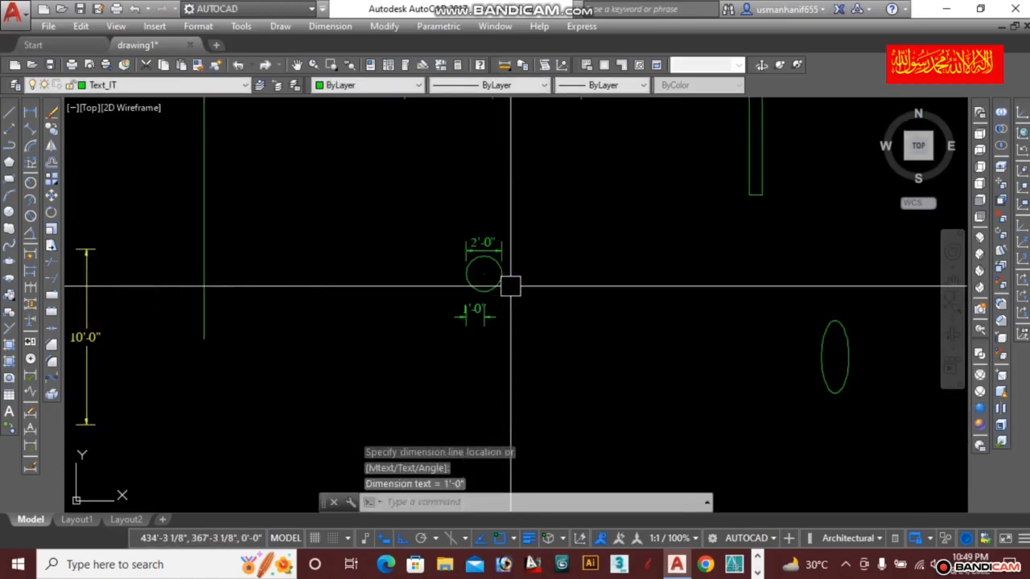
scroll(510, 286, up, 2)
scroll(510, 287, down, 3)
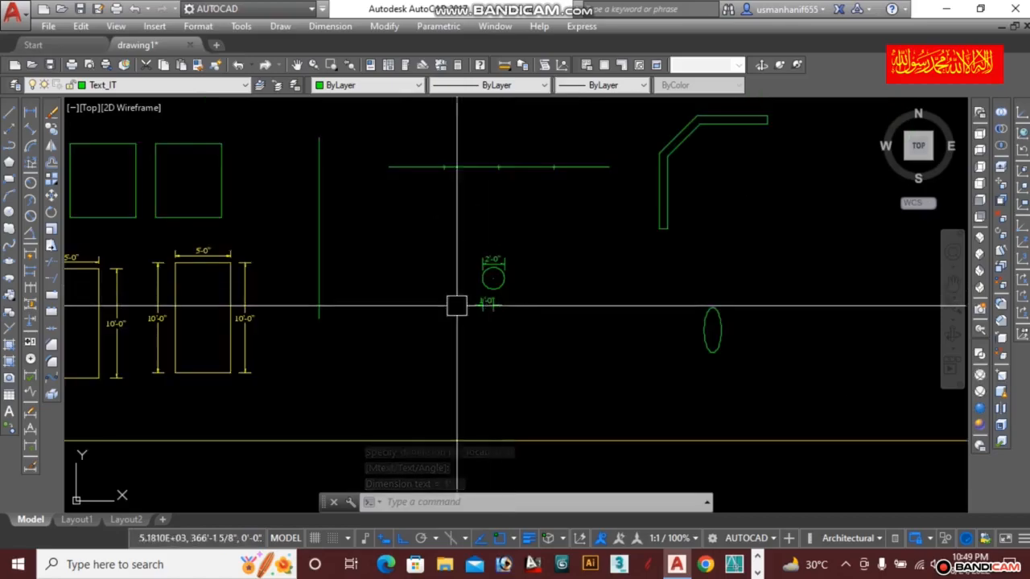
click(11, 214)
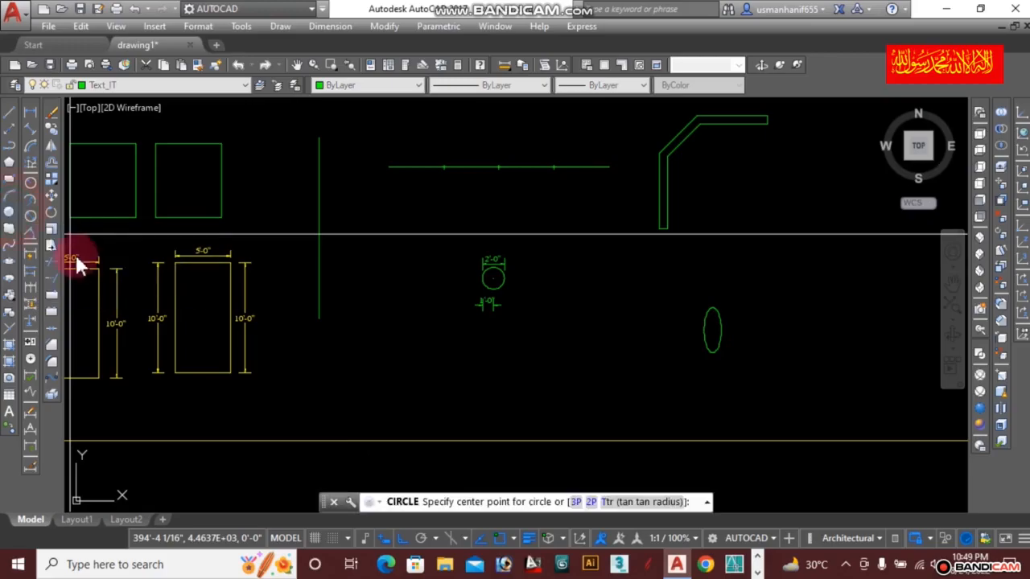
click(392, 342)
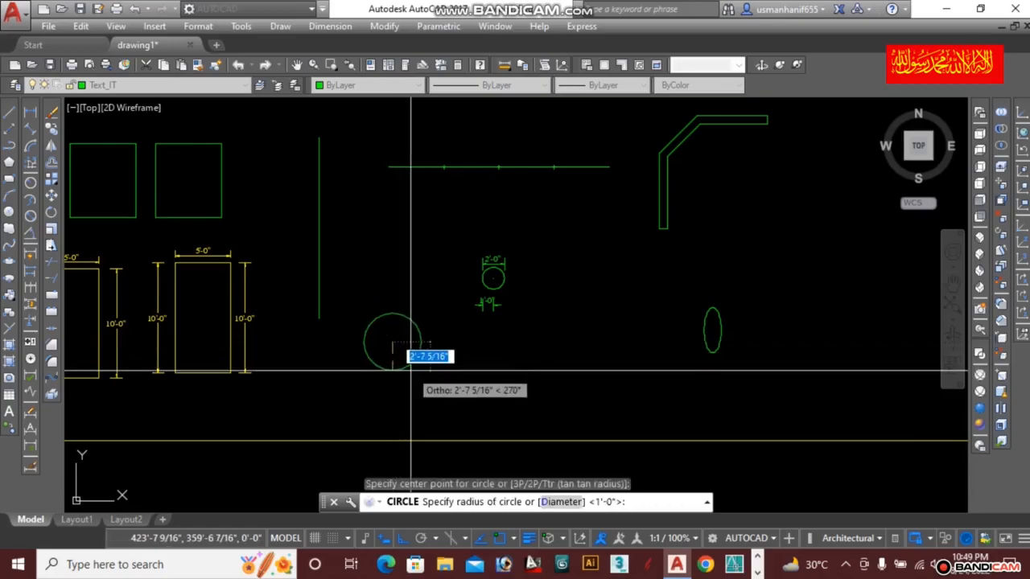
text(D)
key(Return)
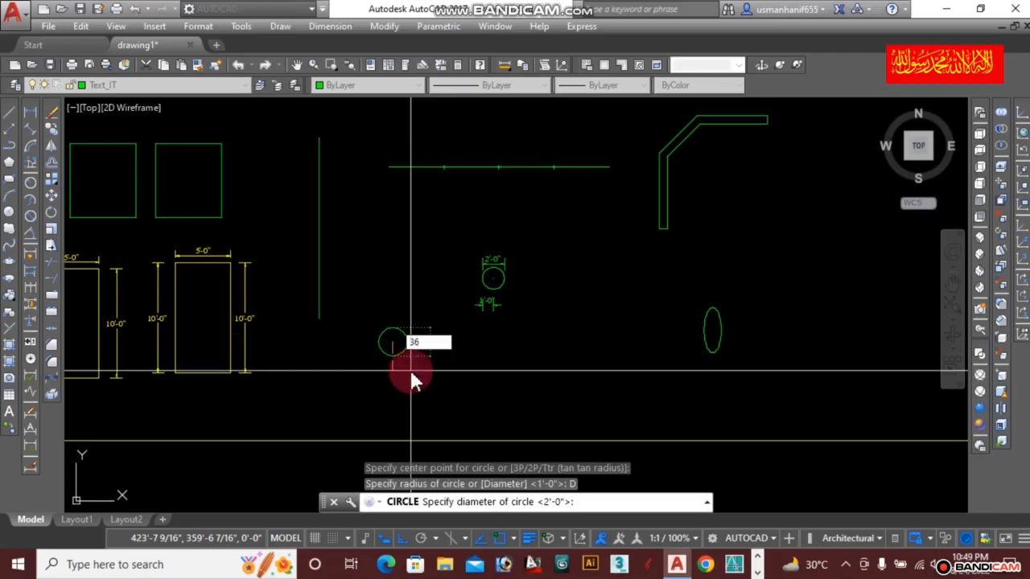
key(Return)
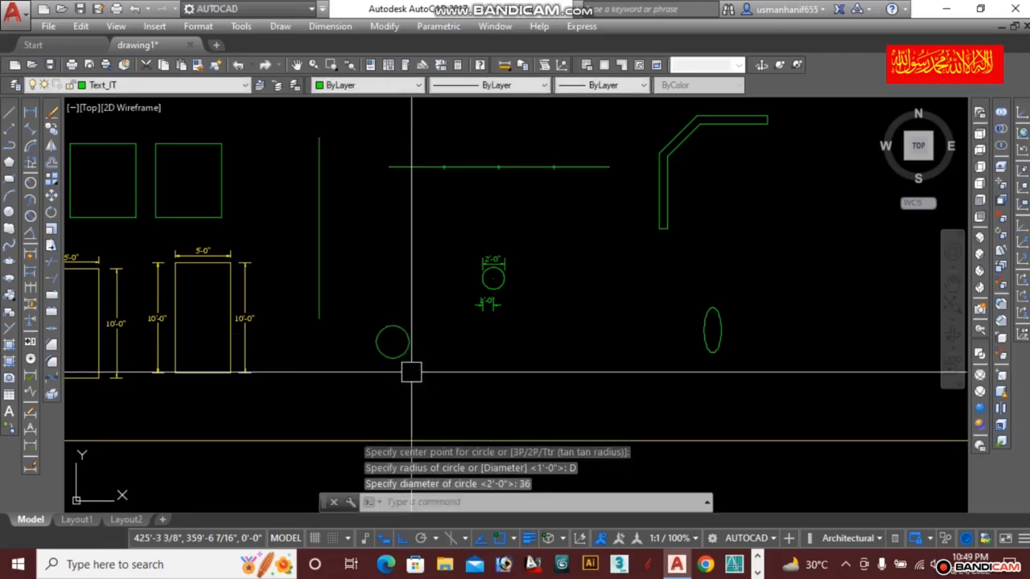
Regenerate the drawing to smooth the display of the 36" circle
scroll(410, 371, up, 8)
text(R)
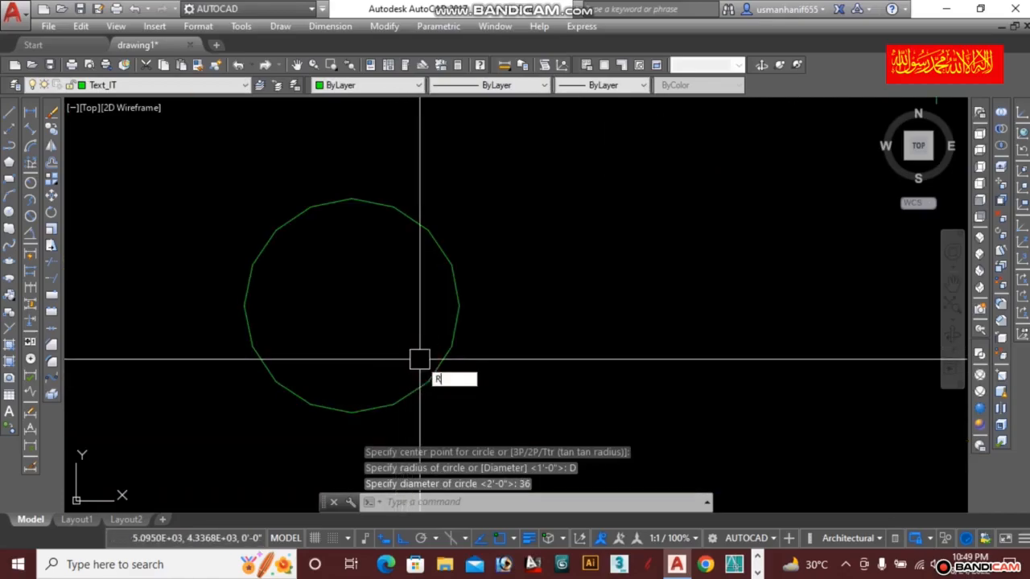
text(E)
key(Return)
Draw a 36" horizontal line in the empty area above the group of existing lines
scroll(435, 337, down, 8)
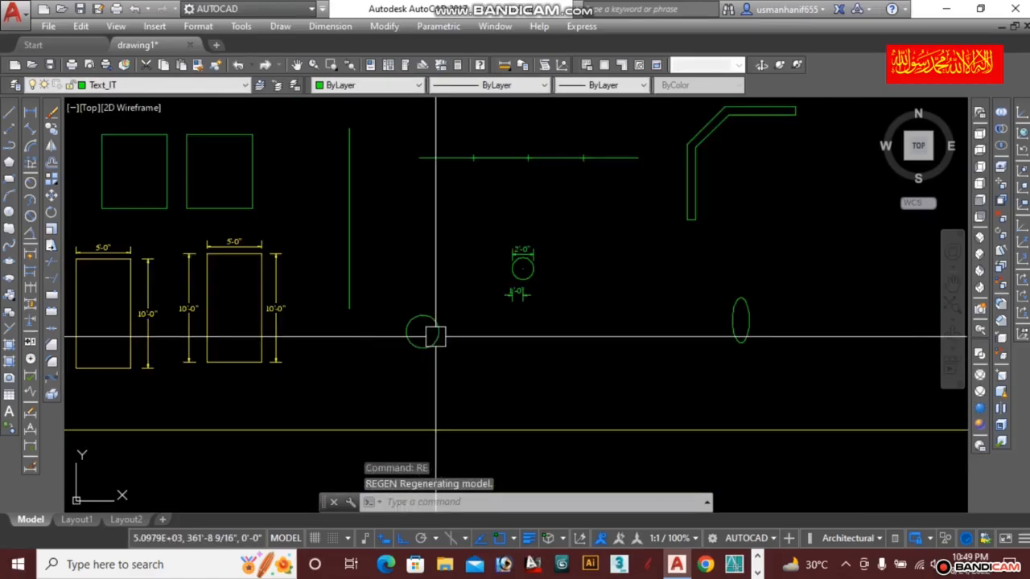
scroll(435, 337, down, 5)
middle_drag(524, 342, 561, 344)
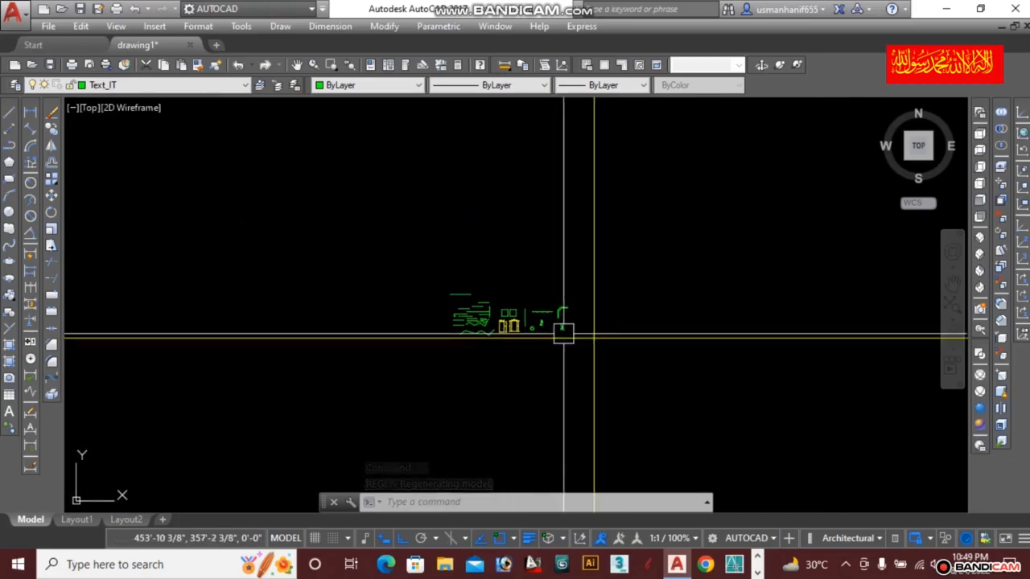
scroll(571, 341, up, 4)
mouse_move(404, 152)
middle_down()
mouse_move(489, 212)
mouse_move(577, 246)
middle_up()
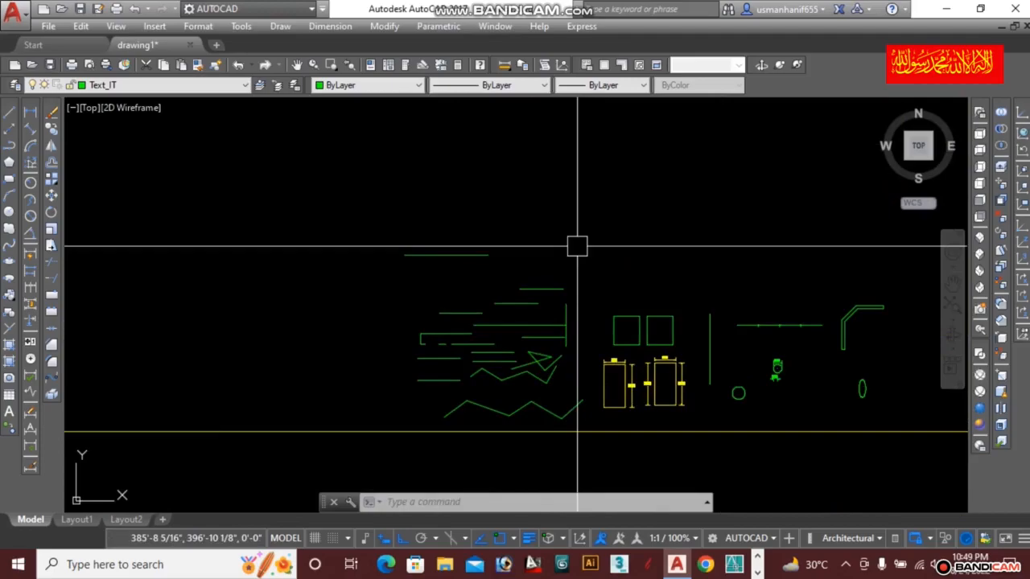
middle_drag(405, 177, 423, 242)
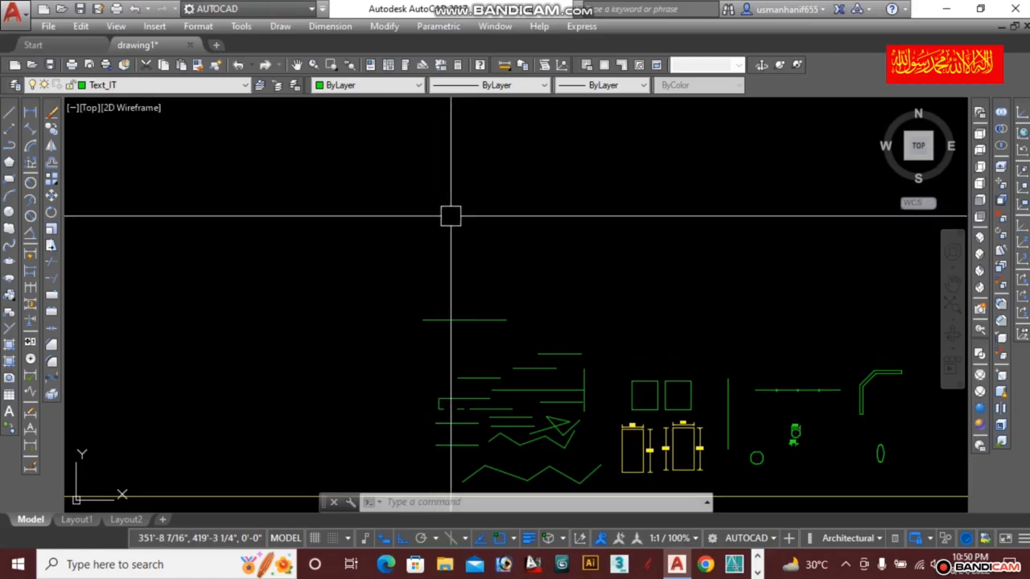
text(l)
key(Return)
click(421, 214)
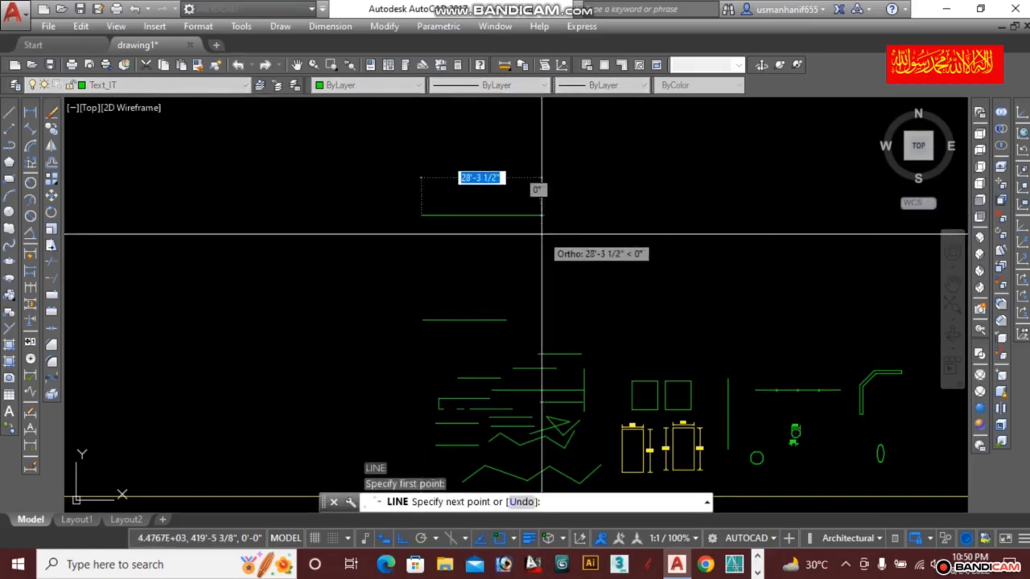
text(36)
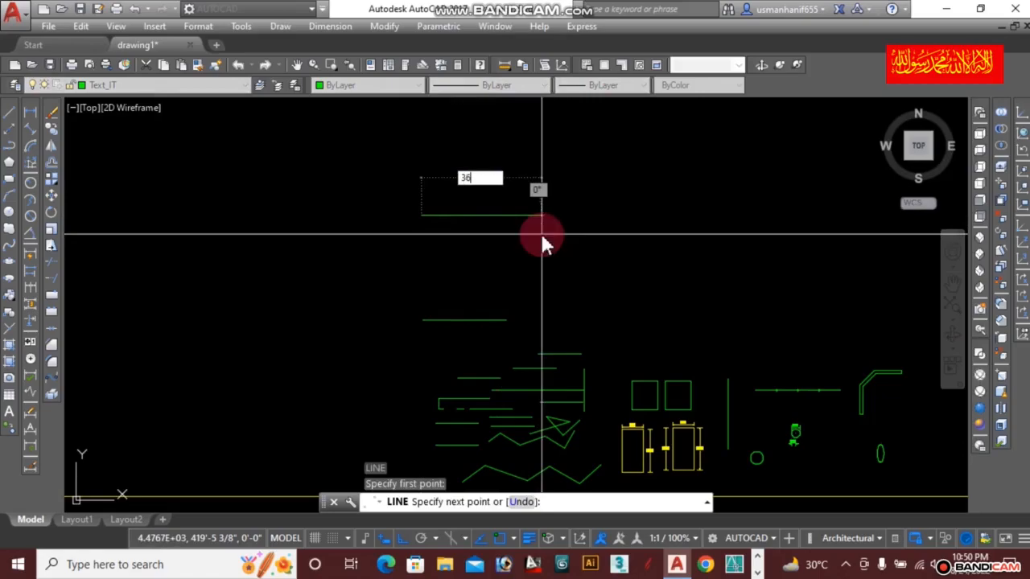
key(Return)
key(Escape)
Check the new line's length with an aligned dimension preview, without placing the dimension
scroll(460, 218, up, 5)
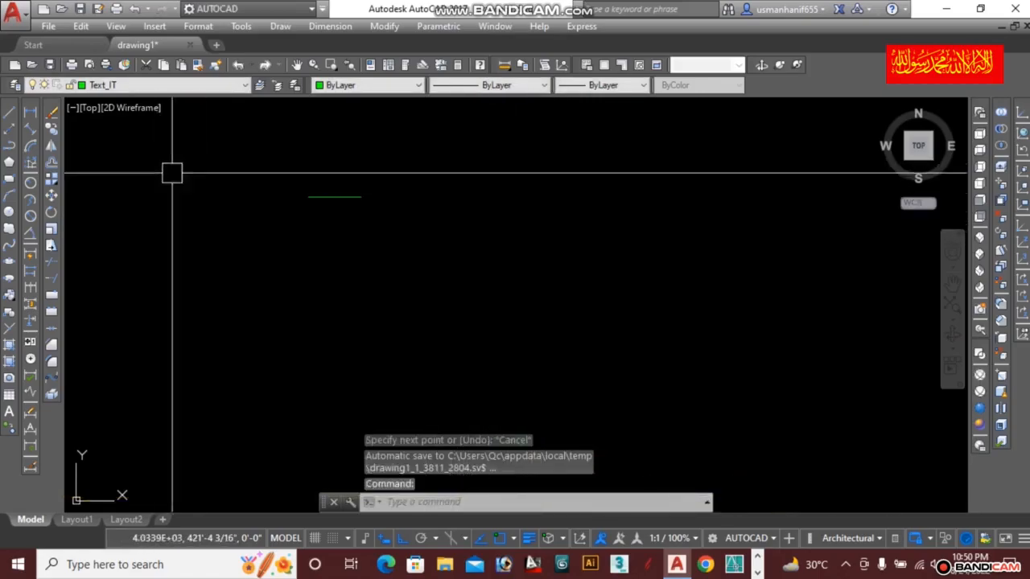
text(DIMAL)
key(Return)
key(Return)
scroll(265, 186, up, 3)
click(257, 170)
scroll(330, 191, up, 2)
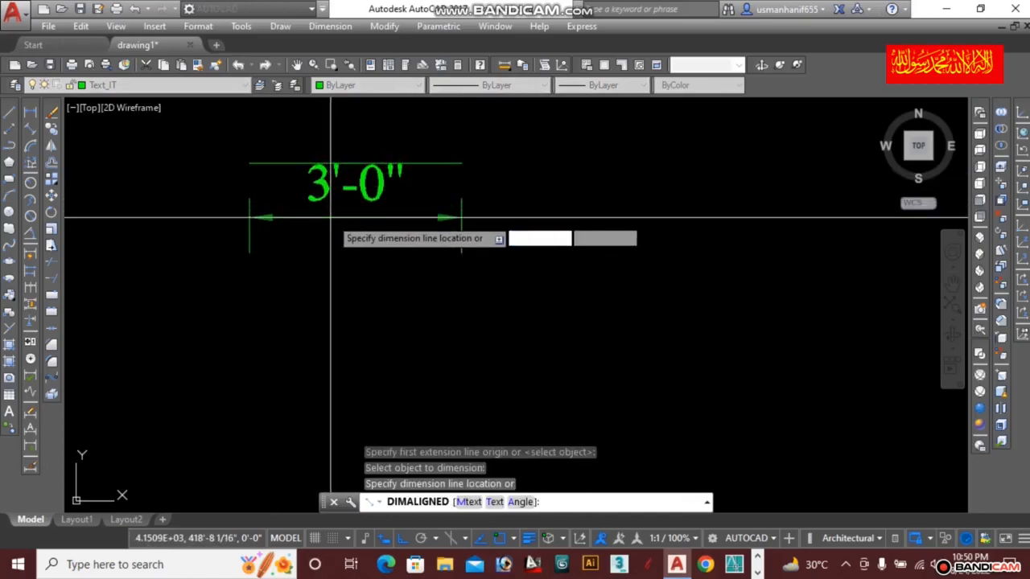
key(Escape)
Draw a 12" horizontal line in the empty area below the 36" line
scroll(372, 215, down, 4)
middle_drag(373, 193, 511, 147)
scroll(506, 153, down, 2)
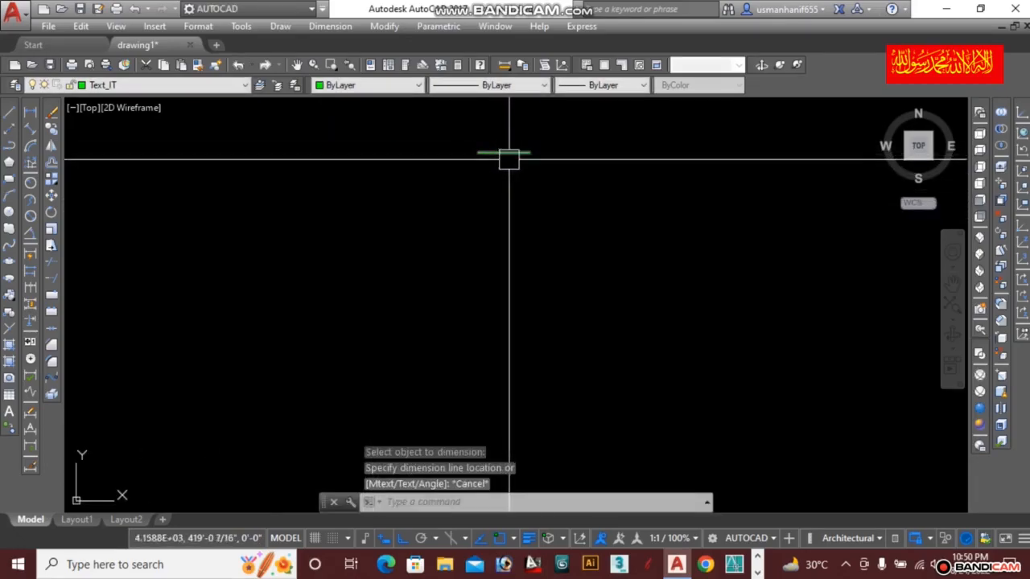
scroll(516, 179, down, 2)
text(l)
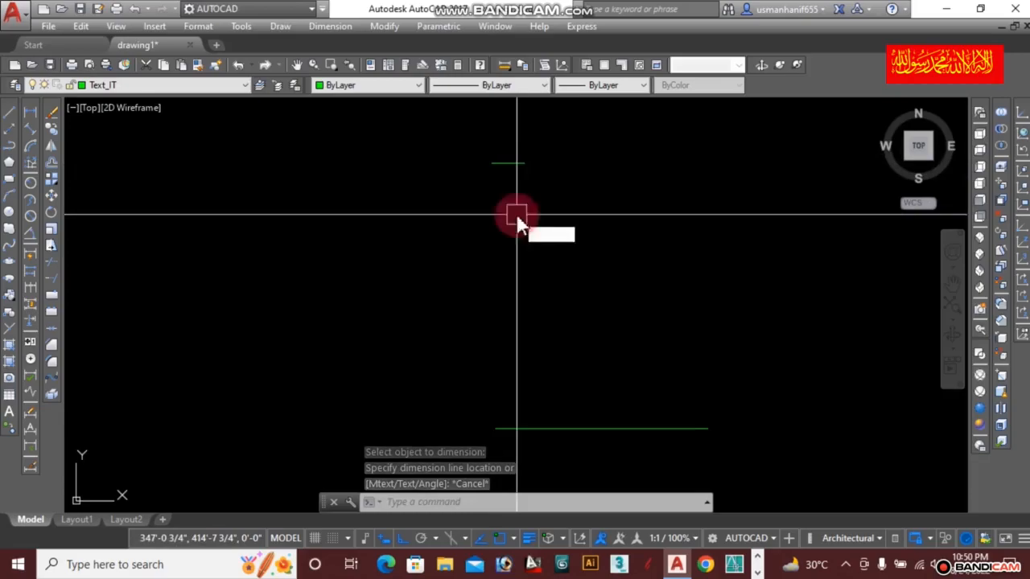
key(Return)
click(454, 238)
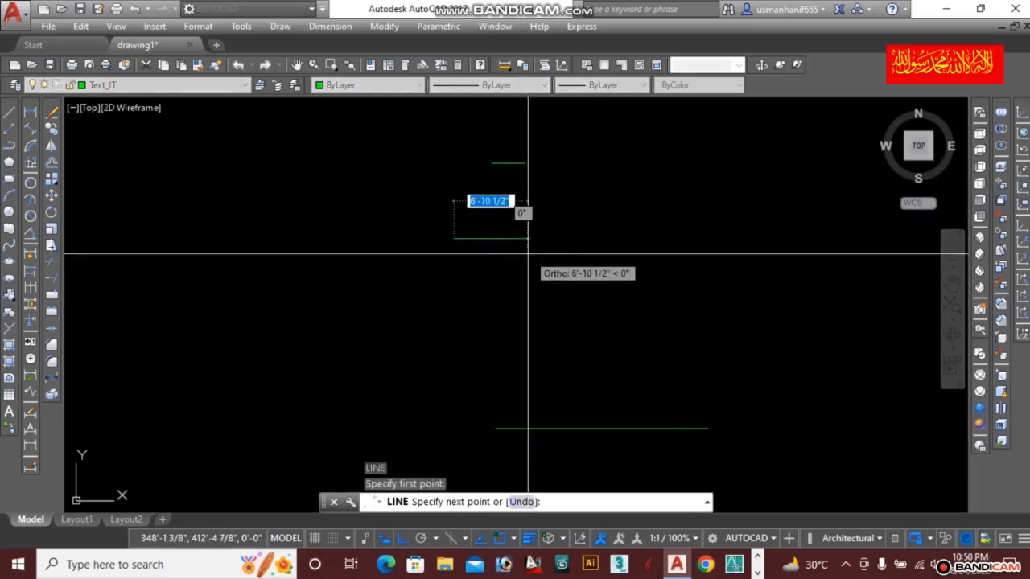
text(12)
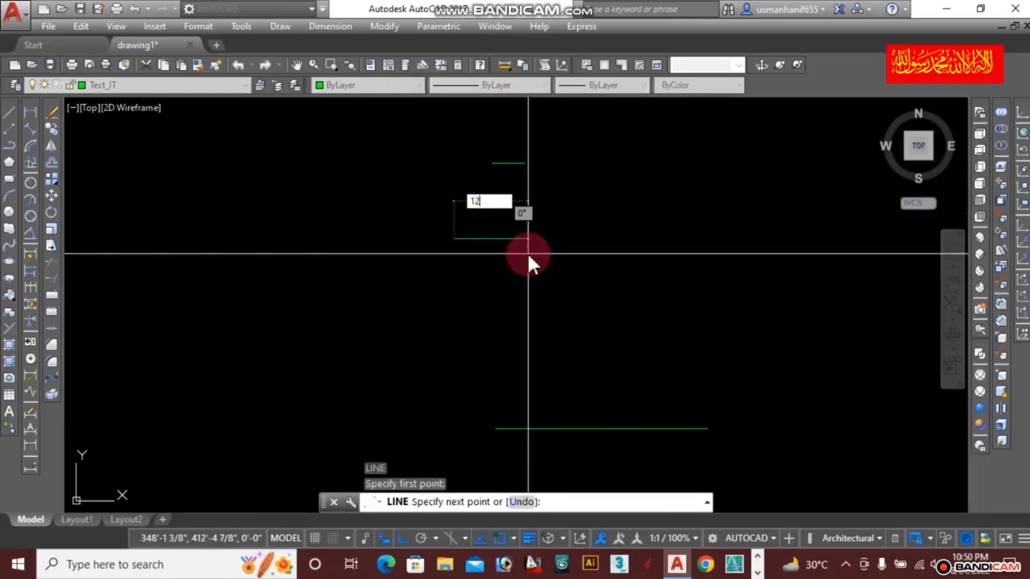
key(Return)
key(Escape)
Move the 12" line horizontally to the right so it sits below the middle of the 36" line
middle_drag(456, 215, 459, 278)
scroll(459, 301, up, 2)
click(460, 303)
text(m)
key(Return)
click(460, 303)
key(Return)
click(527, 349)
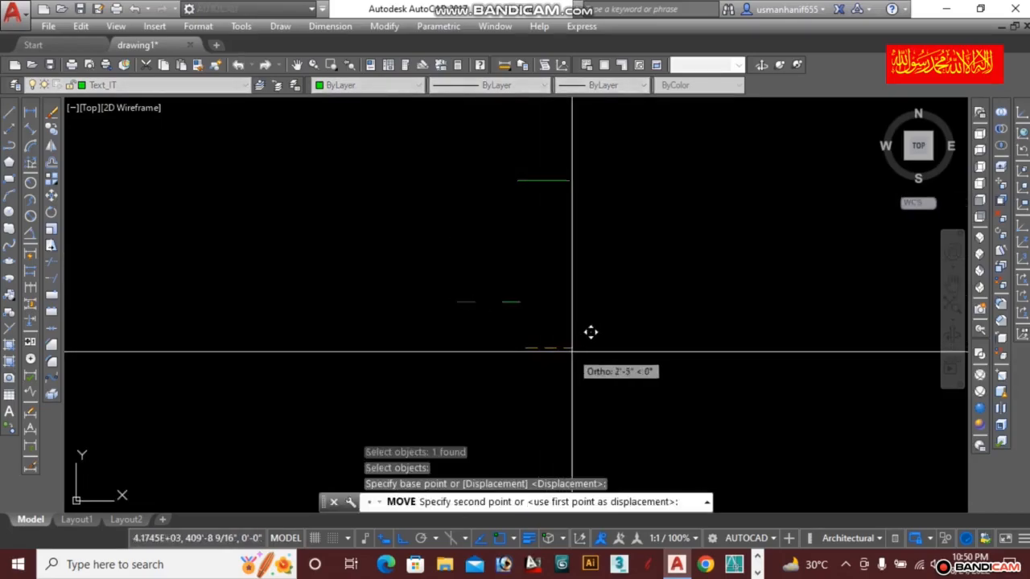
click(601, 349)
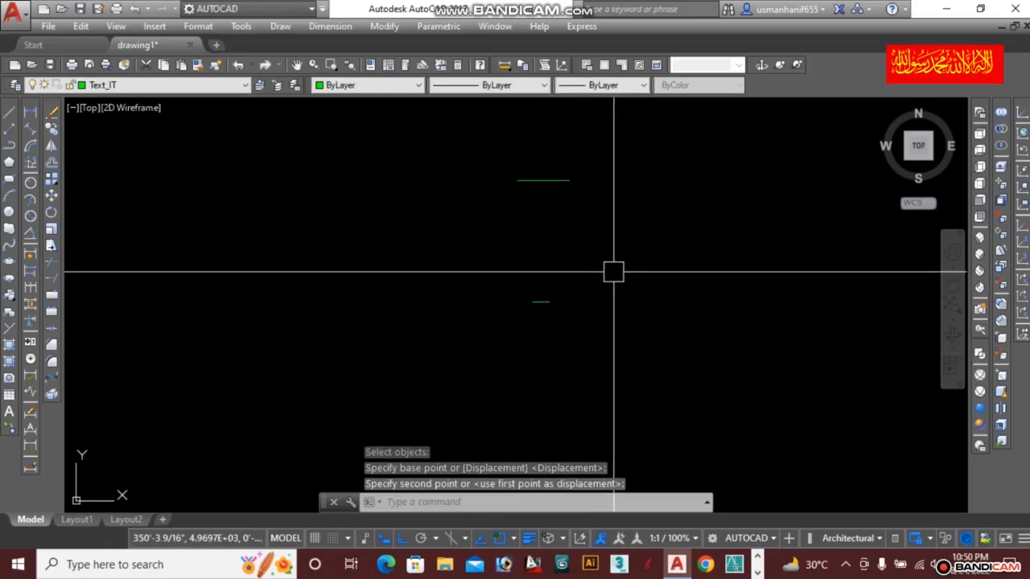
Align the 36" line to the 12" line, matching left and right endpoints and scaling it to the alignment points
text(AL)
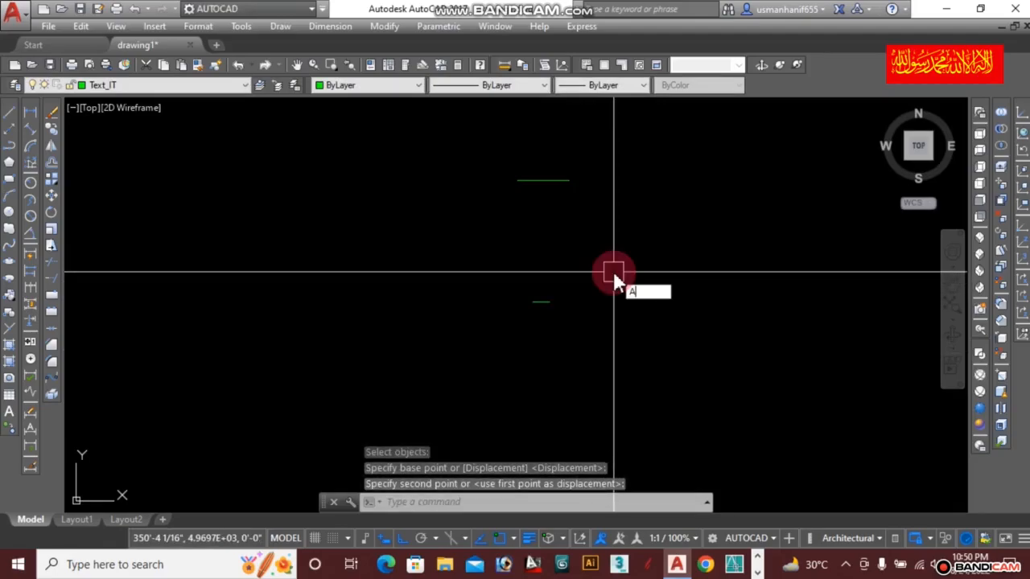
key(Return)
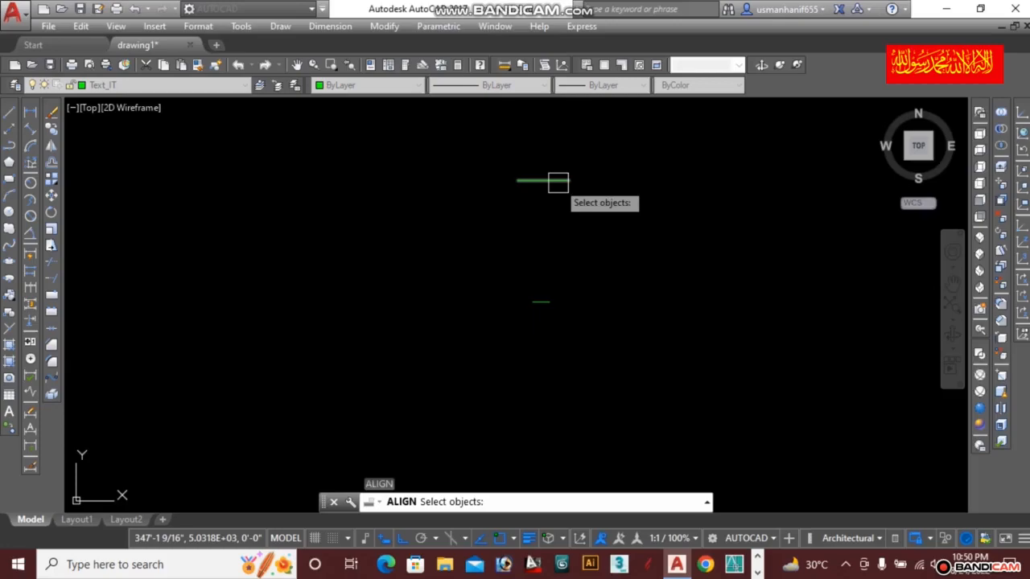
click(558, 182)
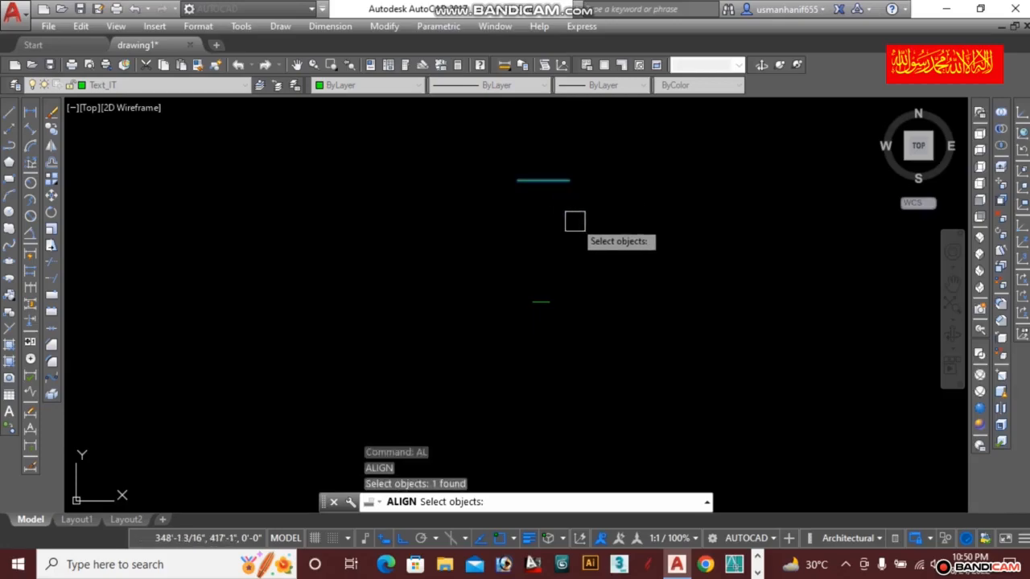
key(Return)
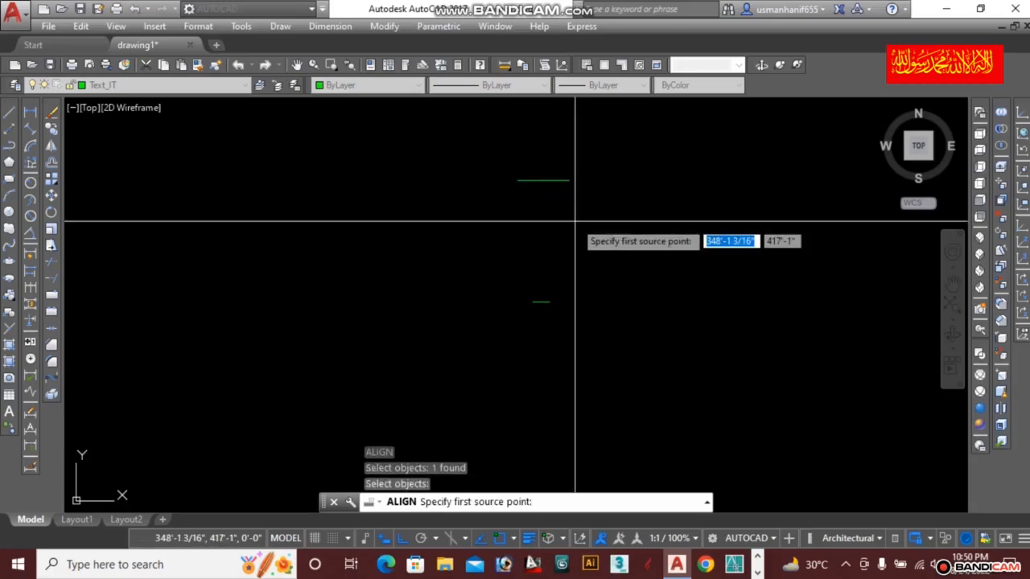
click(518, 181)
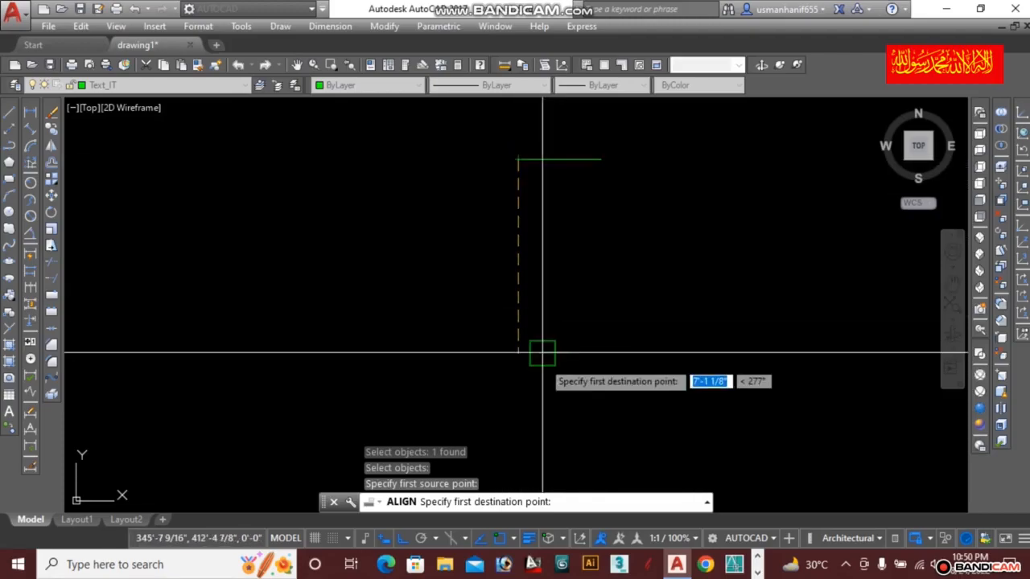
click(542, 352)
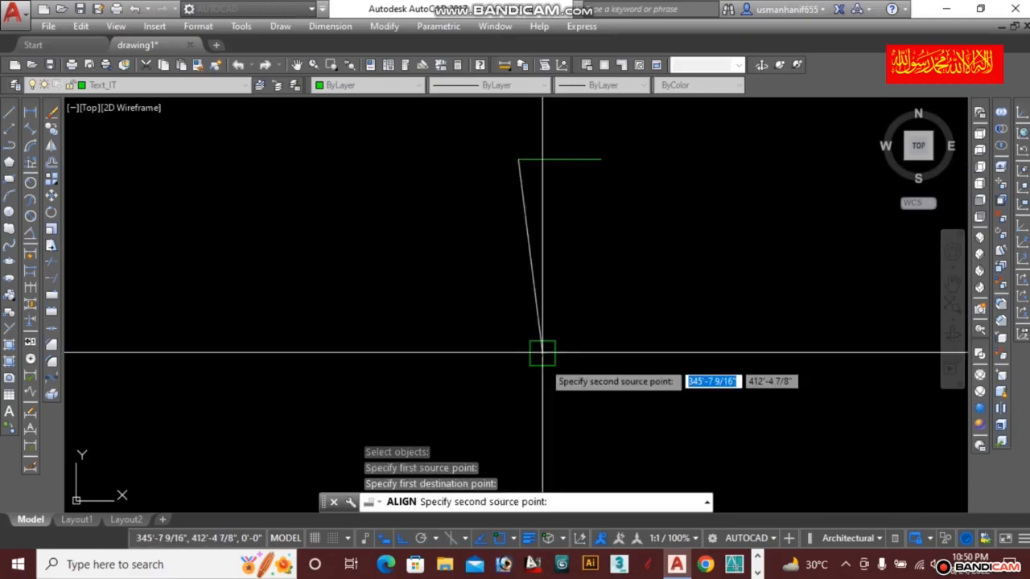
click(600, 159)
click(545, 372)
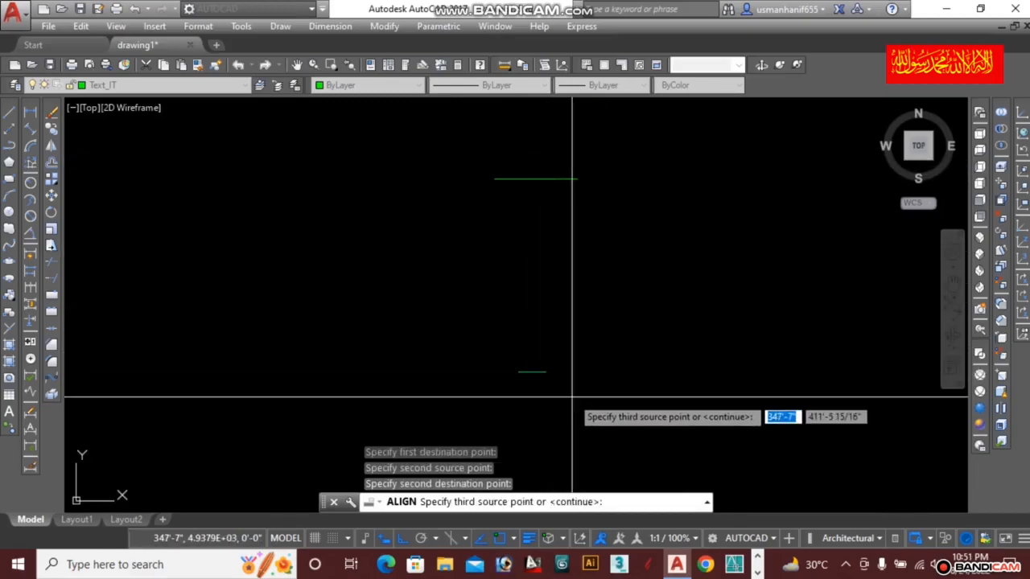
right_click(572, 400)
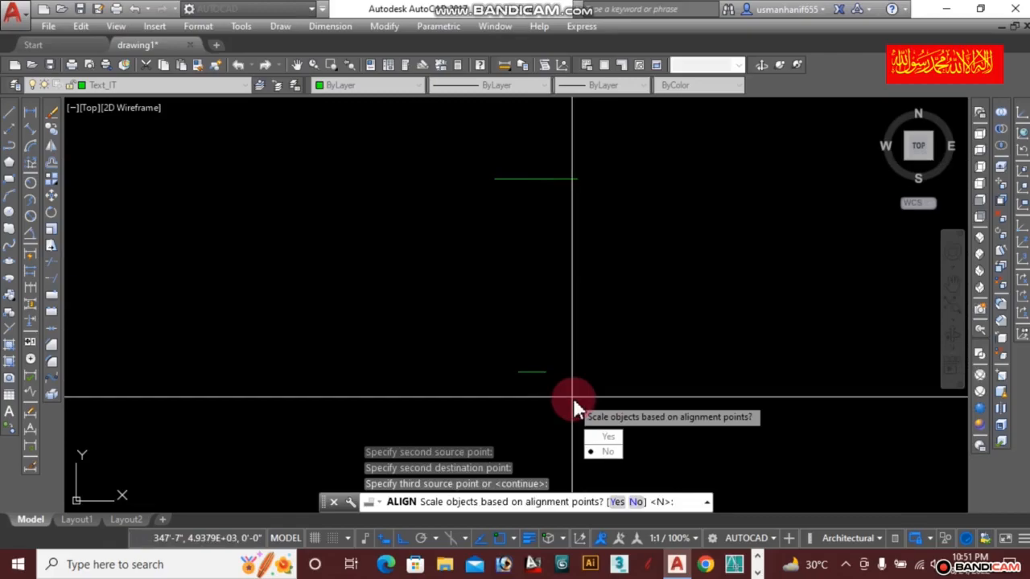
click(604, 437)
scroll(531, 370, up, 4)
key(Escape)
key(Escape)
Move one of the two overlapping lines straight up so it sits clear above the other
text(m)
key(space)
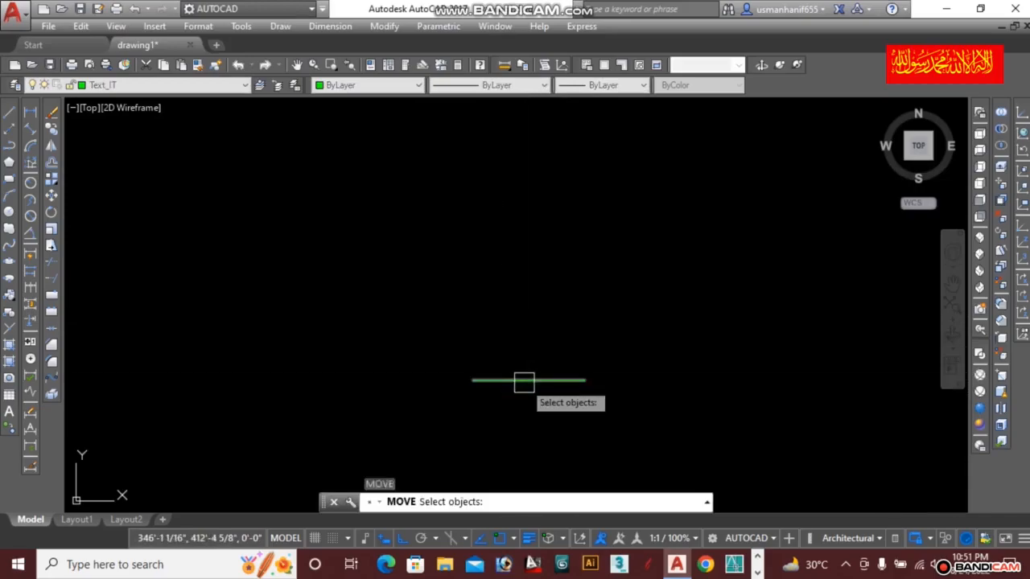
click(524, 381)
key(space)
click(669, 324)
click(668, 223)
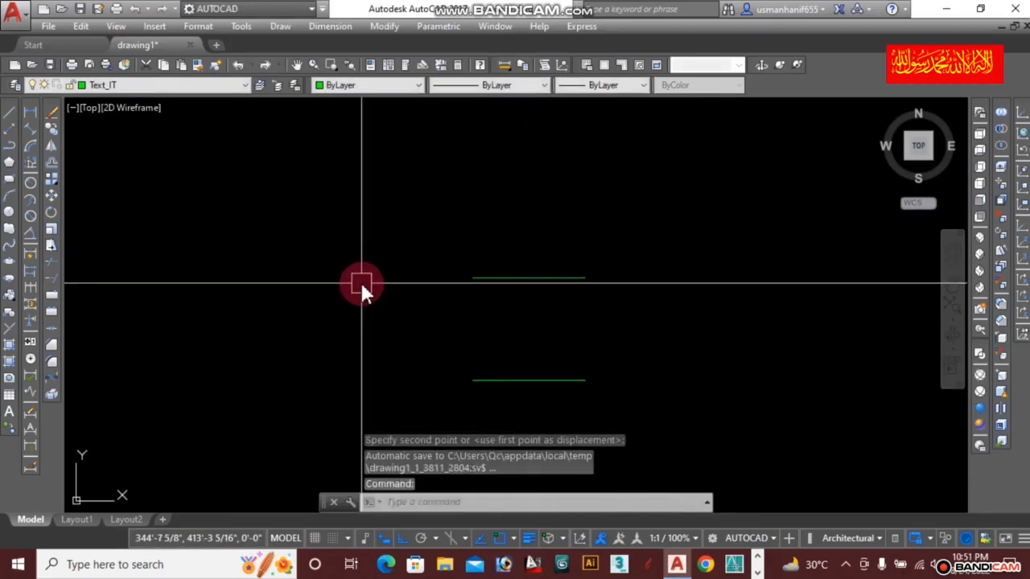
Add an aligned dimension to the upper of the two short lines, placed above it
text(dal)
key(space)
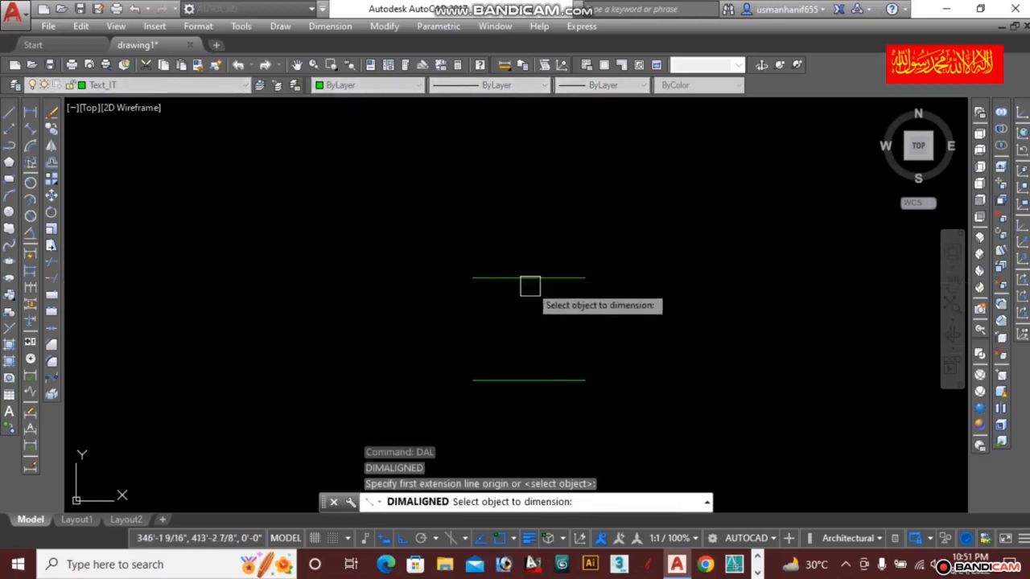
click(529, 282)
click(546, 218)
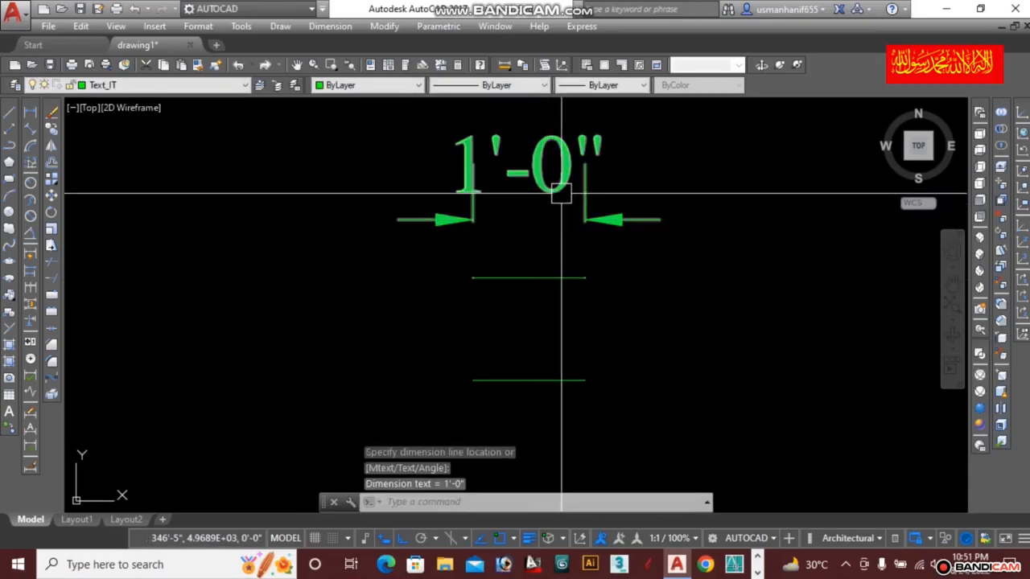
scroll(561, 193, down, 5)
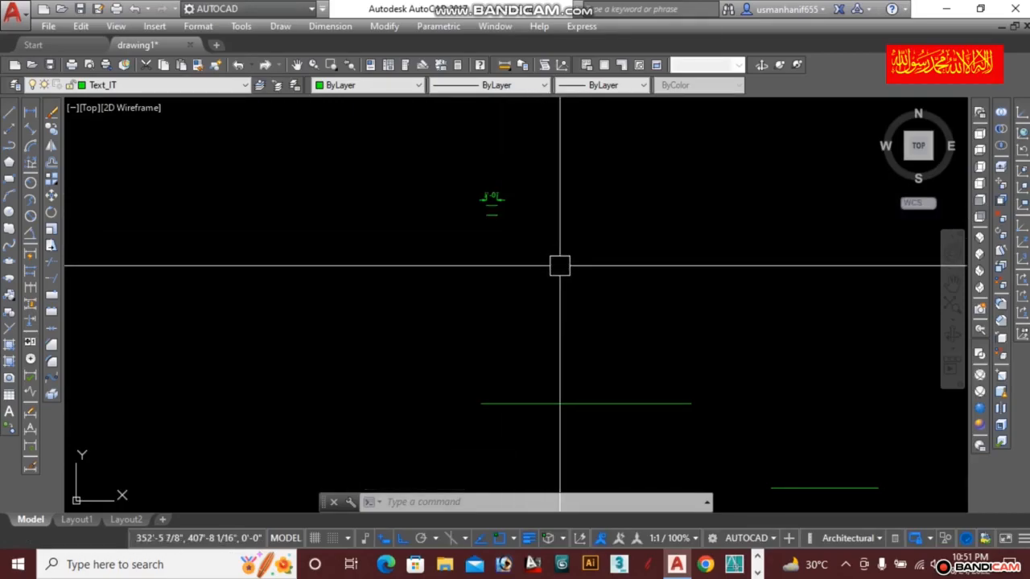
scroll(558, 265, down, 4)
scroll(558, 266, up, 3)
scroll(506, 316, up, 4)
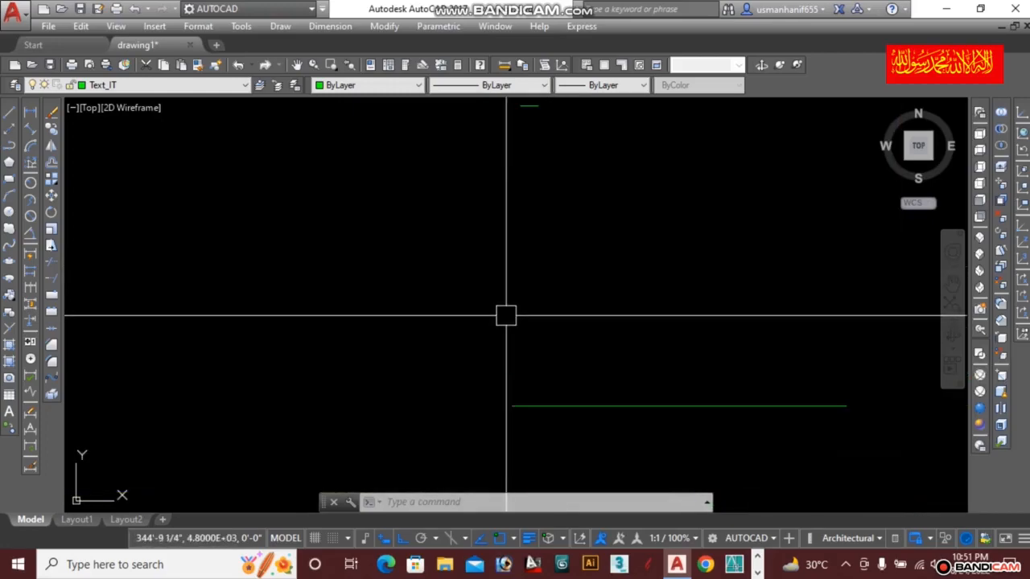
scroll(490, 340, down, 2)
scroll(485, 324, up, 2)
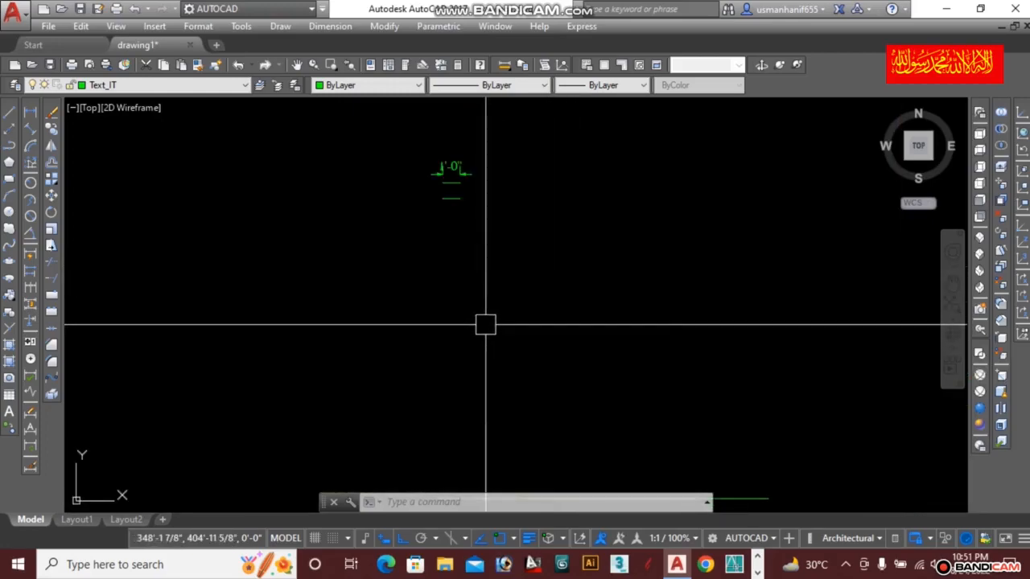
scroll(486, 327, down, 1)
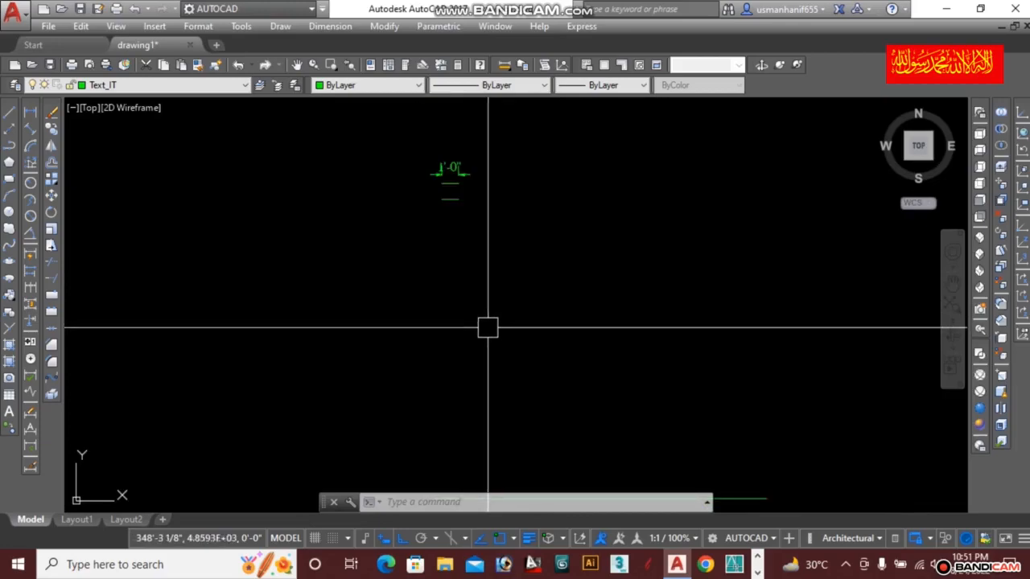
scroll(483, 260, down, 2)
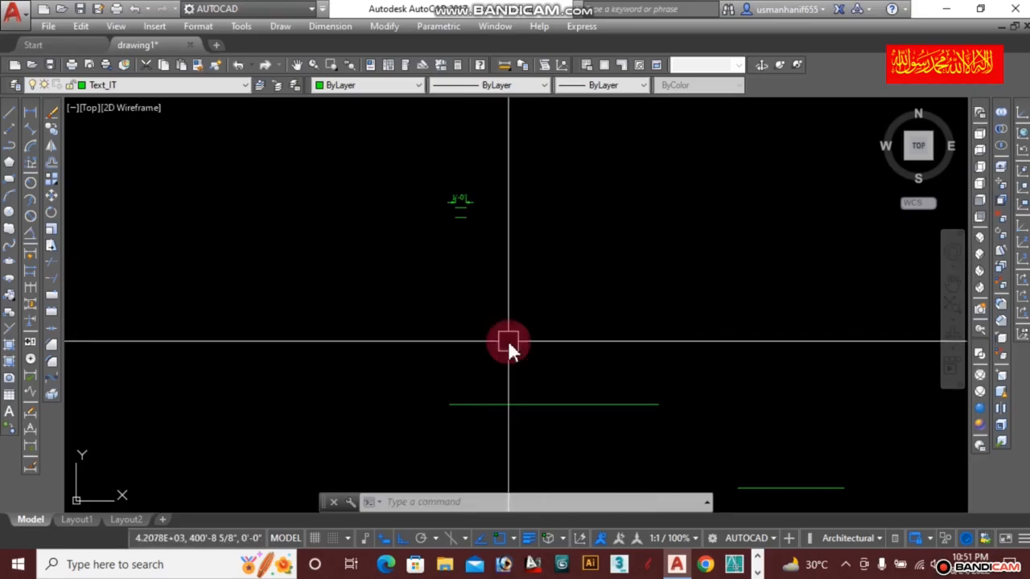
Draw a shallow upward-curving three-point arc with Ortho off, in the empty area between the dimensioned lines and the long line
text(A)
key(Return)
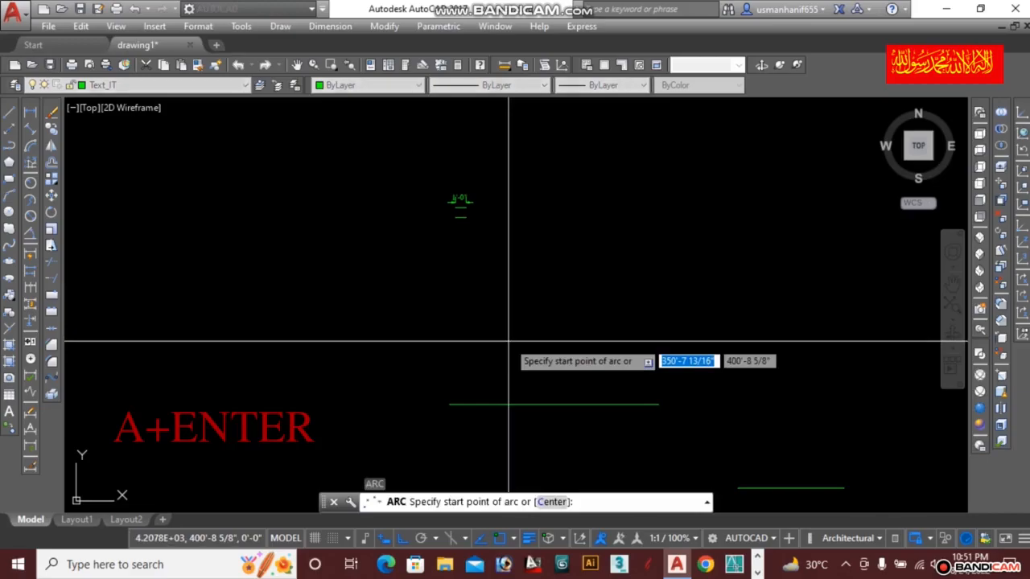
scroll(460, 341, up, 2)
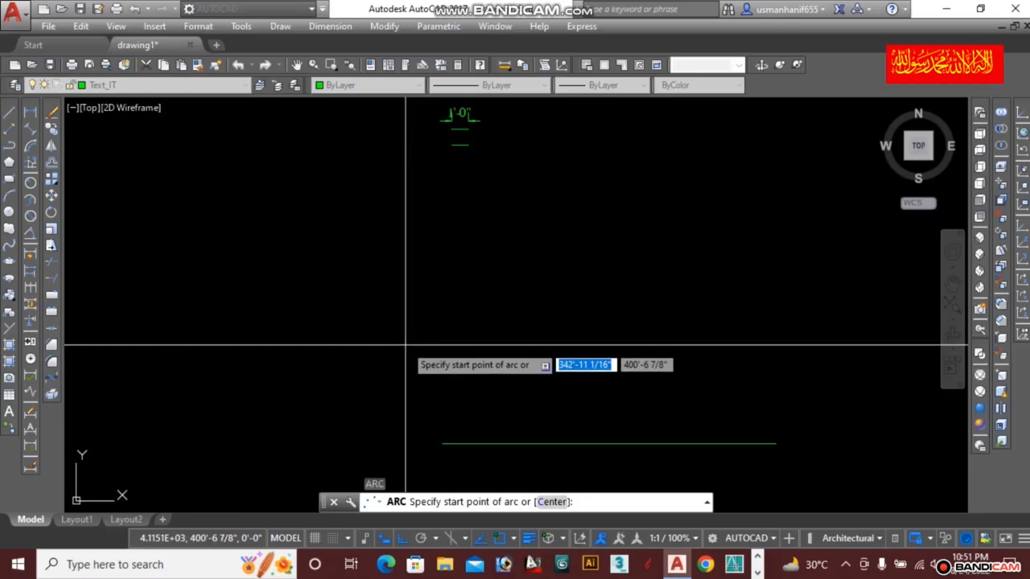
click(406, 345)
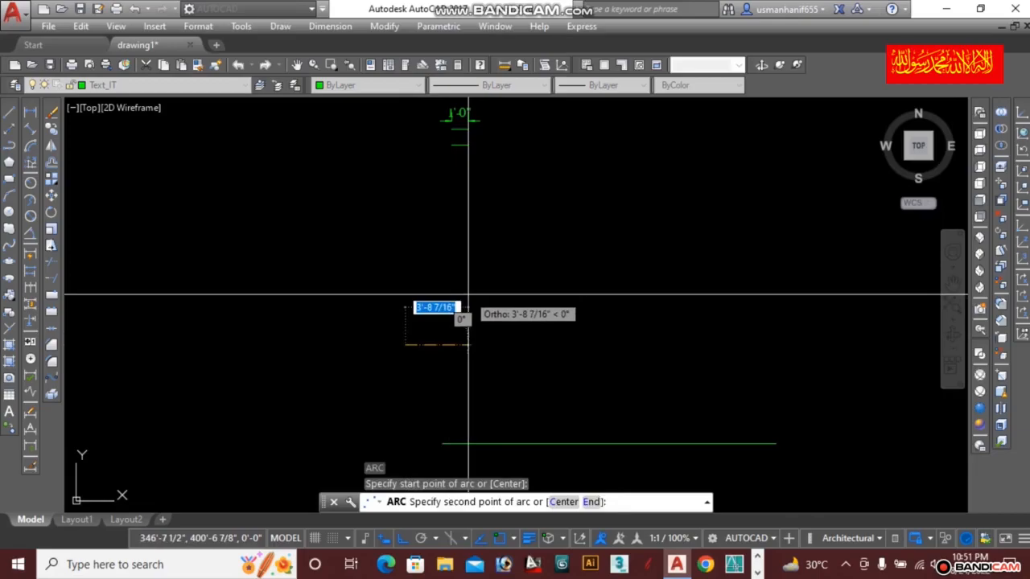
key(F8)
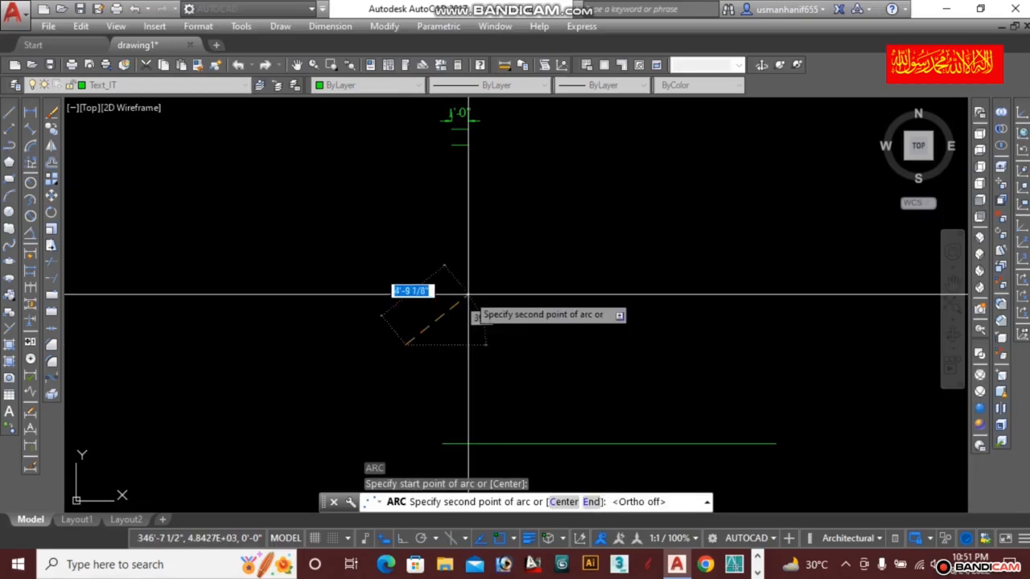
click(565, 284)
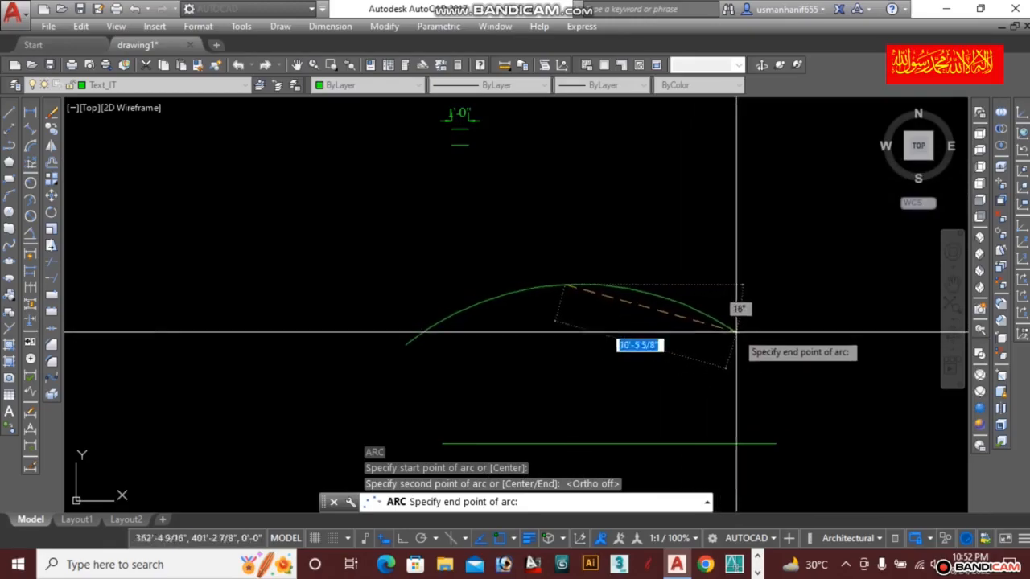
click(759, 309)
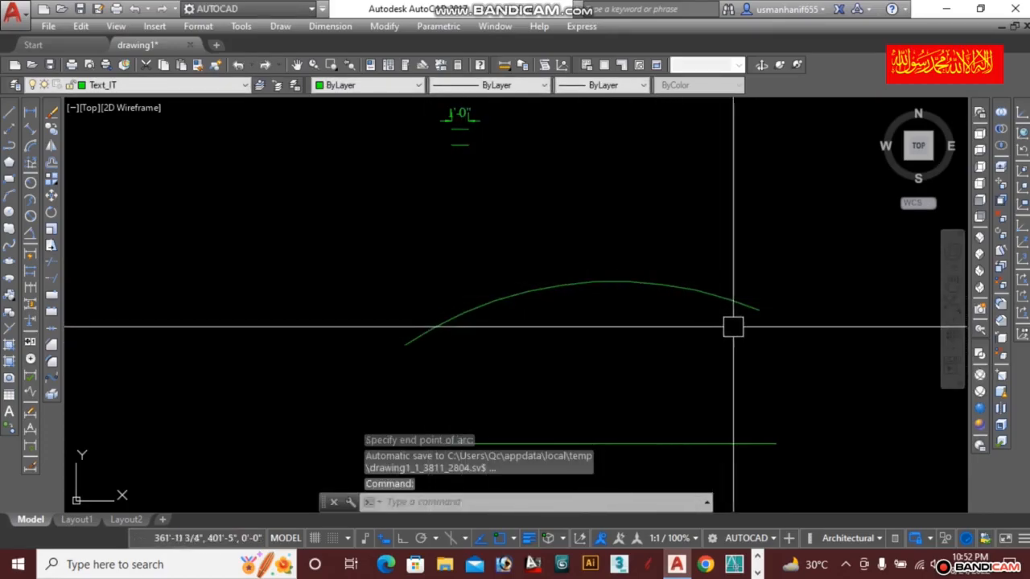
Examine the new arc and the pair of aligned short lines under their dimension
scroll(721, 328, down, 1)
middle_drag(604, 333, 517, 296)
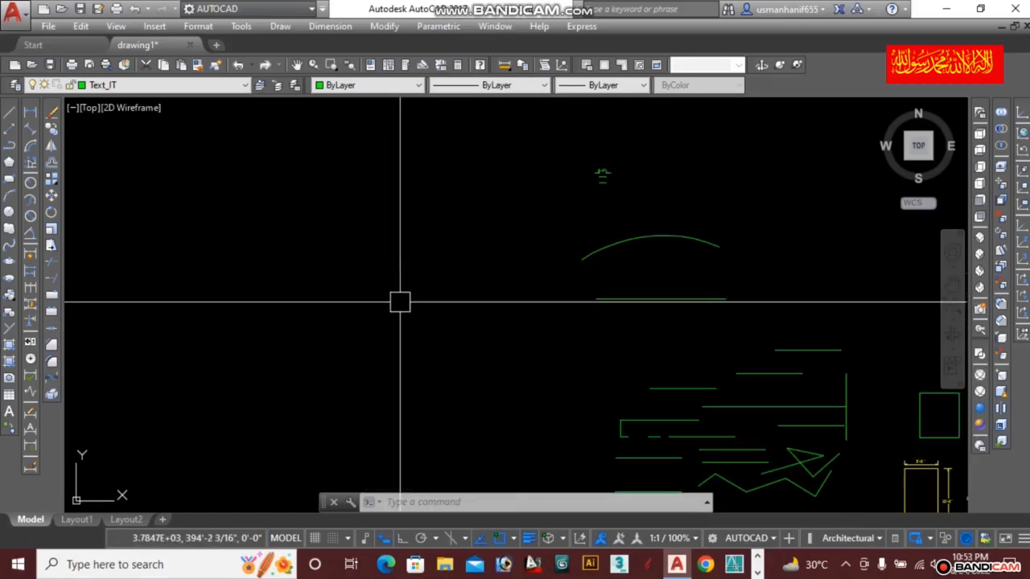
middle_drag(610, 264, 510, 284)
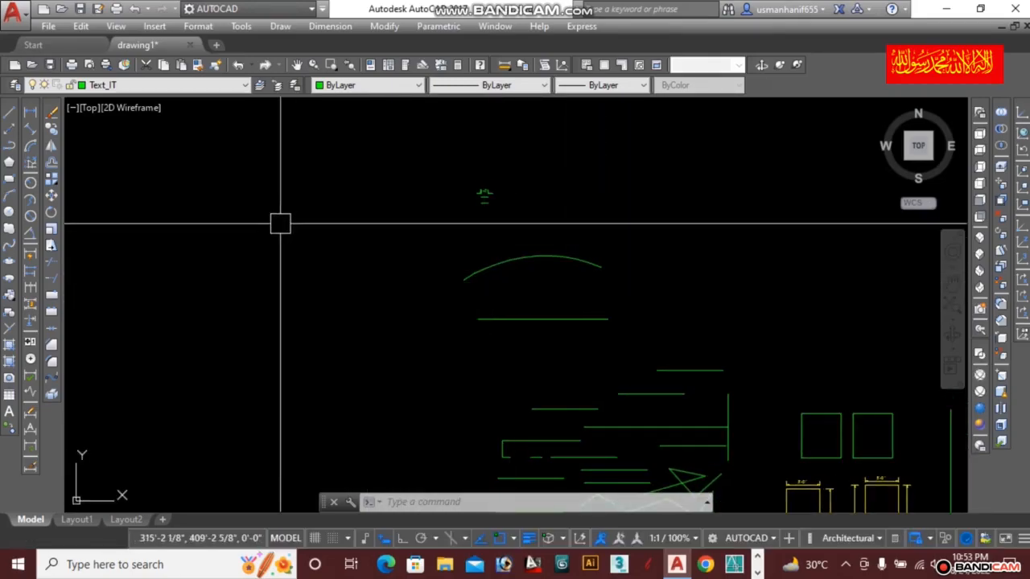
scroll(282, 223, up, 2)
scroll(616, 177, up, 3)
scroll(703, 164, up, 3)
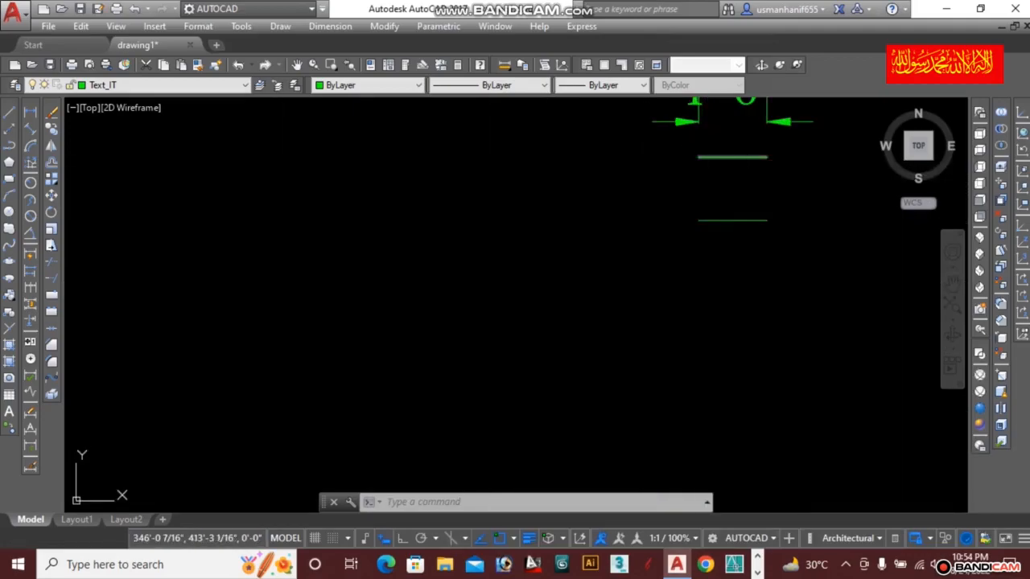
scroll(728, 170, down, 7)
scroll(717, 228, up, 3)
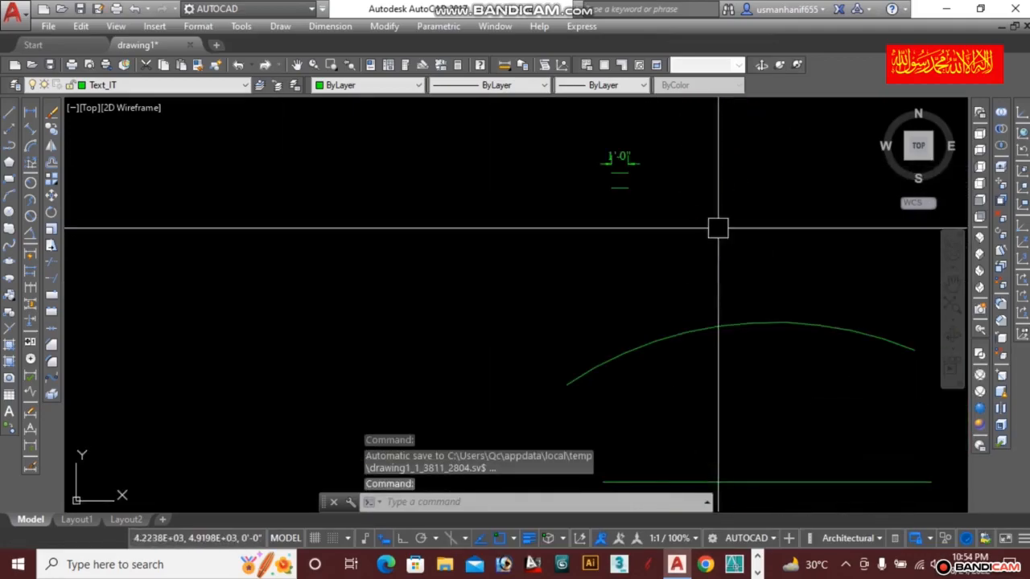
scroll(611, 161, up, 4)
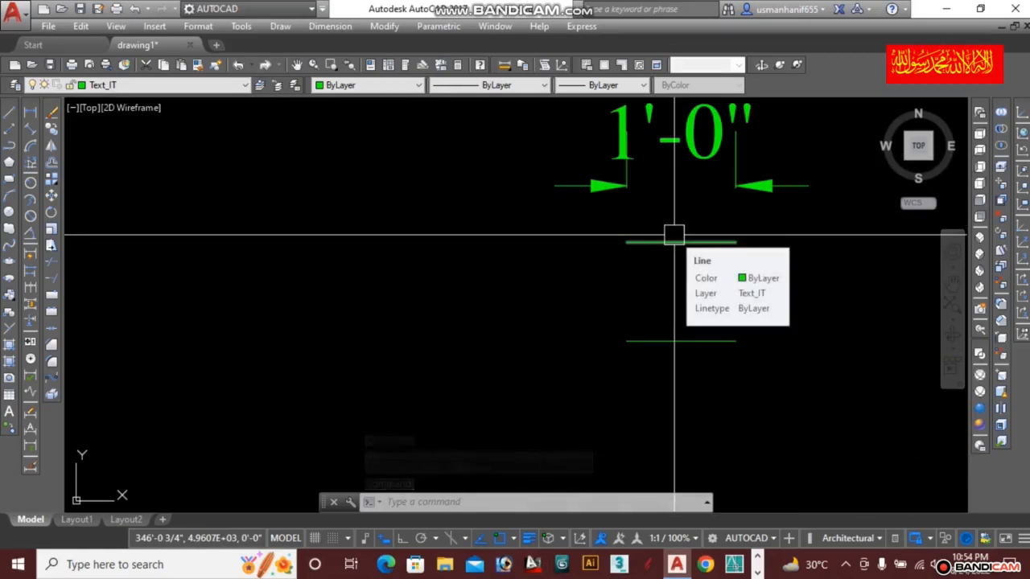
Copy the left yellow 5'-0" by 10'-0" rectangle, without its dimensions, into the empty area far to the left of the drawing
scroll(674, 235, down, 7)
middle_drag(550, 311, 464, 289)
scroll(445, 310, up, 2)
middle_drag(710, 465, 545, 339)
scroll(712, 429, up, 5)
text(co)
key(Return)
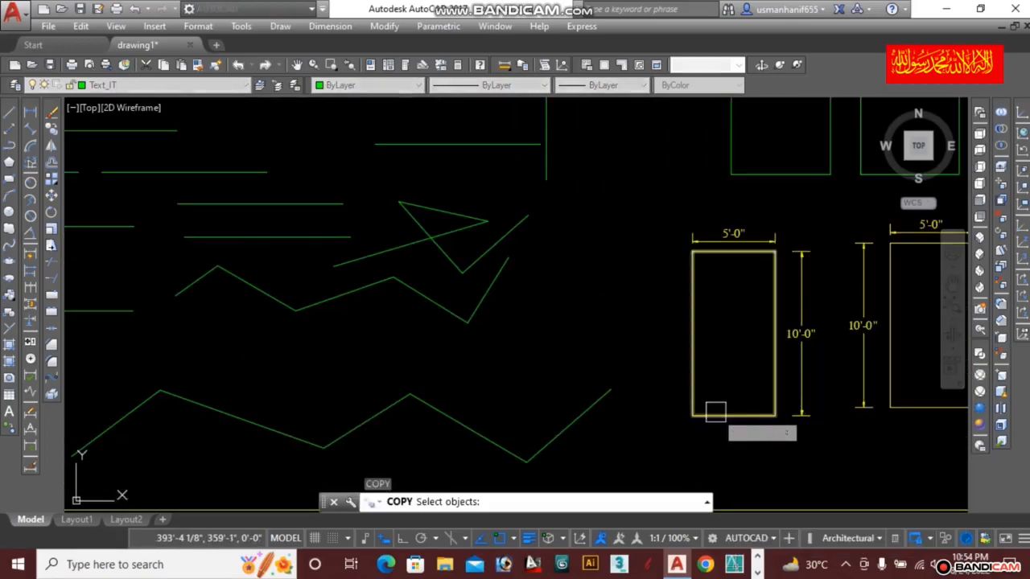
click(715, 411)
key(Return)
scroll(720, 371, down, 6)
middle_drag(588, 352, 699, 343)
click(899, 347)
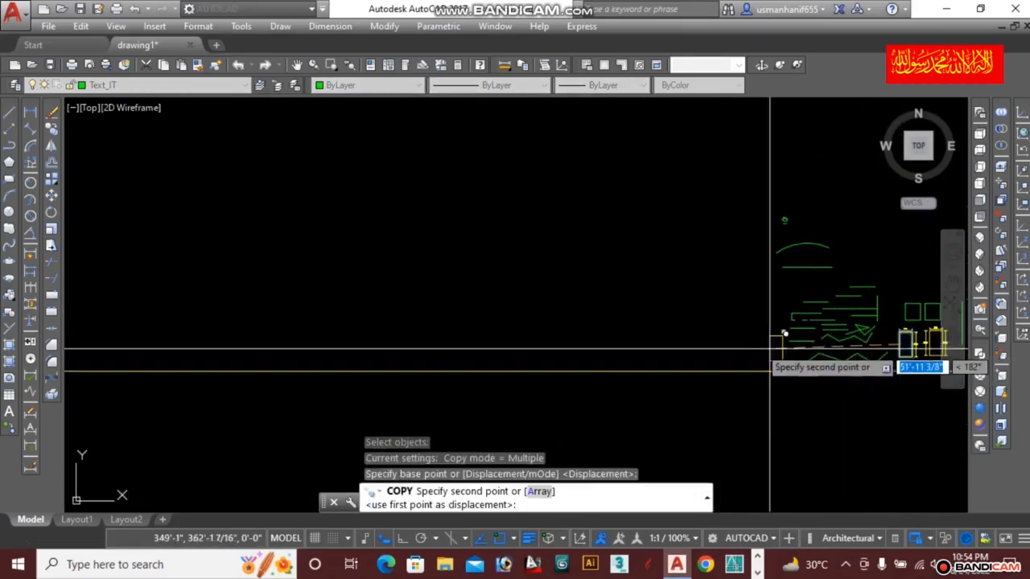
click(700, 345)
key(Escape)
Scale the copied yellow rectangle by a factor of 2 from its lower-left corner
scroll(729, 351, up, 9)
scroll(563, 304, down, 4)
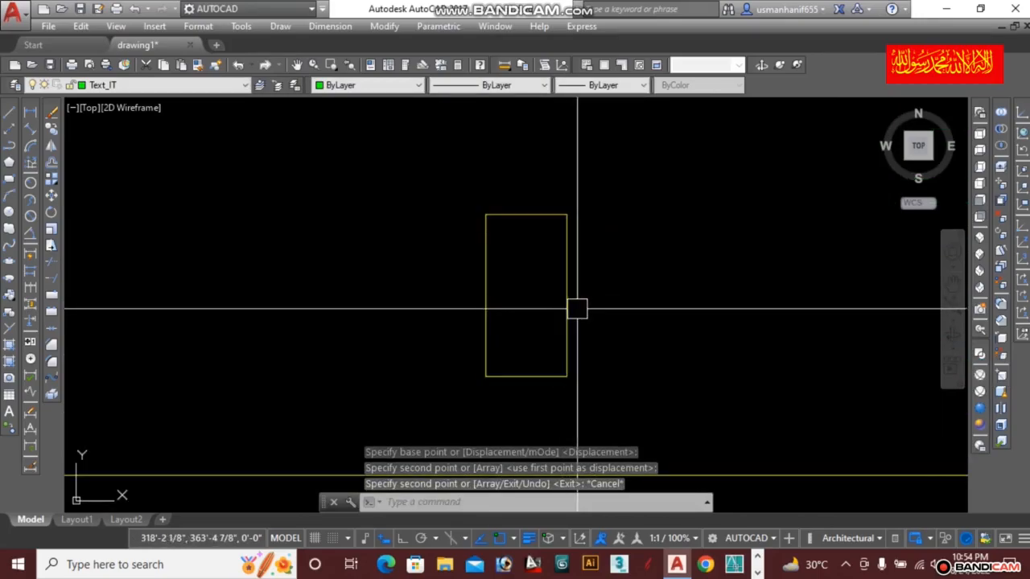
text(SC)
key(Return)
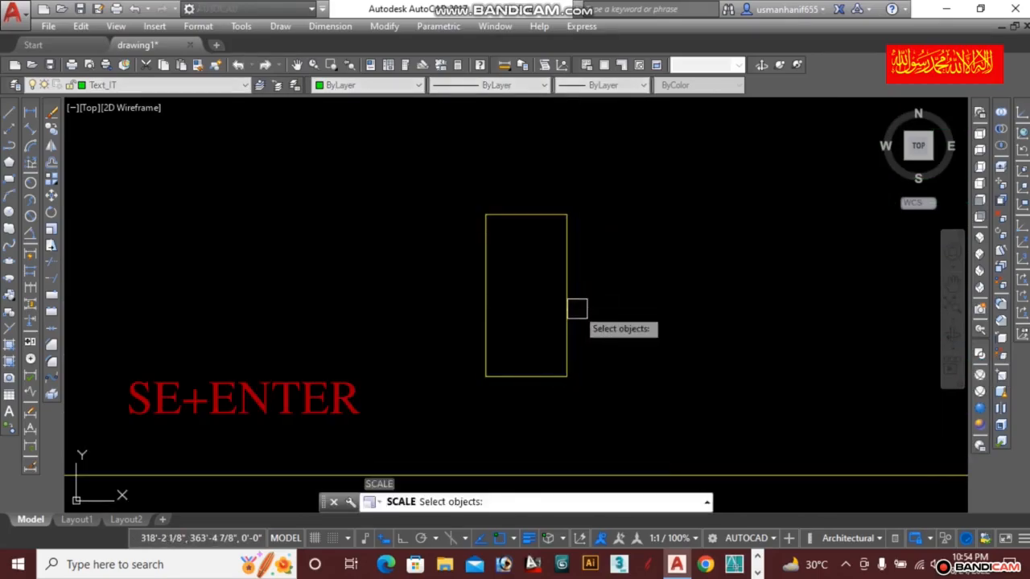
click(566, 326)
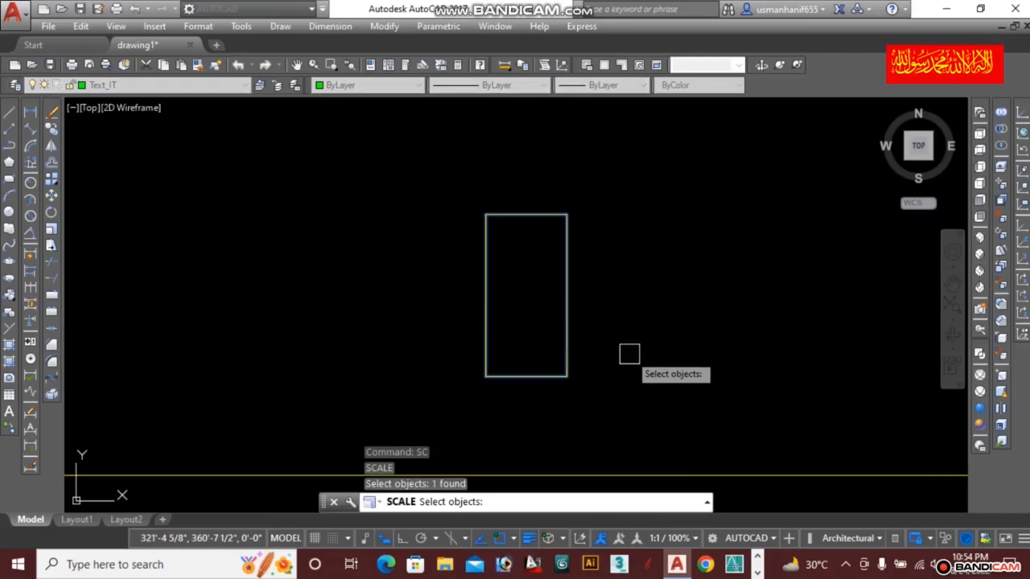
key(Return)
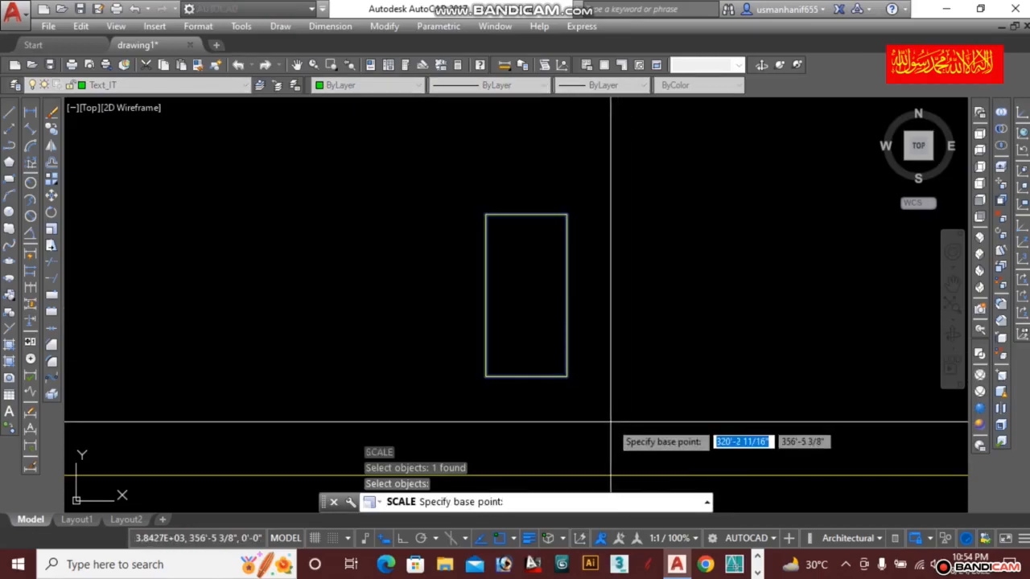
click(485, 376)
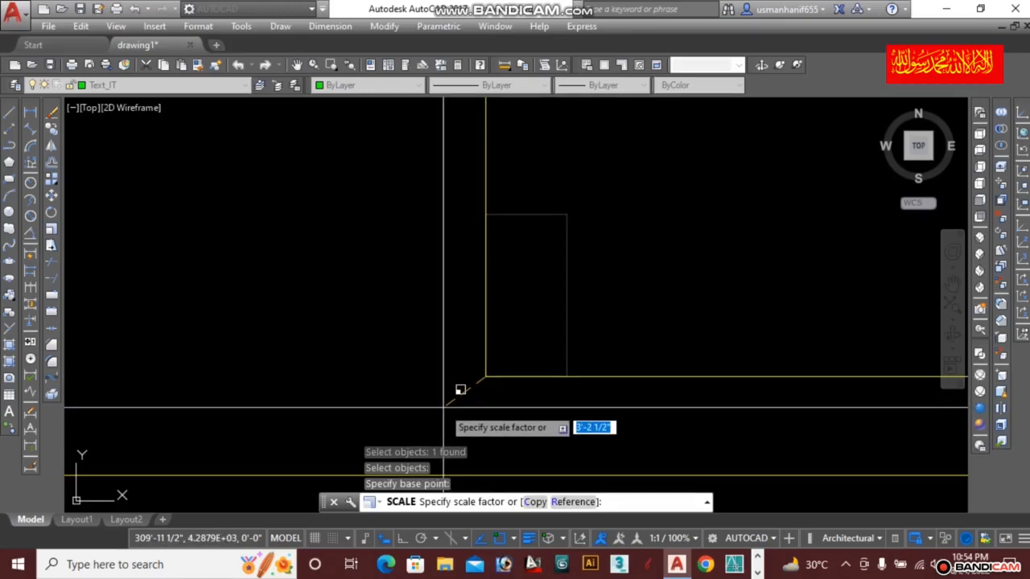
key(BackSpace)
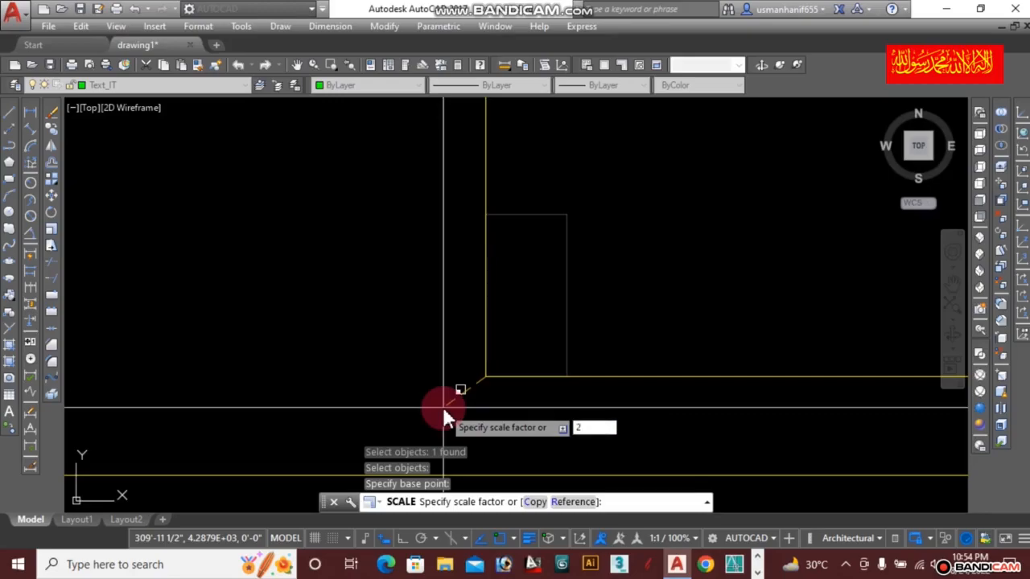
text(2)
key(Return)
scroll(531, 352, down, 5)
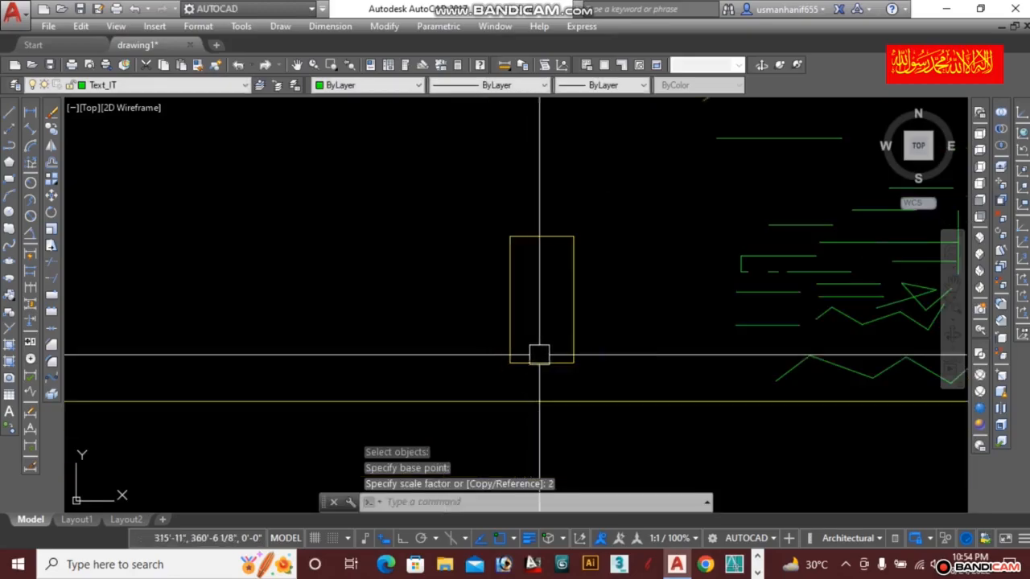
Add an aligned dimension to the top edge of the scaled rectangle, placed above it
scroll(548, 345, up, 3)
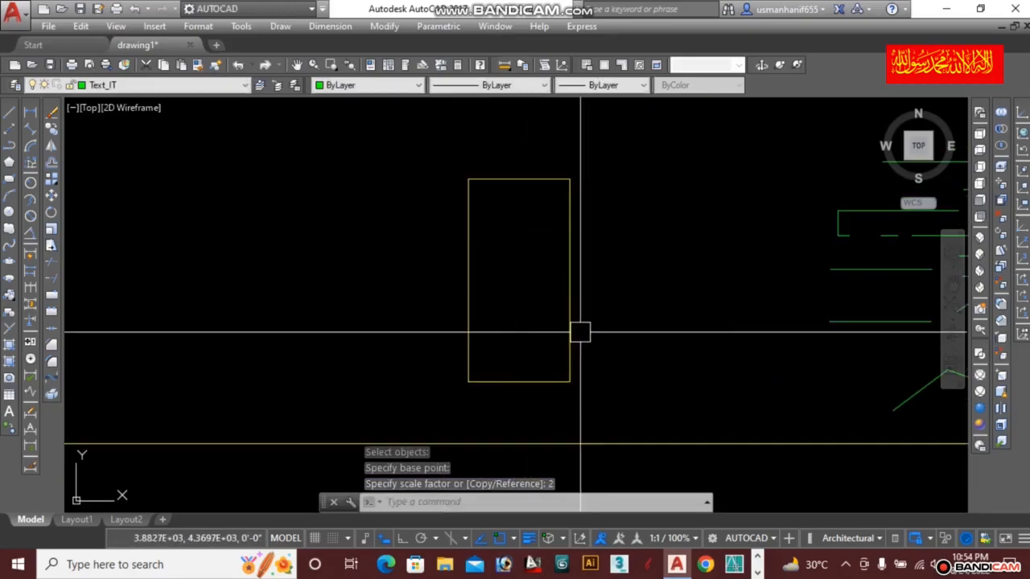
text(DAL)
key(Return)
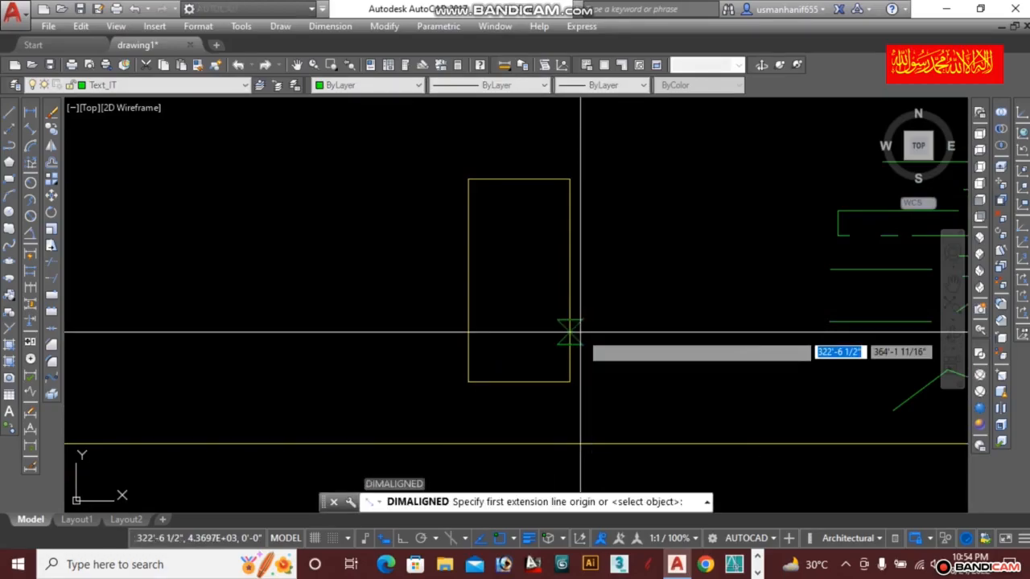
key(Return)
scroll(605, 301, down, 5)
scroll(625, 268, up, 5)
scroll(653, 329, down, 10)
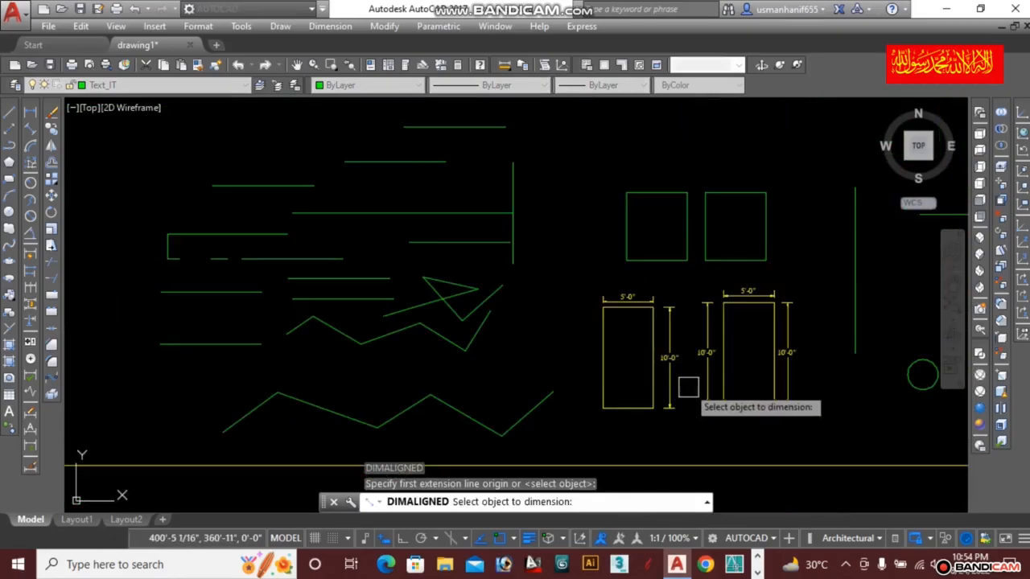
scroll(527, 332, up, 9)
click(392, 253)
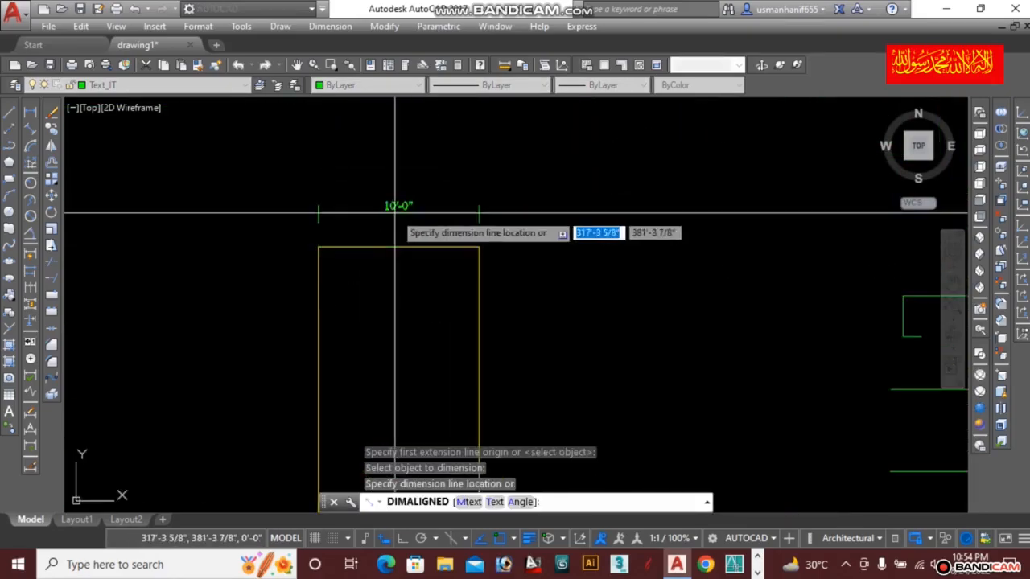
click(391, 212)
Add an aligned dimension to the right edge of the scaled rectangle, placed just outside it
key(Return)
scroll(480, 314, down, 4)
click(480, 366)
scroll(492, 354, up, 6)
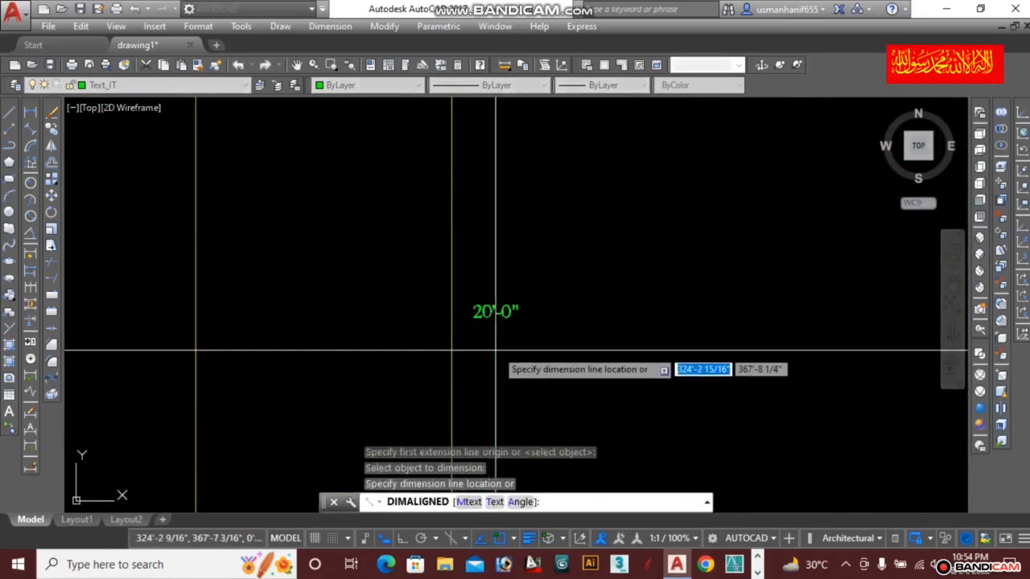
scroll(536, 313, down, 5)
scroll(538, 316, up, 2)
scroll(538, 316, down, 2)
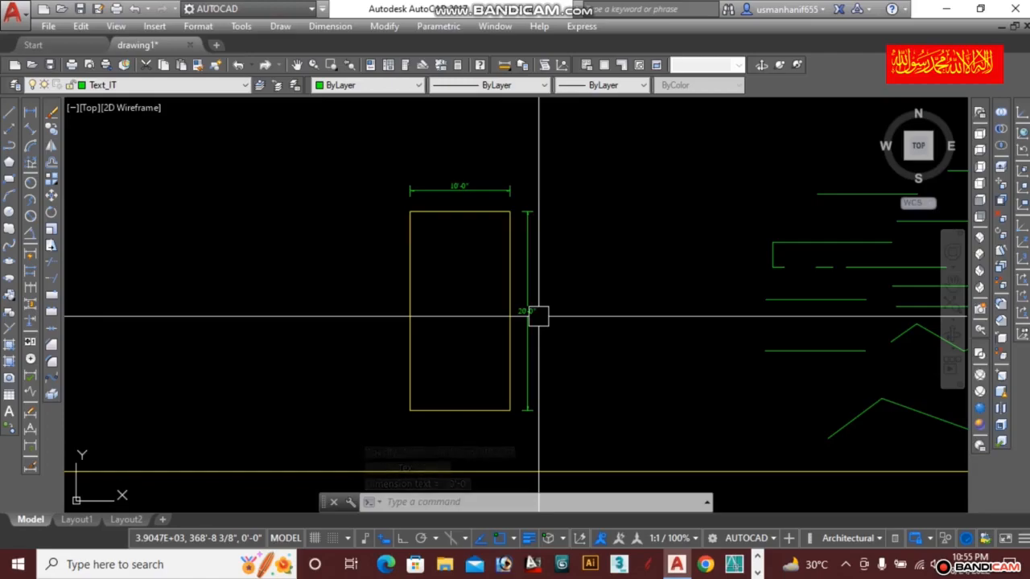
Scale the rectangle together with its two dimensions by a factor of .5 from the rectangle's lower-left corner
text(sc)
key(Return)
click(536, 169)
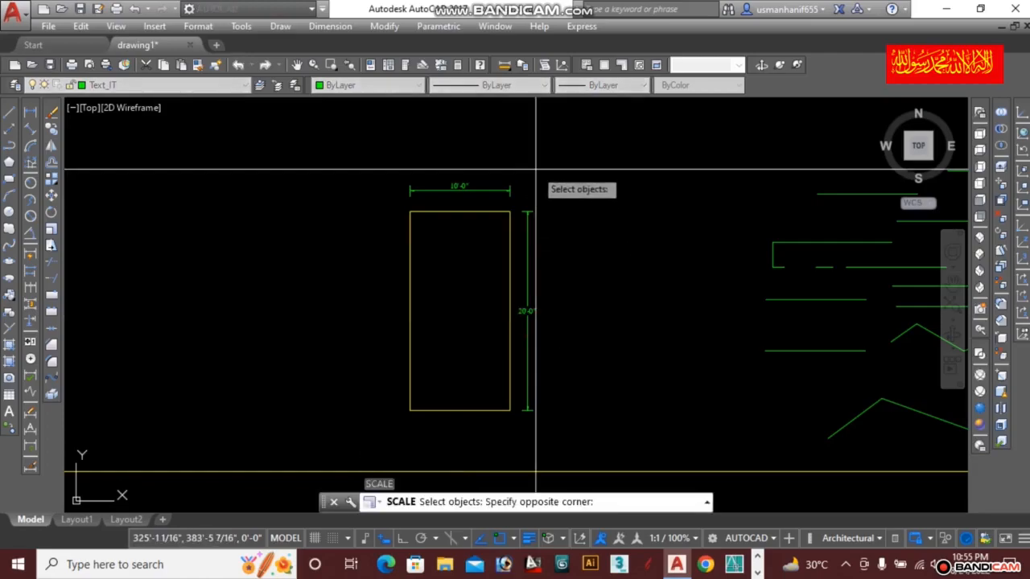
click(391, 421)
key(Return)
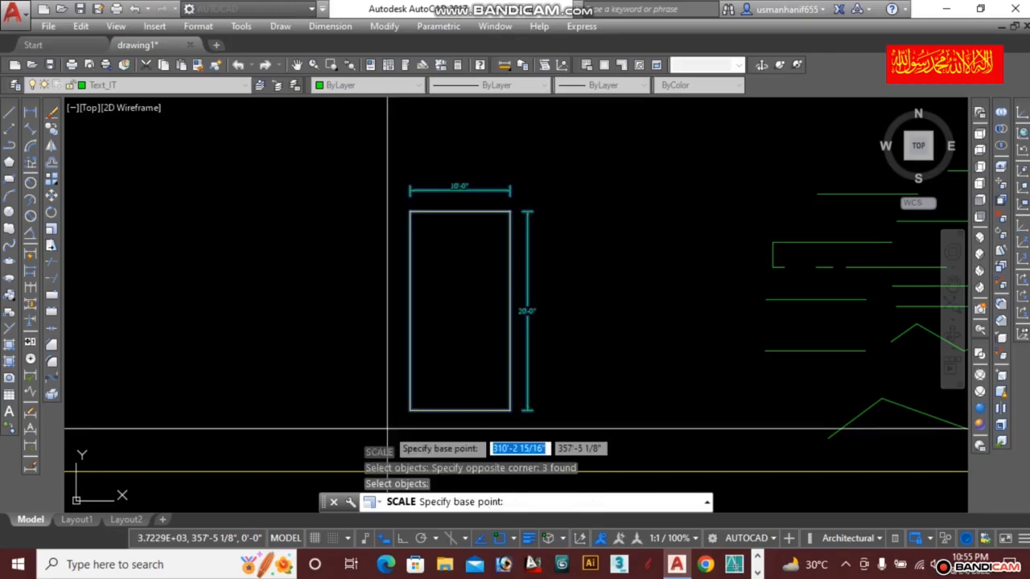
click(410, 410)
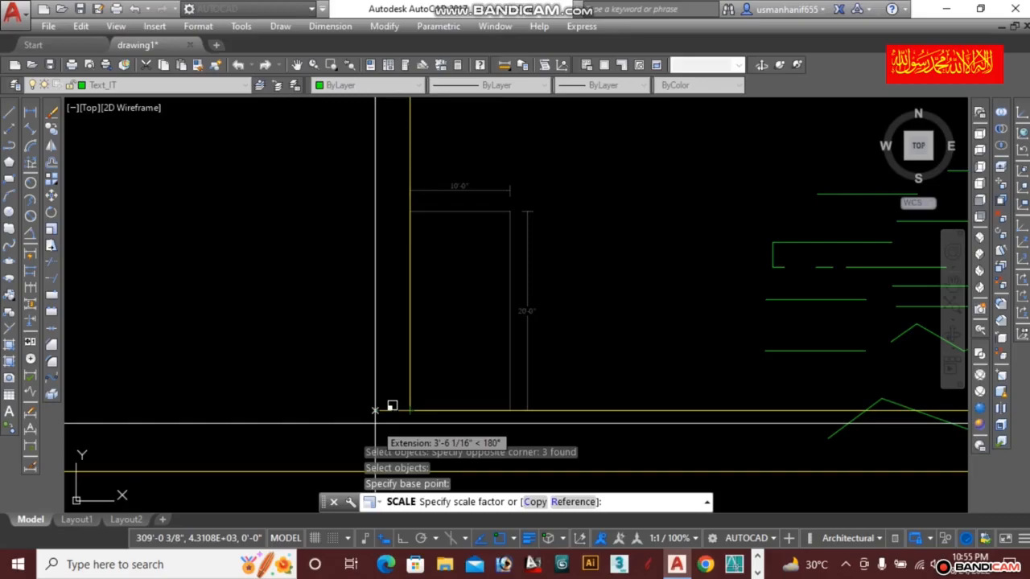
text(.5)
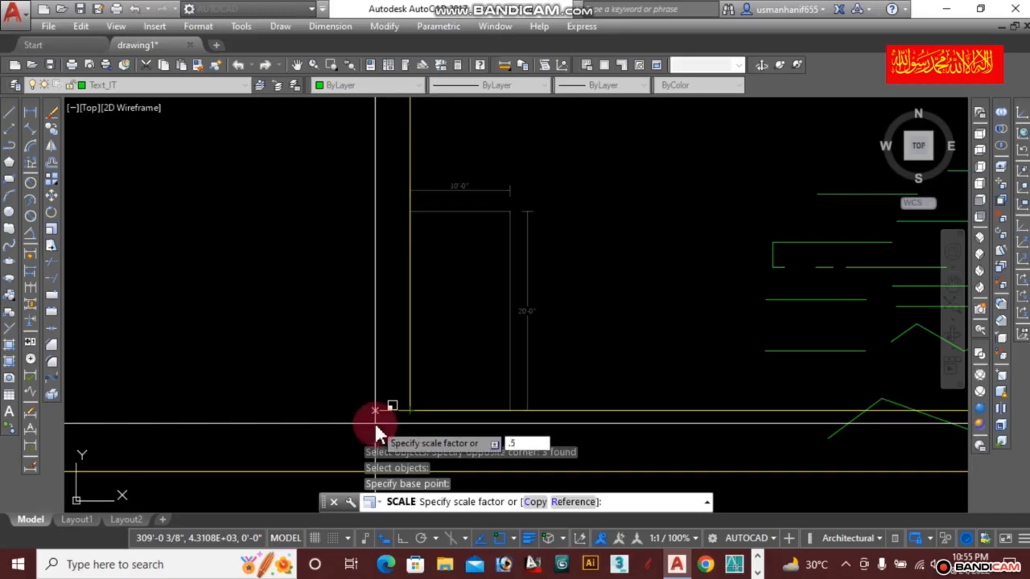
key(Return)
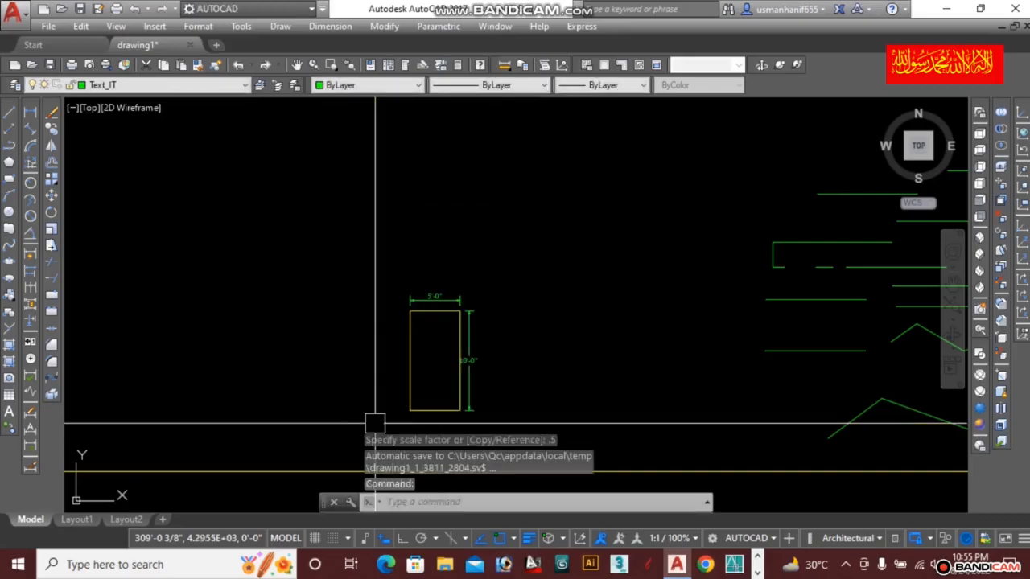
Erase the width and height dimensions of the copied rectangle
scroll(428, 361, up, 2)
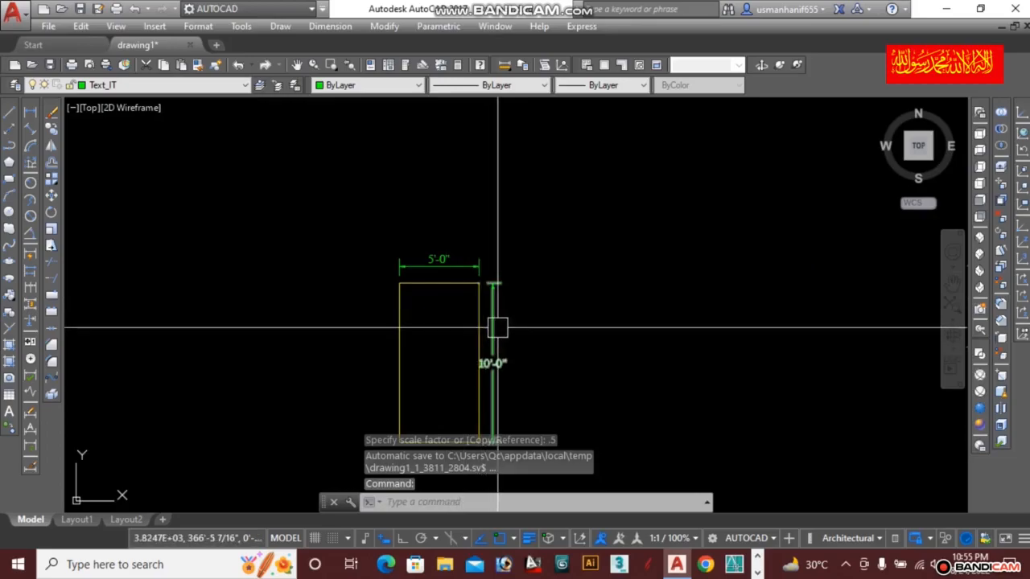
scroll(515, 326, down, 4)
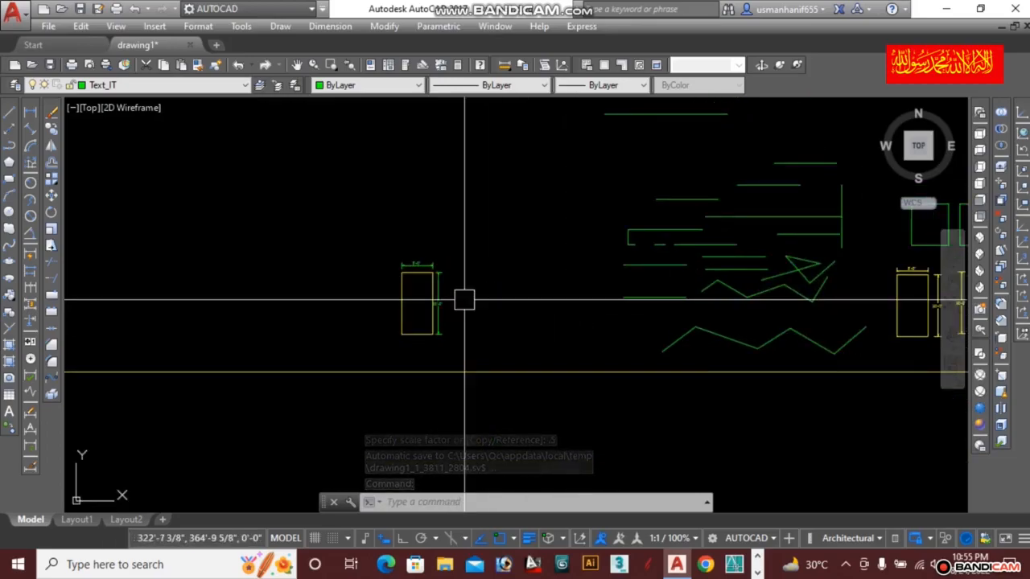
scroll(464, 300, up, 6)
scroll(451, 321, down, 3)
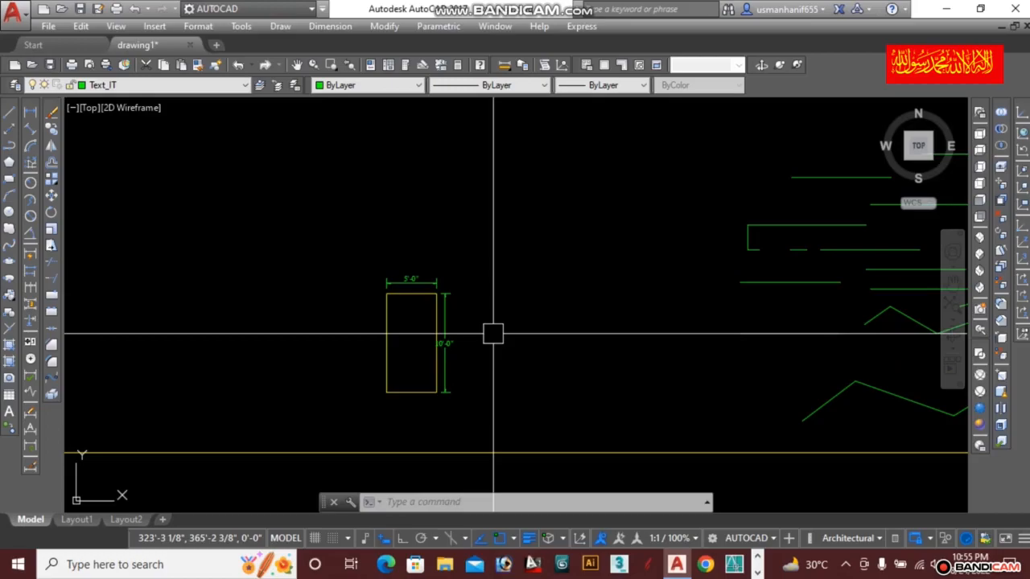
scroll(390, 285, up, 2)
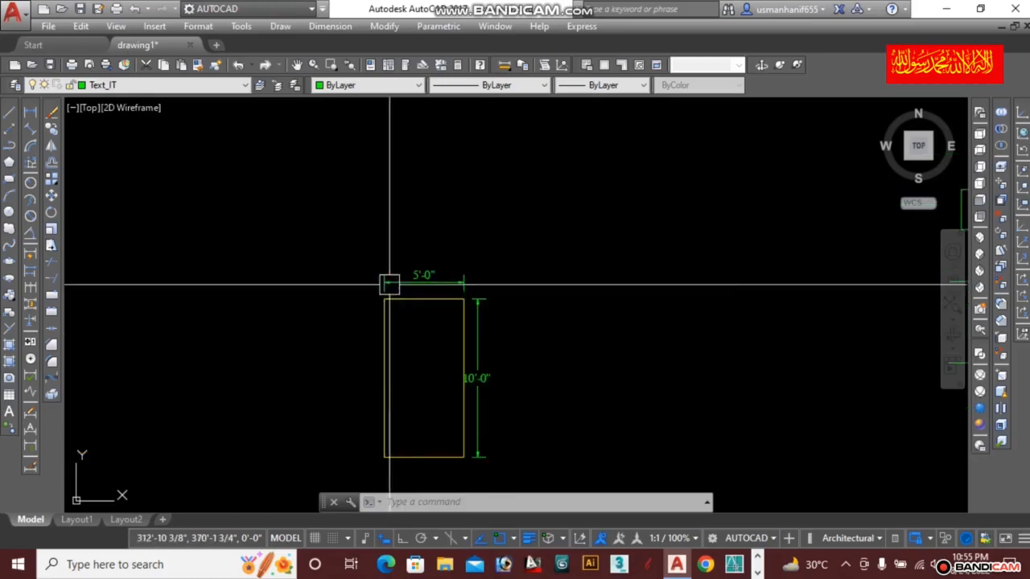
text(e)
key(space)
click(432, 281)
key(space)
key(space)
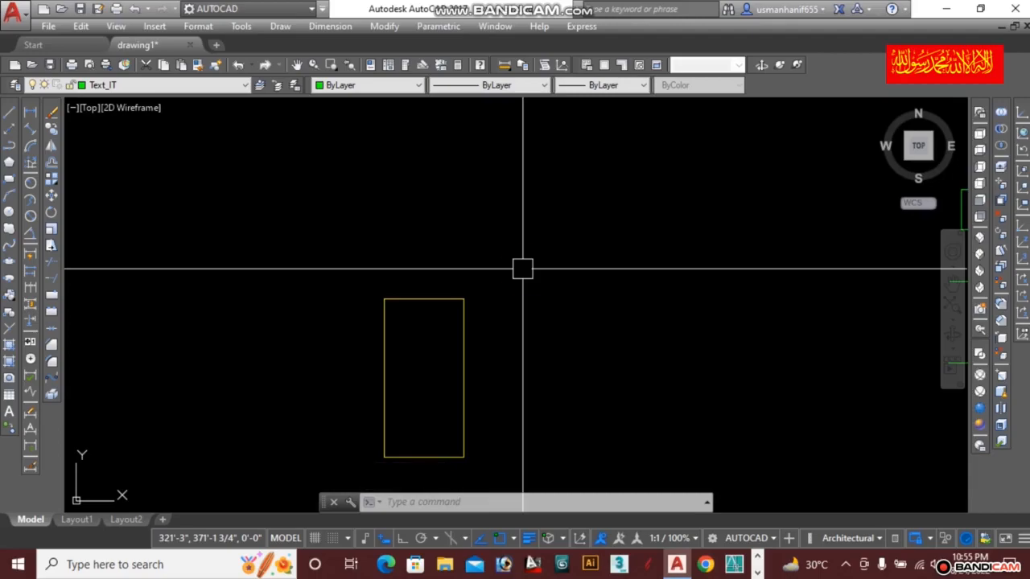
text(s)
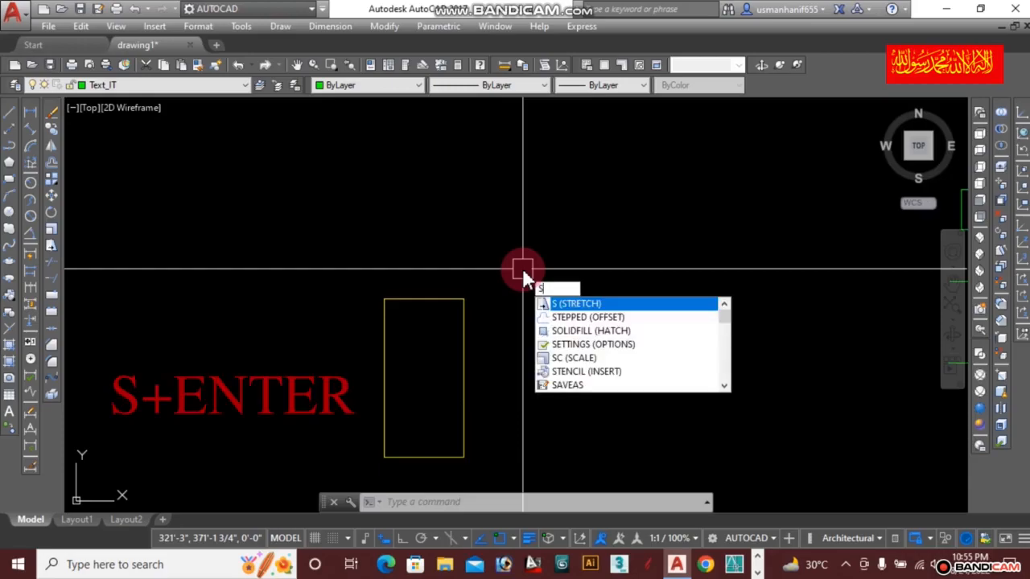
key(Return)
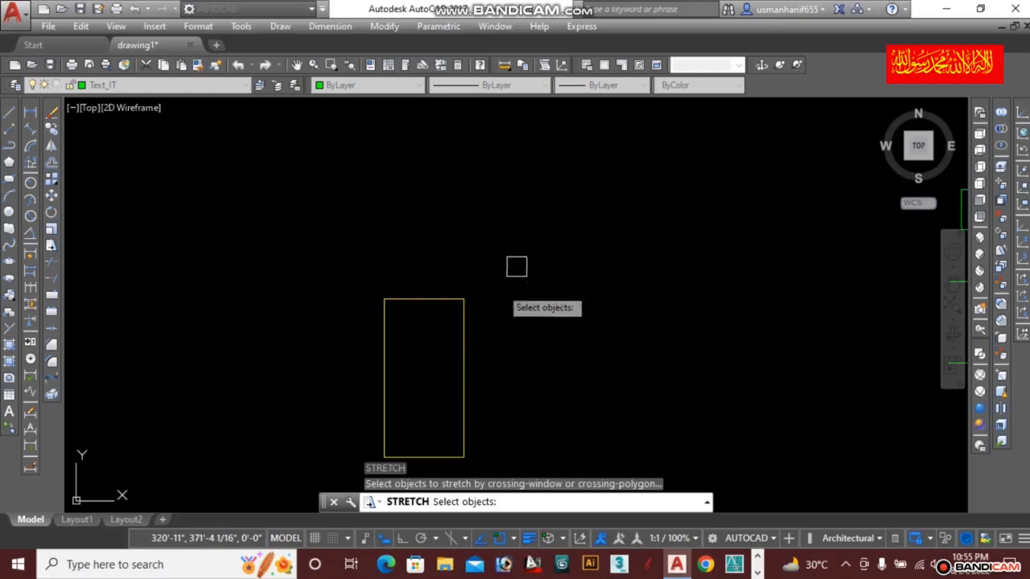
middle_drag(457, 328, 526, 289)
scroll(510, 274, up, 2)
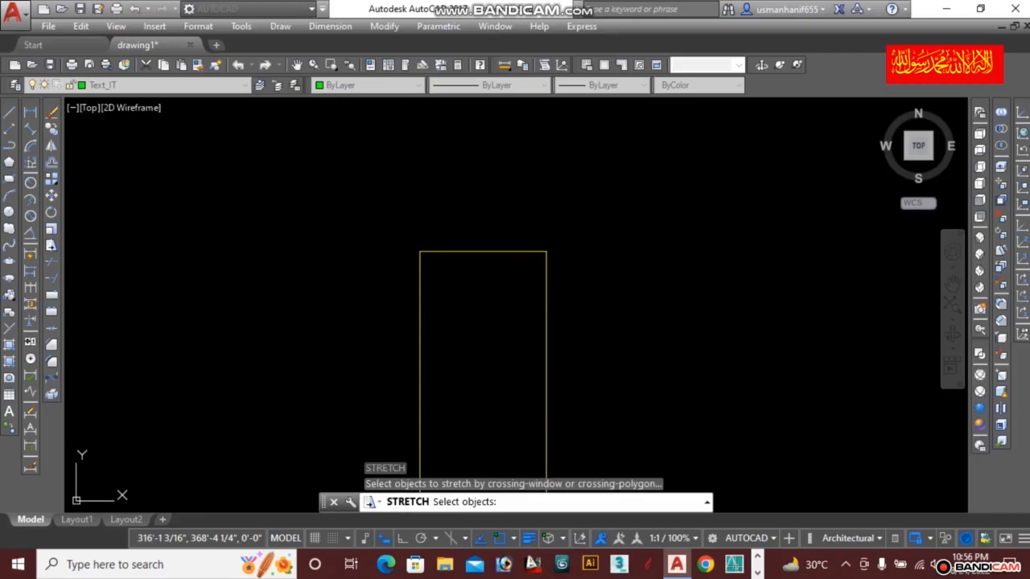
key(Escape)
Stretch the rectangle's upper end, selected with a crossing window, 24 inches straight upward with Ortho on
text(s)
key(Return)
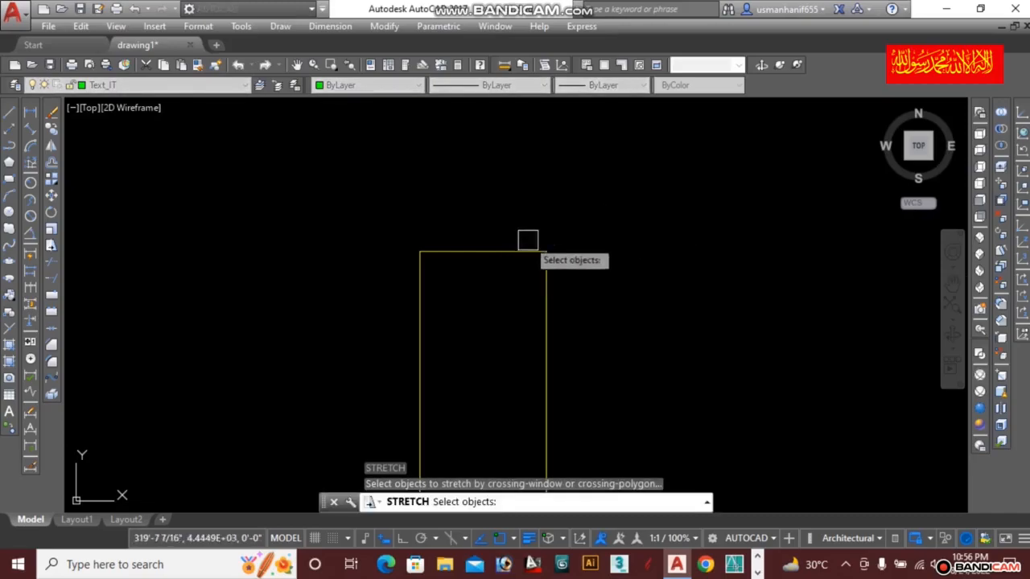
scroll(505, 251, down, 2)
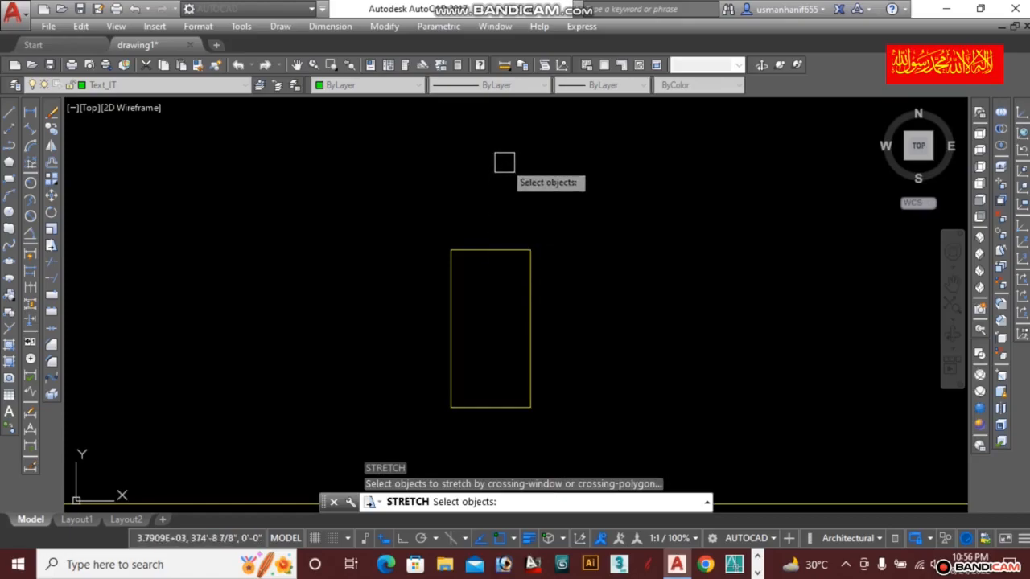
click(561, 225)
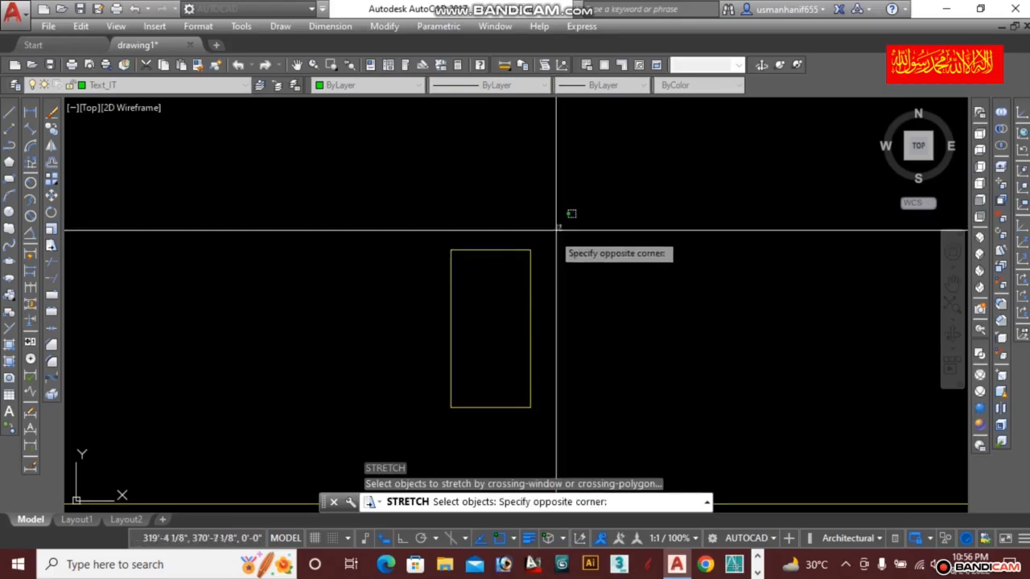
scroll(433, 249, up, 2)
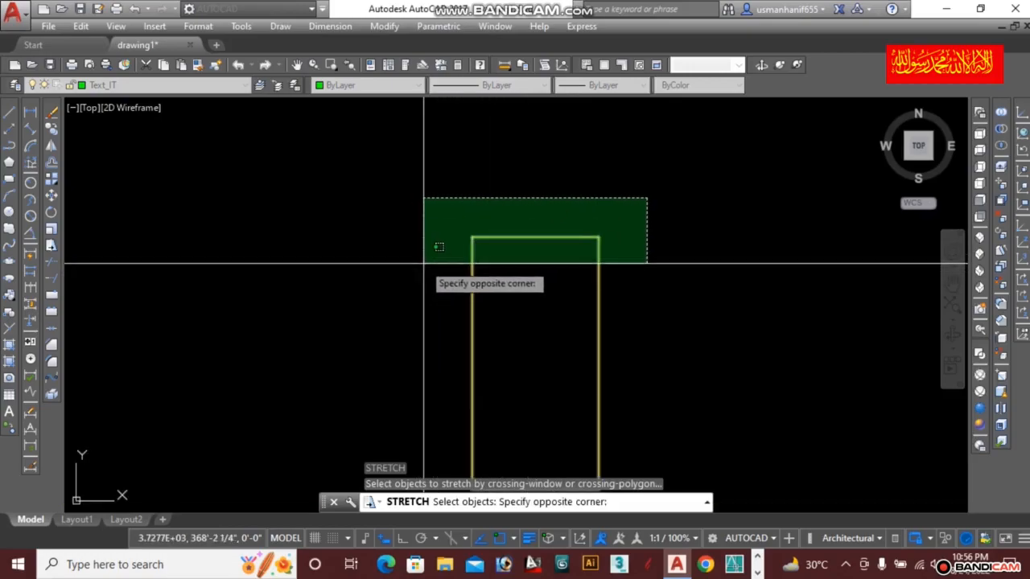
click(439, 246)
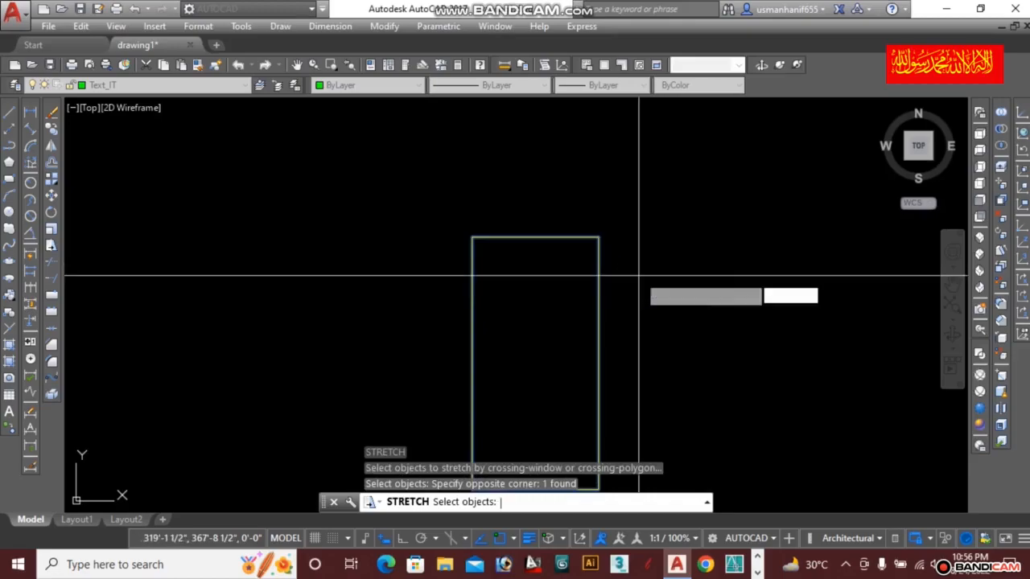
key(Return)
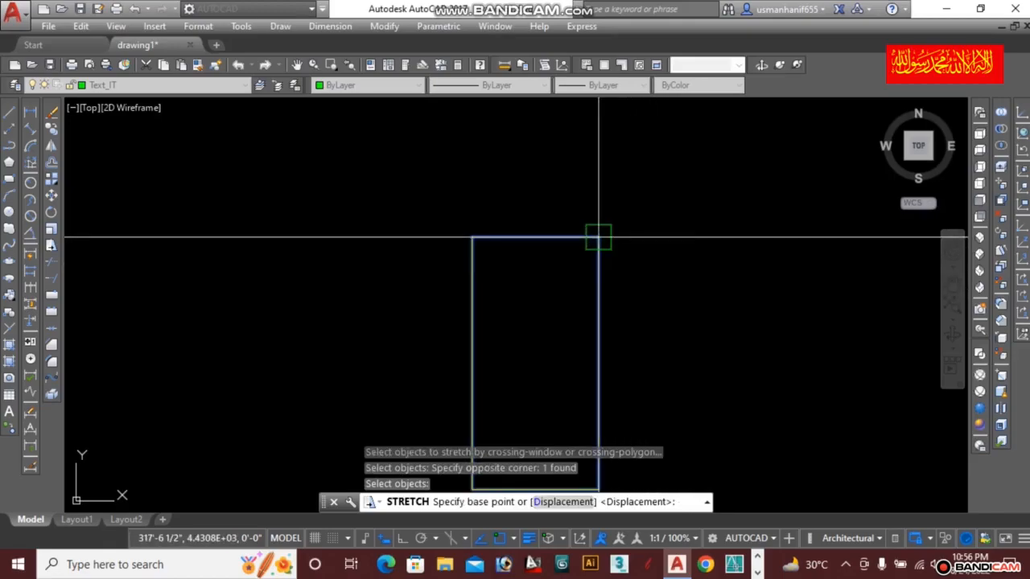
click(667, 268)
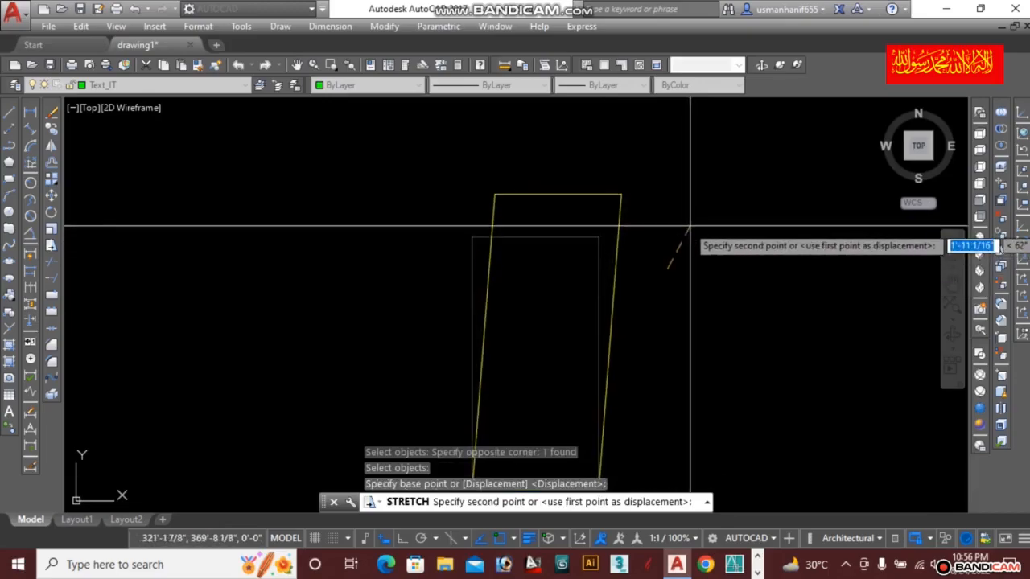
key(F8)
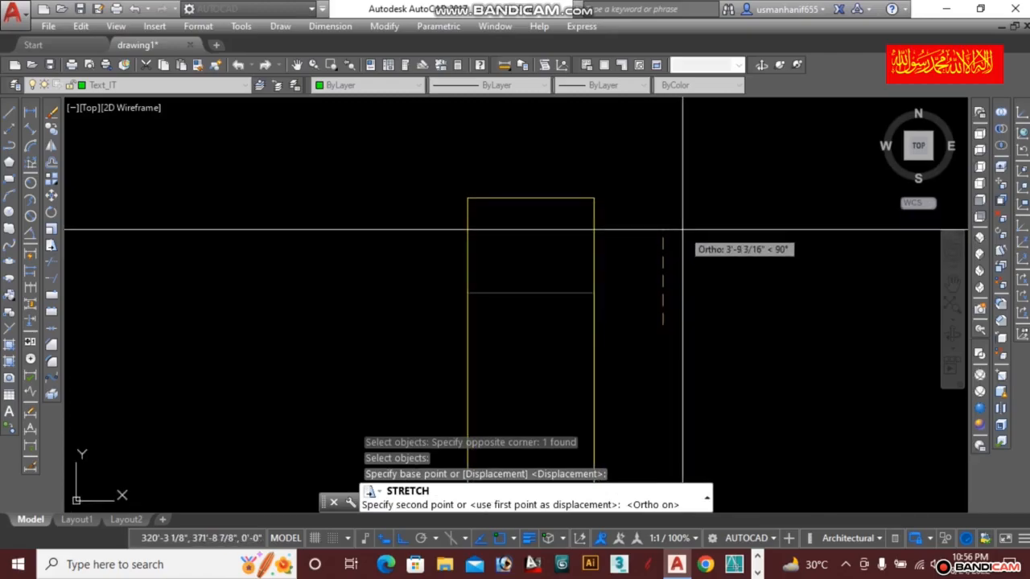
text(24)
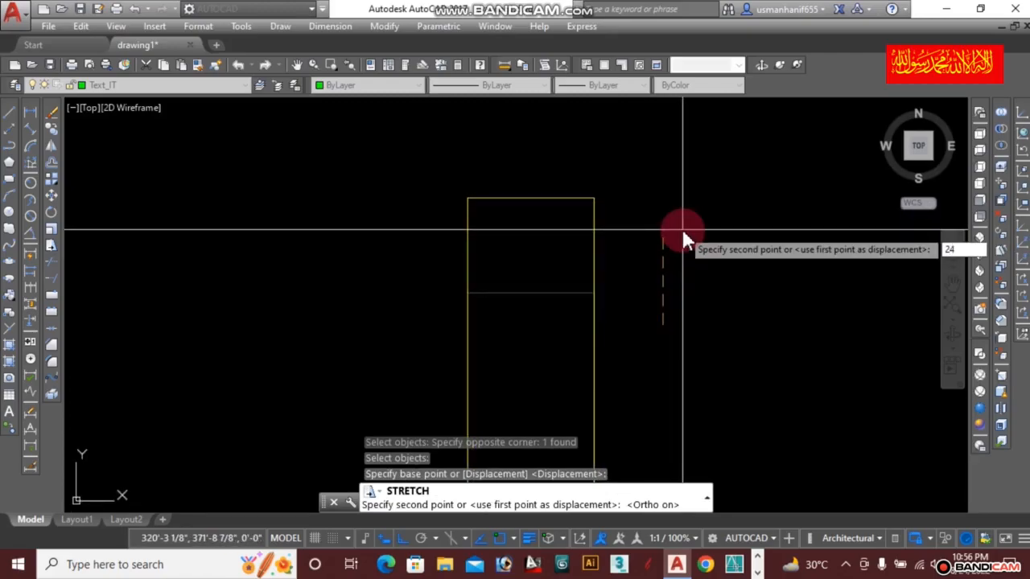
key(Return)
Add an aligned dimension to the stretched rectangle's right edge, placed just outside it
scroll(564, 286, down, 4)
scroll(502, 315, up, 2)
text(DA)
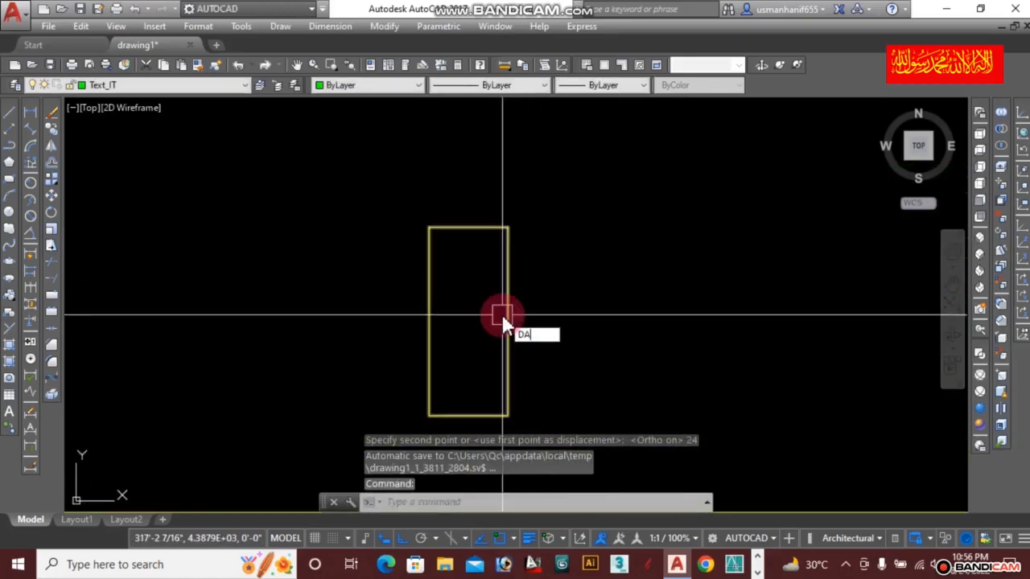
text(L)
key(Return)
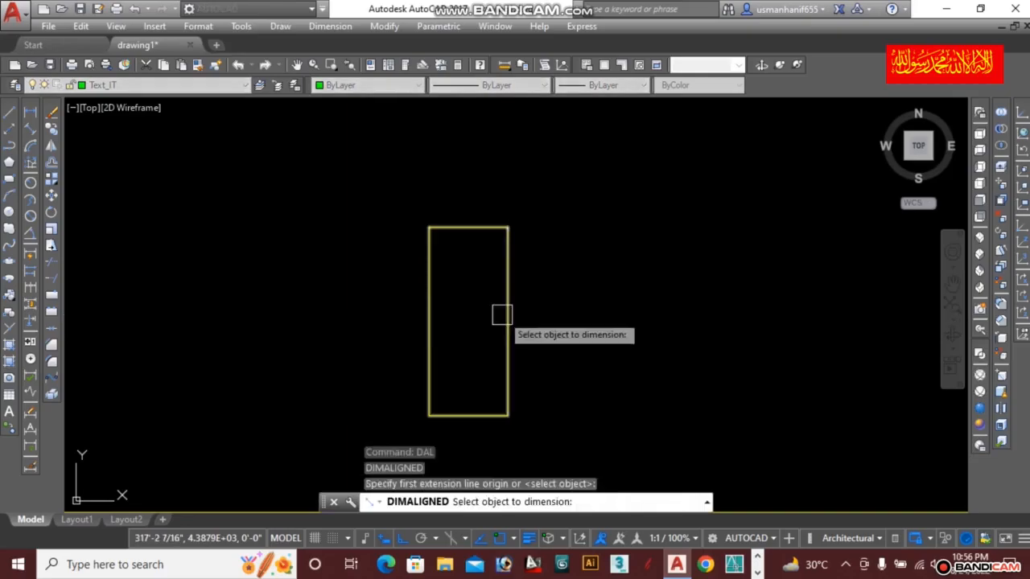
click(509, 314)
click(536, 321)
scroll(542, 346, up, 2)
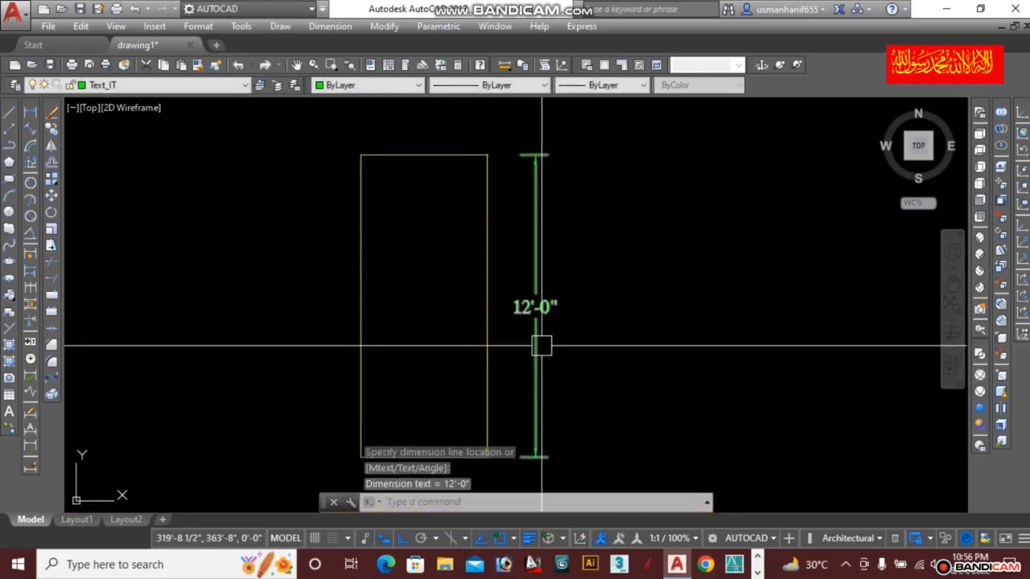
Erase the height dimension beside the rectangle
text(E)
key(Return)
click(542, 346)
click(473, 327)
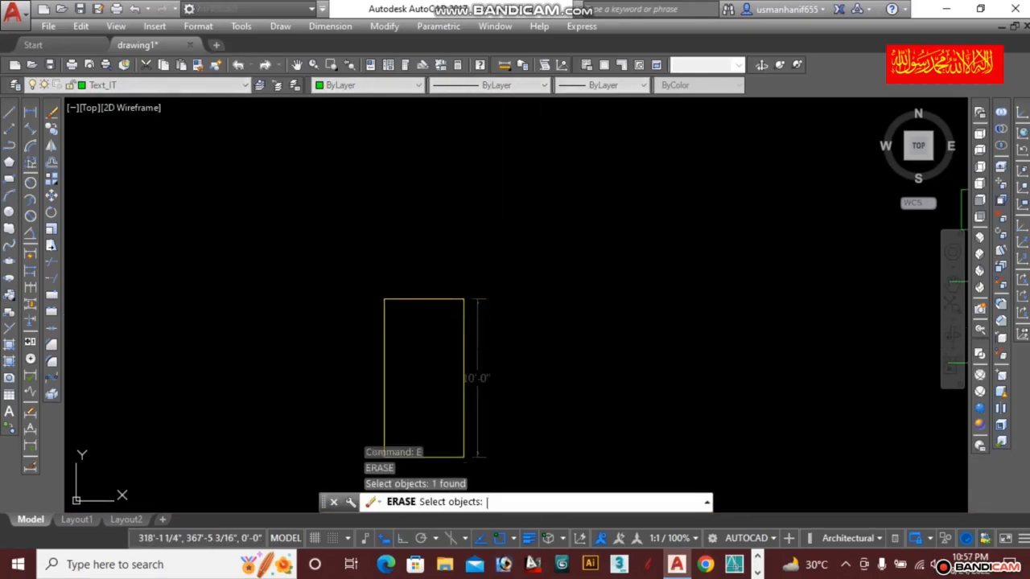
key(Return)
Check the rectangle's height with an aligned dimension between its right-hand corners, and erase that dimension
middle_drag(475, 326, 615, 299)
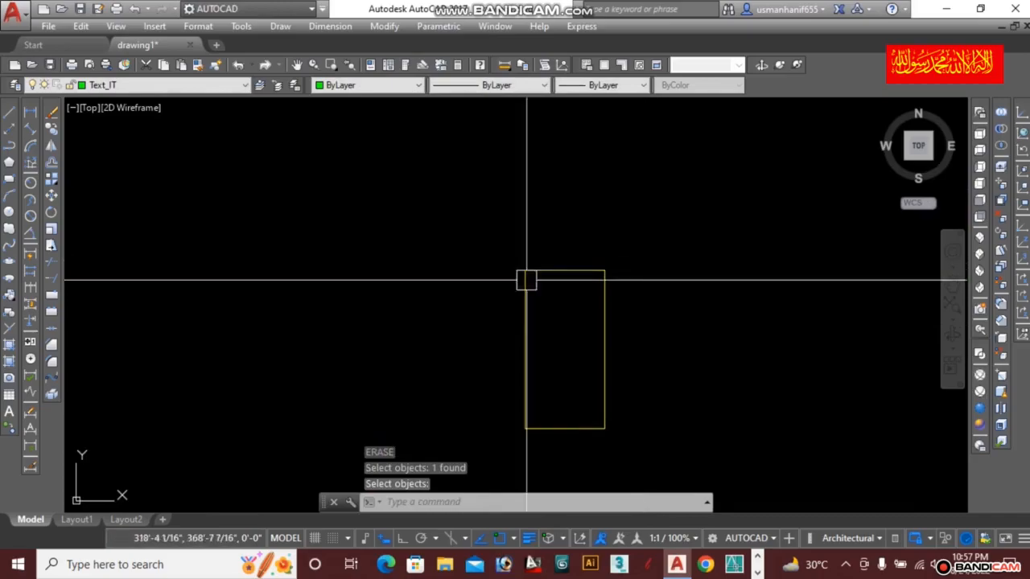
text(DAL)
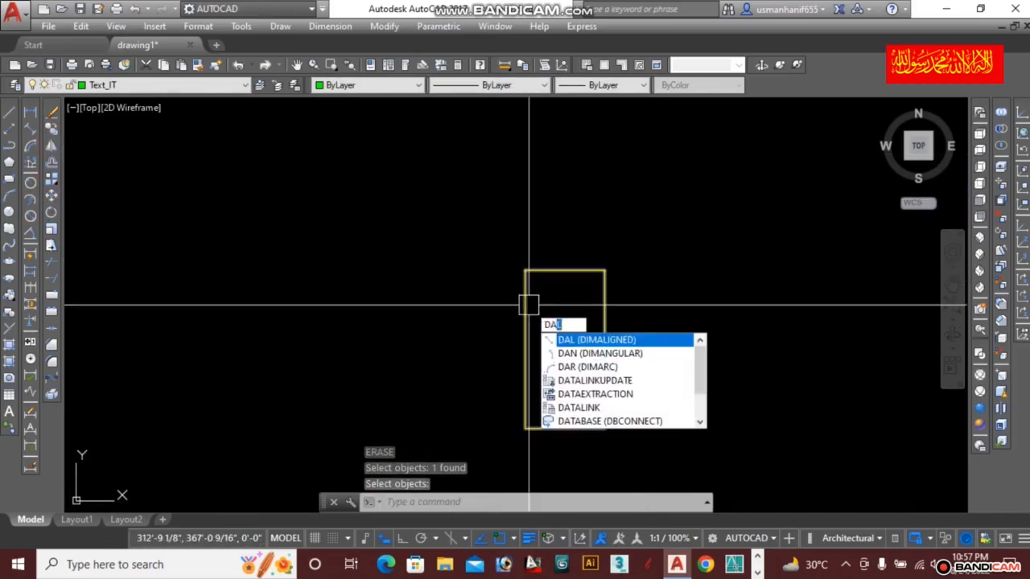
key(Return)
click(604, 429)
click(604, 429)
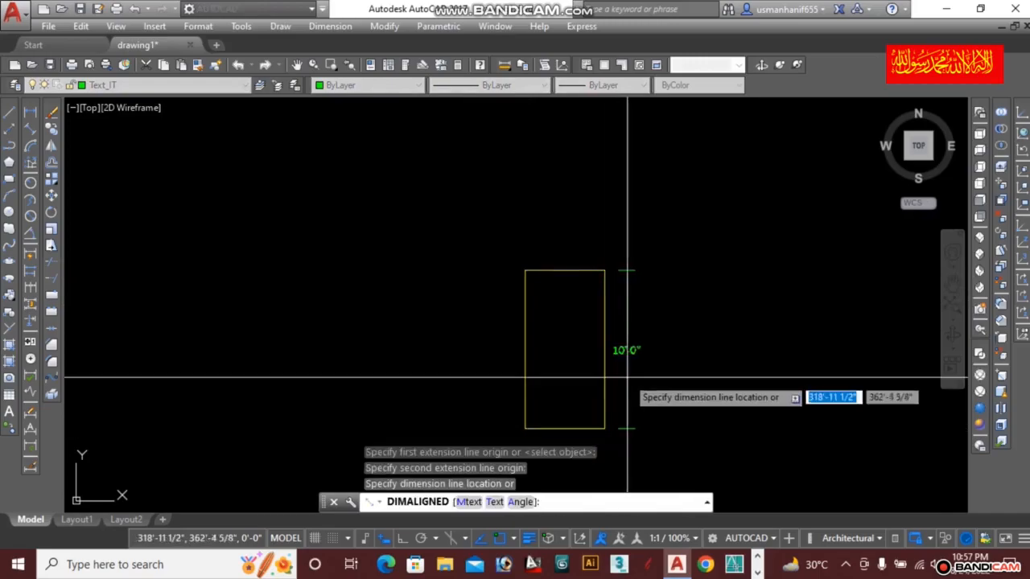
click(627, 377)
text(e)
key(Return)
click(637, 336)
key(Return)
Run Stretch on the rectangle picked directly instead of with a crossing window, displacing it 24 inches upward
text(s)
key(Return)
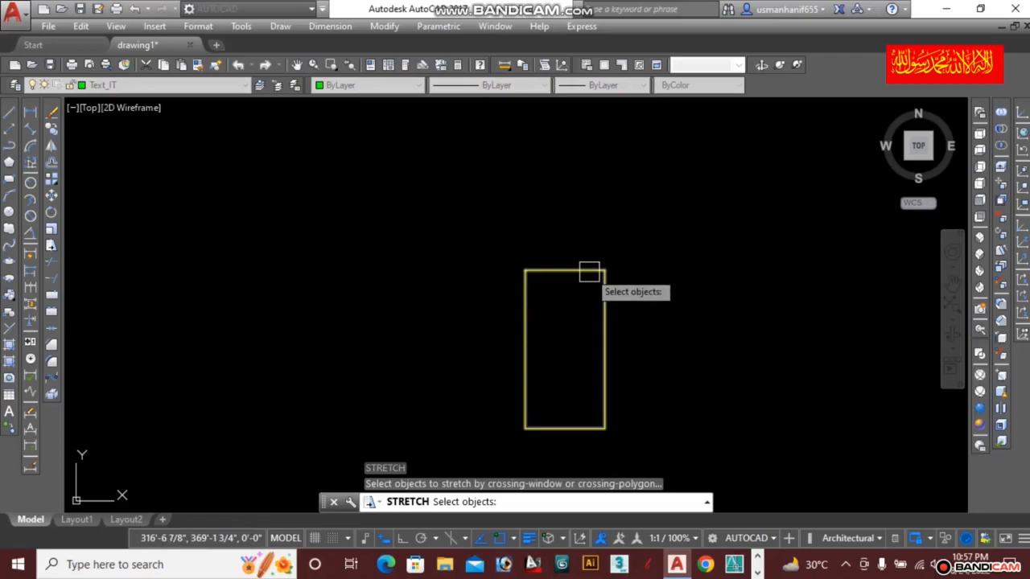
click(589, 272)
key(Return)
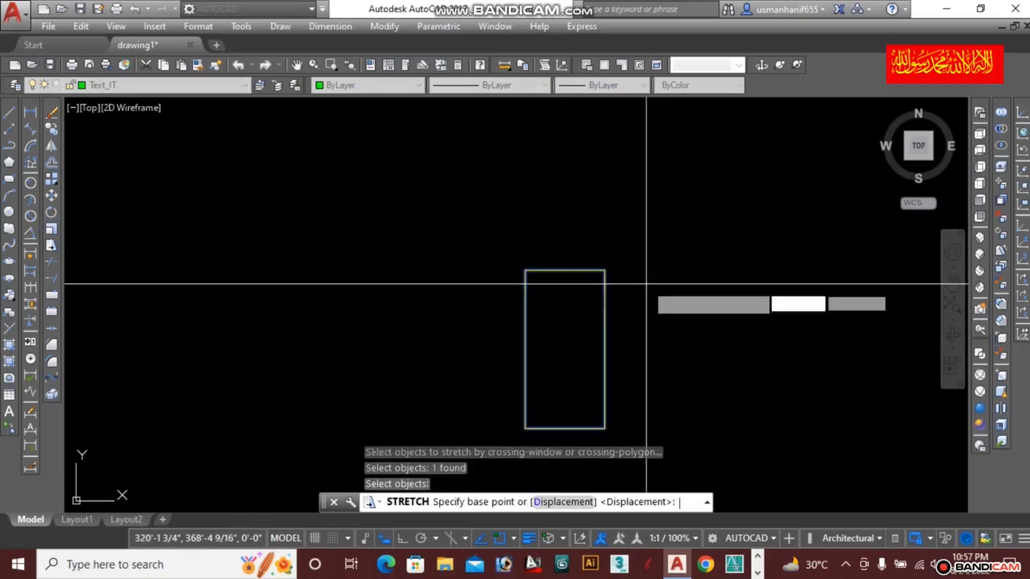
click(661, 281)
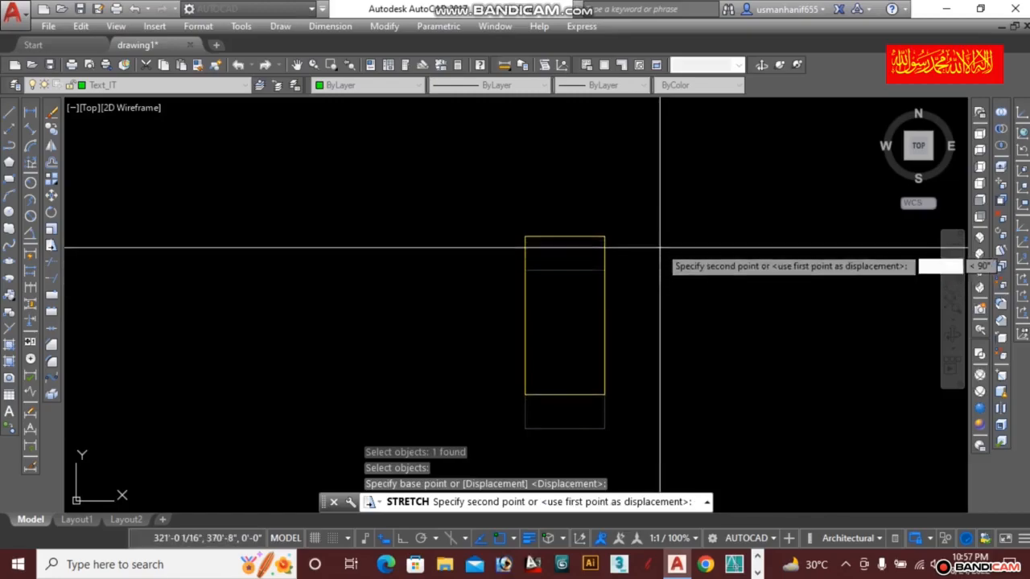
text(24)
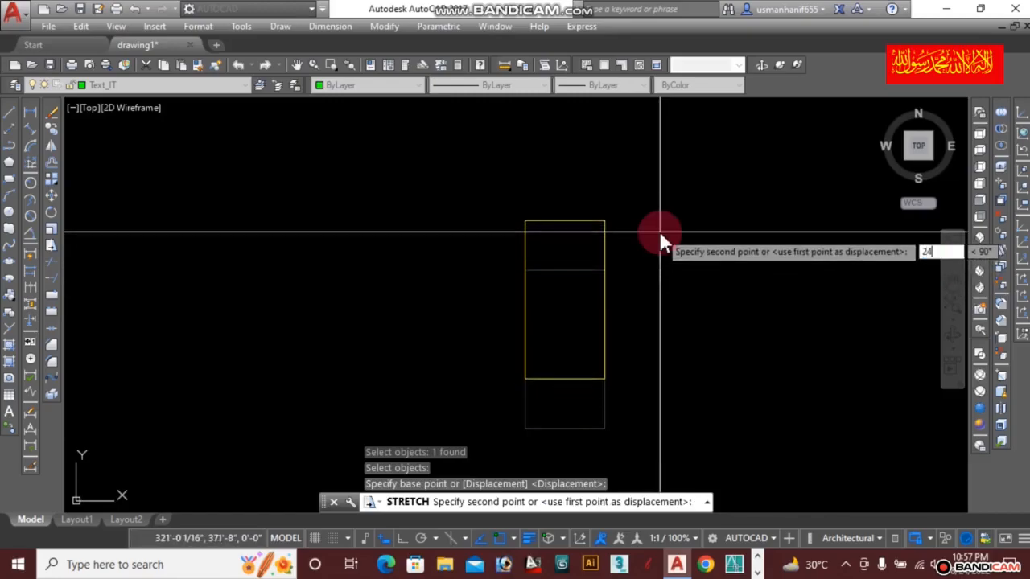
key(Return)
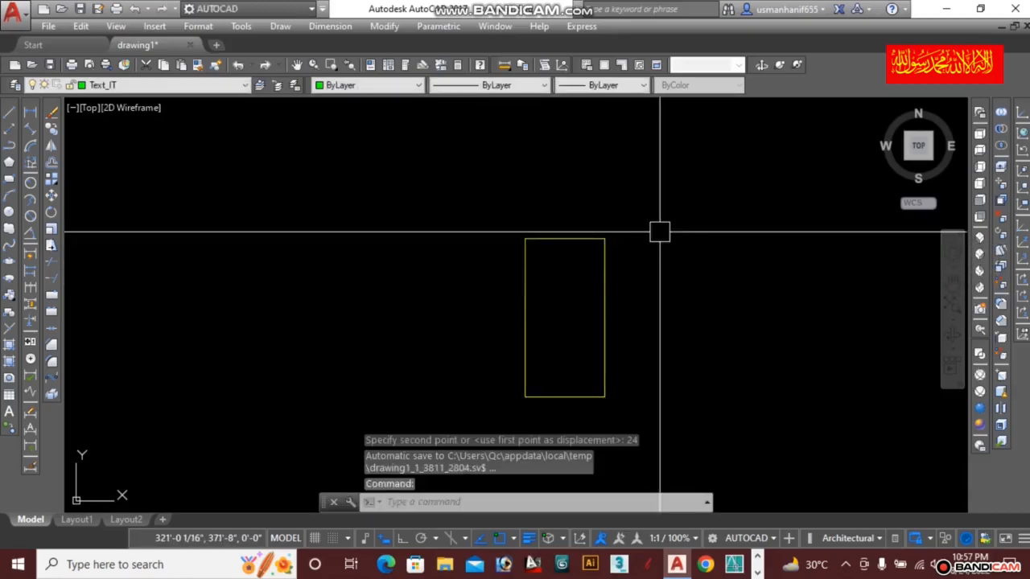
Check the height of the displaced rectangle with an aligned dimension on its right edge, and erase that dimension
text(DAL)
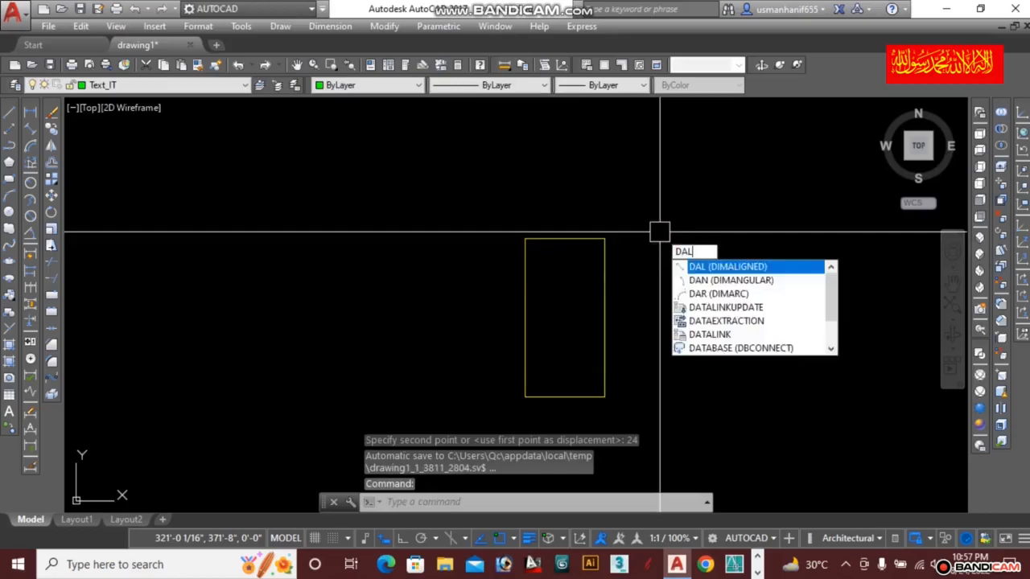
key(Return)
key(Return)
click(604, 281)
click(637, 322)
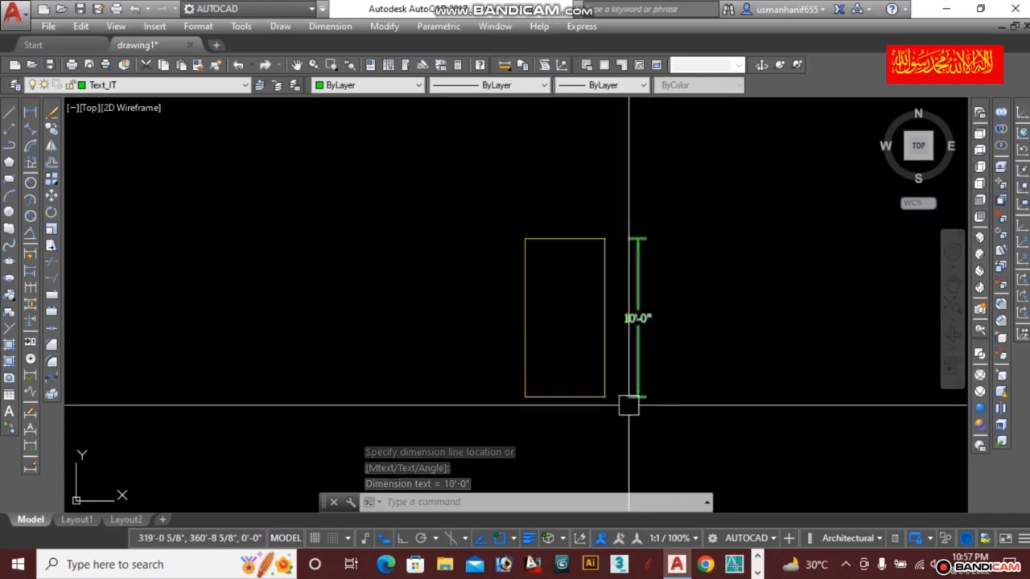
text(e)
key(Return)
click(644, 335)
key(Return)
key(Escape)
Stretch the rectangle's upper end, selected with a crossing window, 36 inches straight upward with Ortho on
scroll(584, 236, up, 2)
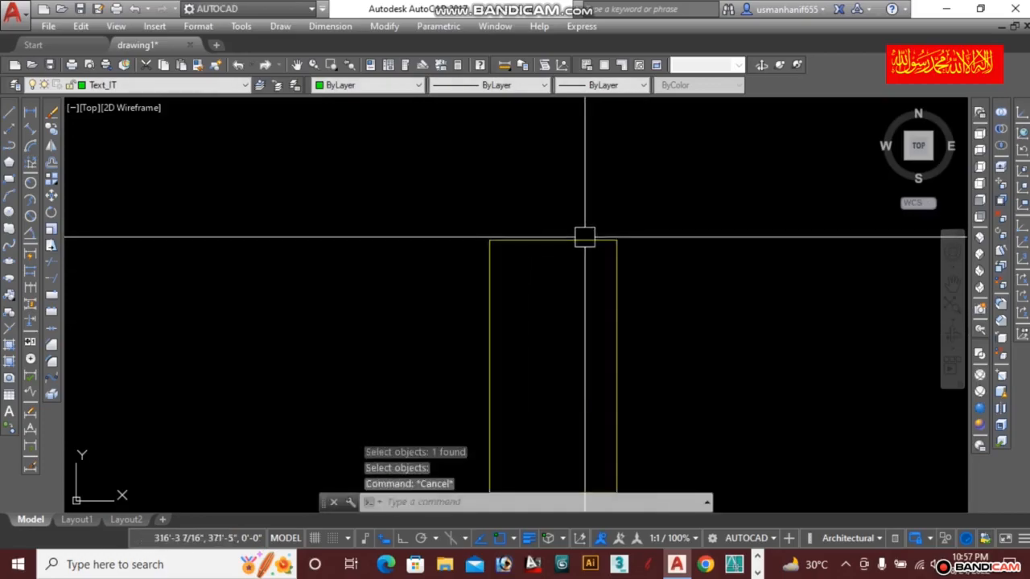
text(s)
key(Return)
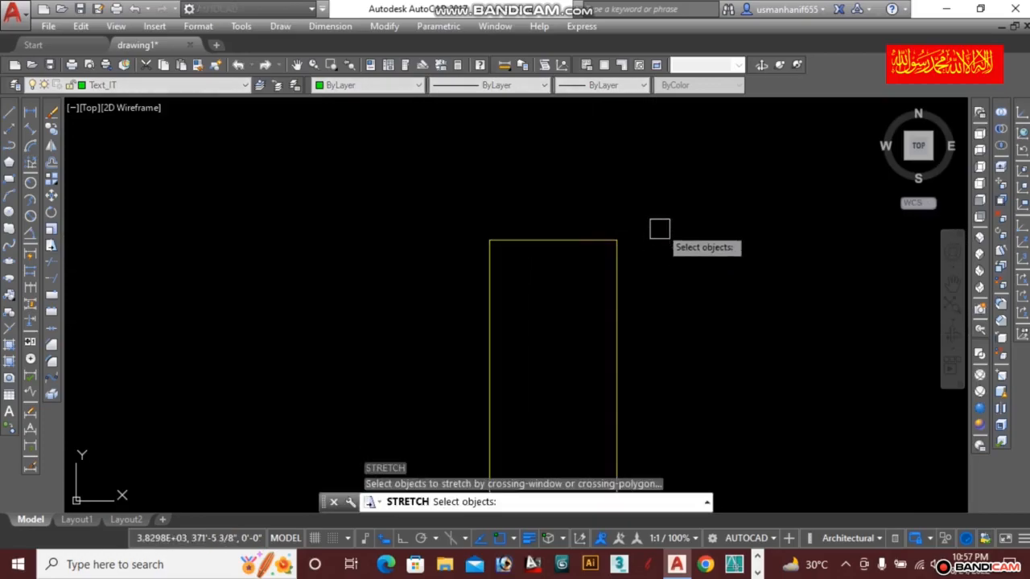
click(677, 188)
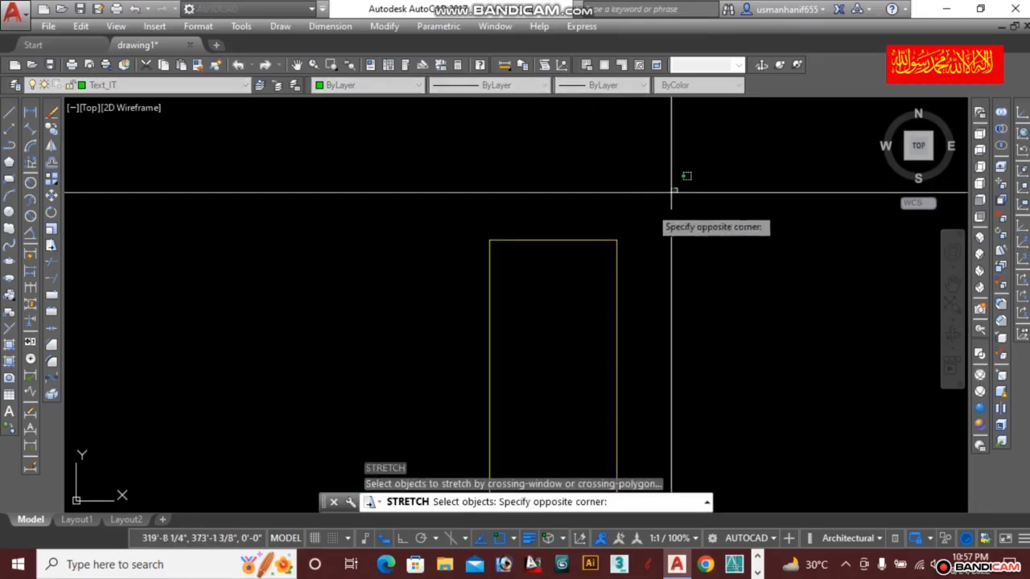
click(426, 279)
key(Return)
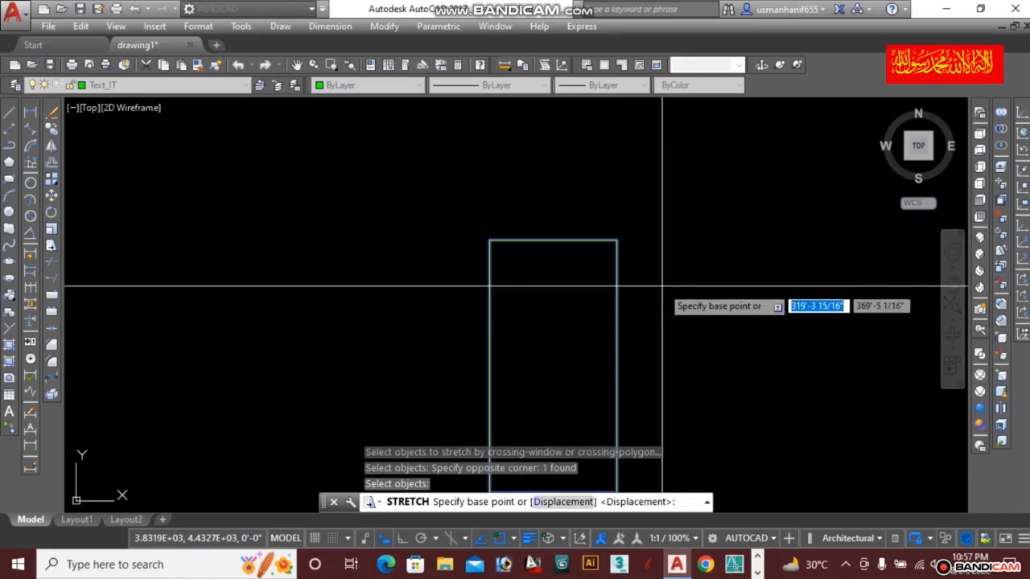
click(664, 264)
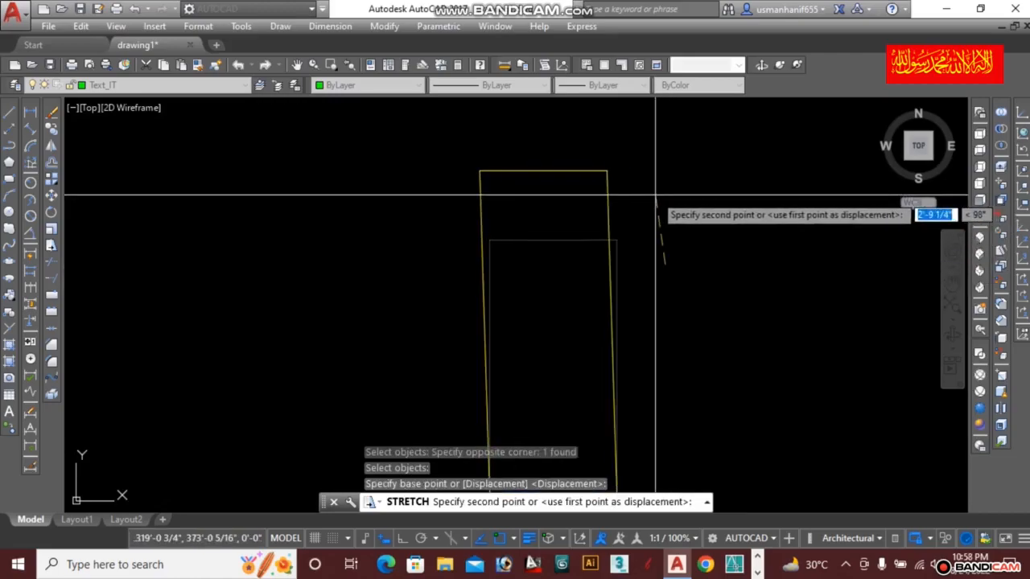
key(F8)
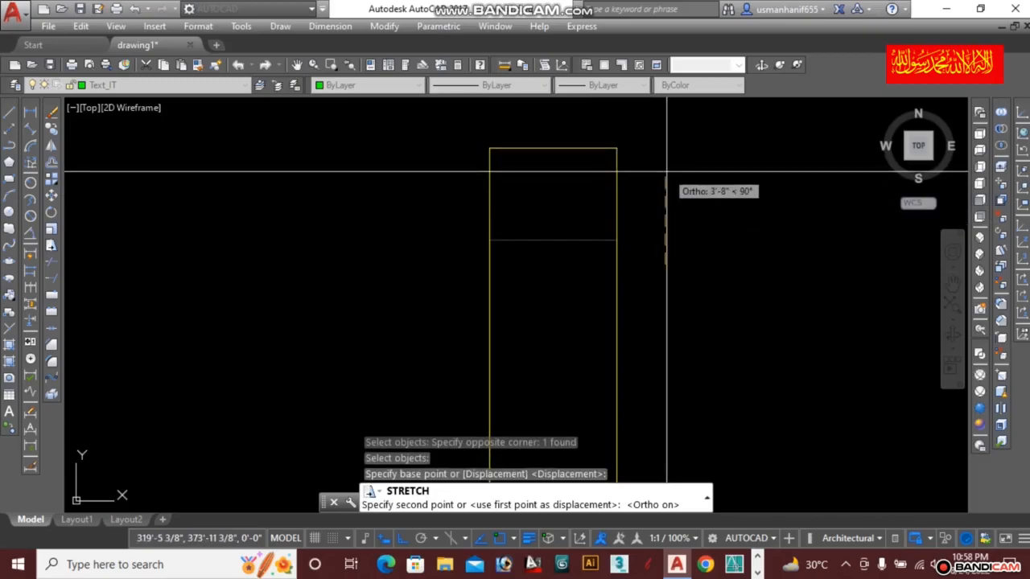
text(36)
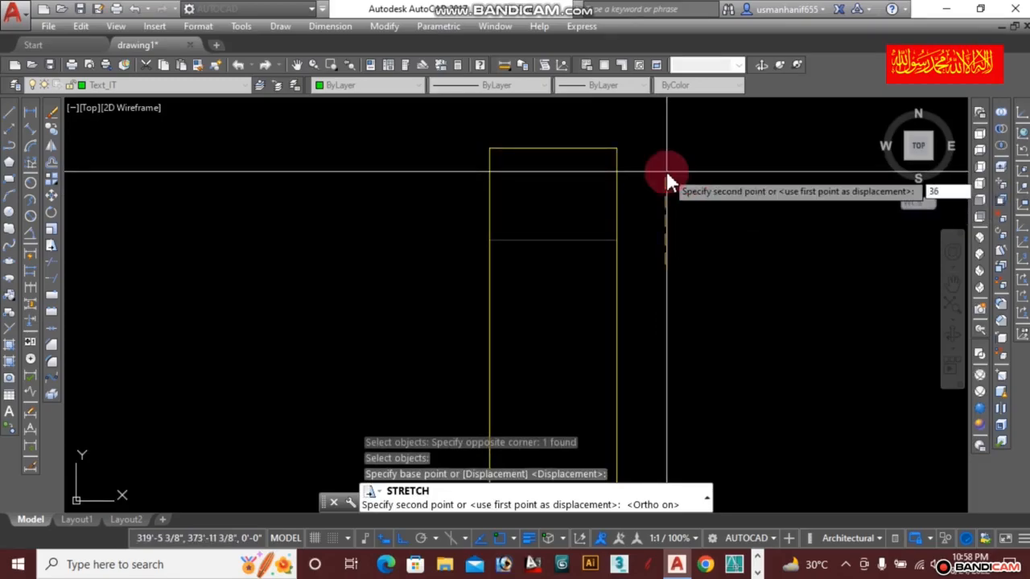
key(Return)
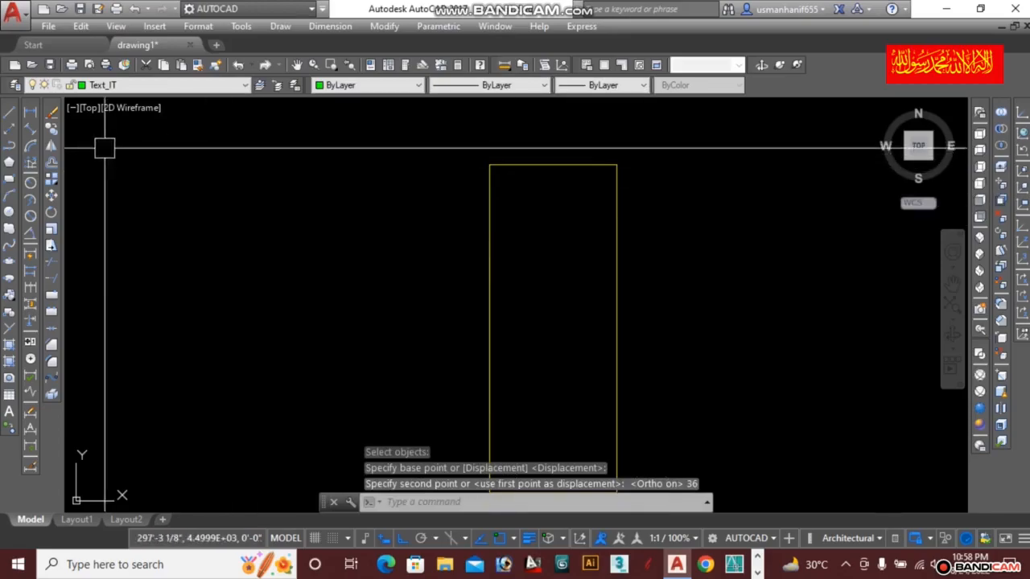
Check the newly stretched rectangle's height with an aligned dimension on its right edge, and erase that dimension
scroll(314, 276, down, 2)
text(DAL)
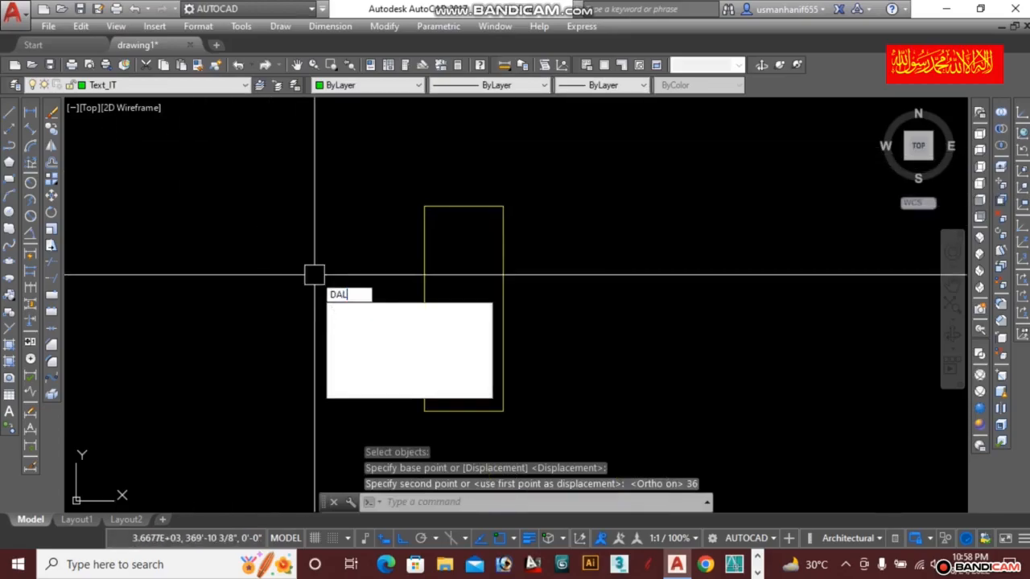
key(Return)
click(506, 329)
click(530, 311)
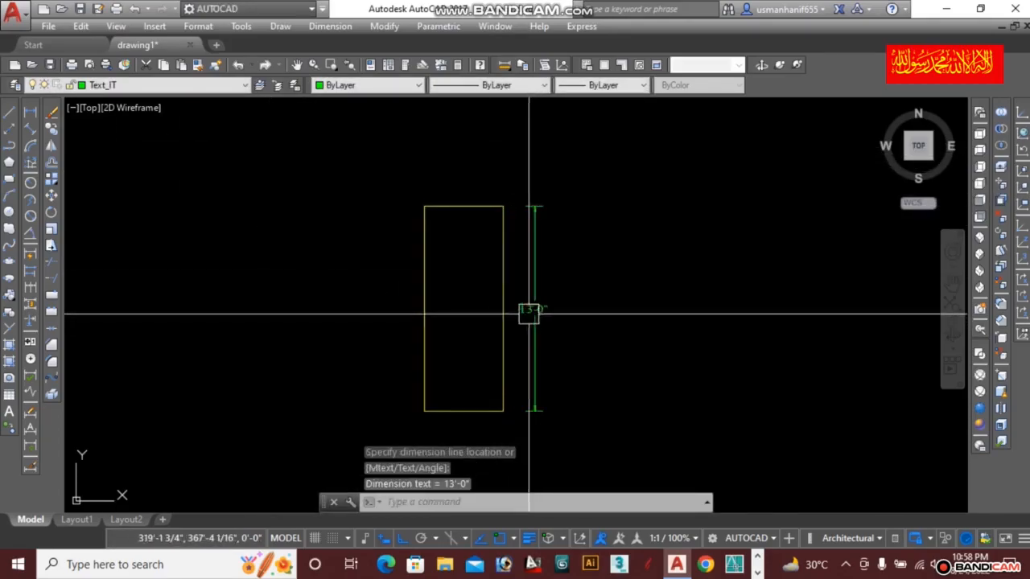
scroll(535, 311, up, 5)
scroll(541, 311, down, 5)
text(E)
key(Return)
click(544, 309)
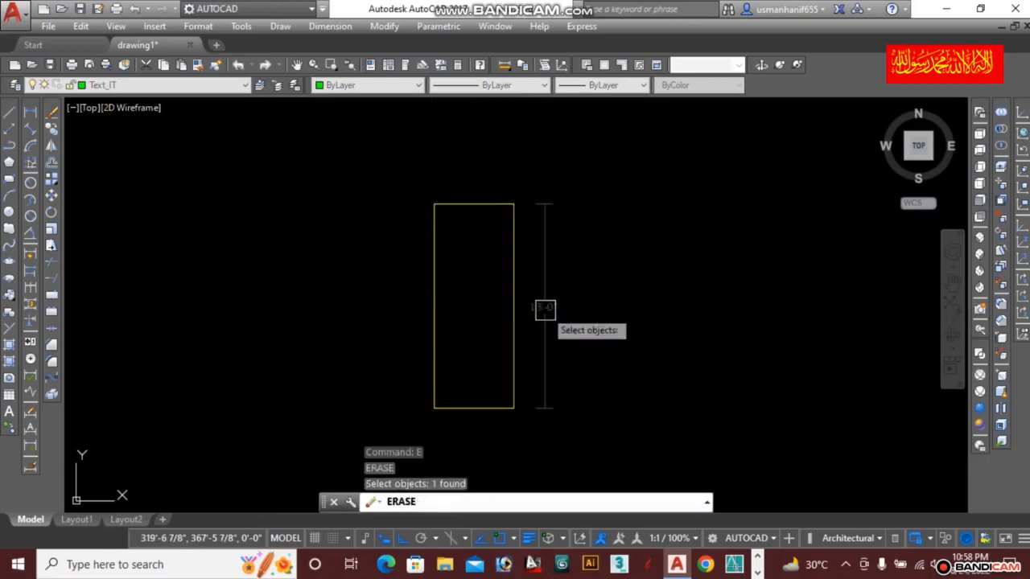
key(Return)
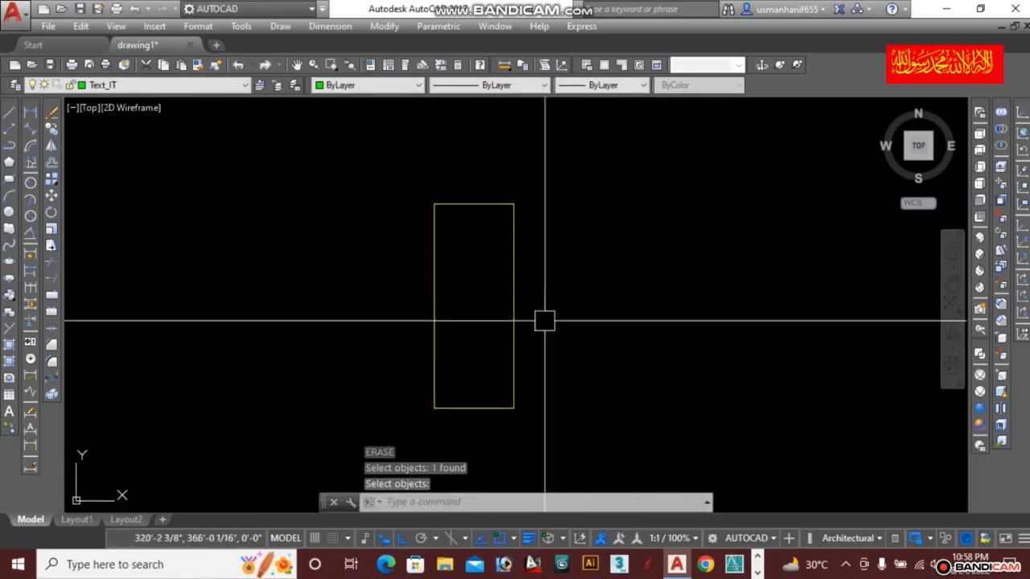
scroll(275, 295, down, 8)
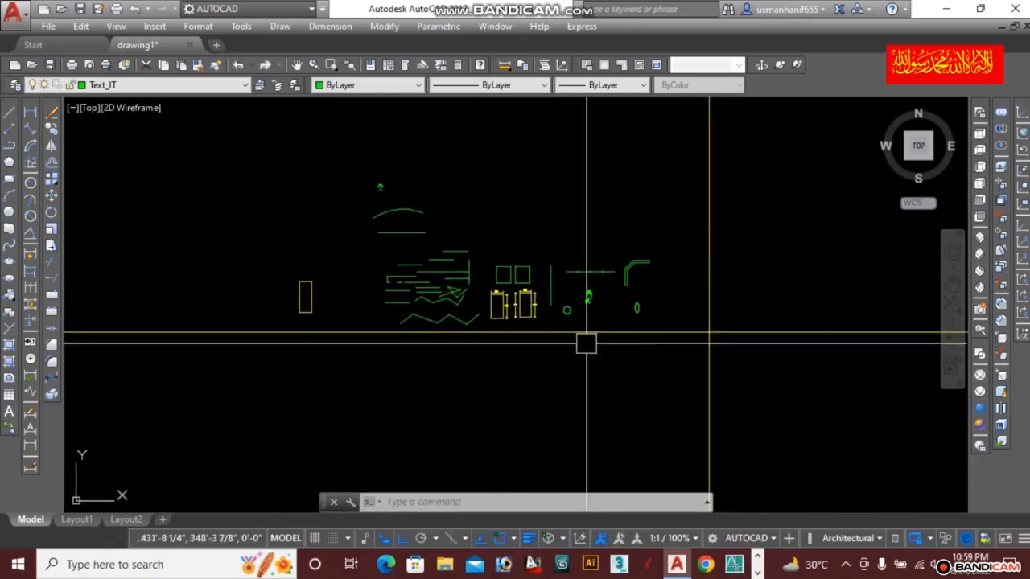
scroll(483, 225, up, 2)
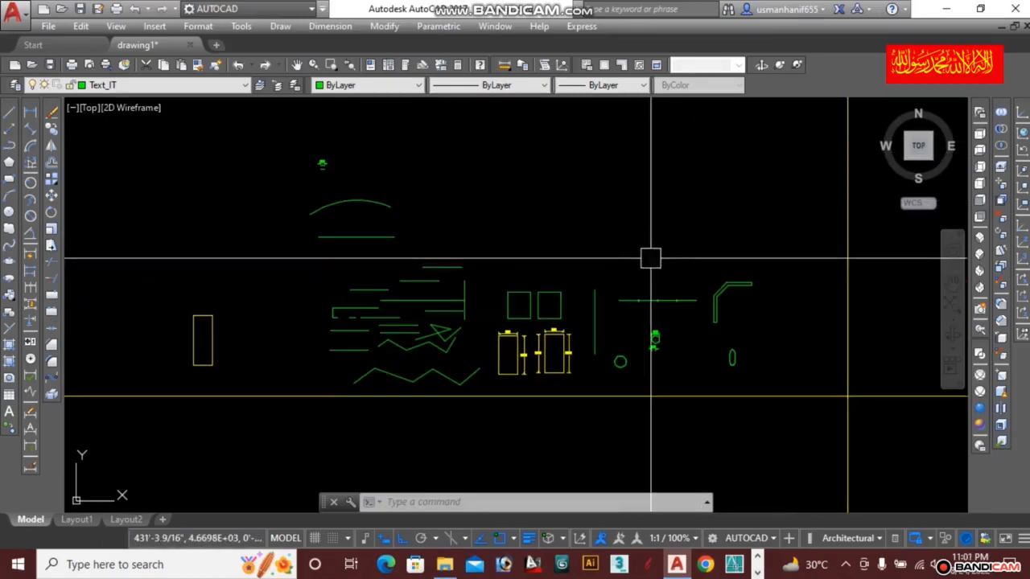
middle_drag(652, 255, 593, 260)
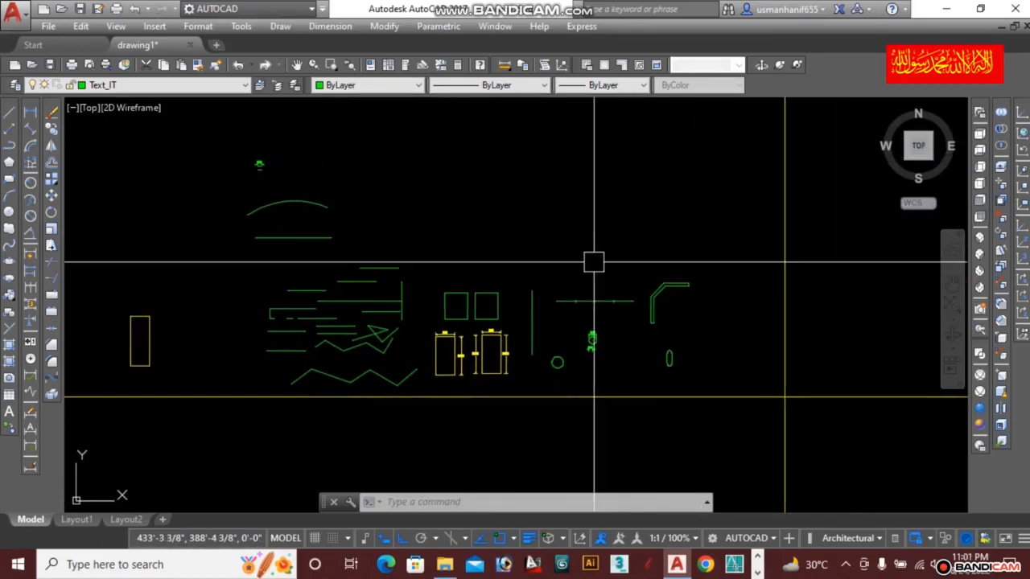